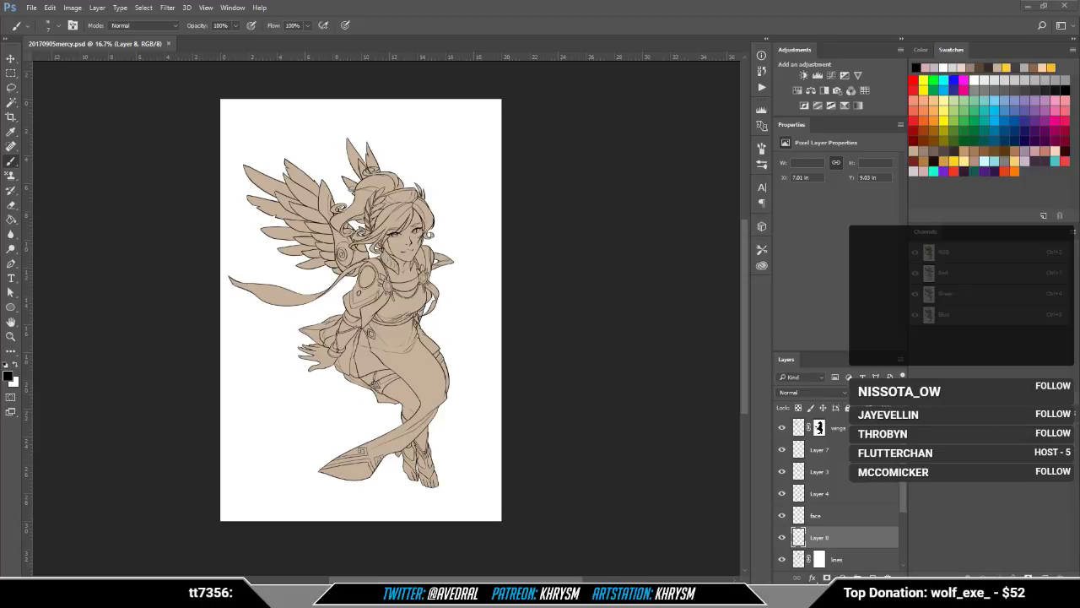
drag(410, 192, 444, 196)
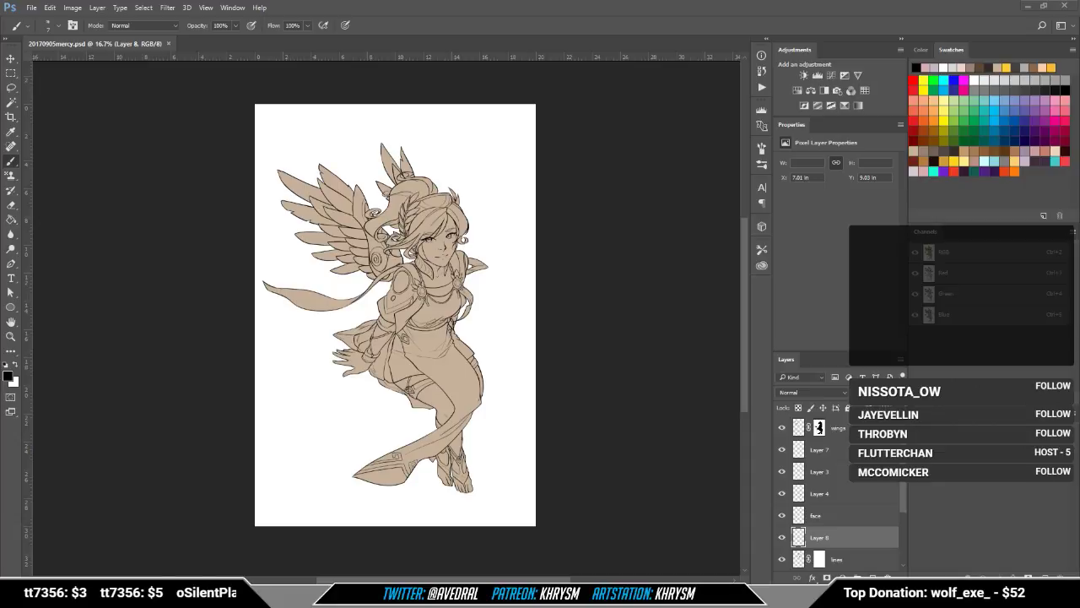
drag(473, 238, 490, 235)
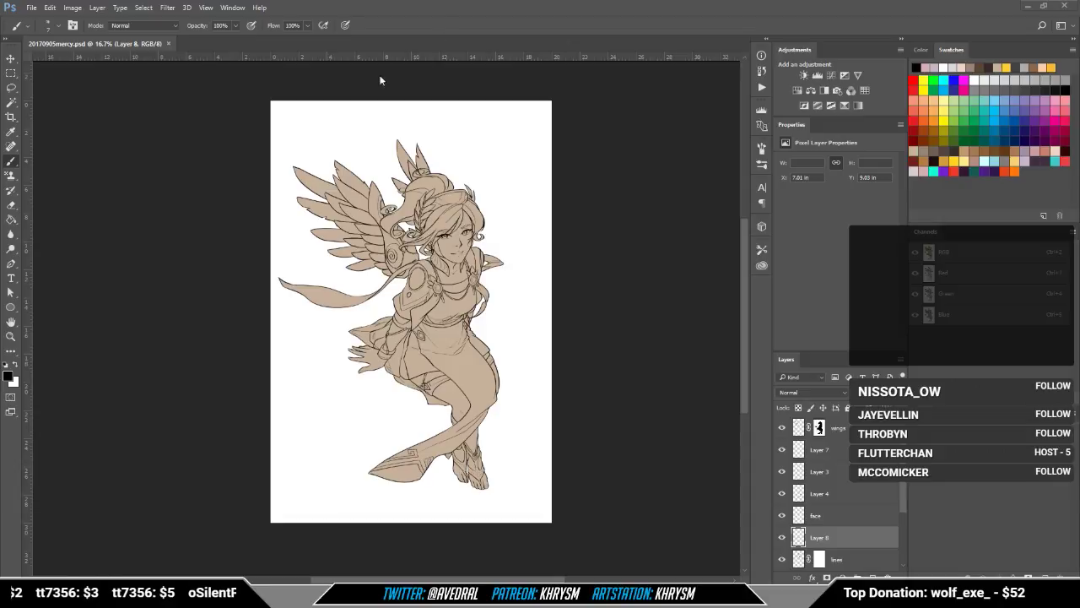
drag(397, 246, 408, 257)
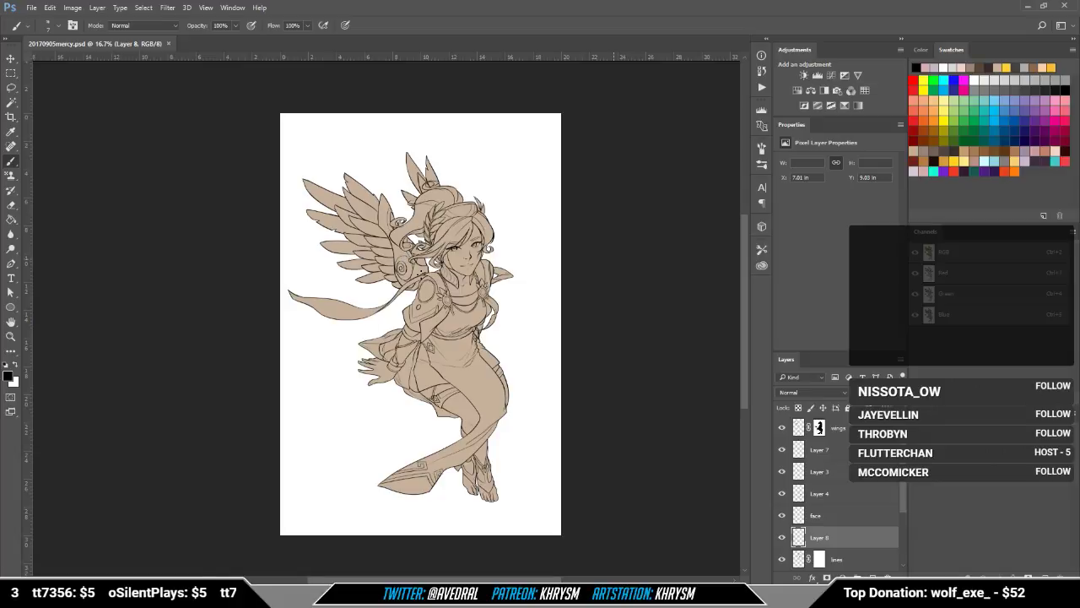
Step: Hide and reshow Layer 8 to check which lines it contributes to the drawing
click(782, 538)
click(782, 537)
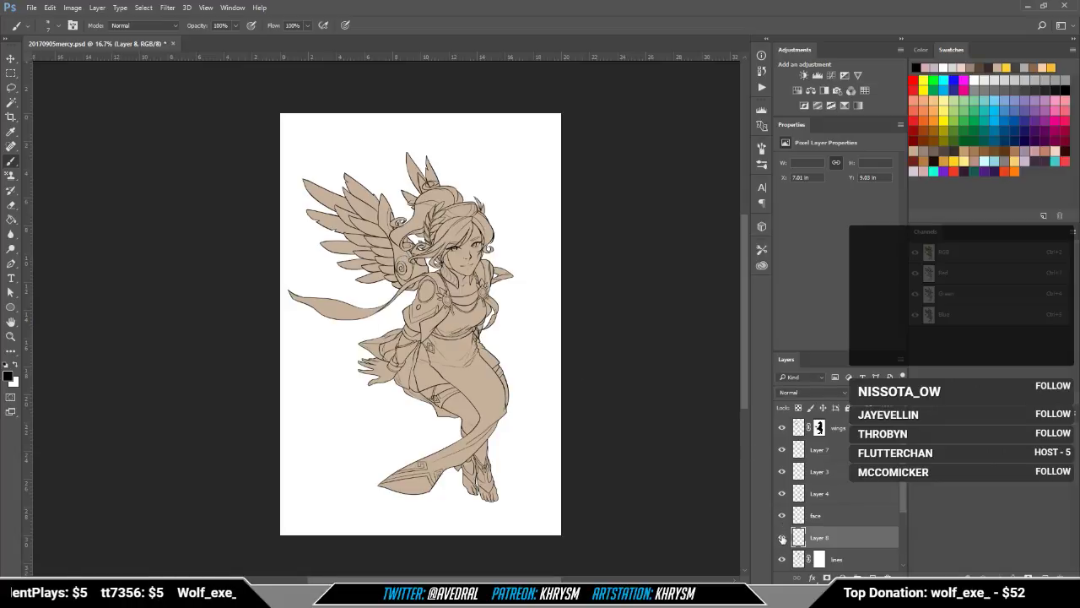
click(855, 520)
click(782, 537)
click(782, 537)
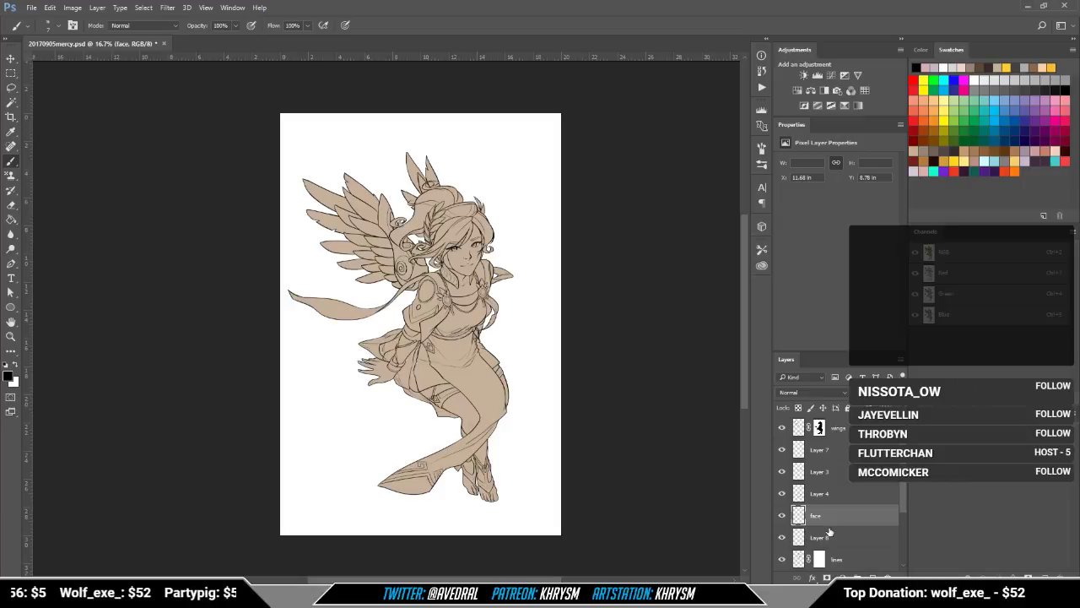
Step: Add a new empty layer directly above Layer 8, keeping the default layer settings
click(831, 538)
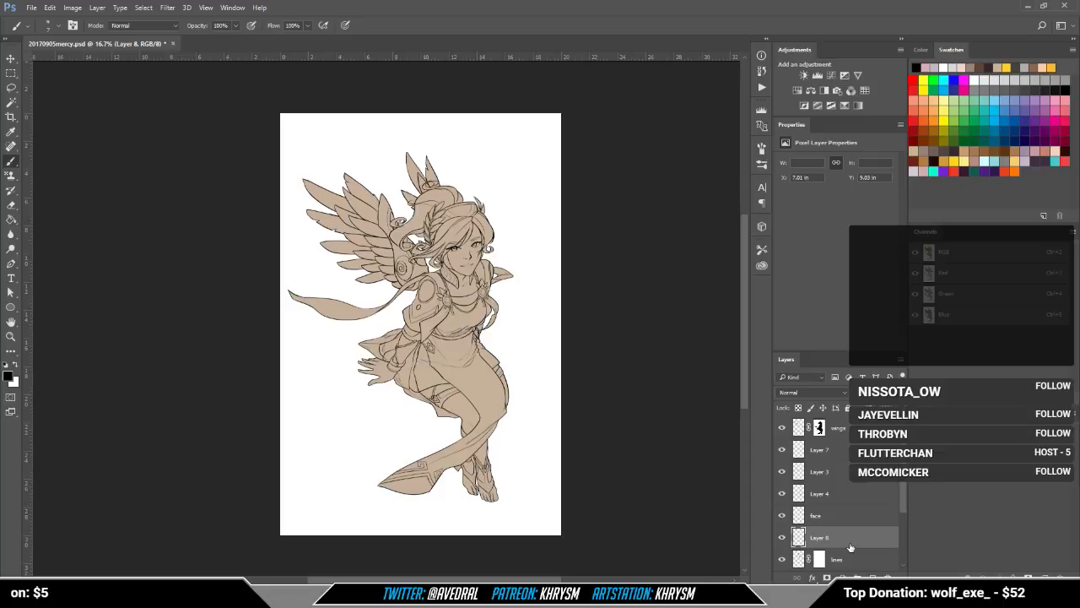
key(ctrl+plus)
key(ctrl+plus)
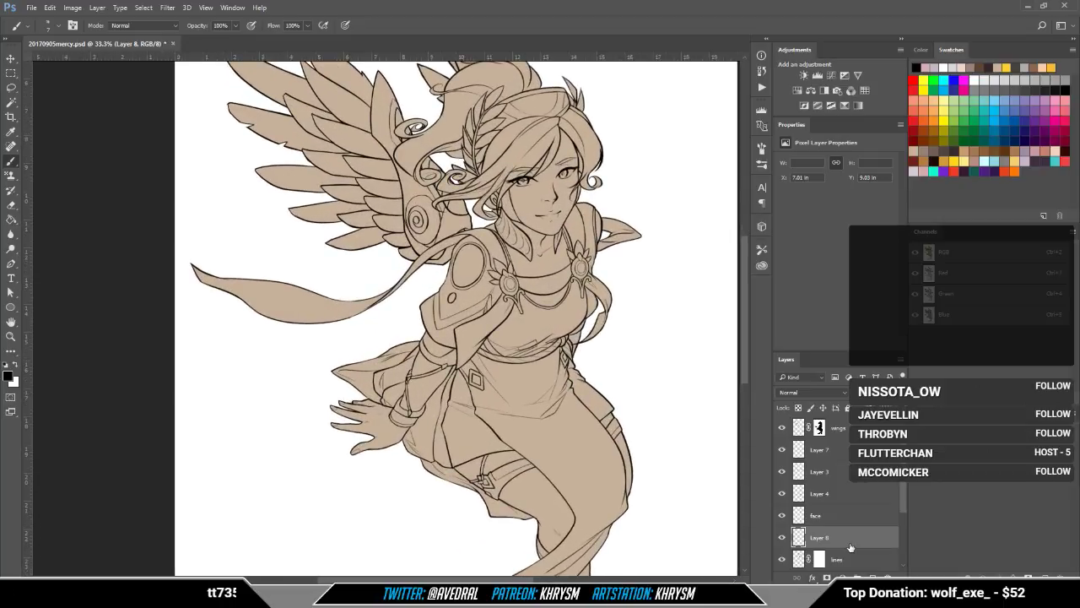
drag(525, 363, 354, 350)
drag(470, 411, 521, 305)
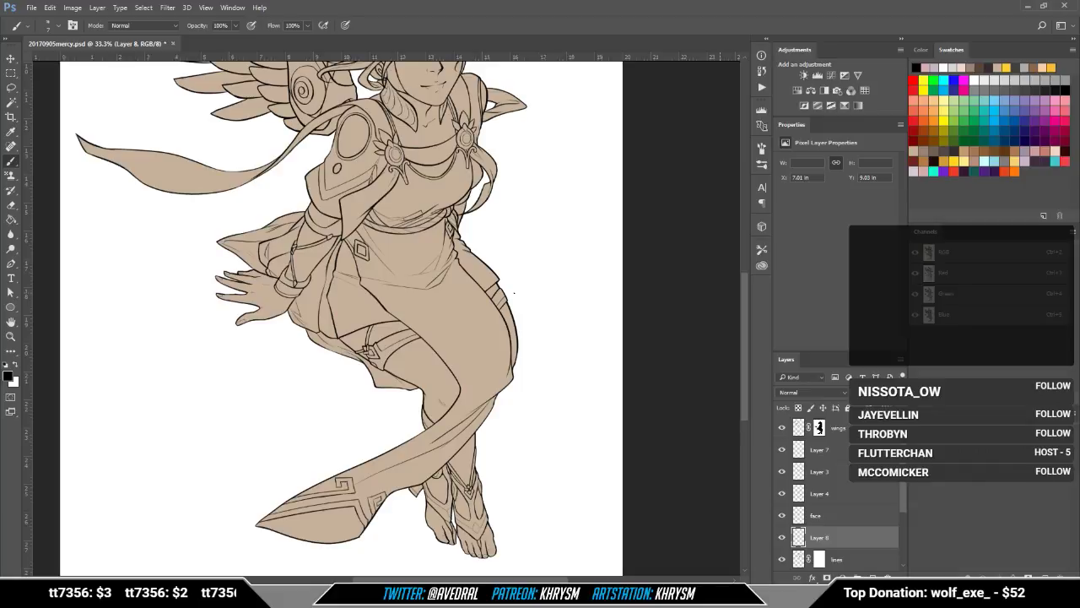
key(ctrl+shift+n)
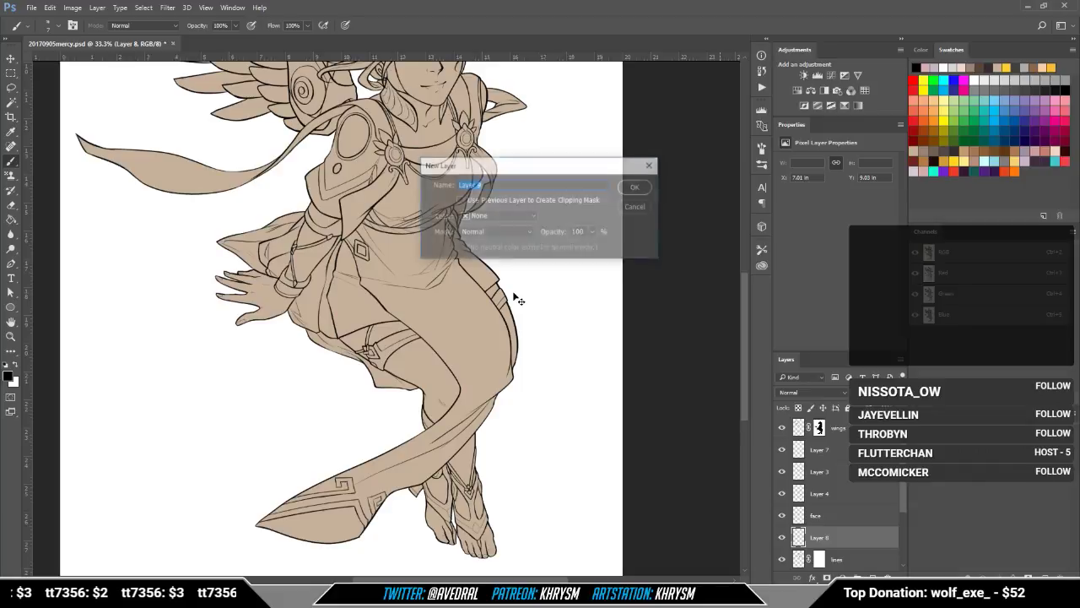
key(Return)
key(r)
drag(387, 429, 404, 355)
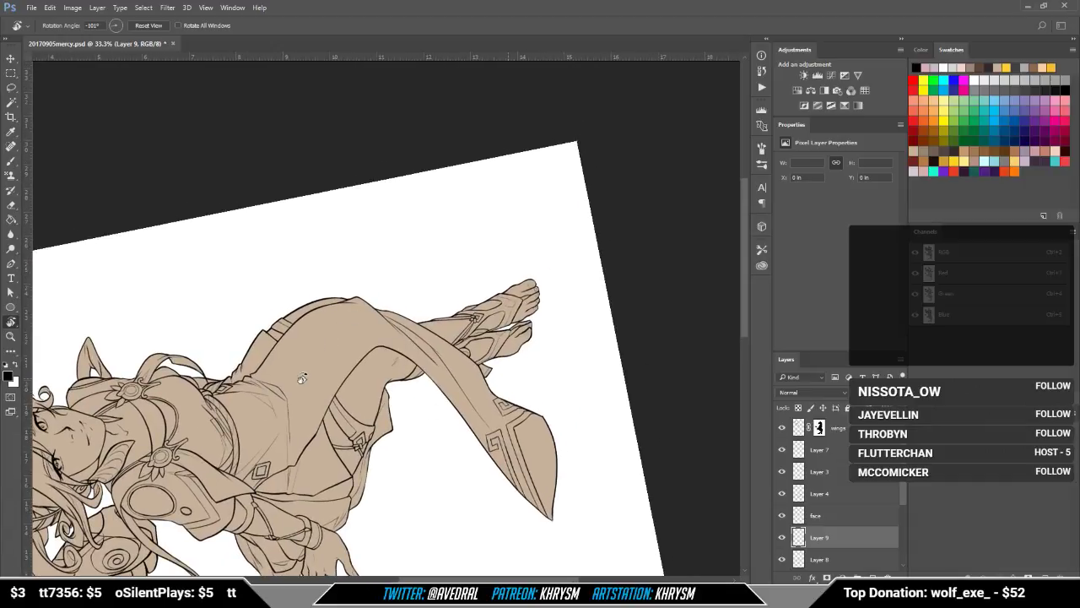
drag(313, 402, 302, 401)
key(b)
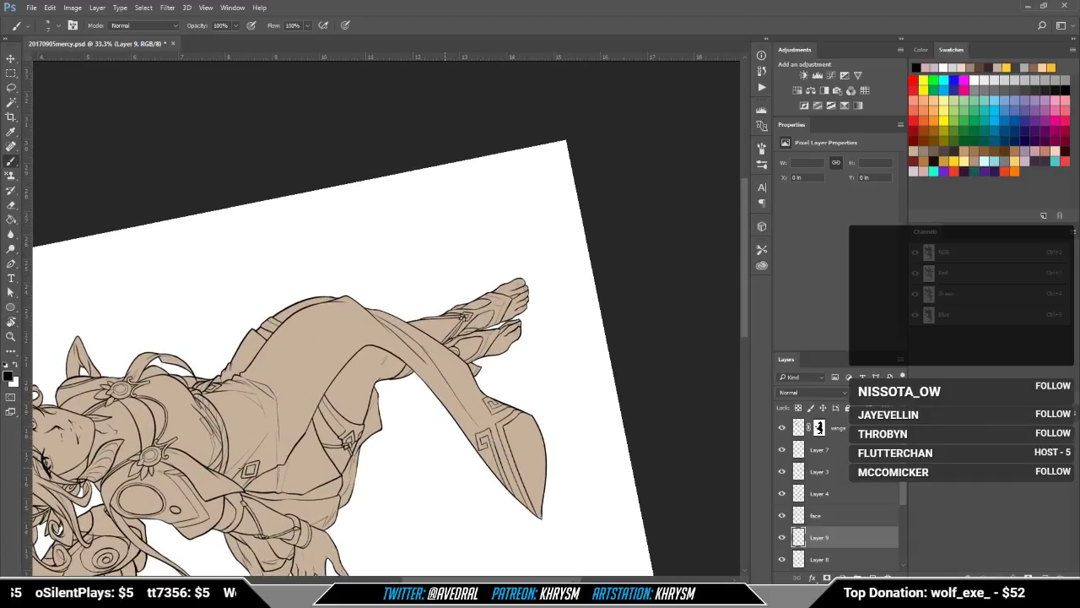
key(ctrl+plus)
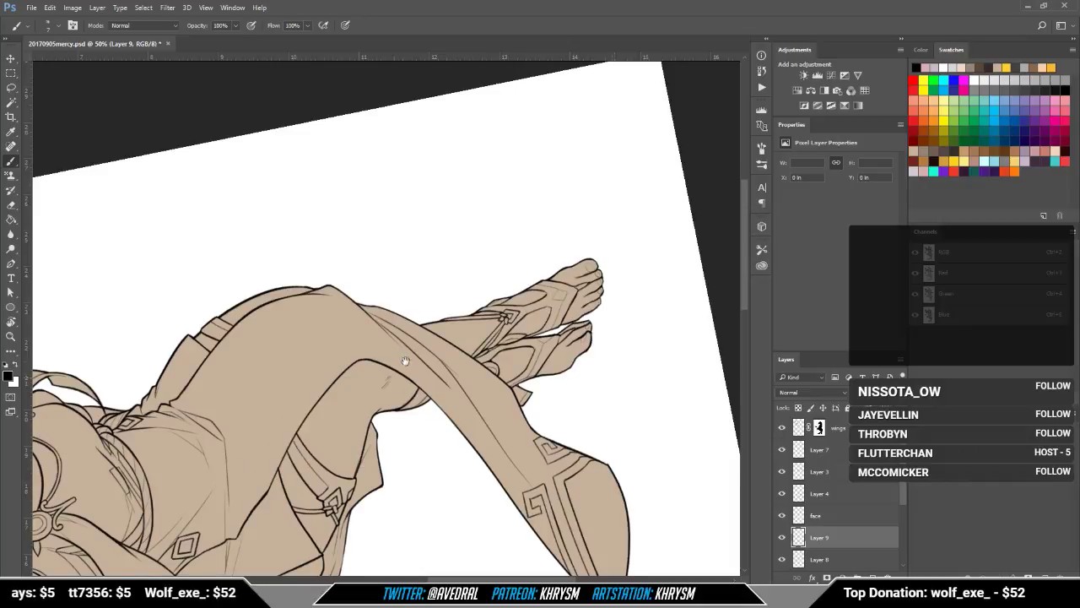
drag(374, 365, 371, 331)
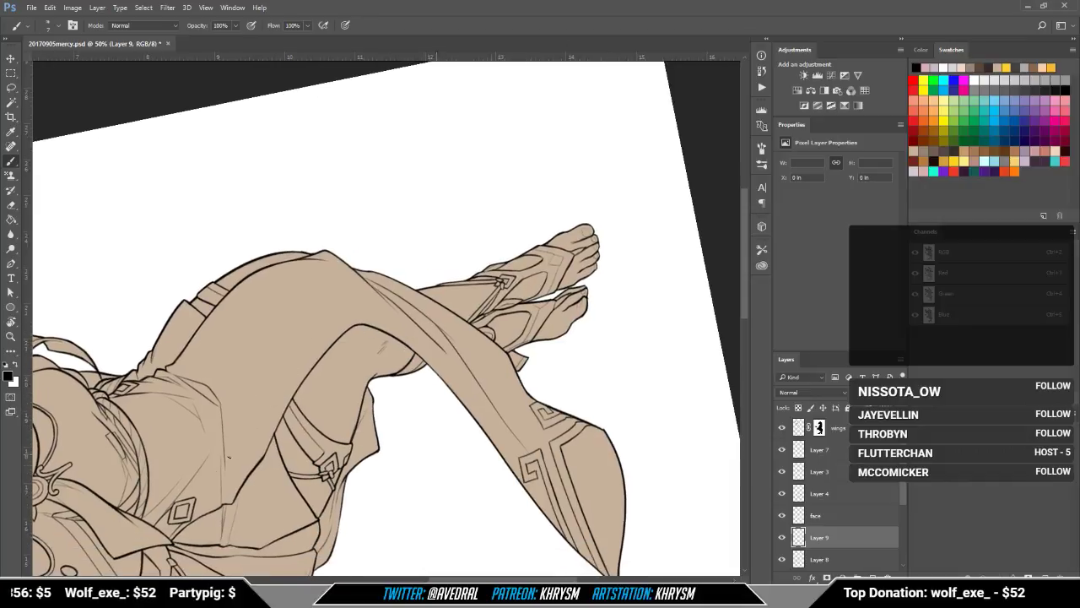
drag(164, 509, 166, 519)
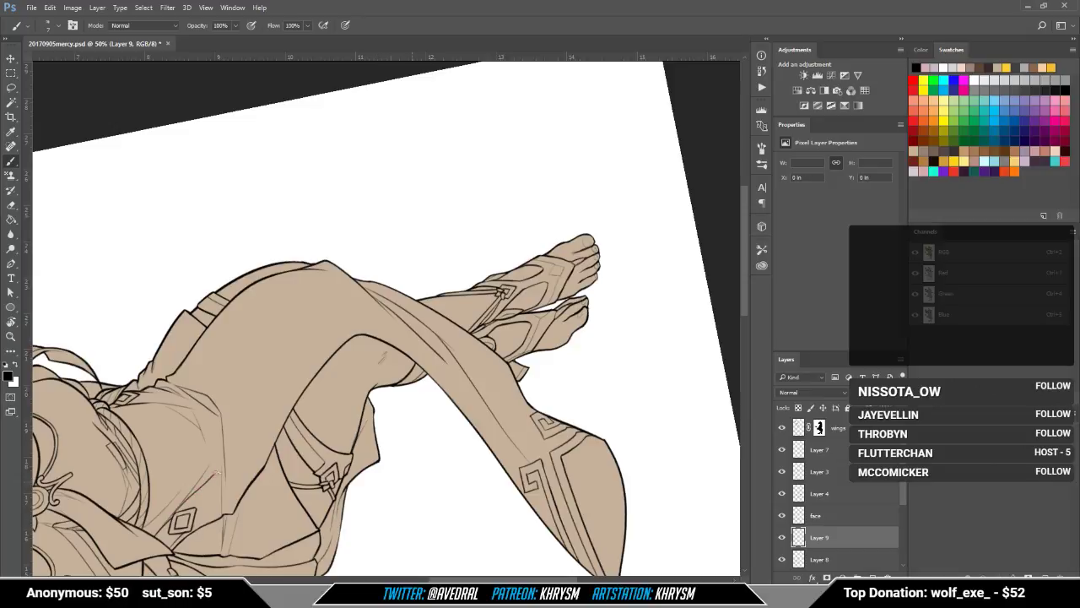
key(Escape)
Step: Brush a small L-shaped border corner on the flowing dress panel, just above the Greek-key pattern at its tail
mouse_move(425, 368)
mouse_down()
mouse_move(382, 505)
mouse_move(441, 355)
mouse_up()
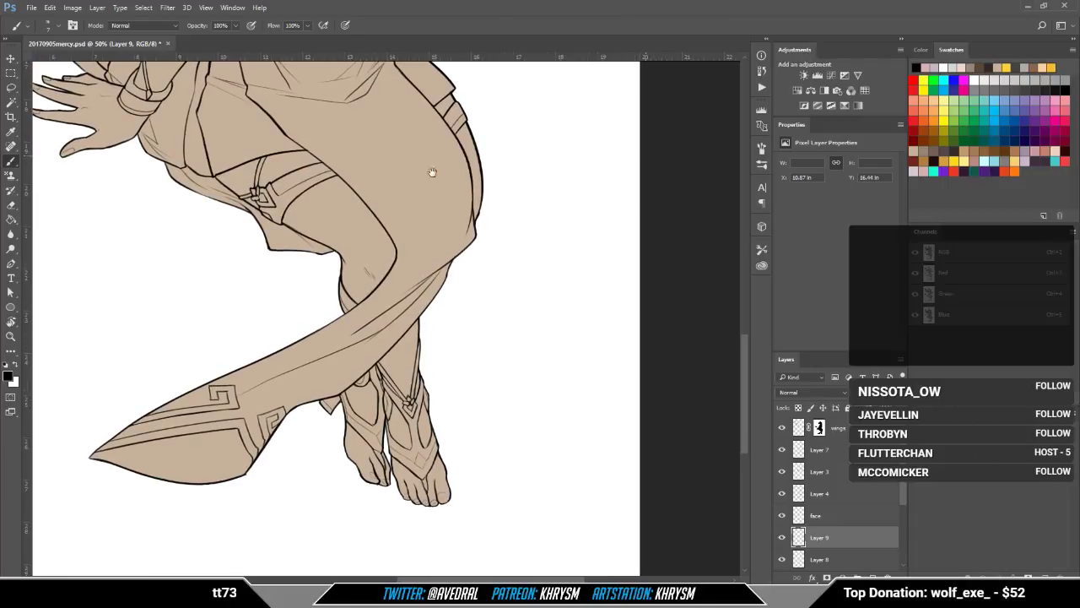
drag(431, 172, 430, 243)
drag(258, 437, 262, 458)
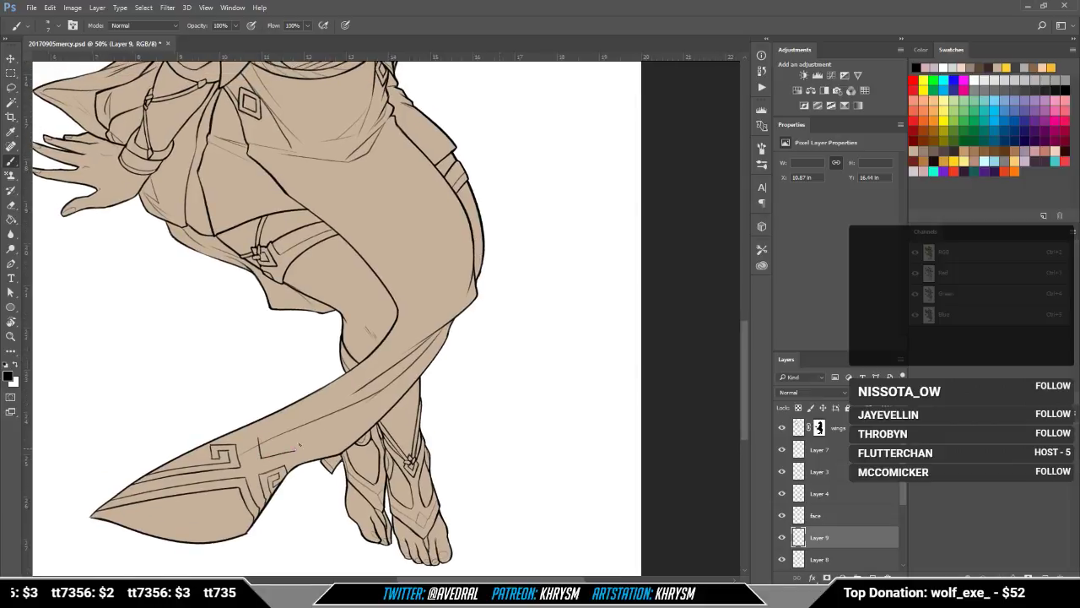
mouse_move(328, 440)
mouse_down()
mouse_move(328, 458)
mouse_move(316, 446)
mouse_up()
key(e)
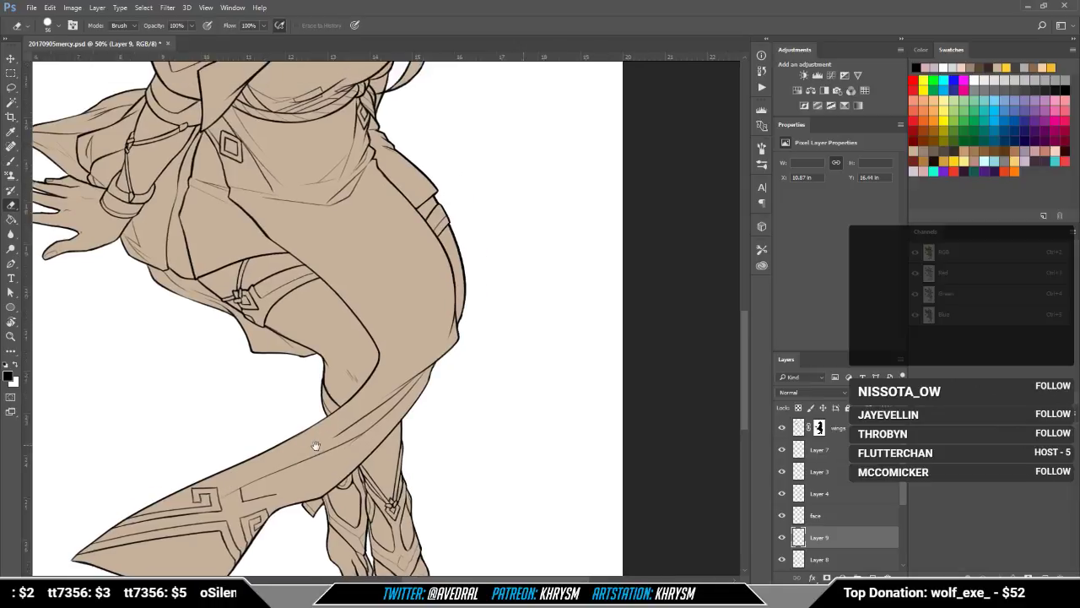
key(b)
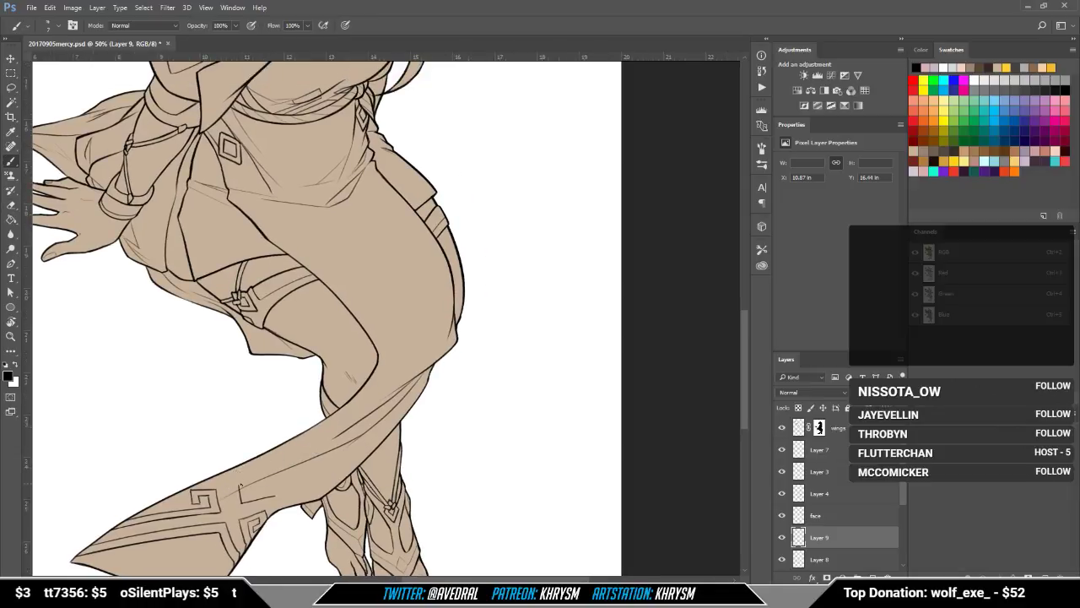
Step: Draw a curved line below the knee and the upper border line running toward it from the tail corner
drag(240, 486, 368, 403)
key(ctrl+z)
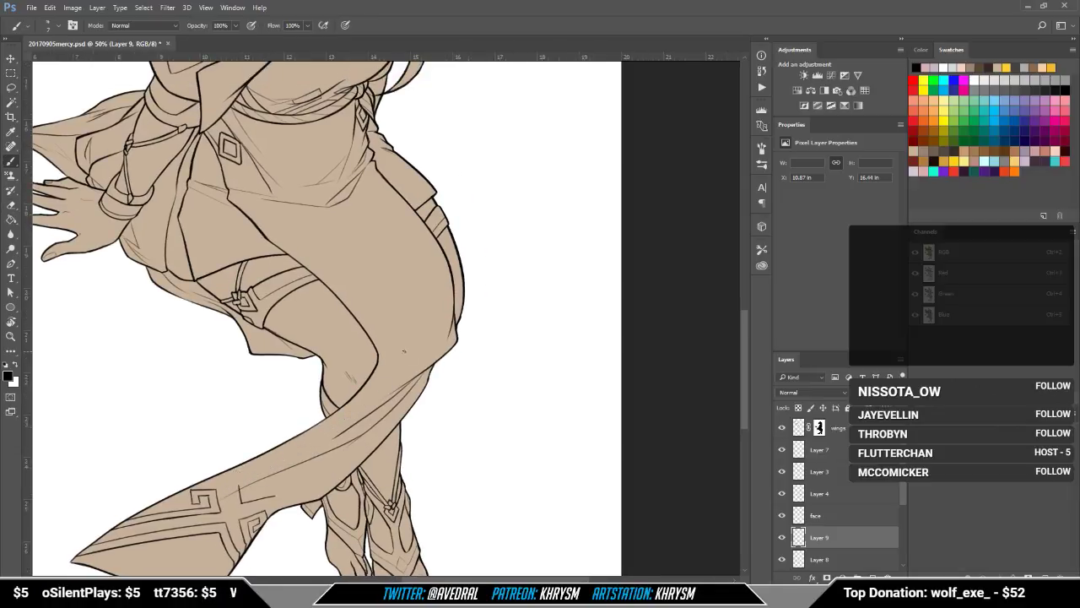
drag(403, 350, 360, 414)
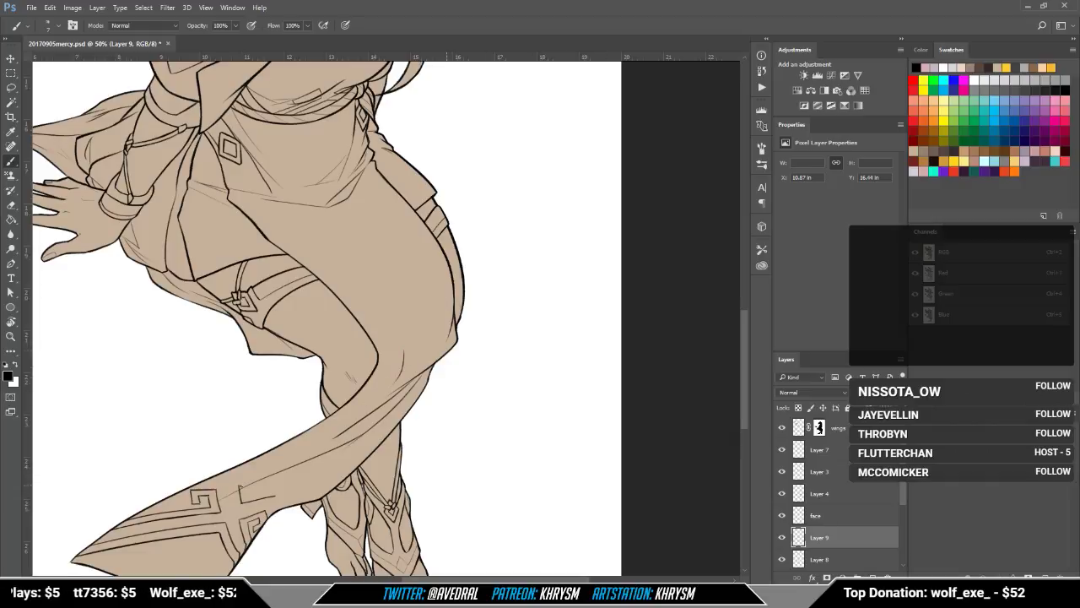
mouse_move(239, 486)
mouse_down()
mouse_move(331, 434)
mouse_move(406, 363)
mouse_up()
Step: Redraw the upper border line so it joins the curve at the knee, working in a rotated view
key(r)
mouse_move(277, 136)
mouse_down()
mouse_move(588, 323)
mouse_move(525, 476)
mouse_move(444, 519)
mouse_move(388, 496)
mouse_move(445, 486)
mouse_up()
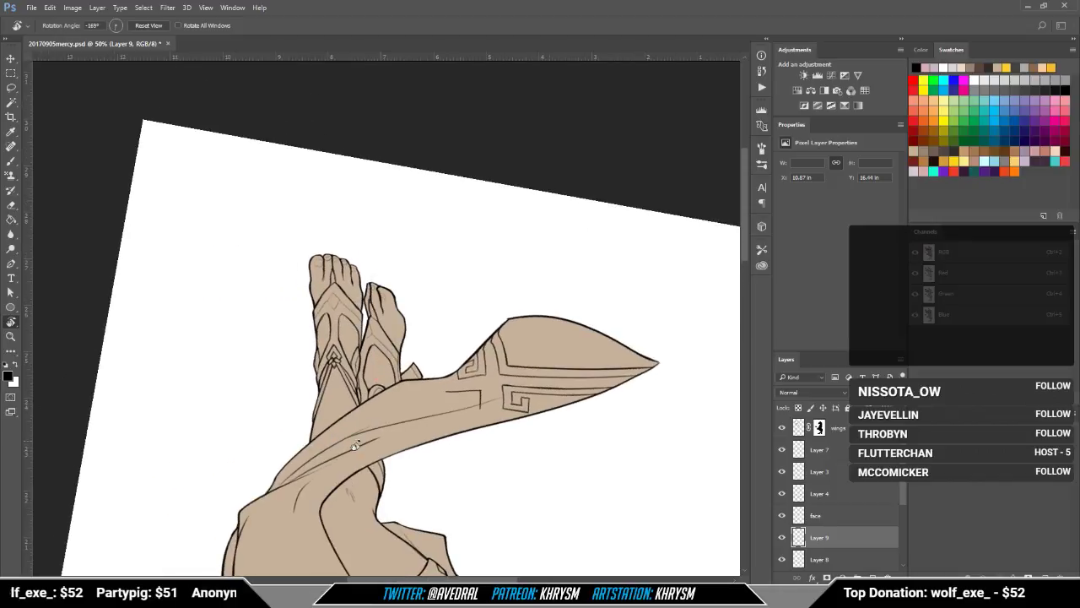
key(b)
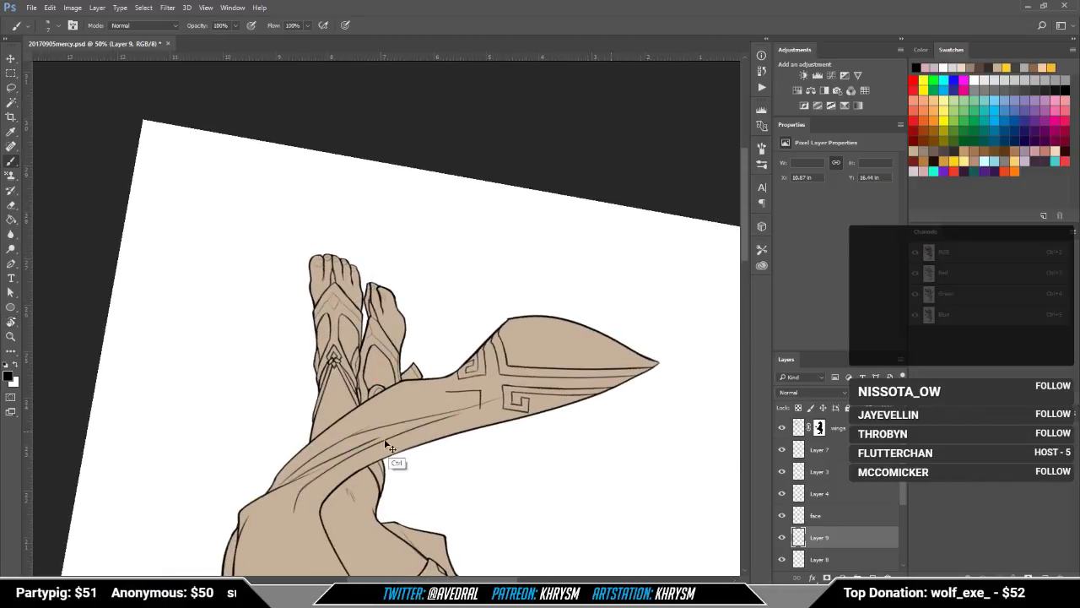
key(ctrl+z)
mouse_move(300, 488)
mouse_down()
mouse_move(340, 461)
mouse_move(480, 409)
mouse_move(465, 467)
mouse_up()
key(Escape)
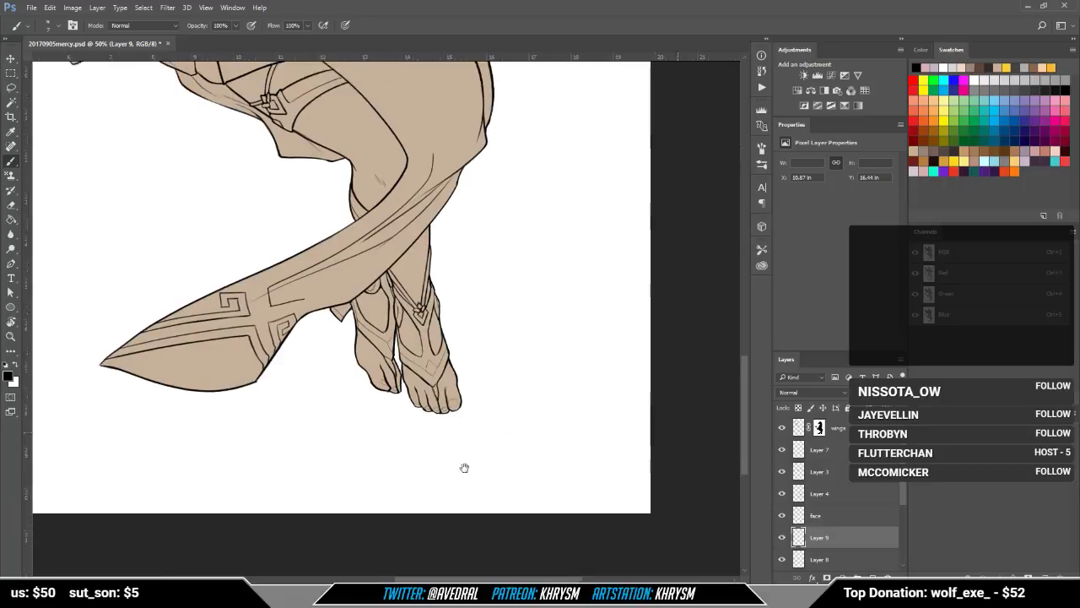
Step: Extend the lower border line from the tail corner along the dress panel's lower edge, working in a rotated view
mouse_move(463, 377)
mouse_down()
mouse_move(444, 465)
mouse_move(421, 479)
mouse_move(427, 494)
mouse_move(215, 377)
mouse_up()
key(r)
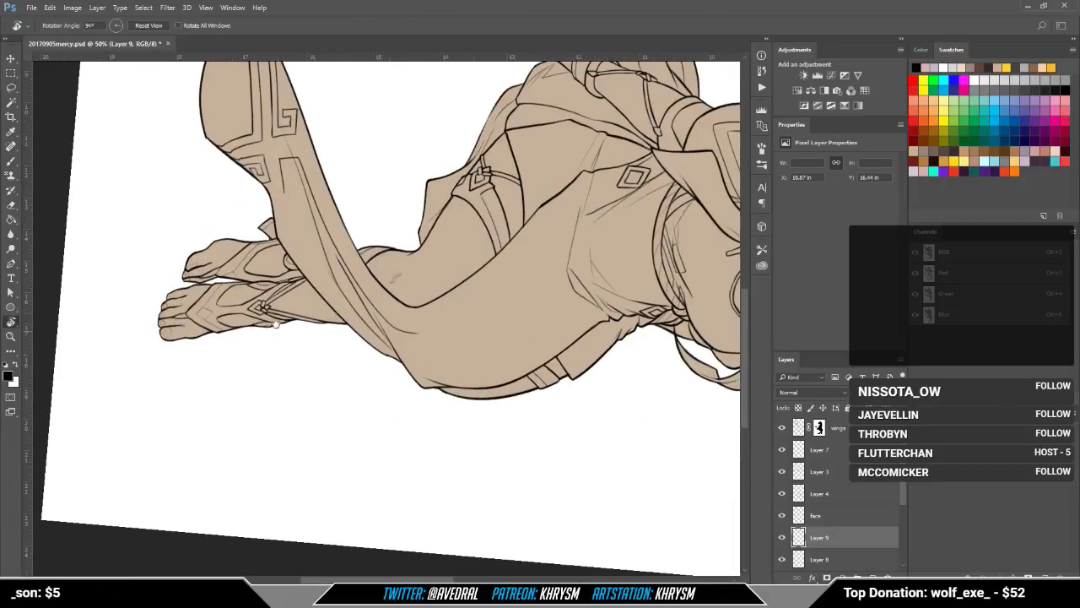
drag(281, 204, 293, 300)
key(b)
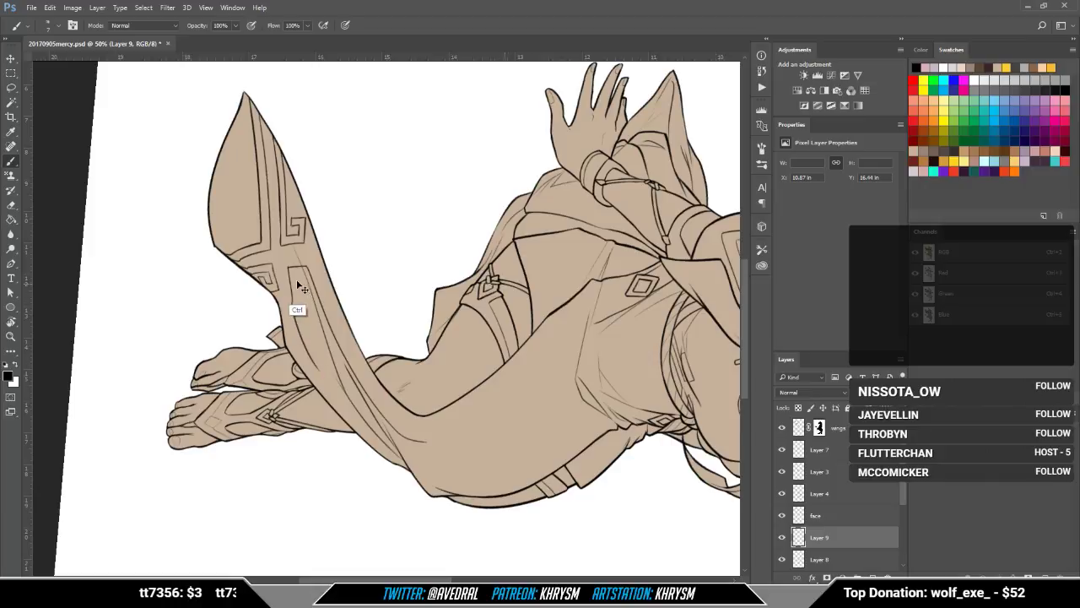
key(e)
key(b)
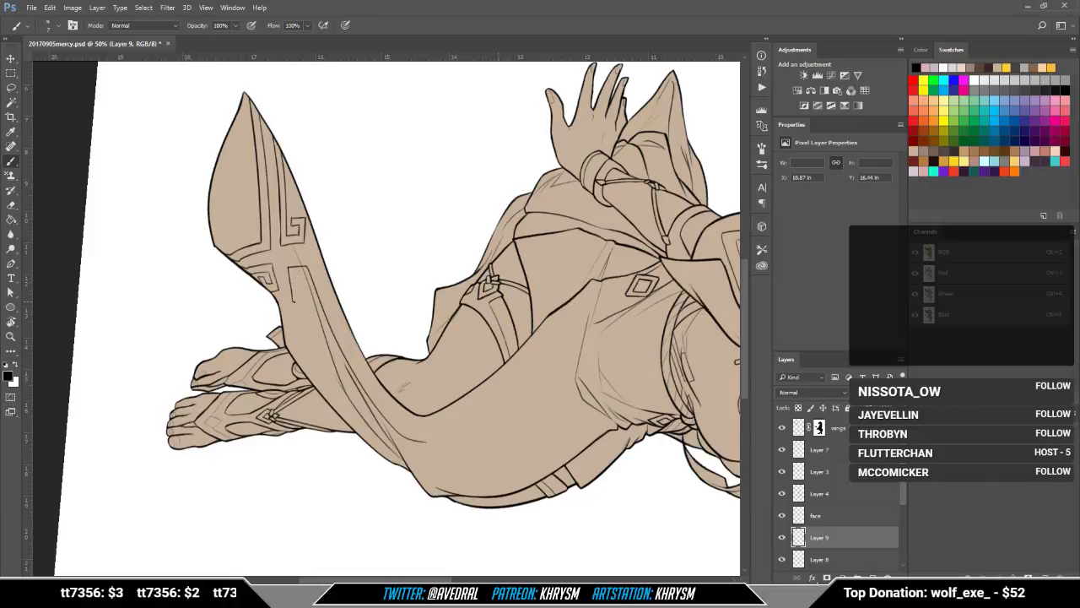
drag(294, 302, 300, 344)
key(ctrl+z)
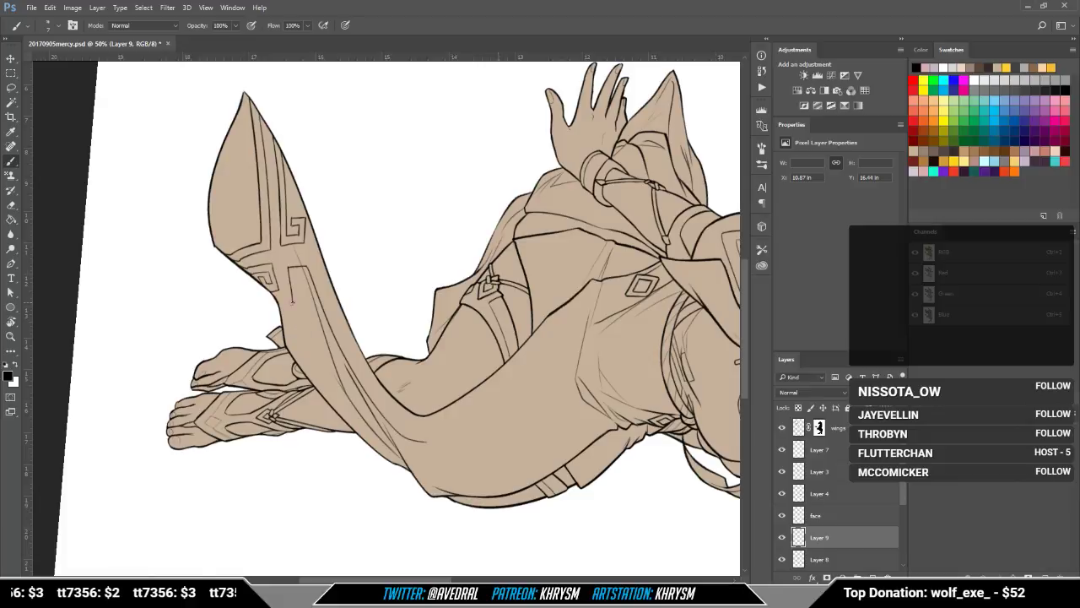
drag(293, 301, 300, 340)
drag(293, 298, 300, 343)
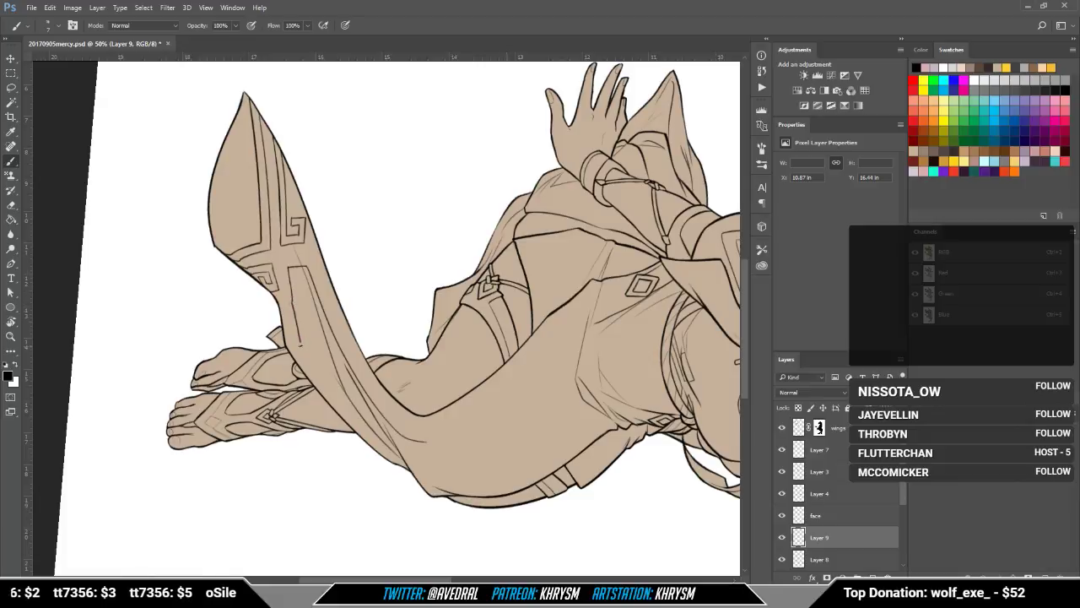
key(Escape)
Step: Clean up the end of the lower border line with the eraser and continue it up the dress panel
drag(533, 407, 390, 469)
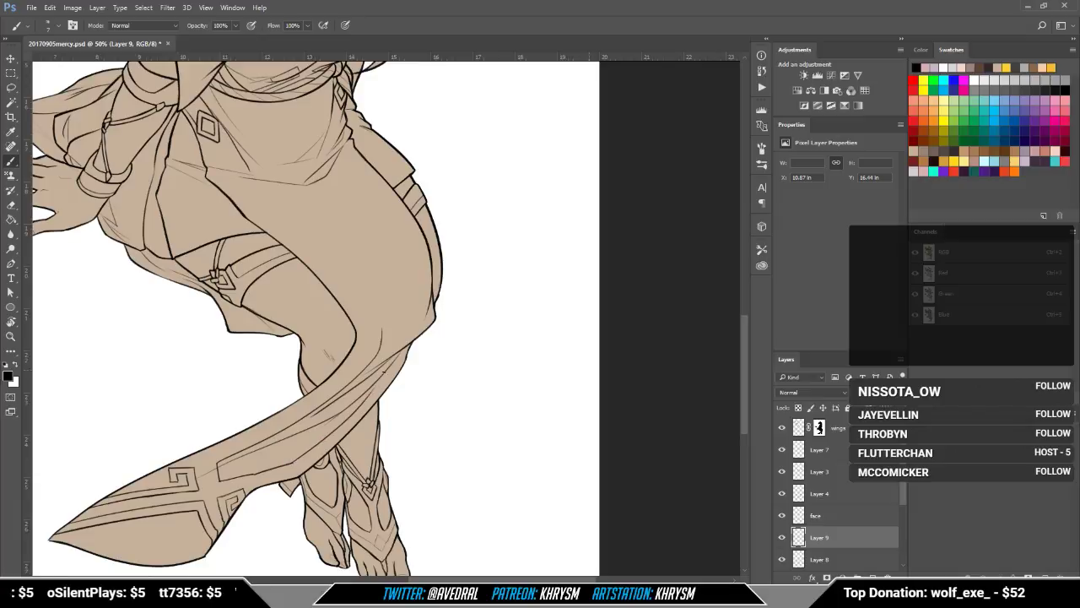
key(ctrl+z)
key(e)
drag(297, 463, 283, 472)
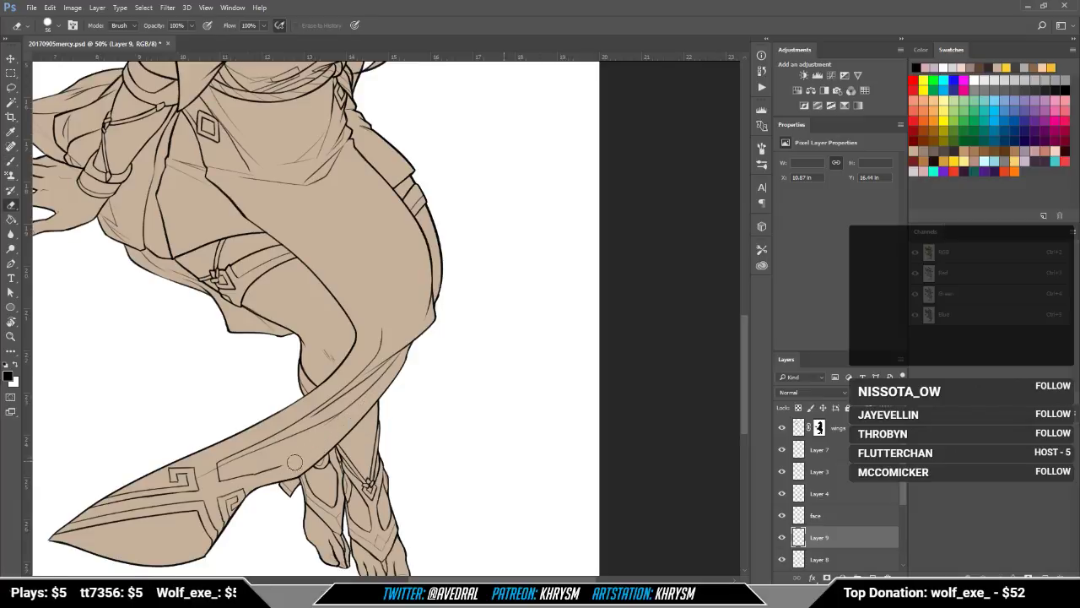
key(b)
drag(377, 407, 328, 477)
Step: Carry the lower border line across the folds up to the outer knee, working in a rotated view
mouse_move(360, 434)
mouse_down()
mouse_move(328, 454)
mouse_move(428, 234)
mouse_move(385, 224)
mouse_up()
key(r)
drag(503, 256, 374, 420)
key(b)
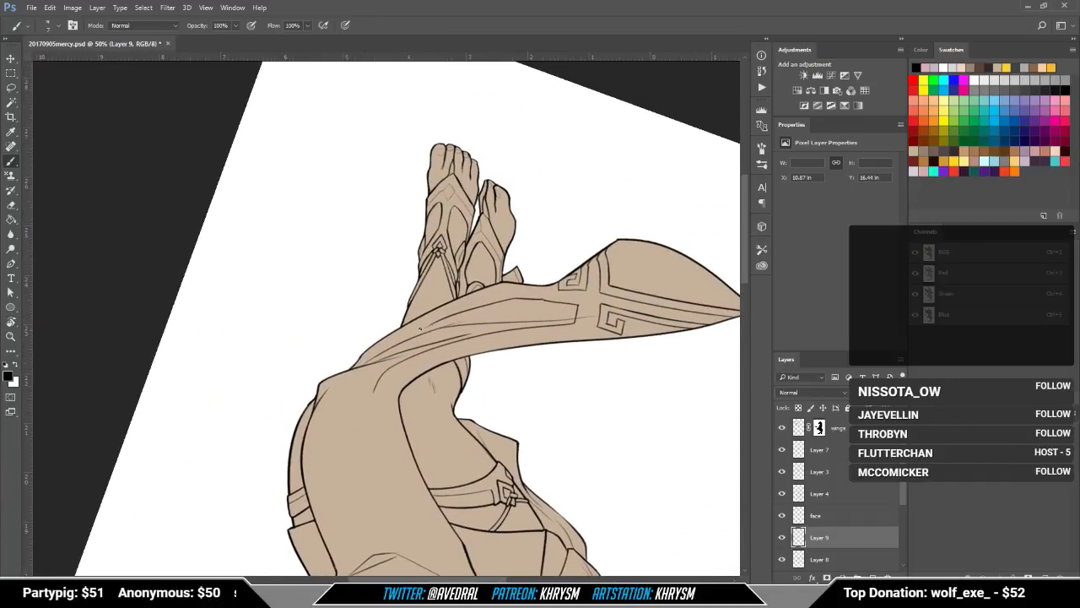
drag(433, 323, 385, 353)
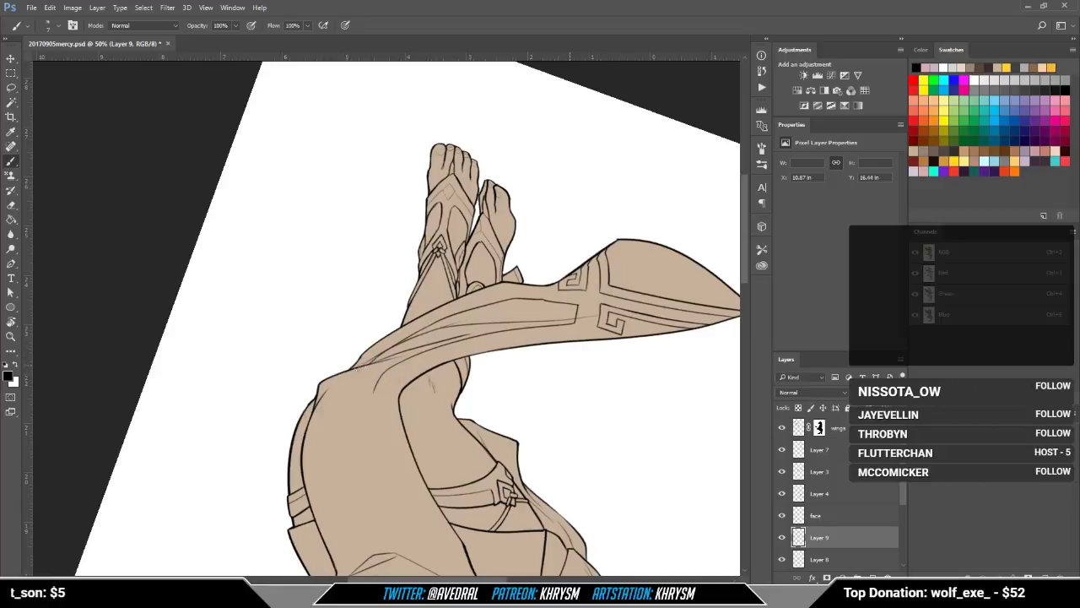
mouse_move(355, 368)
mouse_down()
mouse_move(321, 456)
mouse_move(334, 405)
mouse_up()
Step: Erase stray marks at the knee and draw a long border line up the outer thigh to the hip
key(e)
drag(322, 319, 303, 423)
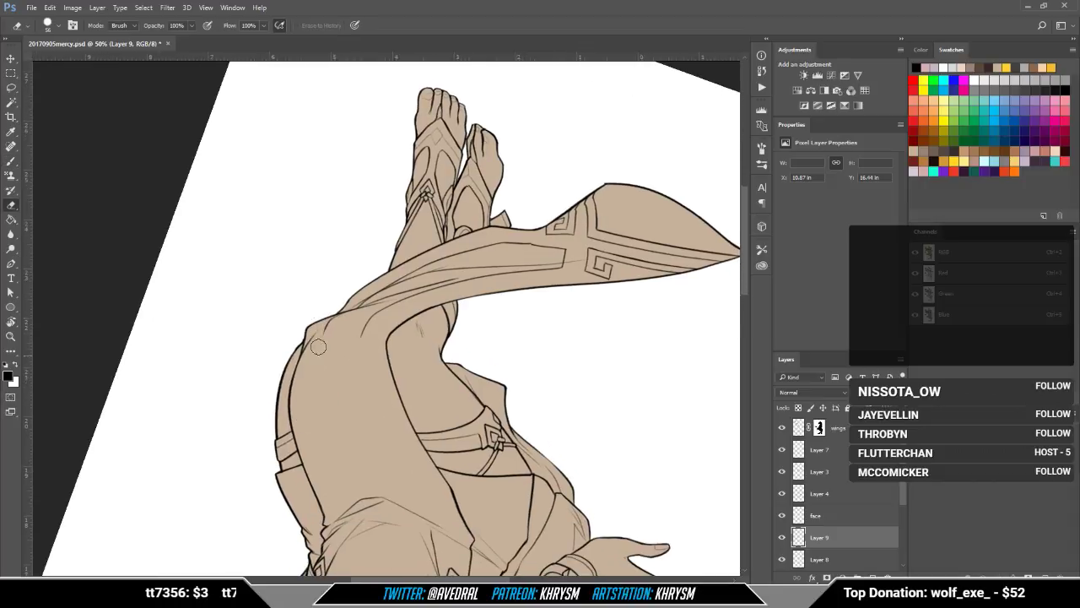
key(b)
mouse_move(328, 328)
mouse_down()
mouse_move(317, 416)
mouse_move(338, 498)
mouse_up()
key(ctrl+z)
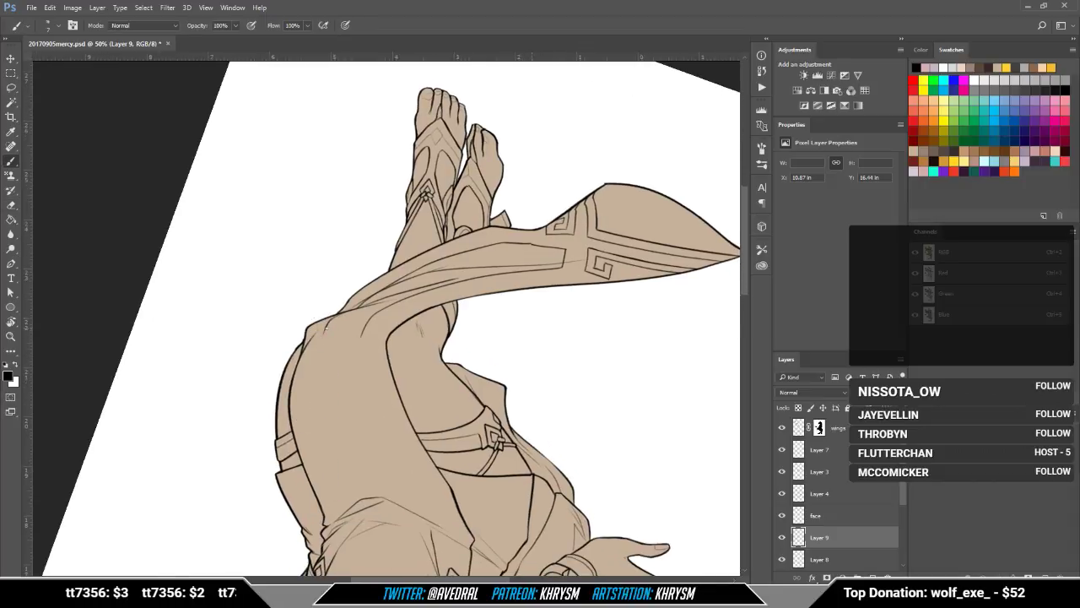
mouse_move(319, 336)
mouse_down()
mouse_move(317, 419)
mouse_move(341, 504)
mouse_up()
key(Escape)
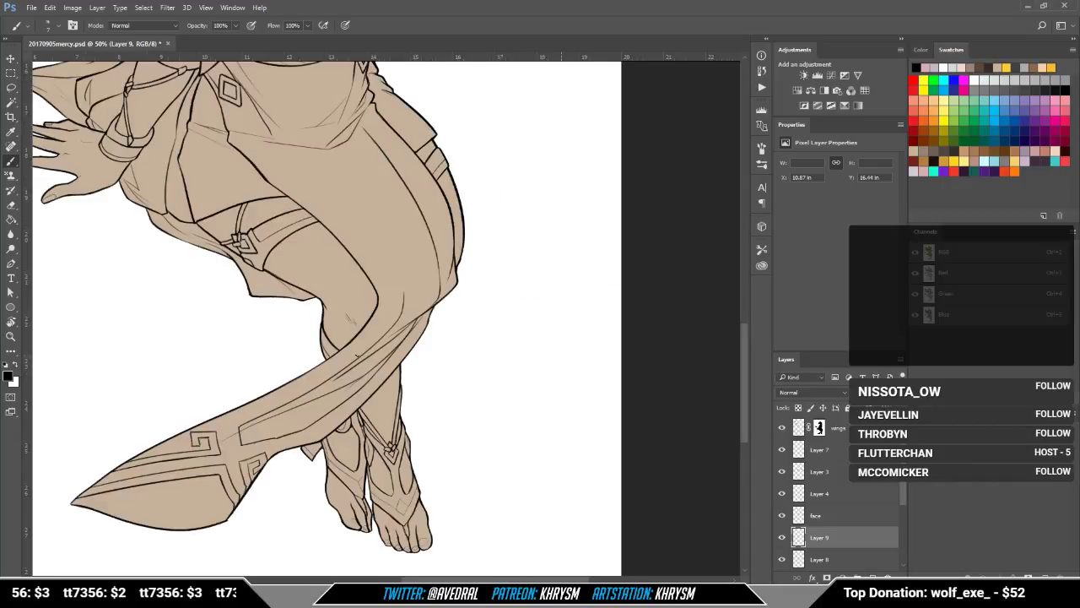
Step: Draw the inner border line along the thigh from the knee toward the hip, working in a rotated view
drag(430, 302, 380, 525)
drag(349, 382, 355, 414)
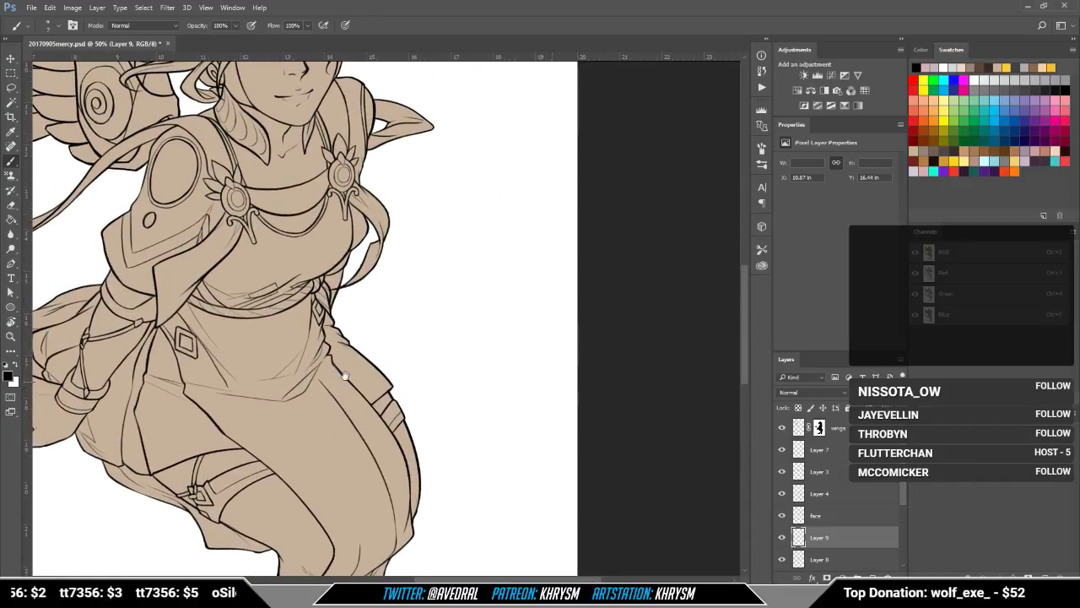
mouse_move(310, 329)
mouse_down()
mouse_move(416, 530)
mouse_move(494, 432)
mouse_move(484, 342)
mouse_move(478, 391)
mouse_move(448, 409)
mouse_up()
key(r)
key(b)
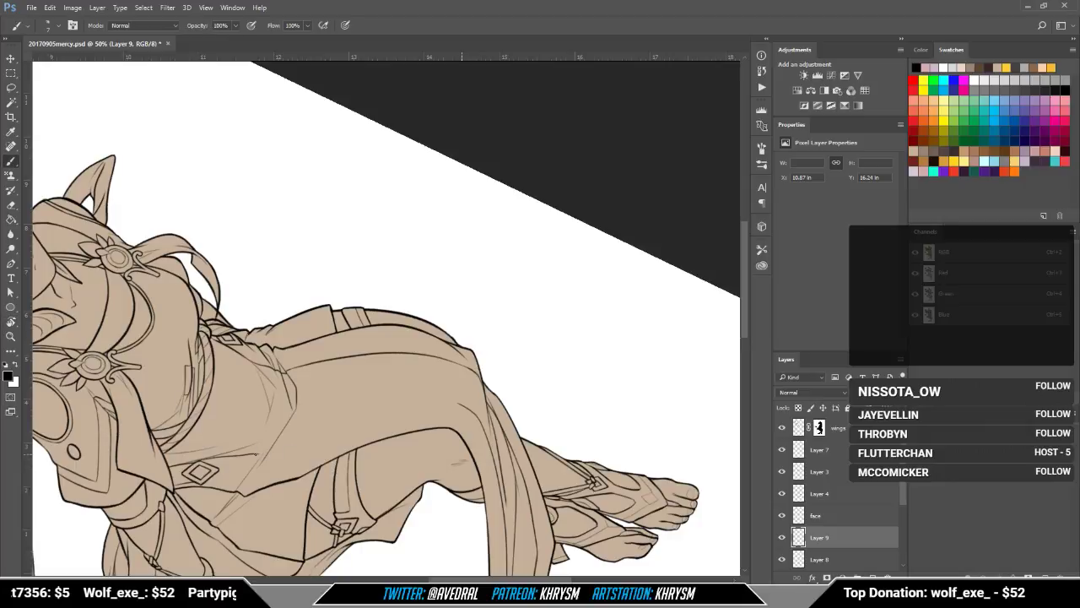
key(r)
mouse_move(262, 456)
mouse_down()
mouse_move(303, 469)
mouse_move(484, 391)
mouse_move(373, 426)
mouse_move(287, 480)
mouse_up()
key(ctrl+z)
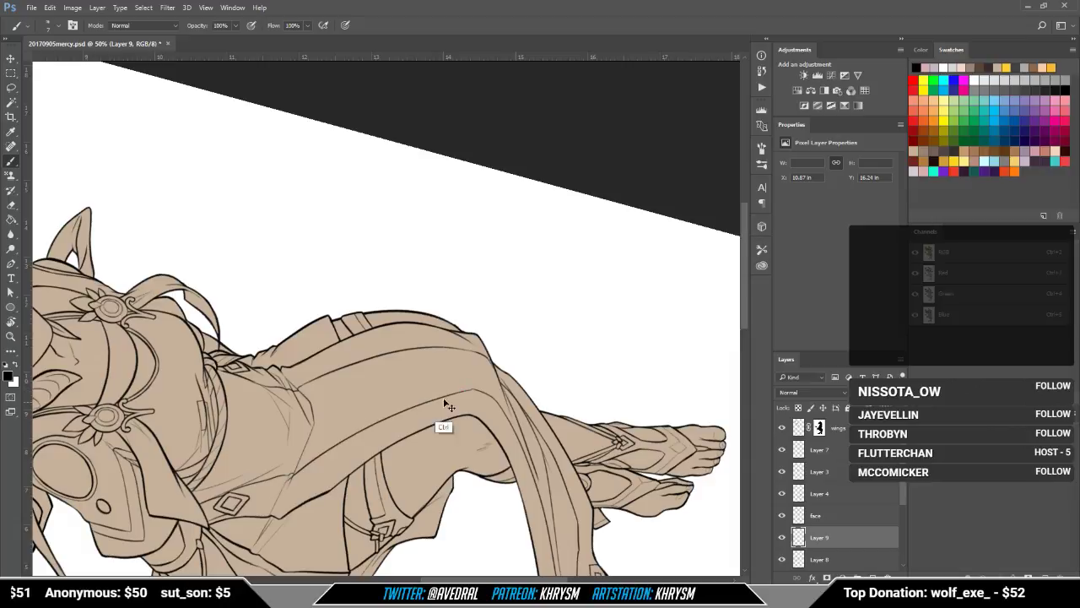
key(ctrl+z)
drag(472, 389, 372, 424)
key(e)
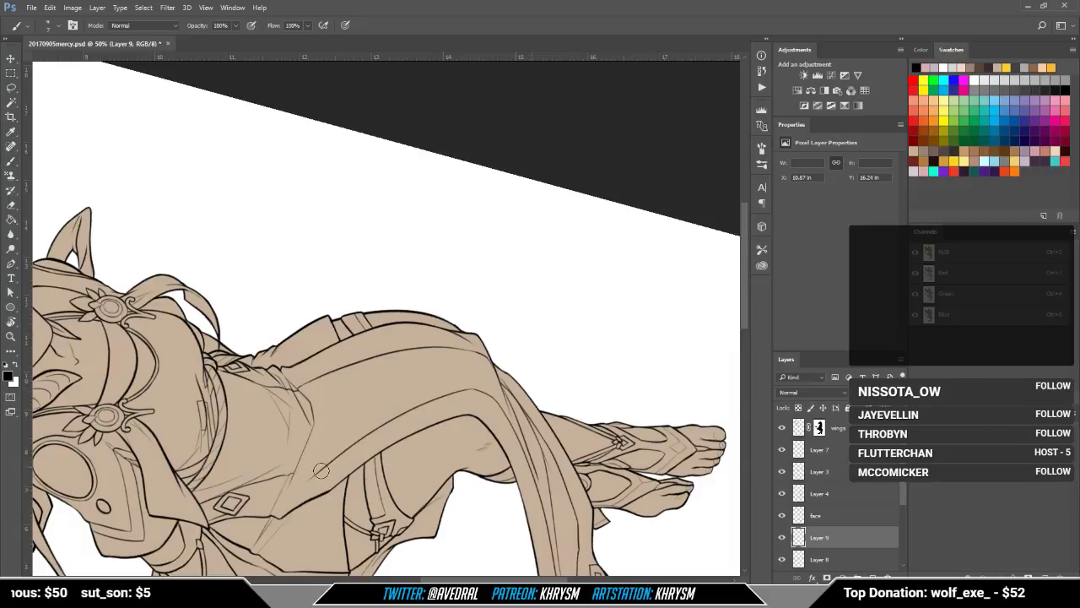
key(b)
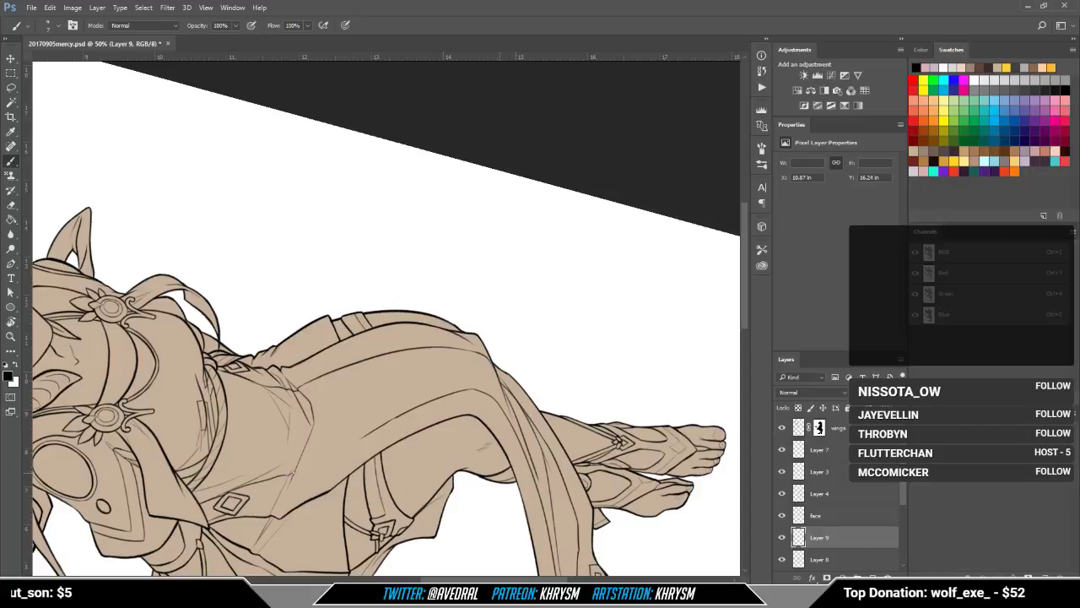
Step: Erase the uneven middle stretch of the inner thigh border line and redraw it as a smooth curve to the knee
key(e)
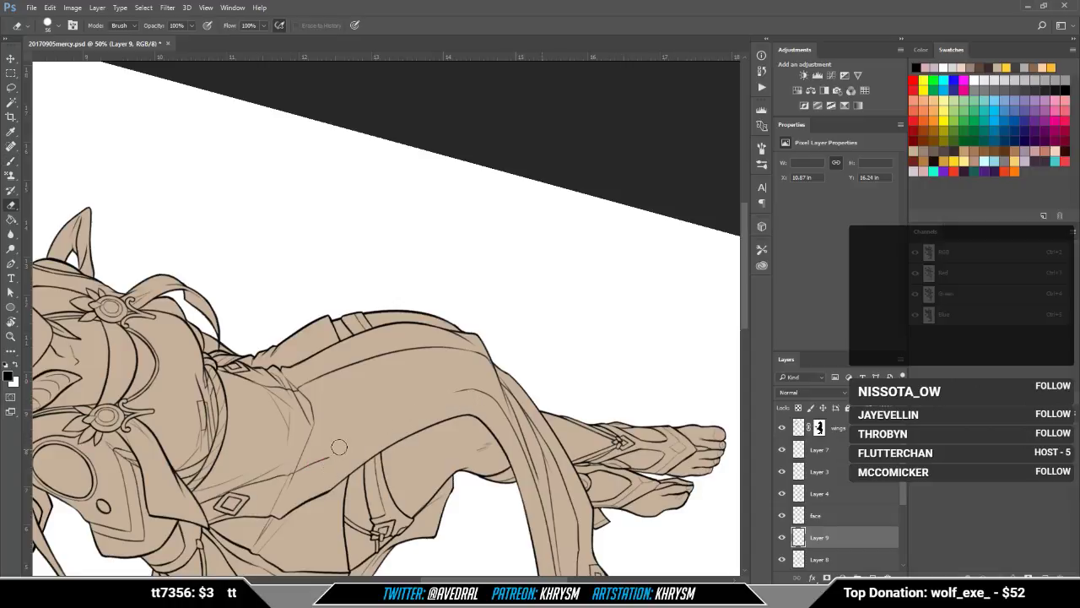
key(b)
mouse_move(327, 458)
mouse_down()
mouse_move(409, 408)
mouse_move(479, 388)
mouse_up()
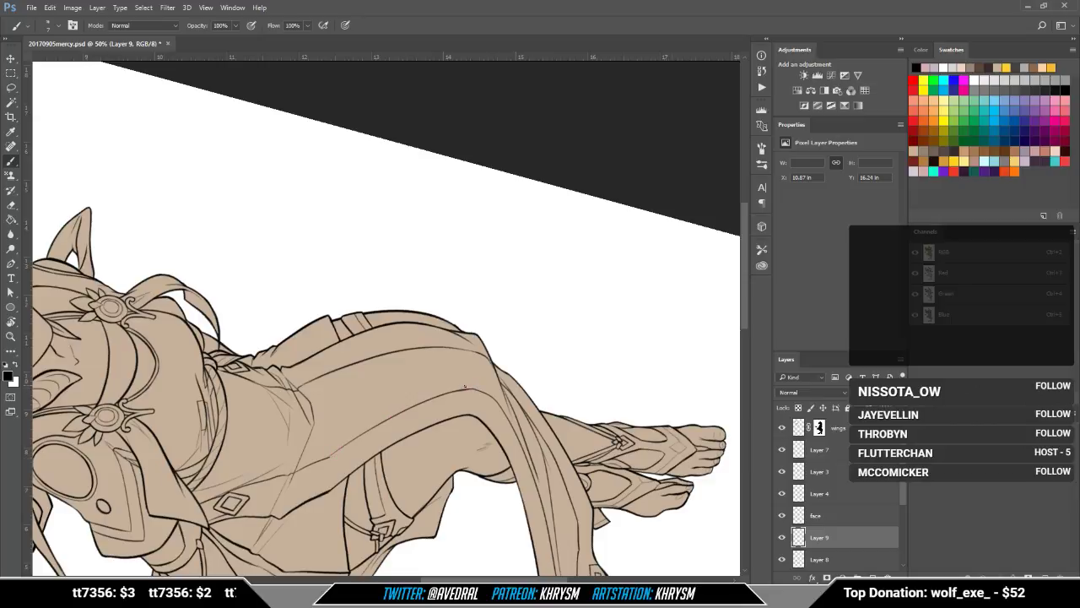
key(ctrl+z)
drag(330, 457, 478, 389)
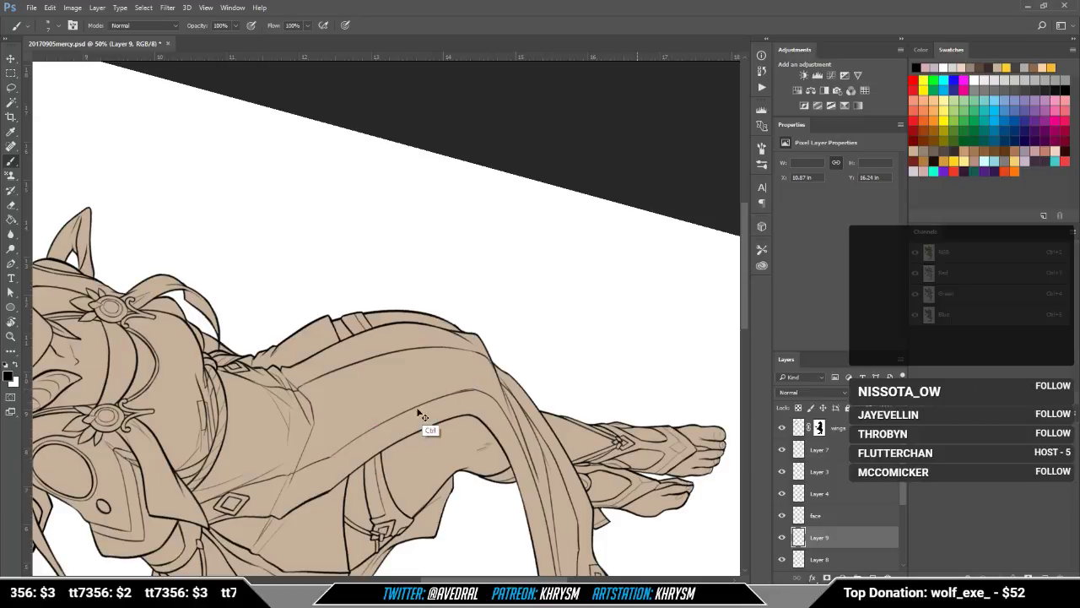
key(ctrl+z)
mouse_move(331, 457)
mouse_down()
mouse_move(420, 405)
mouse_move(479, 389)
mouse_up()
key(Escape)
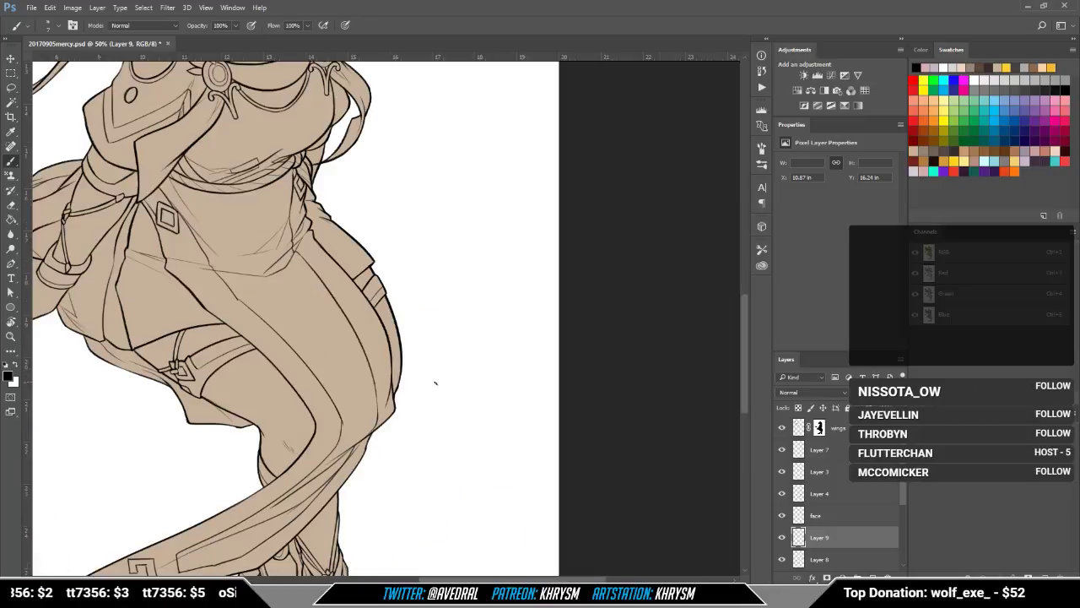
Step: Smooth the kink in the inner border line just above the knee with the eraser and brush
key(e)
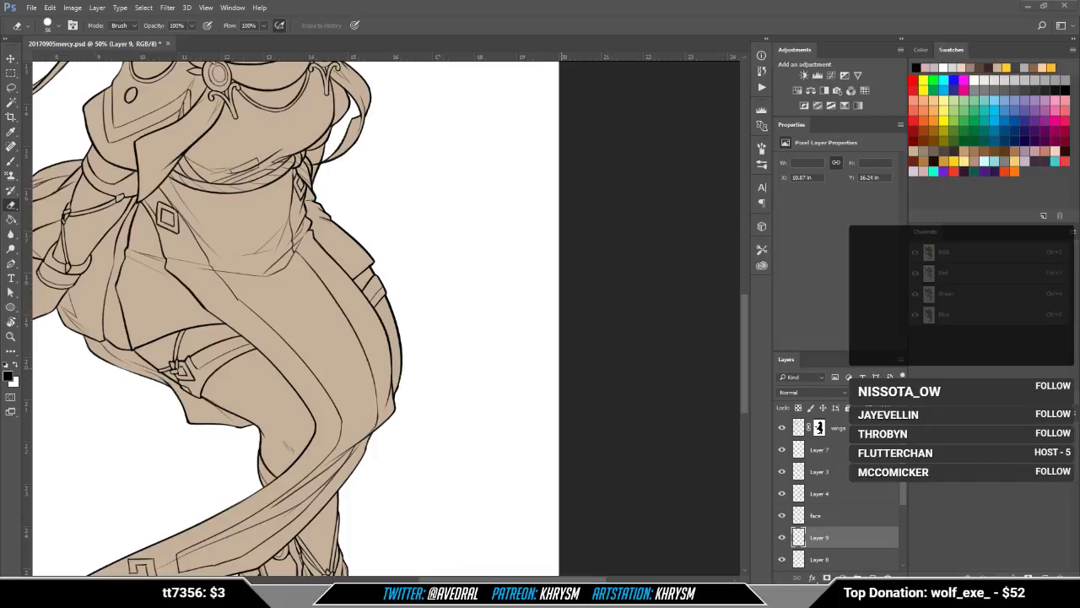
mouse_move(369, 393)
mouse_down()
mouse_move(476, 299)
mouse_move(467, 313)
mouse_up()
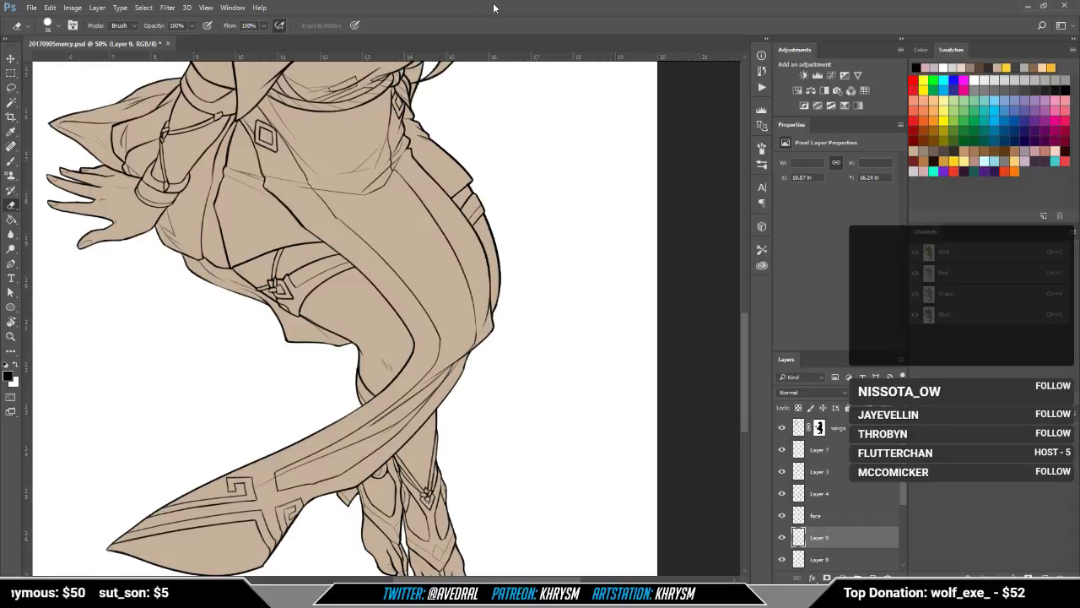
drag(482, 358, 428, 426)
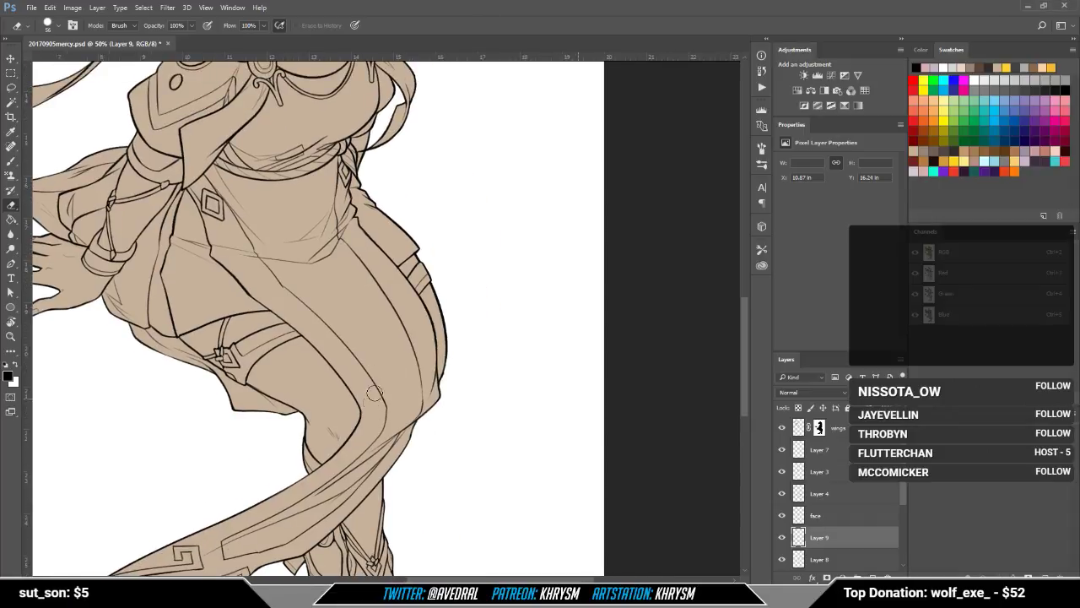
key(b)
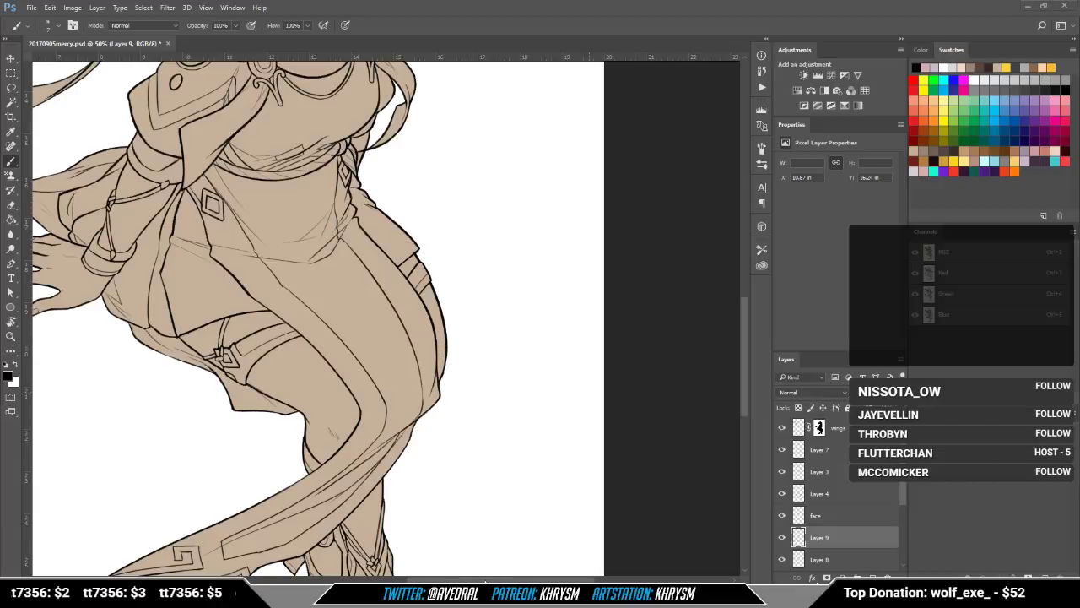
drag(468, 475, 463, 501)
drag(466, 393, 460, 477)
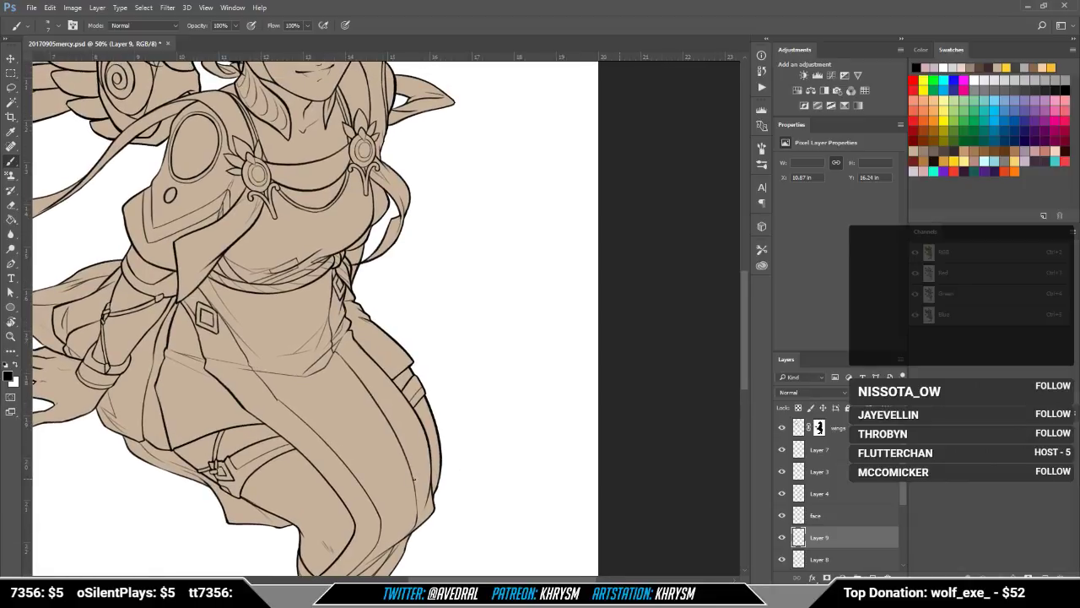
Step: Extend the inner border line from the upper thigh toward the waist, working in a rotated view
key(r)
drag(414, 480, 554, 321)
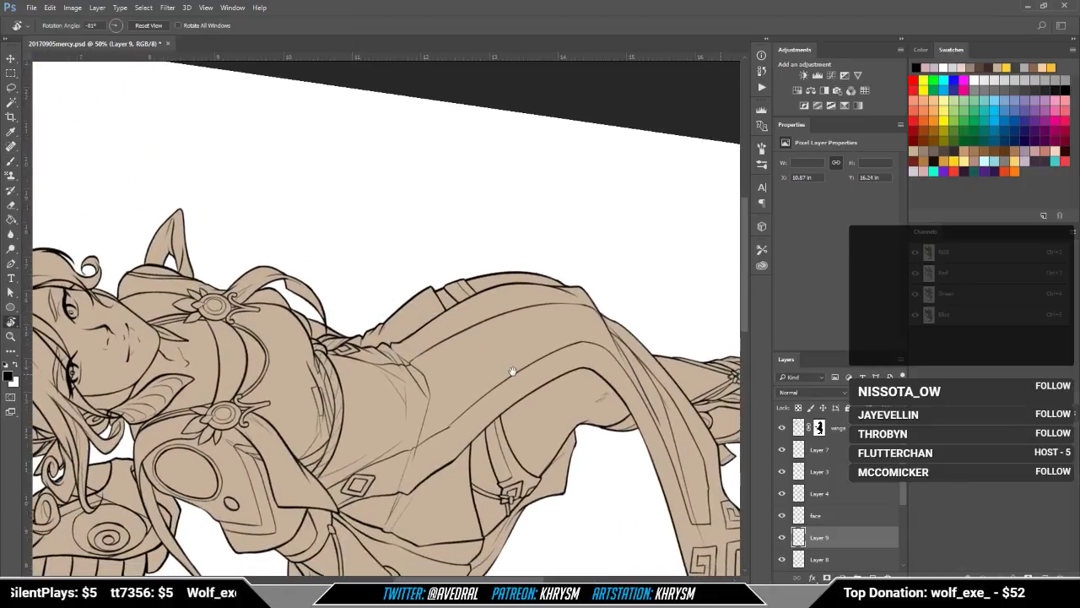
key(b)
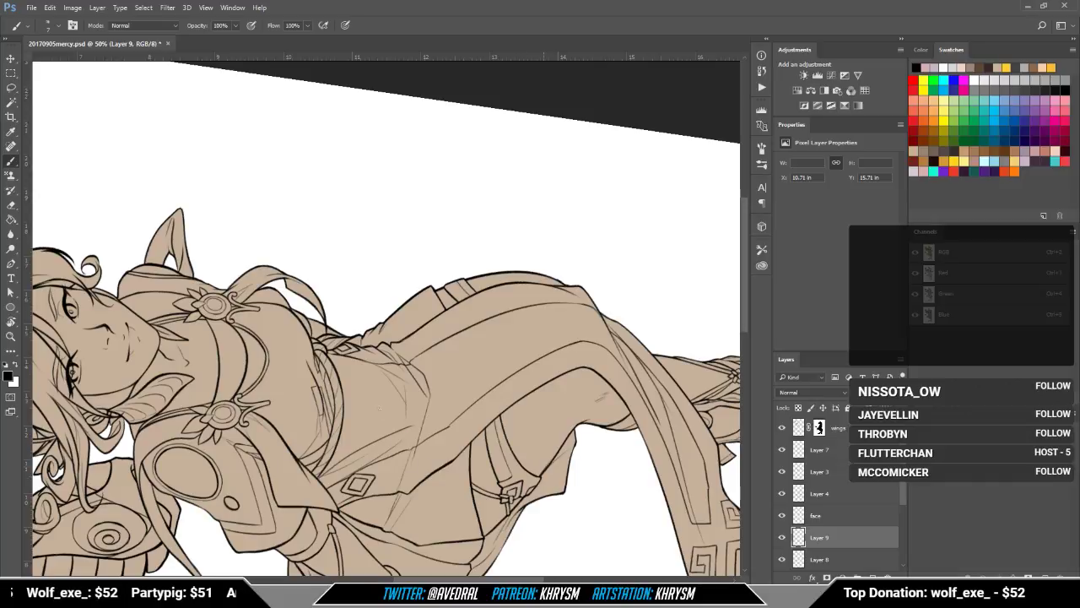
key(ctrl+z)
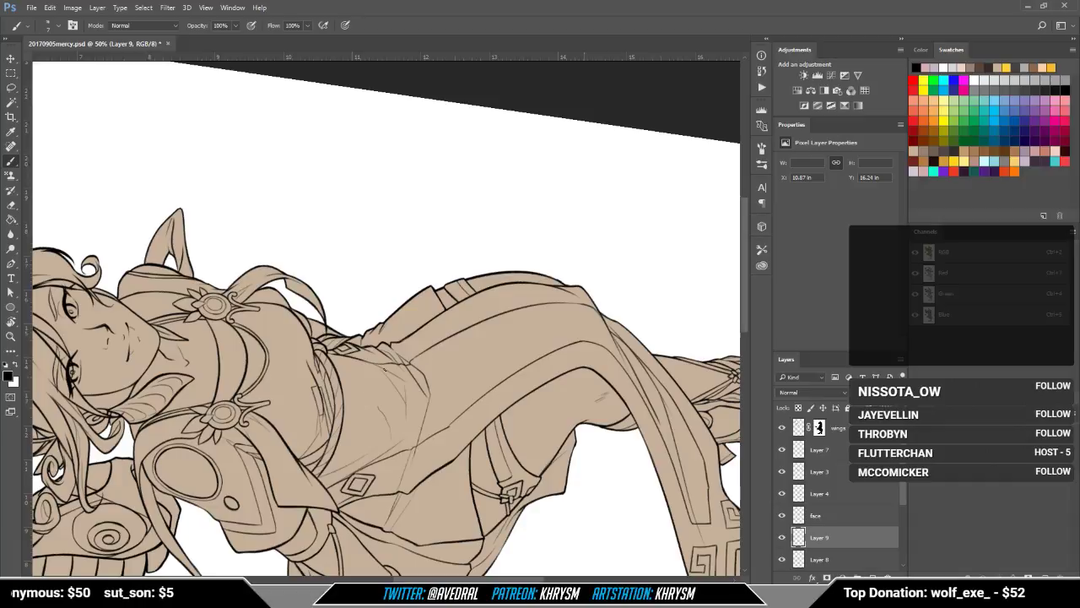
drag(363, 369, 404, 304)
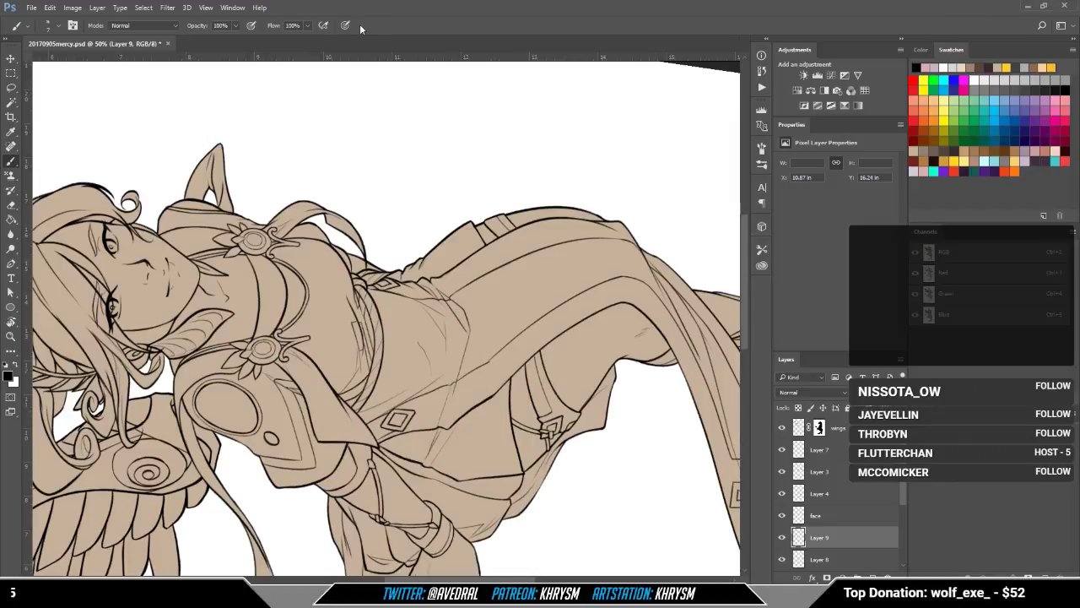
mouse_move(344, 293)
mouse_down()
mouse_move(313, 268)
mouse_move(267, 328)
mouse_up()
key(e)
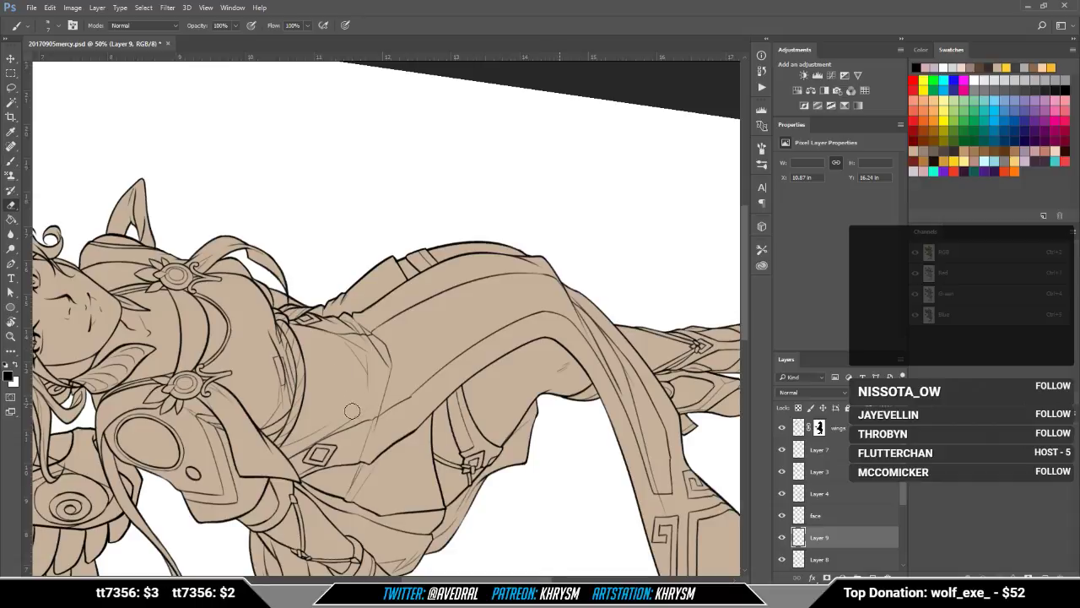
key(b)
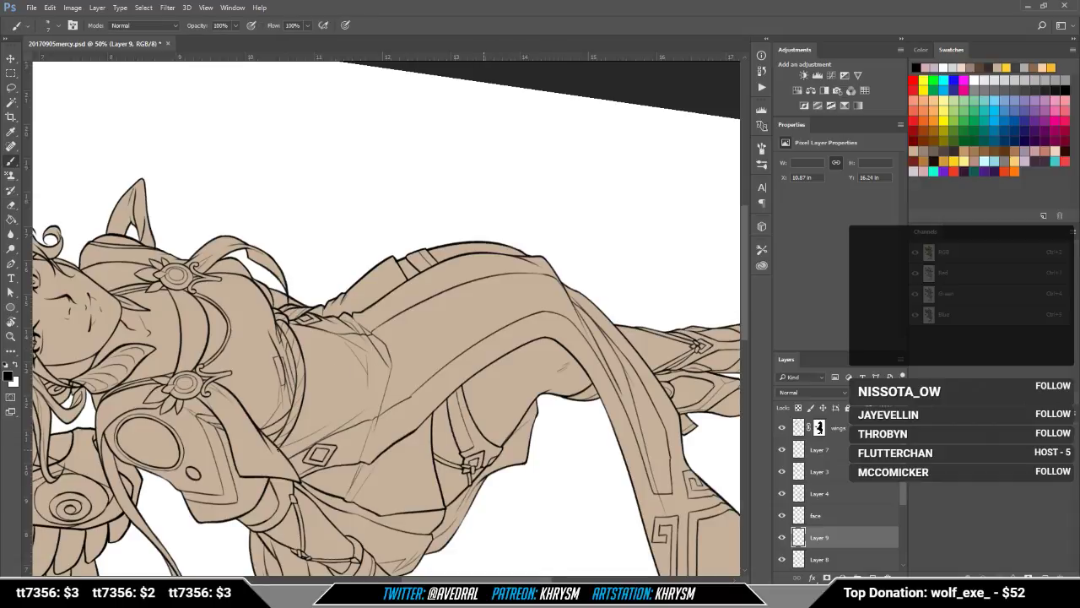
mouse_move(280, 447)
mouse_down()
mouse_move(376, 401)
mouse_move(333, 456)
mouse_up()
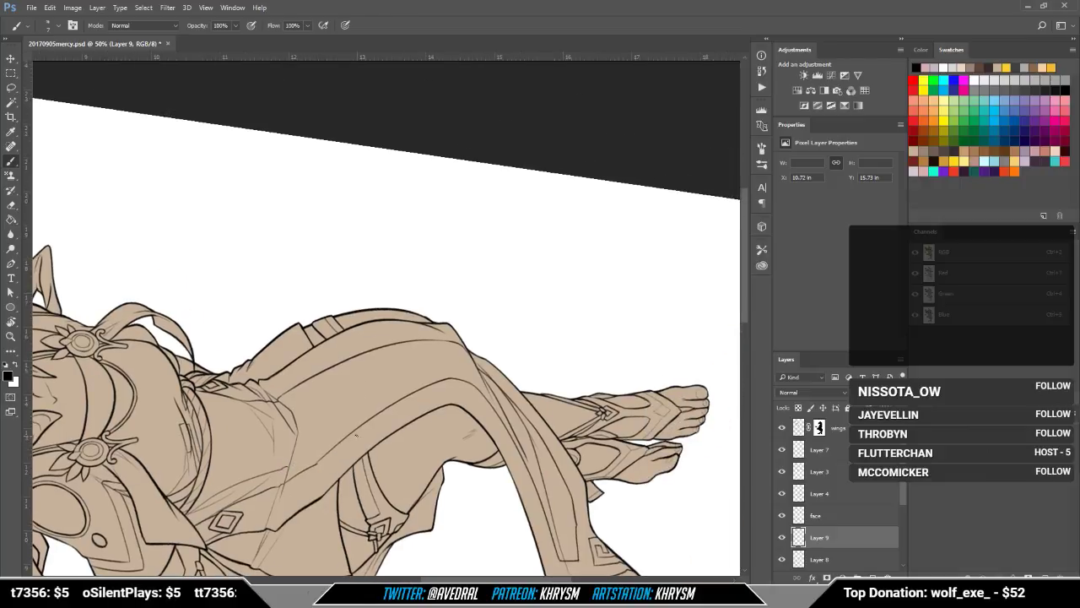
Step: Clean up the joint of the inner border line on the upper thigh with the eraser and touch it up with the brush
key(e)
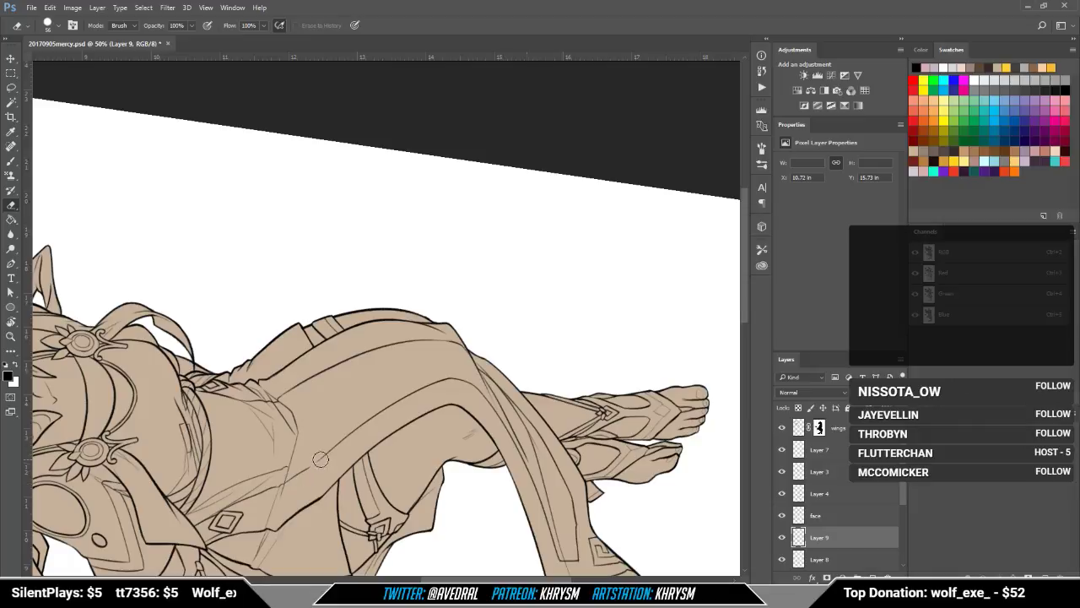
drag(324, 470, 301, 486)
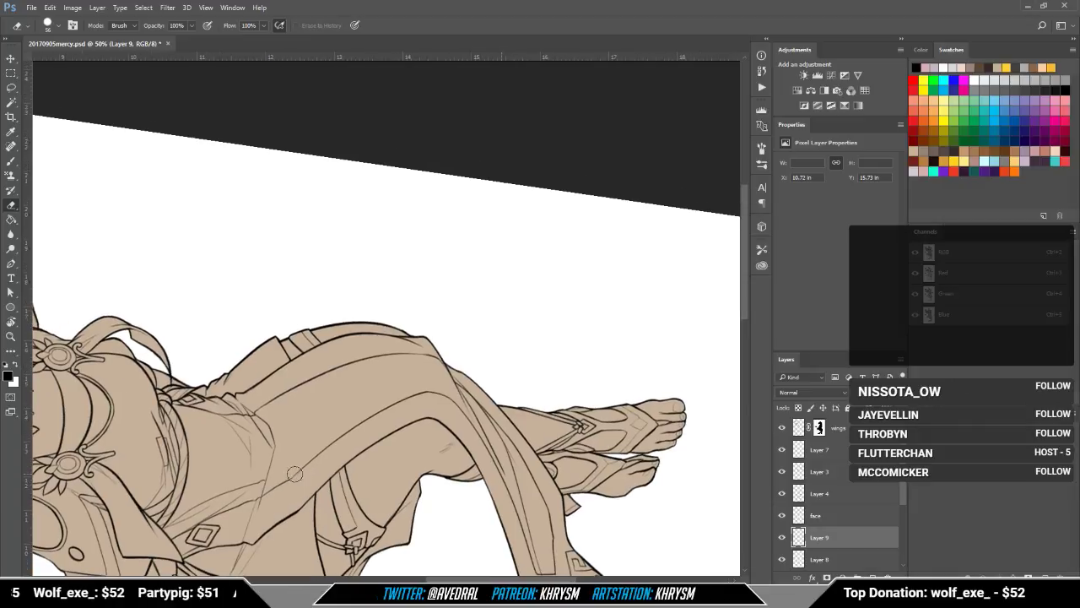
key(b)
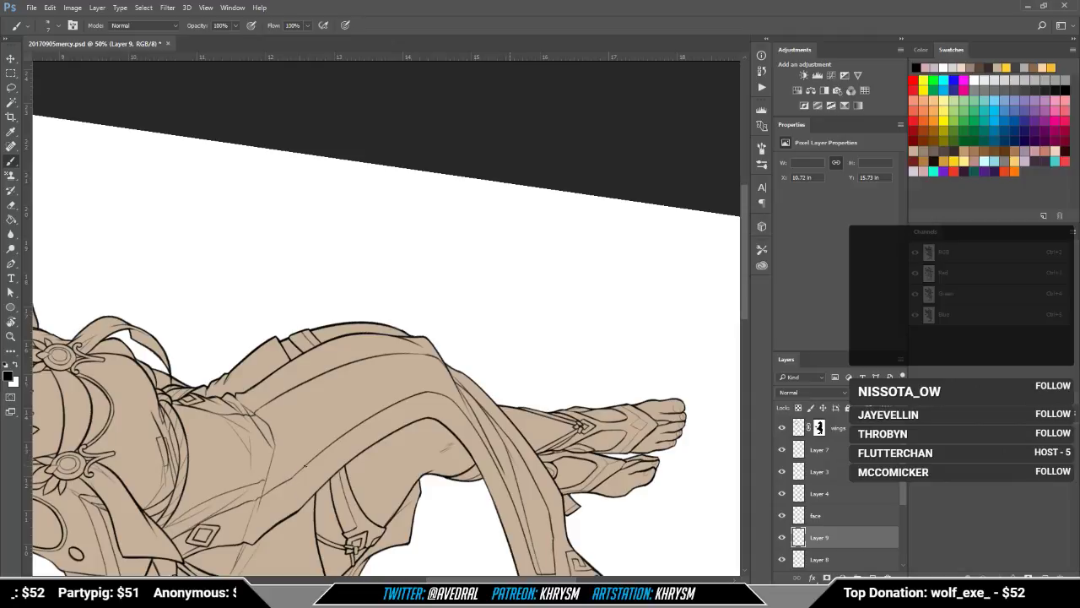
drag(308, 464, 293, 478)
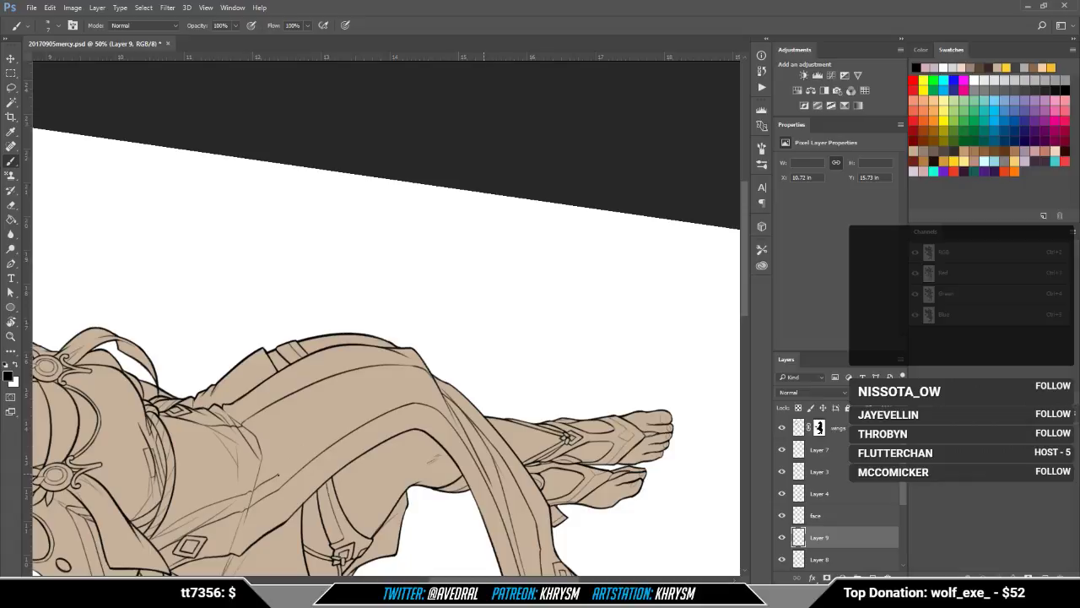
Step: Draw a second, parallel border line from the hip down the thigh, around the knee and along the lower dress panel toward the tail
key(ctrl)
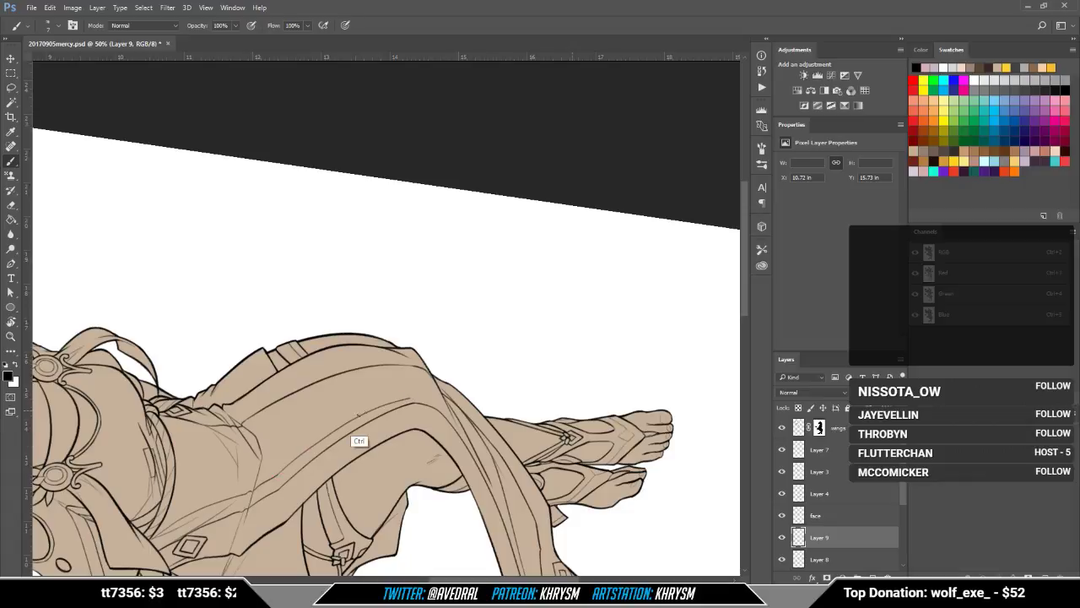
mouse_move(277, 475)
mouse_down()
mouse_move(307, 447)
mouse_move(420, 393)
mouse_up()
key(Escape)
drag(436, 452, 510, 399)
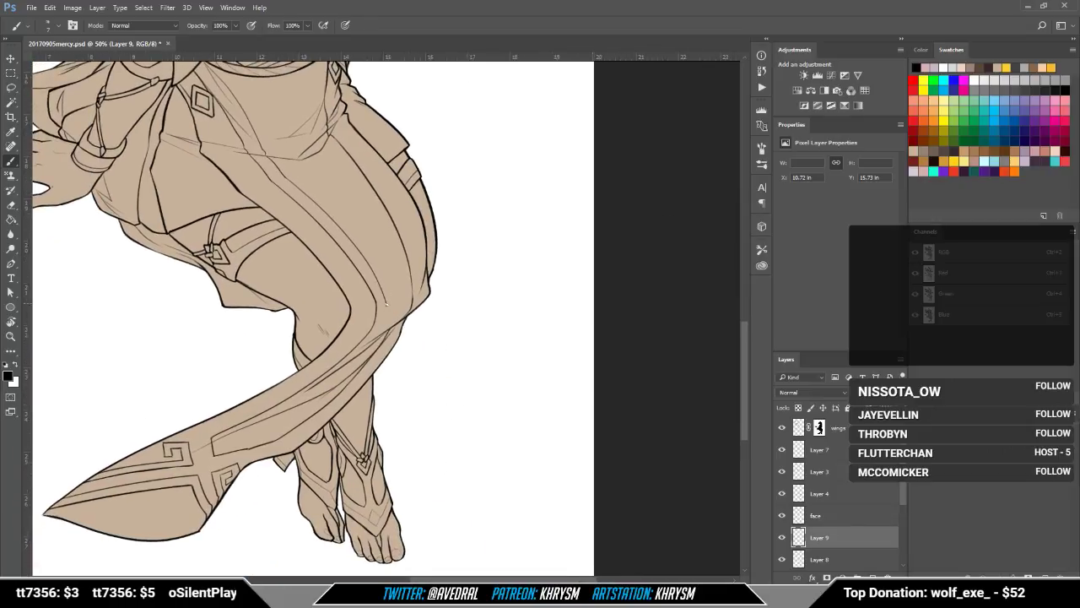
mouse_move(386, 303)
mouse_down()
mouse_move(362, 343)
mouse_move(386, 312)
mouse_move(366, 343)
mouse_move(373, 340)
mouse_move(376, 372)
mouse_up()
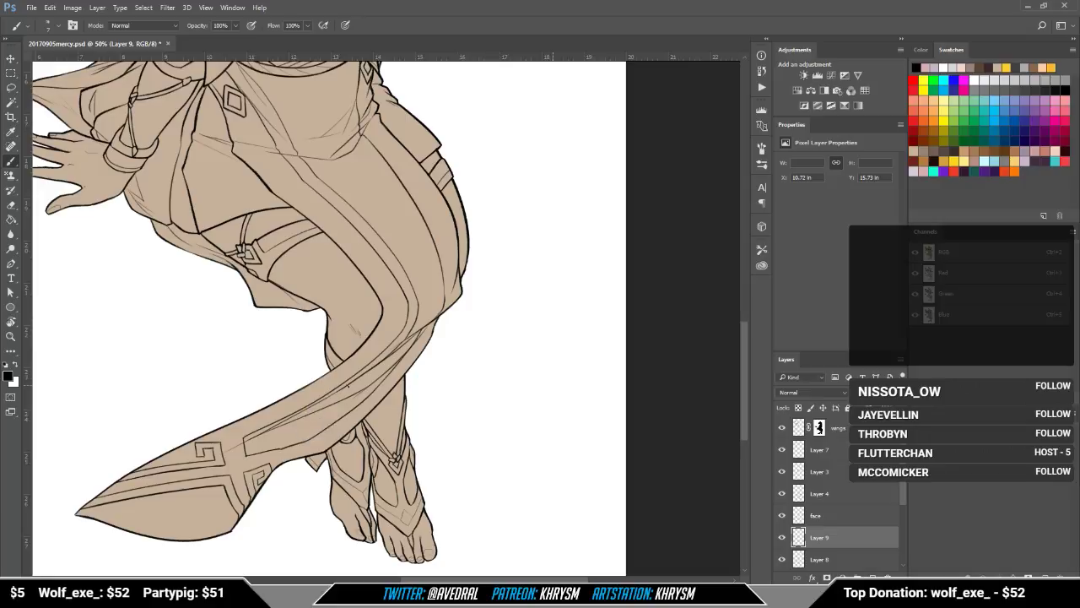
mouse_move(348, 385)
mouse_down()
mouse_move(235, 446)
mouse_move(288, 419)
mouse_move(254, 442)
mouse_move(287, 437)
mouse_up()
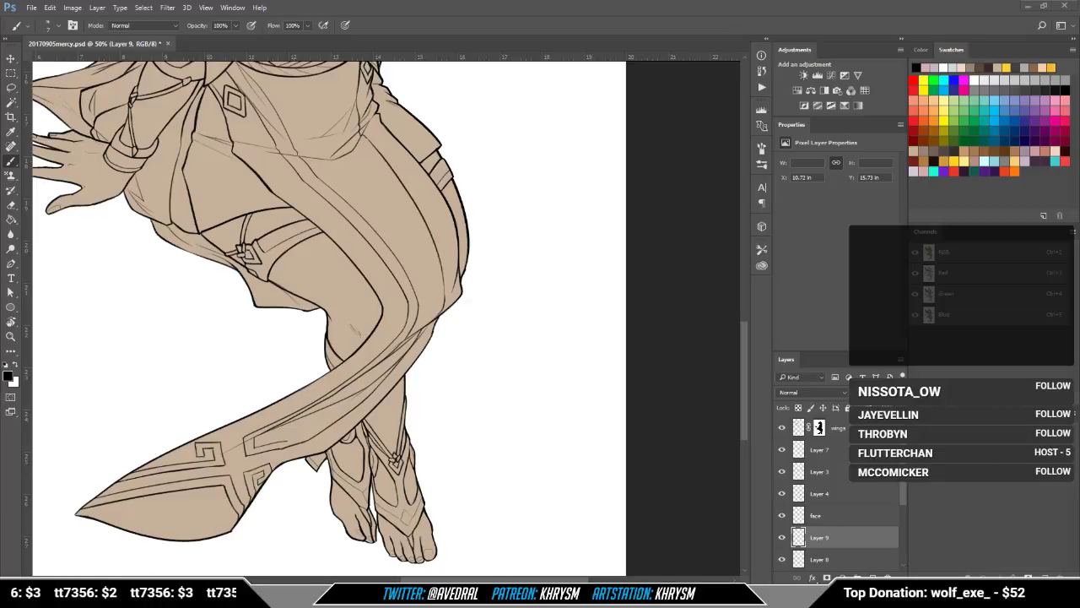
Step: Examine the double border lines along the dress panel from the waist down to the tail
drag(397, 261, 434, 271)
drag(439, 331, 427, 483)
drag(303, 371, 347, 507)
drag(324, 463, 304, 553)
drag(304, 424, 313, 555)
drag(339, 494, 289, 328)
drag(405, 397, 415, 265)
drag(446, 270, 363, 136)
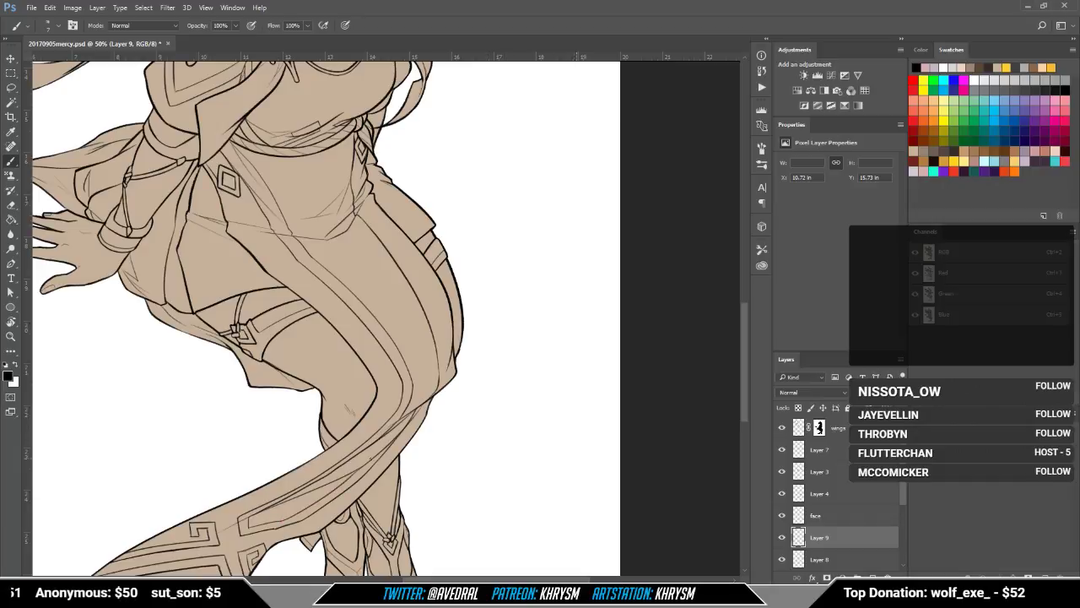
Step: Erase the overlapping border line ends at the fold below the knee with the 56 px hard round eraser
drag(395, 460, 354, 499)
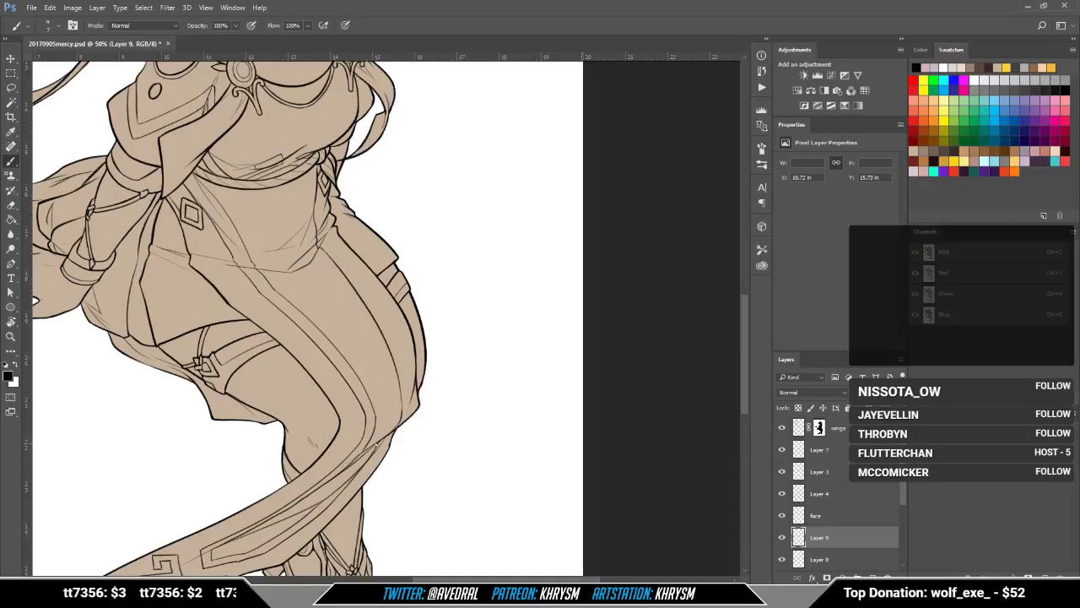
key(e)
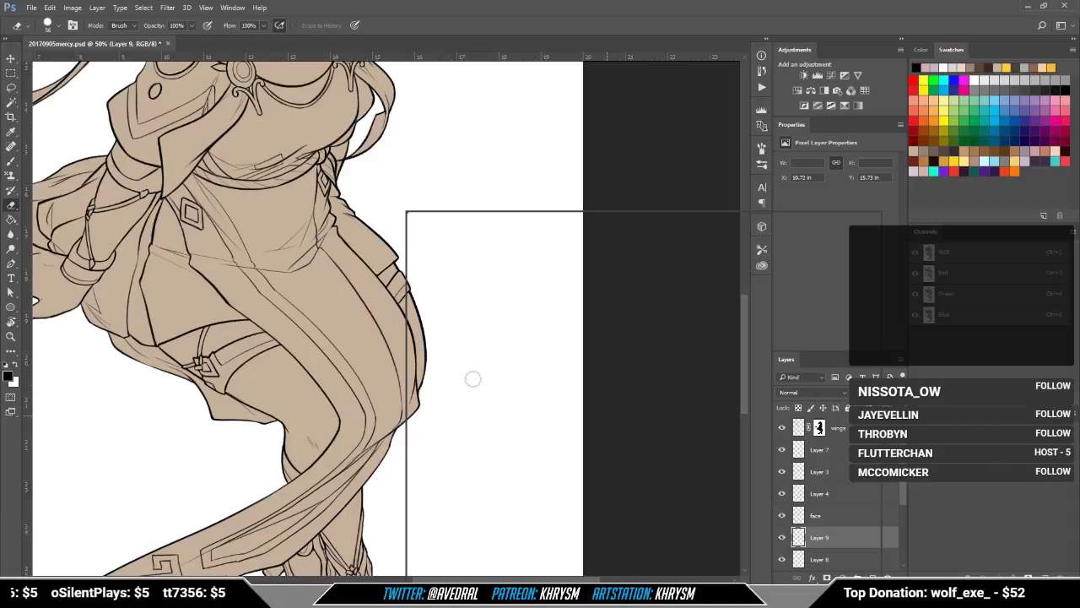
right_click(504, 353)
click(467, 368)
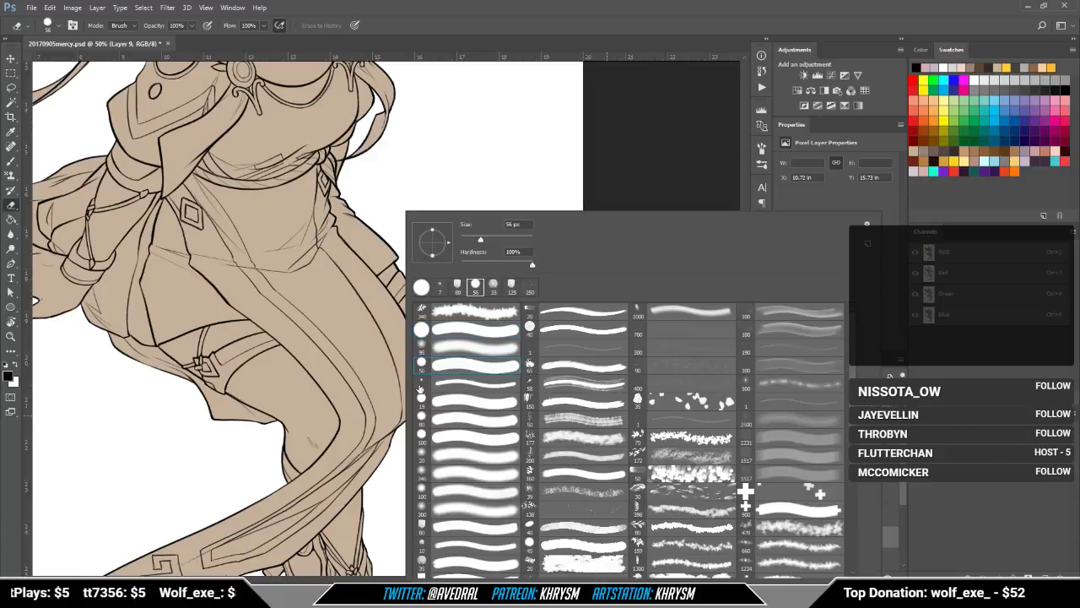
click(383, 431)
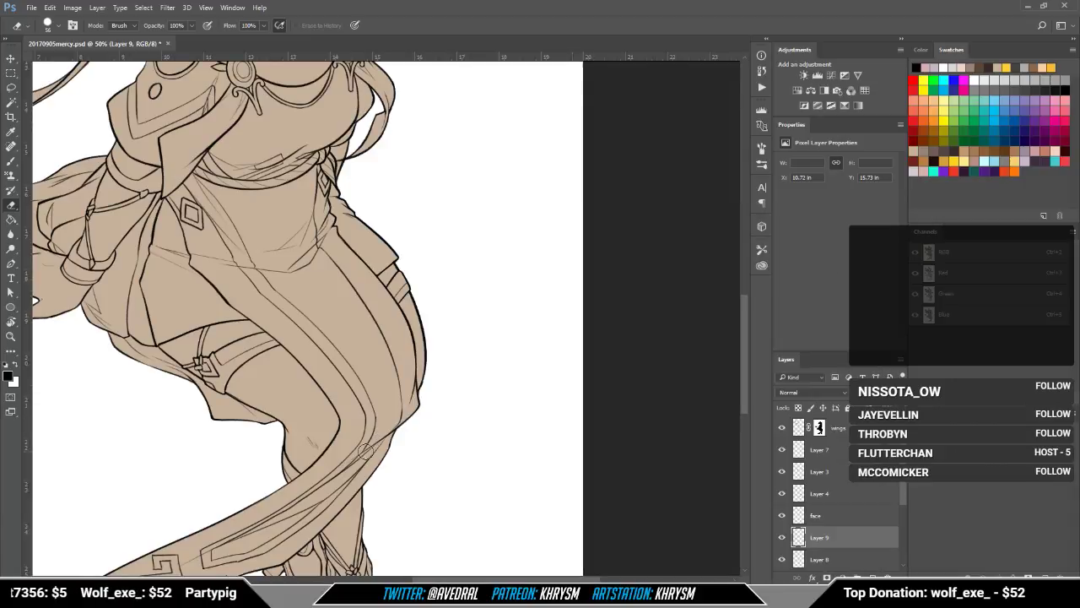
key(b)
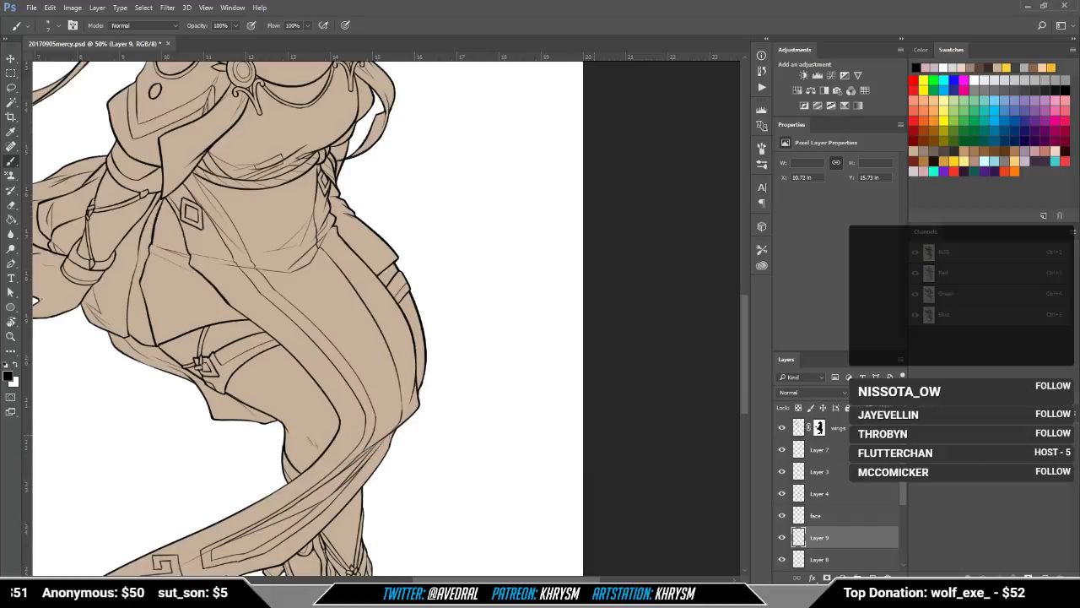
Step: Draw a thin inner border line down the far side of the waist panel, from below the belt toward the hip
drag(396, 431, 367, 464)
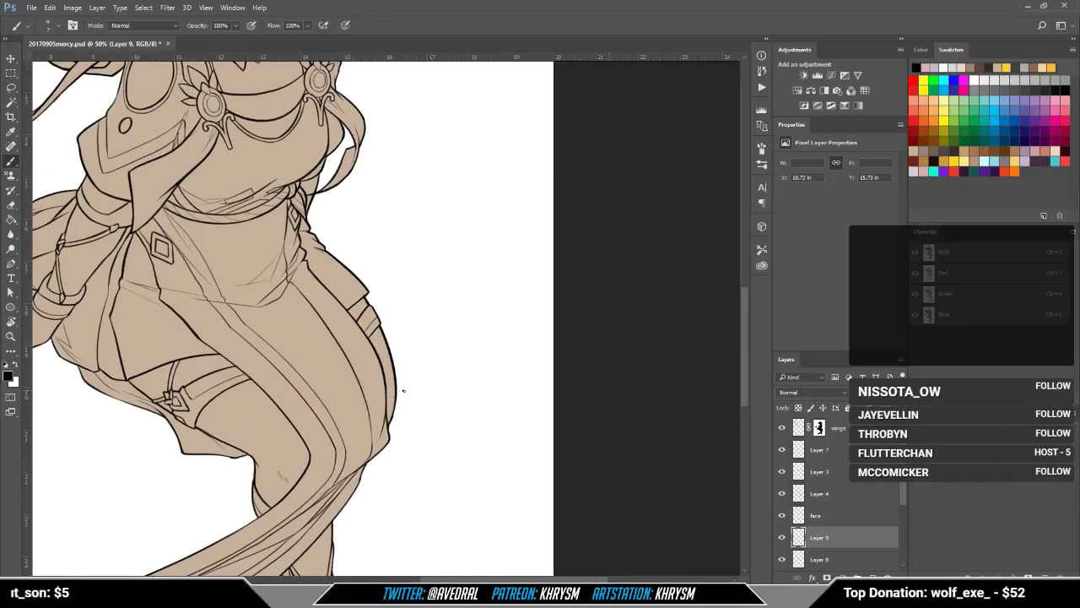
drag(457, 450, 502, 266)
key(r)
key(Escape)
drag(334, 346, 348, 425)
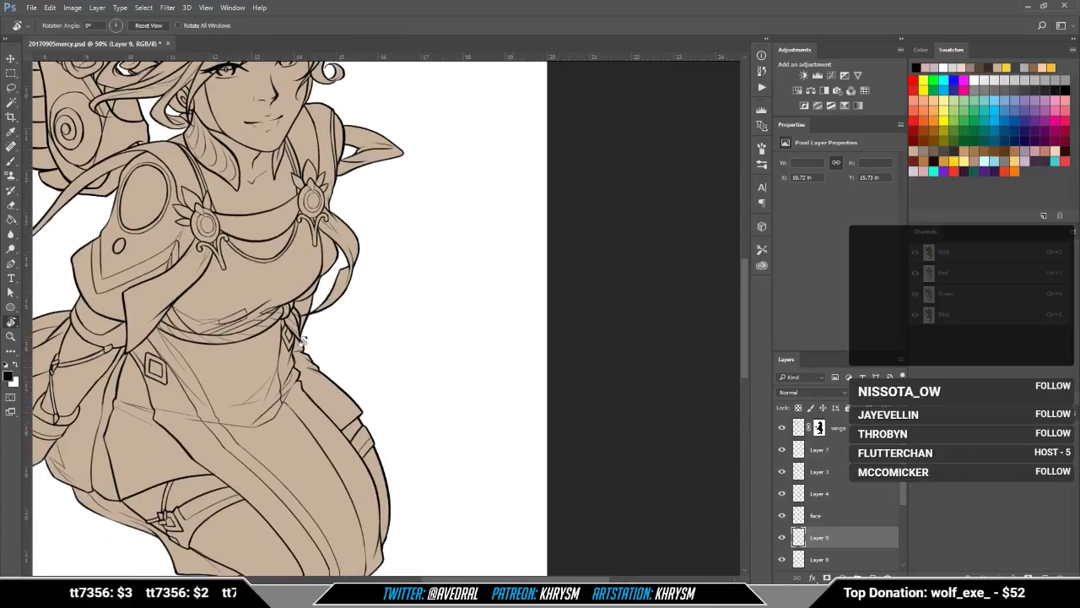
key(b)
drag(275, 323, 264, 387)
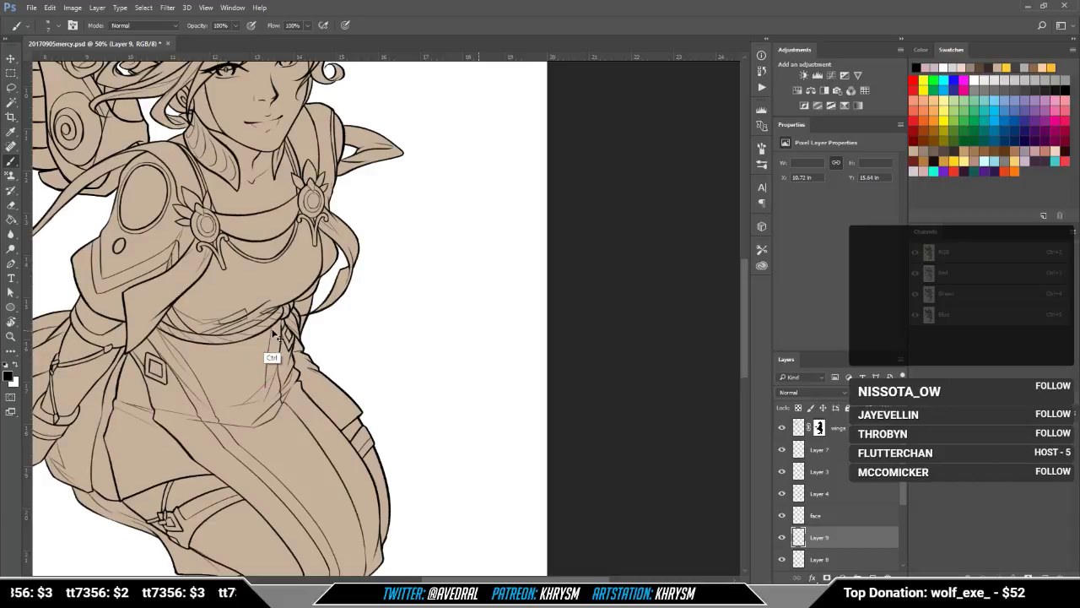
key(ctrl+z)
drag(271, 331, 266, 384)
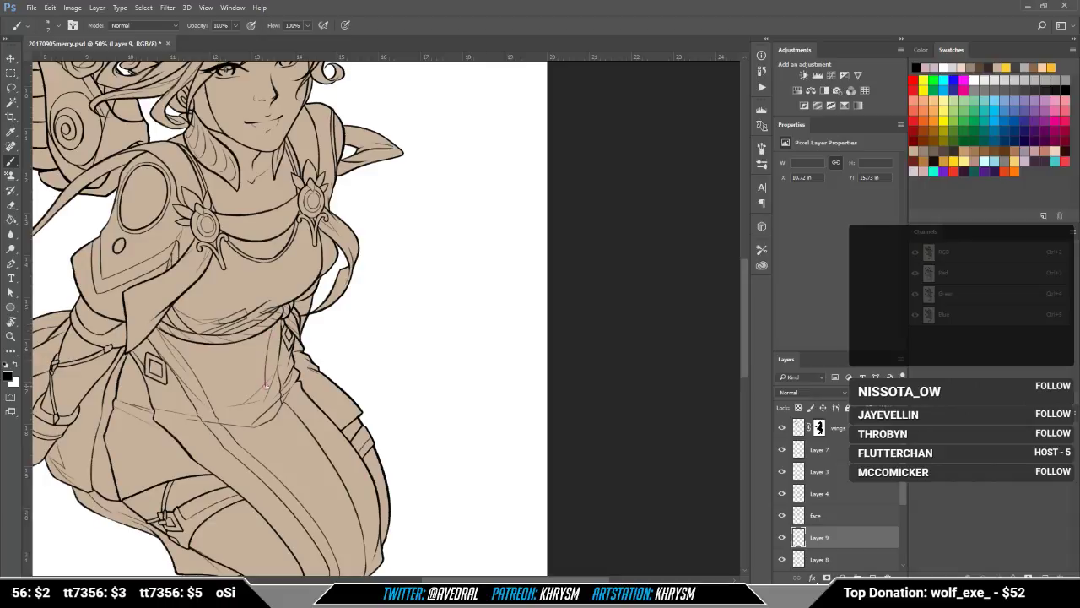
key(ctrl+z)
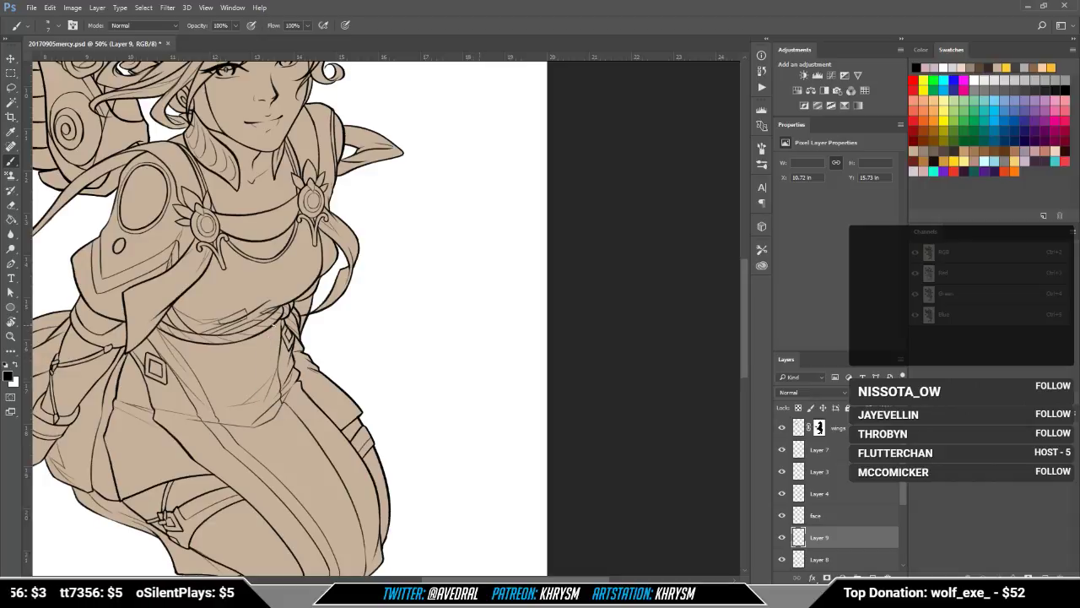
drag(272, 325, 262, 392)
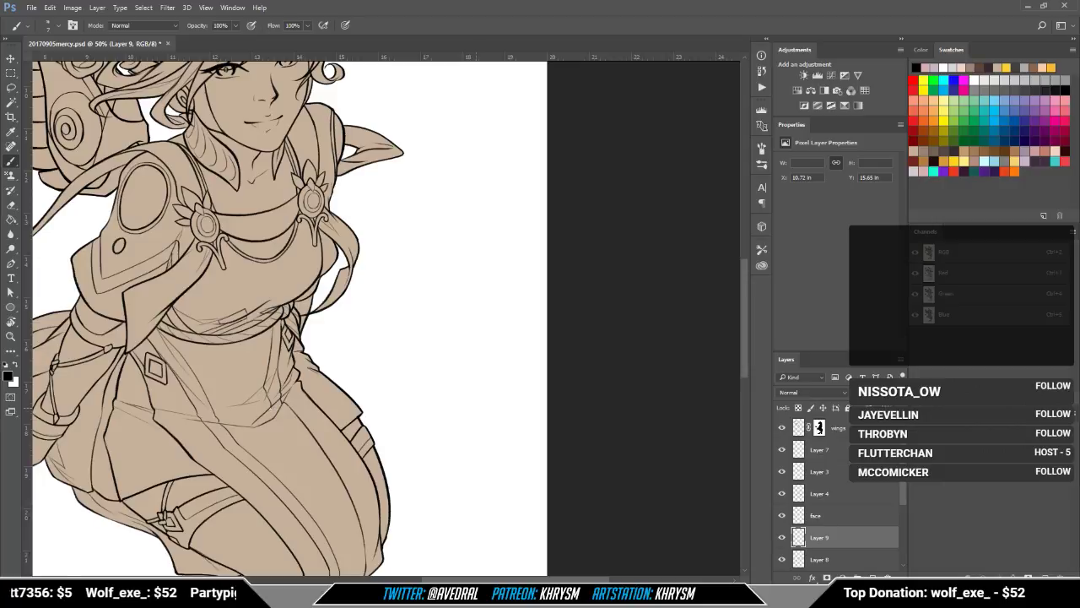
Step: Draw an inner border line along the outer side of the thigh panel from hip to knee and trim it with the eraser
key(r)
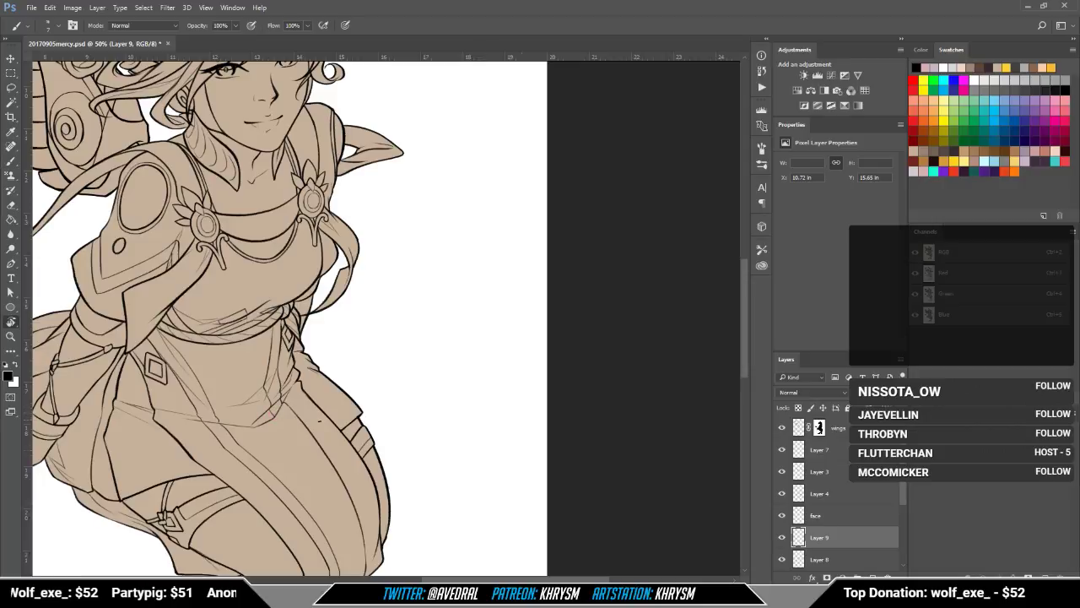
mouse_move(461, 524)
mouse_down()
mouse_move(530, 285)
mouse_move(343, 344)
mouse_up()
key(b)
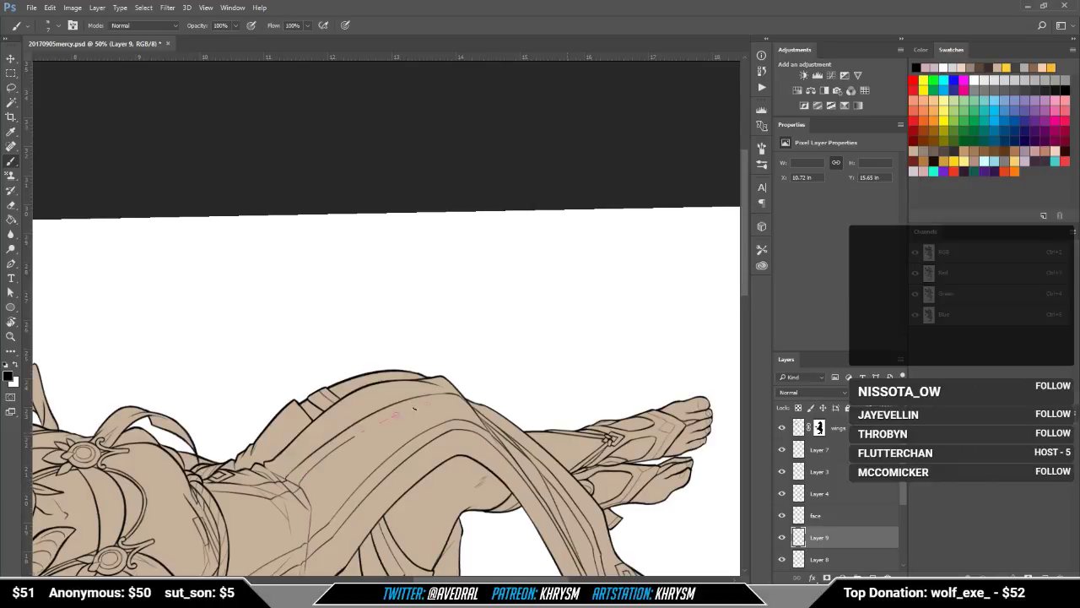
key(Escape)
drag(392, 400, 380, 473)
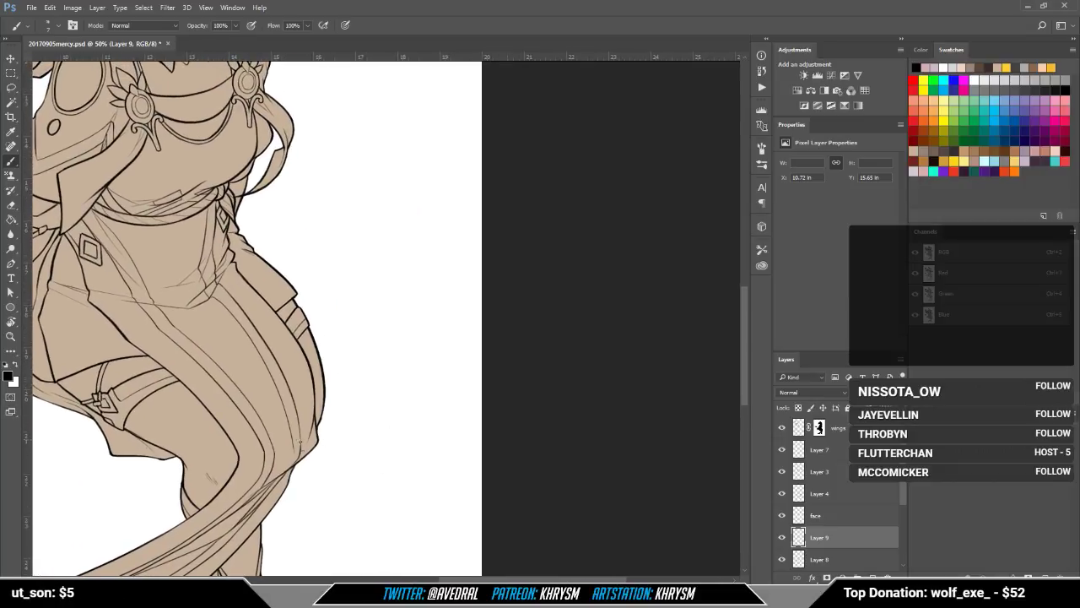
key(r)
drag(355, 513, 512, 395)
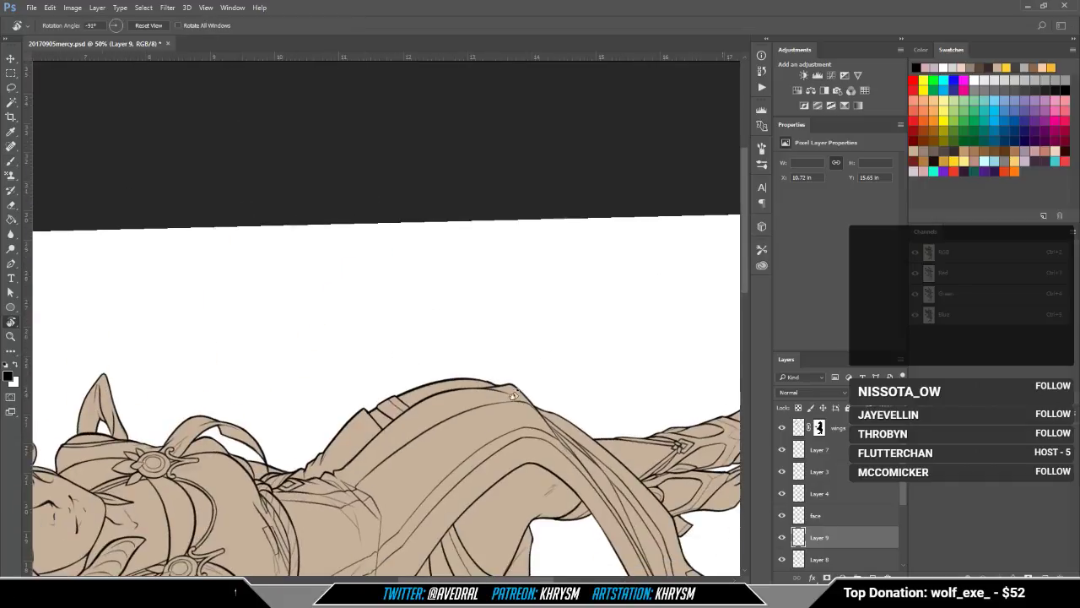
key(e)
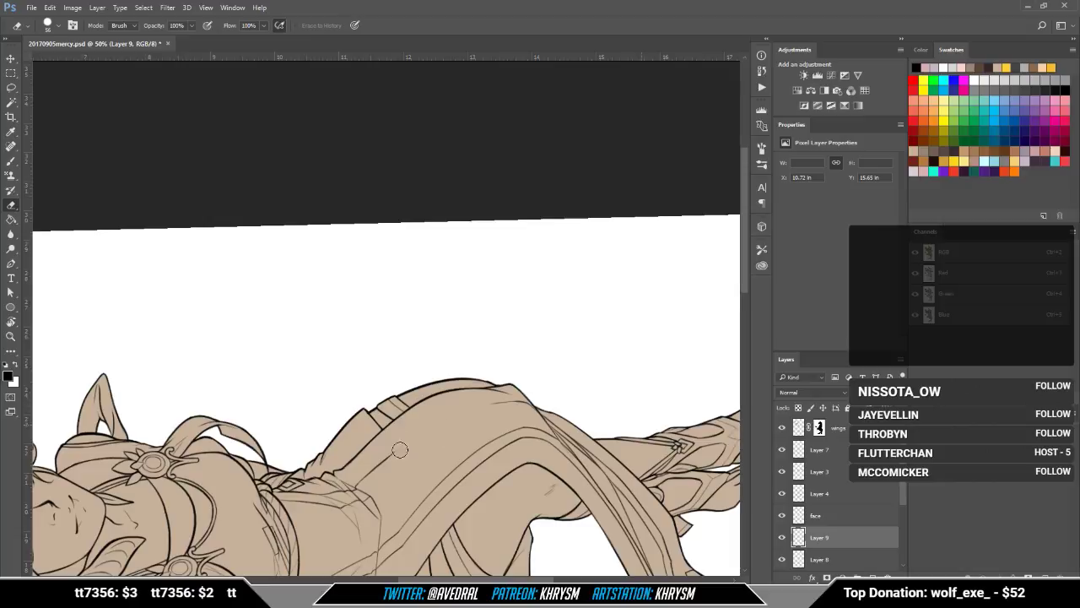
key(b)
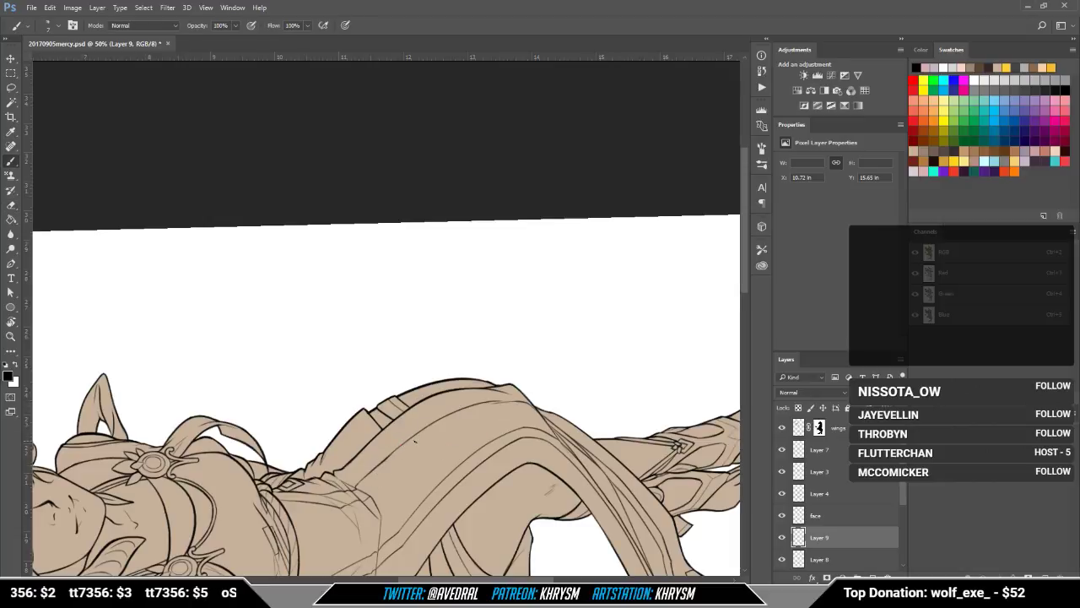
key(e)
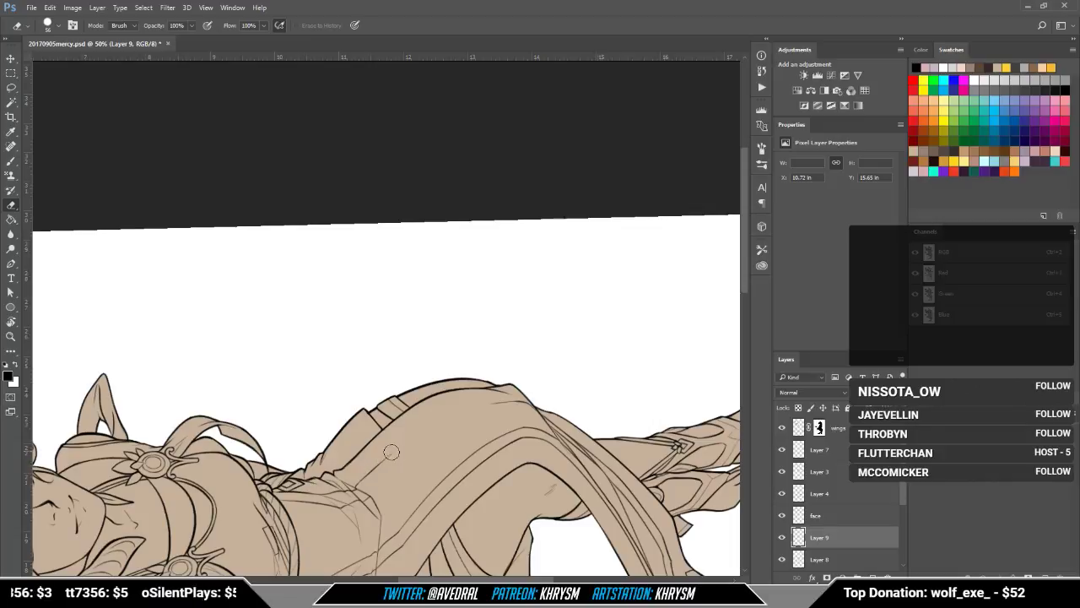
key(b)
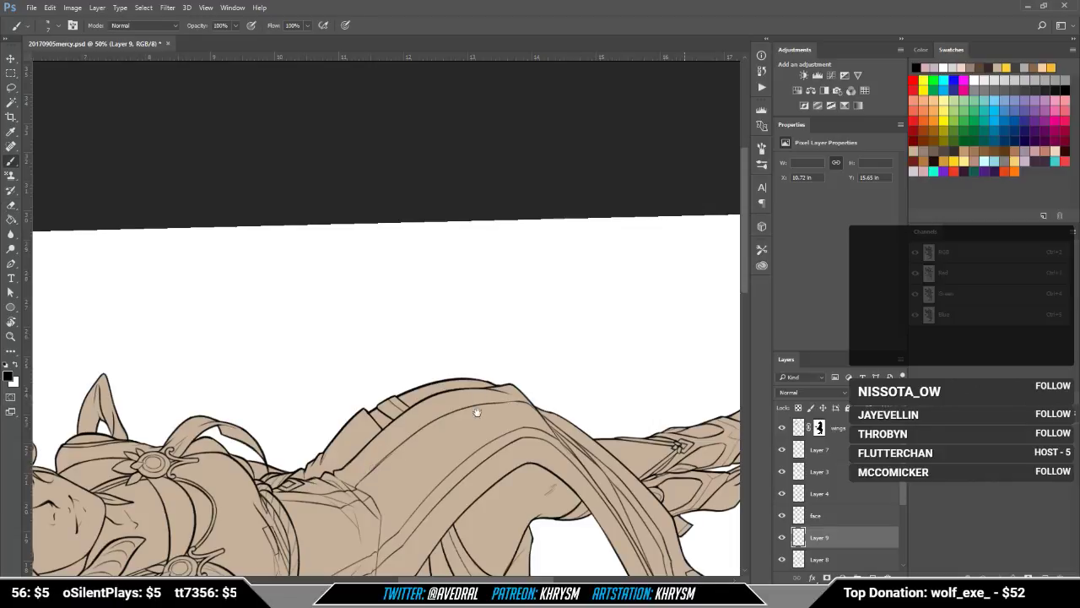
Step: Draw a second border line parallel to the outer-thigh line and bring it down to the fold at the knee
drag(477, 412, 384, 419)
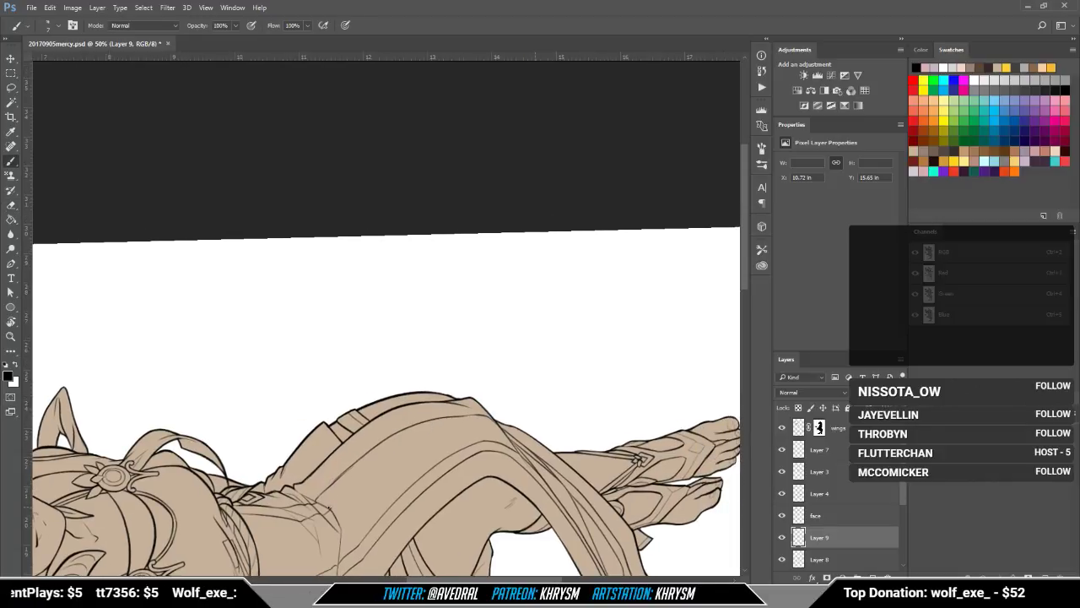
mouse_move(332, 503)
mouse_down()
mouse_move(377, 464)
mouse_move(463, 422)
mouse_up()
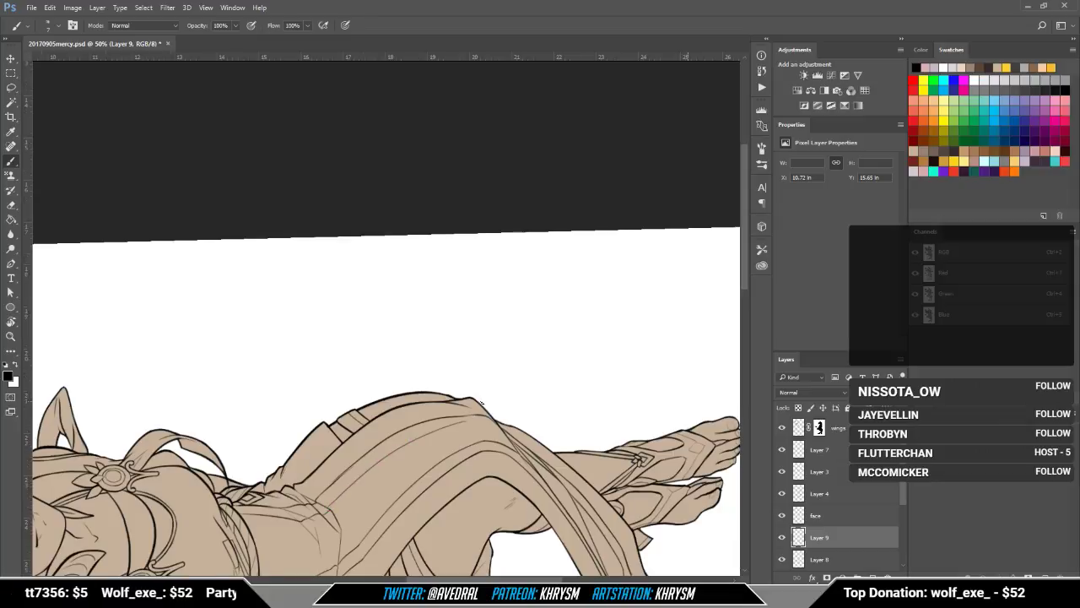
key(Escape)
mouse_move(306, 358)
mouse_down()
mouse_move(353, 371)
mouse_move(331, 429)
mouse_up()
key(e)
key(b)
drag(322, 376, 331, 433)
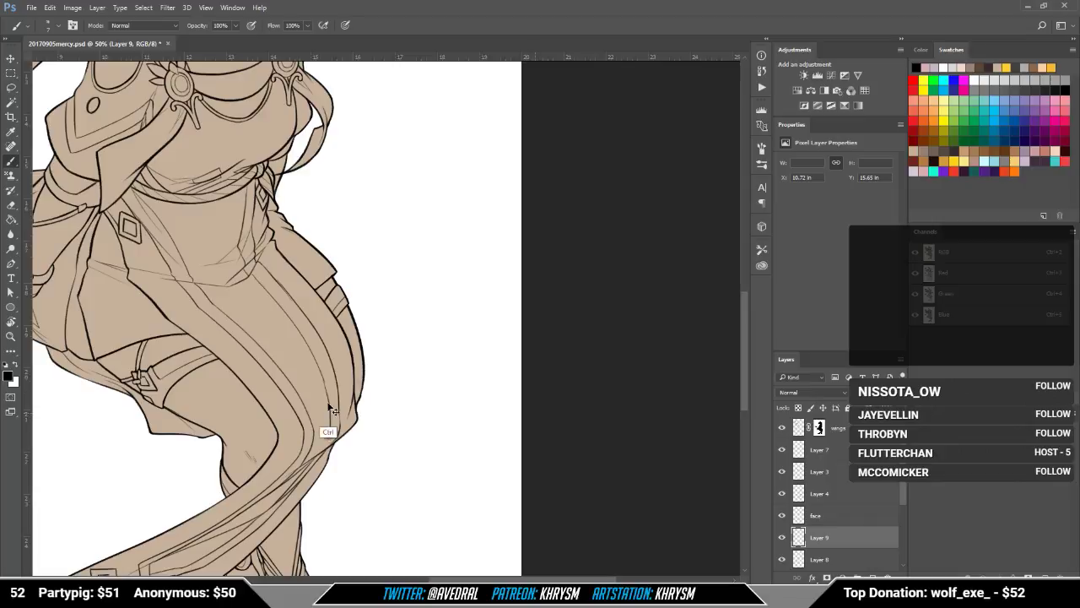
key(ctrl+z)
drag(324, 379, 331, 437)
key(e)
key(b)
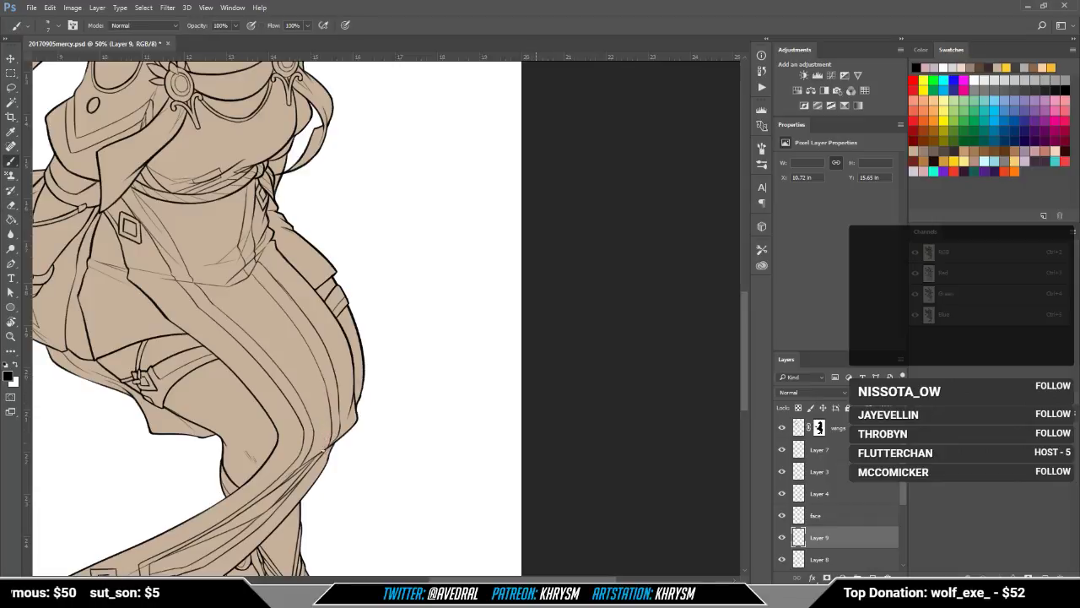
Step: Clean up the hip ends of the outer-thigh border lines with the eraser and redraw them with the brush
key(r)
mouse_move(331, 370)
mouse_down()
mouse_move(526, 366)
mouse_move(458, 321)
mouse_up()
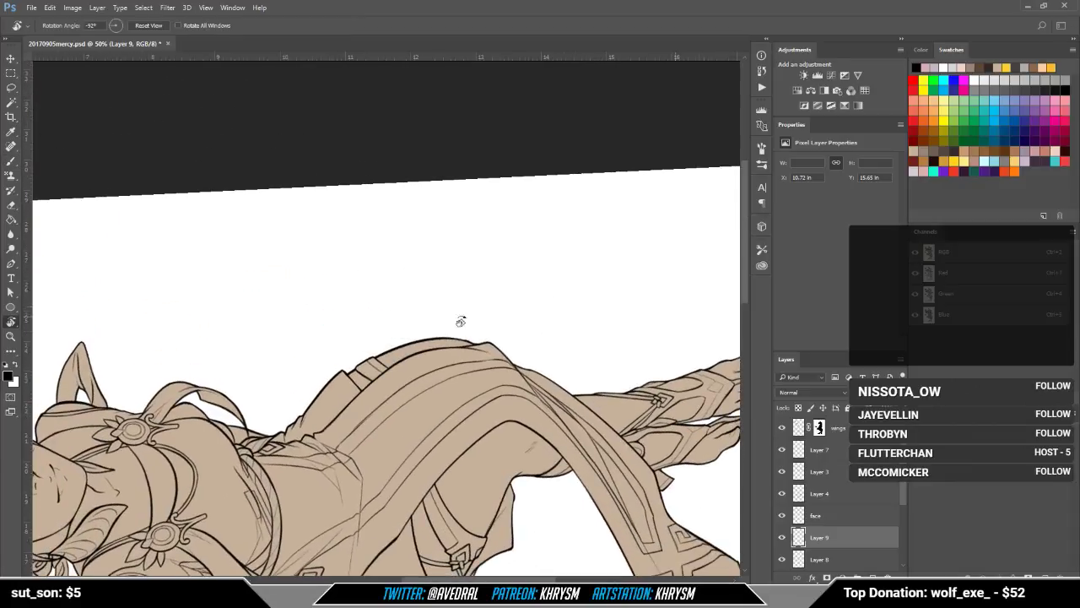
key(e)
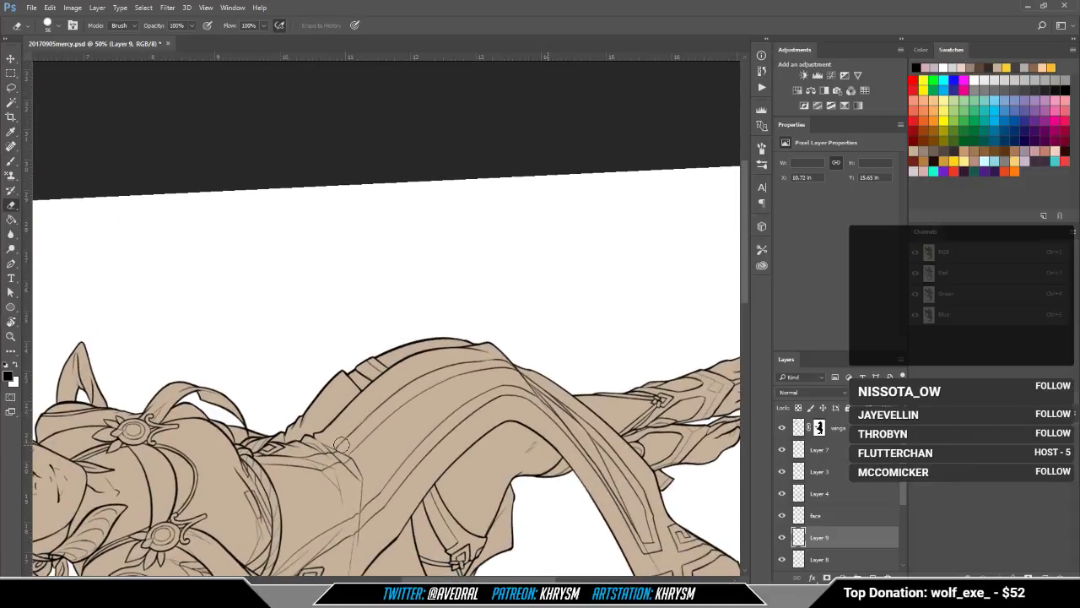
key(b)
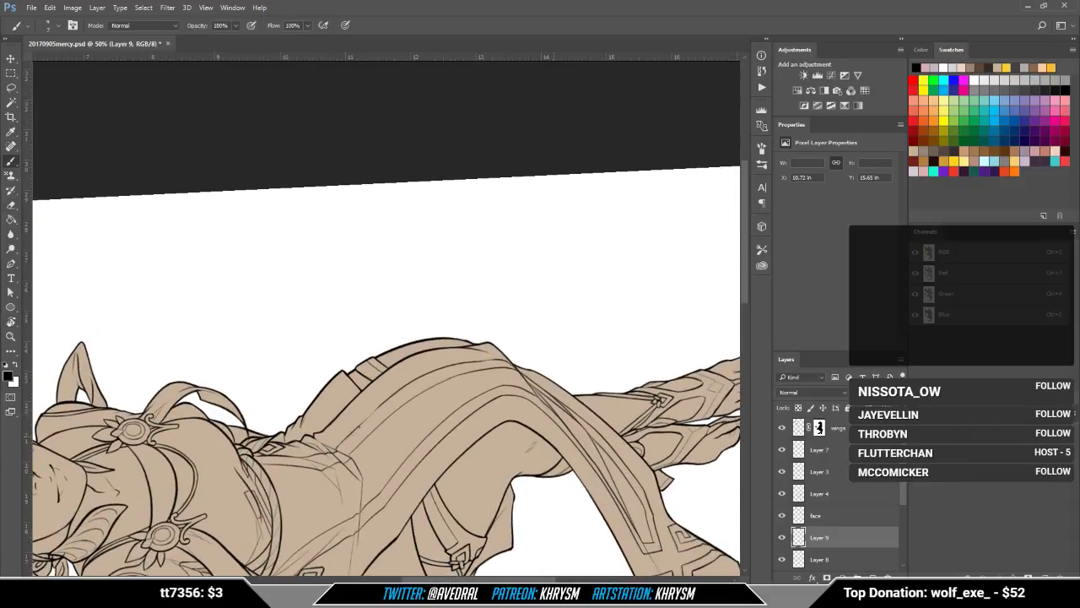
key(e)
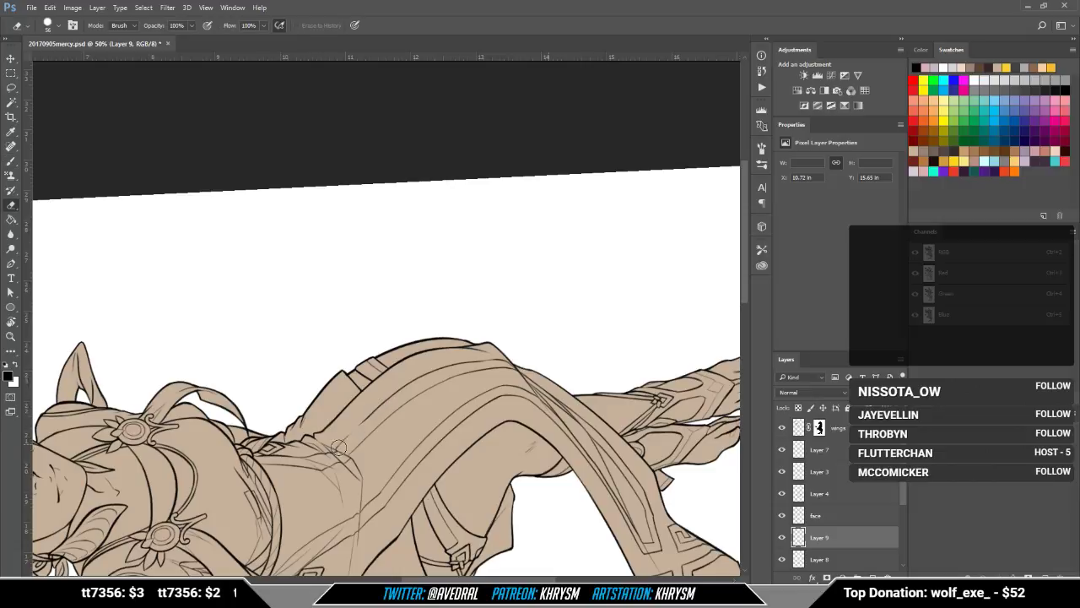
key(b)
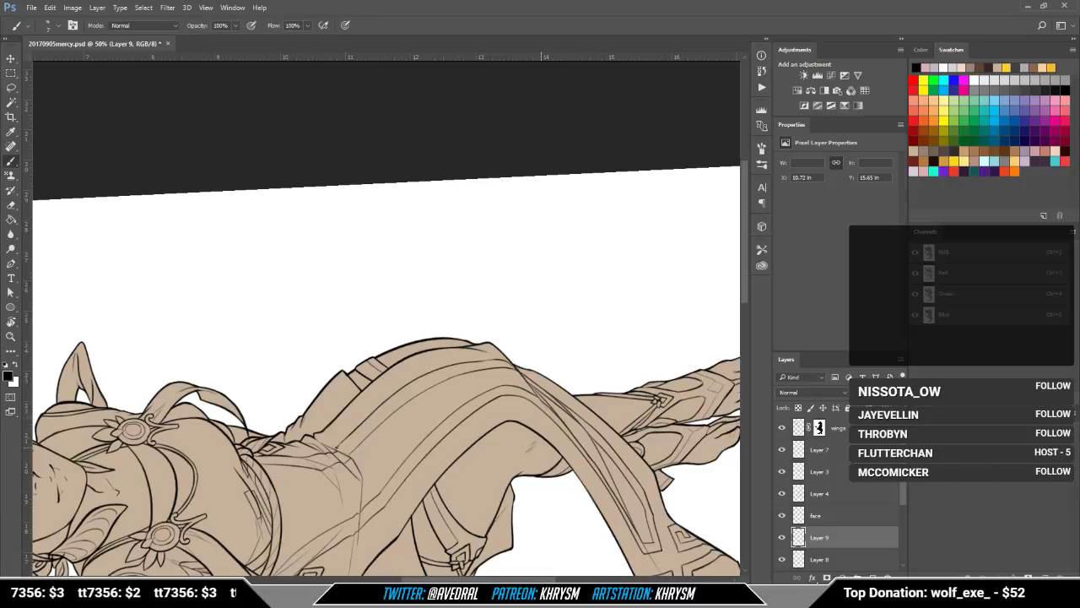
key(Escape)
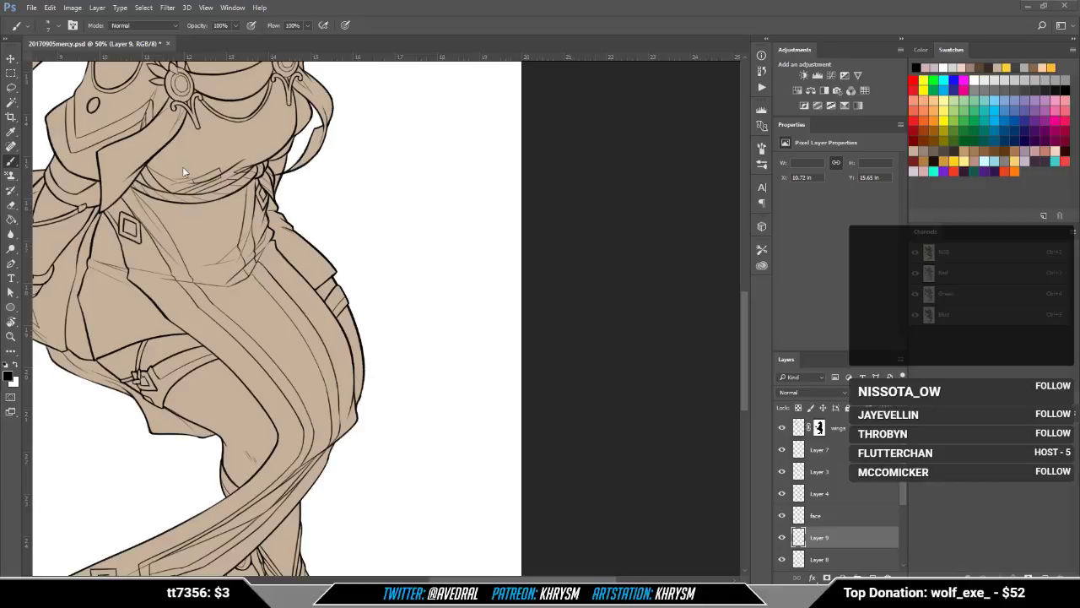
Step: Examine the double border lines along the dress panel, both up close and in the whole figure
drag(395, 327, 506, 269)
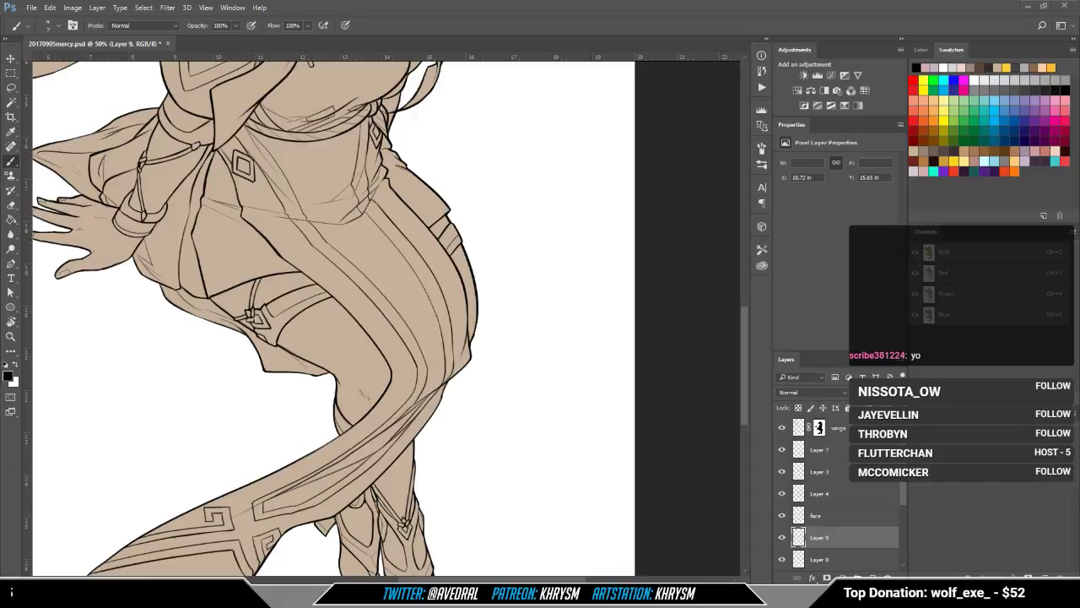
drag(367, 253, 413, 248)
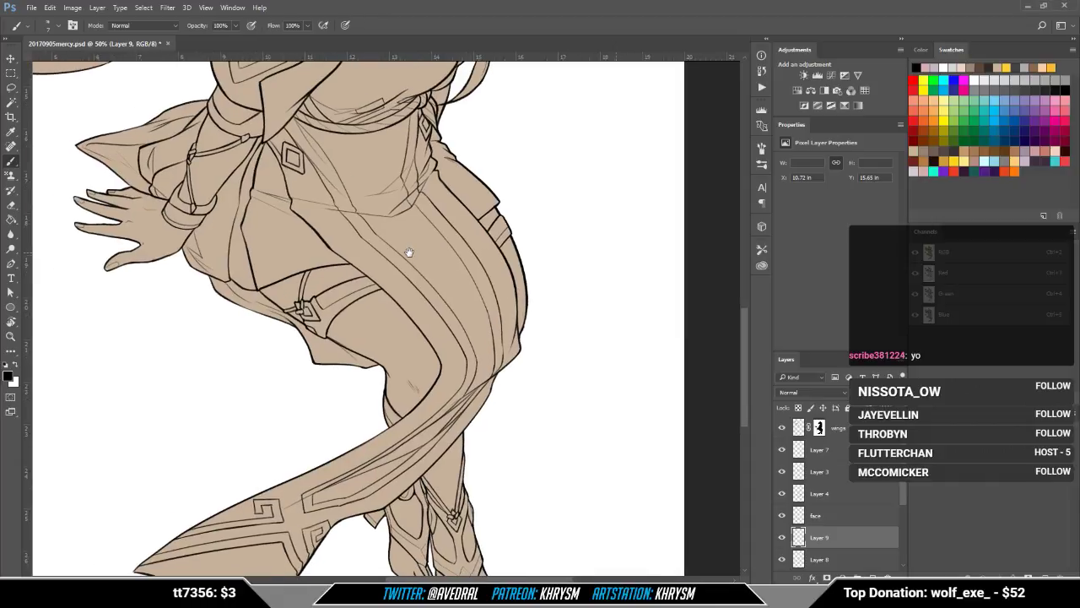
drag(383, 384, 411, 359)
mouse_move(367, 221)
mouse_down()
mouse_move(347, 313)
mouse_move(345, 461)
mouse_move(346, 195)
mouse_move(352, 355)
mouse_move(350, 309)
mouse_move(309, 427)
mouse_move(305, 417)
mouse_up()
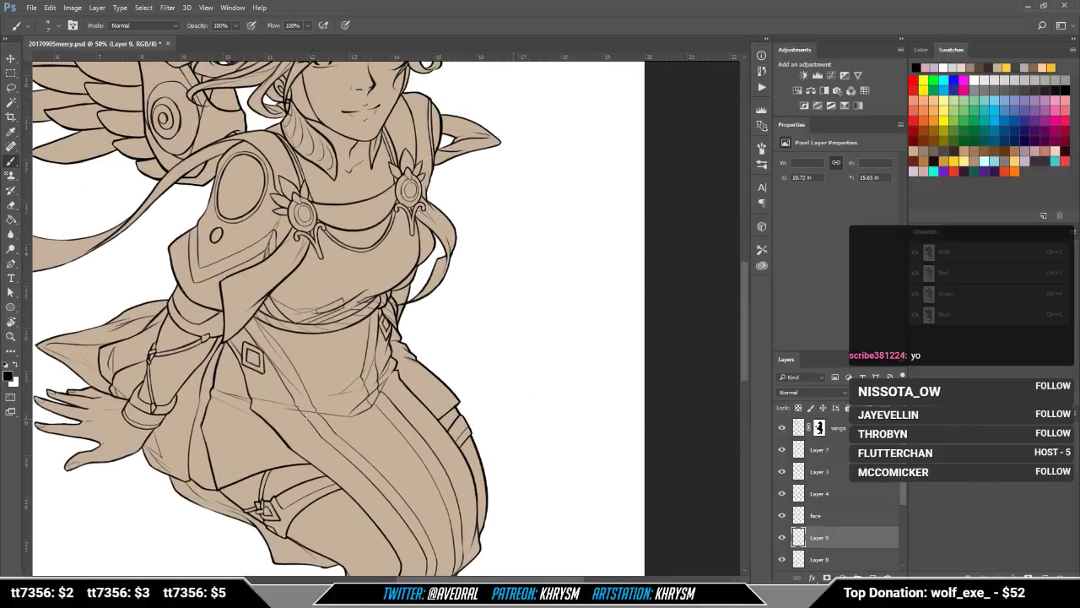
key(ctrl+minus)
key(ctrl+minus)
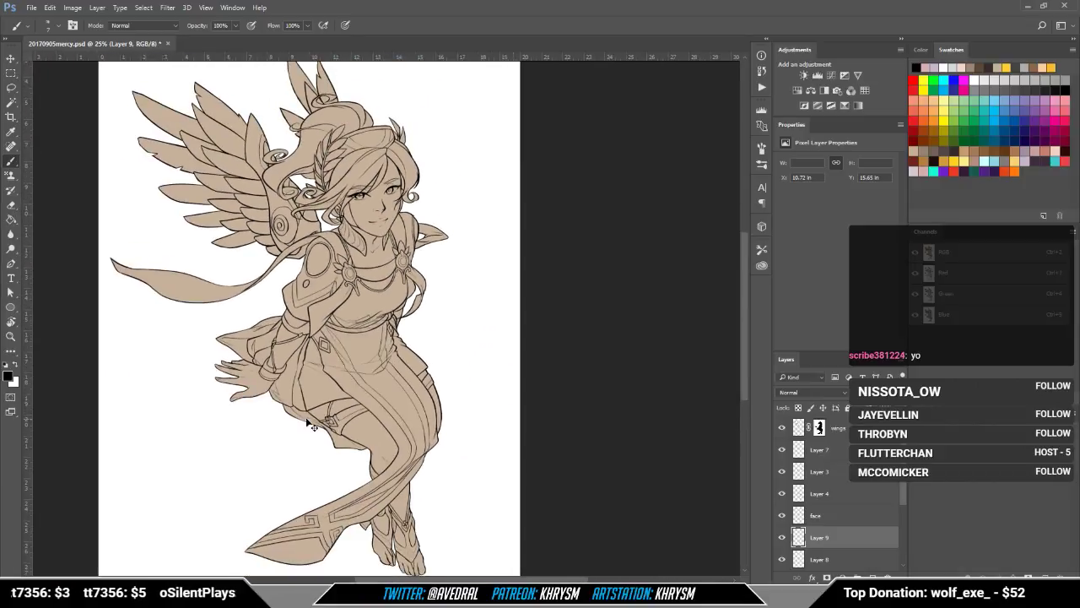
key(ctrl+j)
key(ctrl+z)
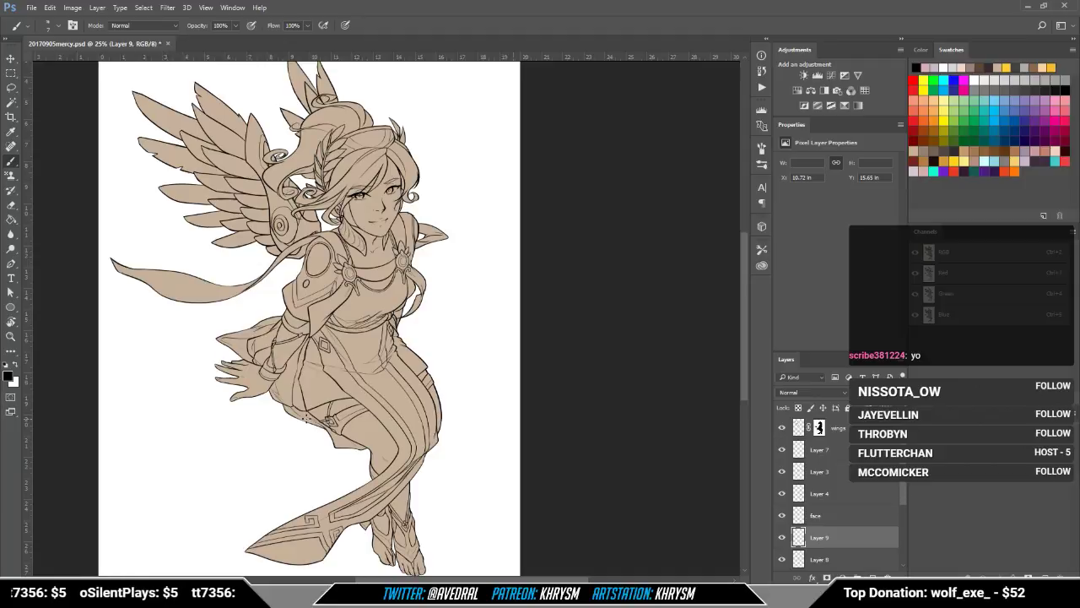
Step: Touch up the border lines where the waist panel meets the hip, alternating brush and eraser
key(ctrl+plus)
key(ctrl+plus)
key(ctrl+plus)
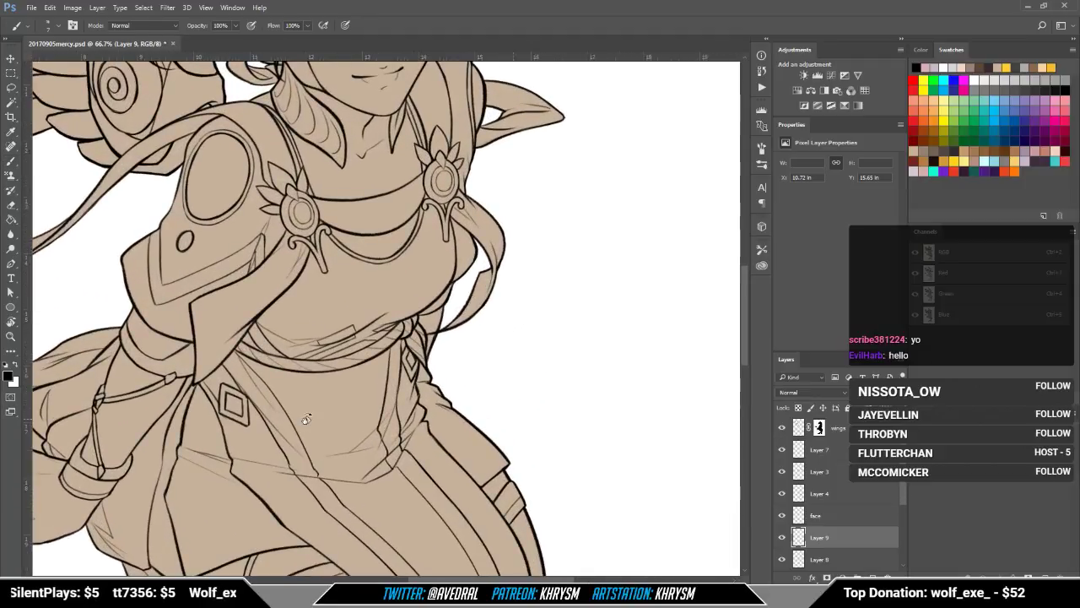
key(r)
drag(305, 417, 379, 365)
key(b)
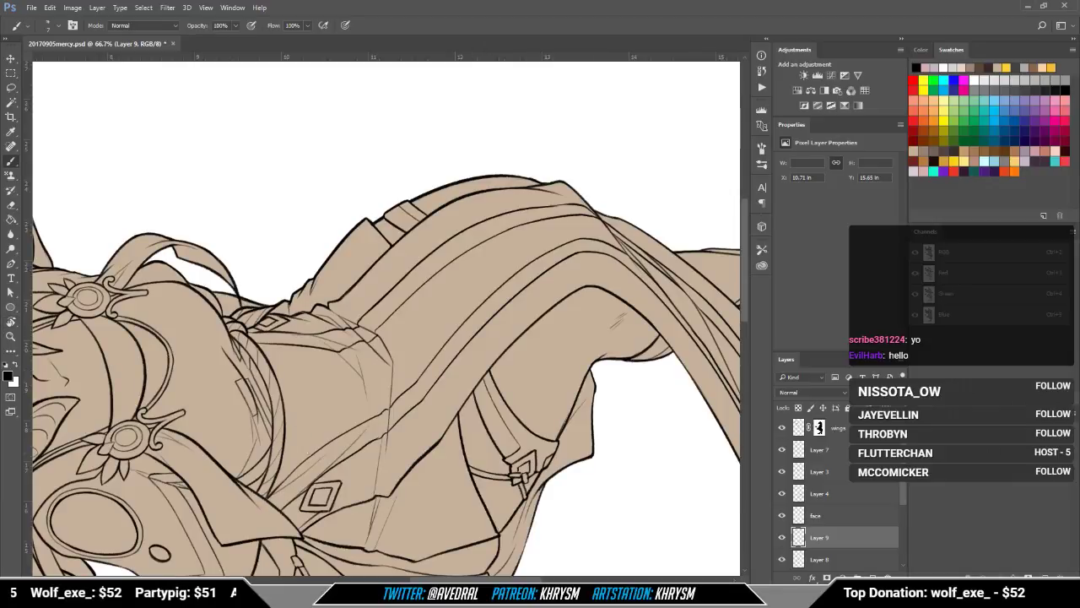
key(e)
key(b)
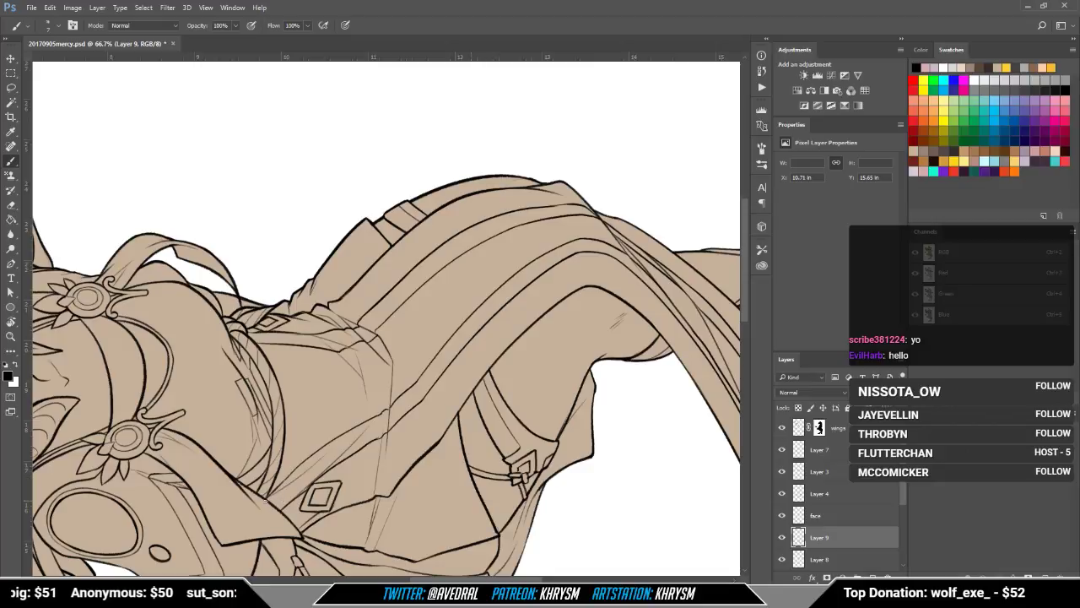
key(Escape)
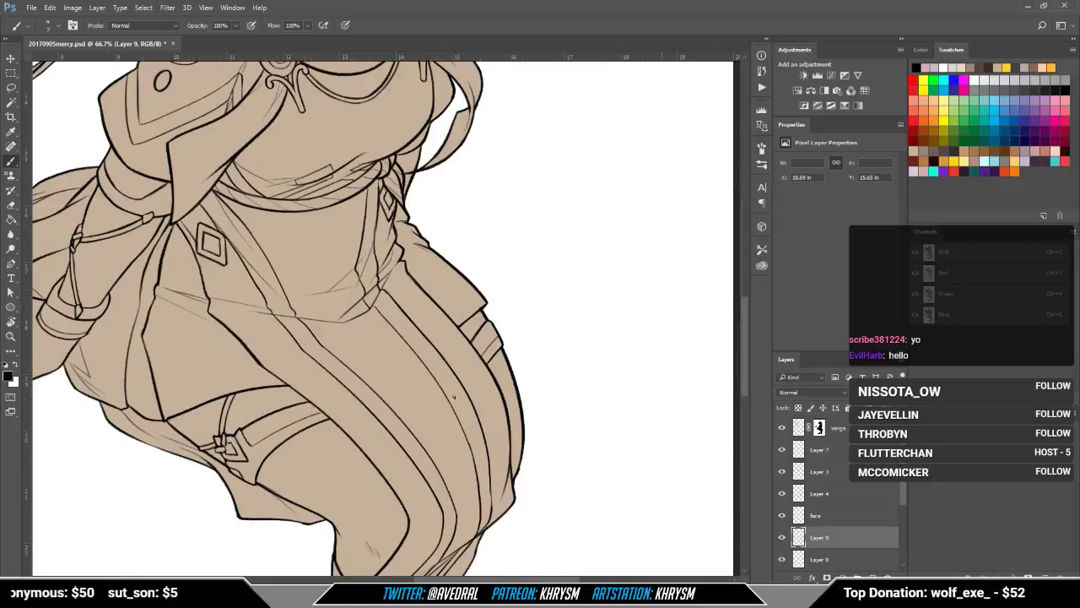
drag(442, 380, 435, 538)
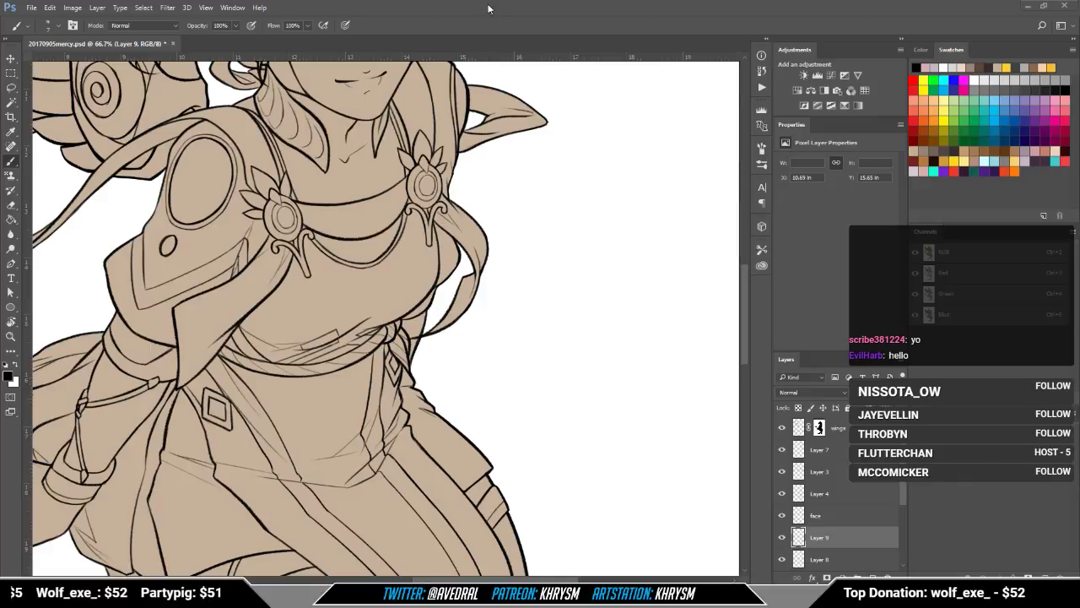
drag(430, 246, 423, 231)
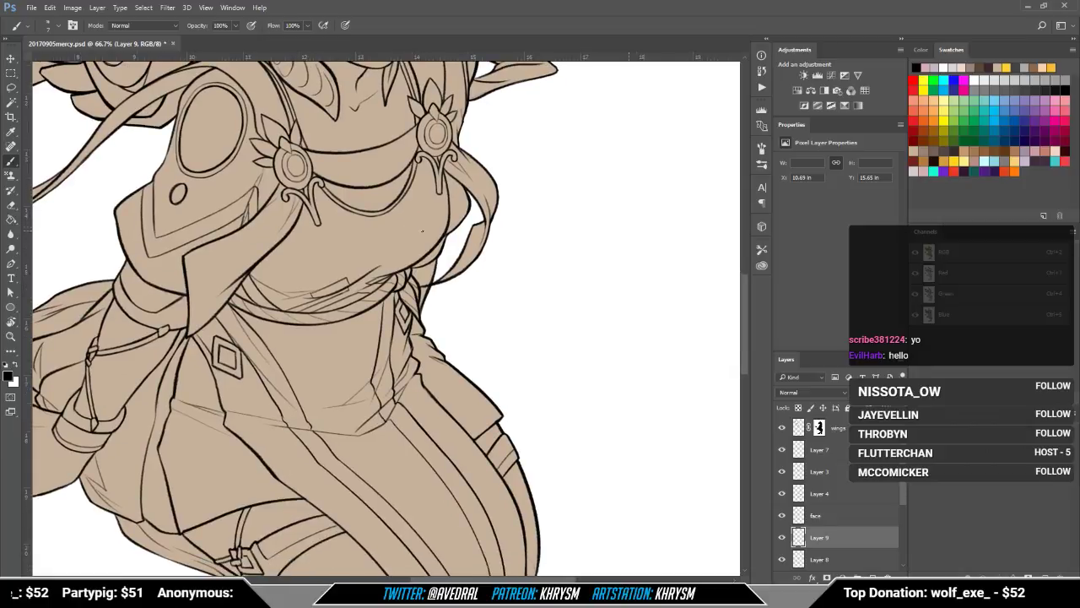
key(ctrl+plus)
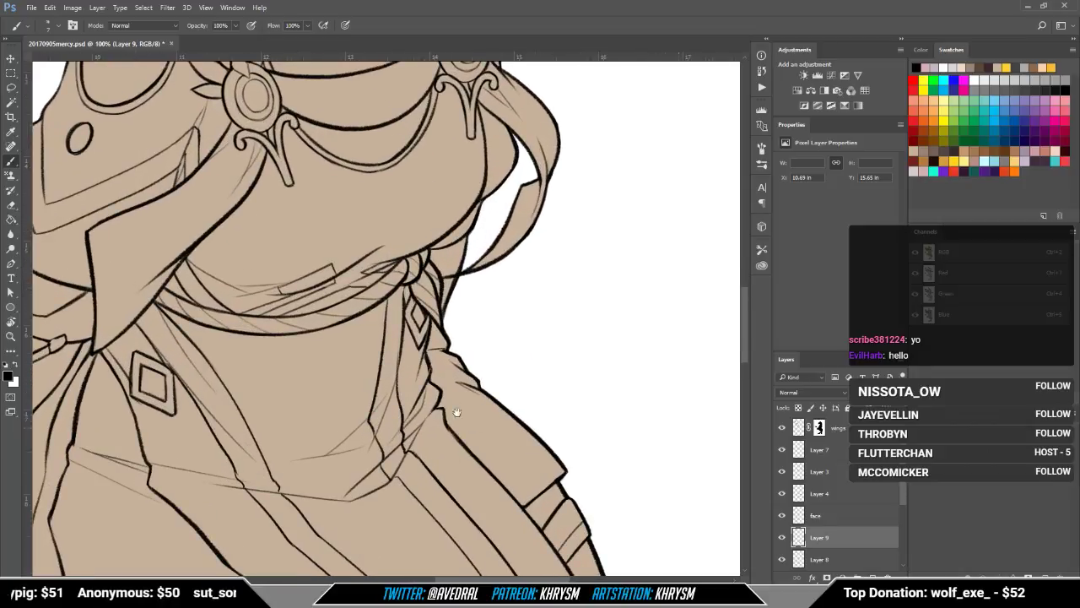
drag(457, 412, 416, 383)
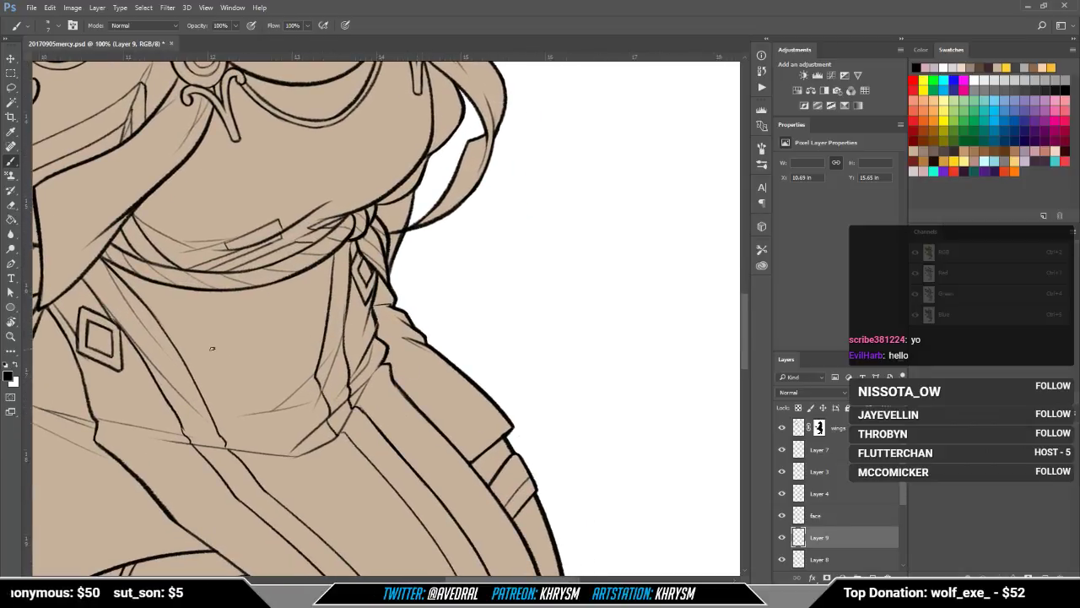
drag(193, 372, 230, 410)
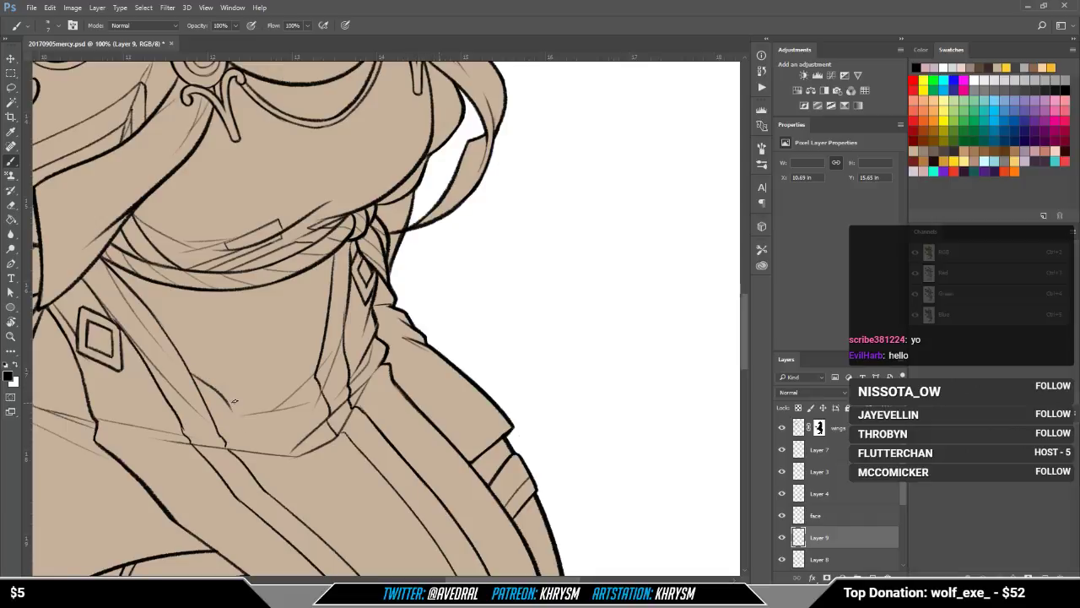
key(ctrl+z)
Step: Merge the border-line layer down and create a new empty layer for the waist ornaments
scroll(240, 376, down, 3)
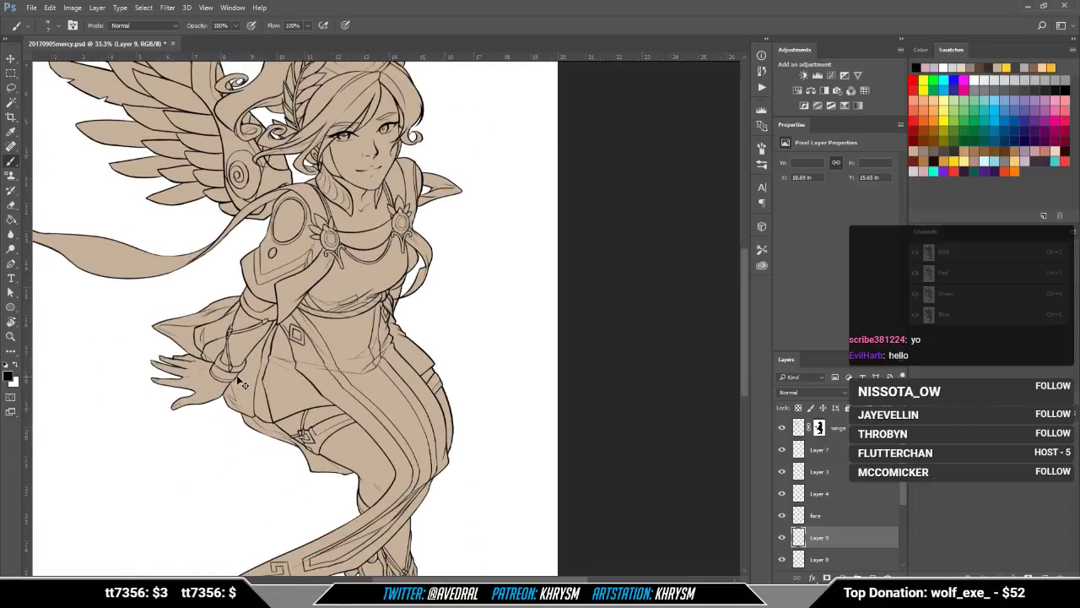
key(ctrl+e)
key(ctrl+shift+n)
key(Return)
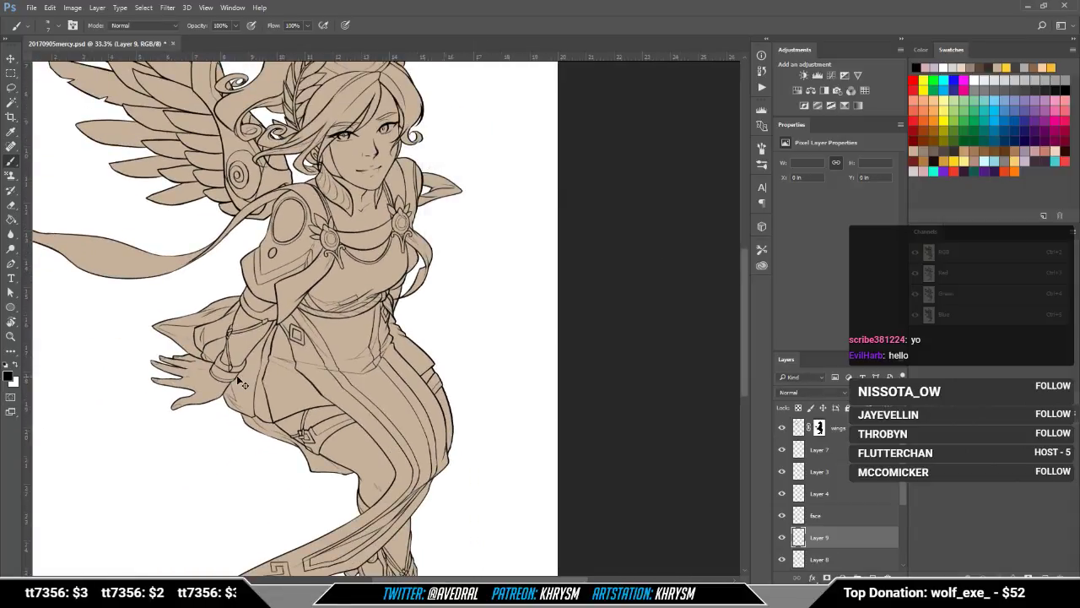
Step: Start an angular ornament below the waist sash beside the large diamond, erasing the first slanted stroke and redrawing it shorter
key(ctrl+plus)
drag(356, 312, 313, 363)
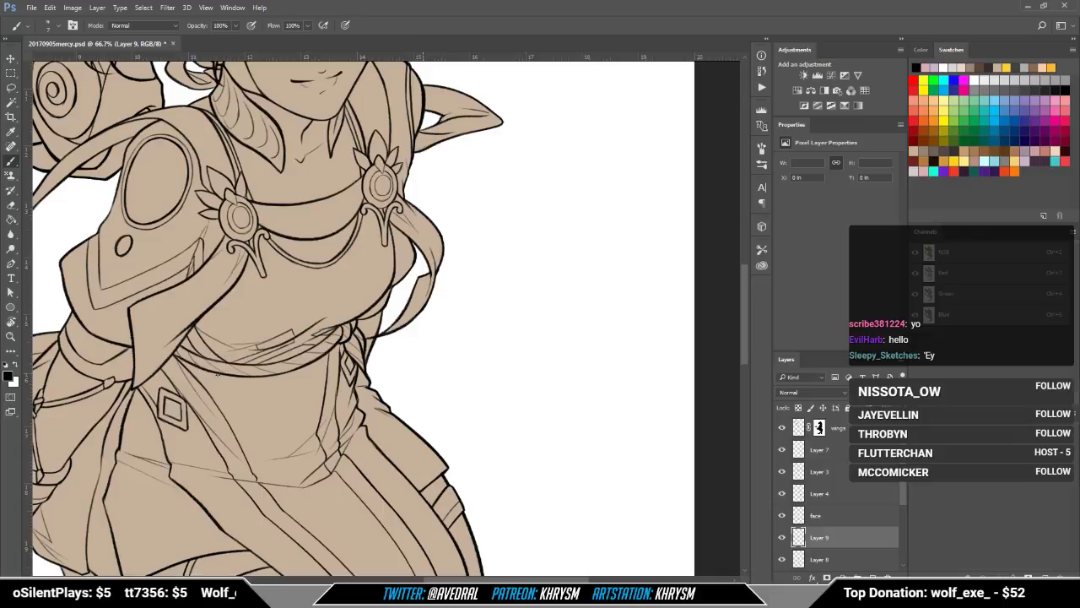
drag(218, 372, 235, 423)
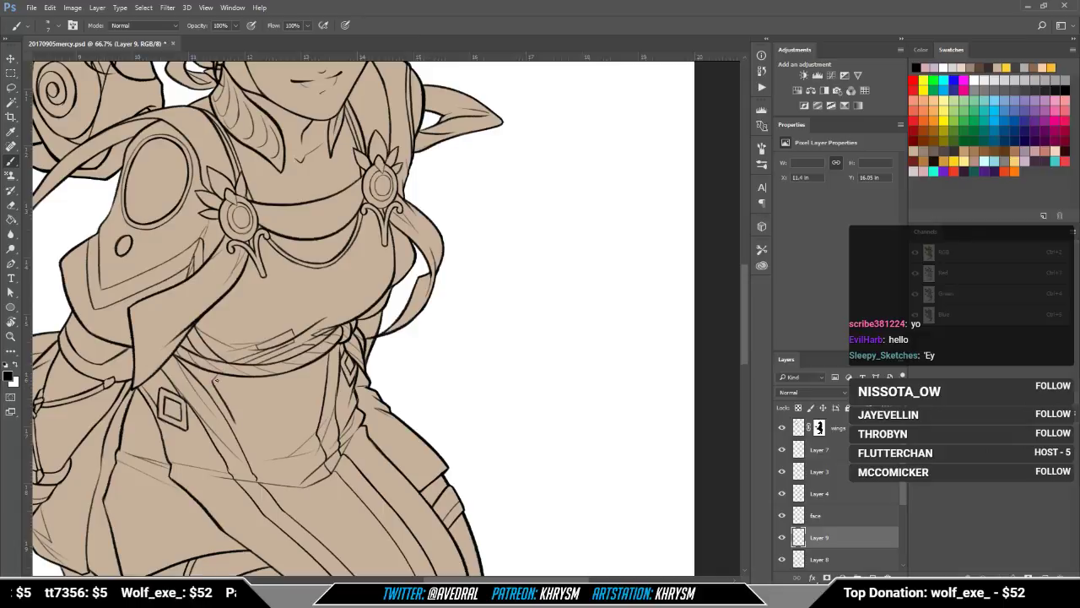
key(e)
drag(213, 380, 238, 423)
key(b)
drag(214, 379, 239, 418)
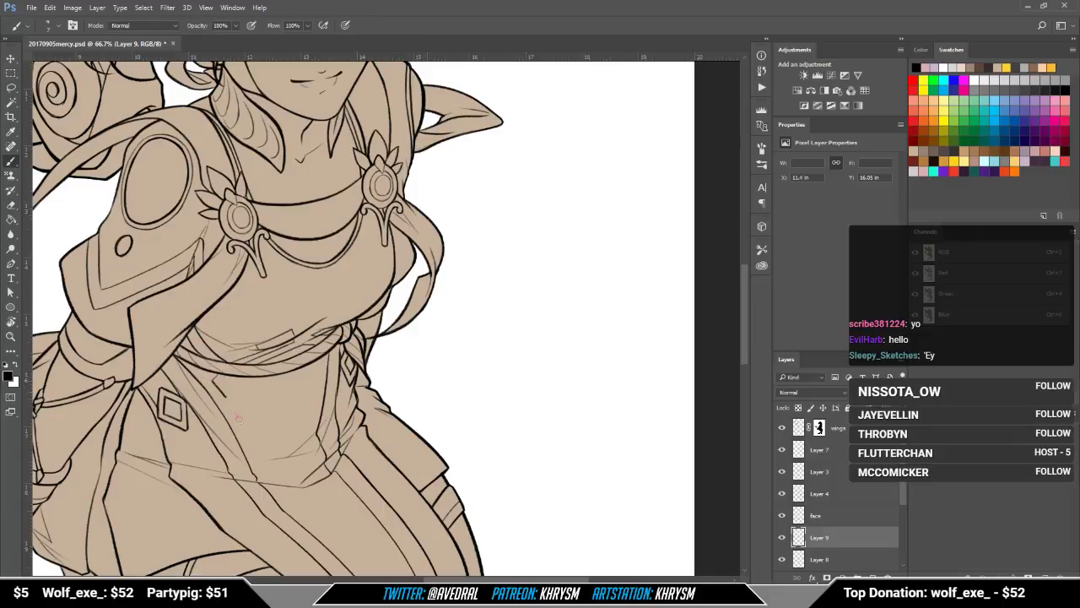
Step: Add the long parallel edge and closed lower end of the angular ornament beside the diamond
key(e)
key(b)
mouse_move(211, 372)
mouse_down()
mouse_move(240, 417)
mouse_move(264, 395)
mouse_move(245, 415)
mouse_move(249, 406)
mouse_up()
key(e)
key(b)
key(ctrl+z)
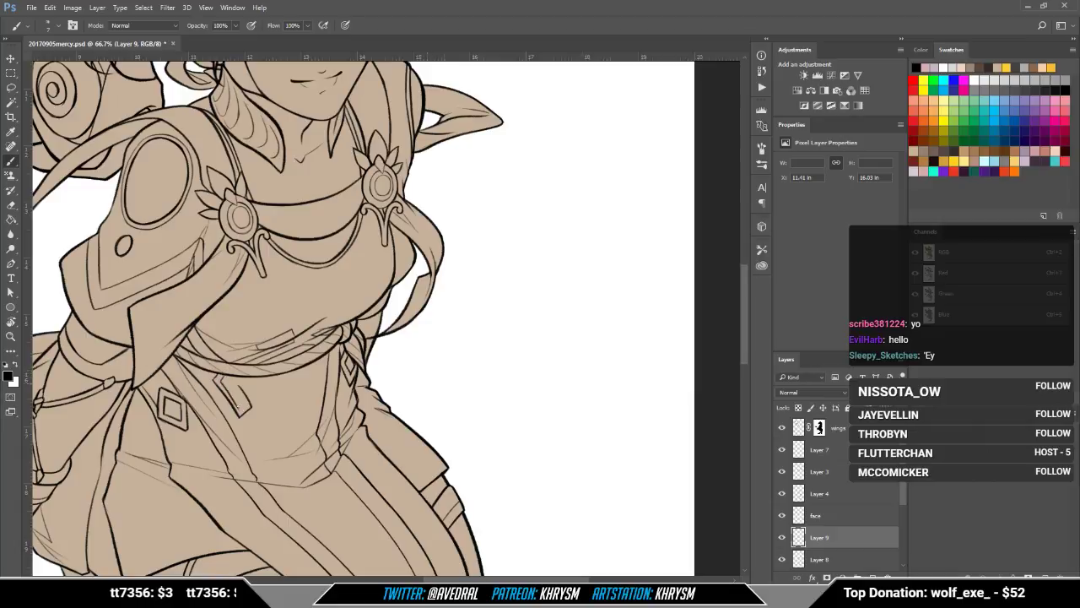
Step: Clean the inside of the angular ornament with the eraser and redraw its end as an inward-turning hook
key(e)
drag(221, 381, 249, 411)
key(b)
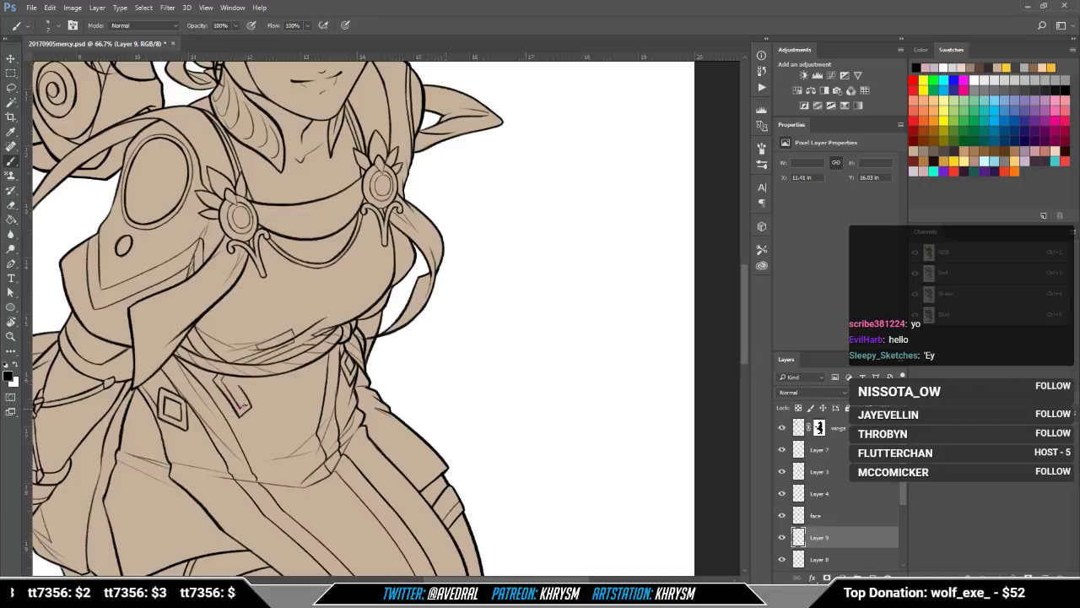
key(e)
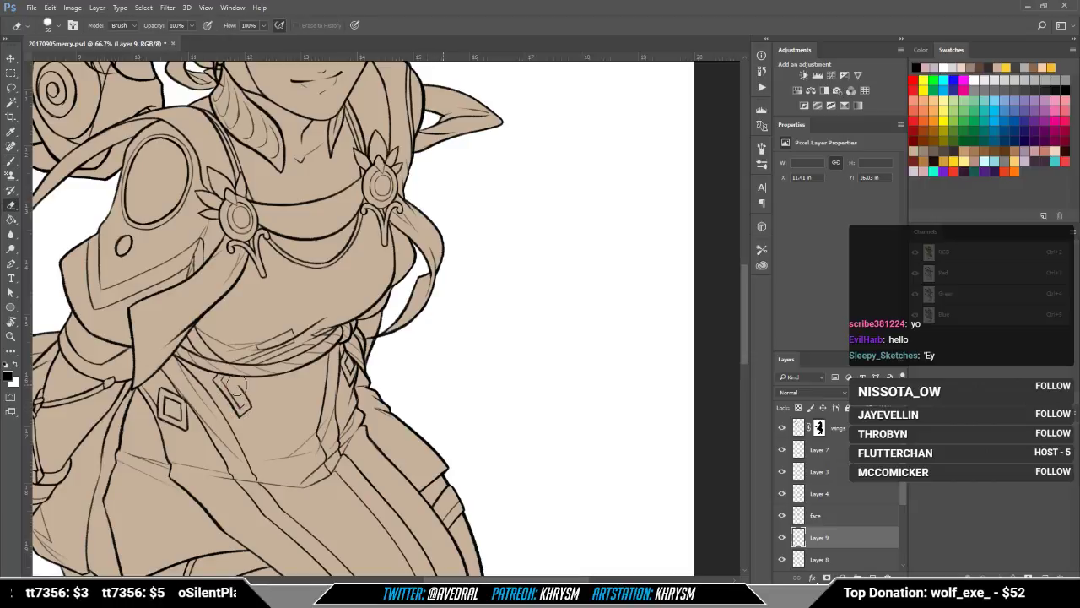
key(b)
drag(238, 386, 246, 406)
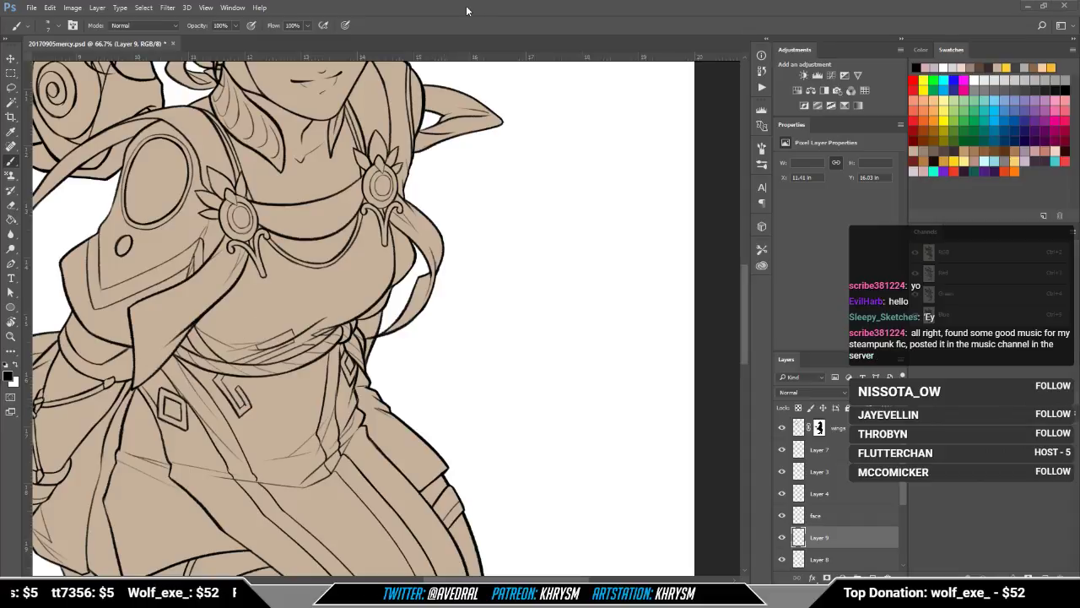
Step: Draw the outer line of a mirrored angular ornament below the sash on the opposite side of the waist panel
drag(384, 294, 396, 323)
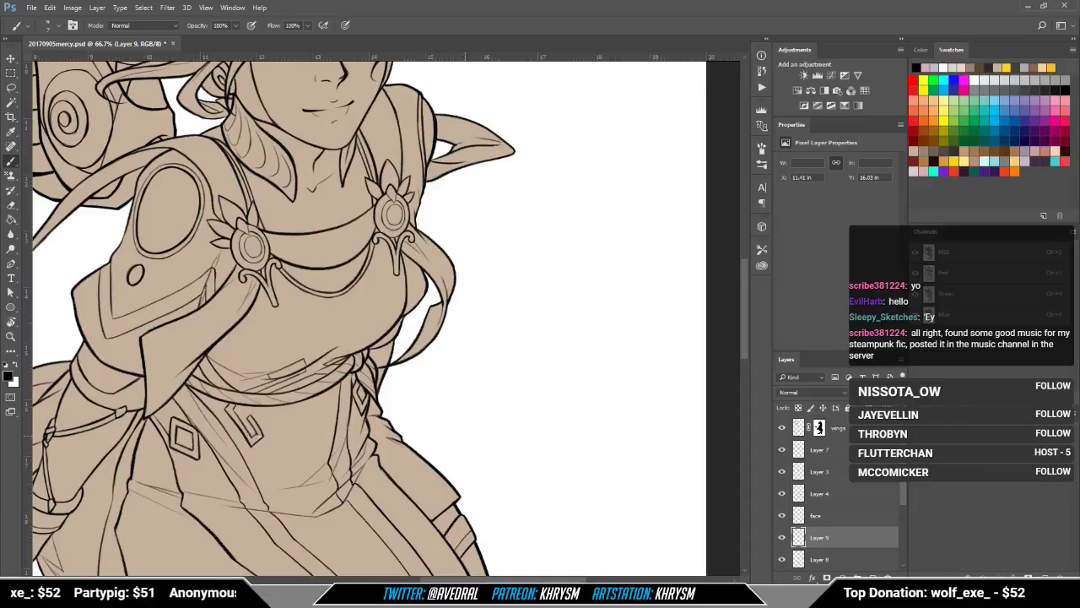
key(e)
drag(294, 411, 263, 421)
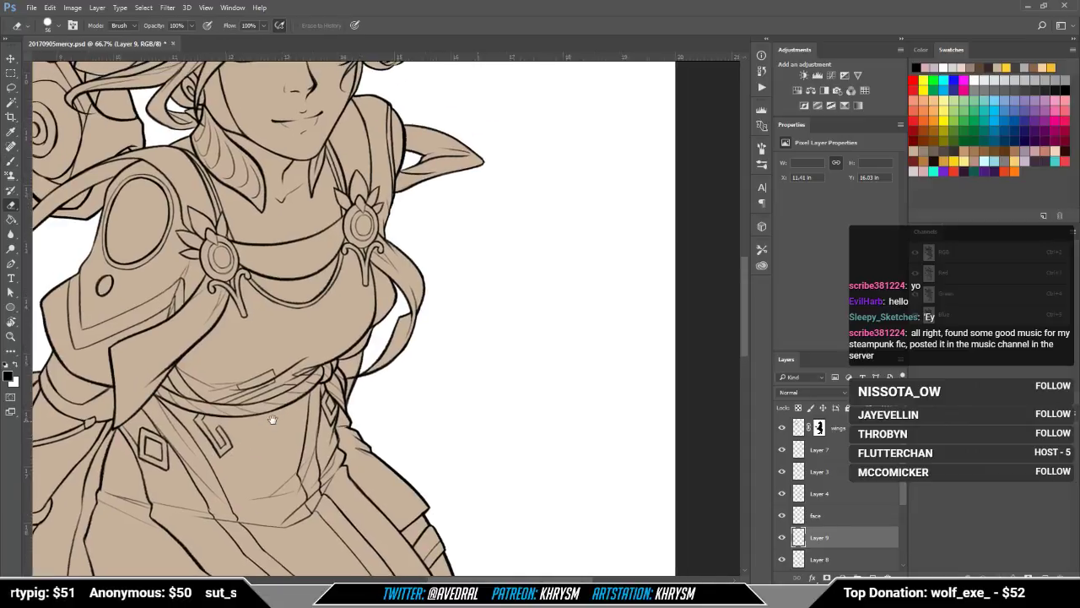
key(b)
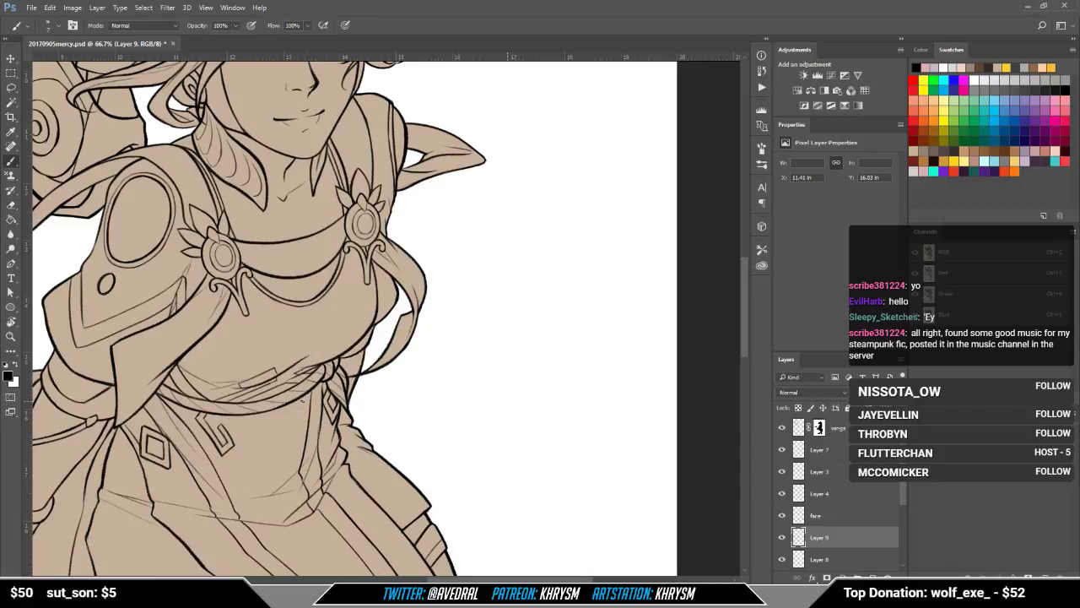
click(303, 401)
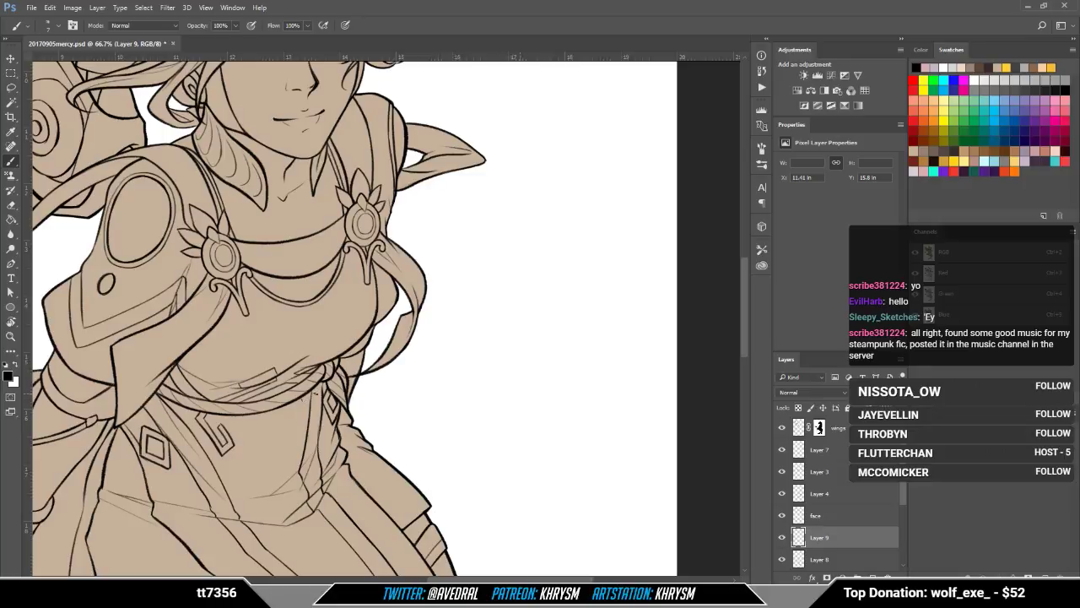
drag(305, 427, 303, 338)
mouse_move(311, 472)
mouse_down()
mouse_move(317, 396)
mouse_move(279, 546)
mouse_up()
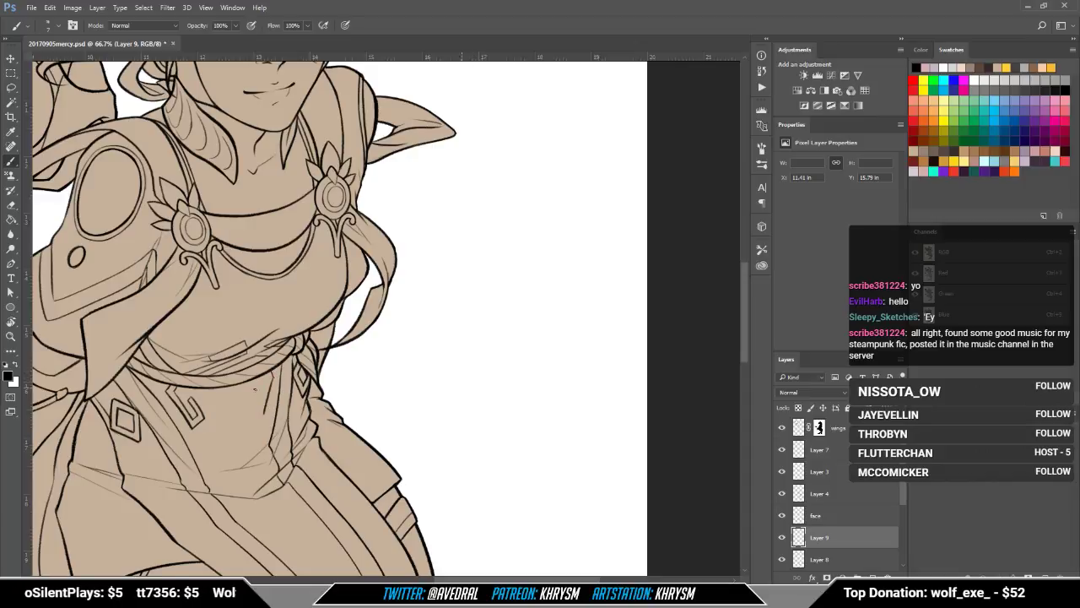
Step: Complete the mirrored ornament with parallel inner lines and a hooked lower end, trimming its edges with the eraser
drag(256, 385, 260, 410)
key(e)
key(b)
key(e)
key(b)
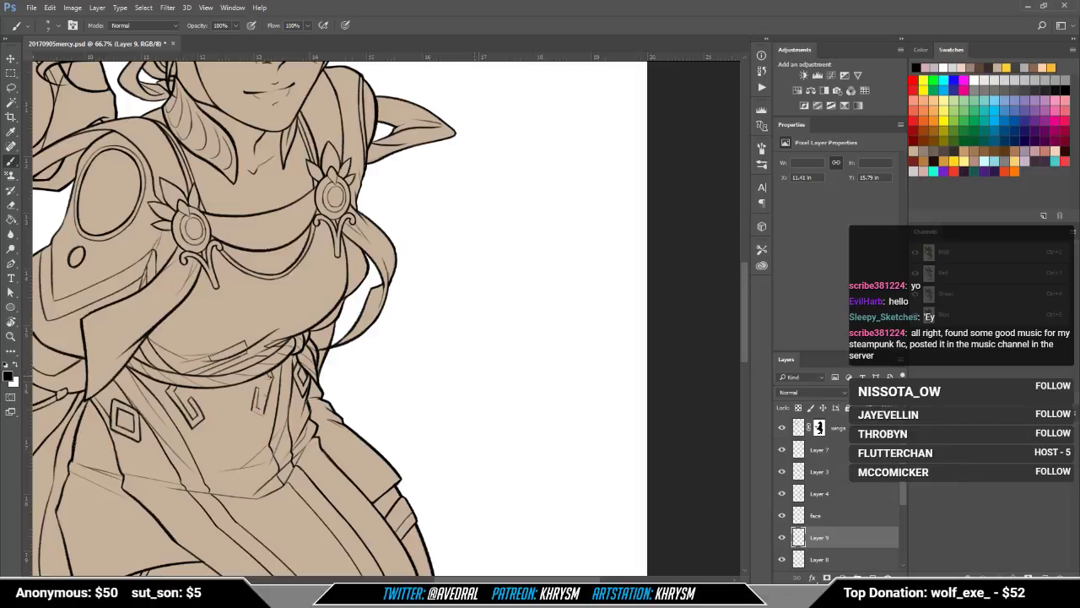
drag(270, 374, 262, 410)
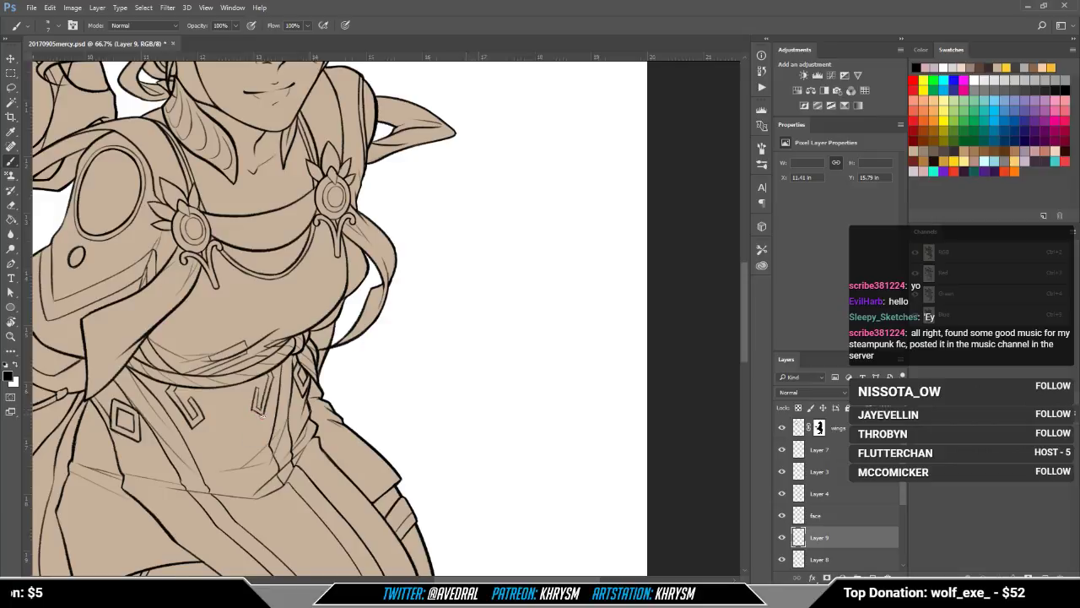
drag(307, 344, 349, 368)
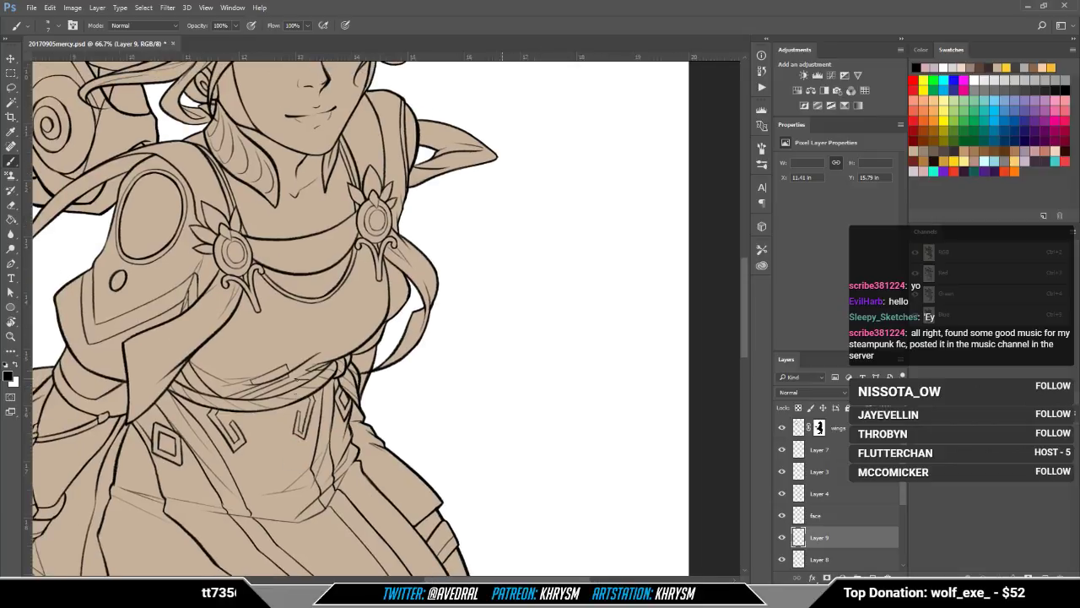
key(e)
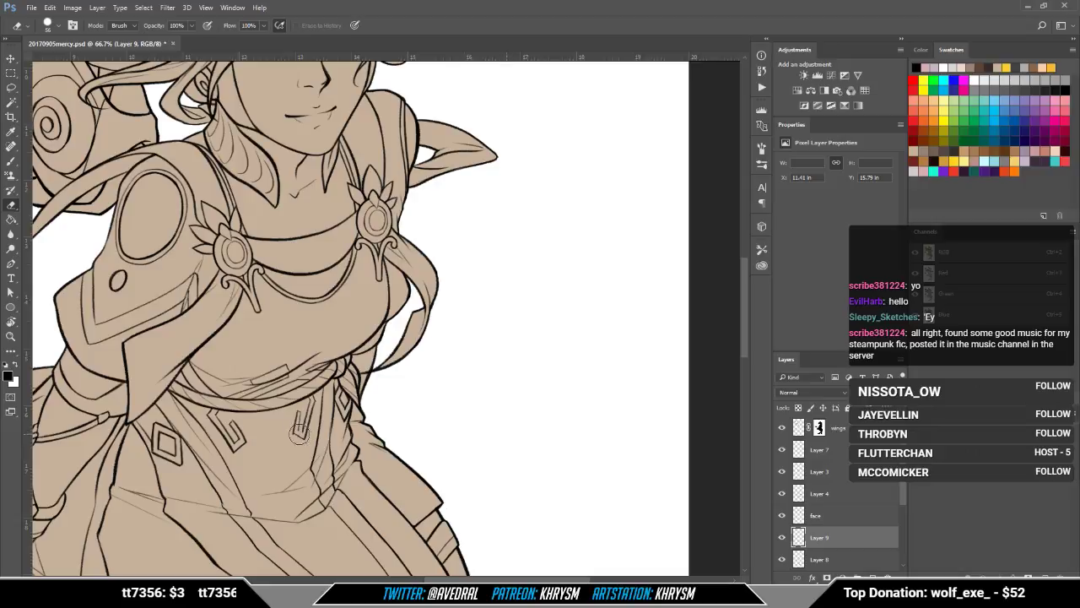
key(b)
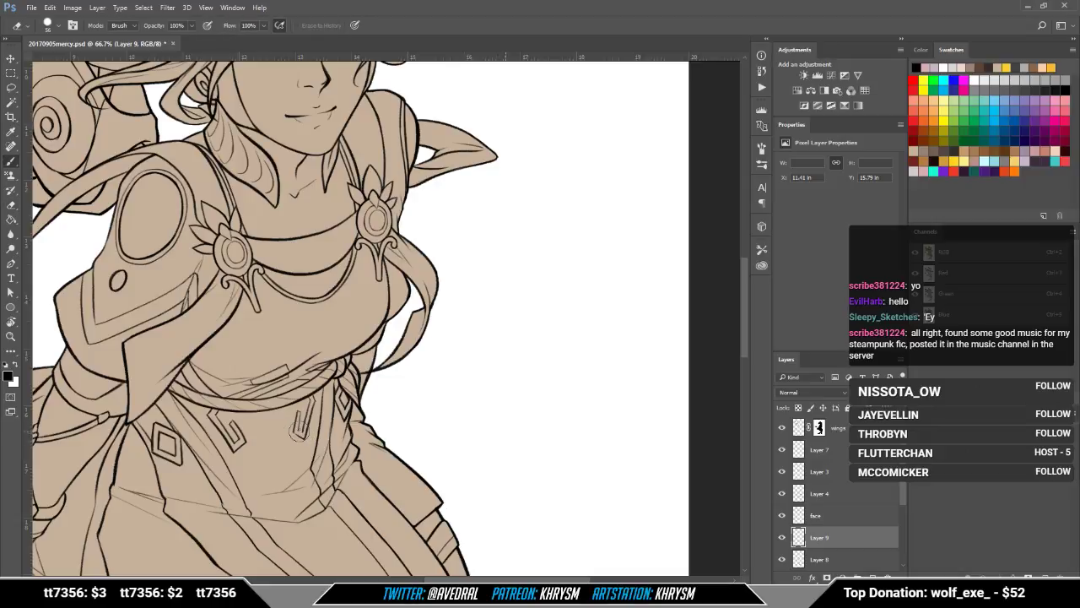
Step: Draw a small upright oval on the waist panel midway between the two hooked ornaments
mouse_move(324, 393)
mouse_down()
mouse_move(350, 377)
mouse_move(388, 380)
mouse_up()
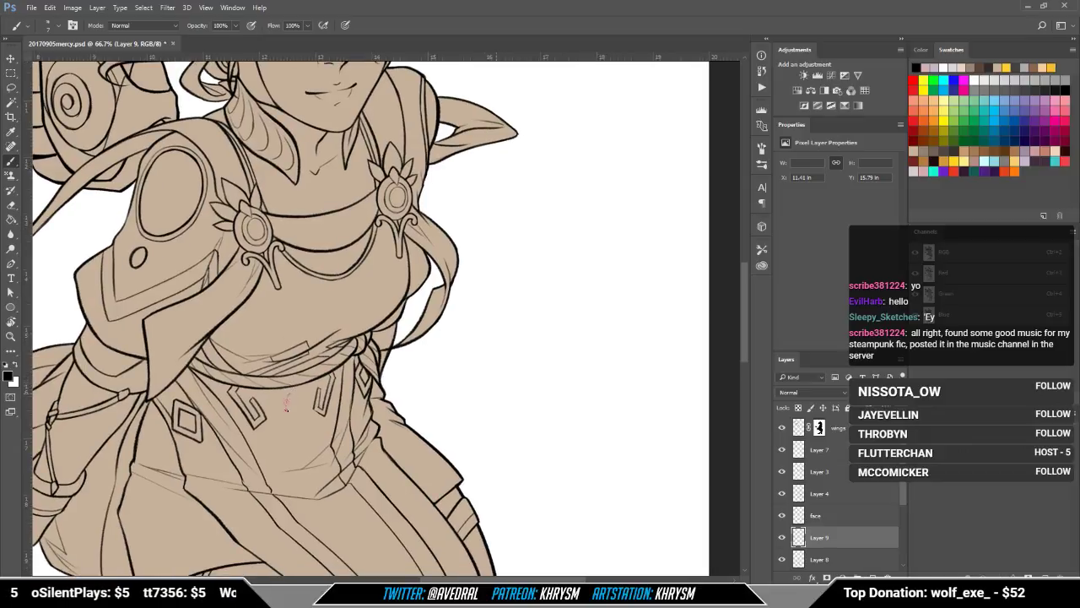
drag(286, 405, 291, 394)
key(e)
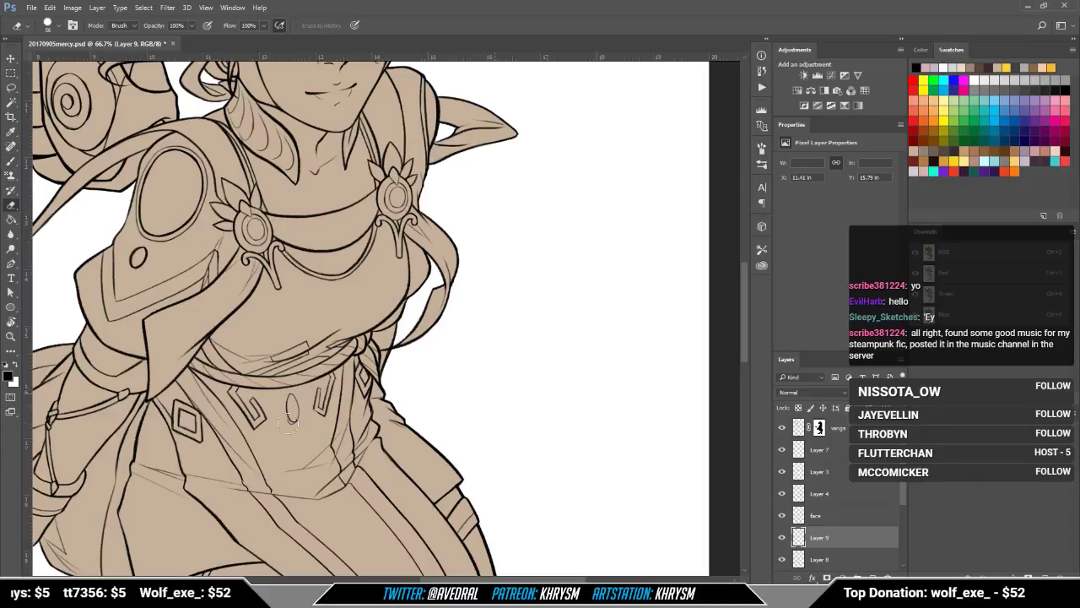
key(b)
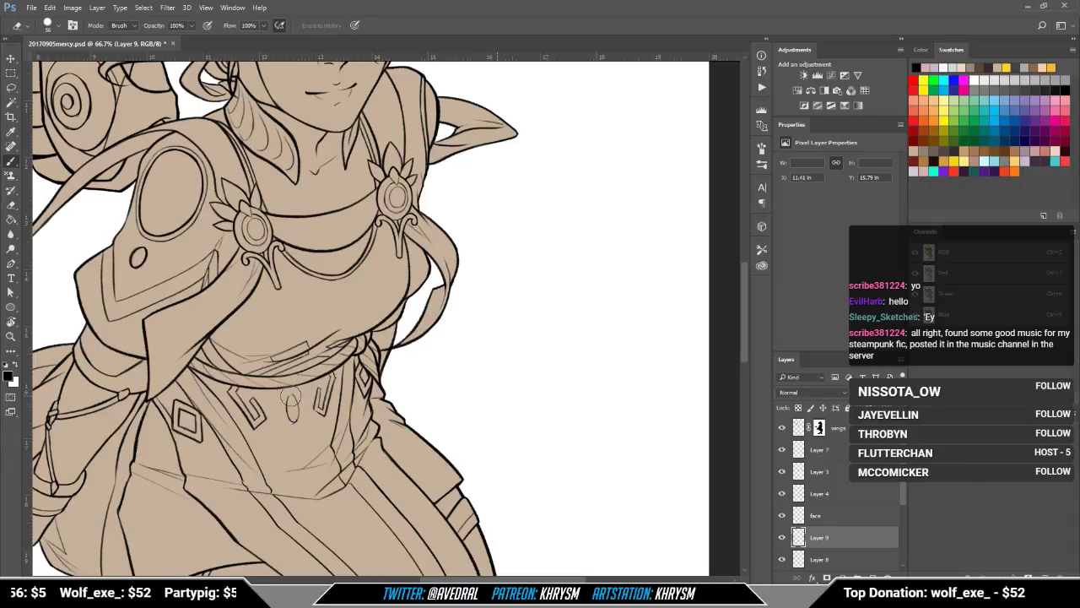
Step: Refine the small oval's outline by alternately erasing and redrawing its sides
key(e)
key(b)
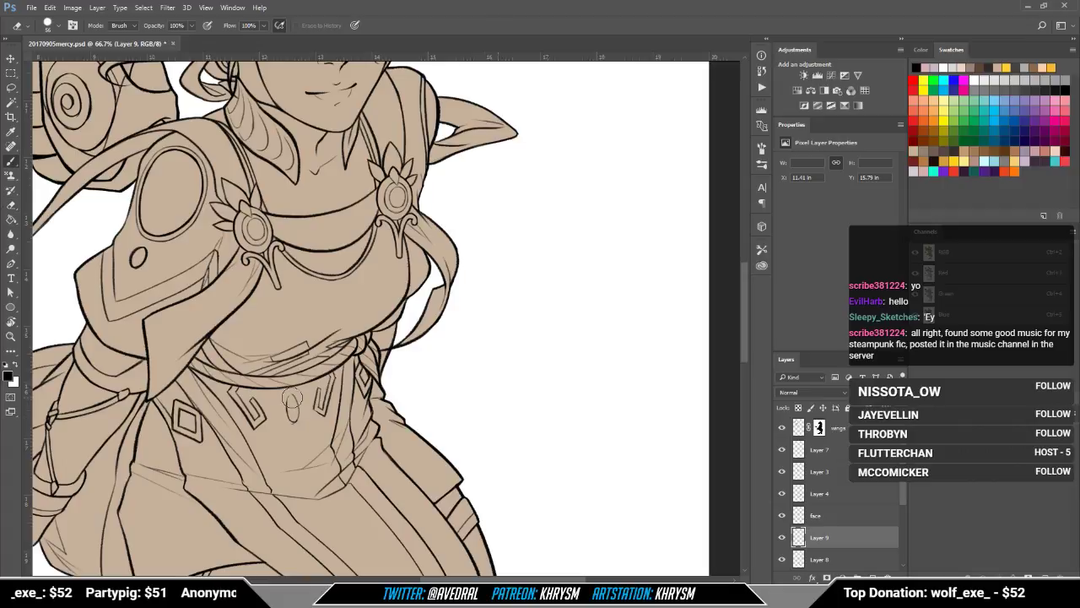
key(e)
key(b)
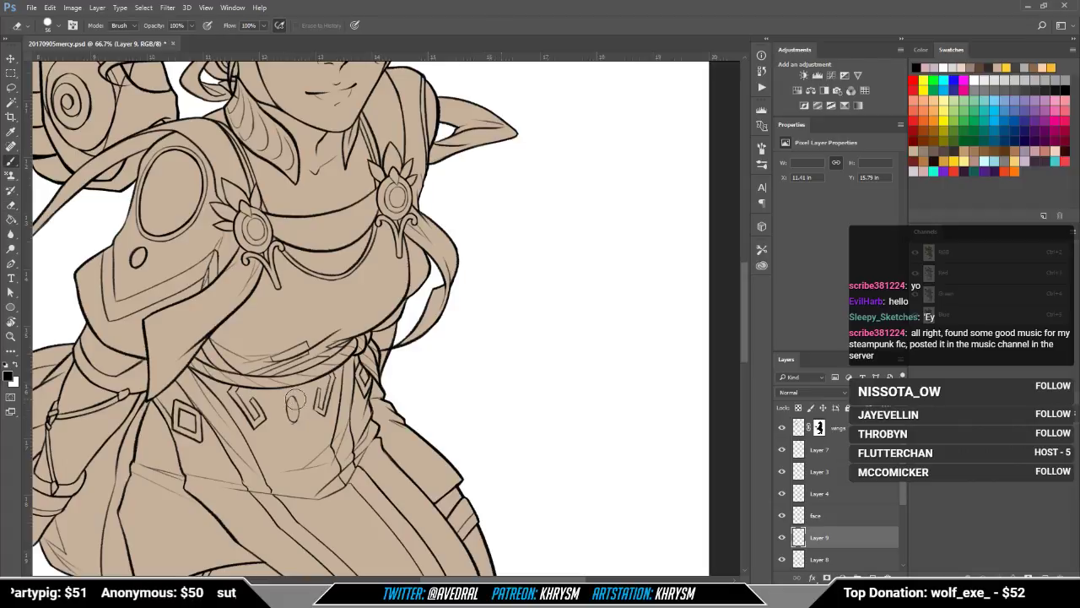
key(e)
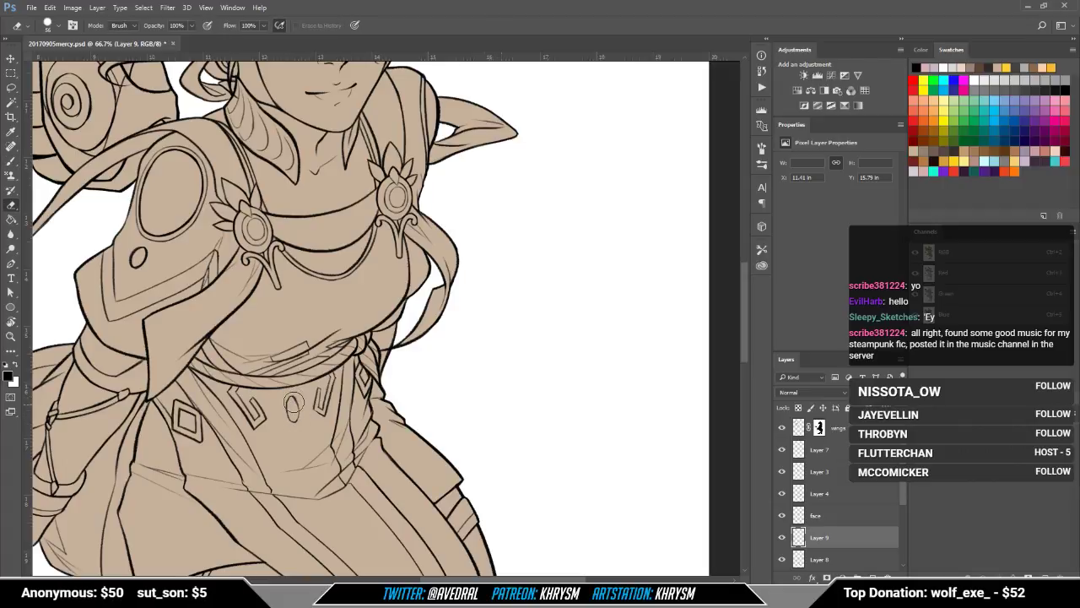
key(b)
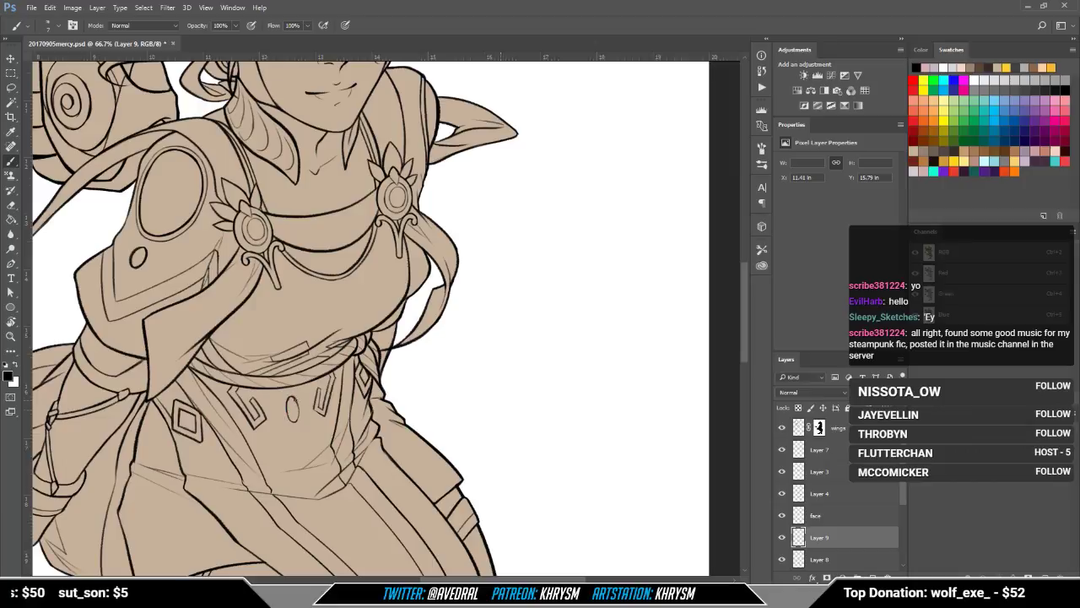
key(e)
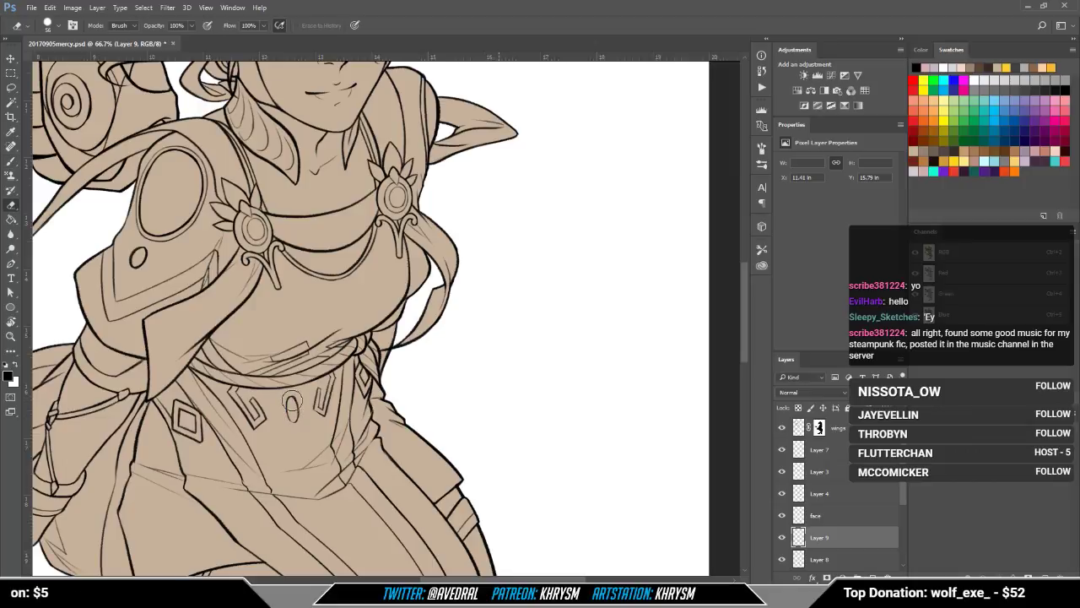
key(b)
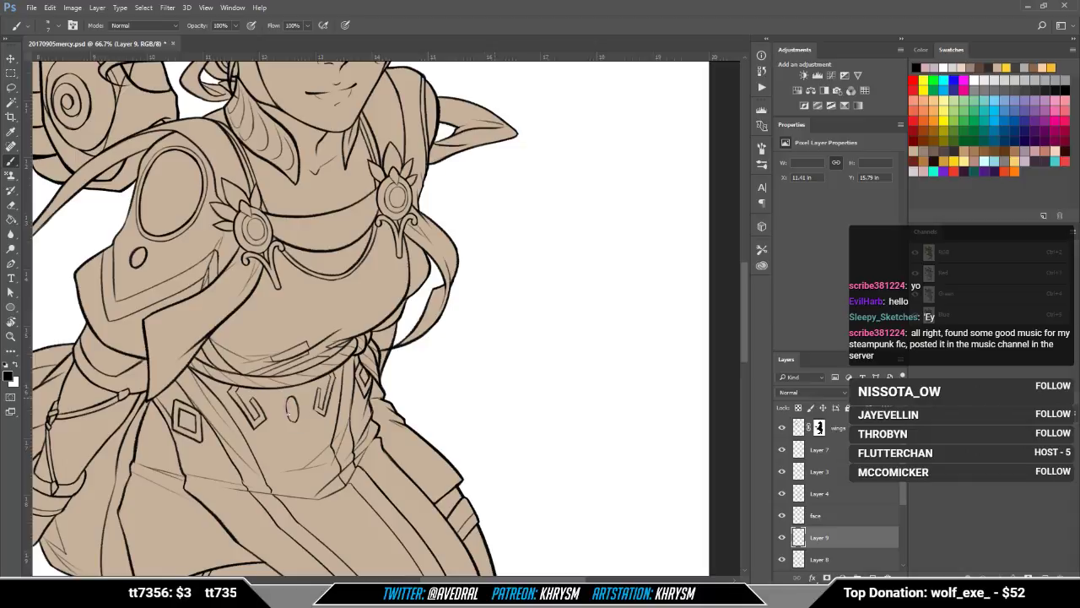
Step: Erase the lower end of the small oval and redraw it as a clean rounded curve
drag(340, 366, 349, 367)
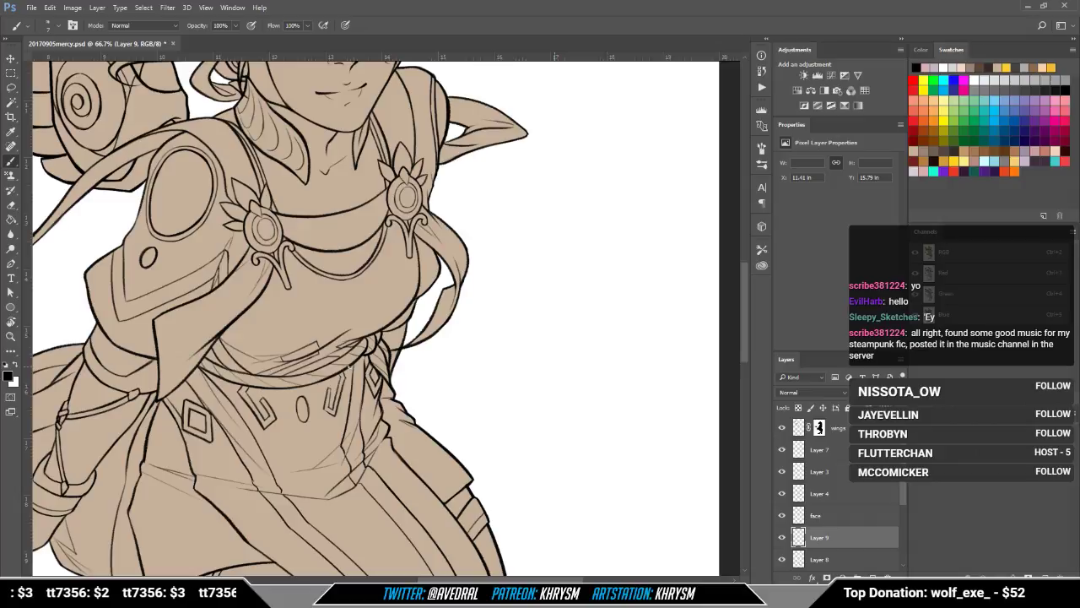
key(e)
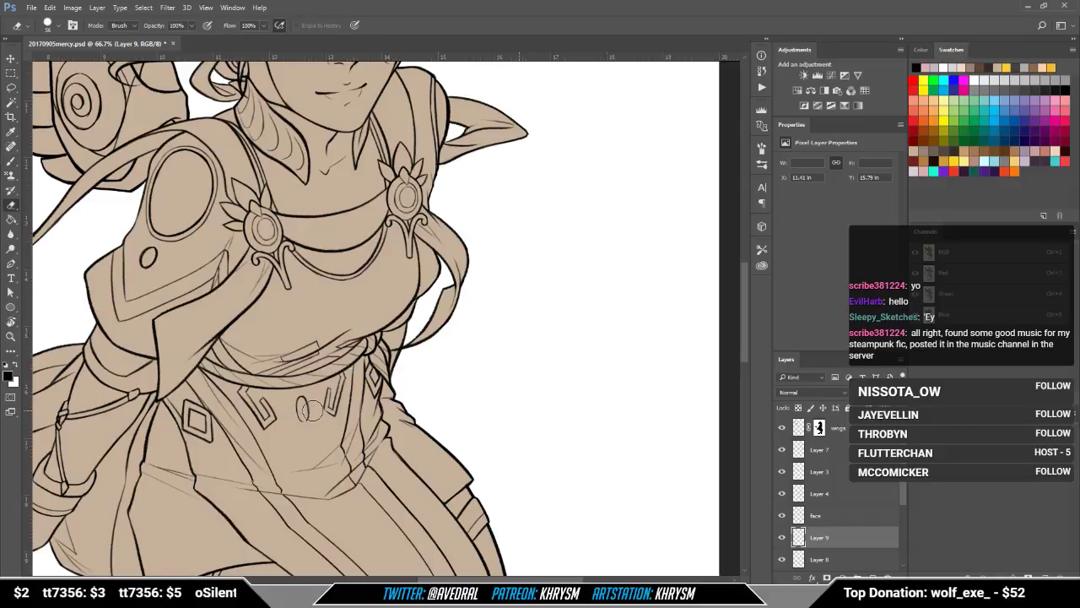
click(305, 424)
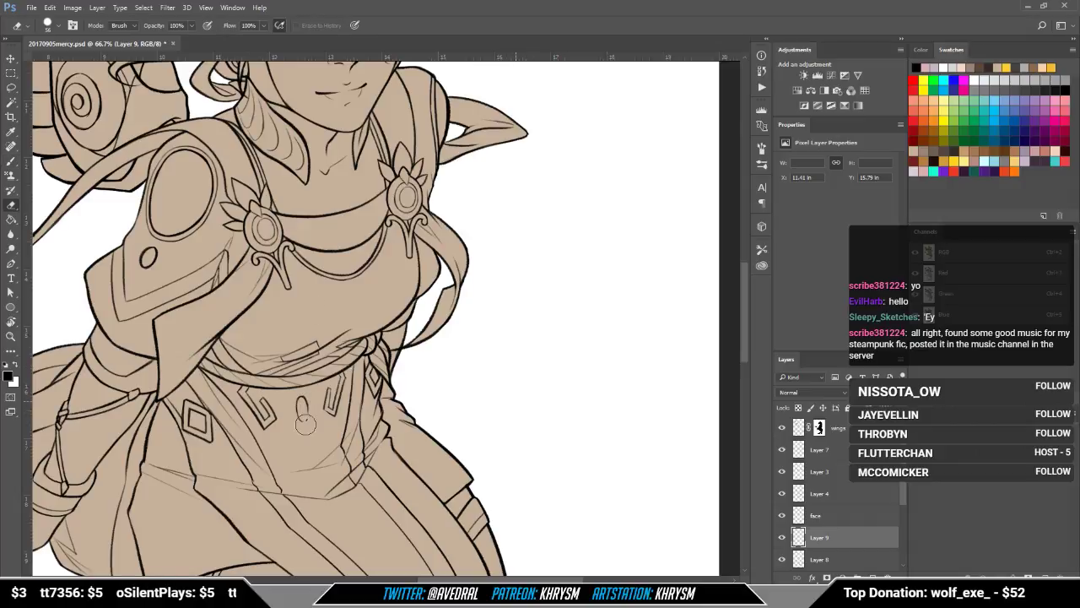
key(b)
drag(298, 413, 308, 412)
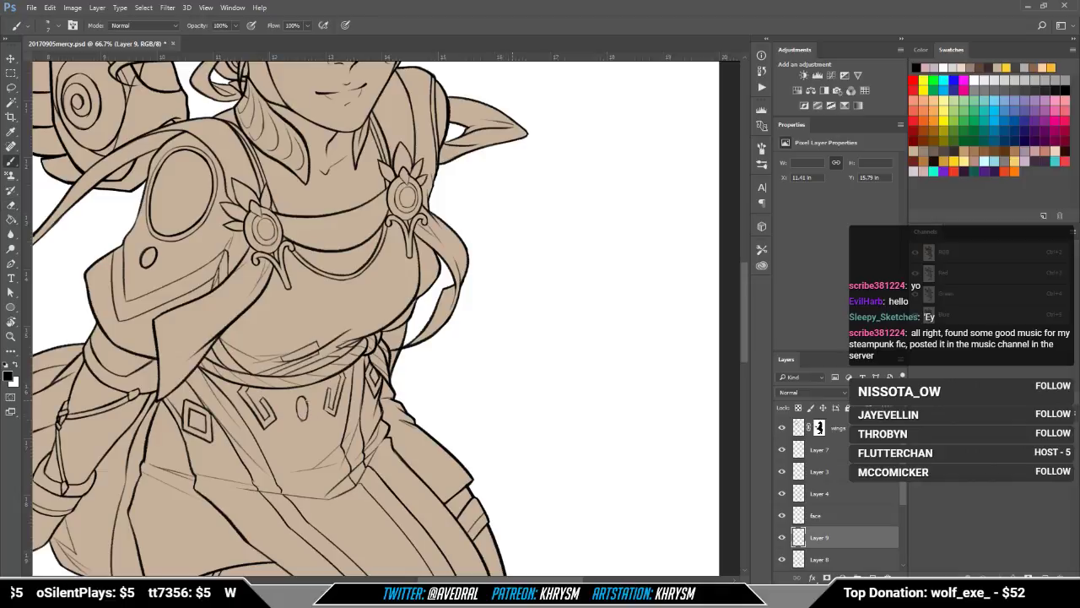
Step: Touch up the bottom curve of the central upright oval with small erasing and drawing strokes
key(e)
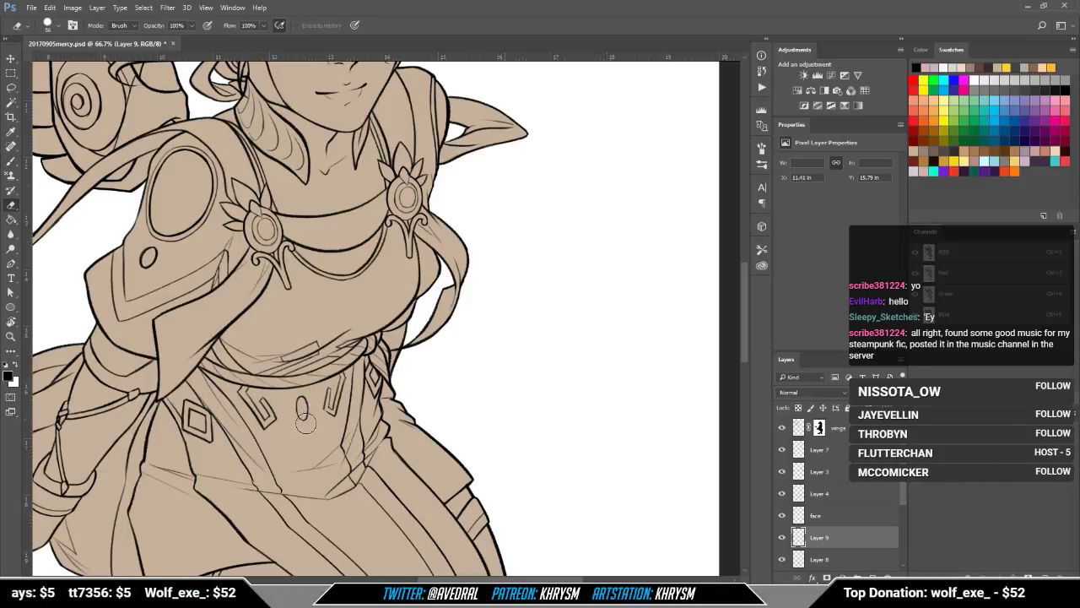
key(b)
mouse_move(300, 415)
mouse_down()
mouse_move(306, 422)
mouse_move(307, 407)
mouse_up()
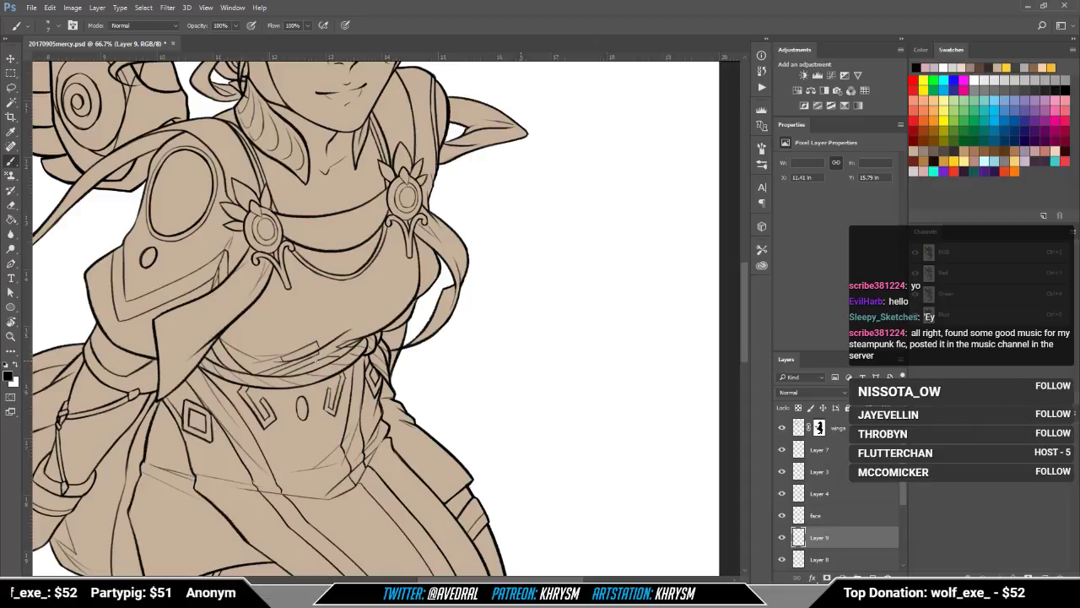
Step: Draw a smaller oval below the left hooked waist ornament and clean up its outline
mouse_move(279, 434)
mouse_down()
mouse_move(275, 448)
mouse_move(287, 438)
mouse_move(279, 432)
mouse_move(285, 445)
mouse_up()
key(e)
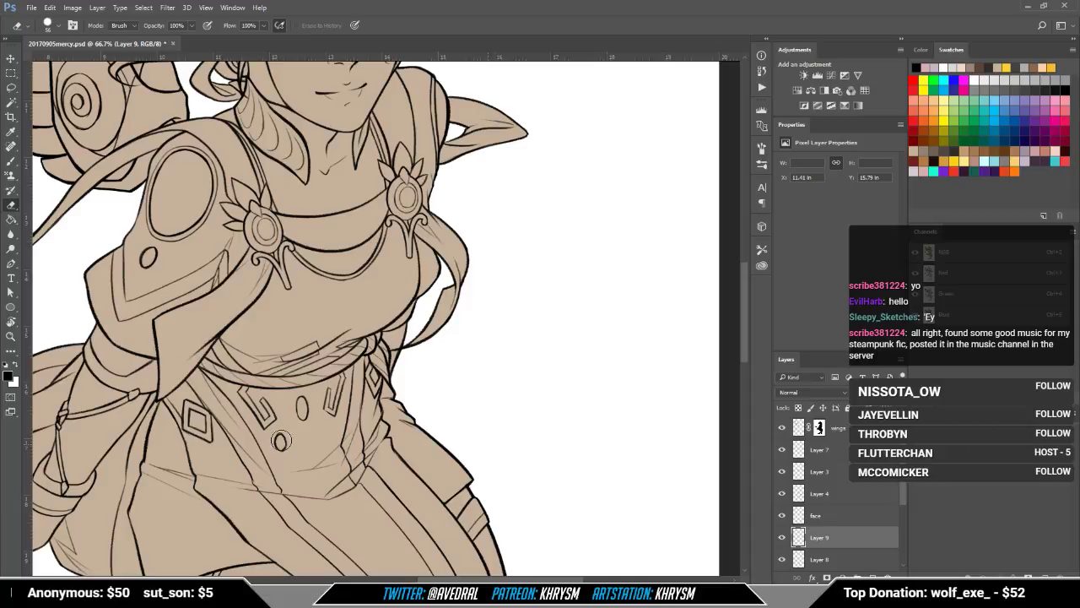
key(b)
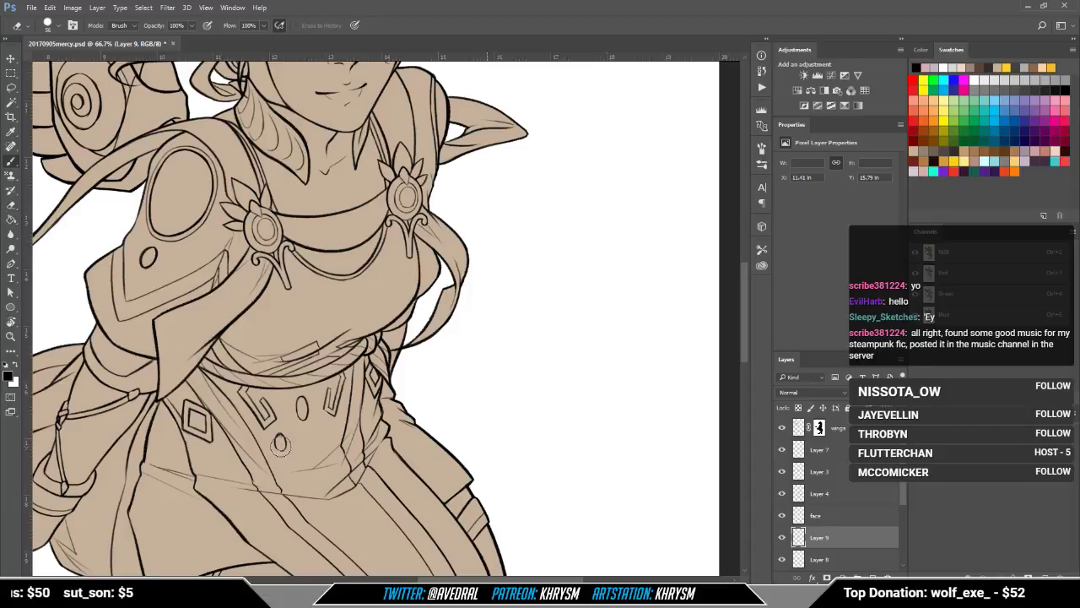
Step: Draw a matching small oval below the right hooked ornament, refining its outline with alternating eraser and brush strokes
mouse_move(288, 443)
mouse_down()
mouse_move(282, 450)
mouse_move(282, 436)
mouse_move(330, 430)
mouse_move(327, 442)
mouse_up()
key(e)
key(b)
key(e)
key(b)
key(e)
key(b)
drag(367, 412, 375, 396)
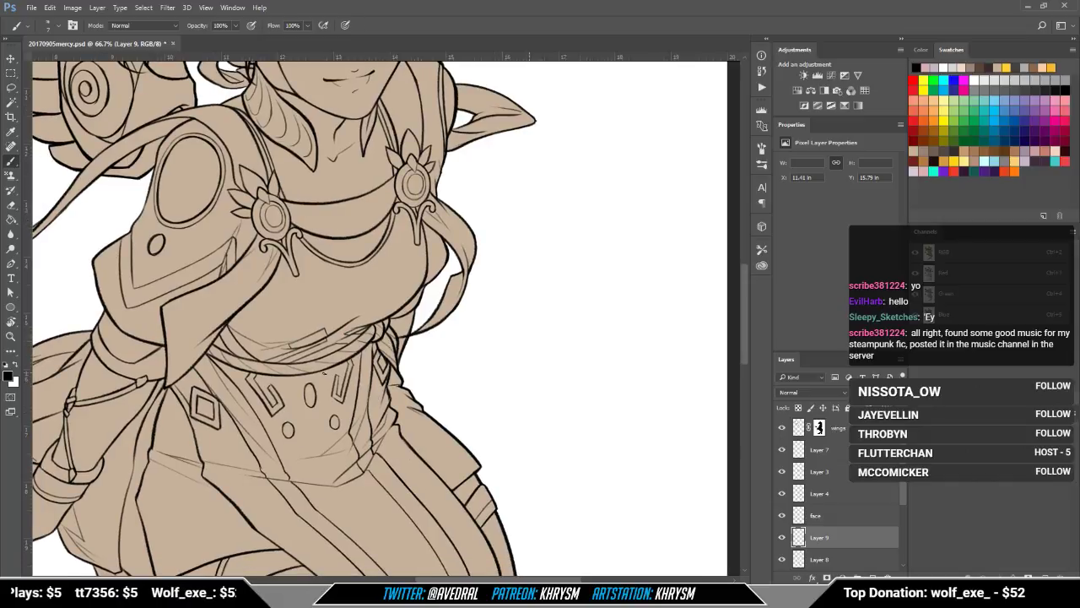
Step: Draw long, thin seam lines down the waist panel beside the central oval
drag(323, 376, 322, 443)
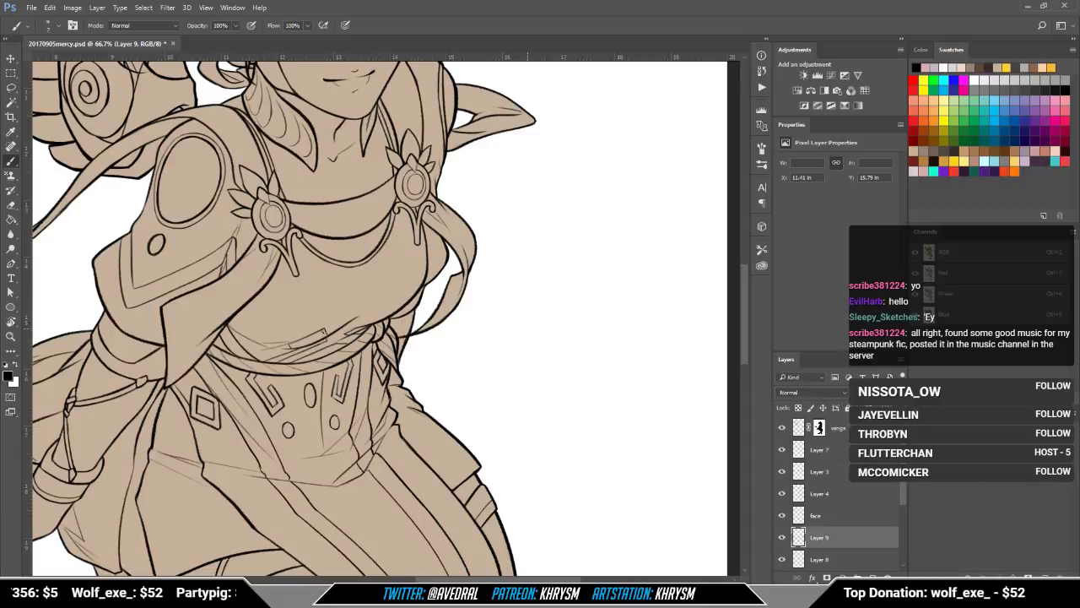
drag(292, 373, 317, 457)
drag(313, 328, 307, 324)
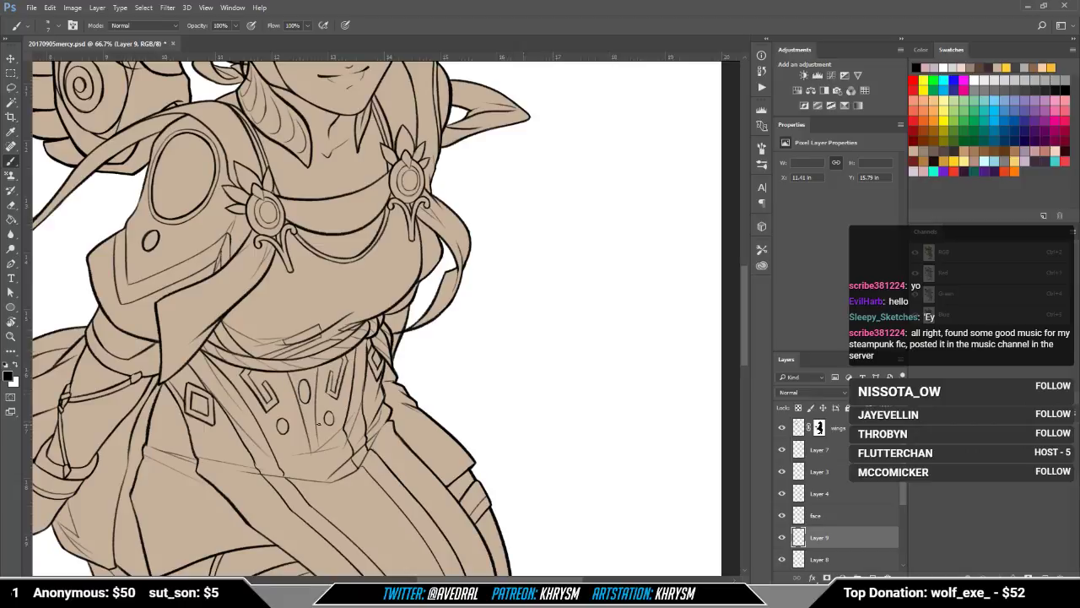
mouse_move(322, 408)
mouse_down()
mouse_move(322, 365)
mouse_move(330, 352)
mouse_move(341, 363)
mouse_up()
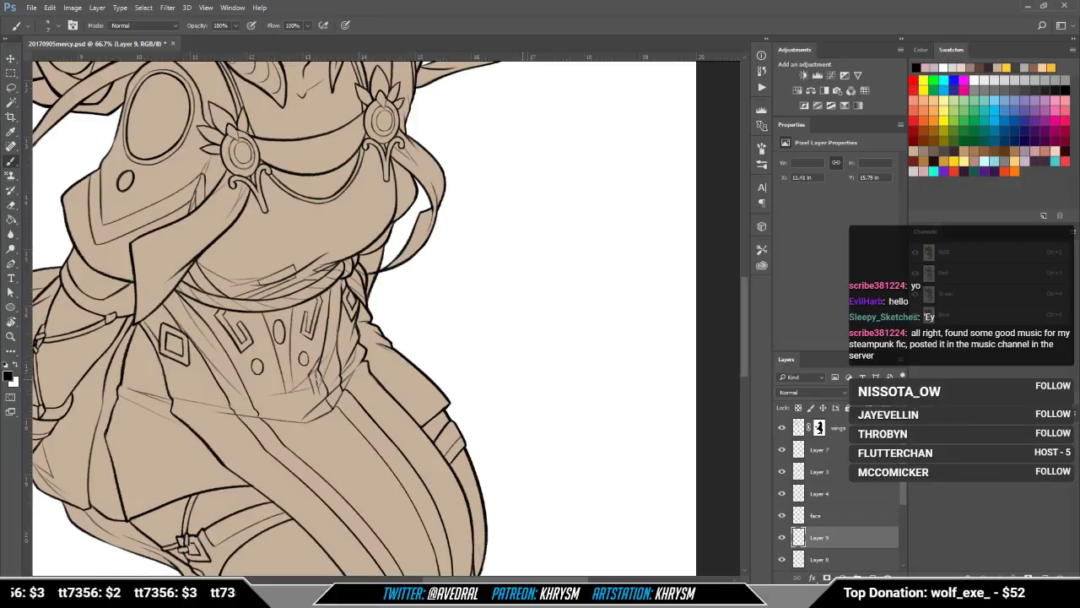
Step: Erase and redraw the line running from below the right small oval down to the waist panel's lower edge
key(e)
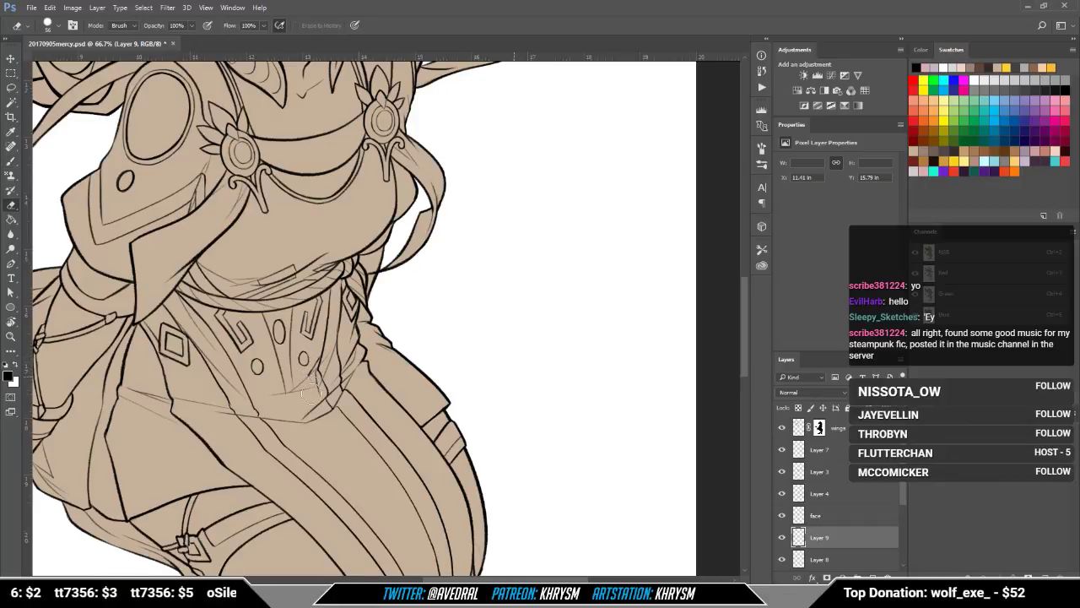
key(b)
key(e)
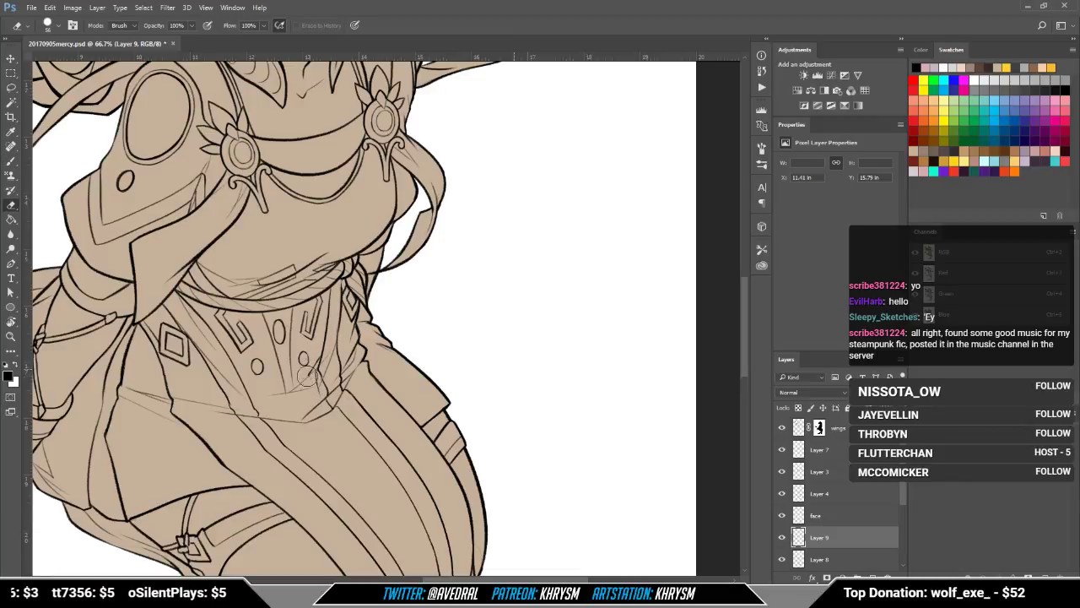
key(b)
drag(318, 369, 314, 385)
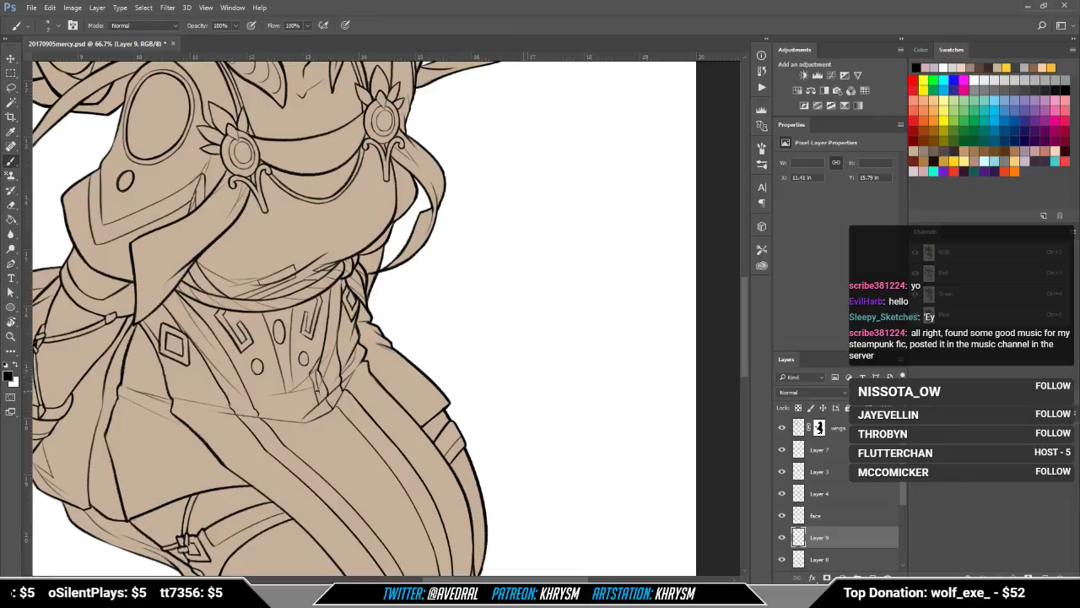
key(e)
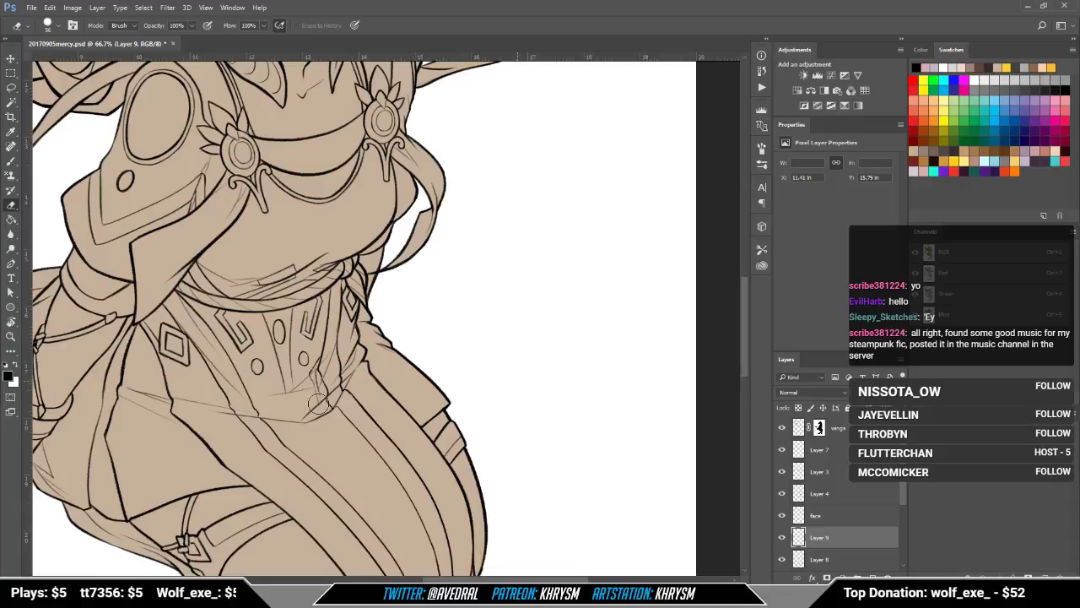
key(b)
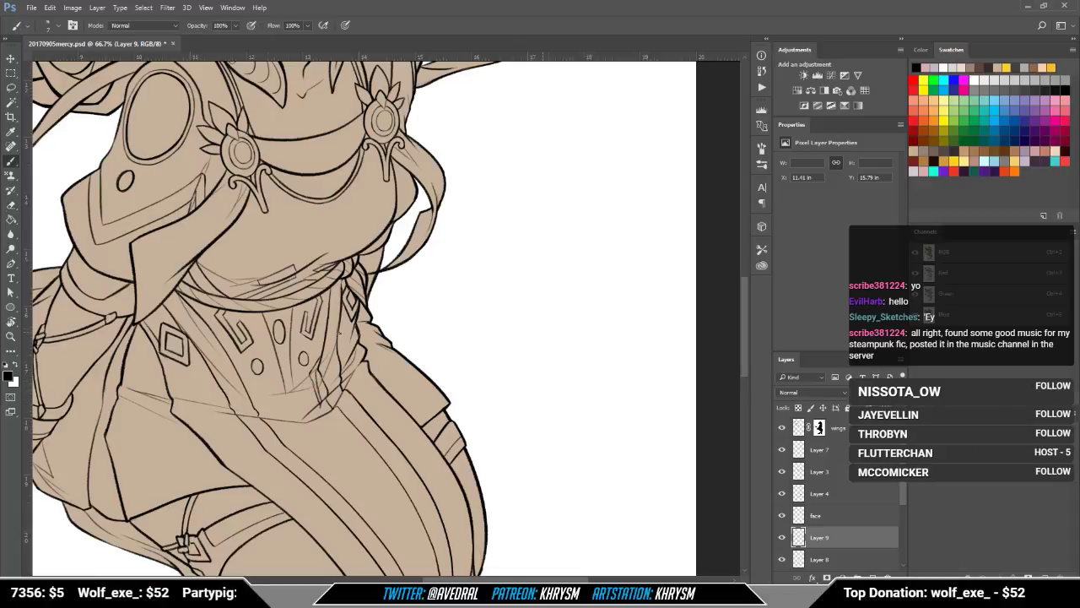
Step: Draw converging lines down both sides of the central oval, undoing and redrawing the left one
drag(356, 441, 329, 465)
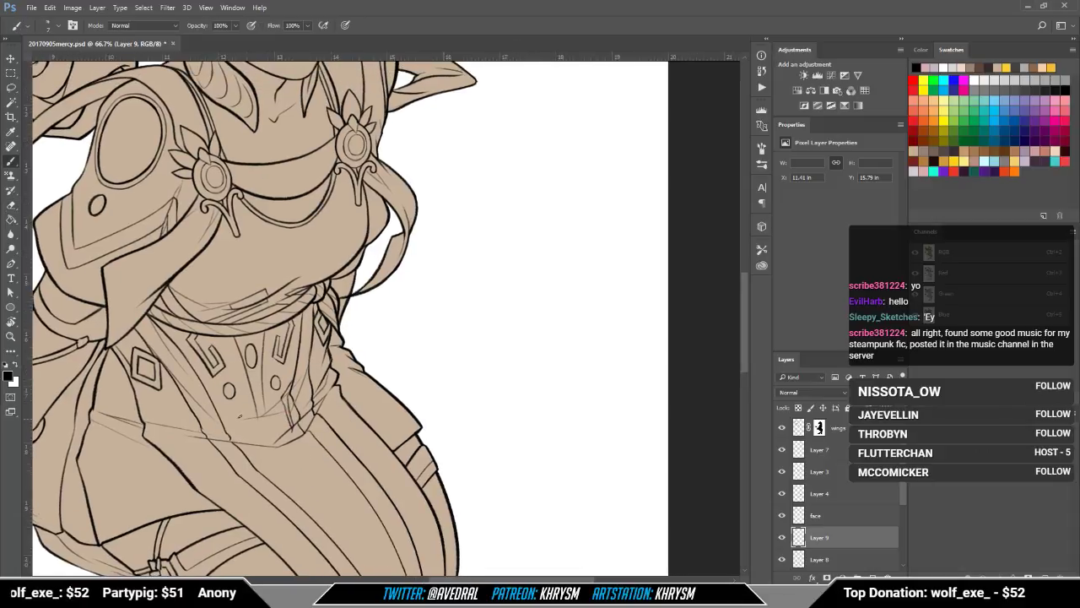
drag(323, 369, 336, 380)
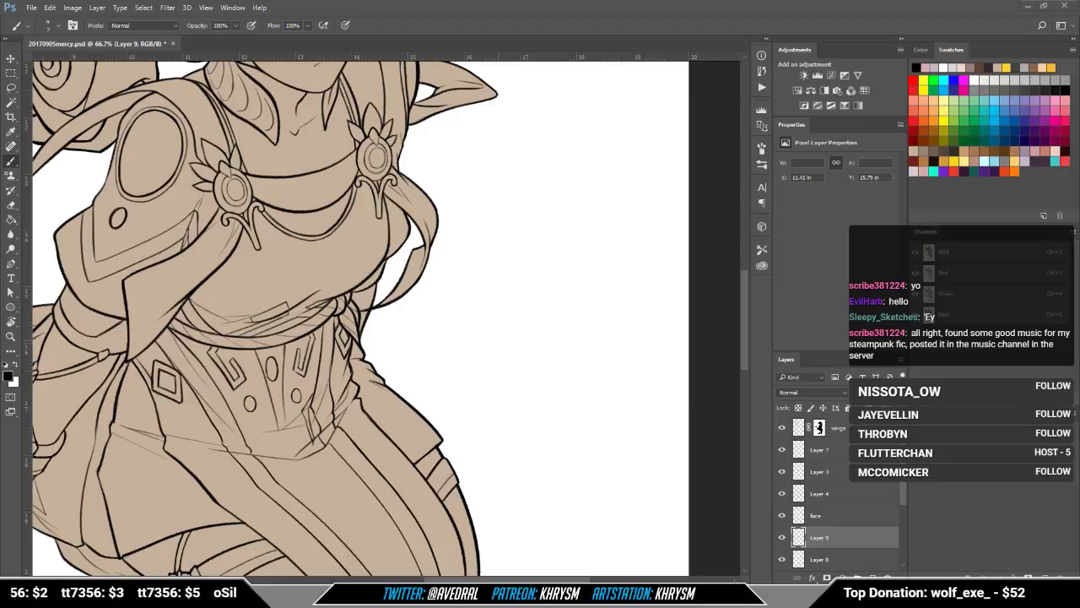
drag(368, 227, 383, 238)
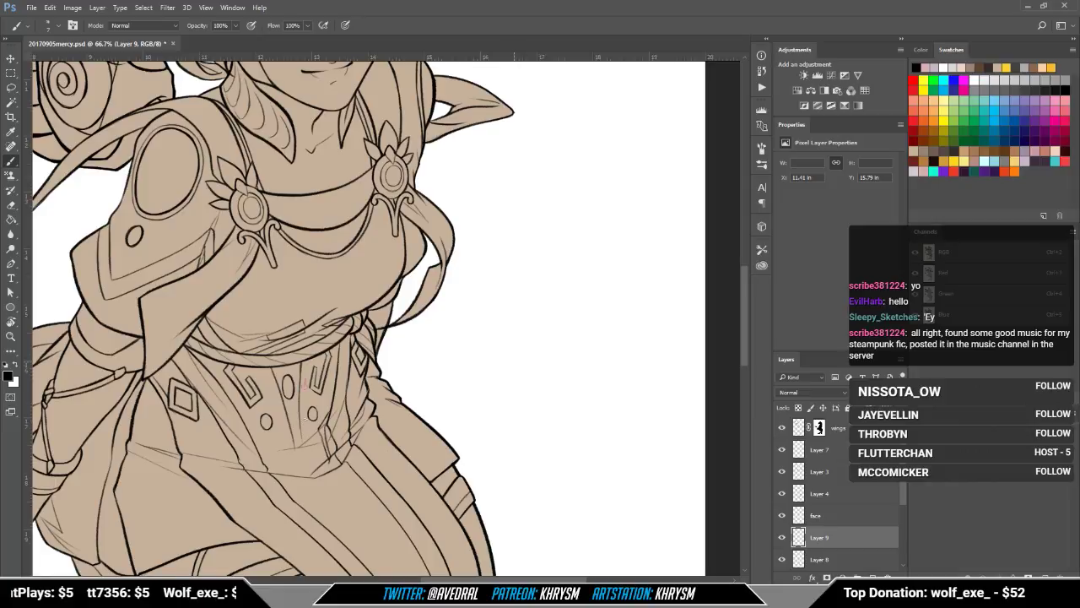
drag(304, 361, 309, 430)
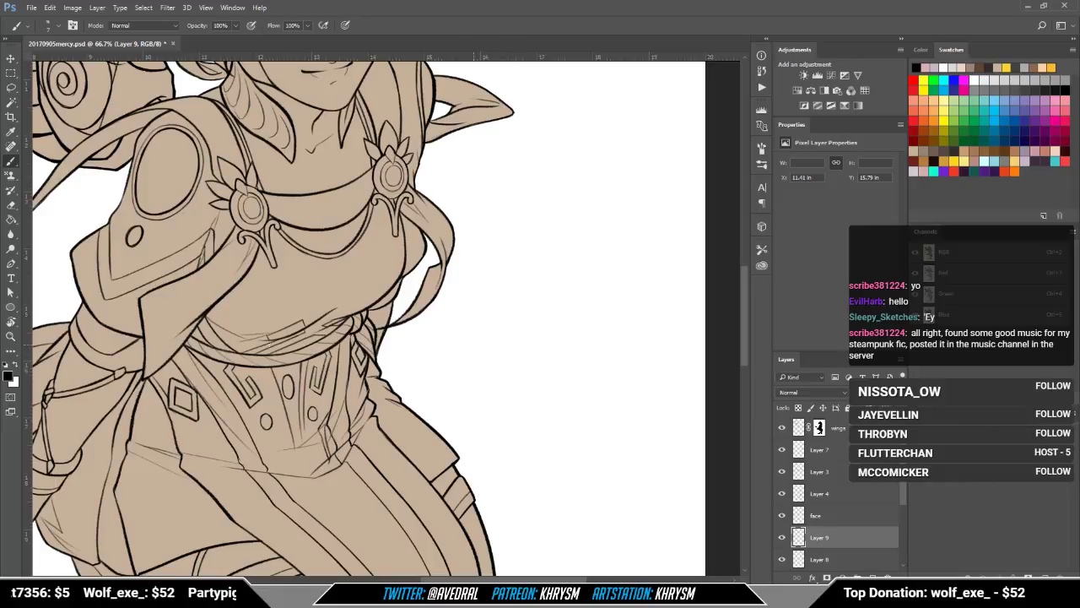
drag(259, 367, 292, 441)
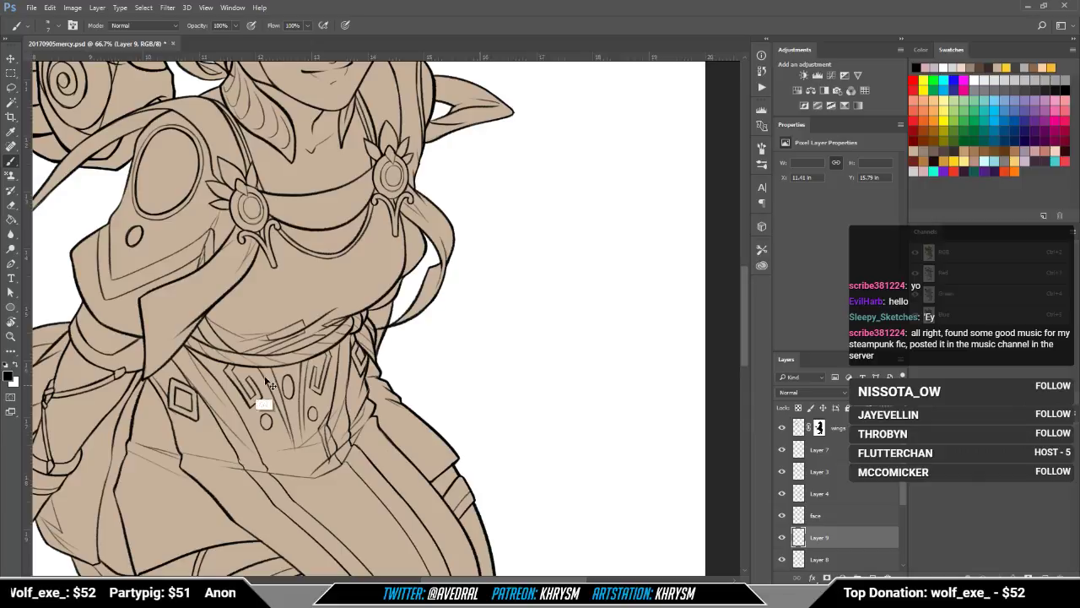
key(ctrl+z)
drag(259, 370, 290, 453)
drag(307, 394, 292, 370)
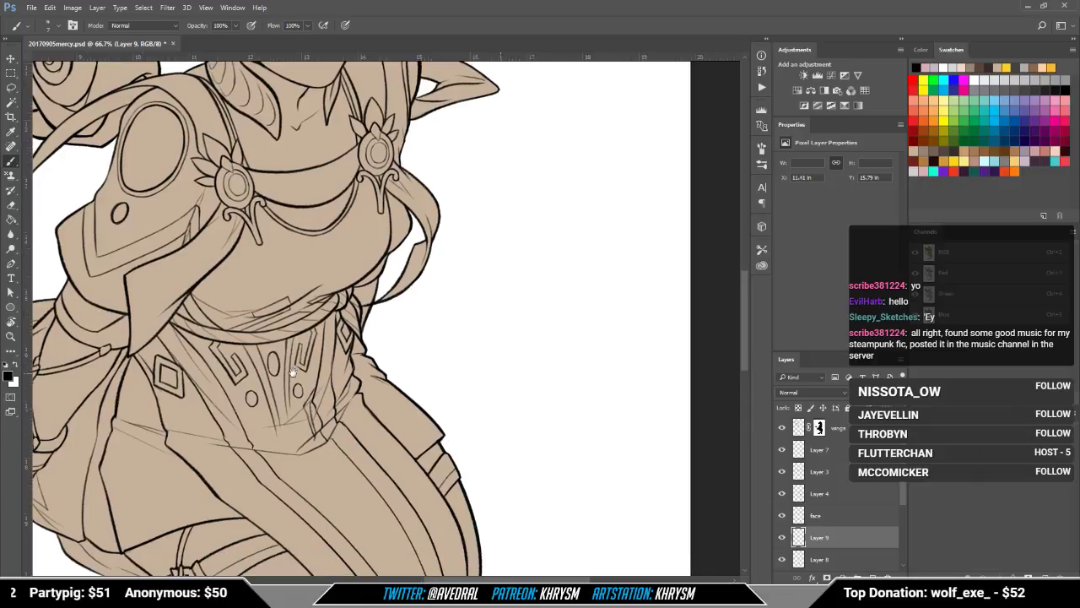
Step: Trim the lower ends of the converging lines and touch up the spot where they meet
key(e)
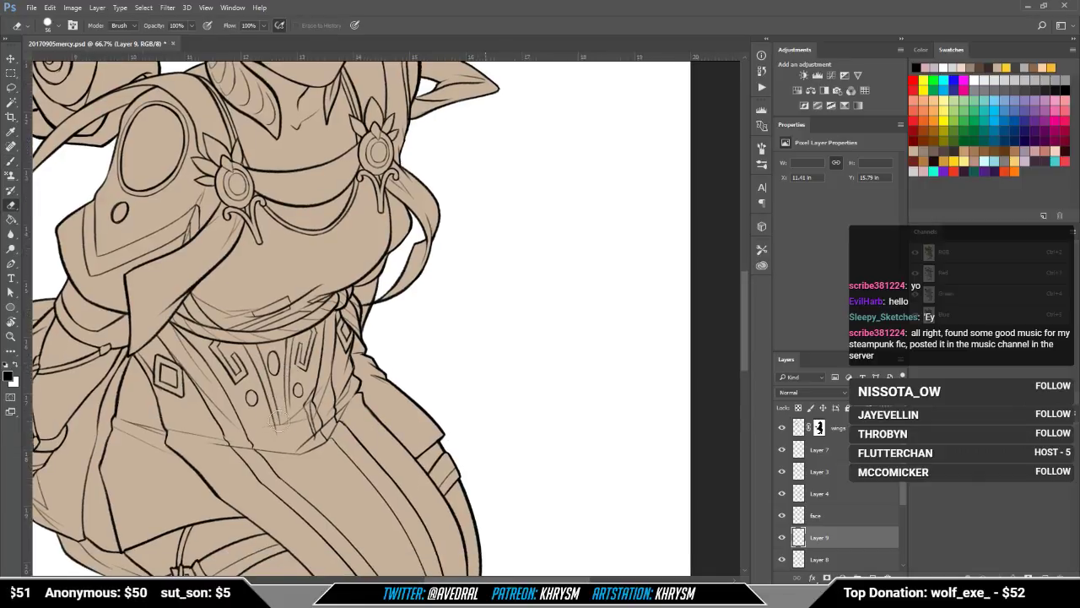
key(b)
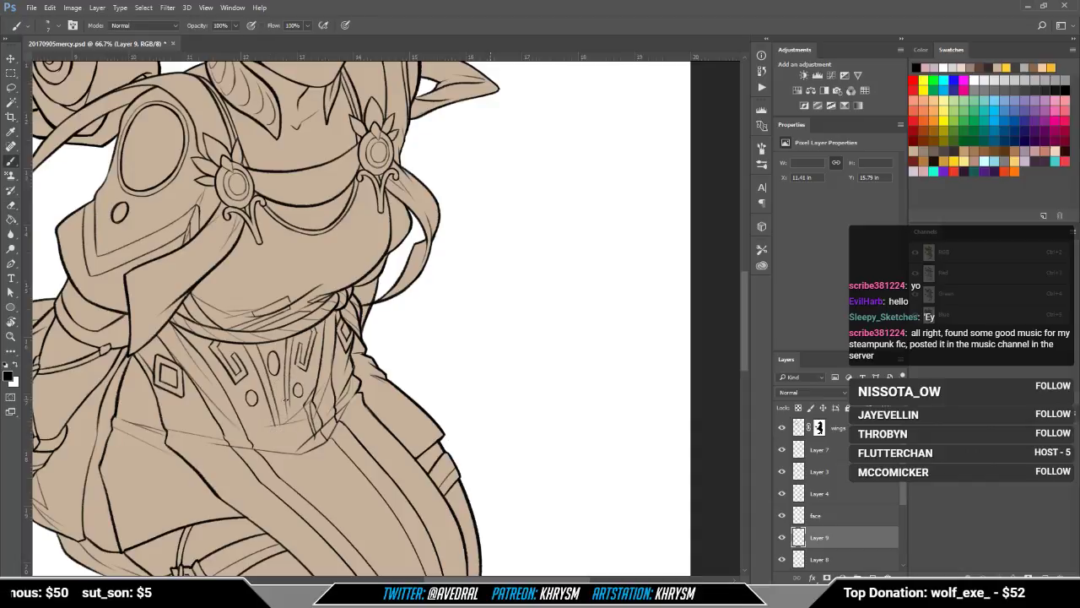
drag(289, 406, 285, 421)
key(e)
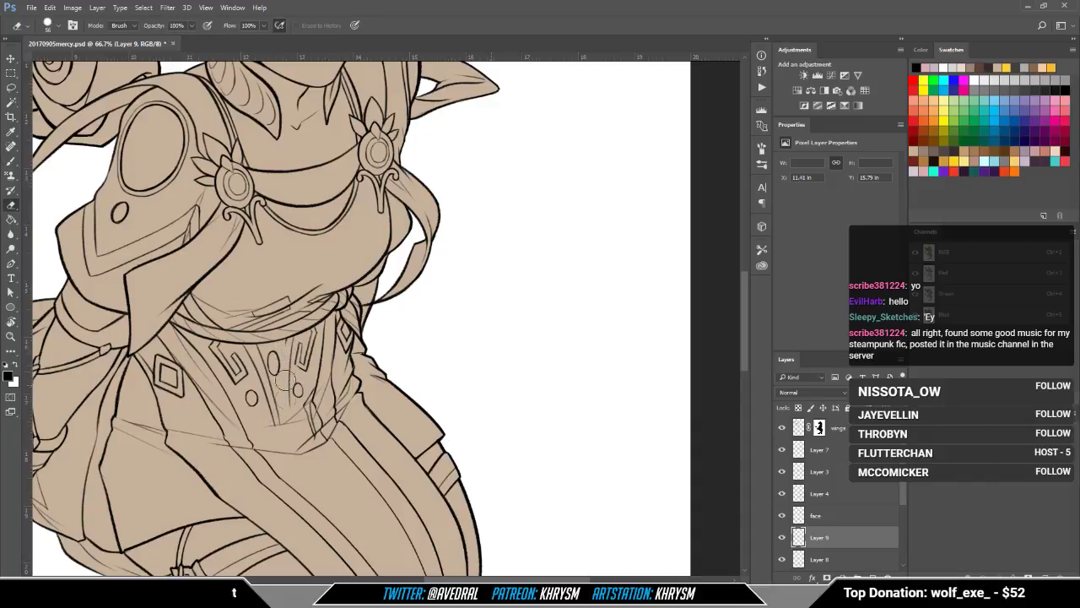
key(b)
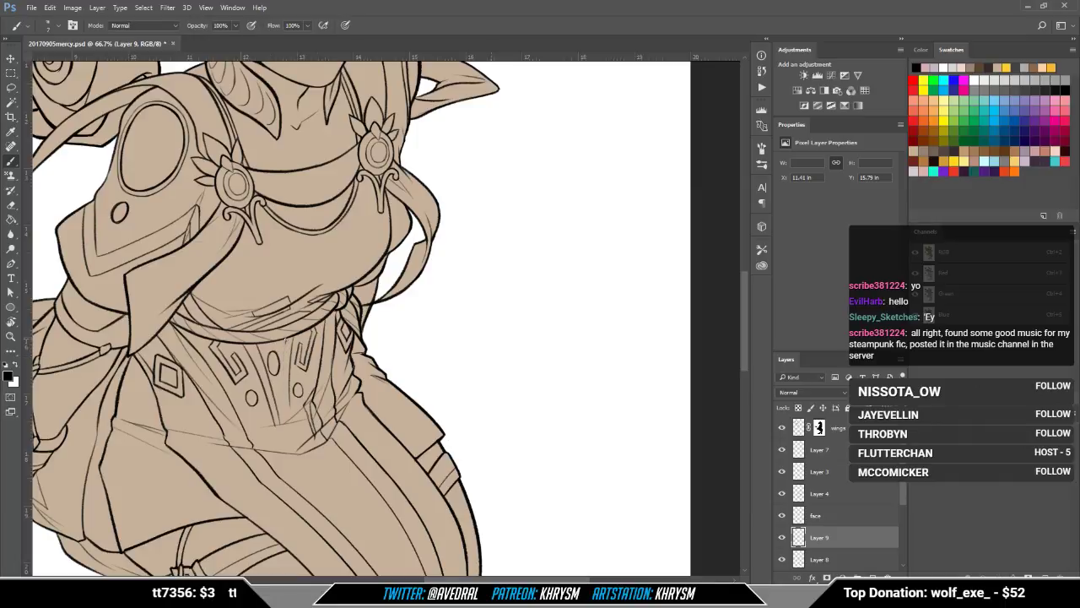
Step: Thin the converging line beside the right small oval and draw a short line from the lower junction to the panel's tip
key(e)
drag(294, 334, 285, 392)
key(b)
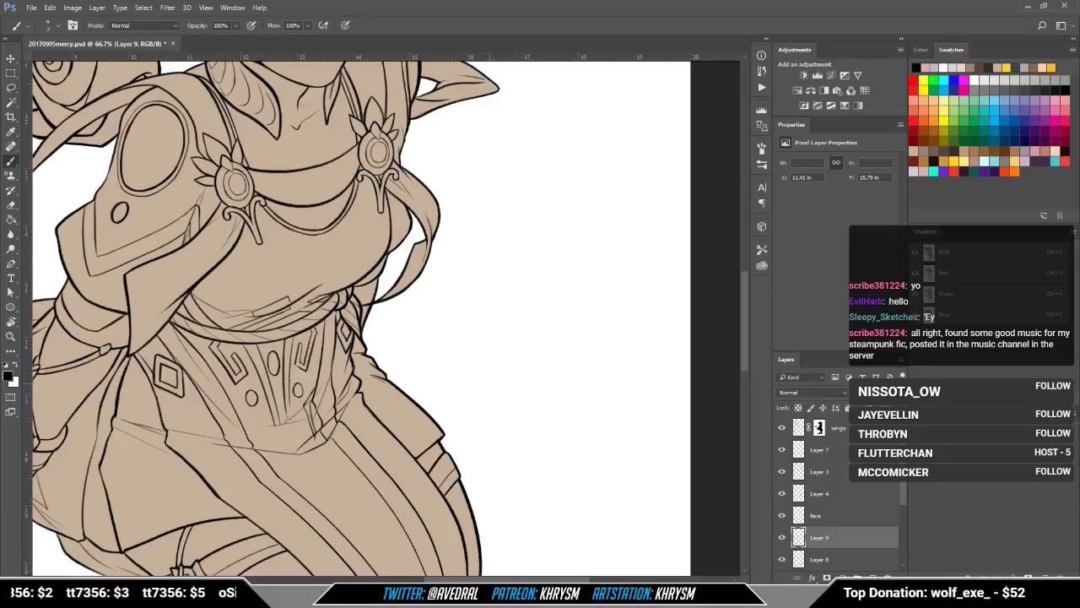
drag(287, 422, 299, 453)
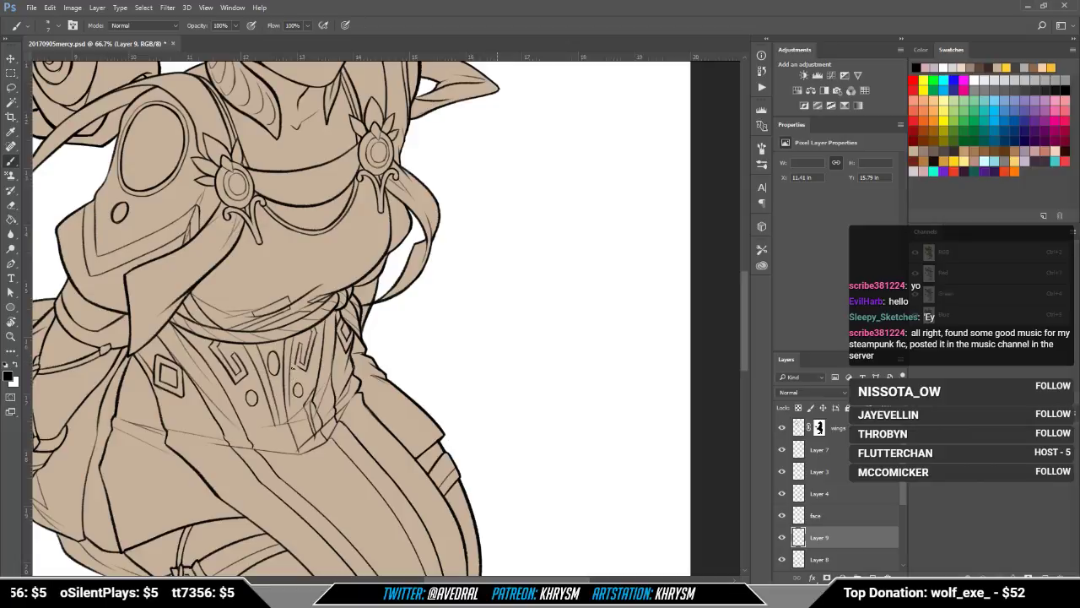
Step: Select each of the two smaller ovals with the Lasso and nudge them slightly outward, away from each other
key(l)
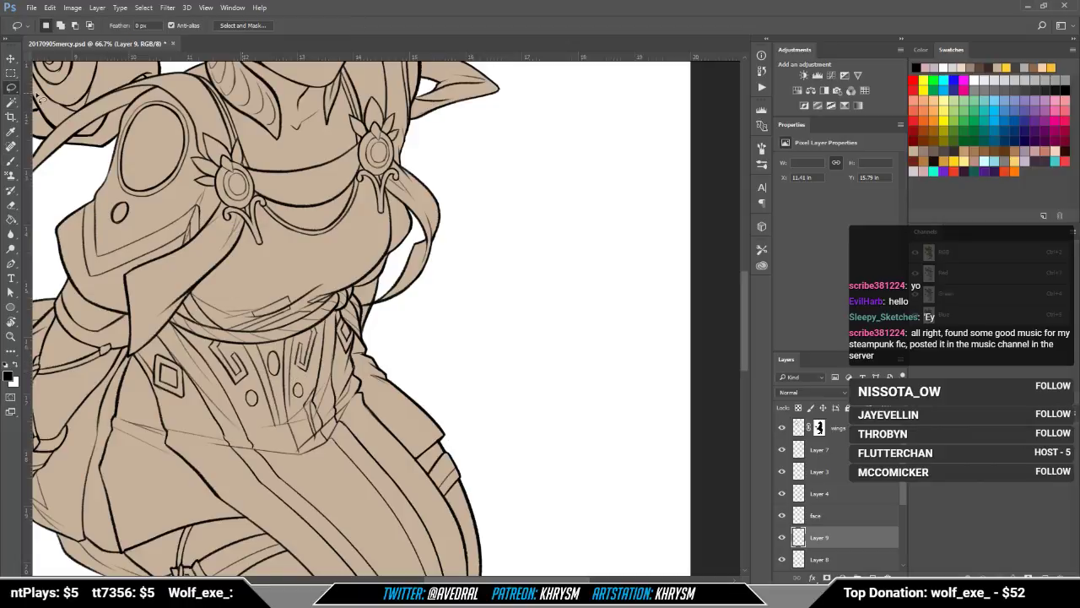
mouse_move(257, 387)
mouse_down()
mouse_move(246, 396)
mouse_move(264, 420)
mouse_move(270, 398)
mouse_move(257, 386)
mouse_move(249, 397)
mouse_up()
key(v)
key(ctrl+d)
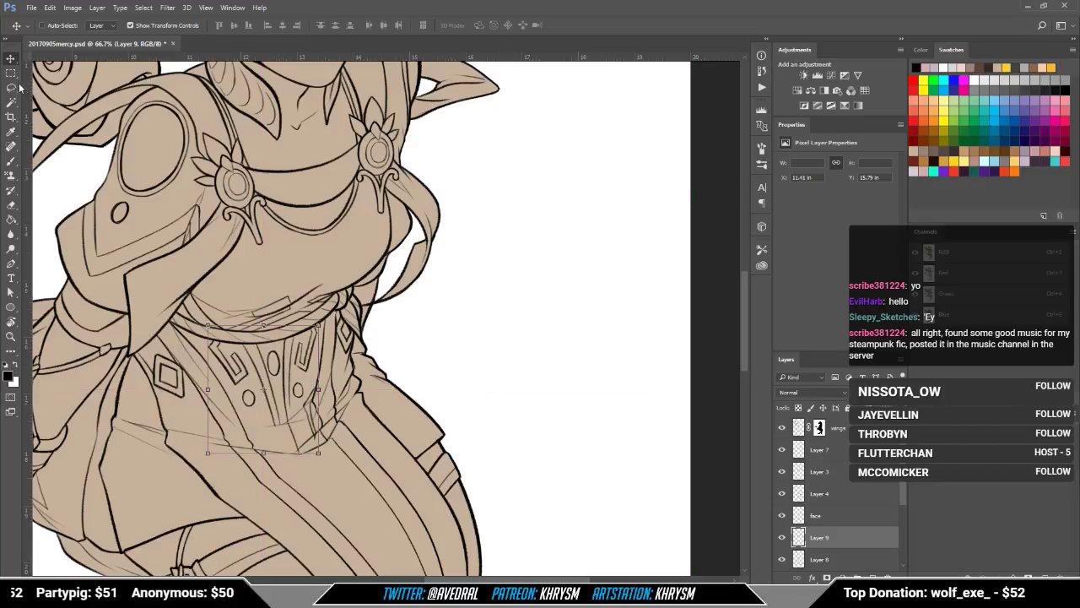
key(l)
mouse_move(296, 388)
mouse_down()
mouse_move(304, 403)
mouse_move(295, 382)
mouse_up()
key(v)
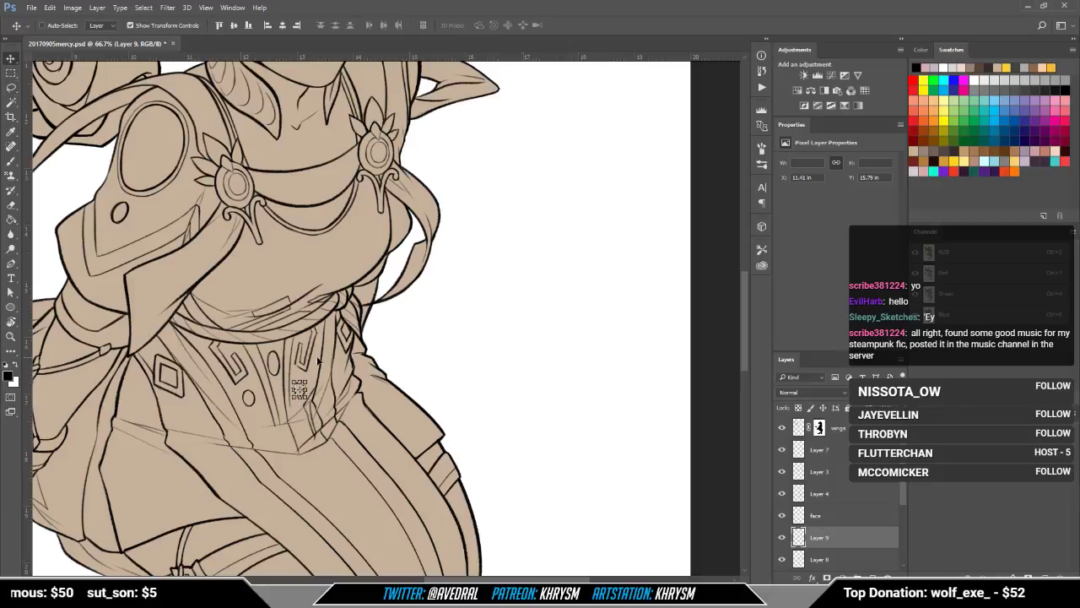
key(ctrl+d)
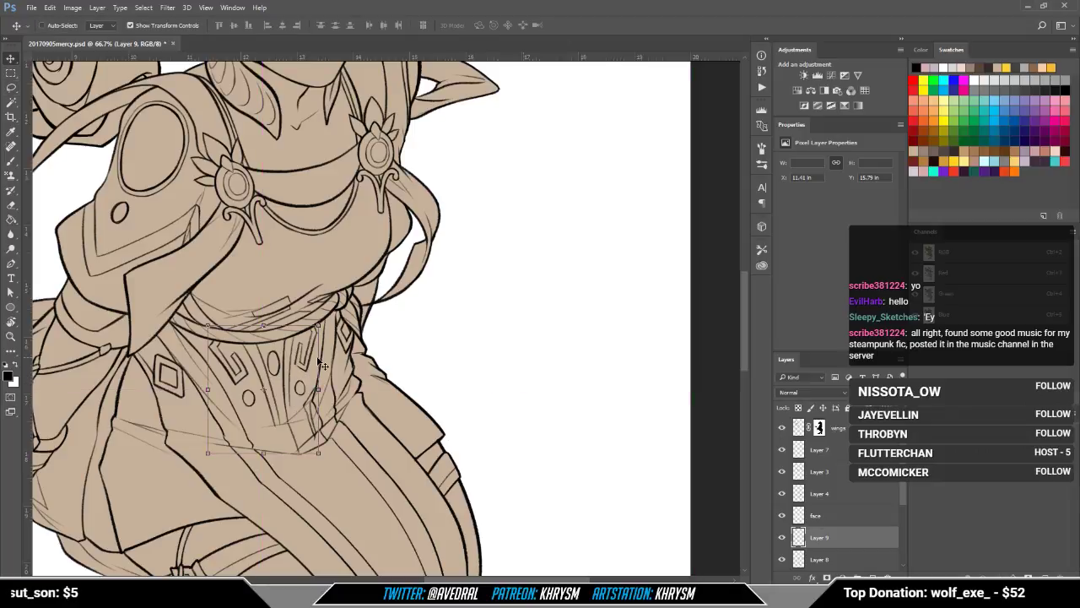
Step: Draw angular detail lines in the waist panel's lower tip below the right small oval, redoing one stroke
key(b)
mouse_move(314, 380)
mouse_down()
mouse_move(310, 369)
mouse_move(298, 407)
mouse_up()
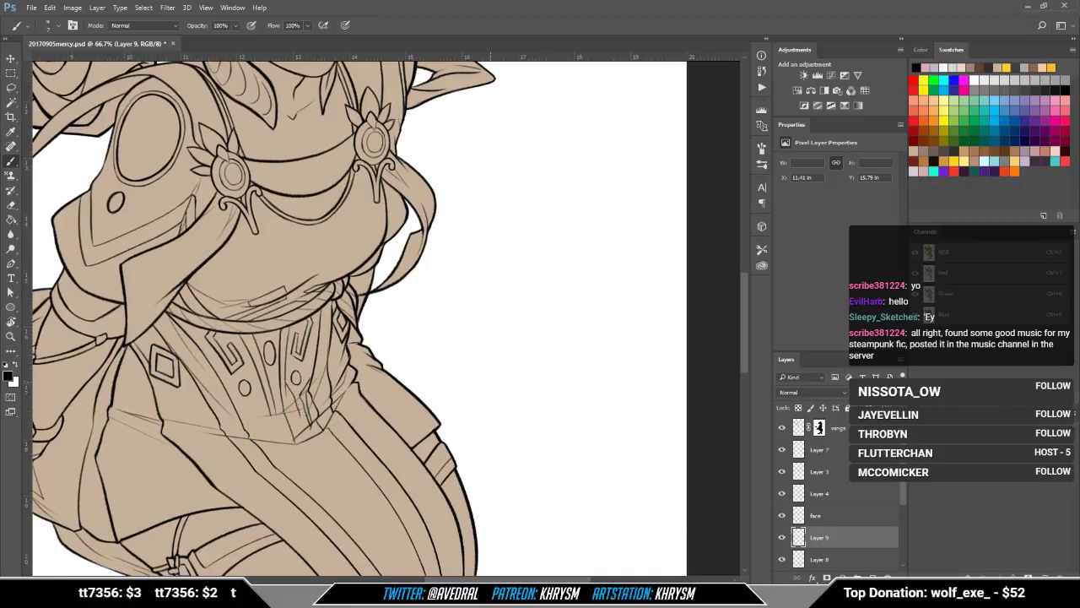
drag(286, 391, 297, 440)
key(ctrl+z)
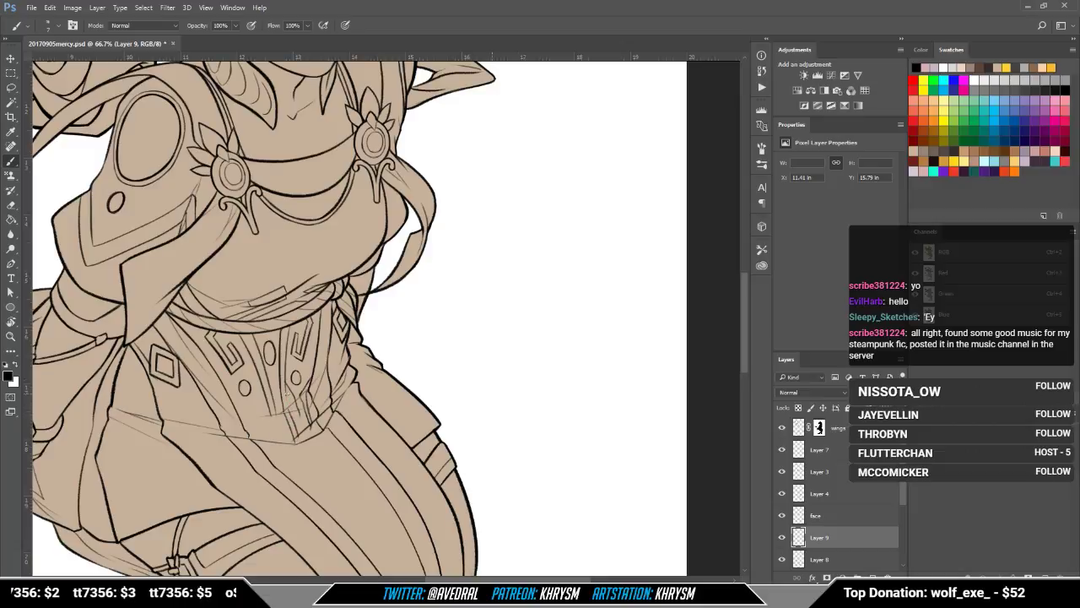
drag(287, 395, 305, 431)
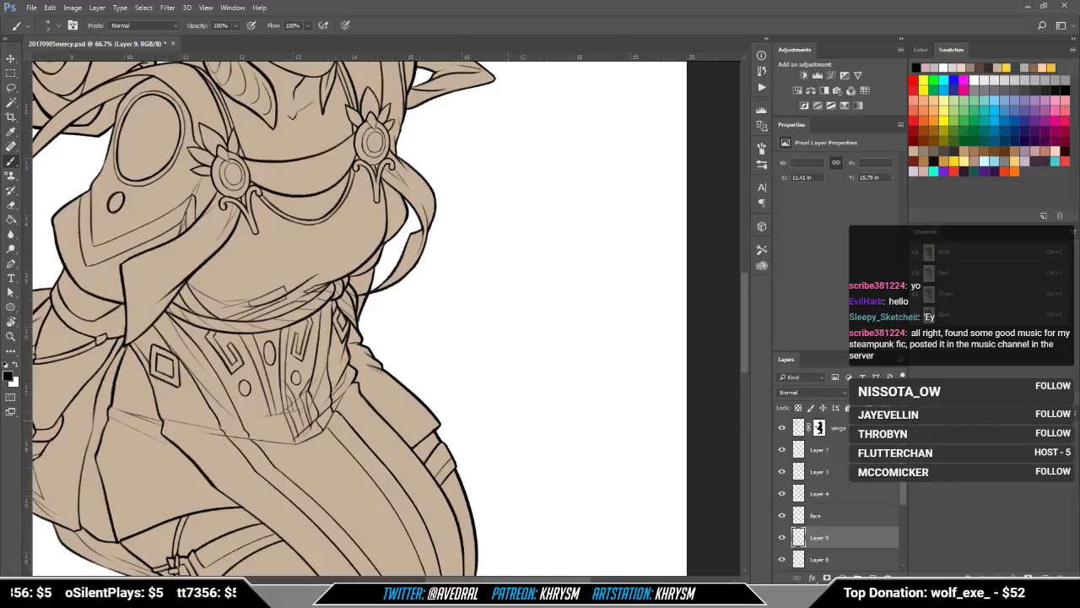
Step: Refine the narrow lines at the waist panel's lower tip by erasing and redrawing, adding a stroke toward the left
key(e)
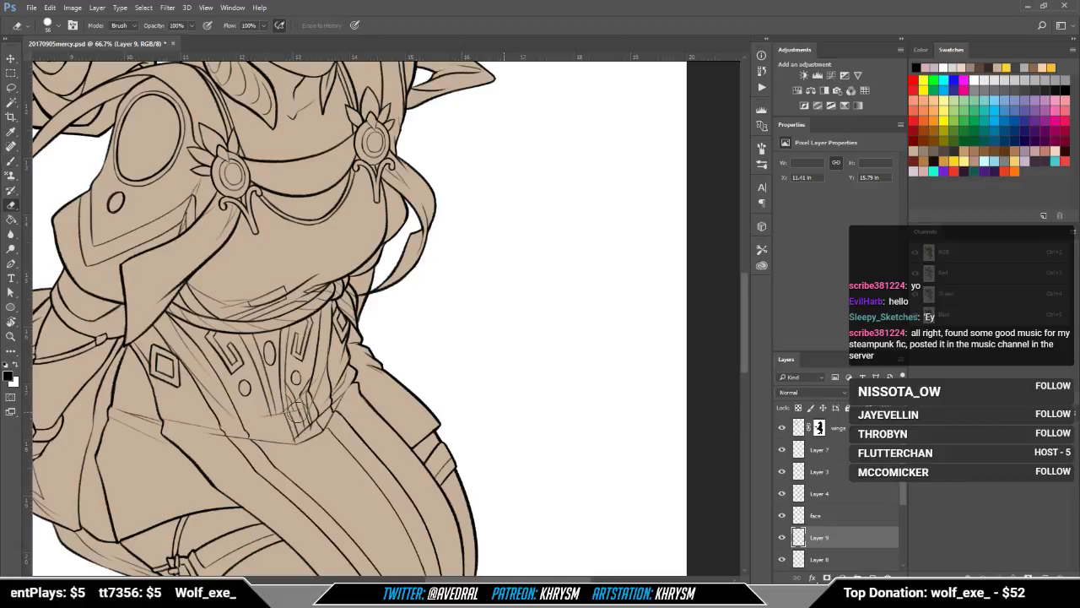
key(b)
mouse_move(296, 410)
mouse_down()
mouse_move(296, 443)
mouse_move(309, 427)
mouse_move(295, 449)
mouse_up()
key(e)
key(b)
key(e)
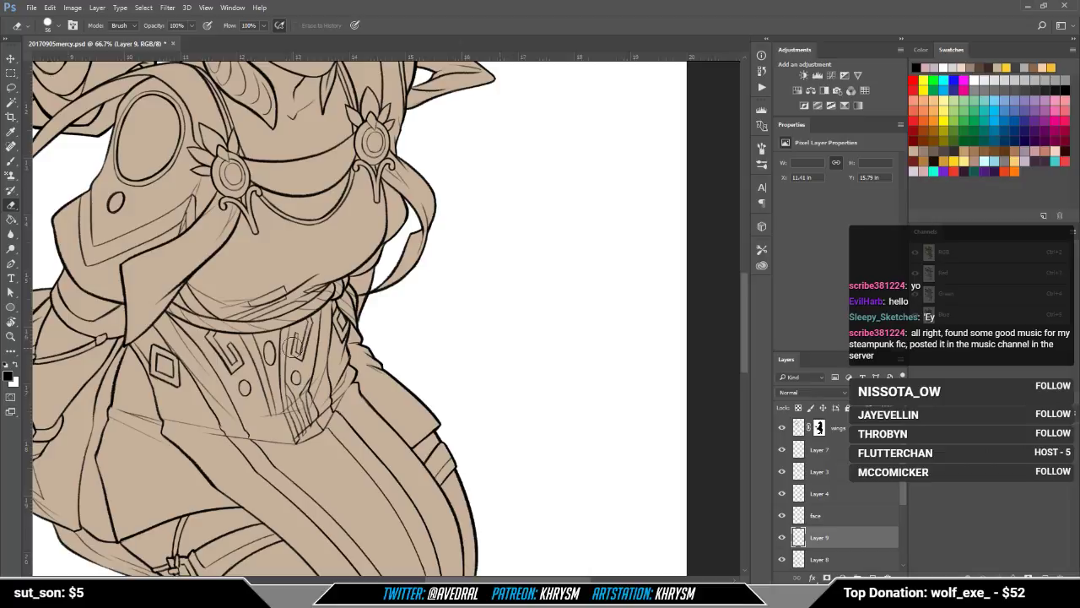
key(b)
drag(276, 410, 285, 444)
drag(315, 362, 316, 387)
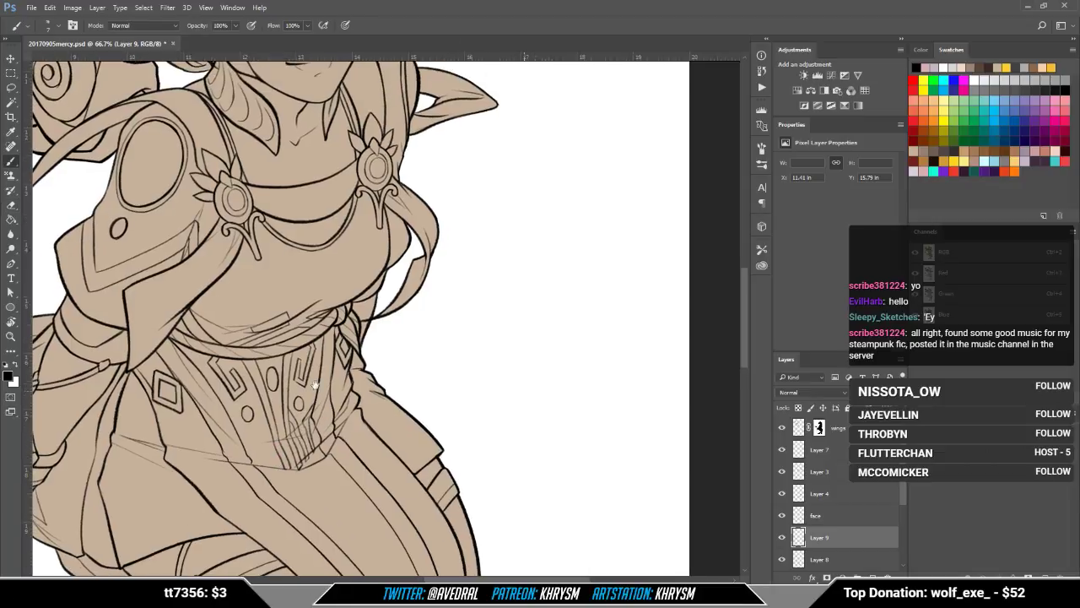
Step: Draw a curved line from below the left small oval toward the waist panel's lower edge, redoing and cleaning up the strokes
drag(266, 417, 266, 443)
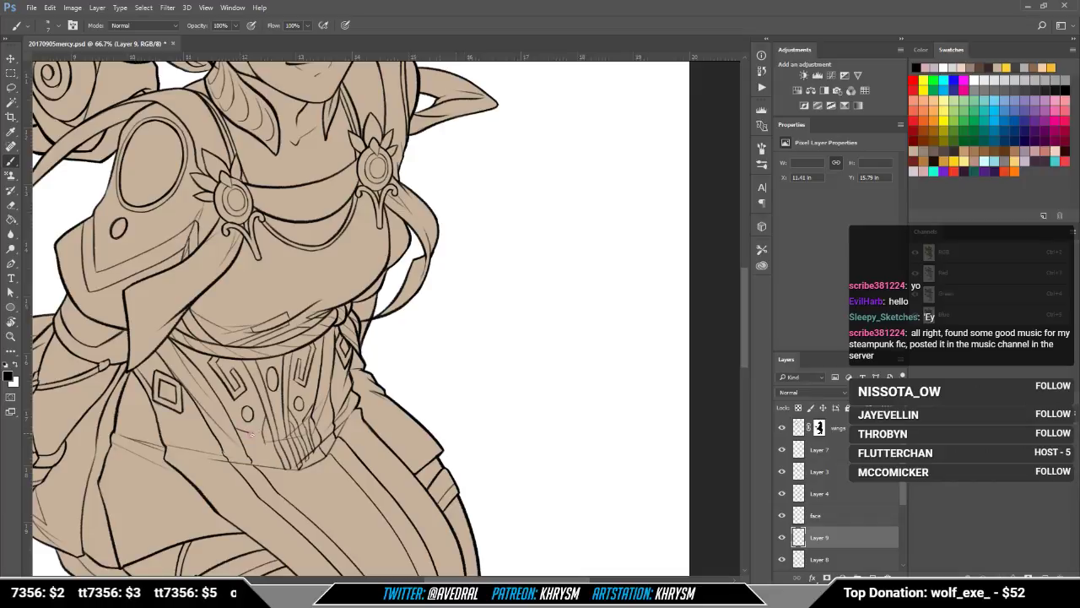
drag(251, 434, 266, 466)
key(ctrl+z)
key(ctrl+z)
key(ctrl+z)
key(e)
key(b)
key(e)
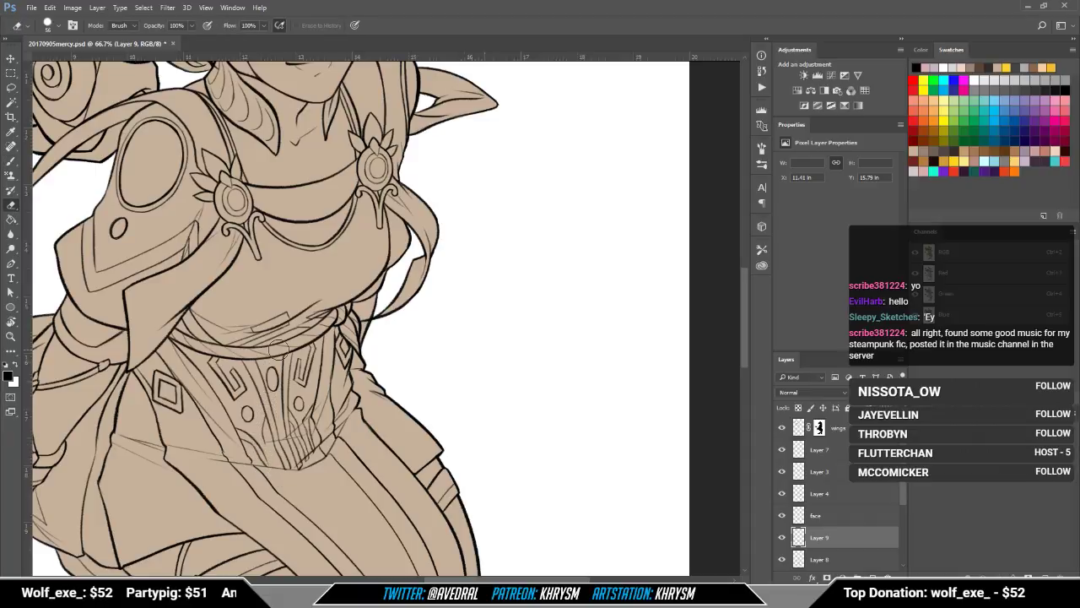
key(b)
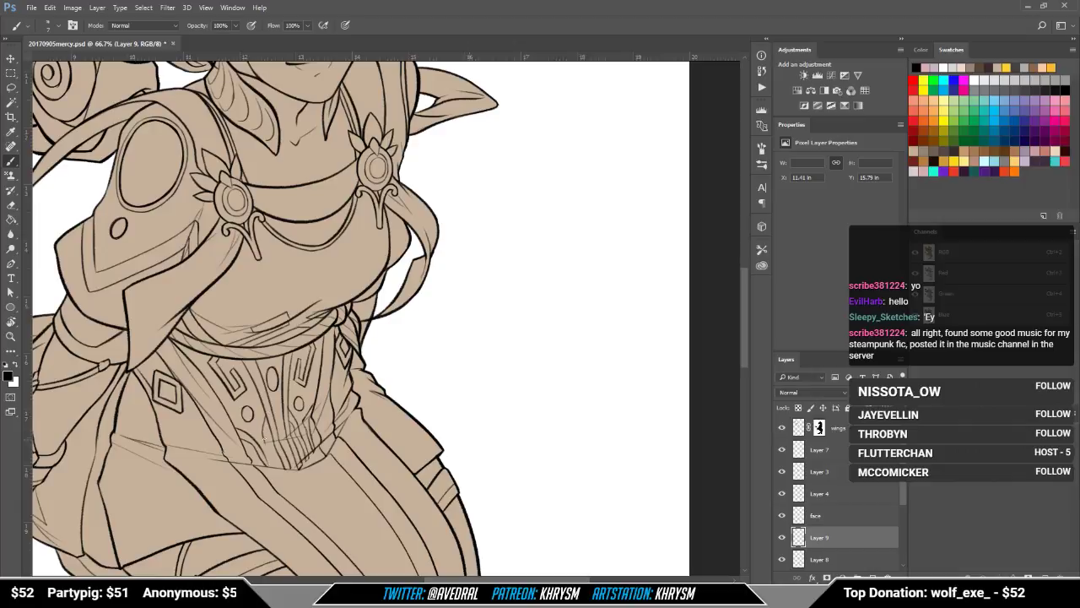
Step: Draw narrow converging lines in the left half of the waist panel's lower tip, retrying a stroke and trimming them with the Eraser
drag(262, 437, 274, 465)
key(ctrl+z)
key(ctrl+z)
drag(268, 425, 283, 471)
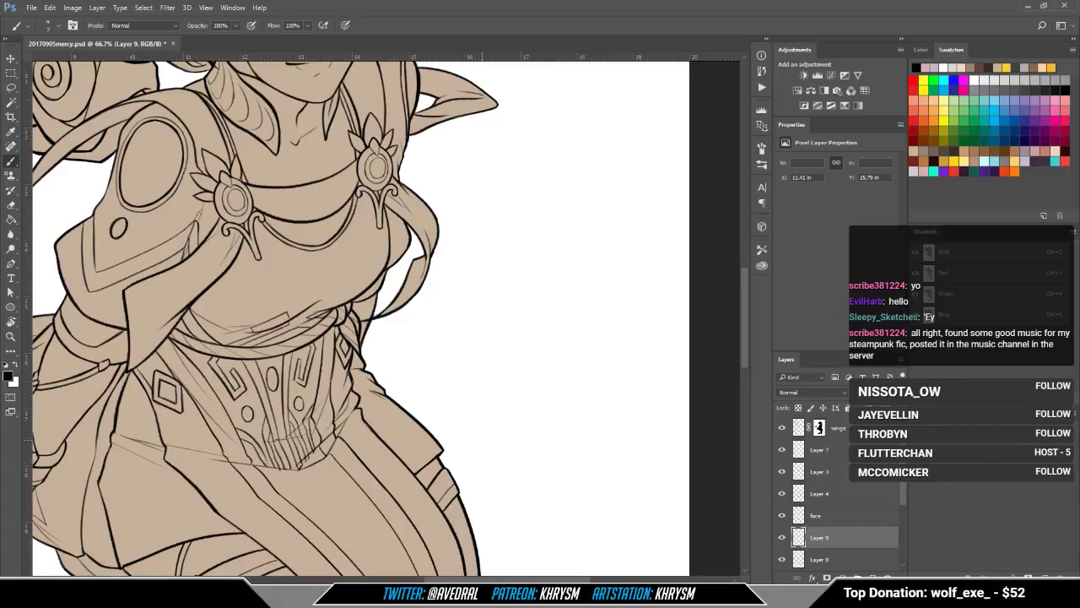
key(e)
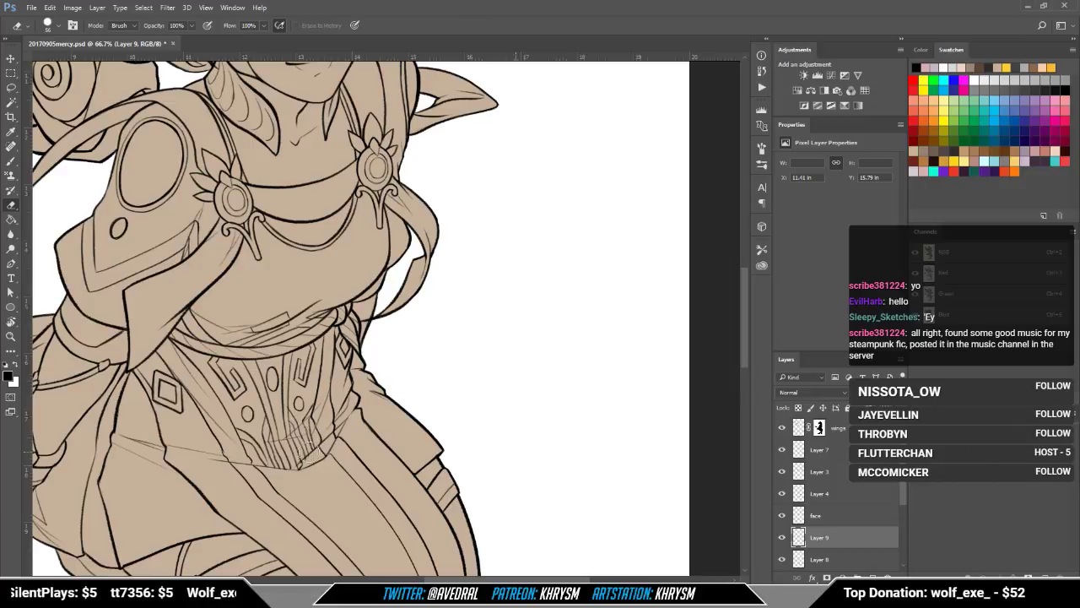
key(b)
key(e)
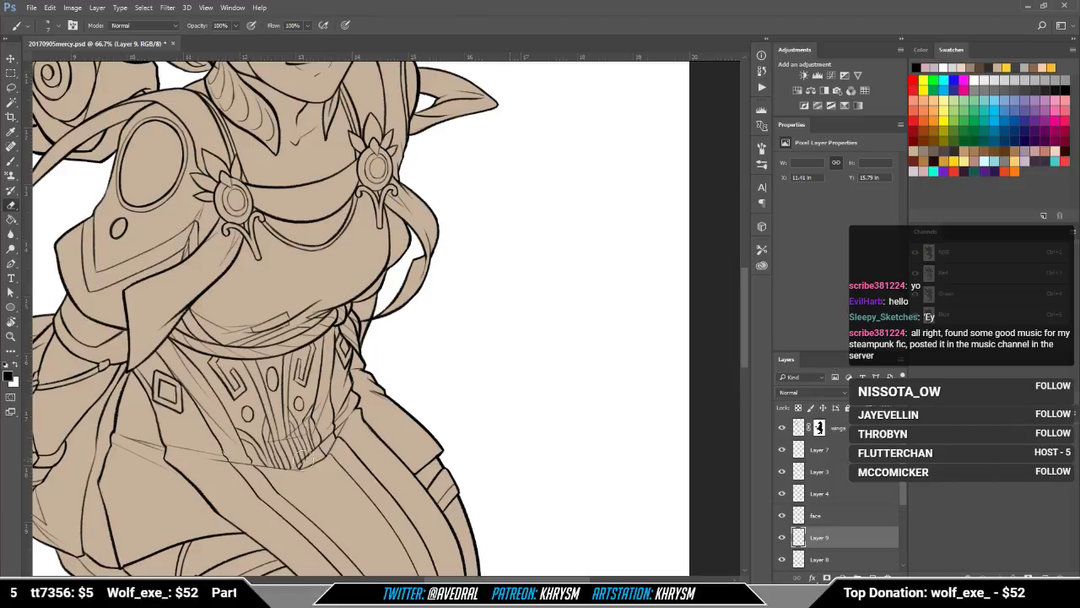
key(b)
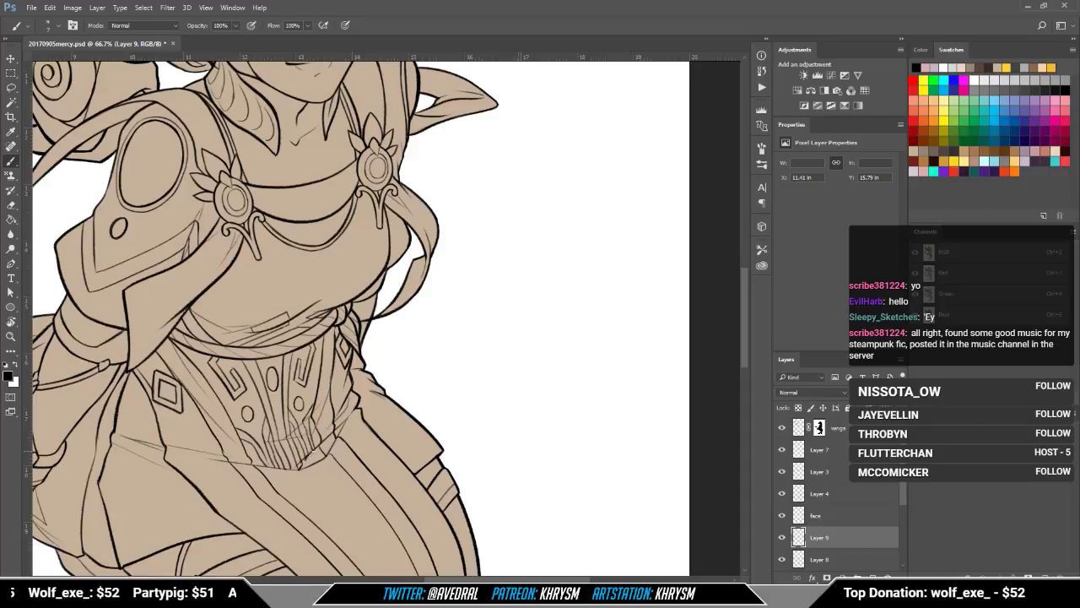
Step: Add short strokes along the lower-left edge of the waist panel near its tip and erase the excess line at the tip
key(r)
drag(305, 462, 403, 498)
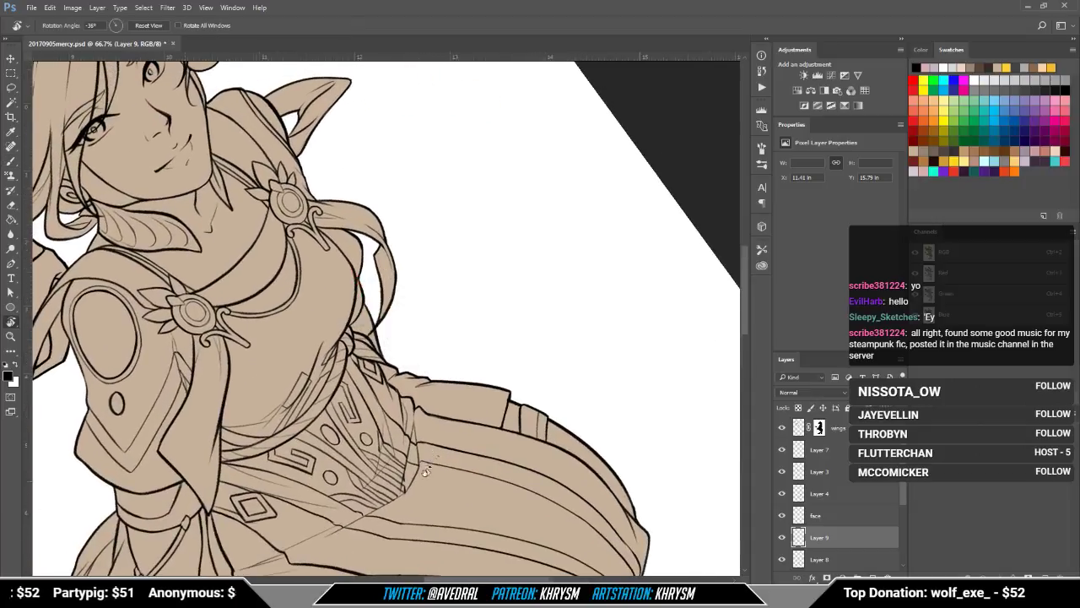
key(e)
key(b)
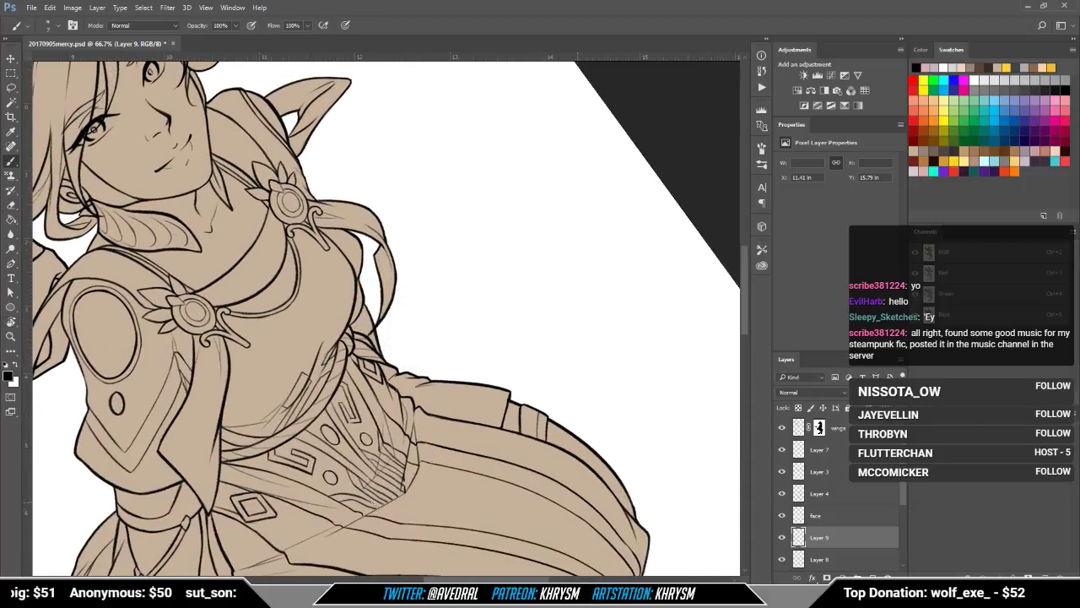
key(Escape)
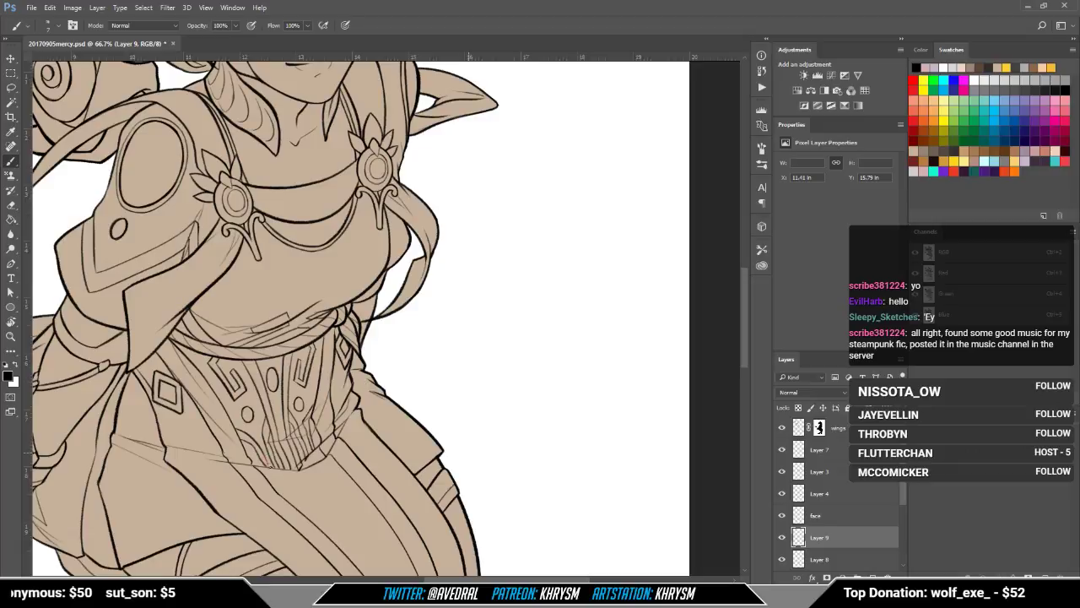
drag(262, 453, 276, 470)
key(e)
key(b)
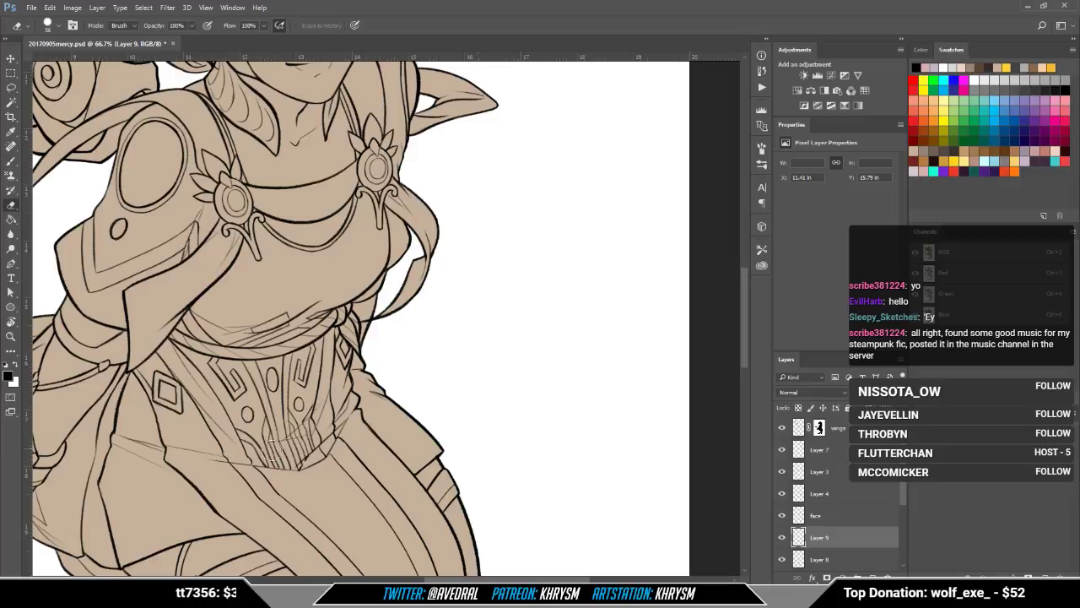
drag(276, 463, 291, 468)
key(e)
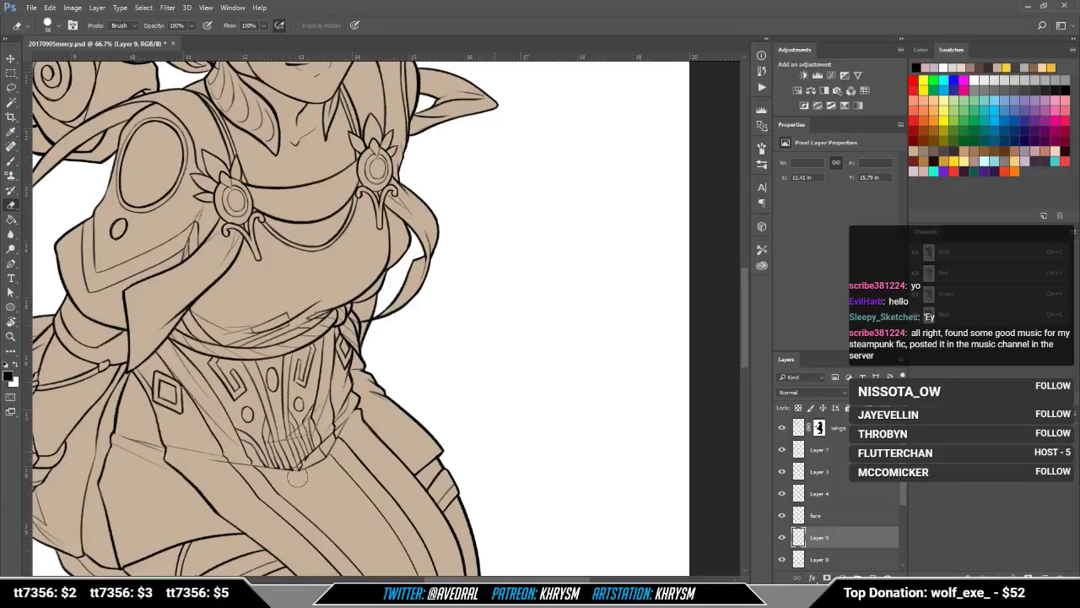
drag(295, 472, 294, 462)
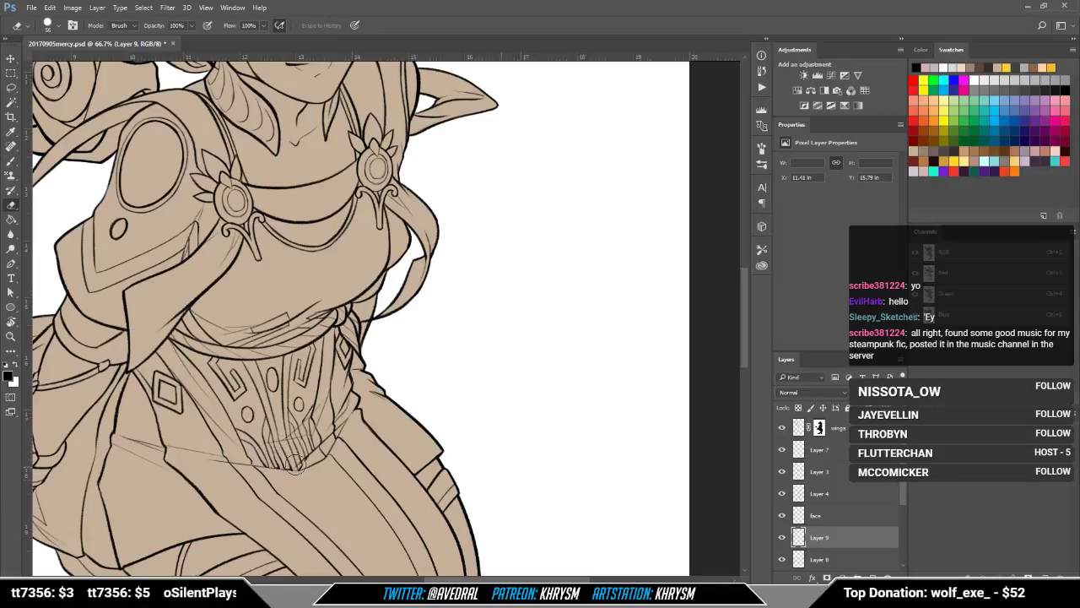
key(b)
Step: Touch up the narrow detail lines at the waist panel's lower tip with the Brush and Eraser, undoing one stroke
drag(400, 409, 437, 458)
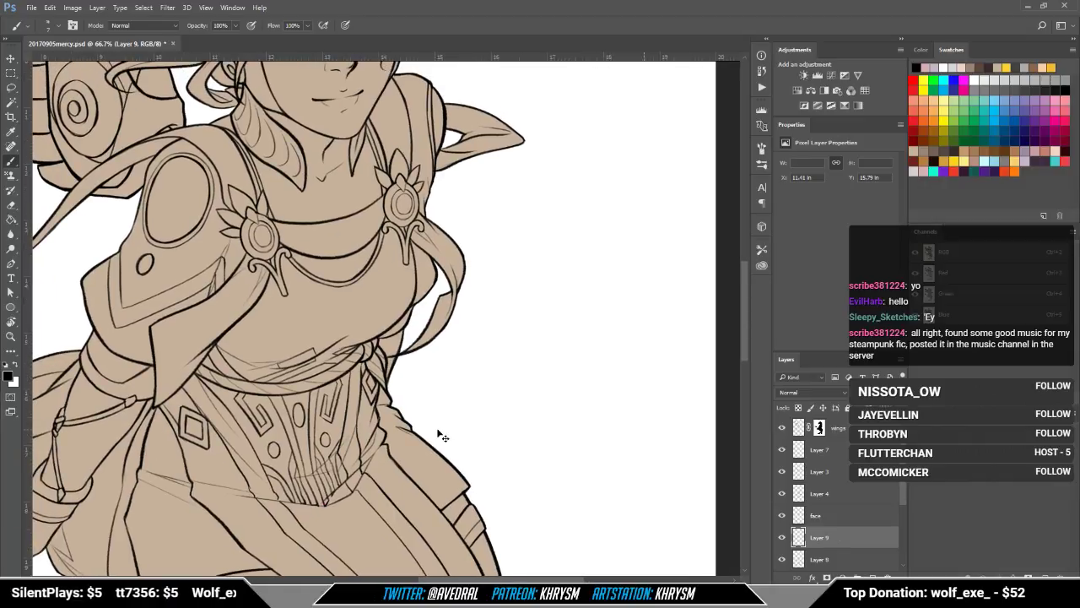
key(ctrl+z)
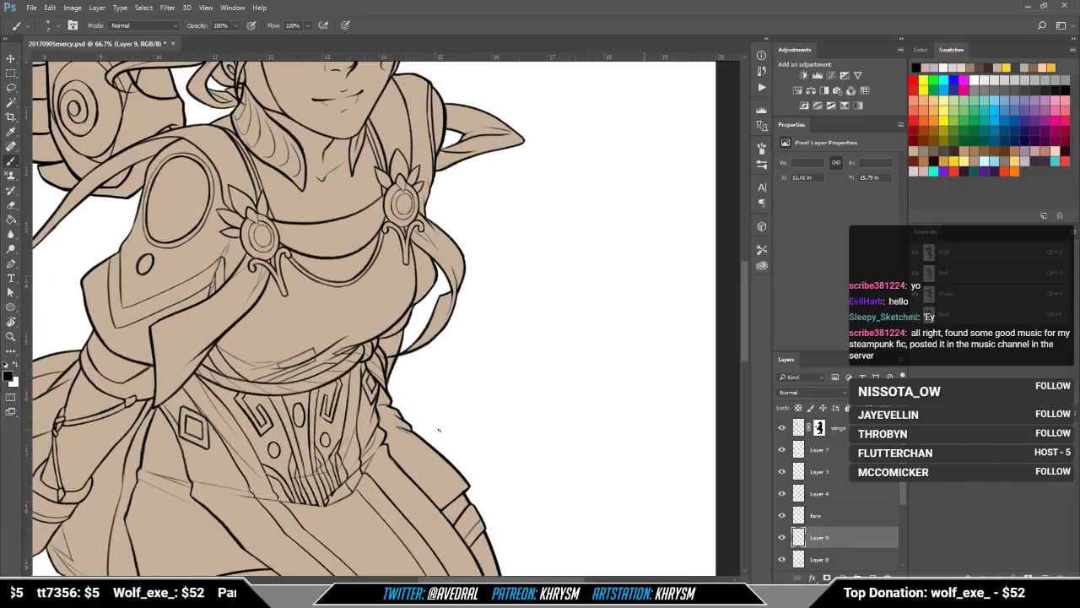
key(e)
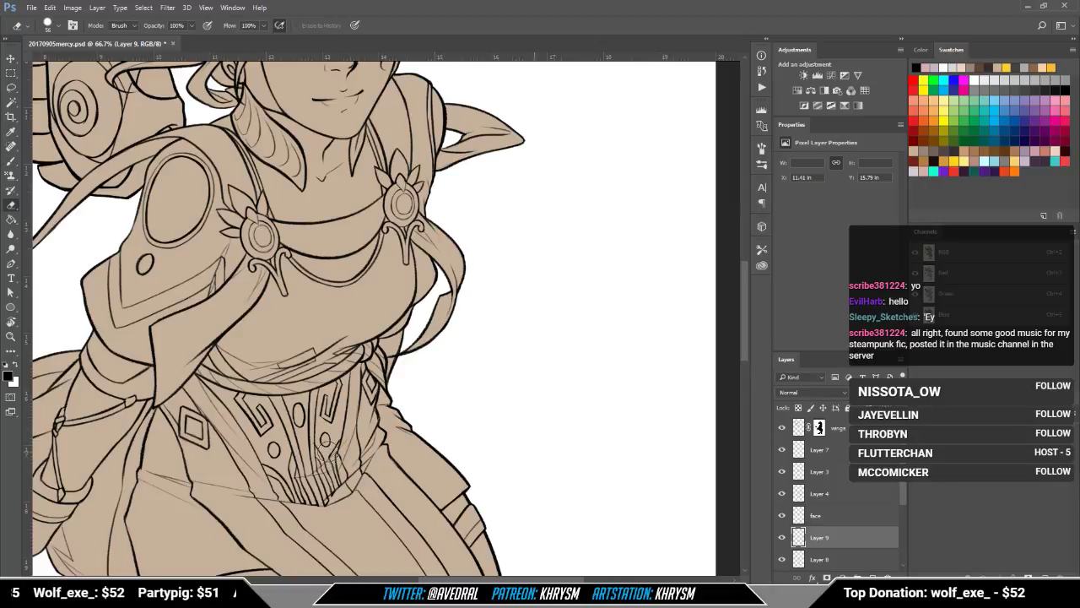
key(b)
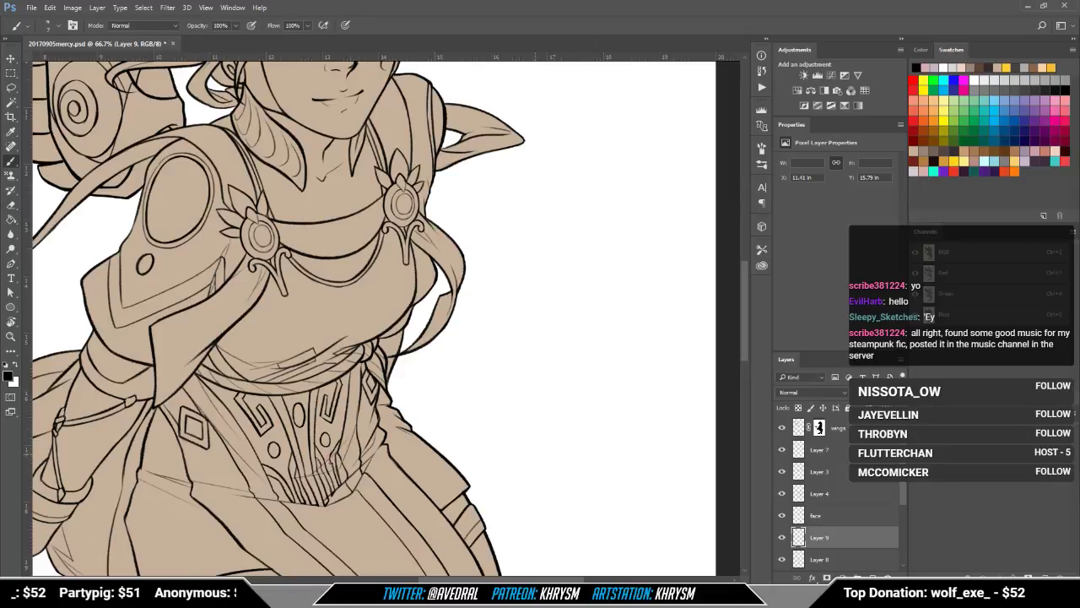
key(e)
key(b)
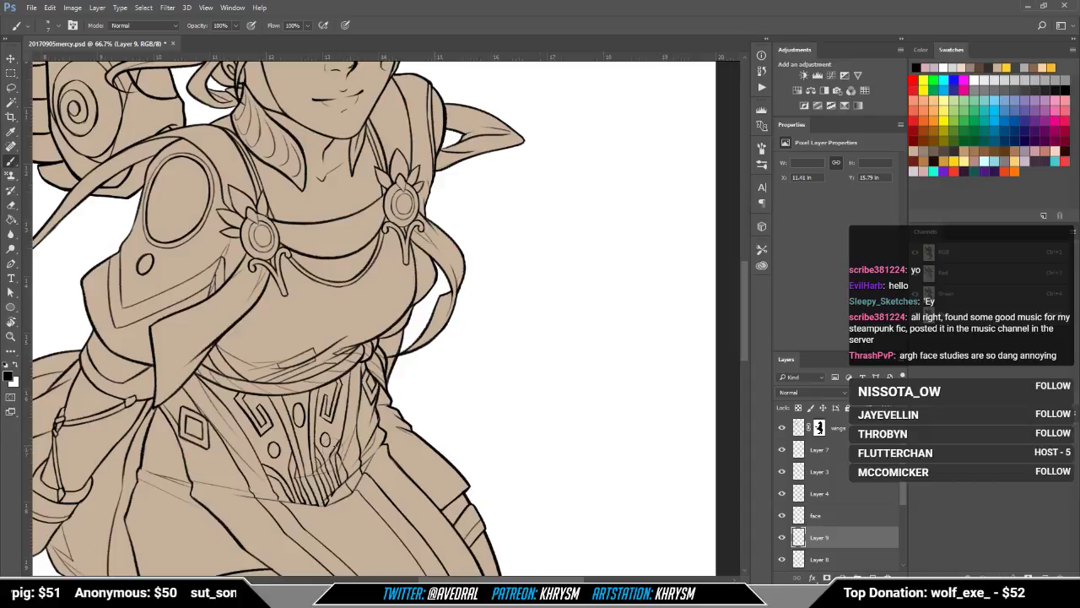
key(e)
key(b)
drag(371, 393, 365, 401)
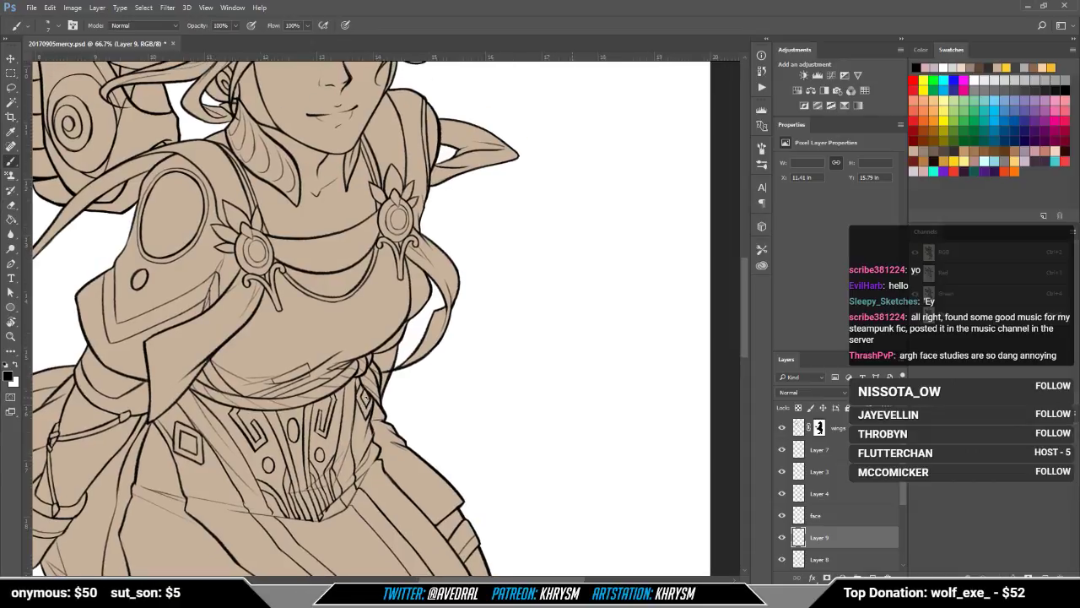
Step: Merge Layer 9 with the dress details down into Layer 8
scroll(365, 402, down, 4)
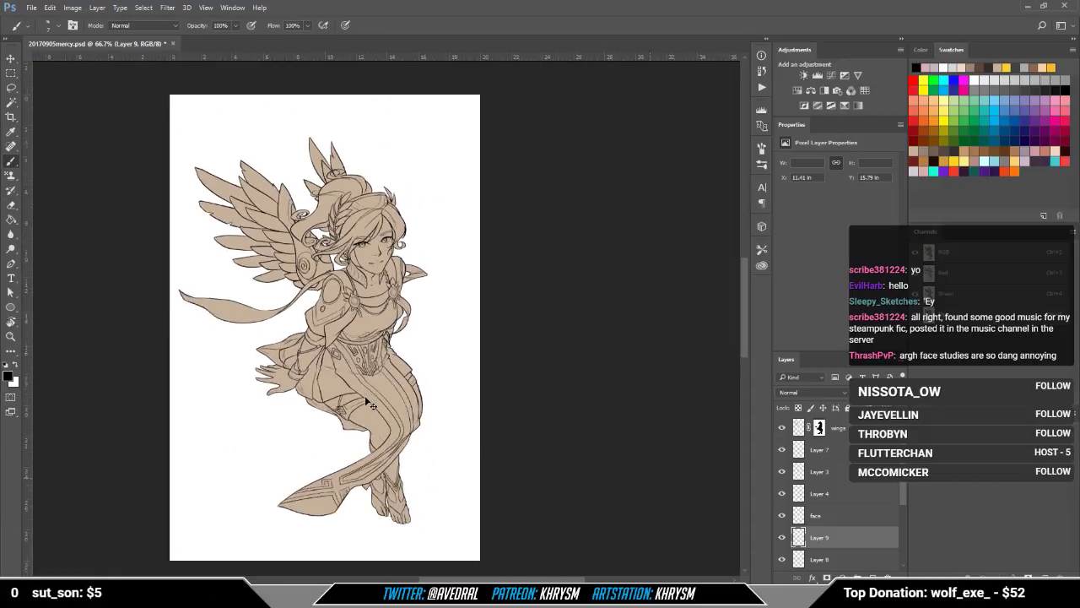
scroll(366, 401, up, 1)
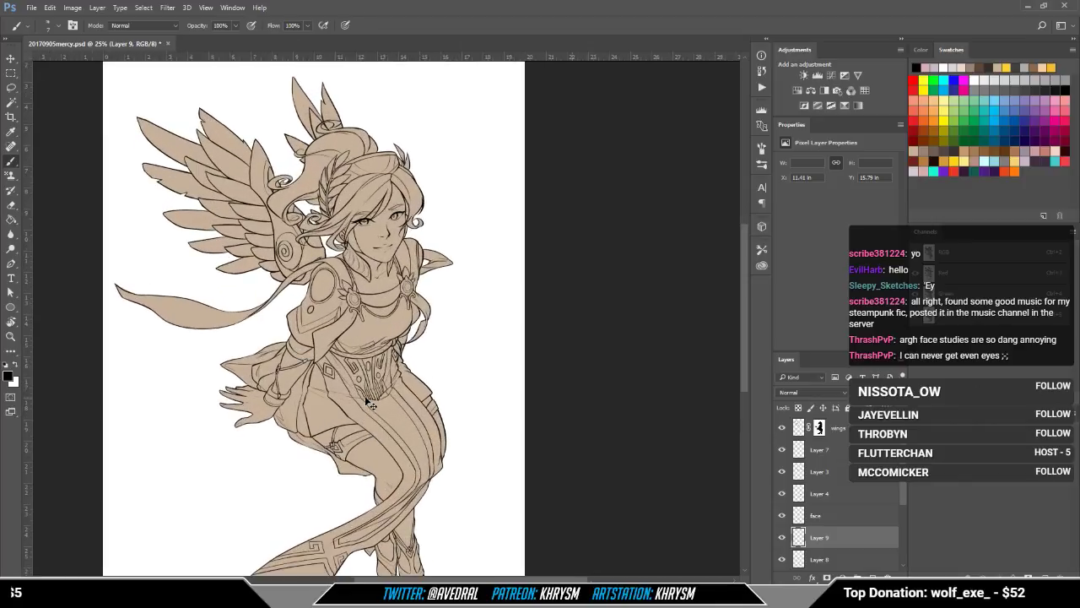
key(ctrl+e)
scroll(367, 402, down, 2)
scroll(366, 400, up, 1)
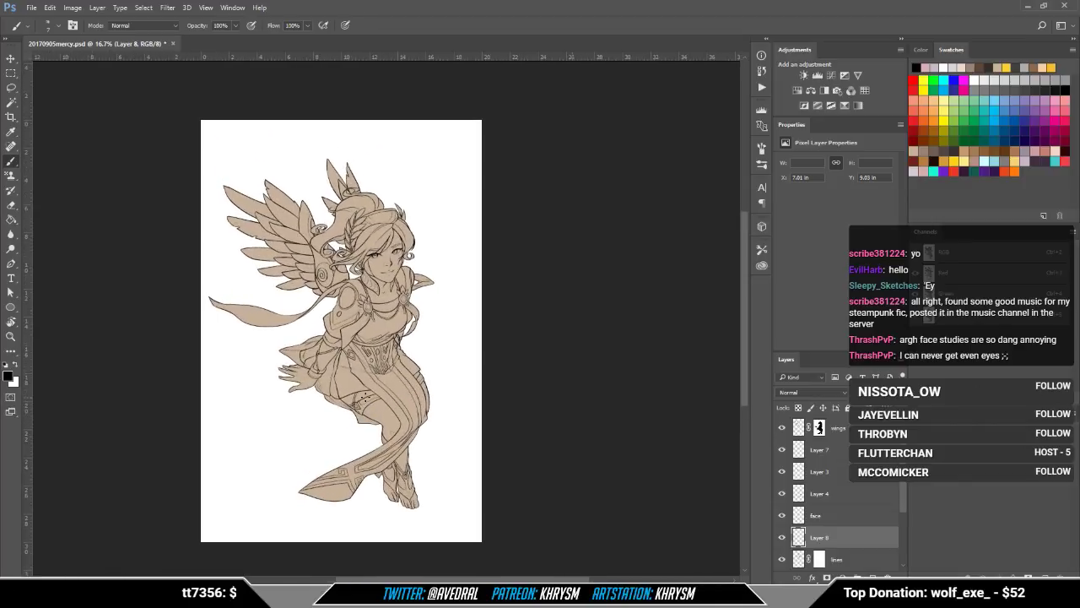
Step: Examine the merged line art on the torso, head and whole figure, and look through the lower part of the layer stack
drag(364, 397, 413, 397)
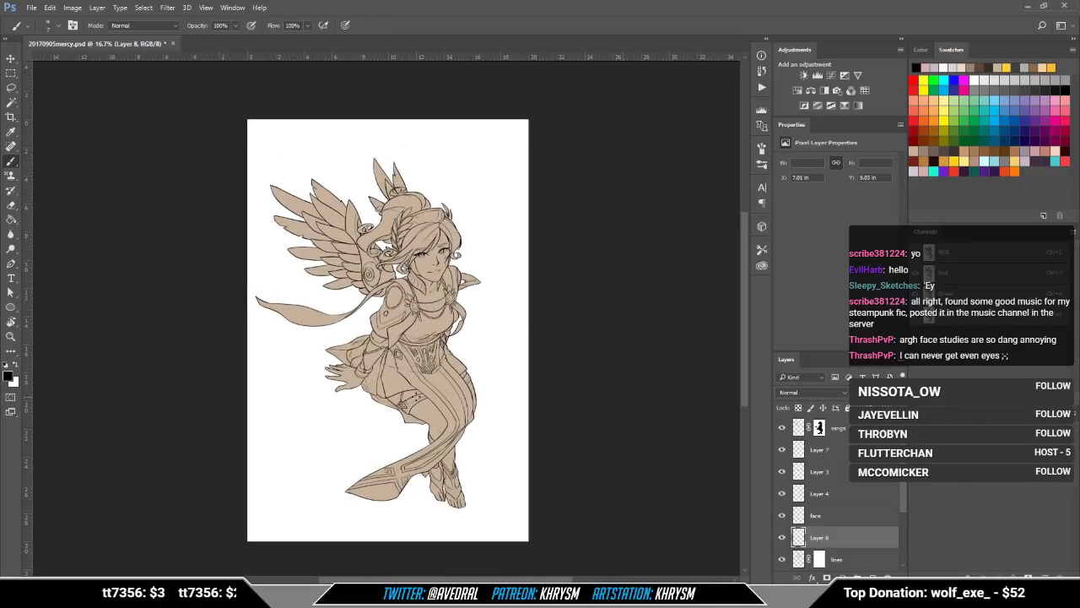
scroll(414, 397, up, 4)
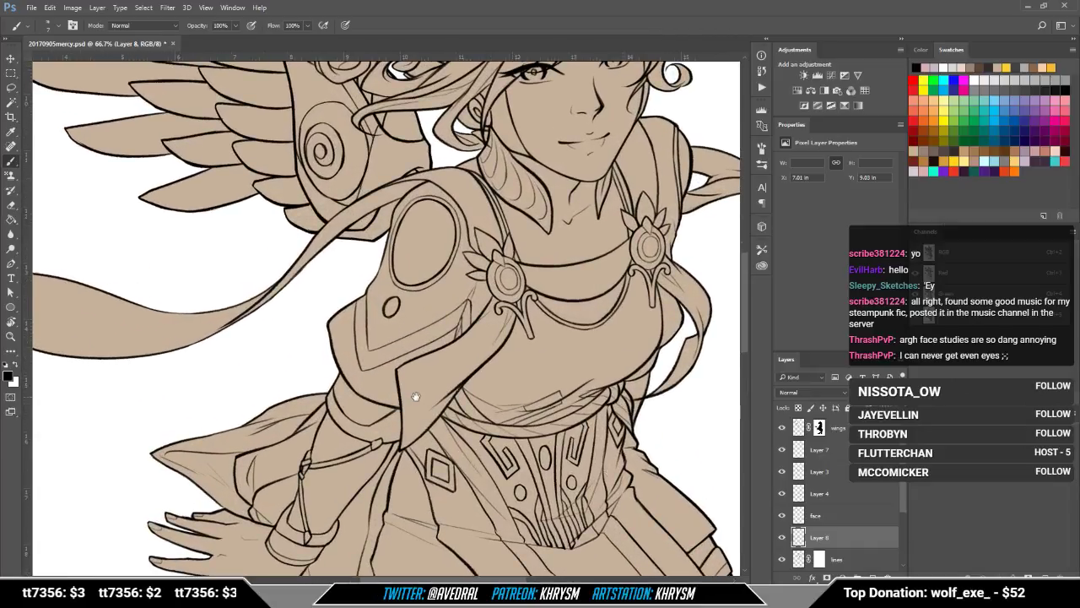
drag(415, 397, 291, 417)
key(e)
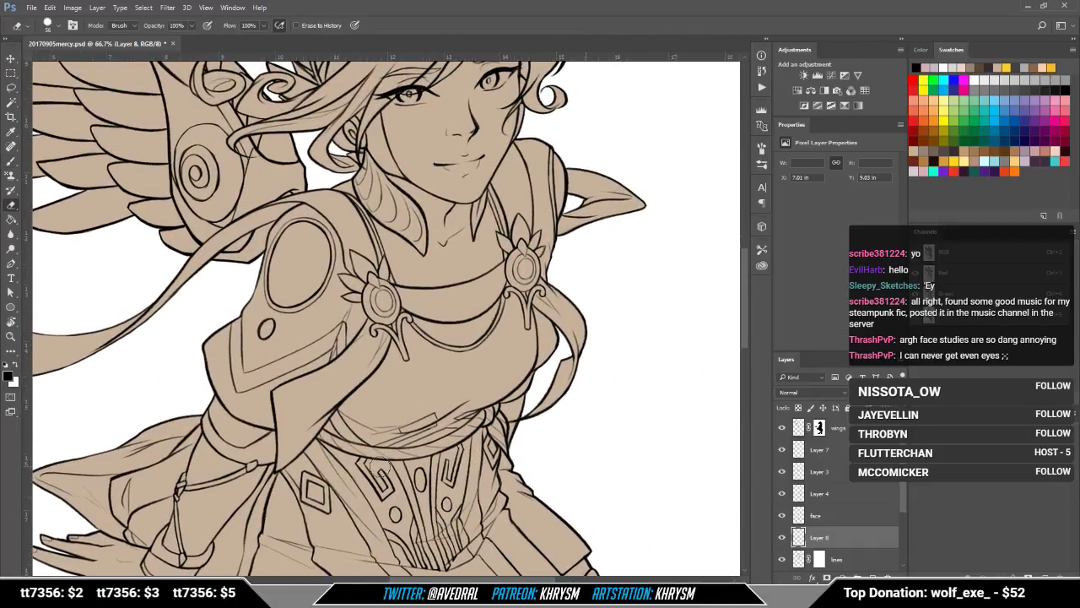
key(b)
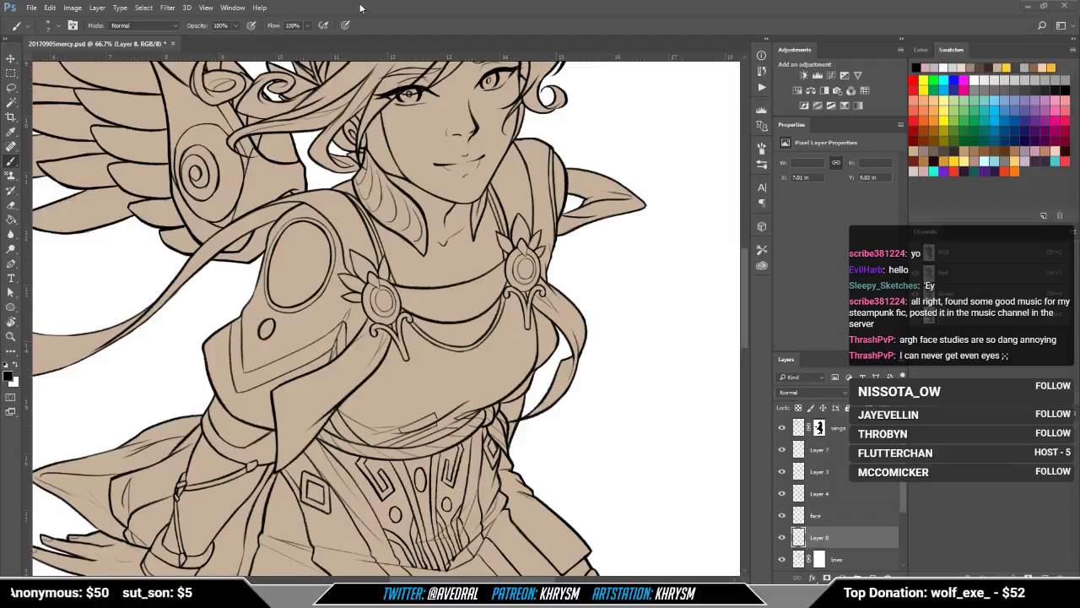
drag(328, 243, 357, 406)
drag(323, 276, 336, 437)
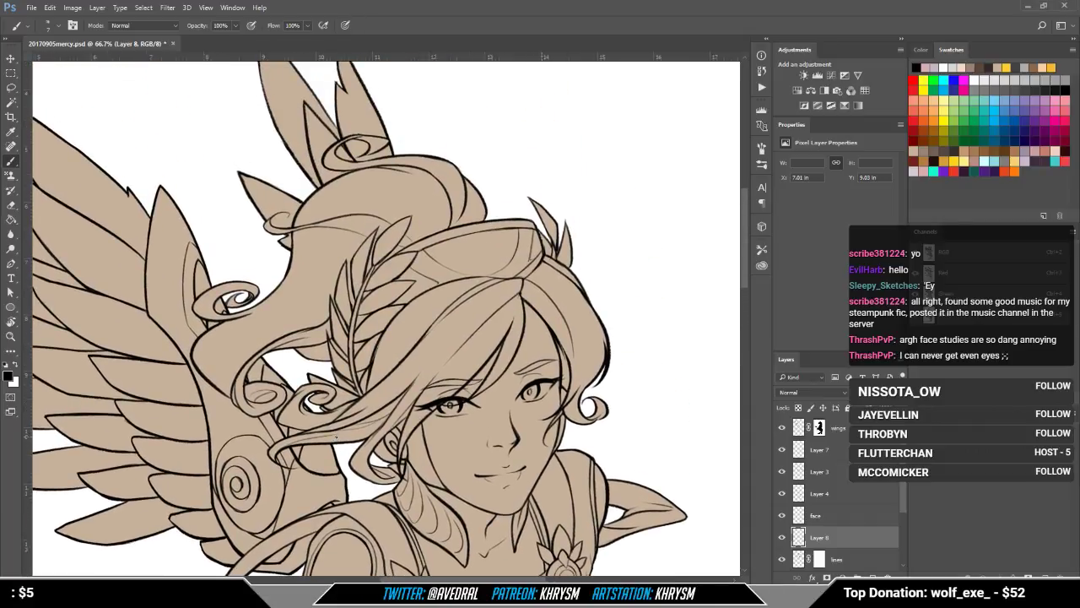
key(ctrl+minus)
key(ctrl+minus)
key(ctrl+minus)
key(ctrl+minus)
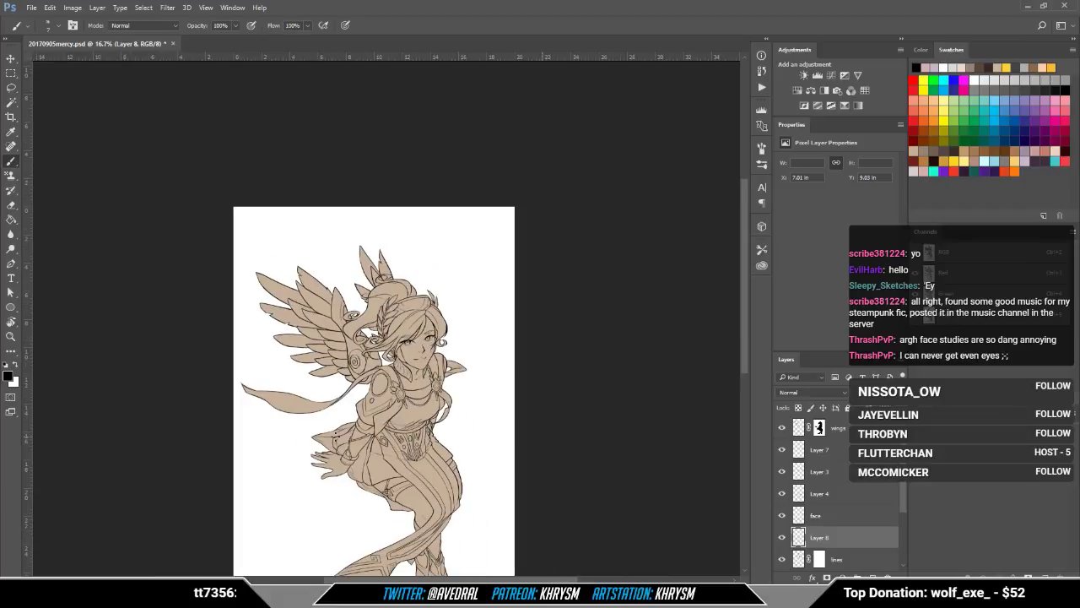
drag(399, 419, 413, 345)
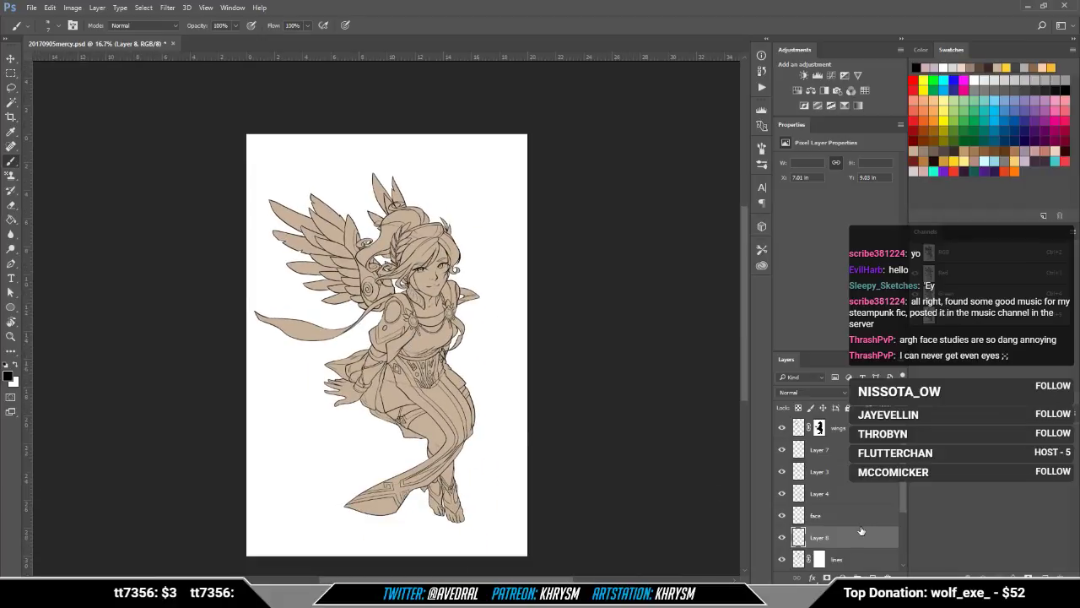
scroll(861, 530, down, 4)
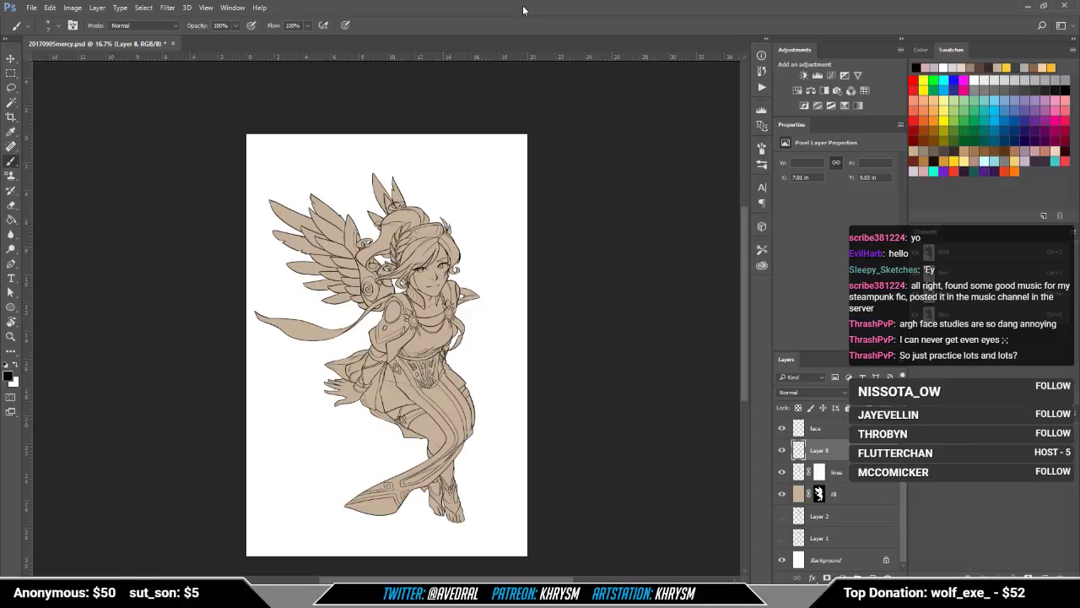
Step: Create a new document with the proposed settings and paste the copied character reference image into it
key(ctrl+n)
key(Return)
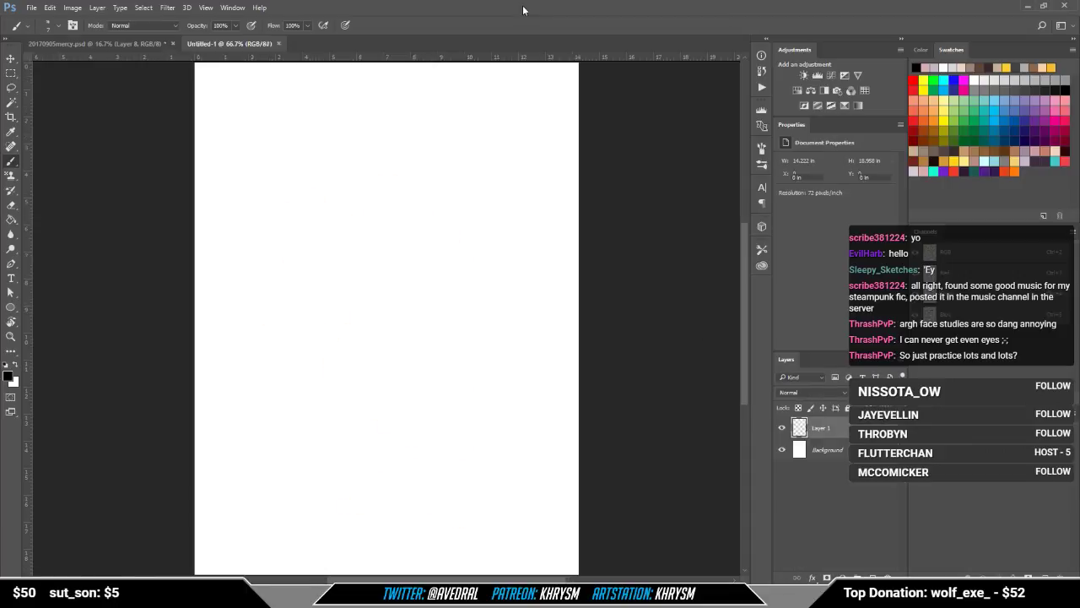
key(ctrl+v)
key(ctrl+1)
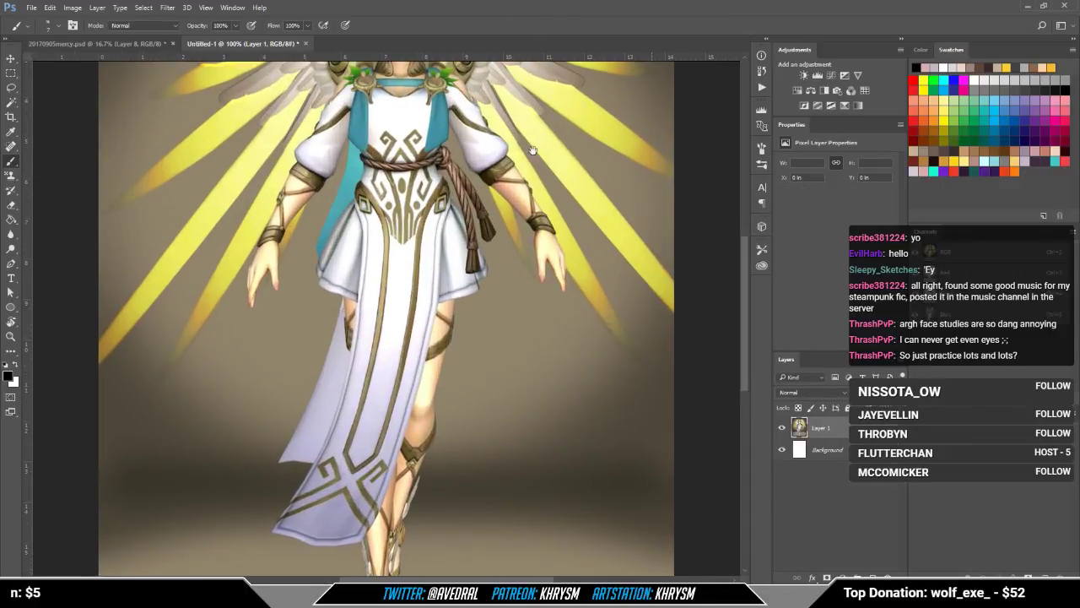
Step: Sample the skin tone from the reference character's forearm and swap it into the background colour, leaving white as foreground
drag(532, 150, 547, 477)
key(g)
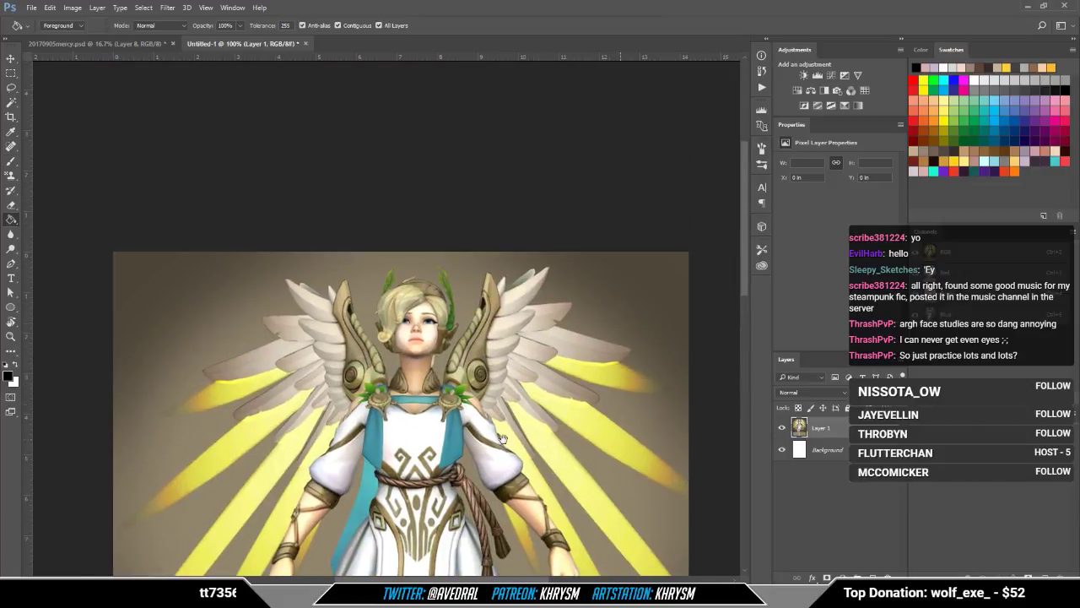
drag(501, 439, 471, 338)
key(b)
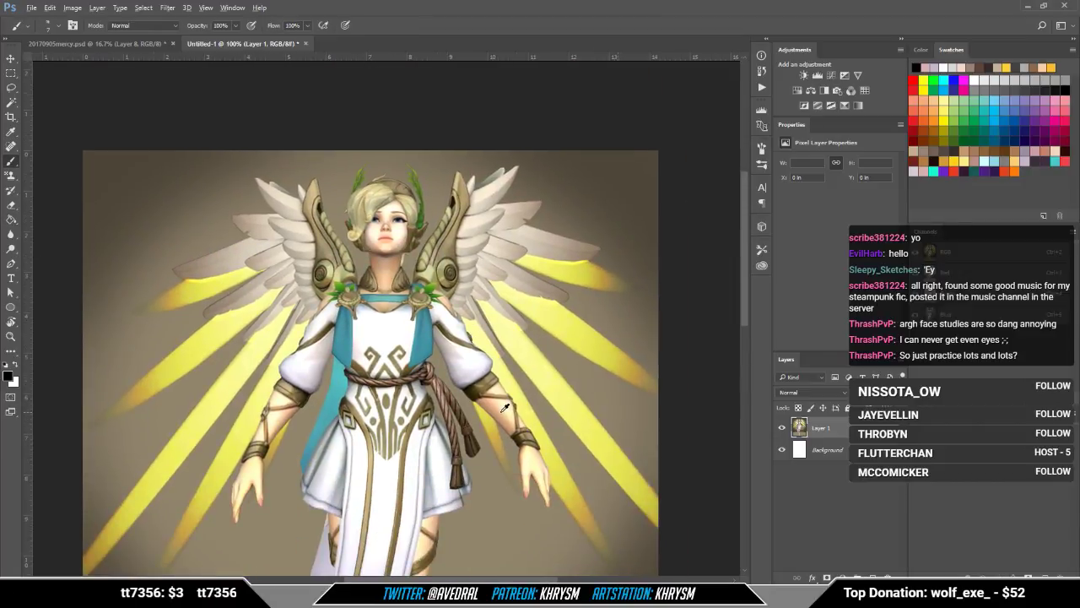
alt+click(505, 408)
key(x)
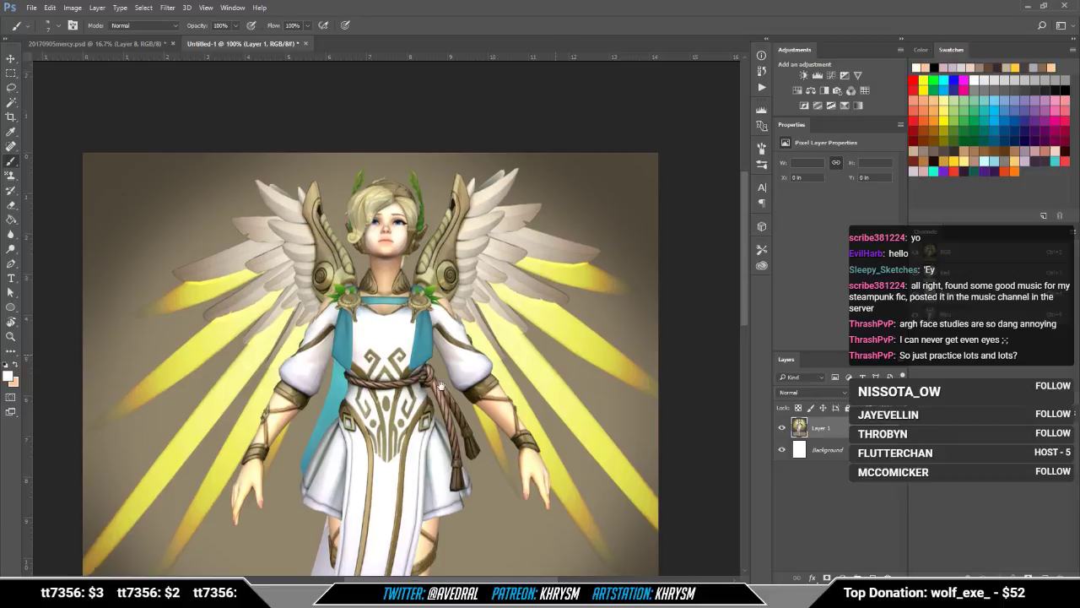
Step: Sample the pale off-white of the reference character's dress sleeve as the foreground colour and return to the 20170905mercy.psd drawing
drag(435, 352, 470, 366)
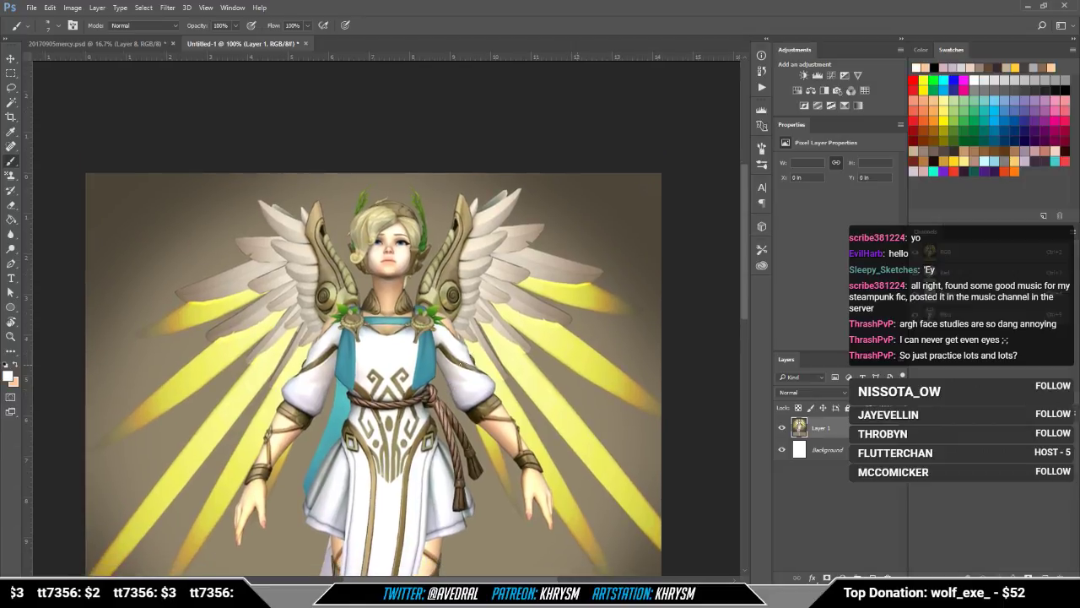
alt+click(461, 371)
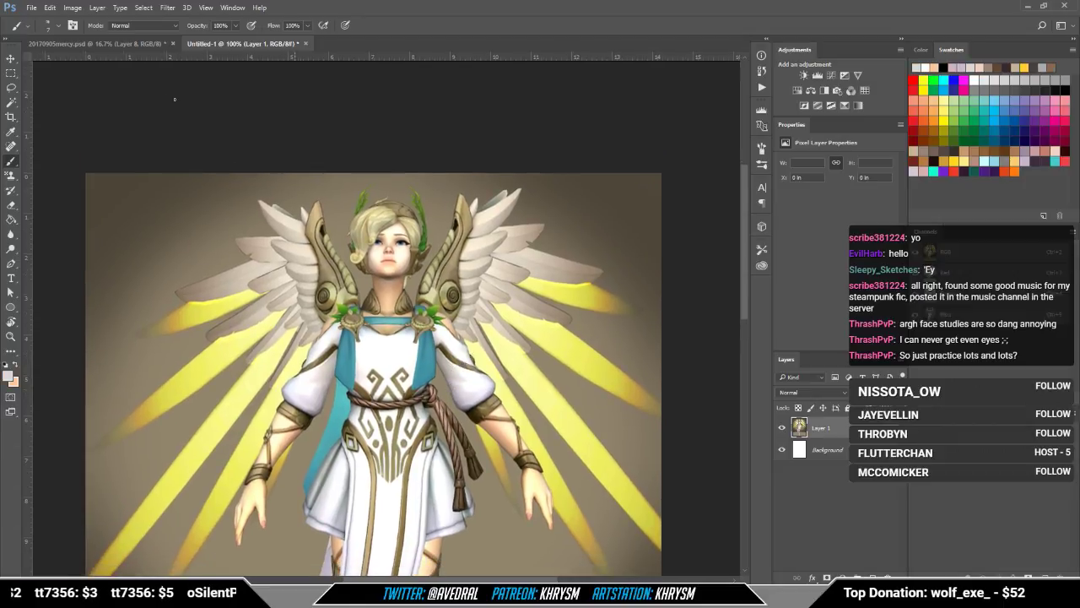
click(138, 43)
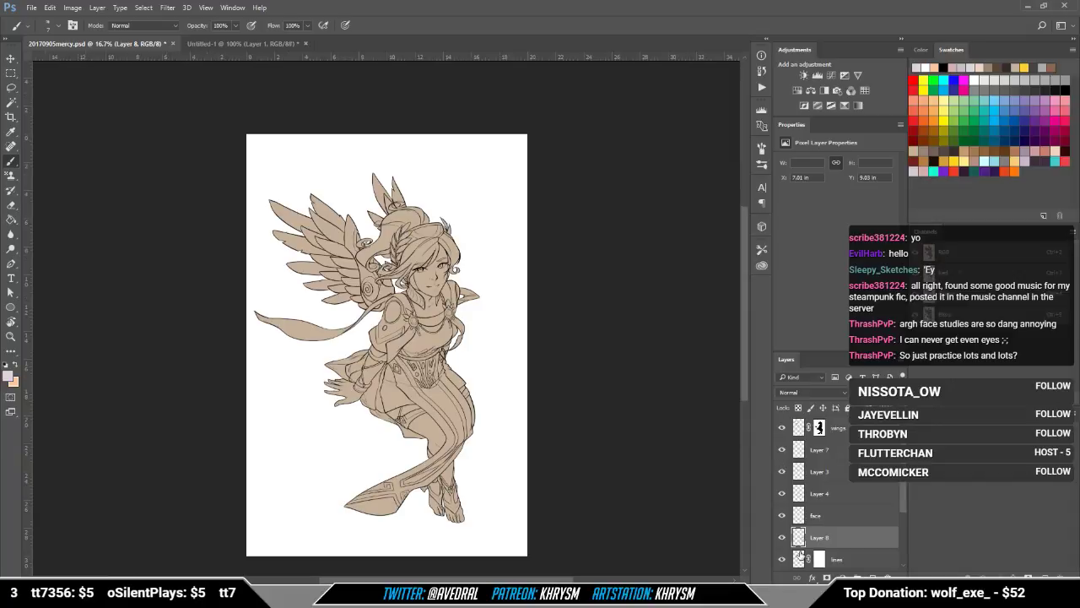
Step: Select the fill layer, try a full-opacity Paint Bucket fill with the sampled skin tone, and undo it
scroll(810, 523, down, 3)
click(842, 498)
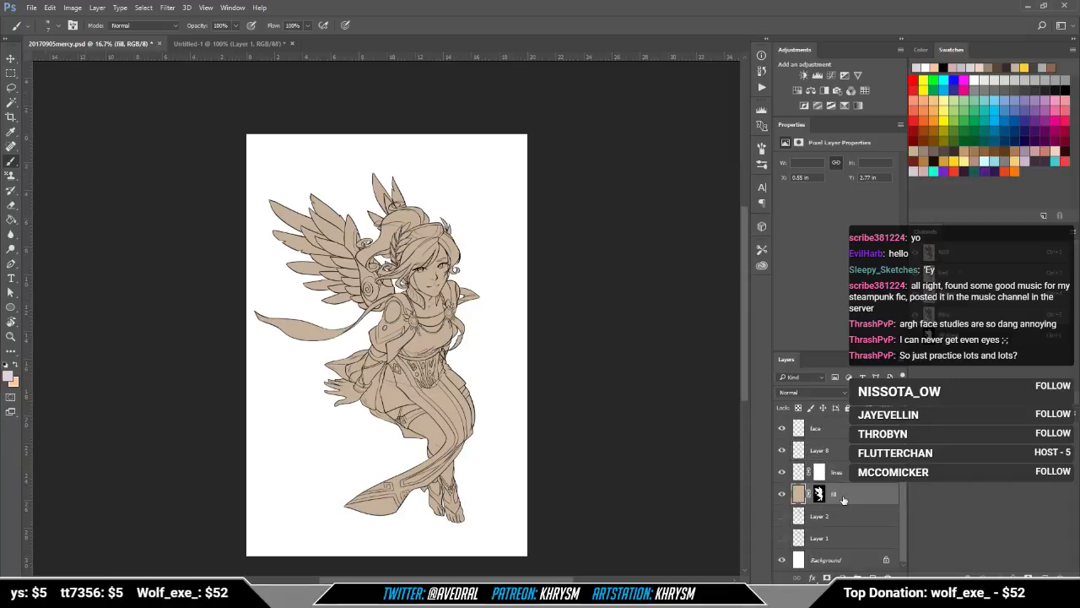
key(x)
key(g)
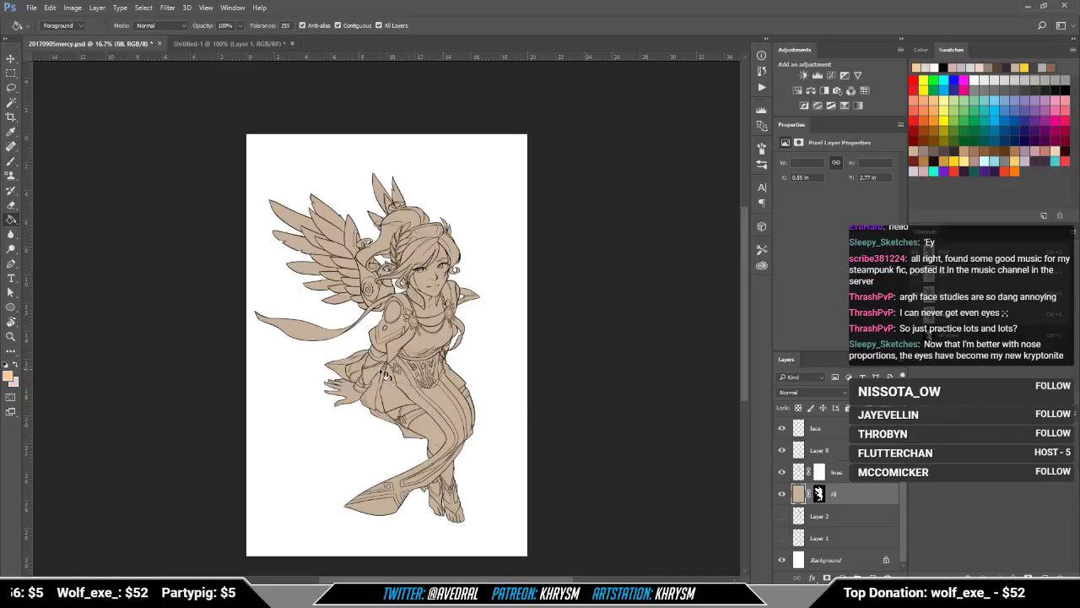
click(382, 374)
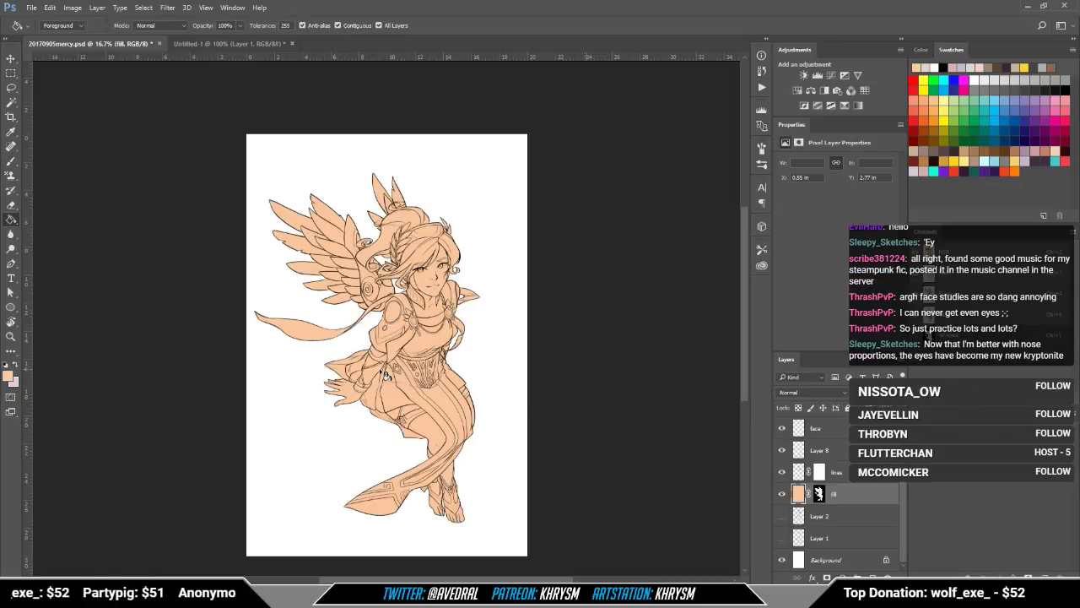
key(ctrl+z)
Step: Fill the figure's base on the fill layer with the skin tone at 50% opacity, and restore the Paint Bucket to full opacity
click(262, 44)
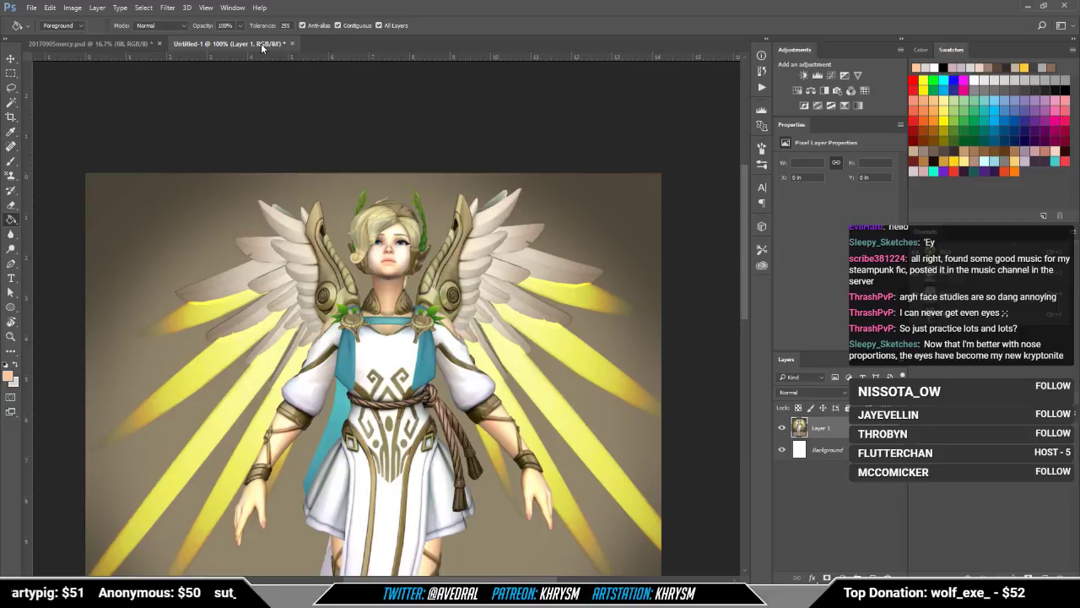
click(126, 44)
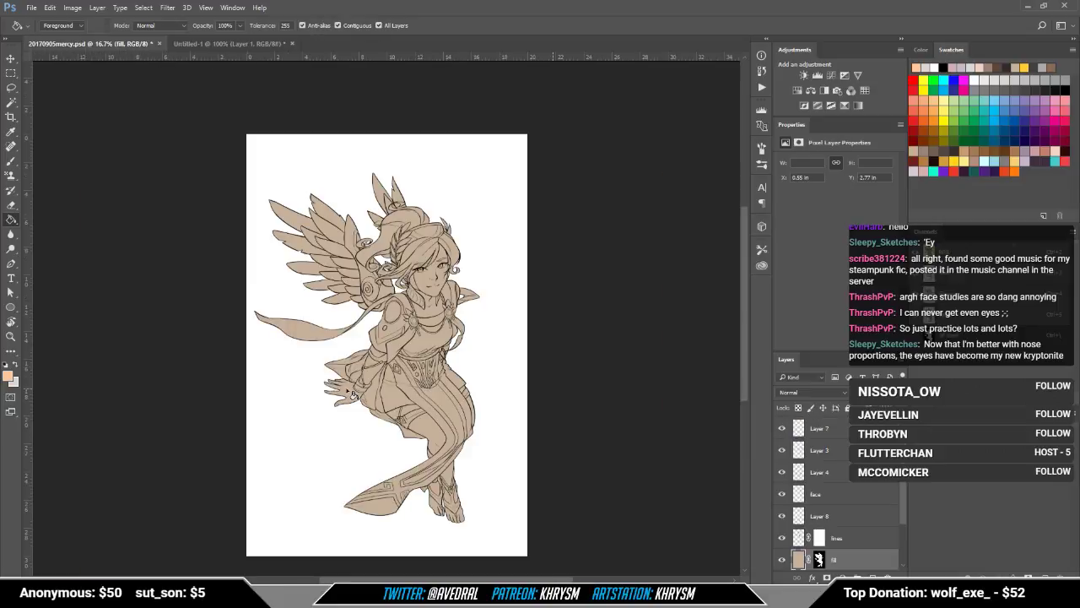
key(5)
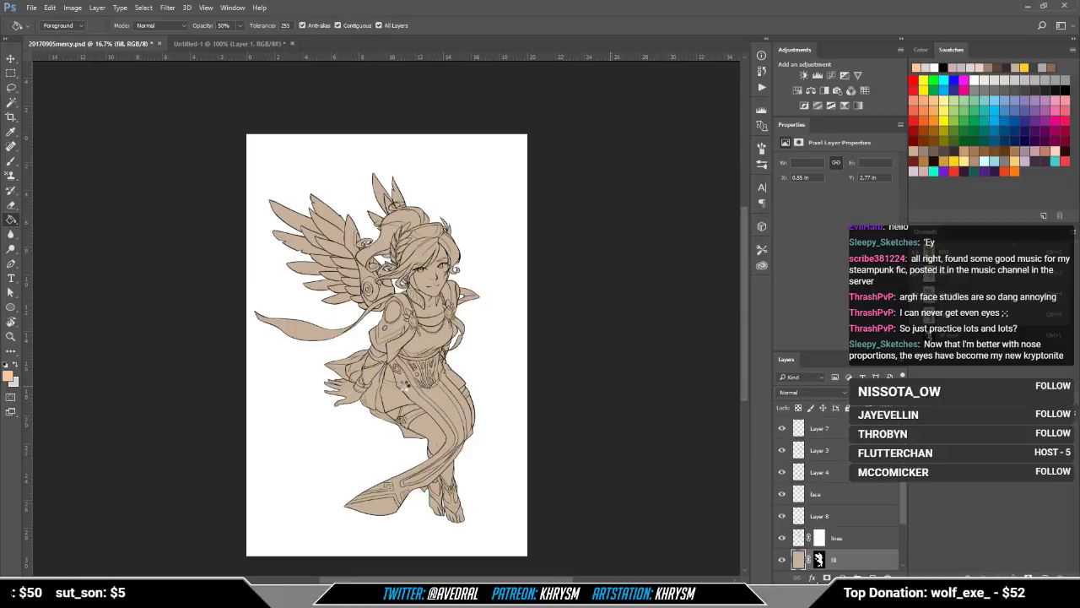
click(408, 390)
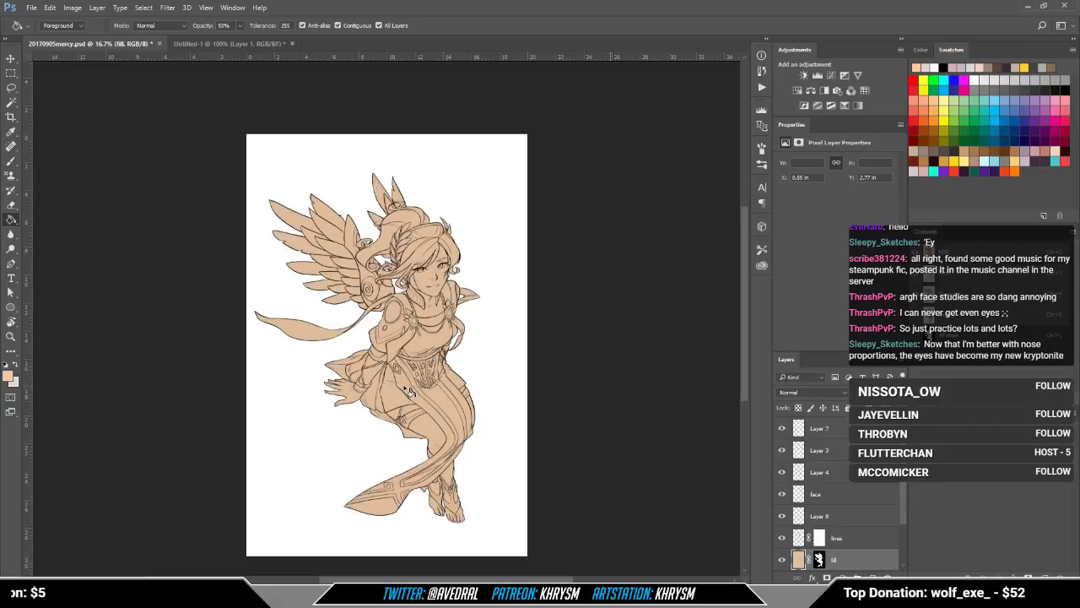
key(0)
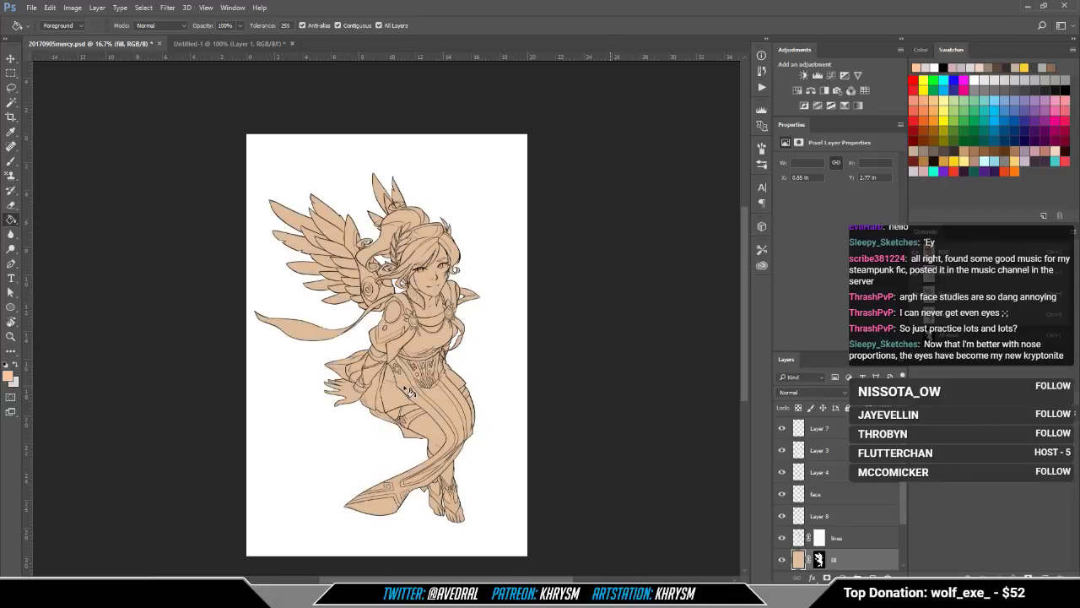
Step: Create a new layer named white directly above the fill layer and clipped to it, with off-white as the foreground colour
double_click(848, 562)
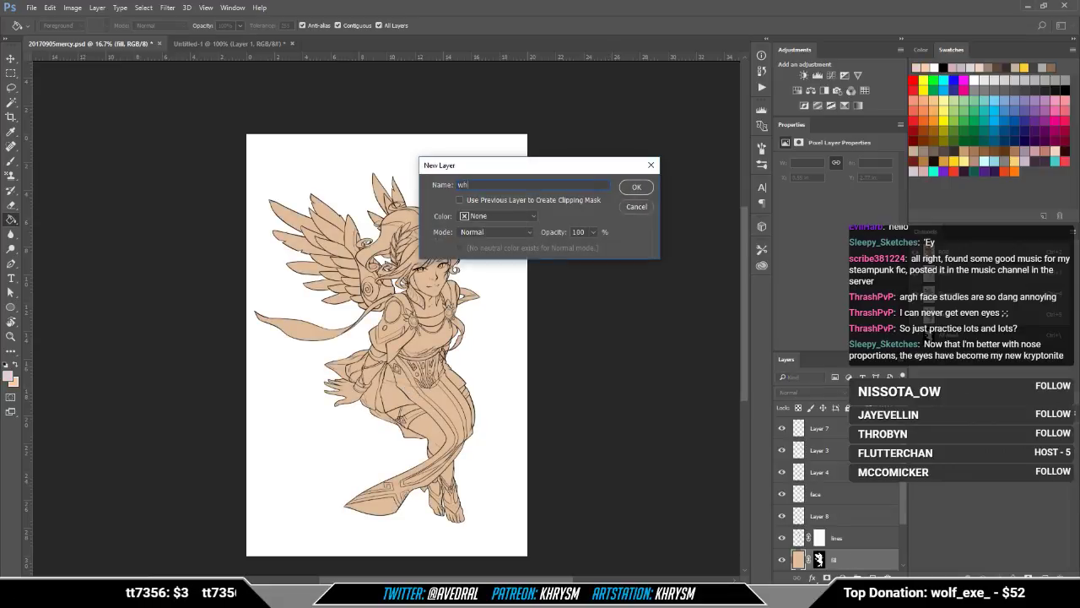
text(white)
key(Return)
key(ctrl+plus)
key(ctrl+plus)
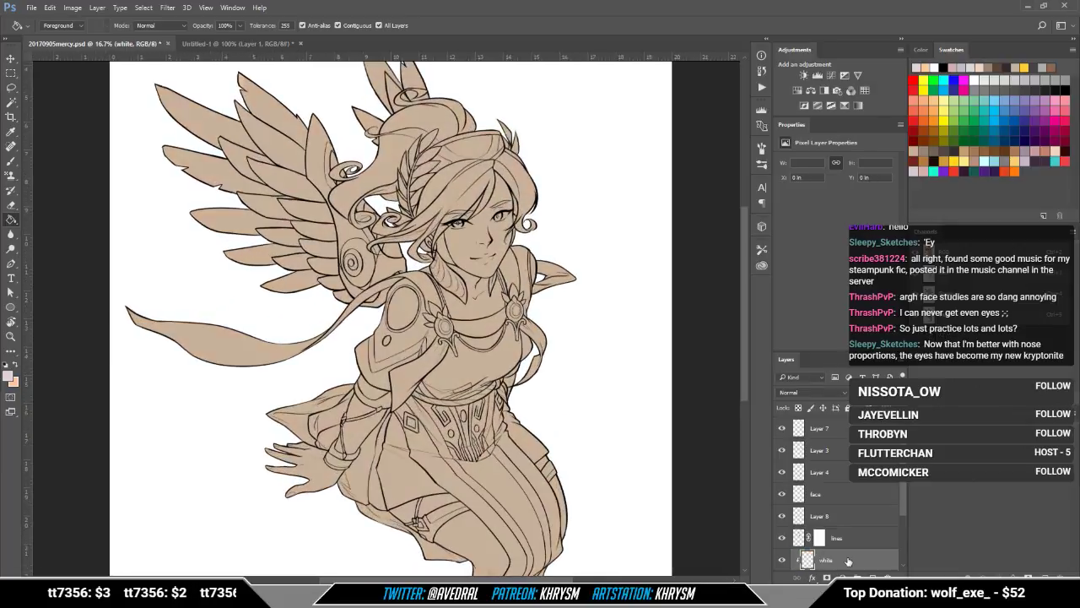
drag(484, 435, 456, 427)
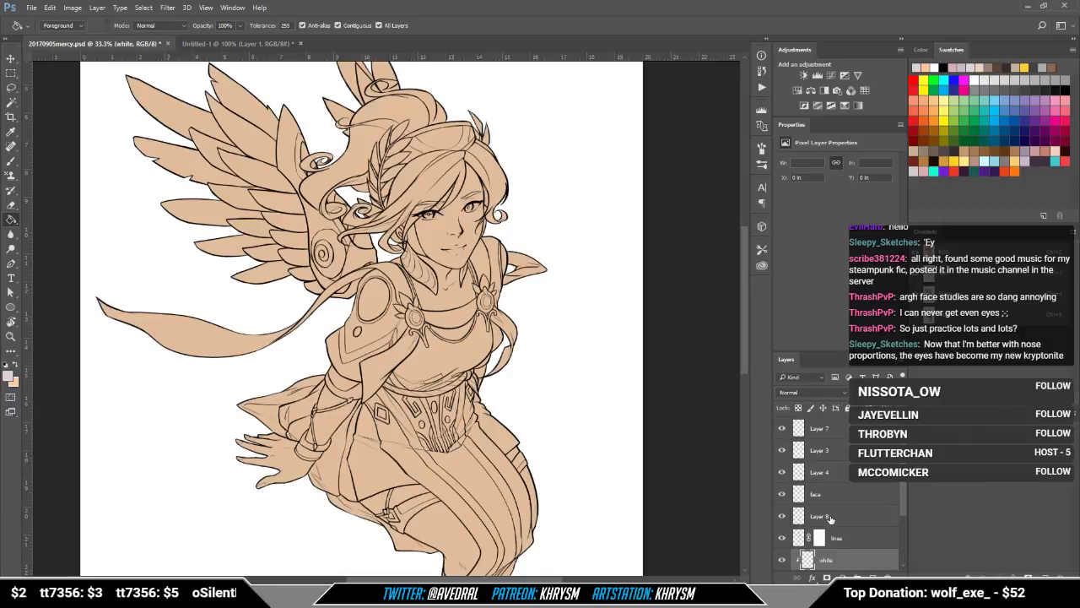
Step: Try to select the near shoulder sleeve with its trim and the chest of the dress with the Magic Wand
scroll(831, 520, up, 1)
click(780, 495)
click(780, 495)
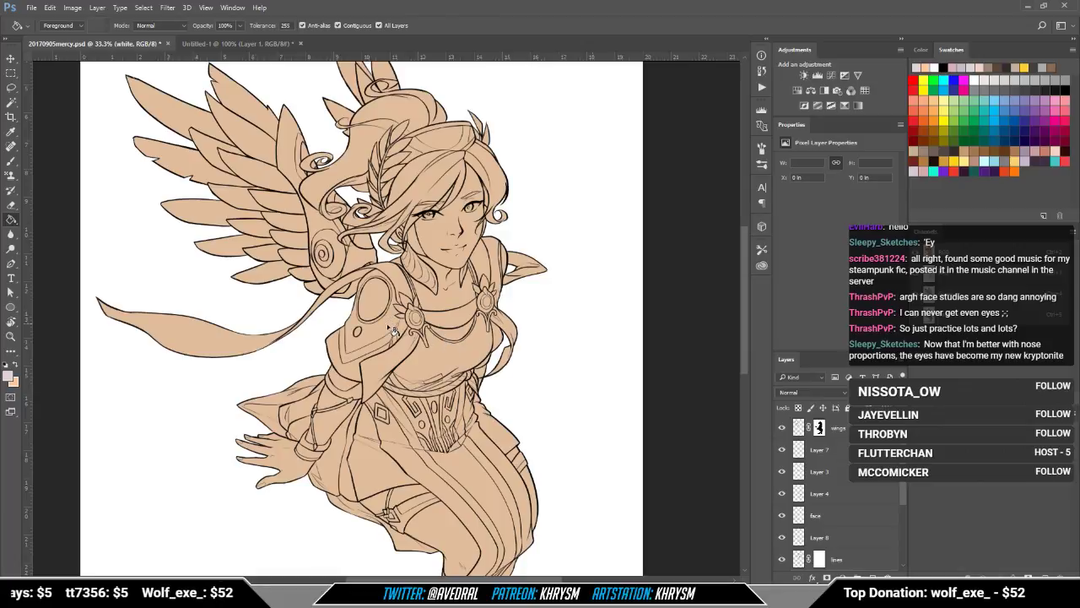
key(w)
scroll(839, 507, down, 4)
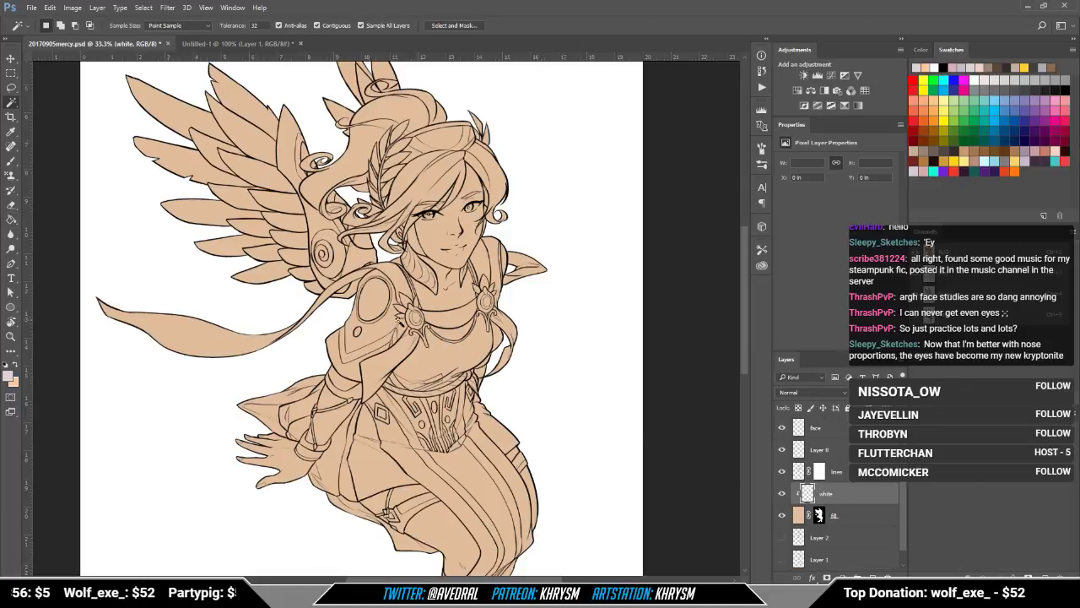
click(391, 327)
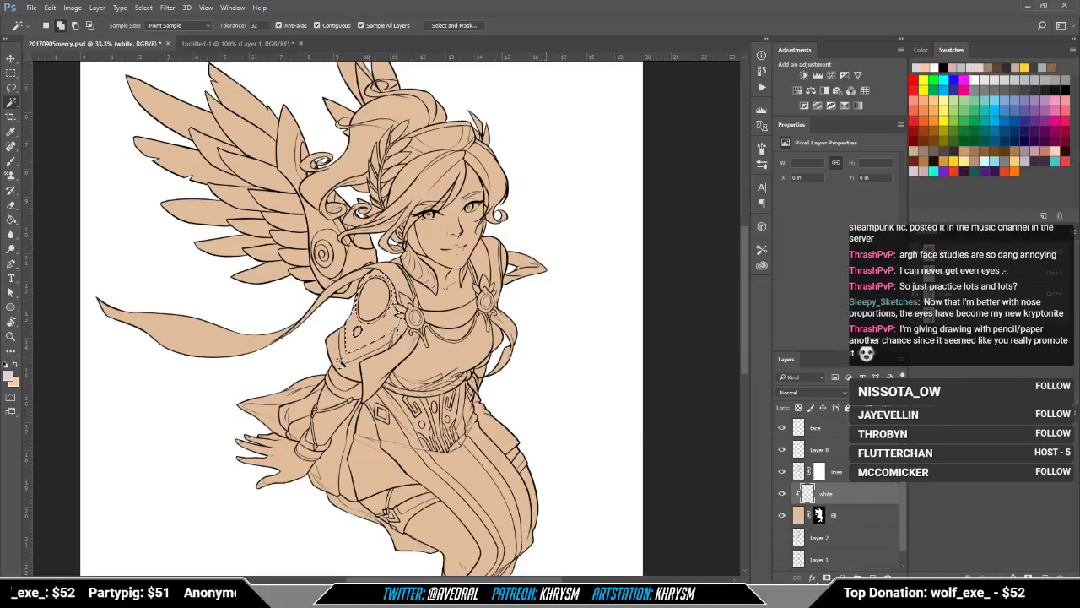
shift+click(366, 354)
shift+click(428, 360)
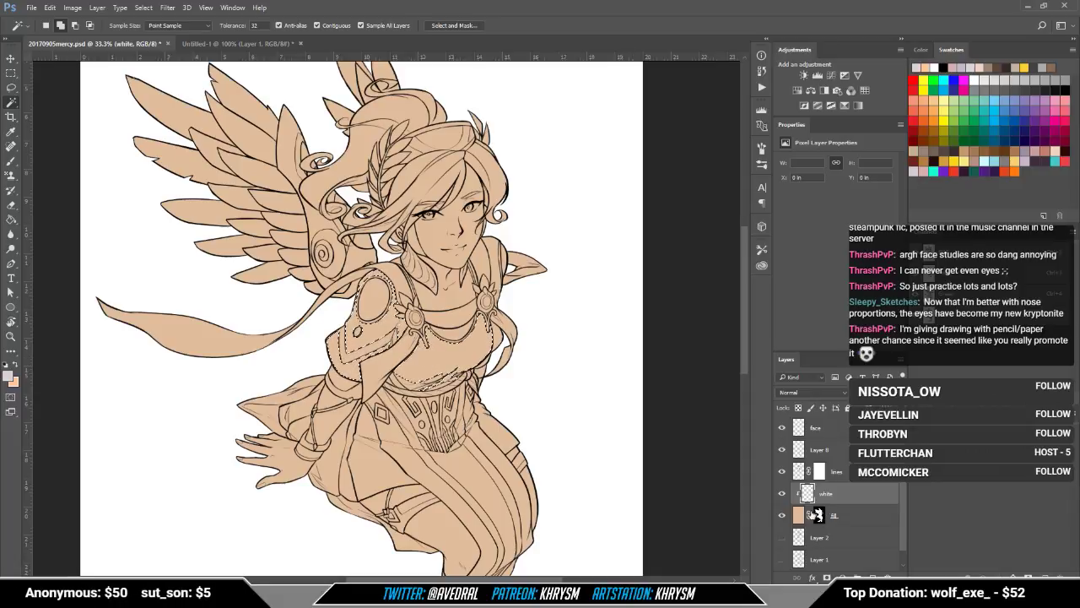
Step: Try adding the waist and front skirt areas around the corset ornaments to the selection, and drop the whole selection
scroll(472, 375, down, 2)
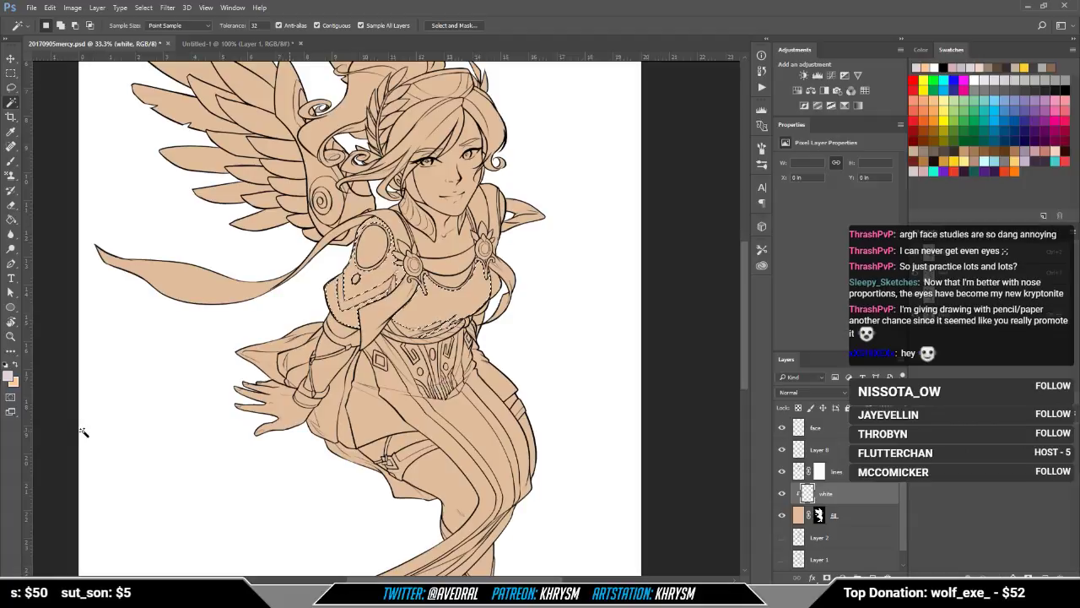
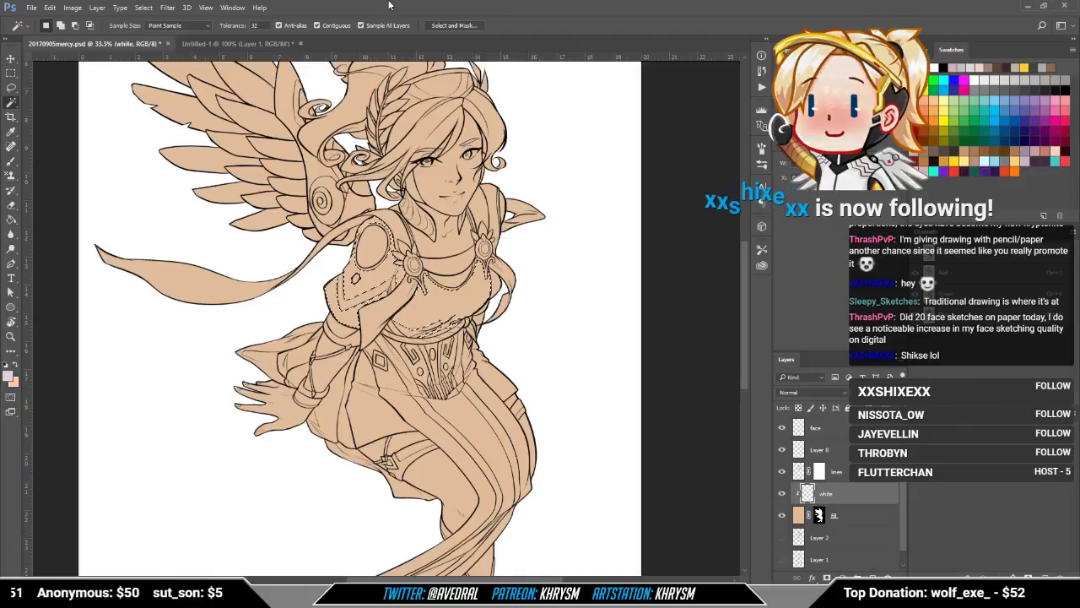
drag(401, 185, 374, 302)
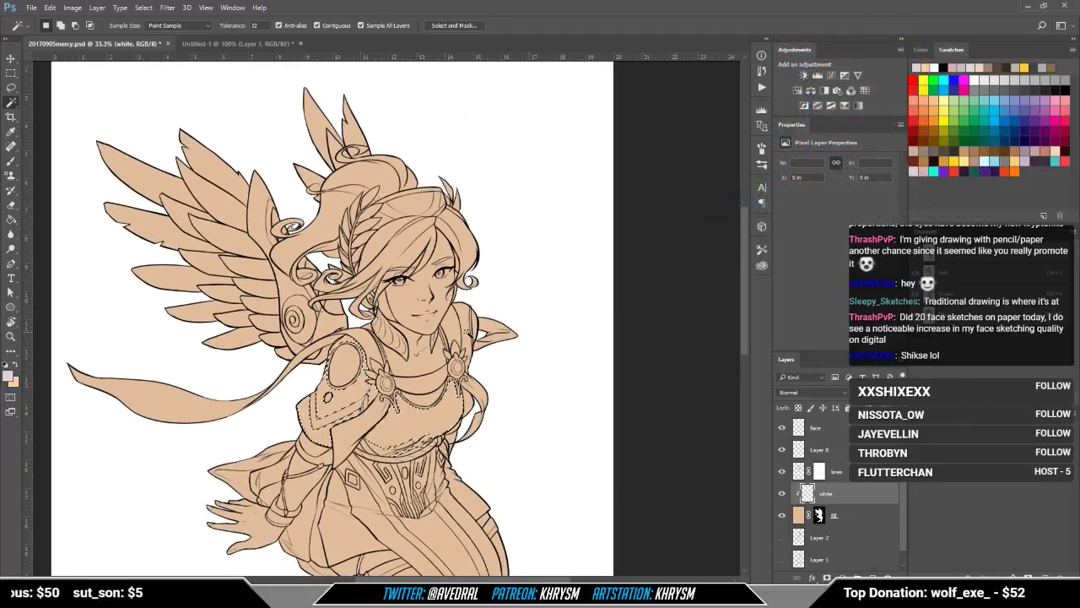
scroll(465, 330, down, 2)
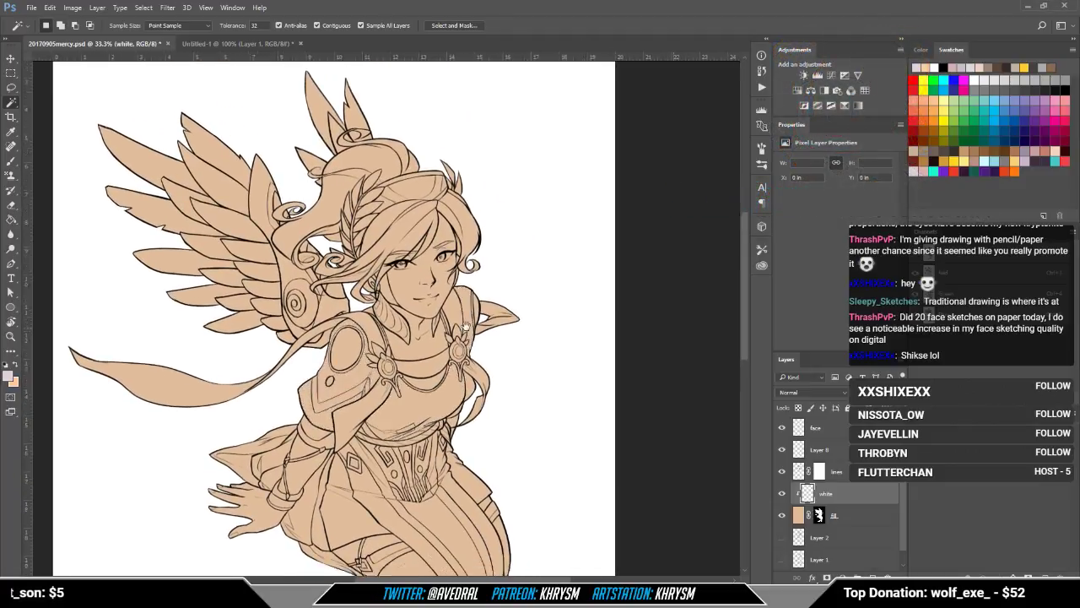
scroll(466, 327, up, 2)
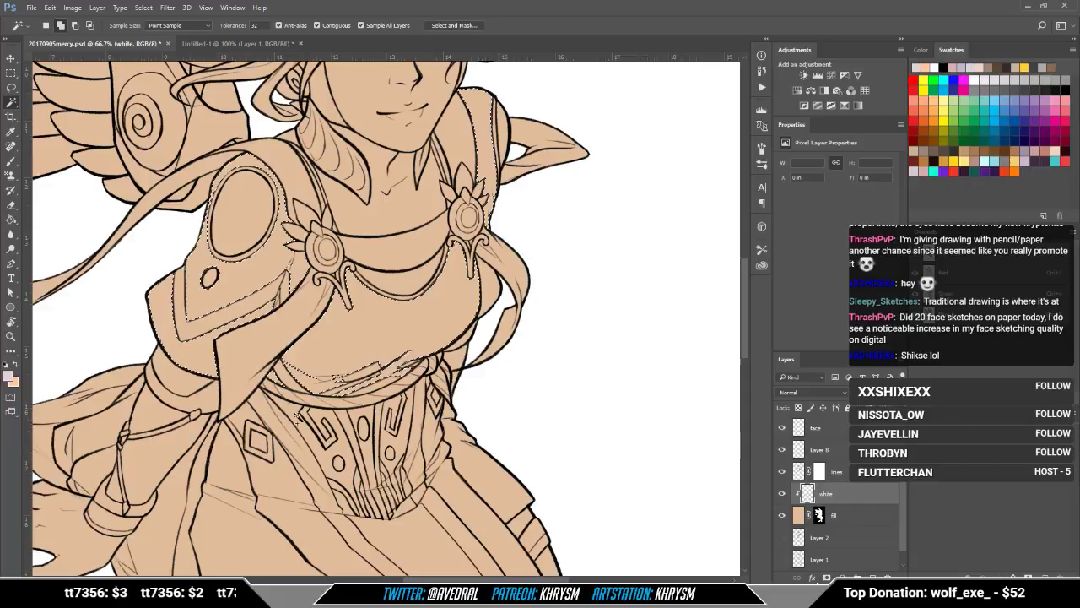
click(311, 450)
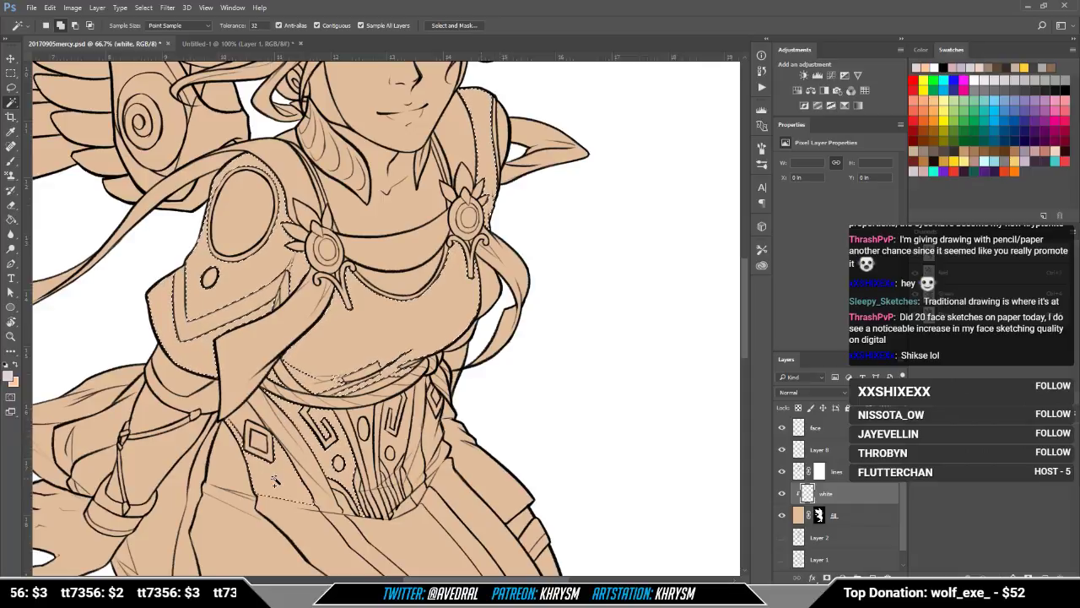
shift+click(289, 471)
drag(353, 544, 281, 426)
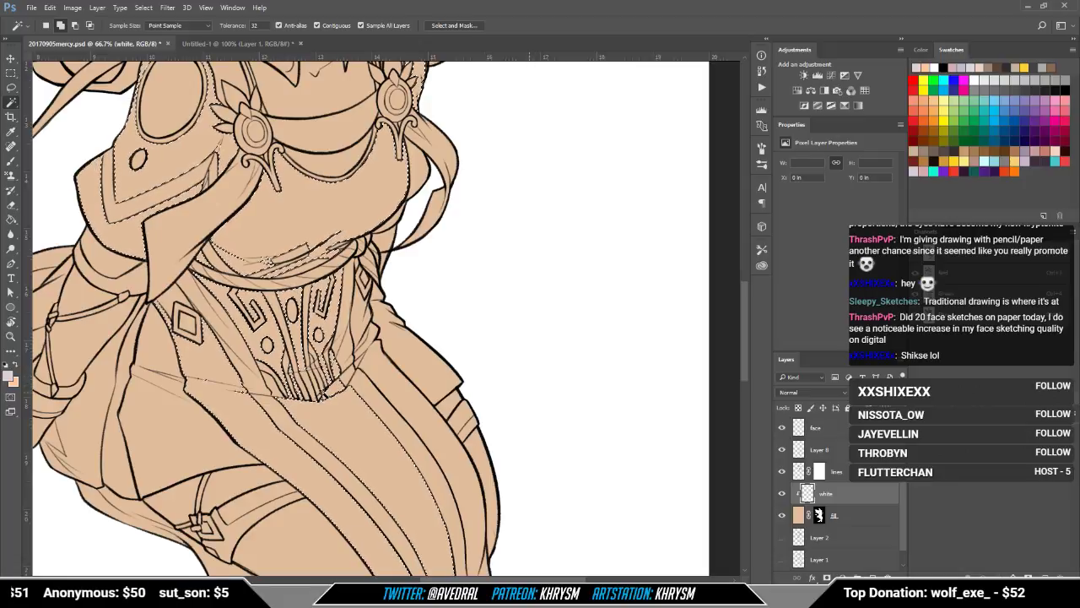
key(ctrl+d)
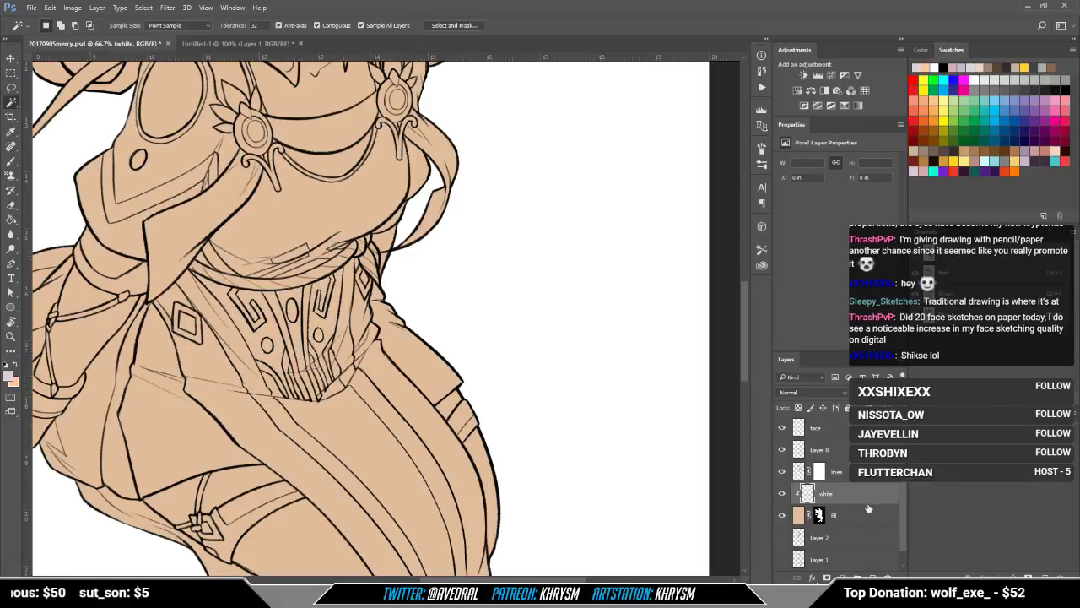
Step: Hide Layer 8 with the decorative dress details and select the dress's waist and long front panel with the Magic Wand
scroll(851, 512, down, 1)
scroll(851, 513, up, 2)
click(782, 472)
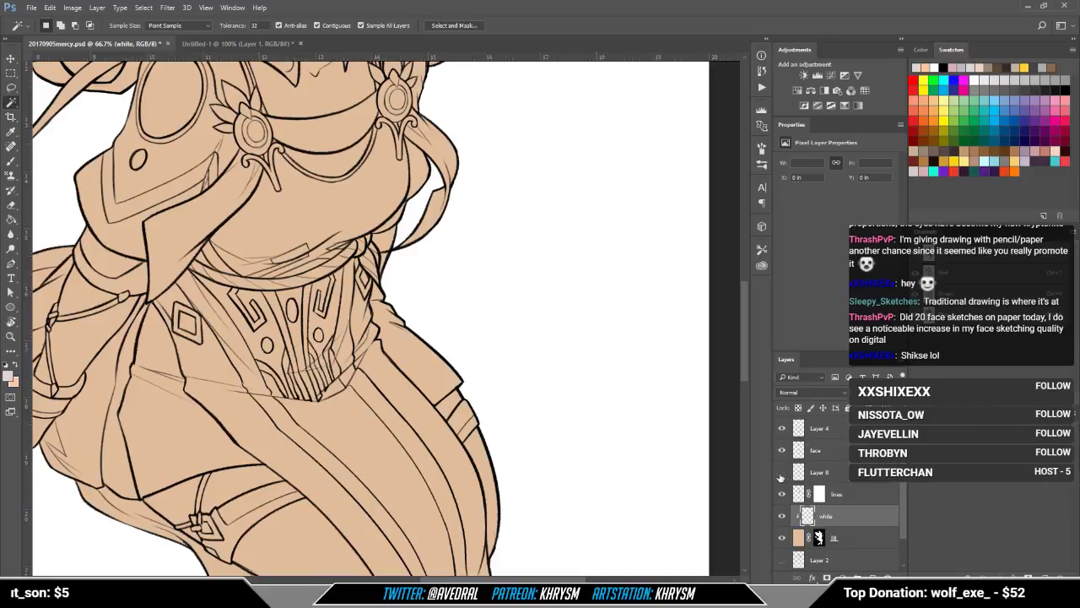
drag(505, 476, 495, 339)
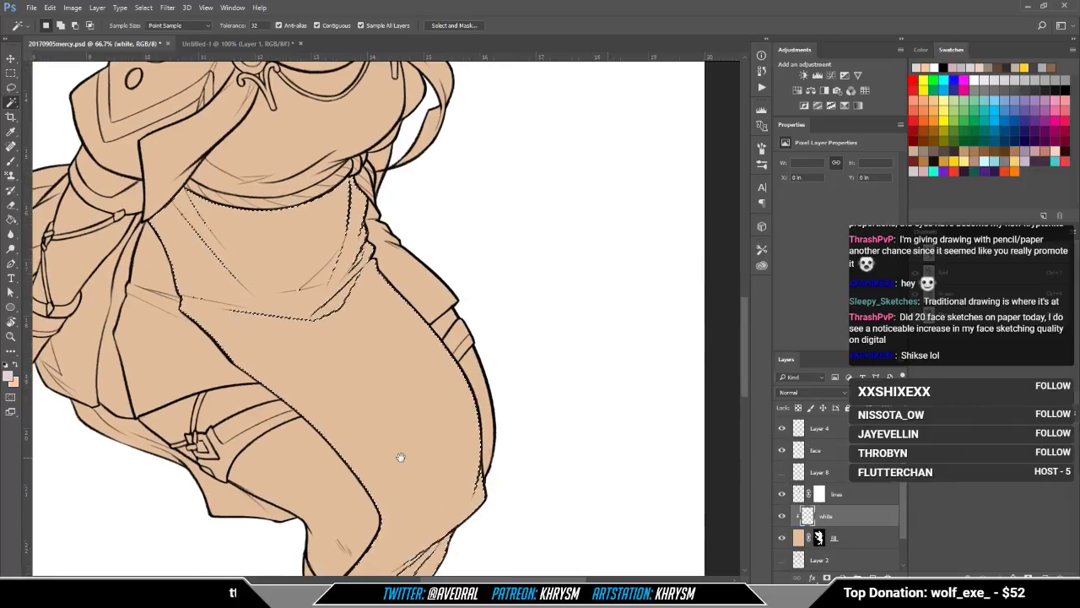
drag(402, 456, 429, 203)
drag(393, 402, 420, 321)
drag(402, 102, 442, 513)
Step: Add the side skirt panels, the chest of the dress and the near shoulder sleeve to the selection
click(272, 437)
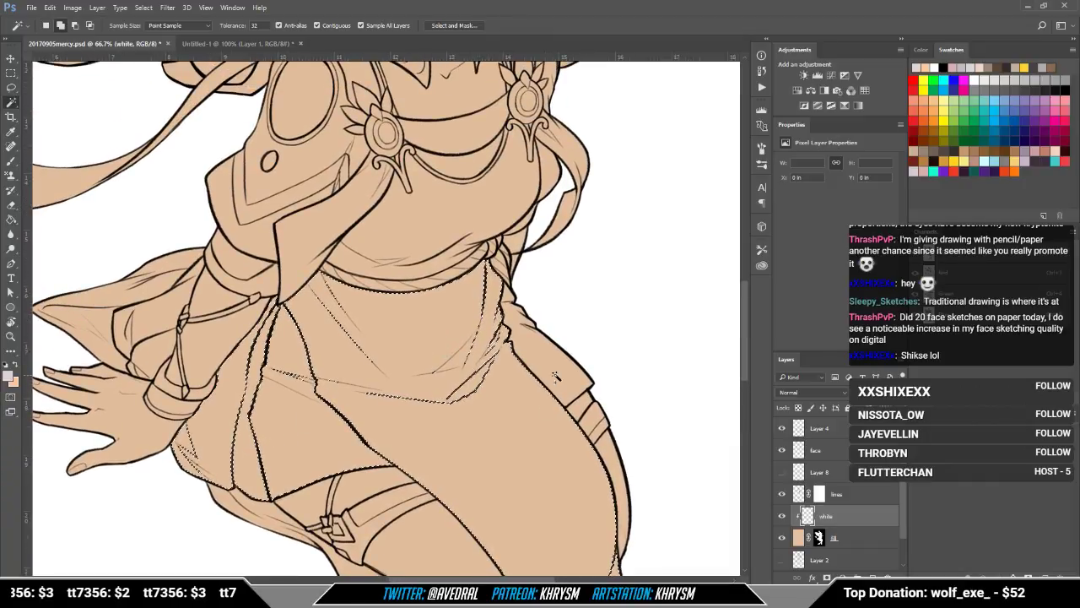
click(555, 374)
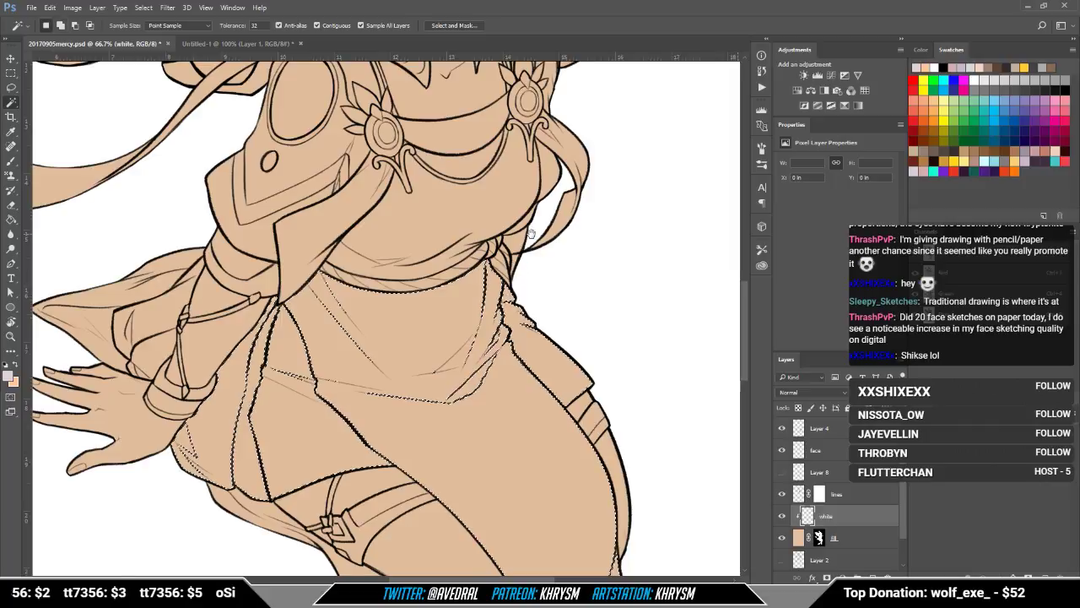
drag(492, 207, 500, 346)
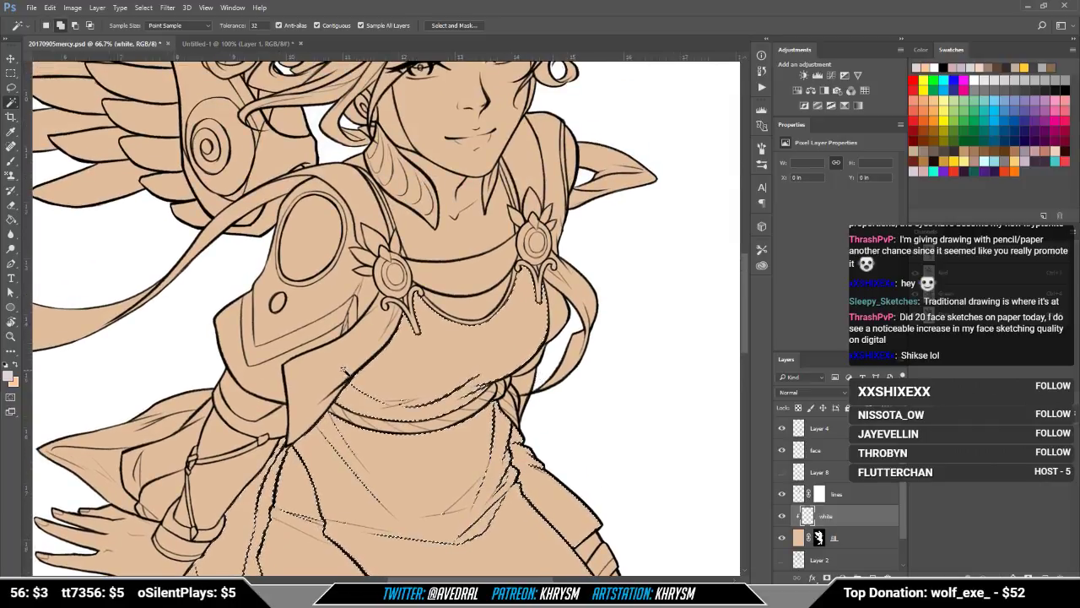
shift+click(308, 308)
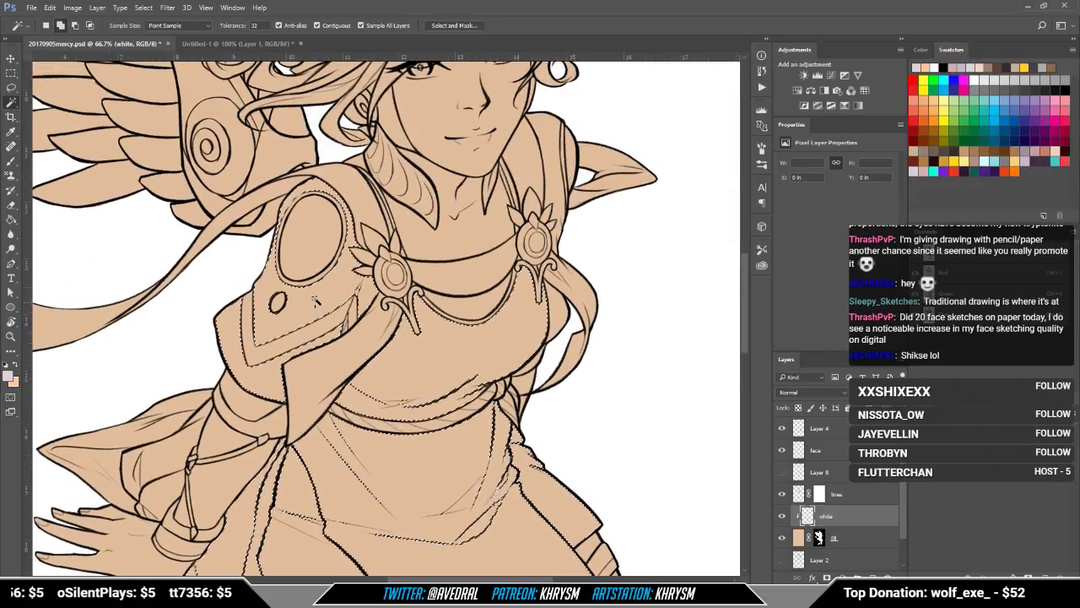
Step: Add the pointed skirt cloth behind the near forearm to the dress selection
drag(497, 233, 476, 314)
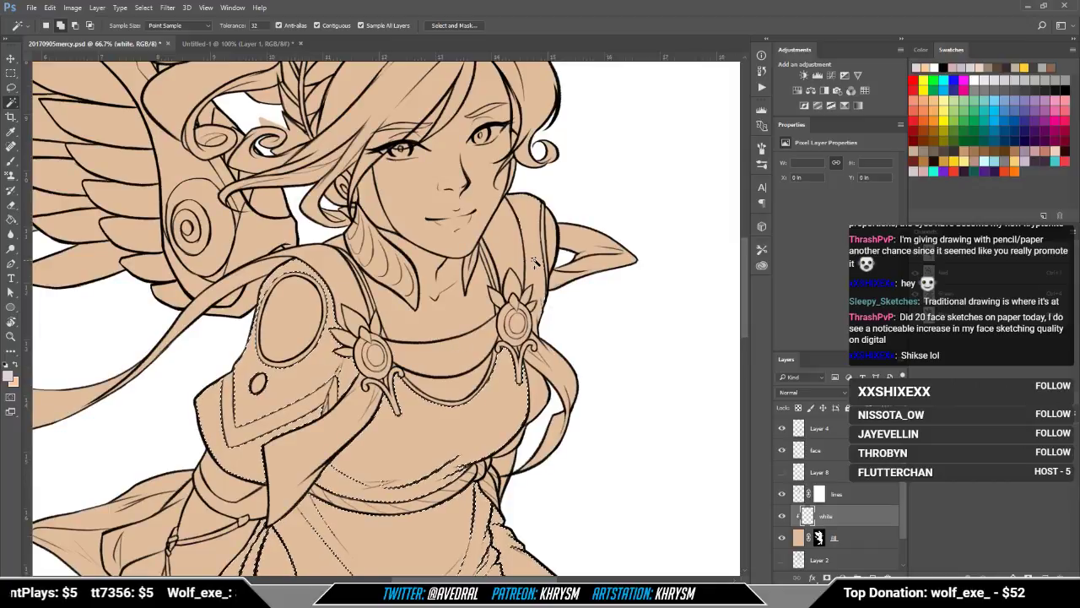
drag(493, 203, 535, 157)
drag(476, 473, 525, 329)
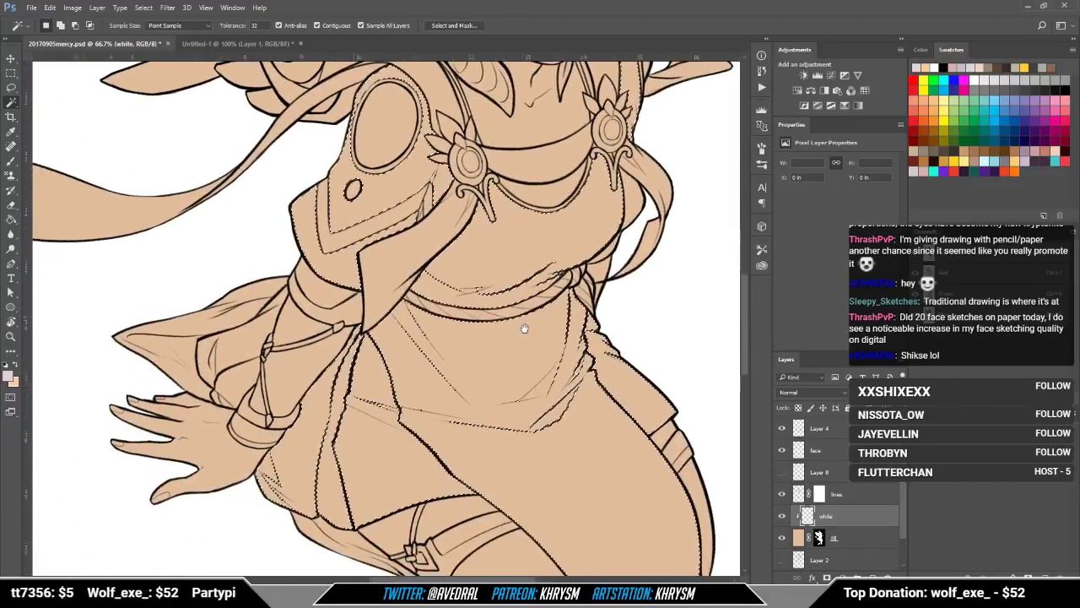
click(225, 319)
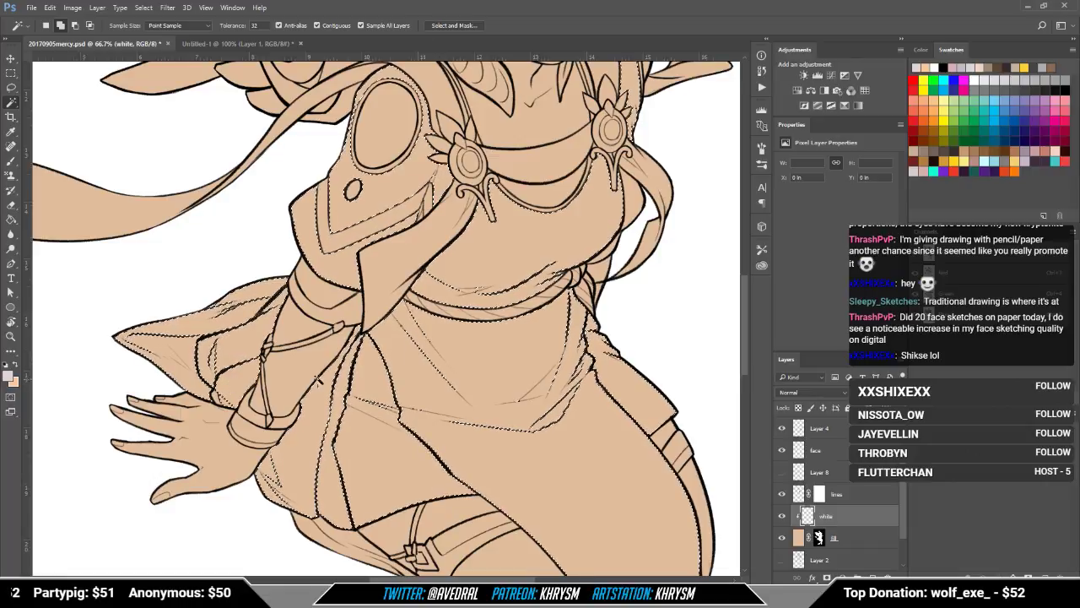
Step: Add the hanging back skirt cloth below the side panels to the dress selection
drag(456, 339, 430, 364)
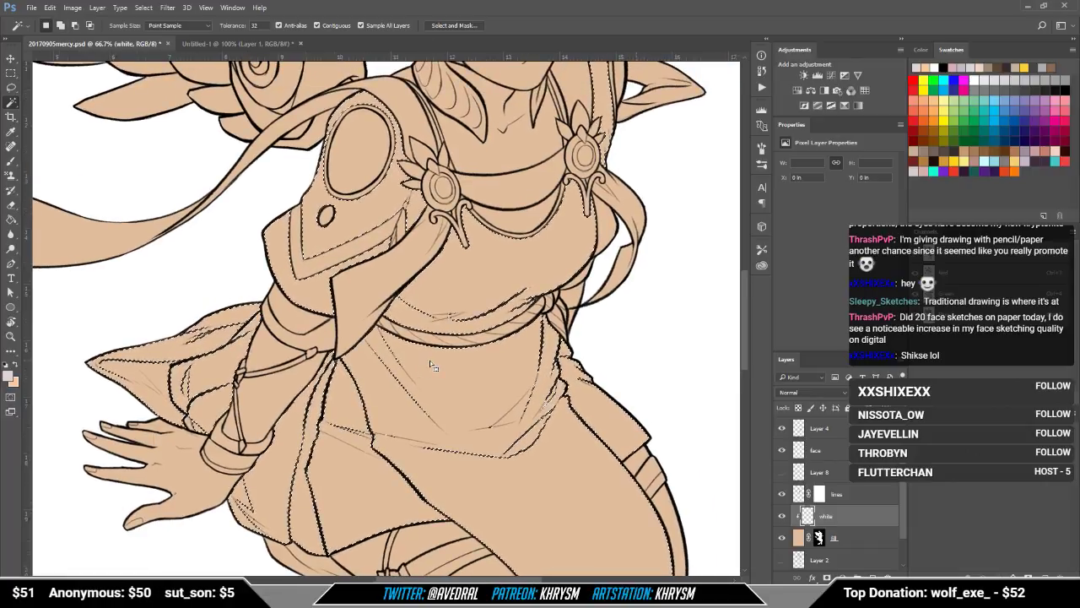
scroll(430, 364, down, 5)
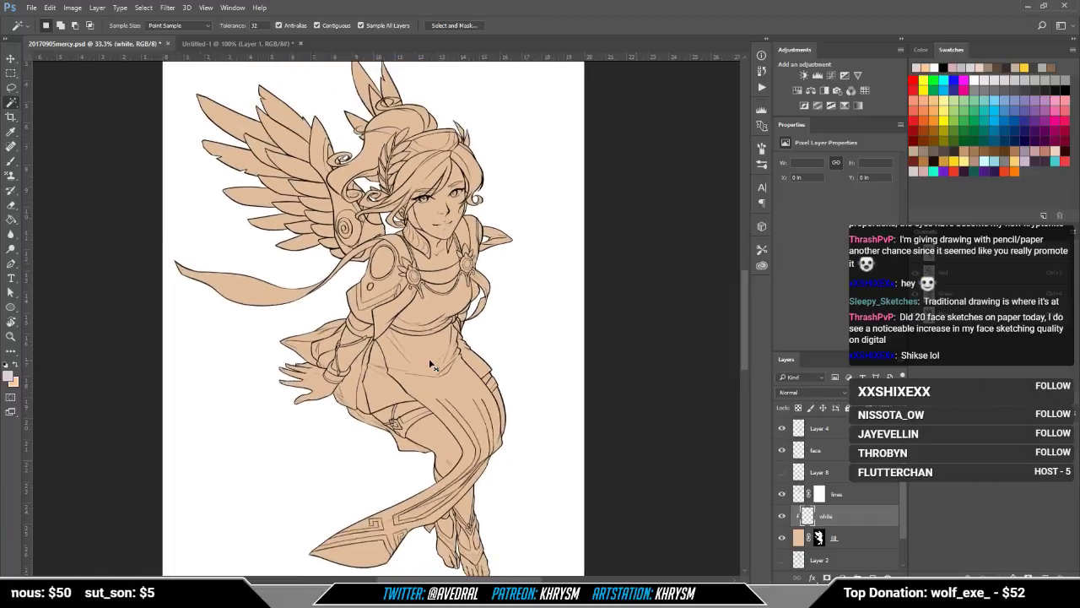
scroll(422, 354, up, 2)
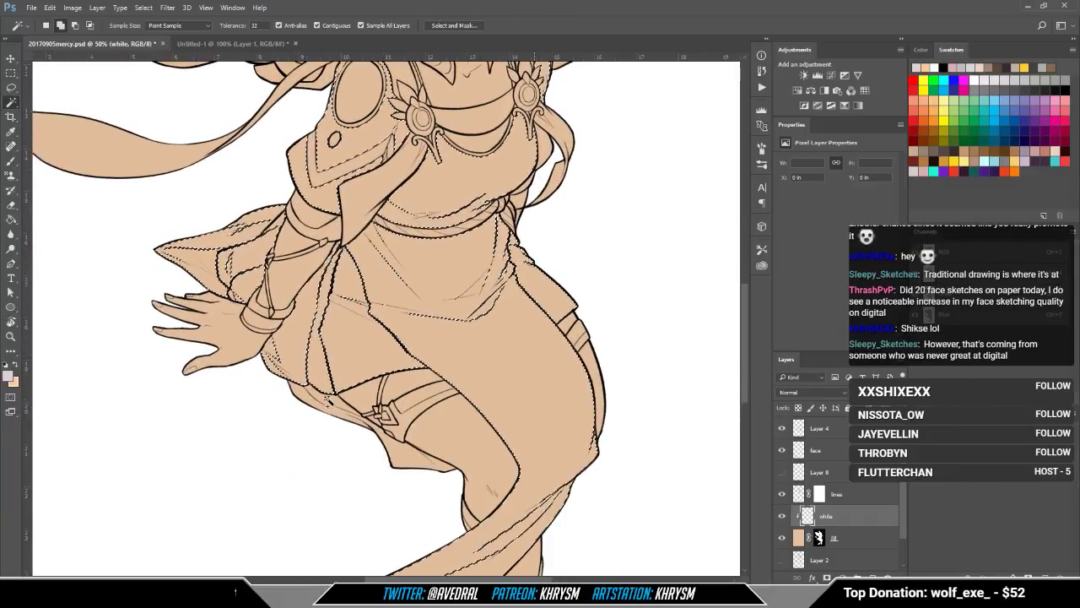
shift+click(433, 314)
scroll(433, 314, up, 3)
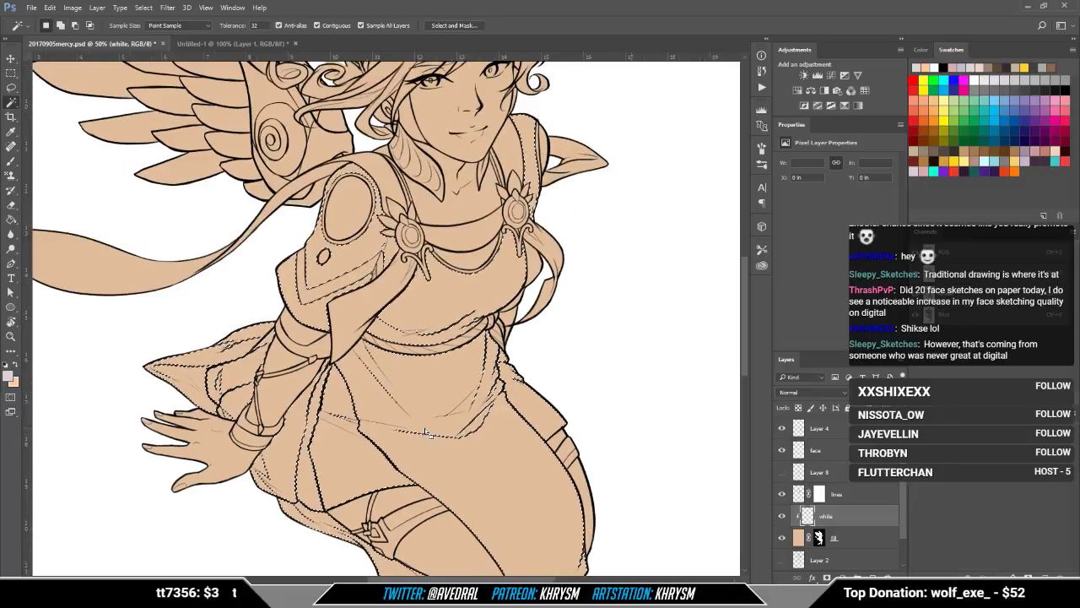
scroll(430, 371, down, 2)
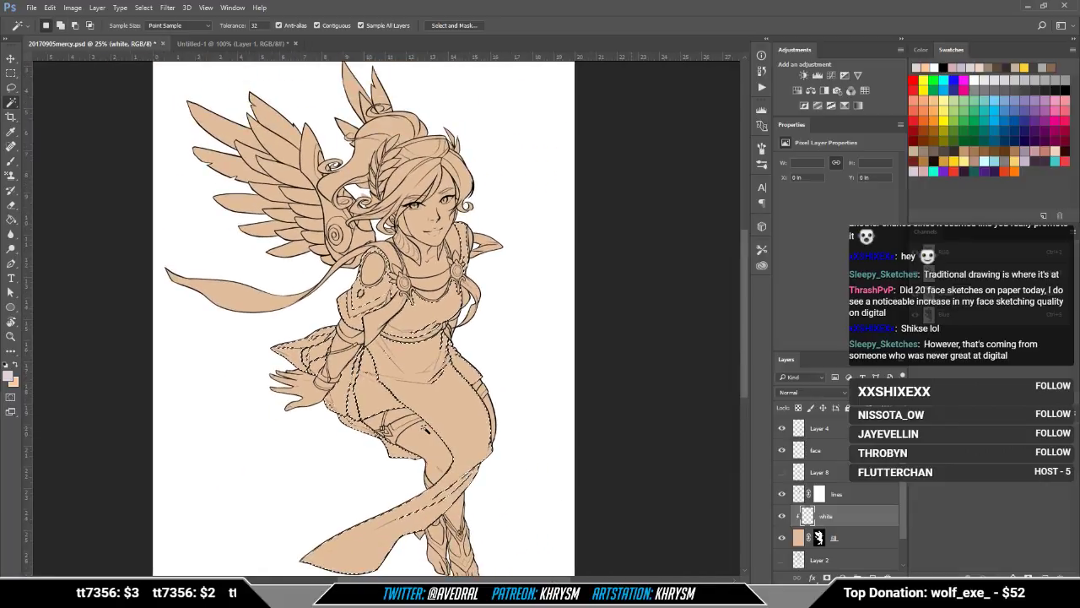
Step: Expand the dress selection by 2 pixels, fill it with the pale foreground color on the white layer, and deselect
key(alt+s)
key(m)
key(e)
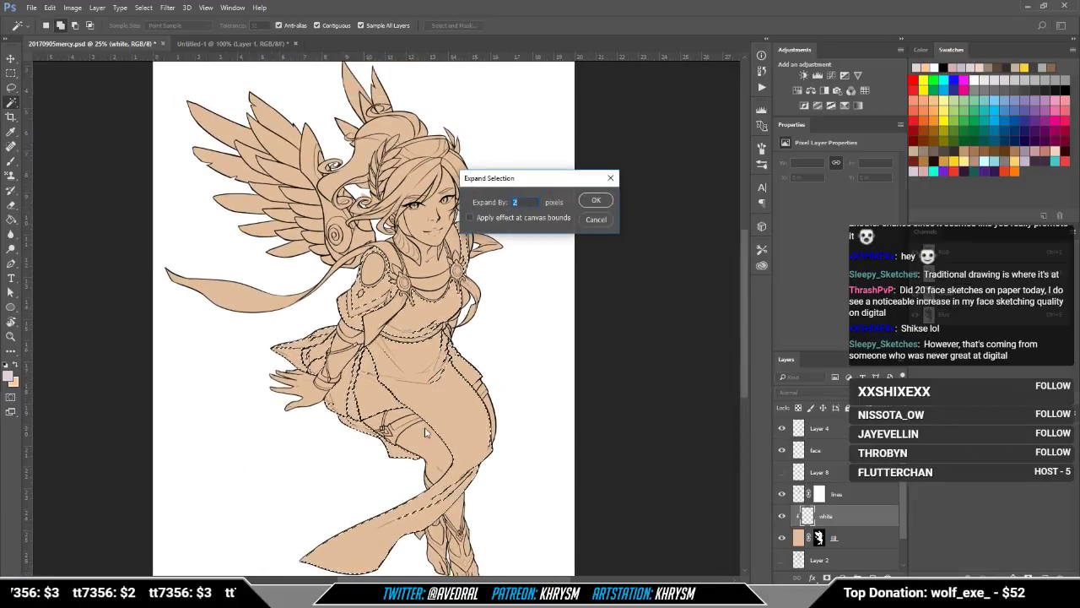
key(Return)
key(g)
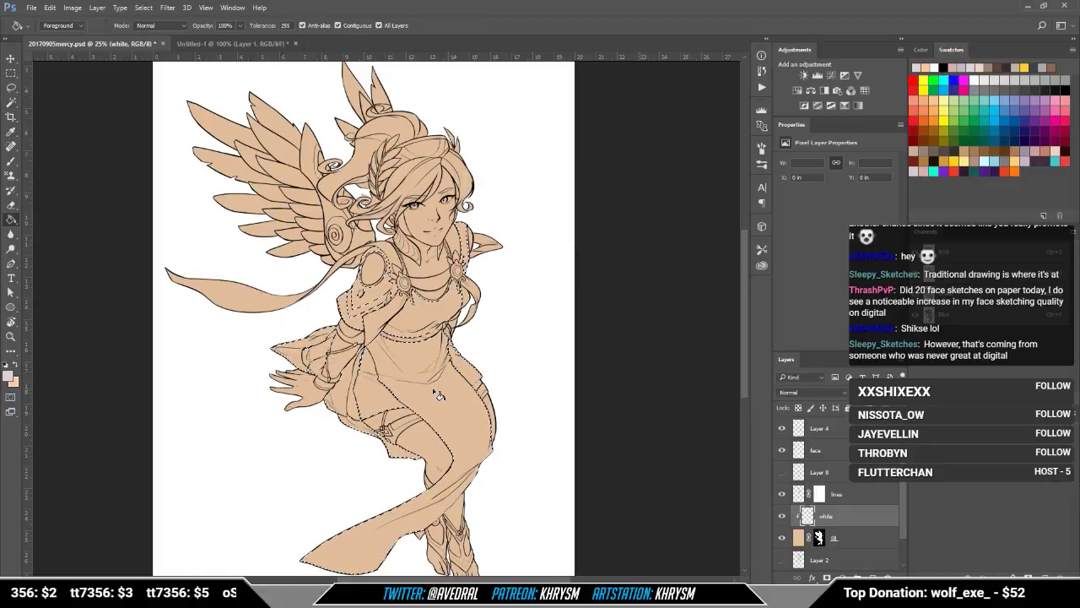
click(431, 404)
key(ctrl+d)
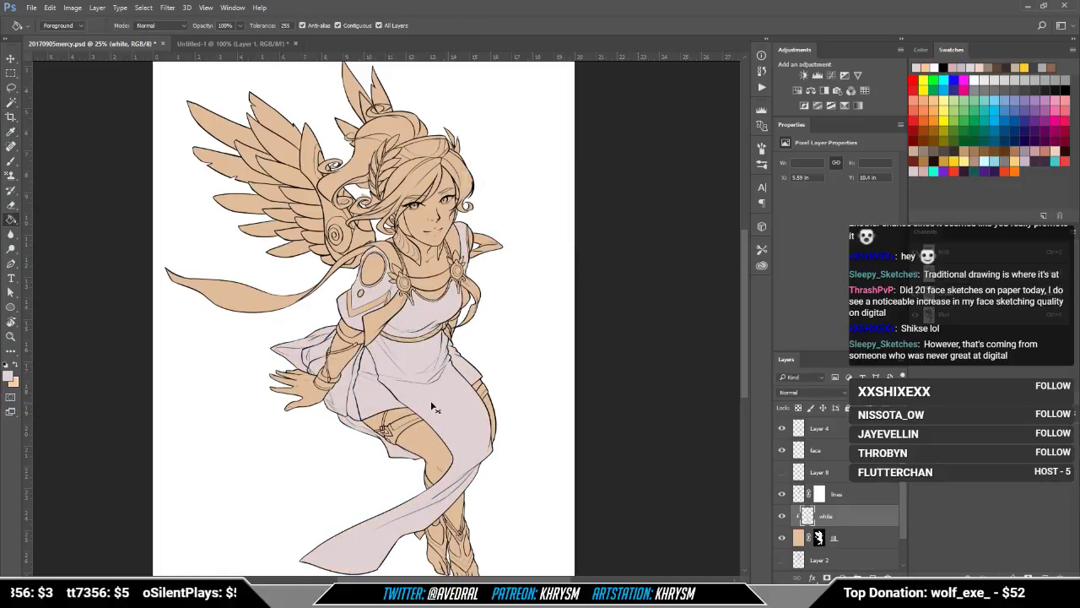
Step: Select the V-shaped sleeve trim, the small cloth piece near the wrist and the far side of the chest with the Magic Wand
drag(483, 364, 476, 337)
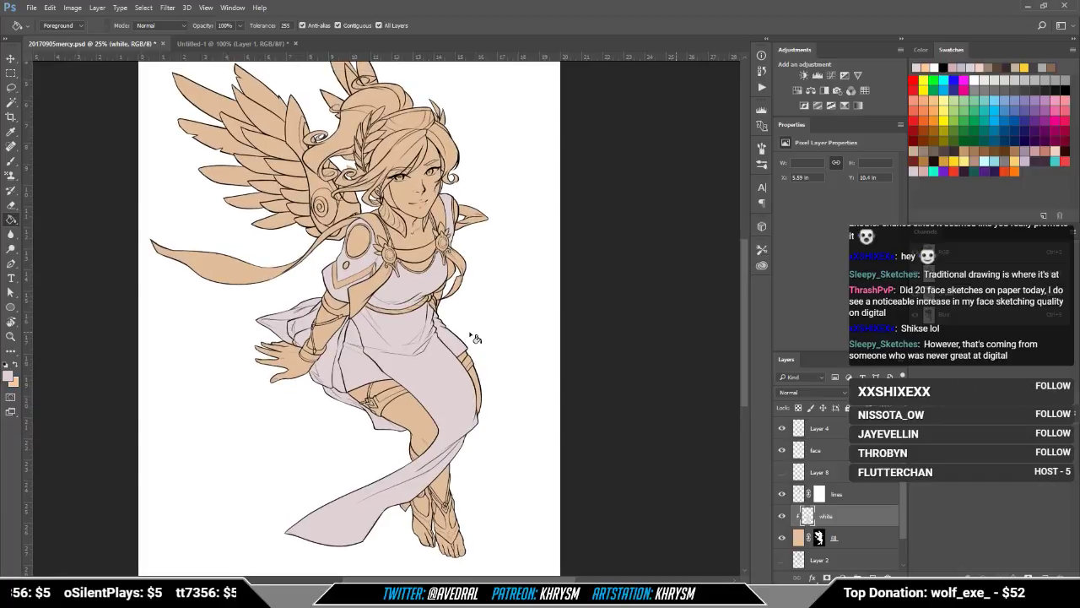
key(ctrl+plus)
key(ctrl+plus)
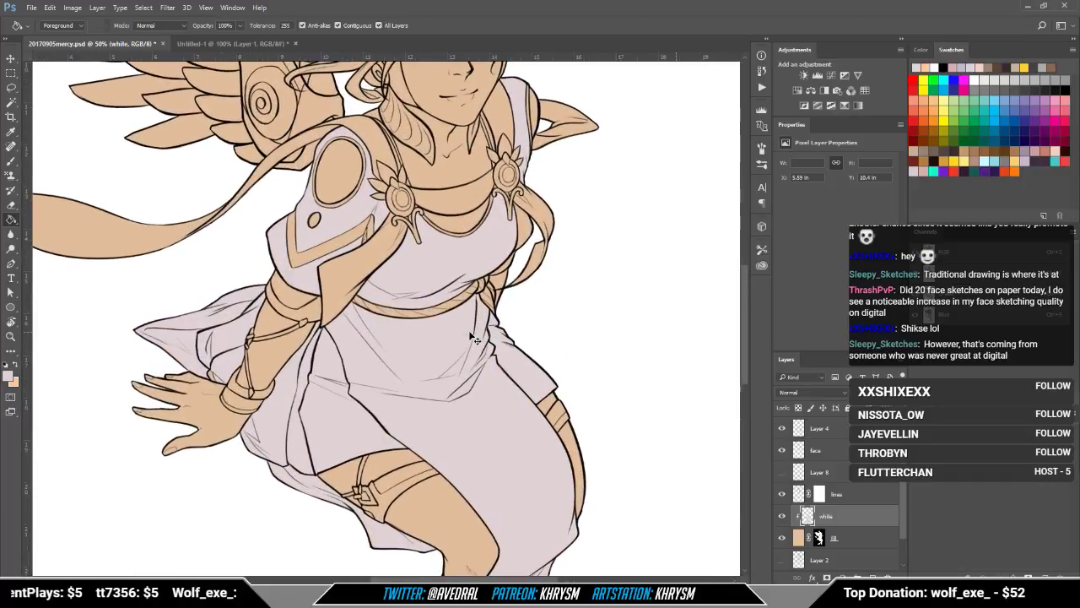
mouse_move(468, 329)
mouse_down()
mouse_move(461, 387)
mouse_move(445, 407)
mouse_up()
scroll(467, 393, up, 1)
key(w)
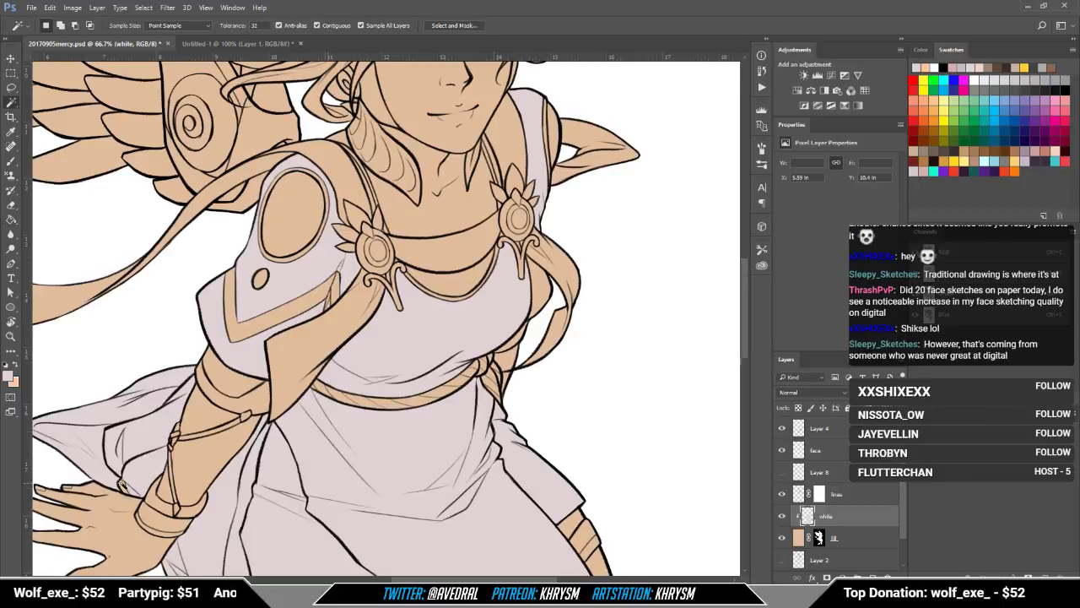
click(247, 331)
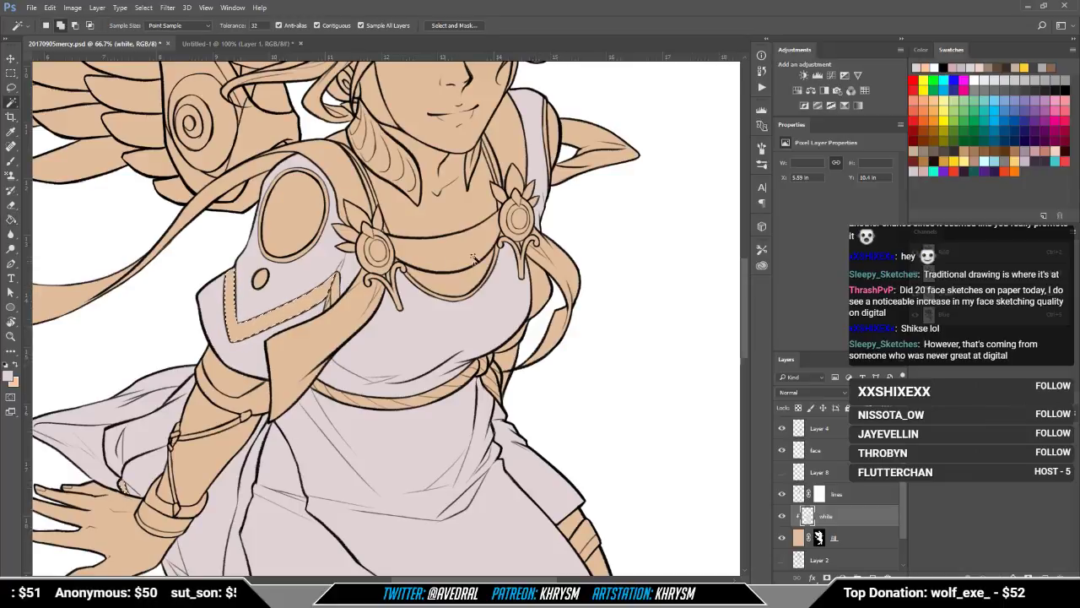
shift+click(539, 294)
Step: Expand the selection of missed dress pieces, fill it with the pale dress color, and deselect
key(alt+s)
key(m)
key(e)
key(Return)
key(g)
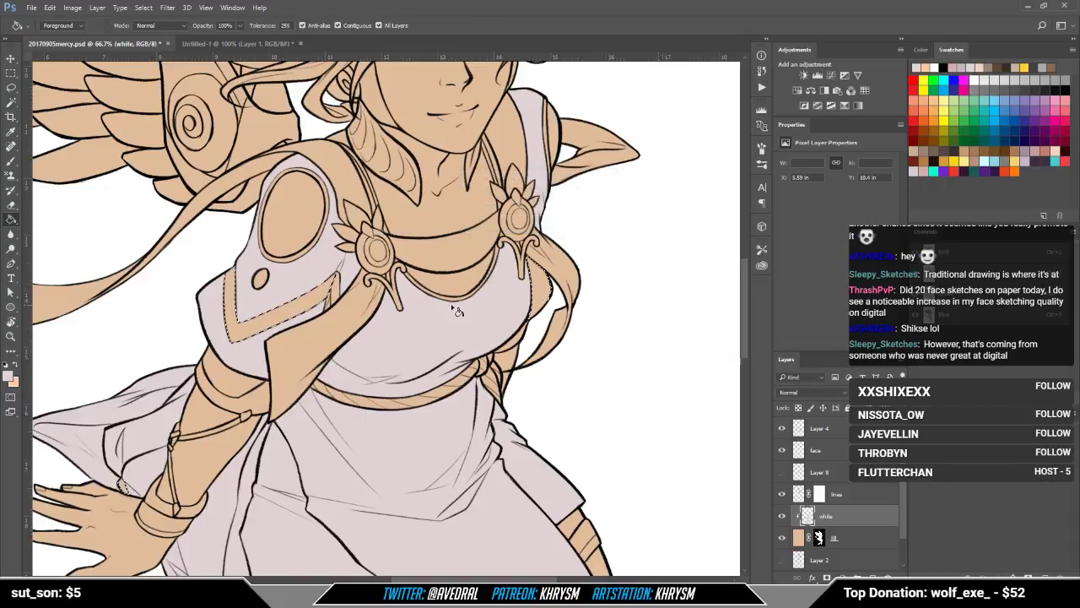
key(alt+BackSpace)
key(ctrl+d)
Step: Lasso around the near sleeve's trim and fill the remaining gaps with the pale dress color
drag(443, 293, 452, 361)
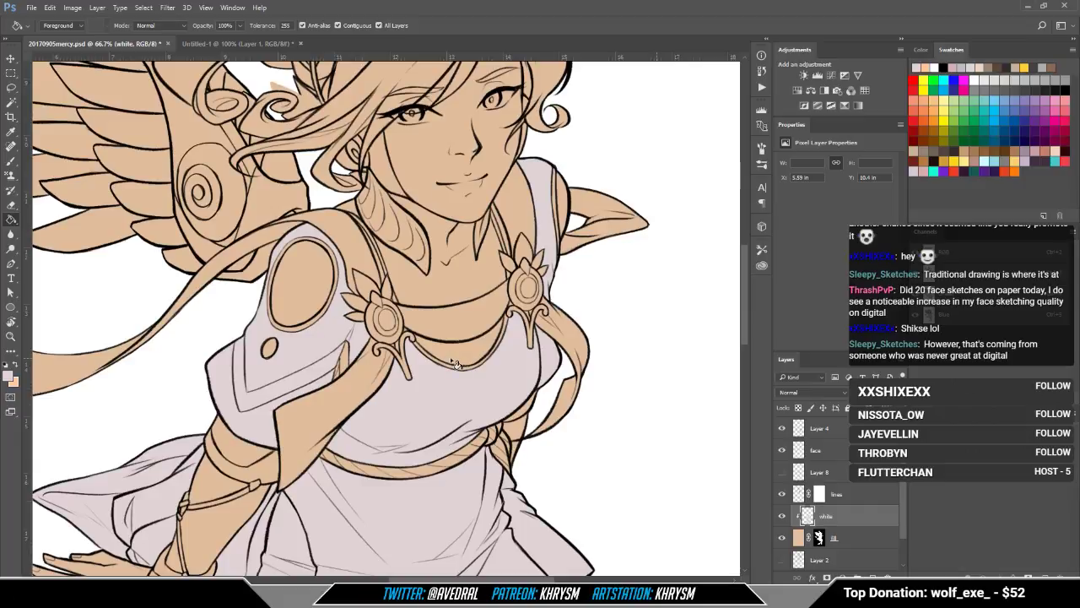
key(l)
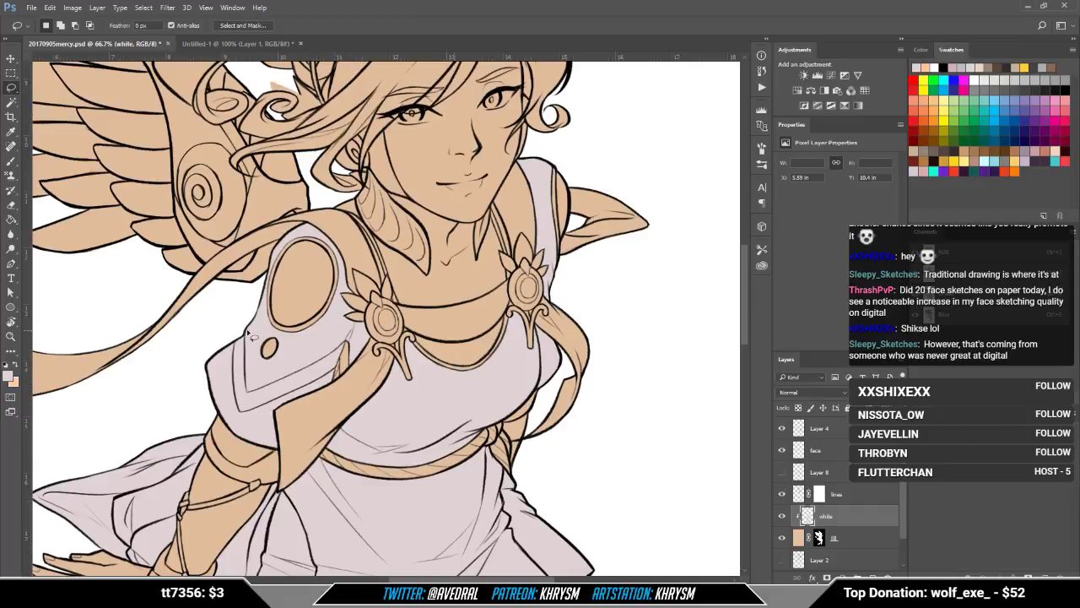
mouse_move(243, 341)
mouse_down()
mouse_move(230, 399)
mouse_move(243, 421)
mouse_move(329, 384)
mouse_up()
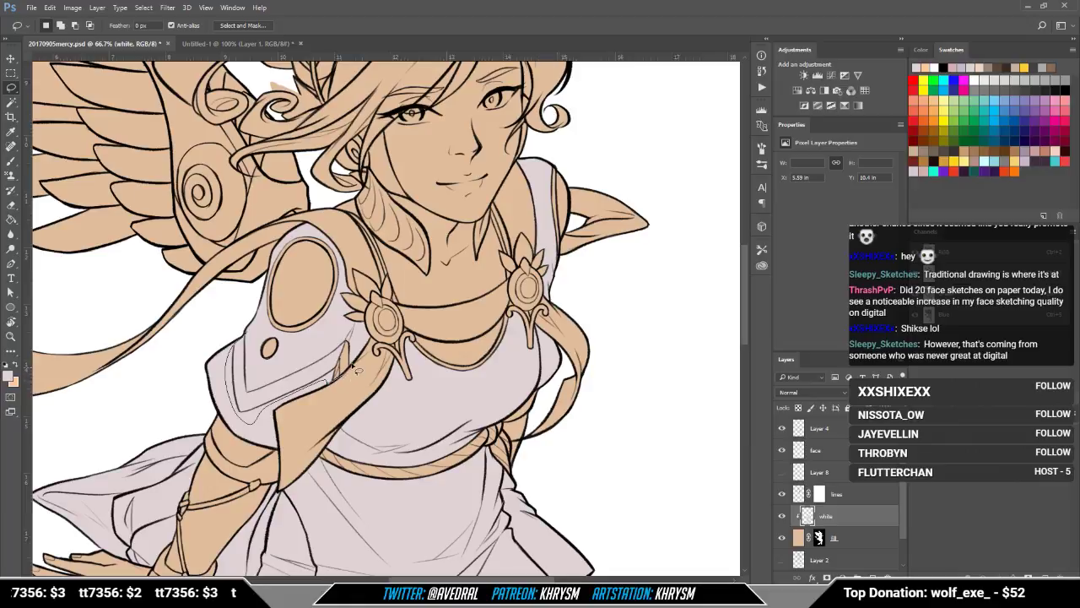
mouse_move(350, 334)
mouse_down()
mouse_move(272, 371)
mouse_move(243, 341)
mouse_up()
key(g)
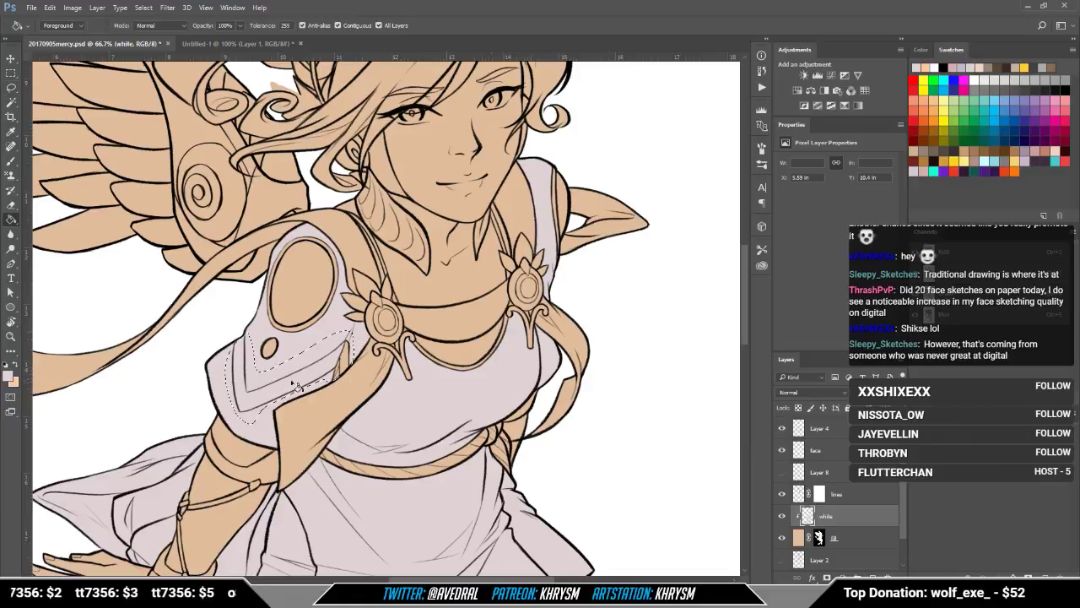
key(ctrl+d)
Step: Show Layer 8 with the decorative dress details again and save the document
drag(508, 468, 457, 360)
key(ctrl+minus)
key(ctrl+minus)
key(ctrl+minus)
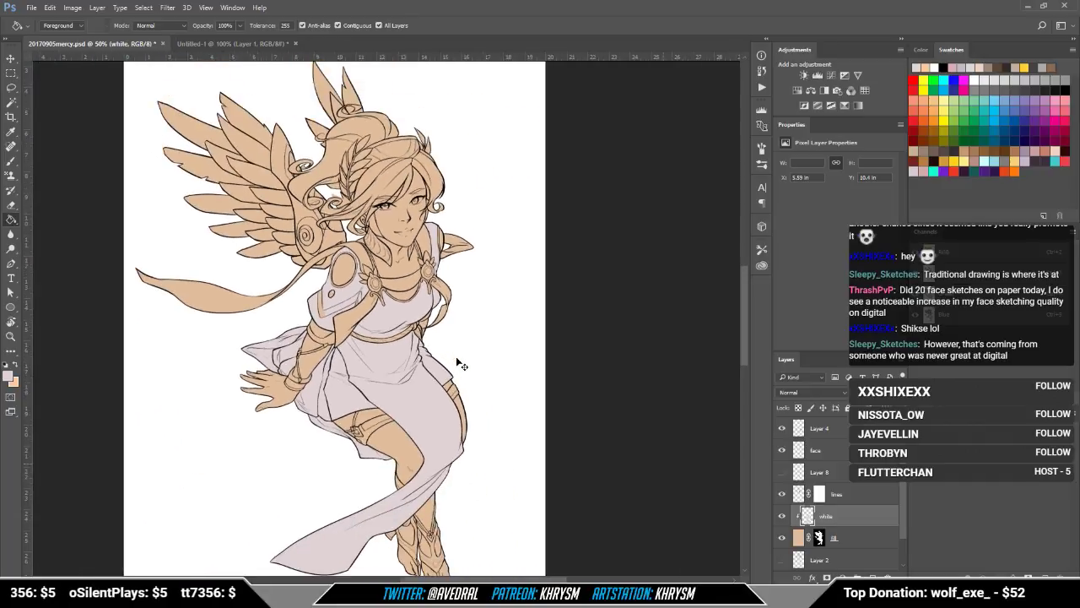
key(ctrl+plus)
key(ctrl+plus)
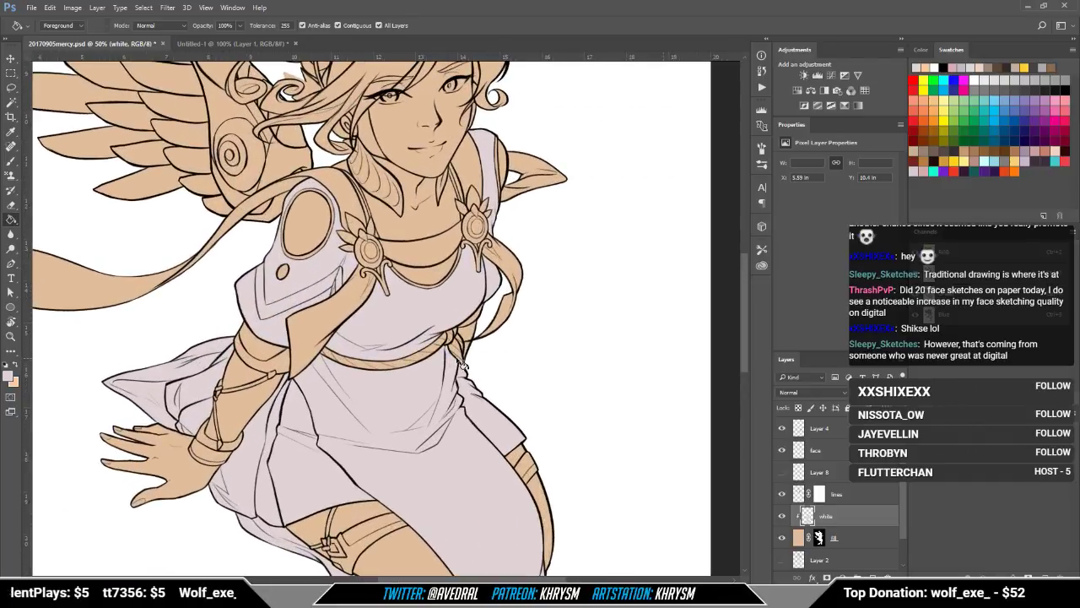
drag(456, 357, 469, 156)
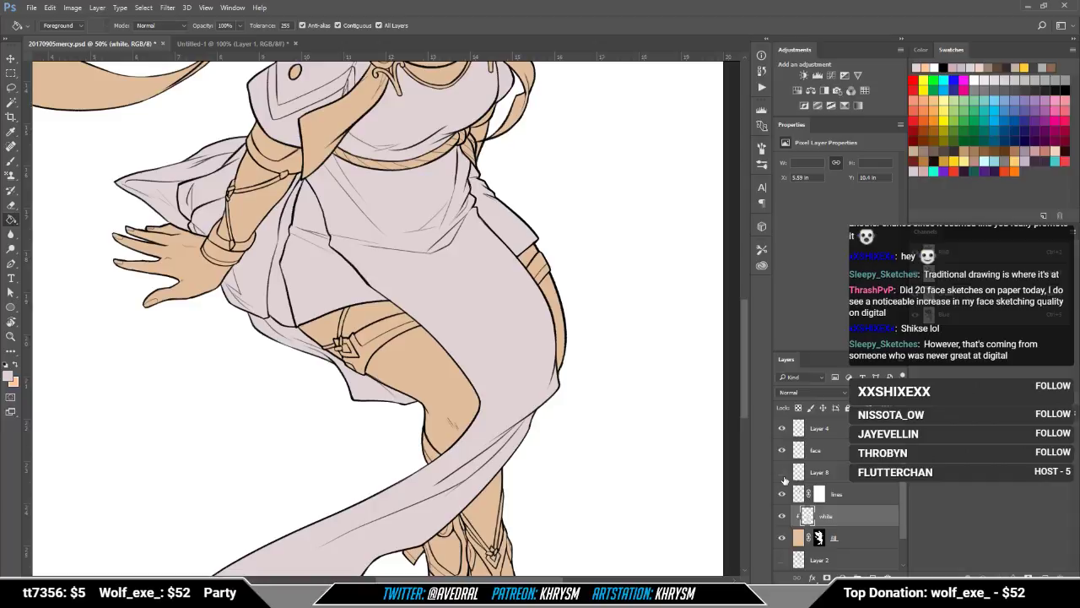
scroll(617, 302, down, 5)
scroll(569, 321, up, 12)
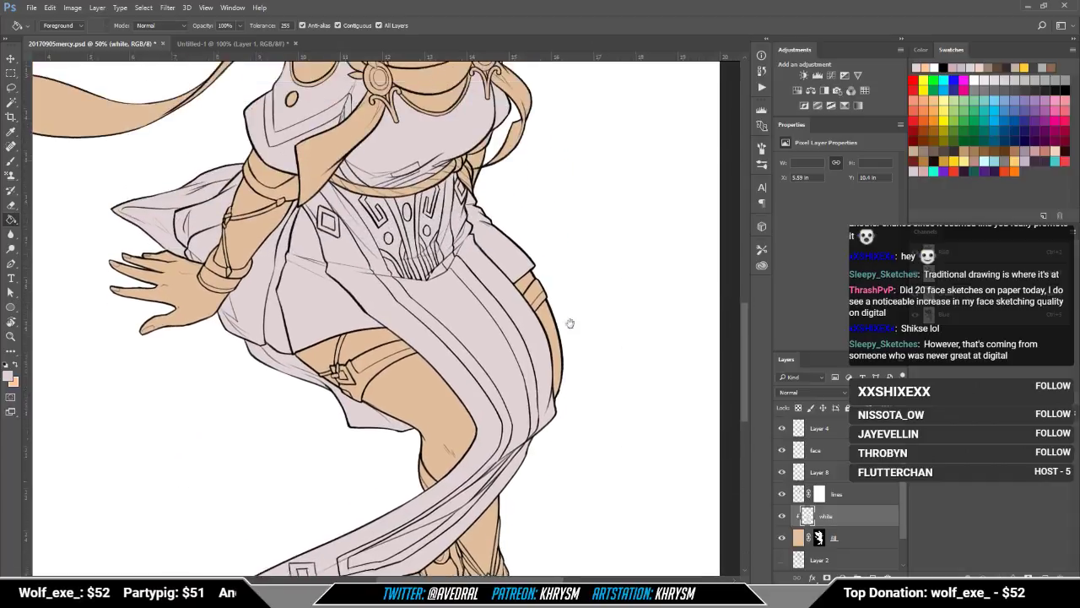
scroll(540, 438, up, 3)
key(ctrl+s)
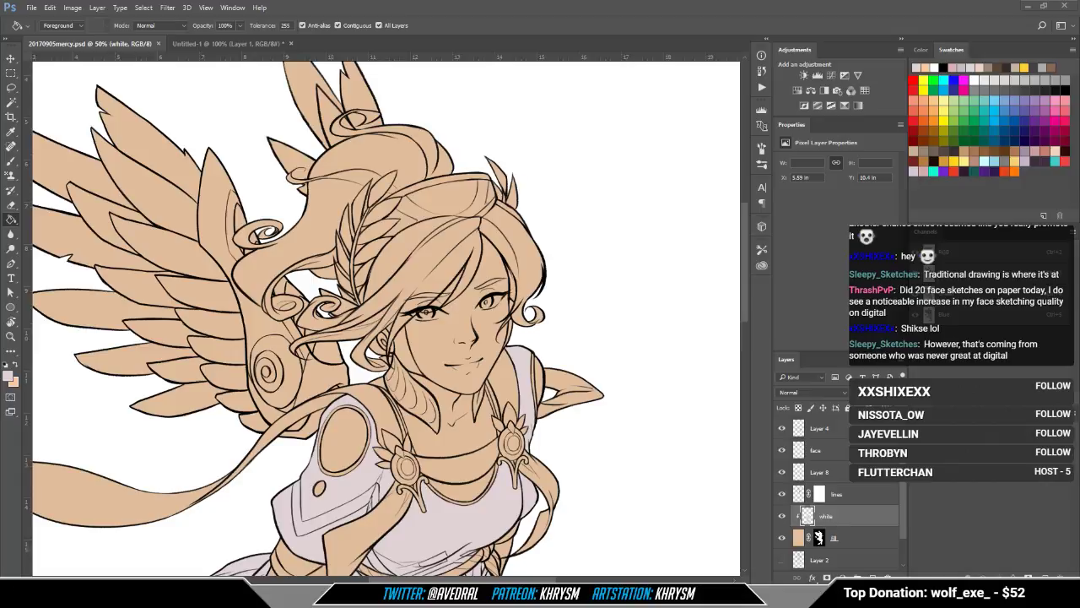
Step: Sample the teal of the cloth in the reference image as the foreground color and return to the drawing
drag(318, 150, 342, 217)
click(230, 43)
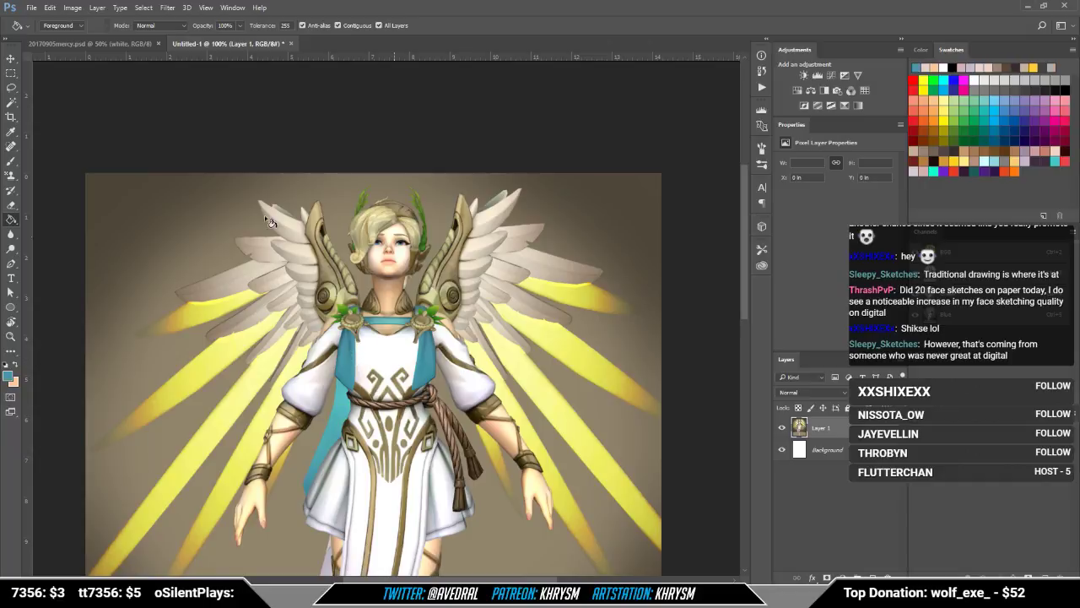
click(145, 43)
Step: Create a new clipped layer named teal above the white layer
drag(415, 350, 379, 226)
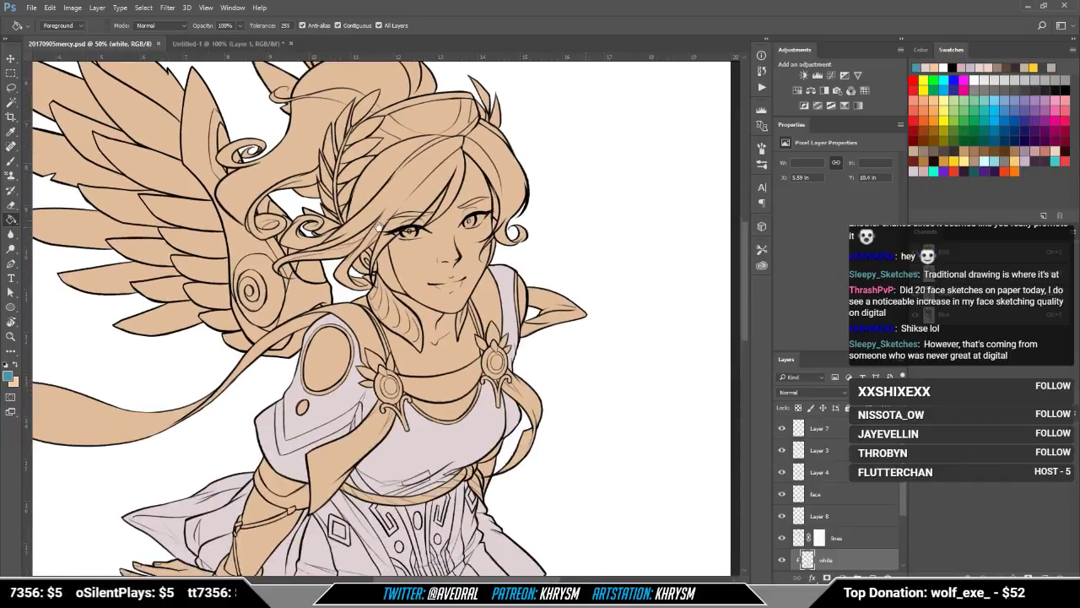
key(ctrl+minus)
key(ctrl+minus)
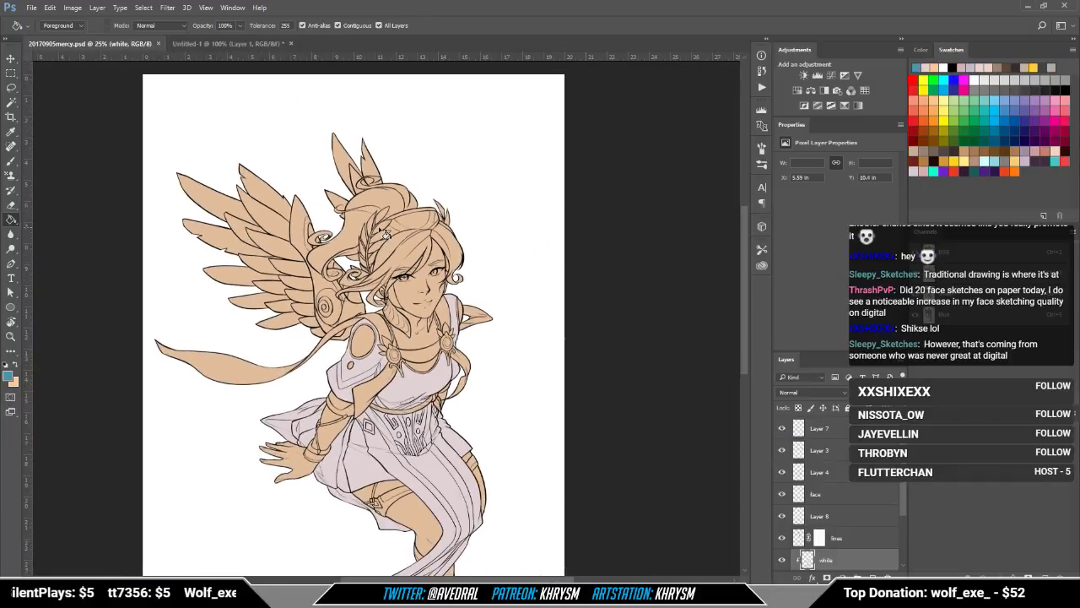
drag(445, 498, 440, 388)
drag(475, 431, 448, 438)
key(ctrl+shift+n)
text(d)
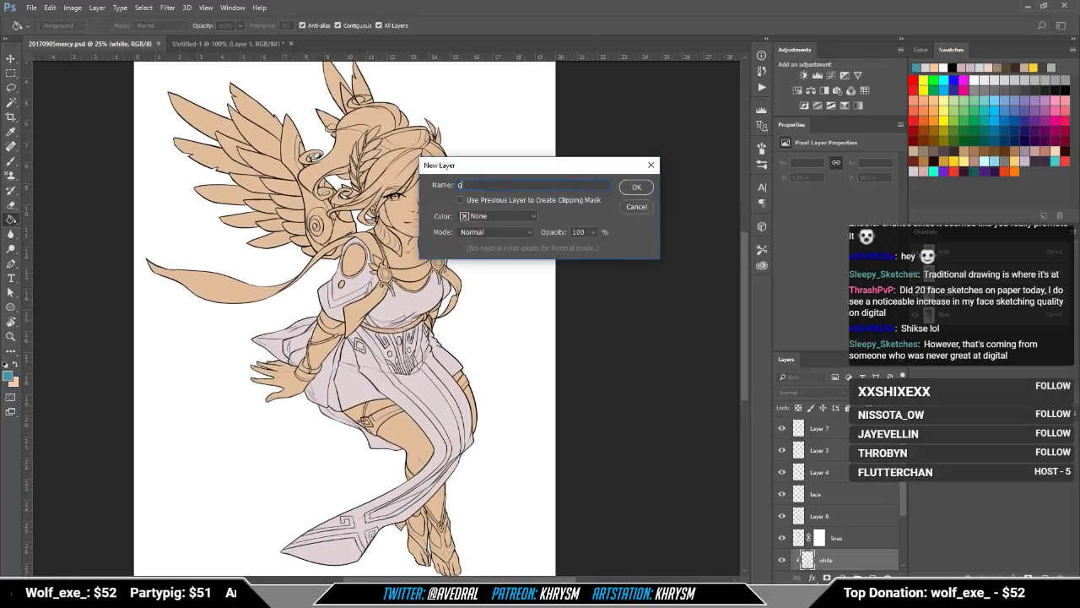
key(Return)
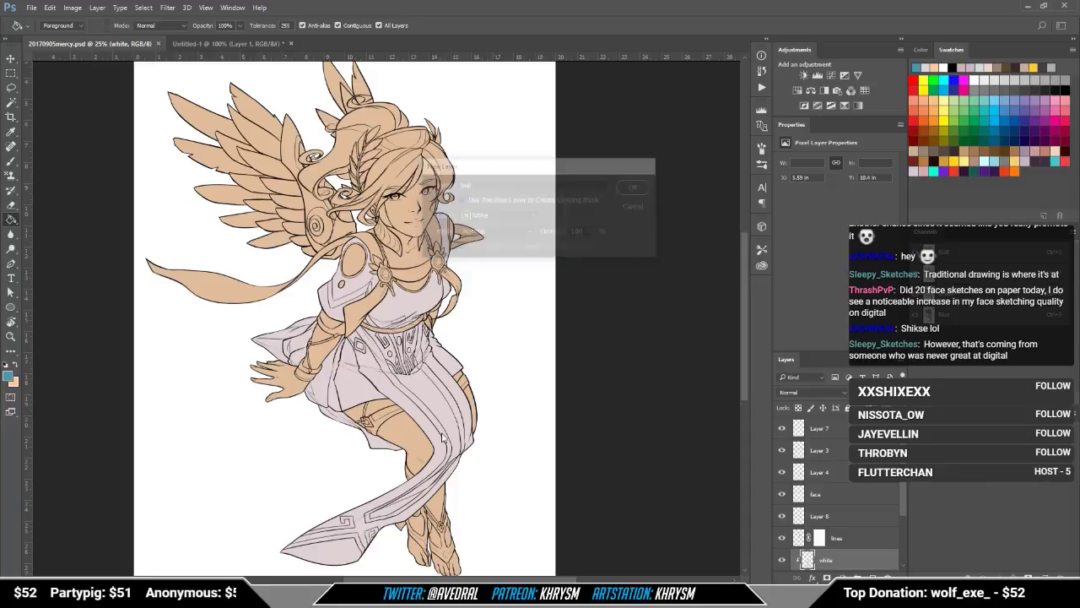
Step: Select the cloth hanging below the near shoulder ornament and the long flowing ribbon with the Magic Wand
key(ctrl+plus)
key(ctrl+plus)
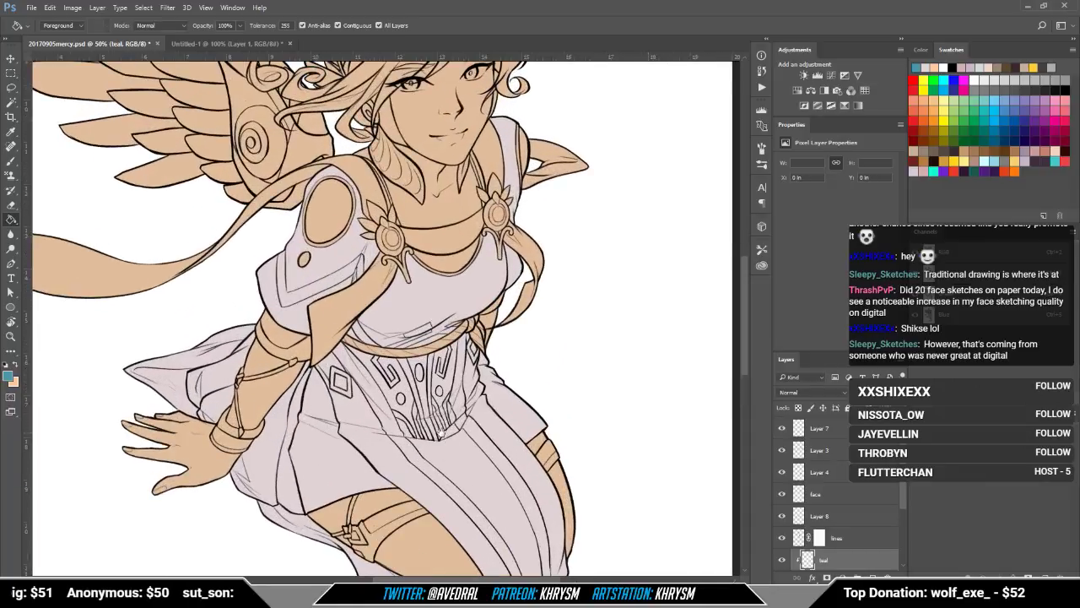
drag(444, 434, 467, 505)
drag(395, 386, 410, 451)
key(w)
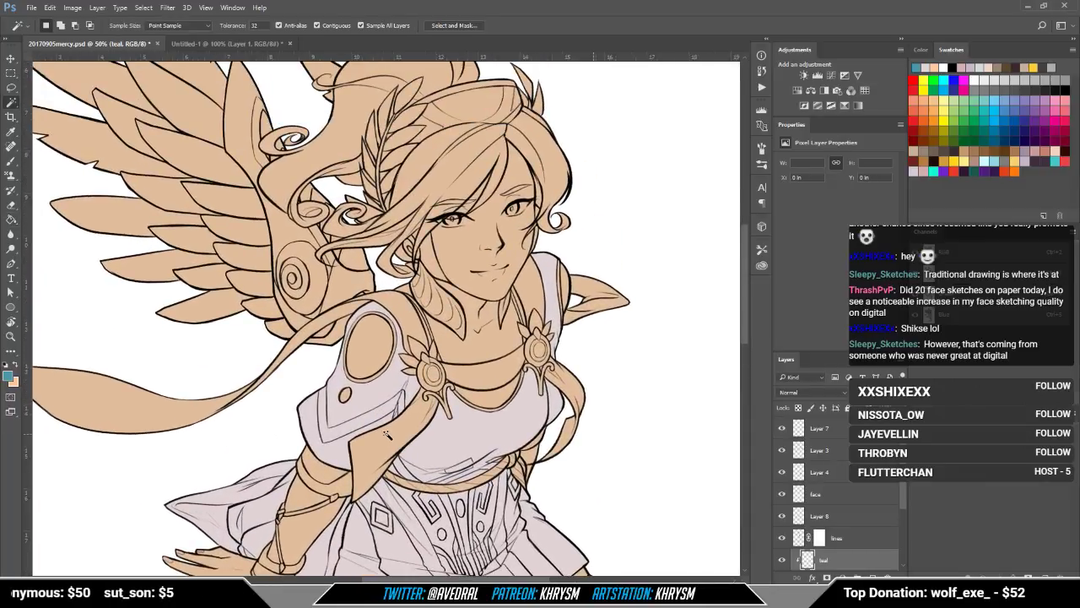
click(387, 433)
key(shift)
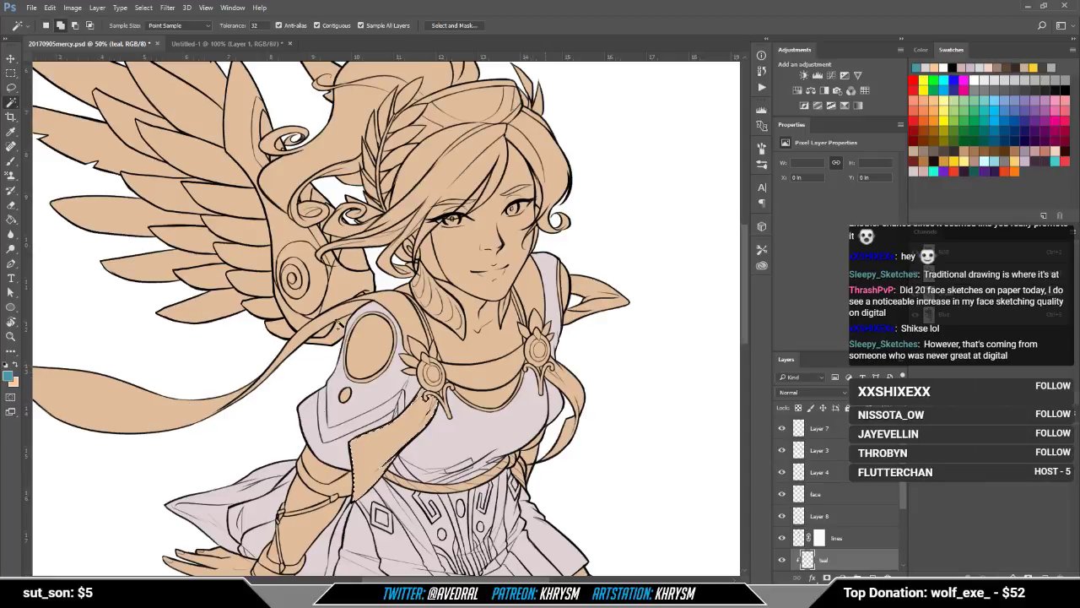
shift+click(339, 324)
Step: Add the neckline band, the drape below the far ornament and the cloth behind the far shoulder to the selection
drag(467, 372, 426, 395)
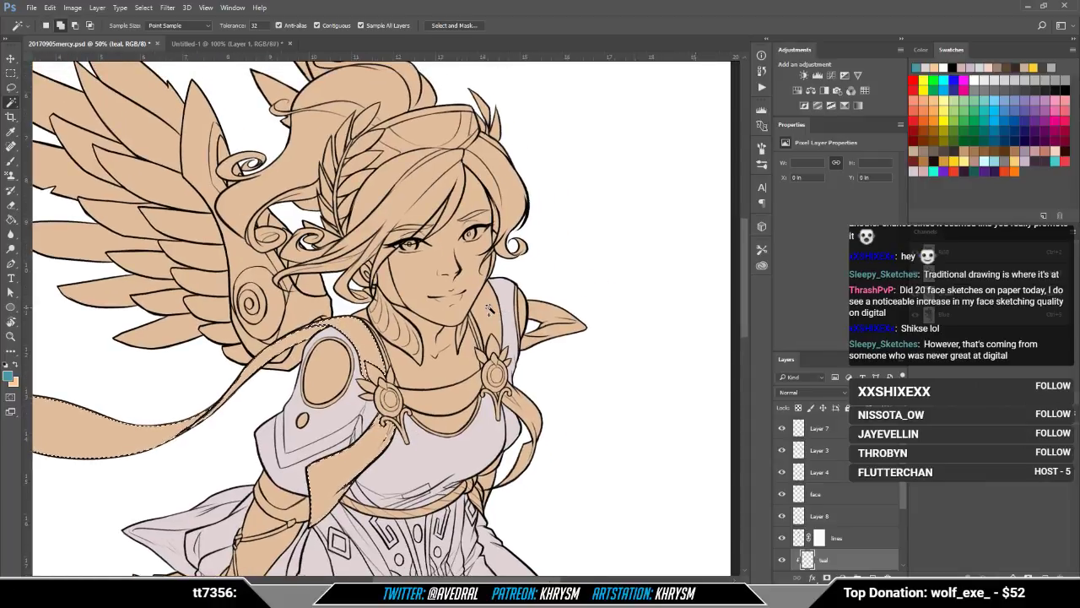
shift+click(429, 408)
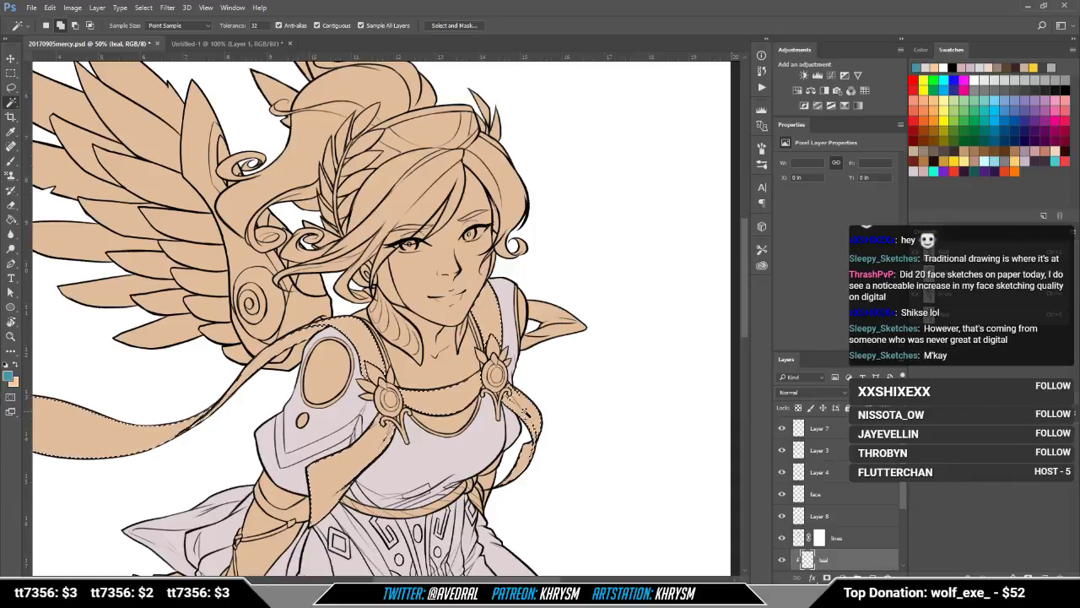
mouse_move(549, 413)
mouse_down()
mouse_move(544, 385)
mouse_move(558, 417)
mouse_up()
shift+click(540, 299)
Step: Expand the cloth selection by 2 pixels, fill it with the sampled teal on the teal layer, and clear the selection
key(ctrl+alt+e)
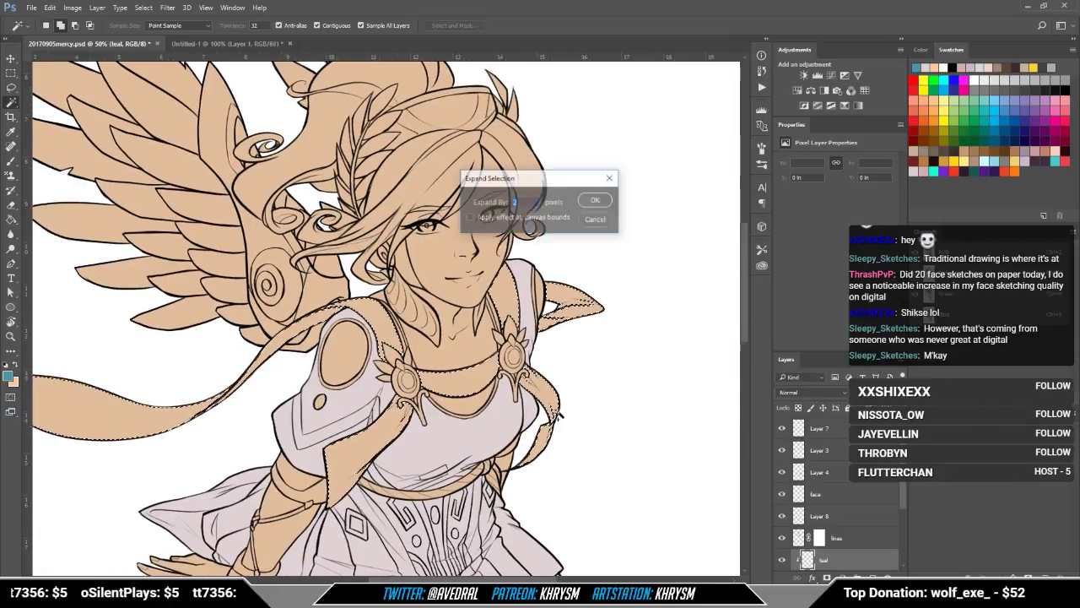
key(Return)
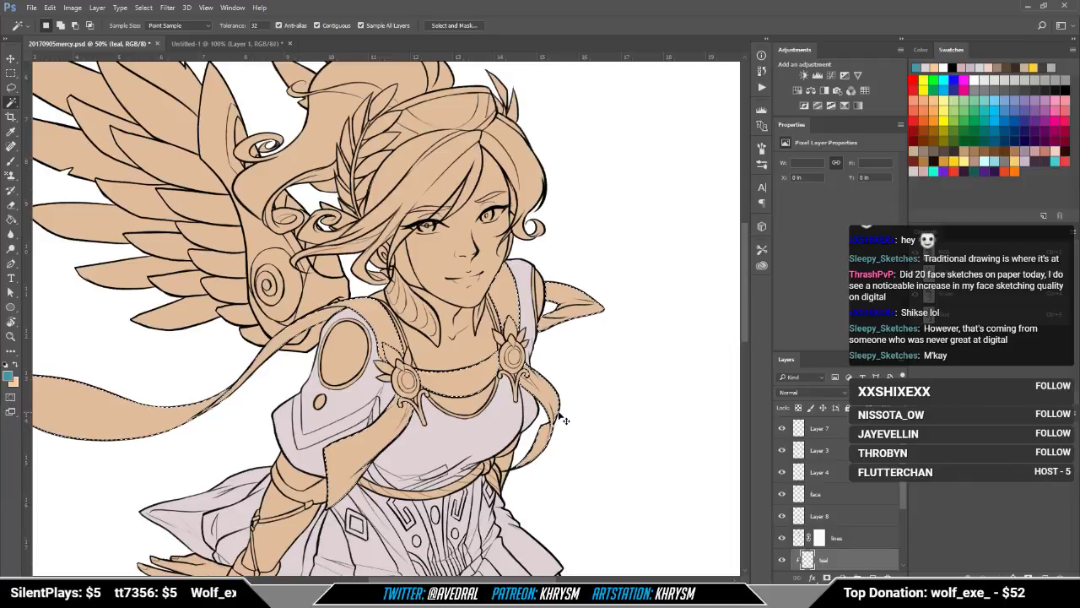
key(ctrl+plus)
key(g)
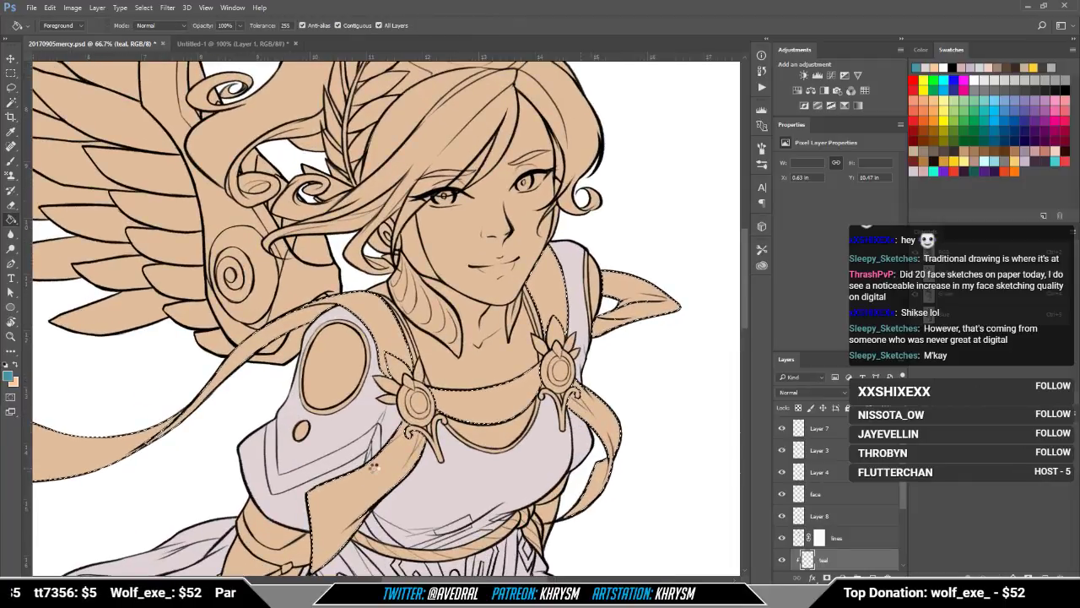
click(376, 471)
mouse_move(533, 423)
mouse_down()
mouse_move(497, 464)
mouse_move(654, 496)
mouse_up()
key(b)
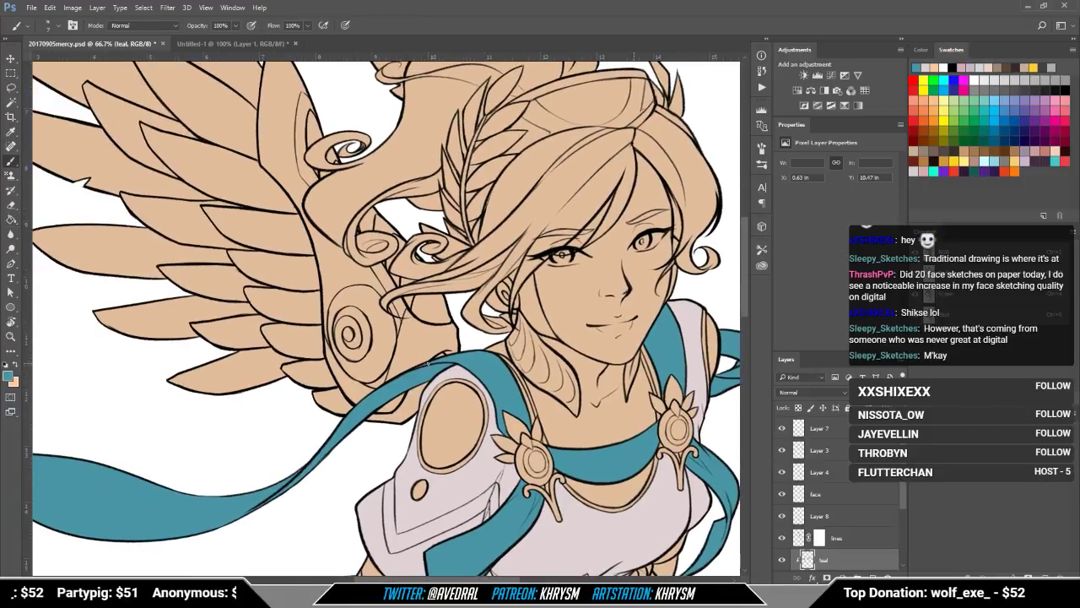
drag(428, 363, 480, 339)
mouse_move(389, 438)
mouse_down()
mouse_move(479, 403)
mouse_move(380, 304)
mouse_move(403, 363)
mouse_move(130, 328)
mouse_move(35, 365)
mouse_move(175, 495)
mouse_move(460, 406)
mouse_up()
key(l)
scroll(472, 359, left, 1)
key(g)
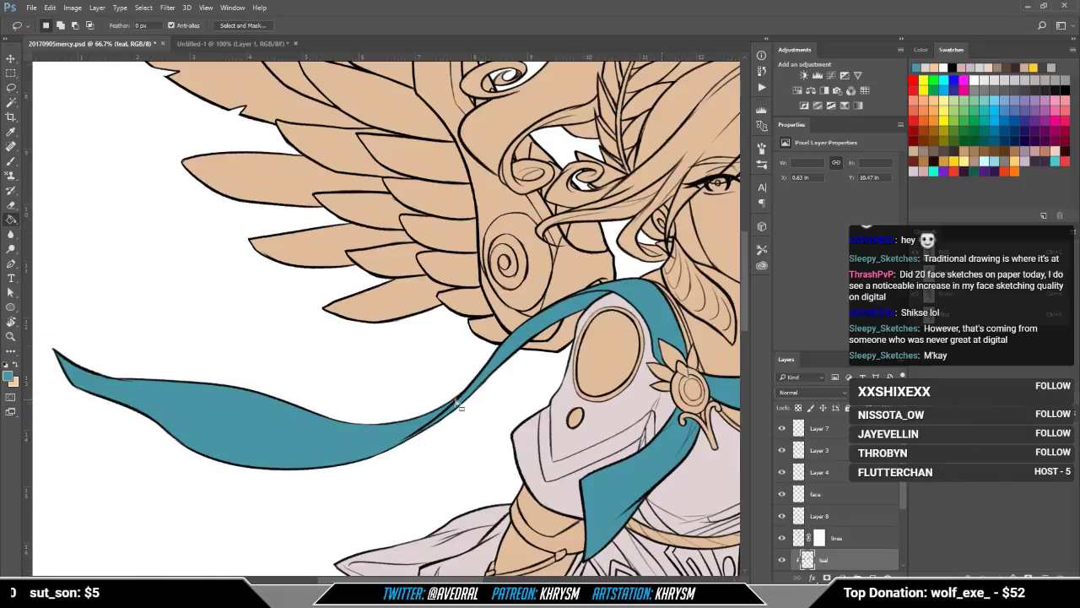
key(ctrl+d)
Step: Make the white layer active and sample the dress's off-white as the foreground color
drag(578, 457, 218, 491)
mouse_move(514, 446)
mouse_down()
mouse_move(540, 352)
mouse_move(534, 393)
mouse_up()
key(b)
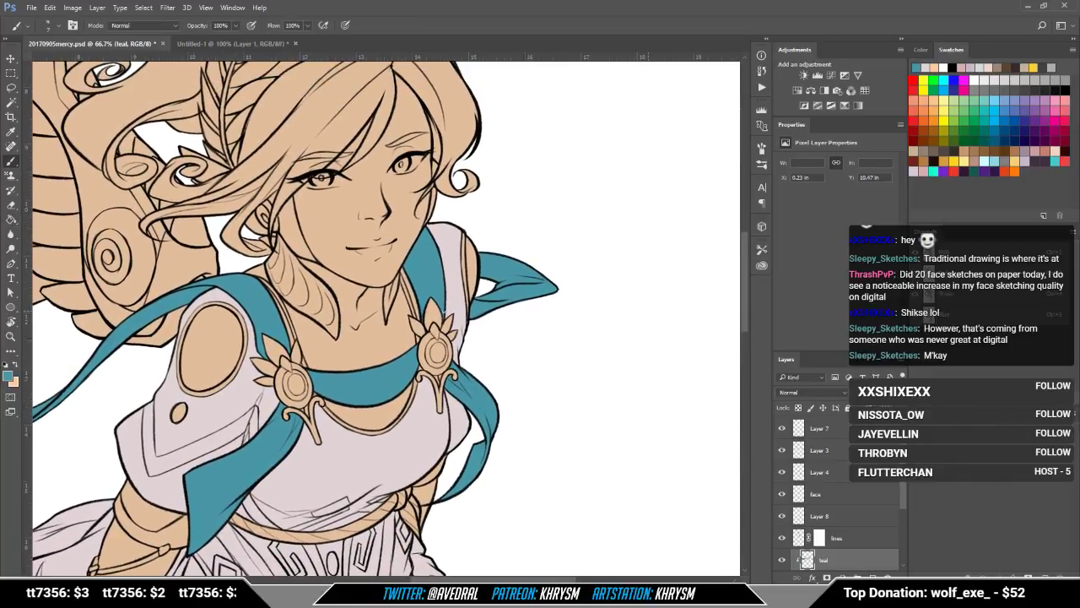
drag(323, 349, 350, 386)
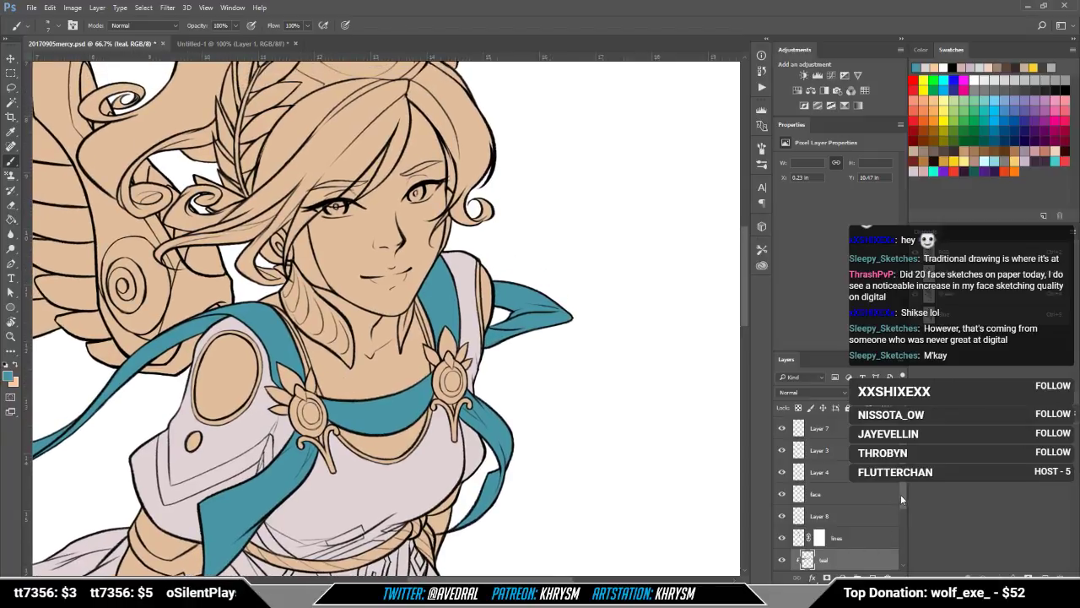
drag(901, 494, 897, 515)
click(843, 545)
alt+click(256, 420)
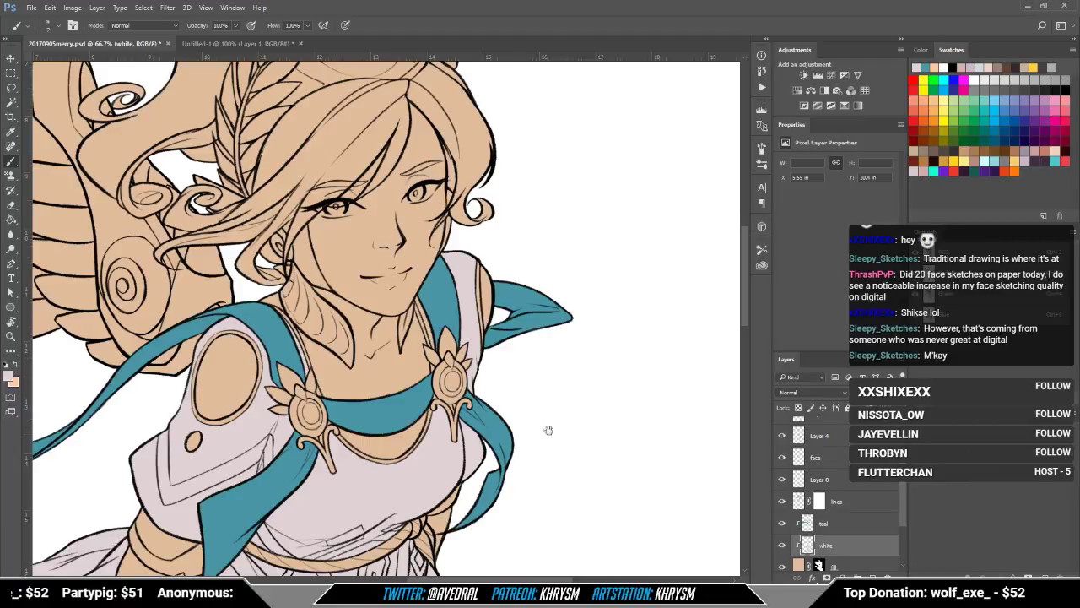
Step: Select the narrow strip between the neck and the far drape, expand it by 2 pixels, fill it with the dress color and deselect
drag(548, 431, 574, 395)
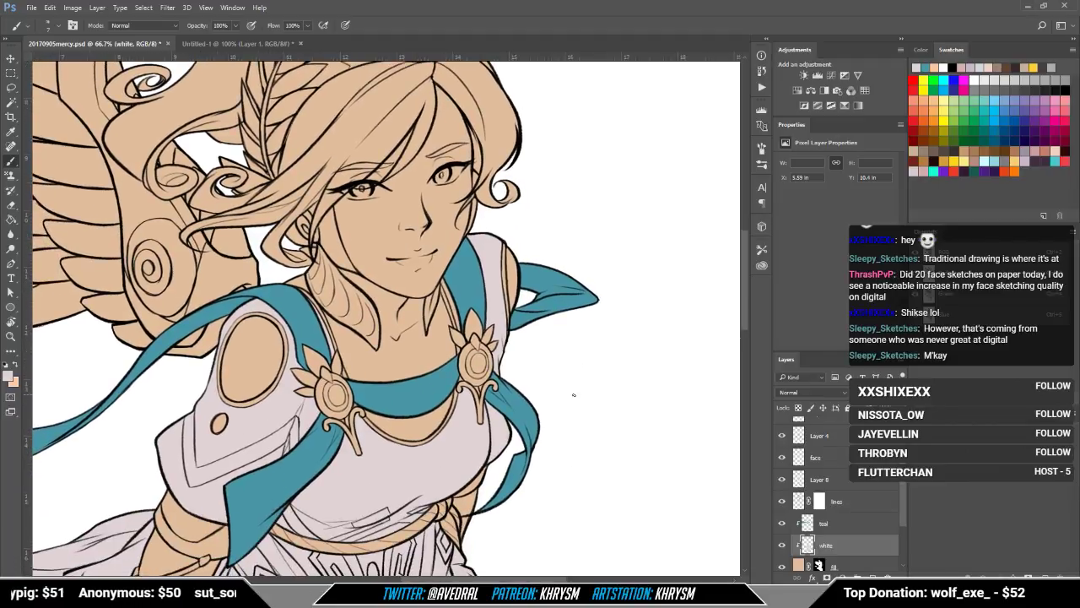
key(w)
click(449, 314)
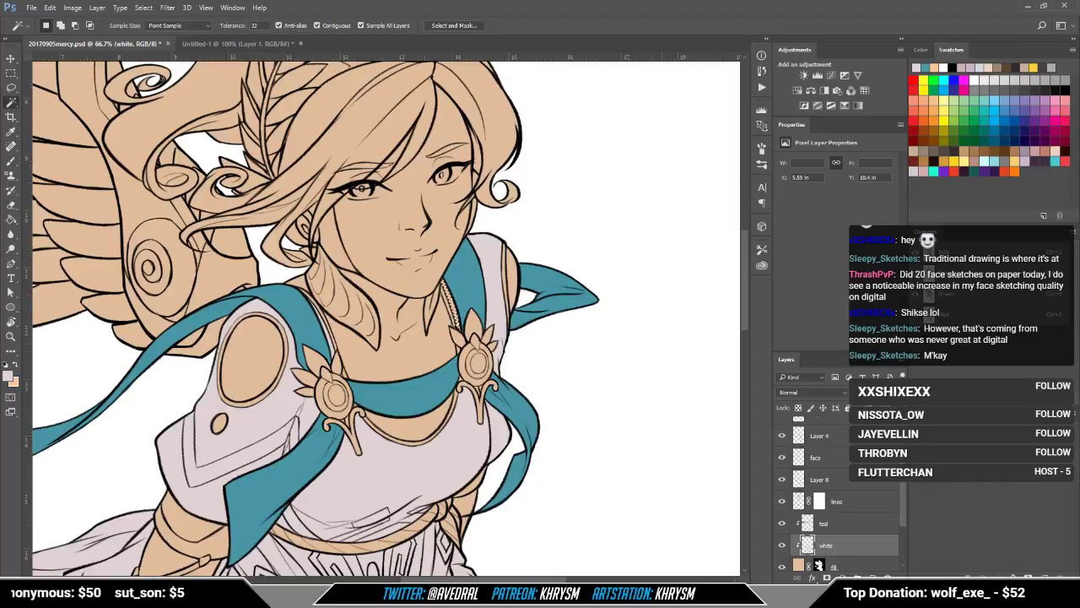
key(shift+F6)
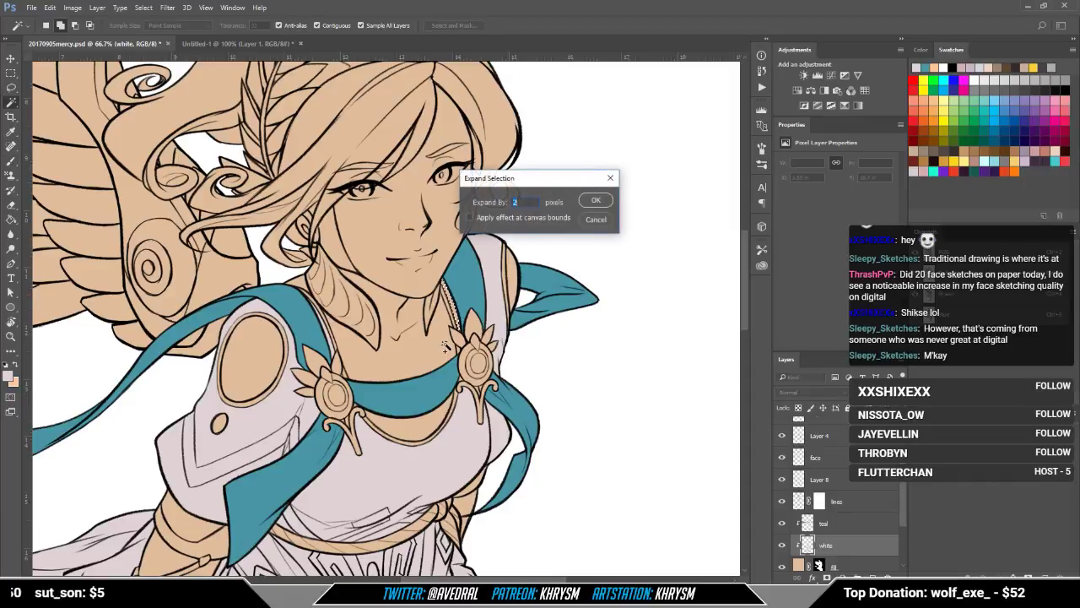
key(Return)
key(g)
click(457, 304)
key(ctrl+d)
drag(458, 304, 461, 261)
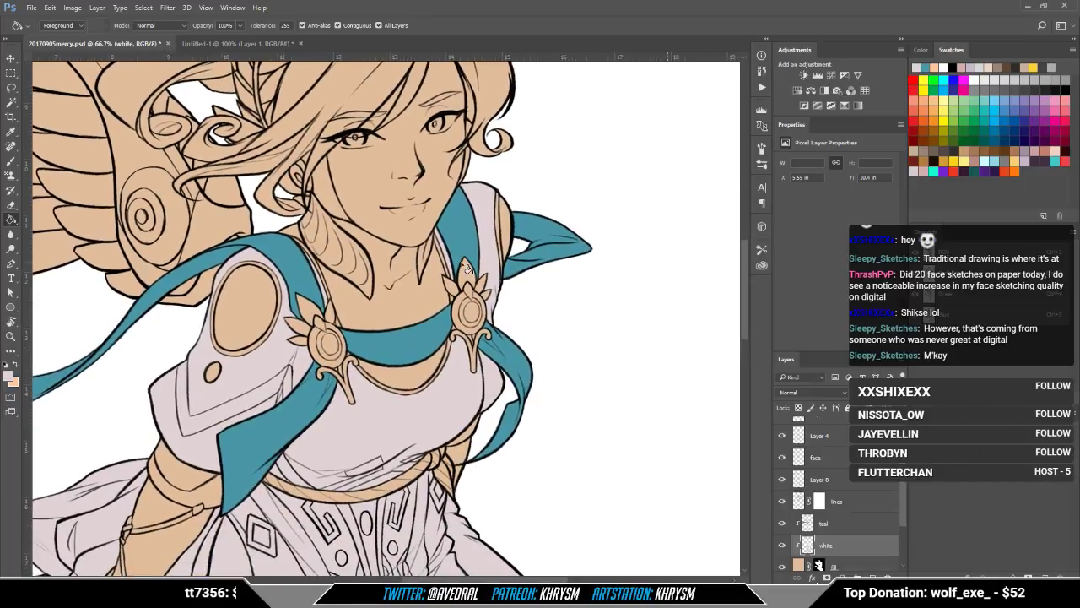
Step: Make the teal layer active again and sample the cloth's teal as the foreground color
key(b)
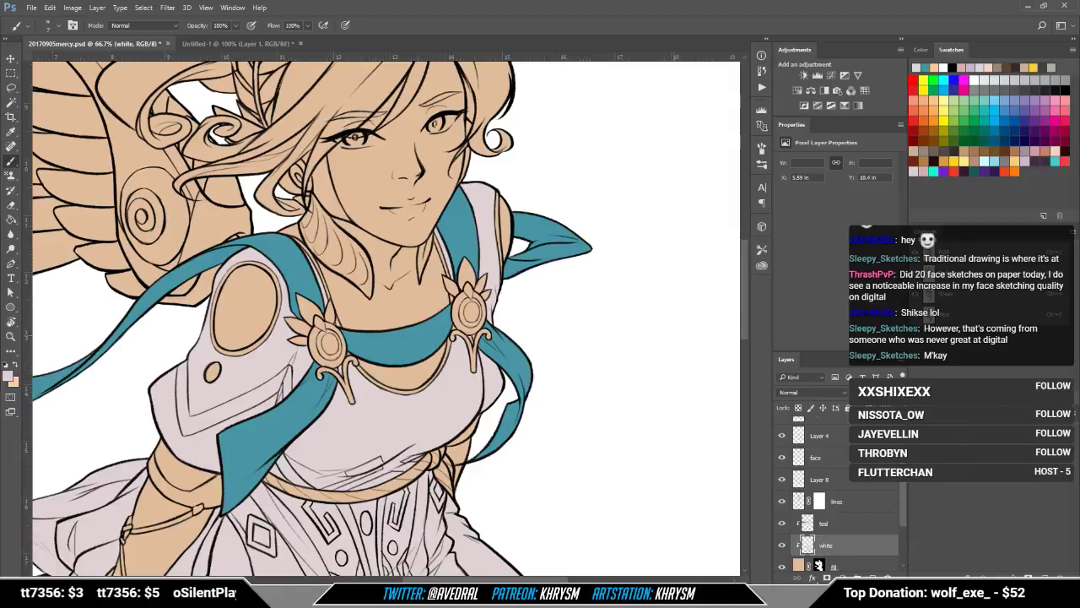
click(809, 525)
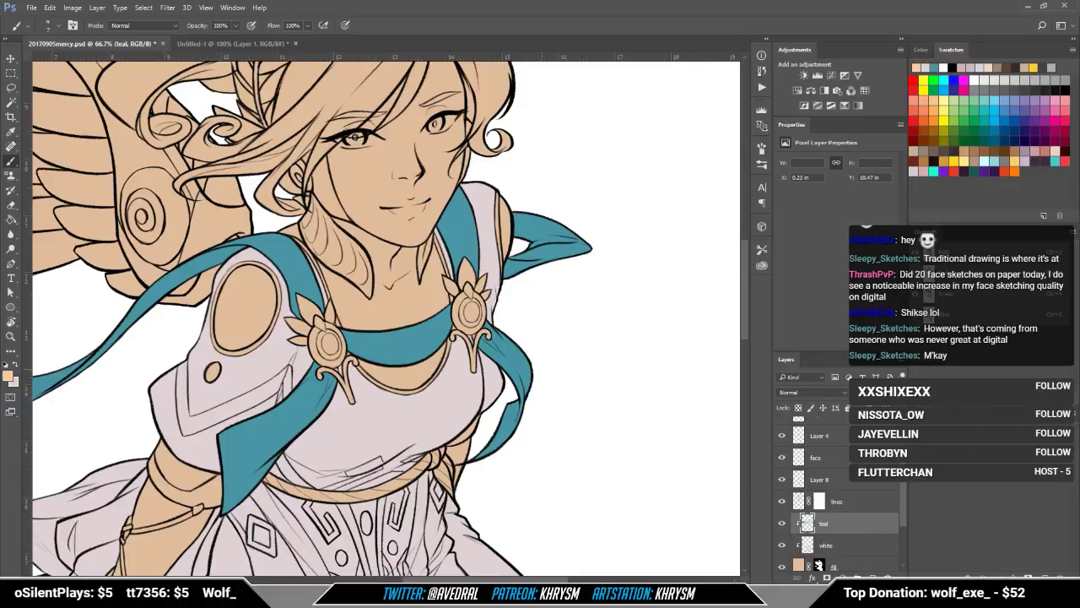
drag(352, 337, 349, 361)
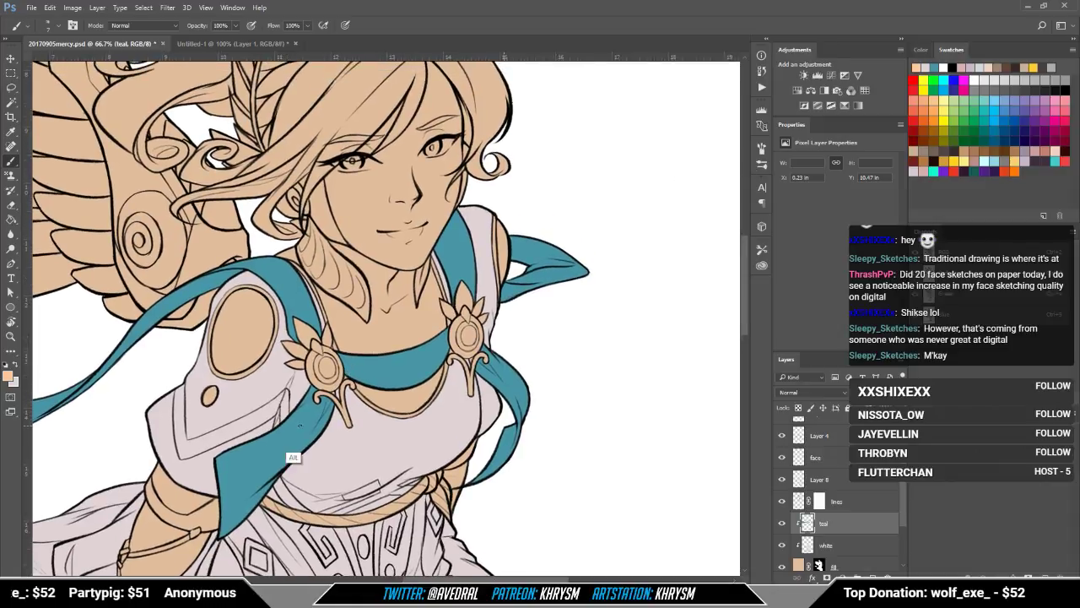
alt+click(297, 458)
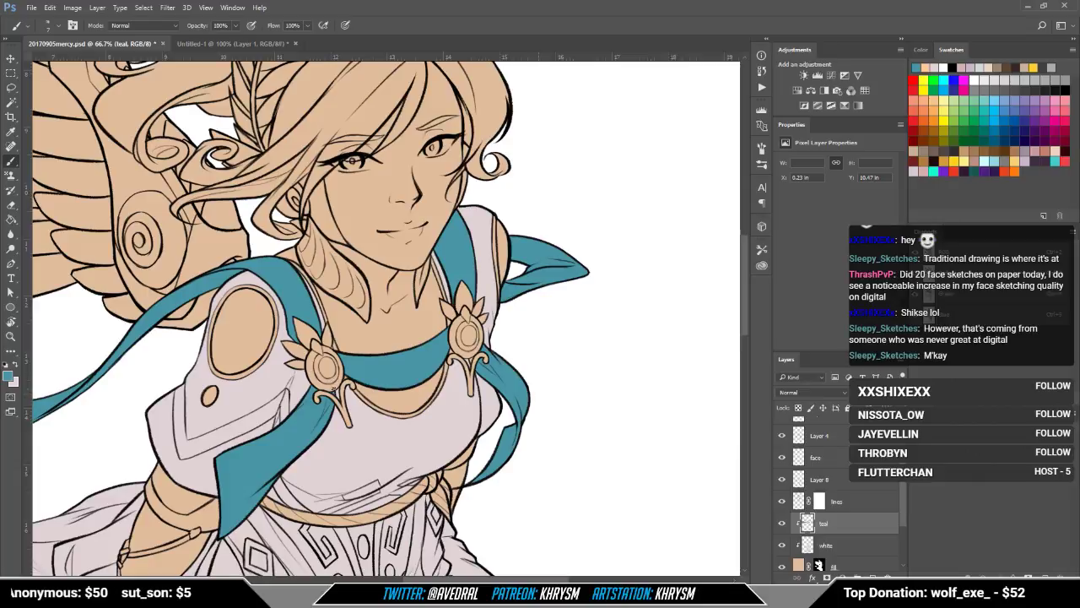
drag(523, 379, 512, 387)
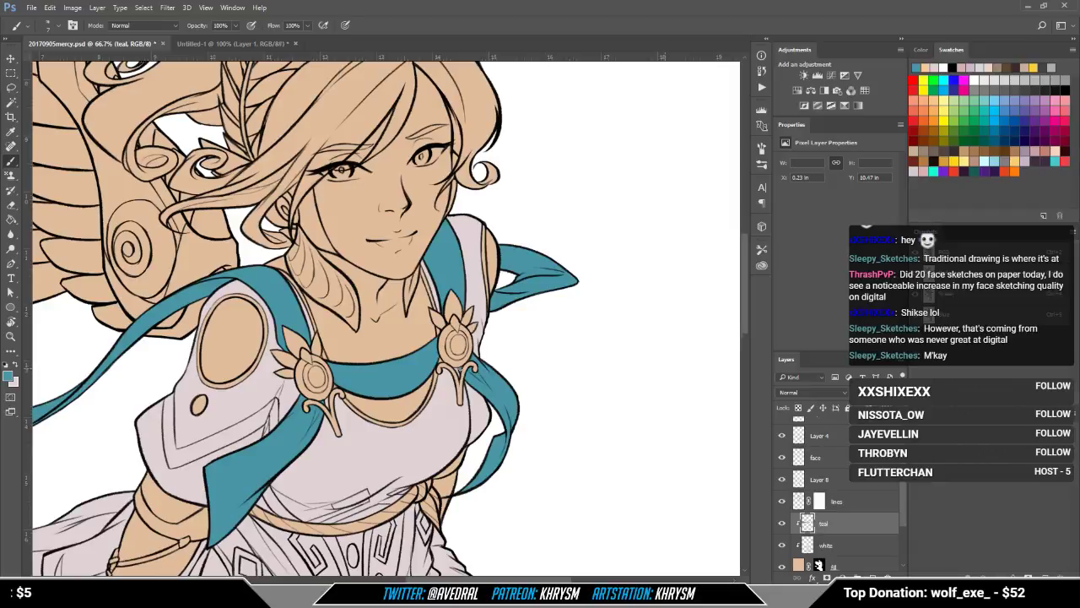
drag(552, 370, 557, 381)
key(e)
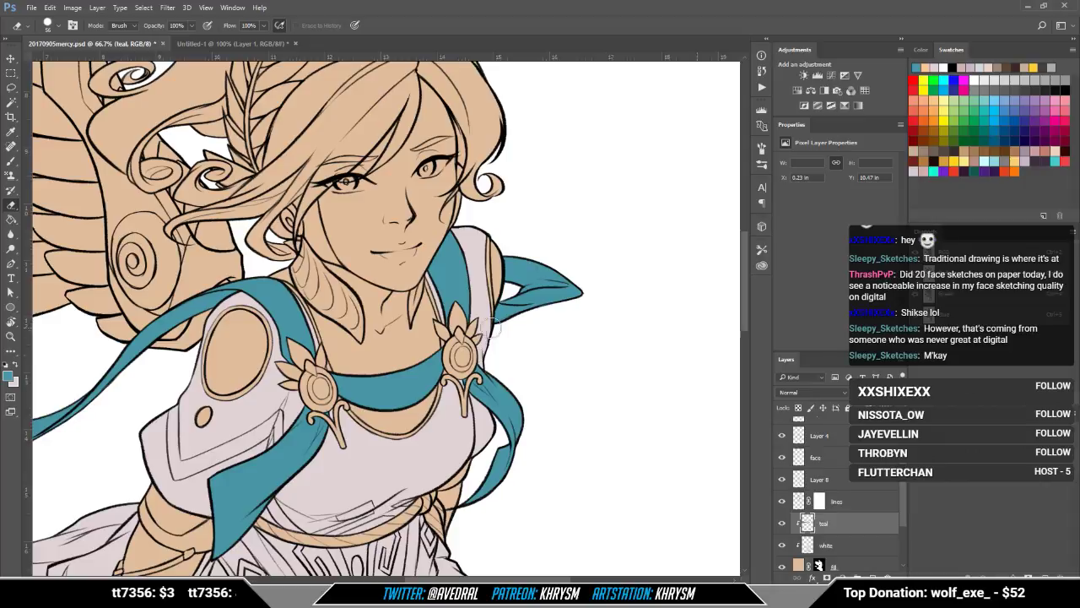
Step: Create a new layer named metal above the teal layer
key(ctrl+minus)
key(ctrl+minus)
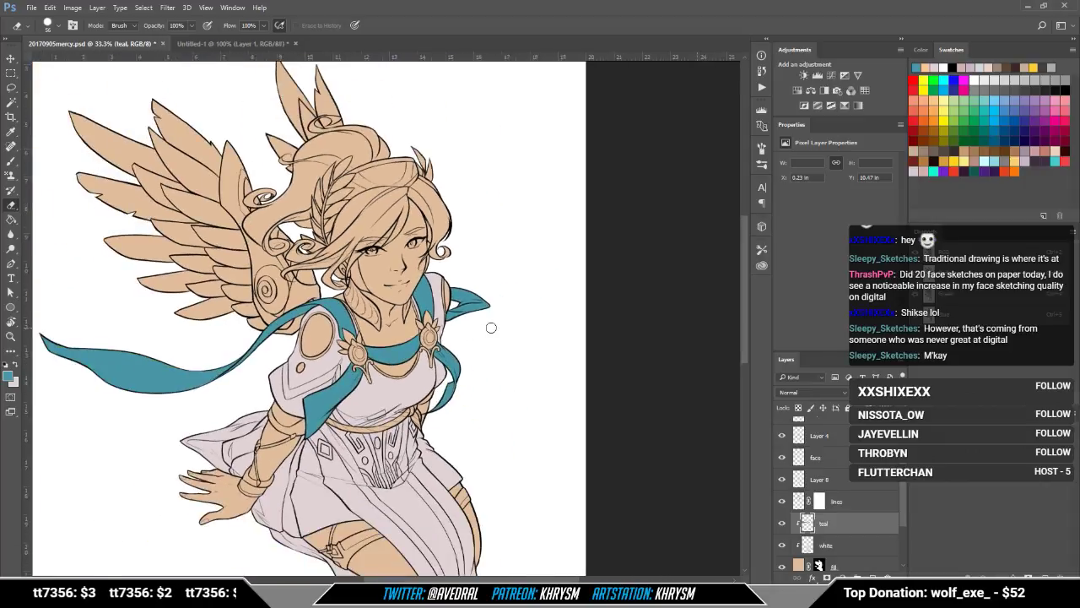
drag(467, 353, 472, 171)
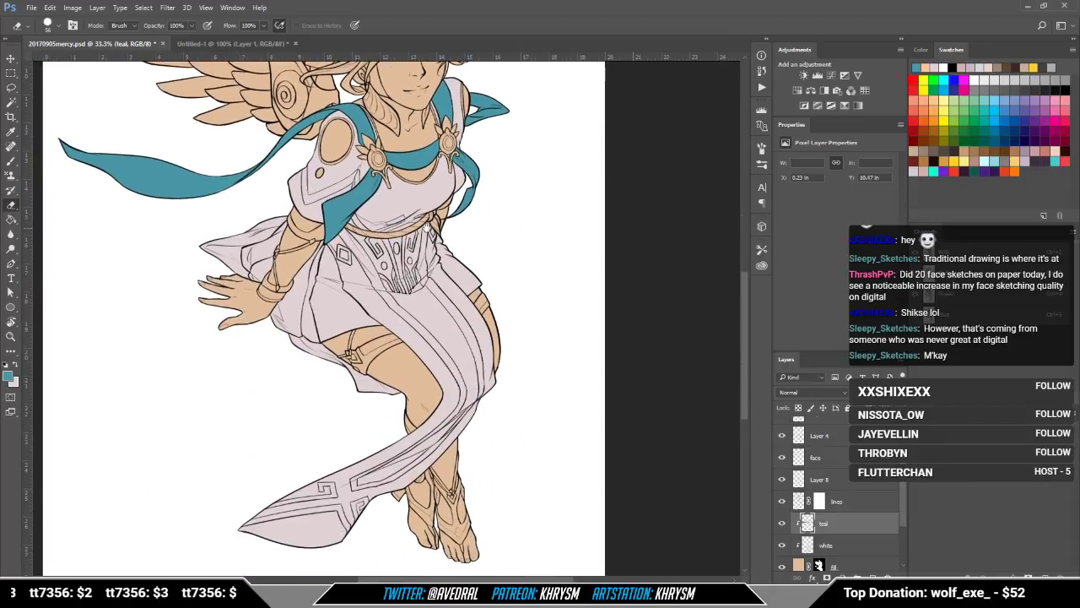
drag(393, 114, 409, 285)
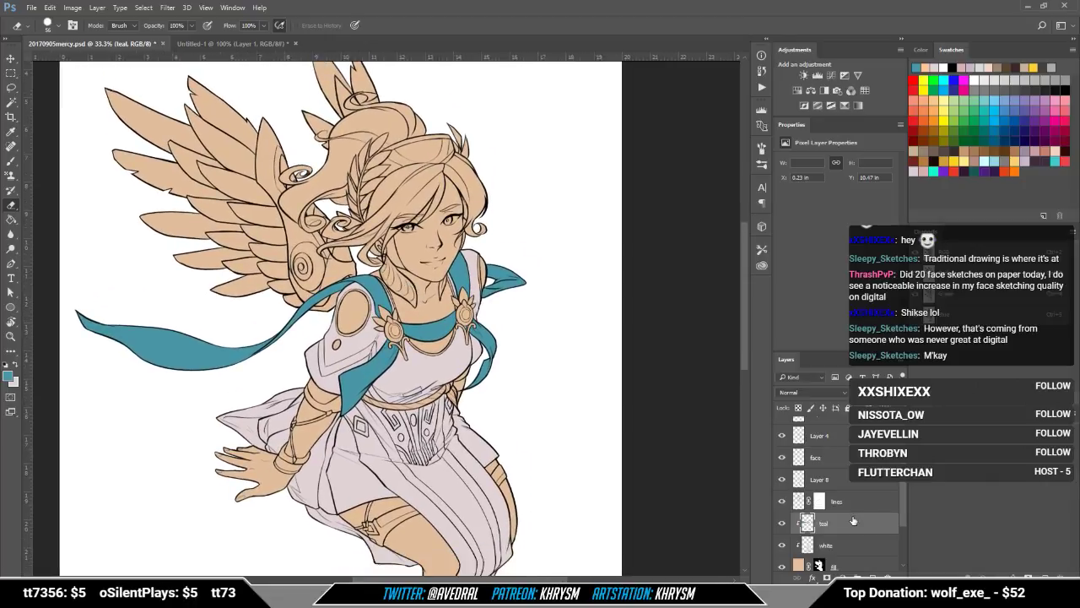
key(ctrl+shift+n)
text(metal)
key(Return)
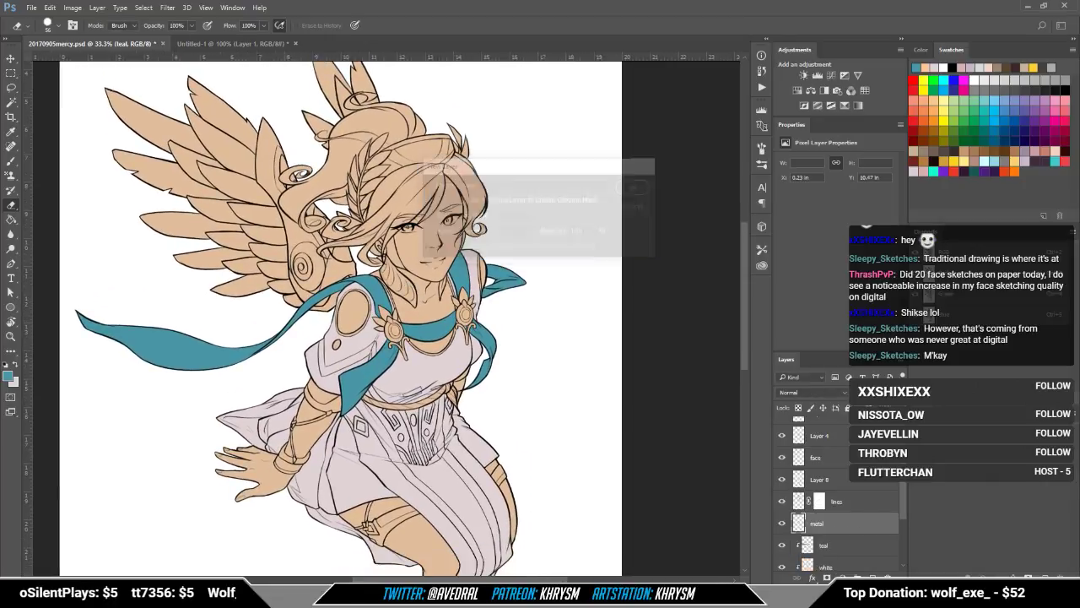
Step: Switch to the reference image and sample the bronze-gold of the dress trim as the foreground color
key(ctrl+plus)
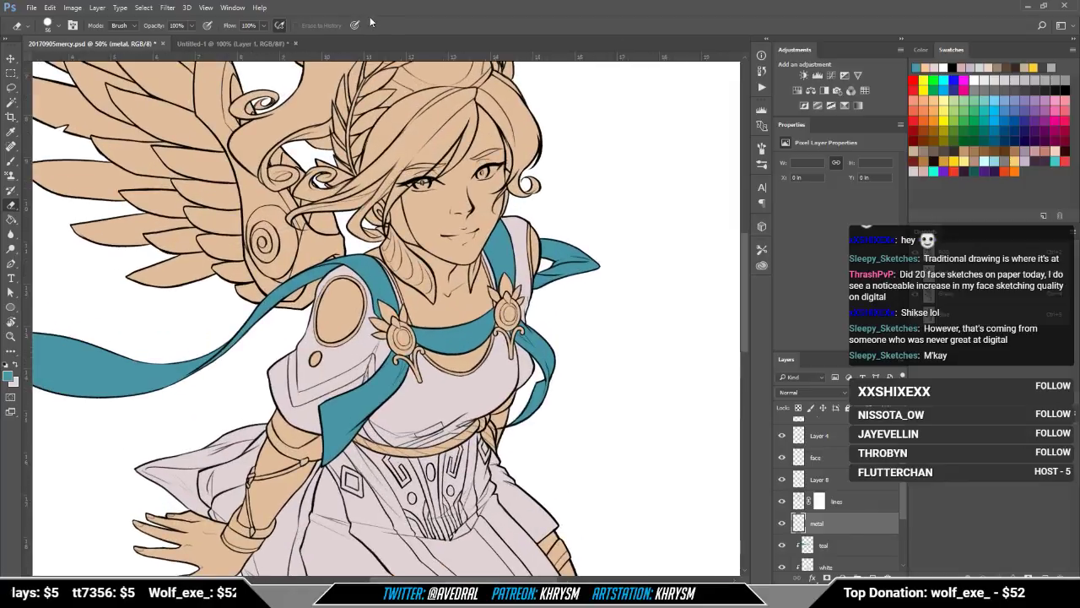
click(245, 43)
key(g)
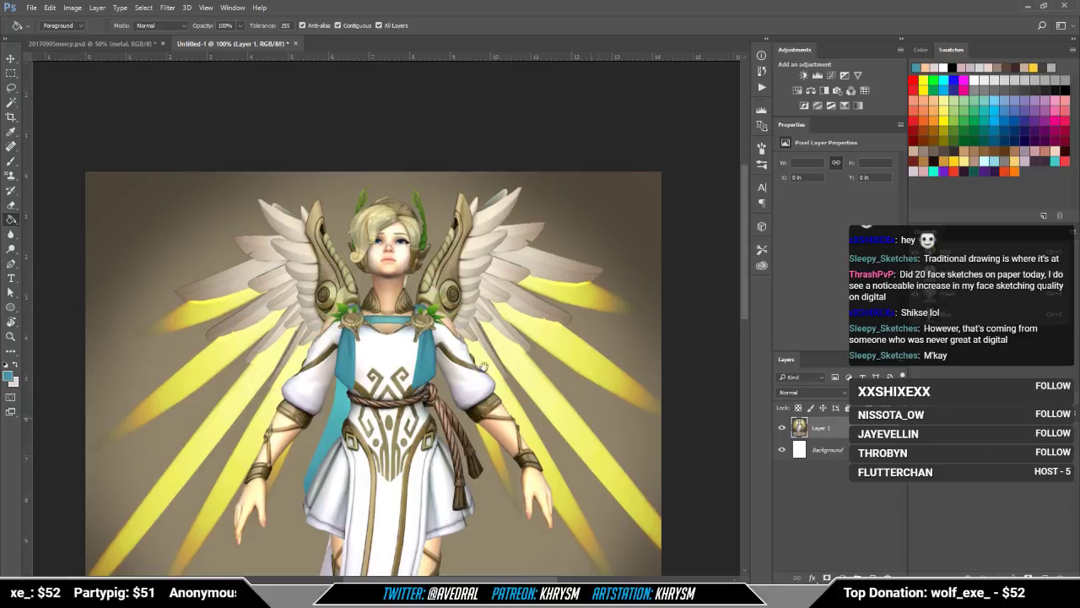
drag(475, 421, 485, 384)
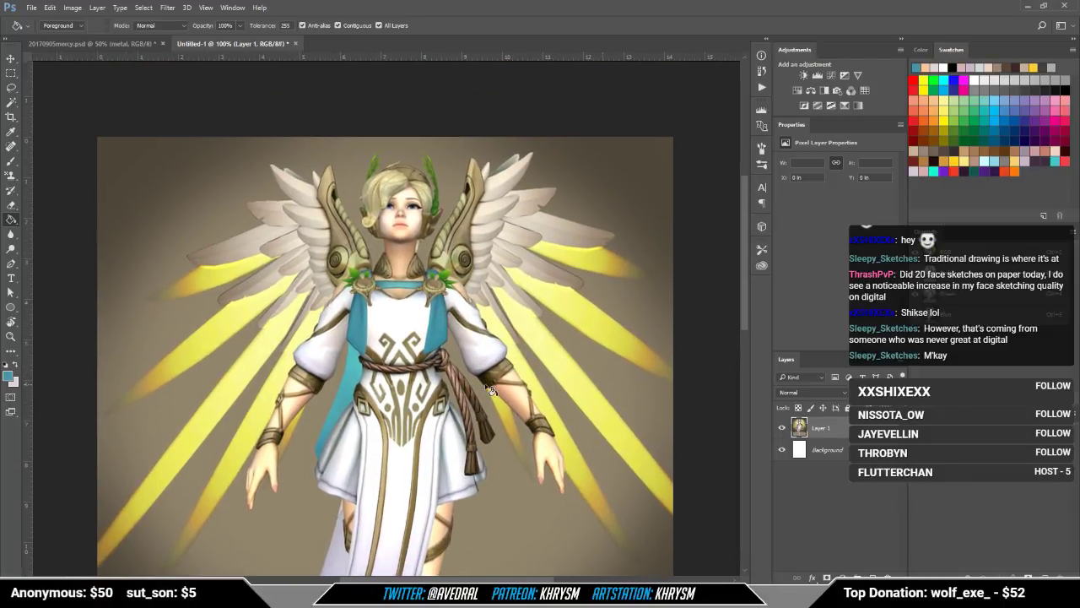
key(b)
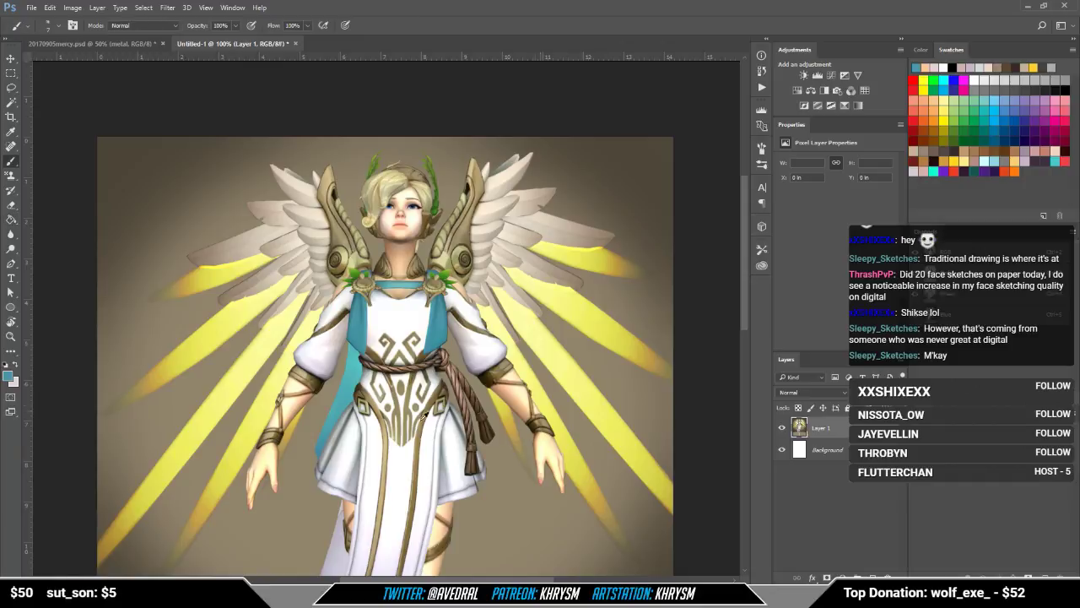
alt+click(420, 441)
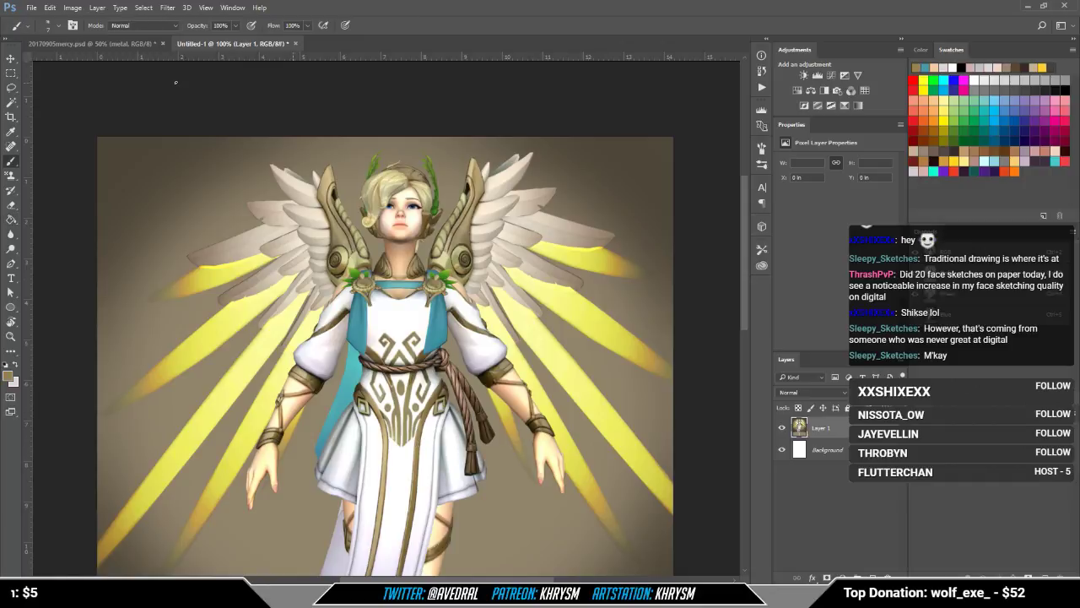
Step: Return to the drawing and clip the metal layer to the base like the teal and white layers
click(141, 46)
drag(369, 272, 362, 309)
drag(431, 392, 379, 331)
drag(413, 454, 413, 400)
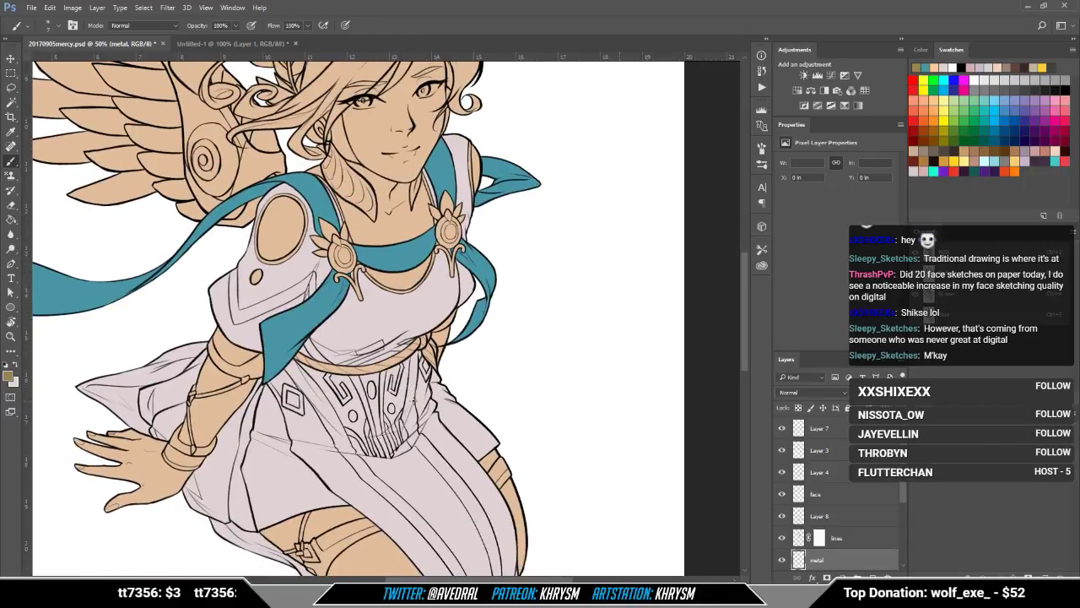
key(ctrl+alt+g)
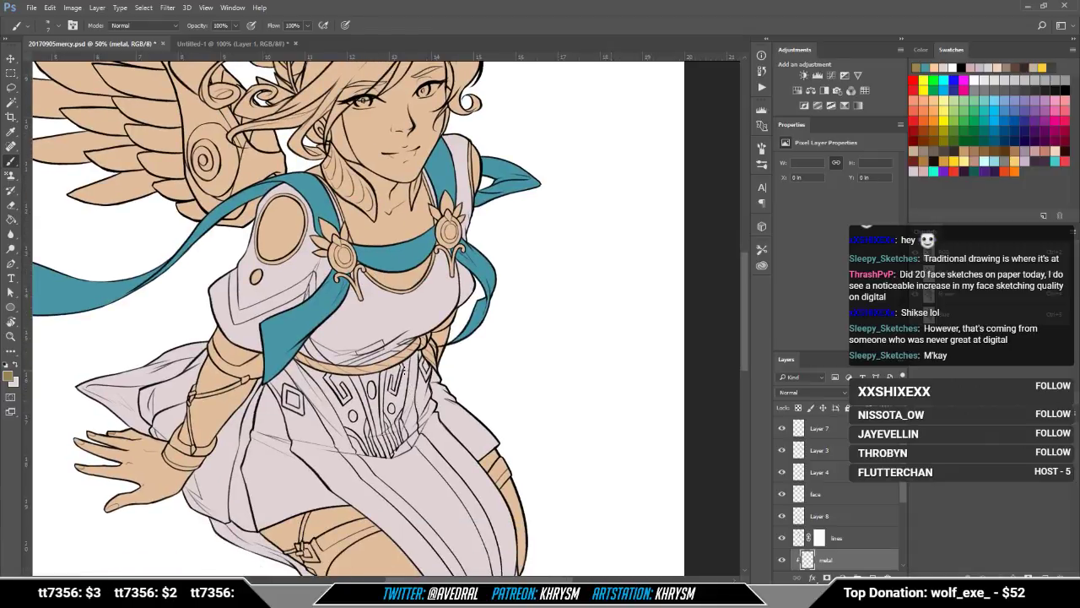
drag(403, 368, 402, 238)
key(w)
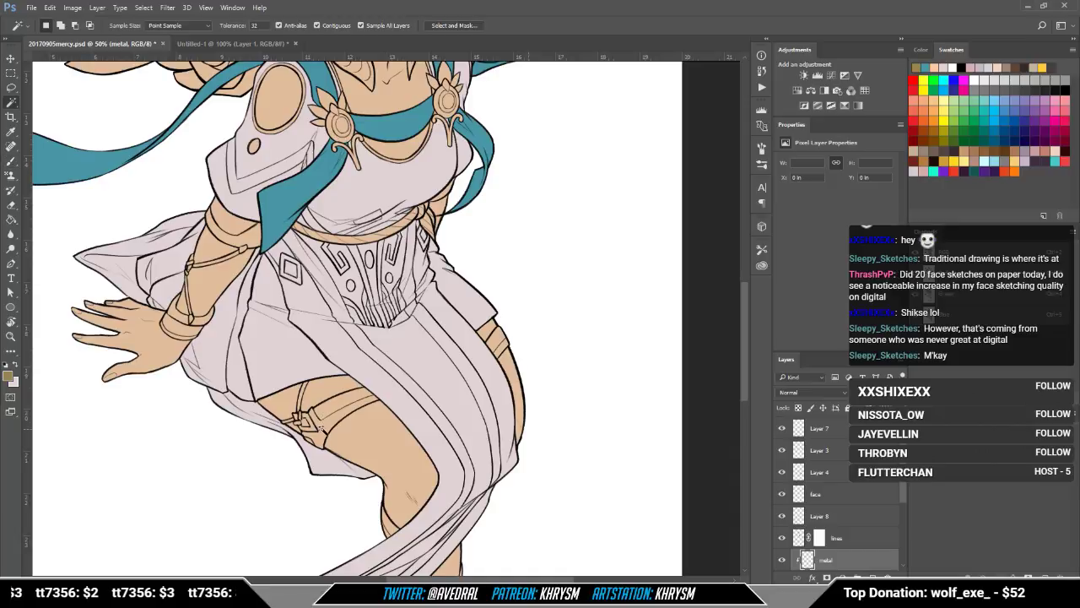
click(321, 427)
shift+click(322, 412)
shift+click(308, 434)
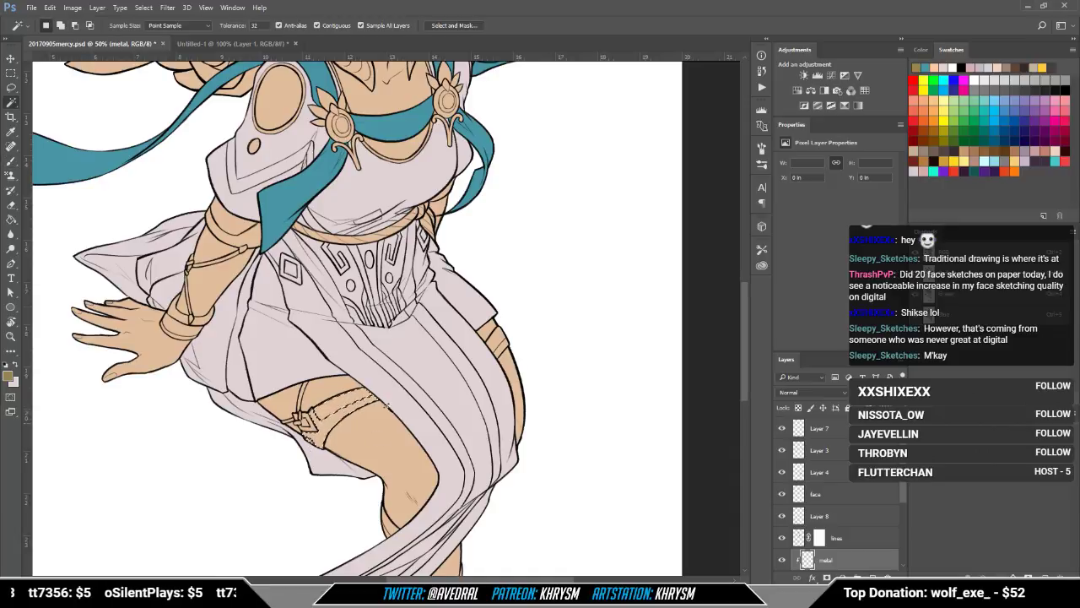
Step: Check the leg straps in the reference image and loosely lasso the garter and buckle on the near thigh in the drawing
click(233, 46)
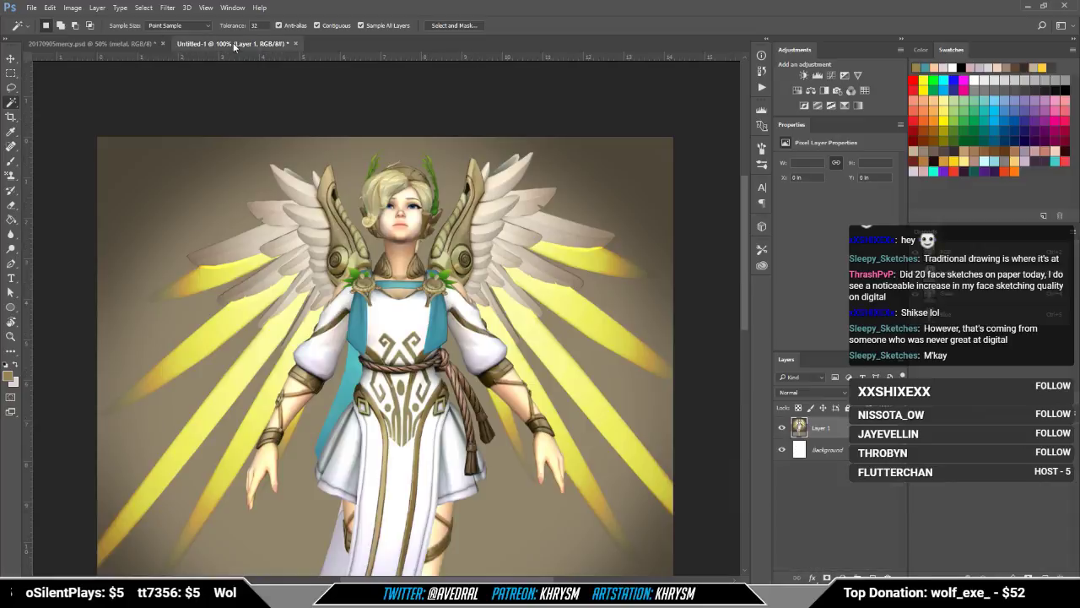
scroll(300, 264, down, 5)
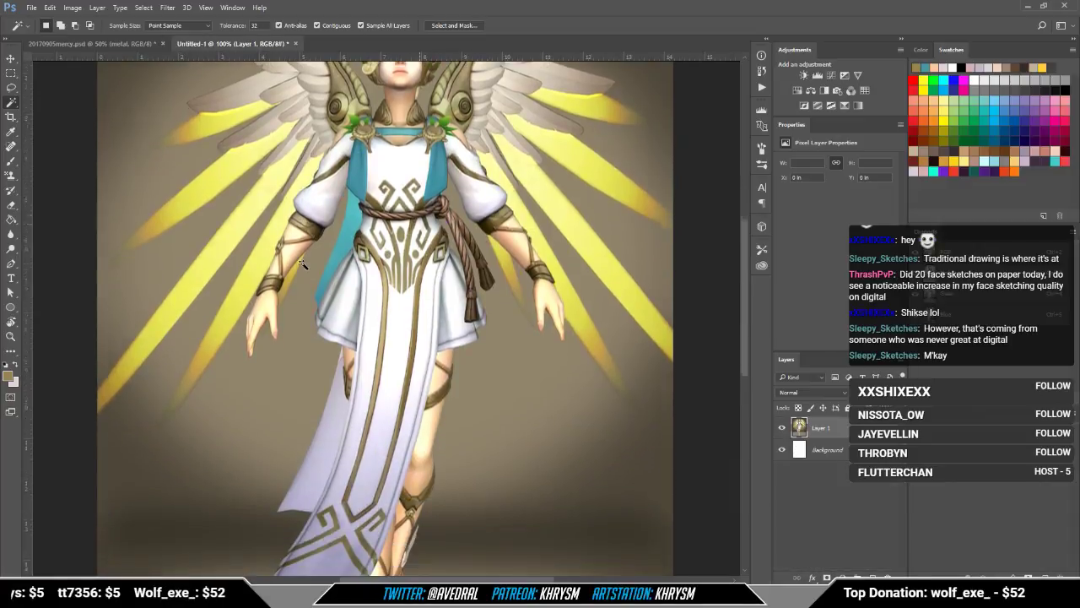
click(99, 43)
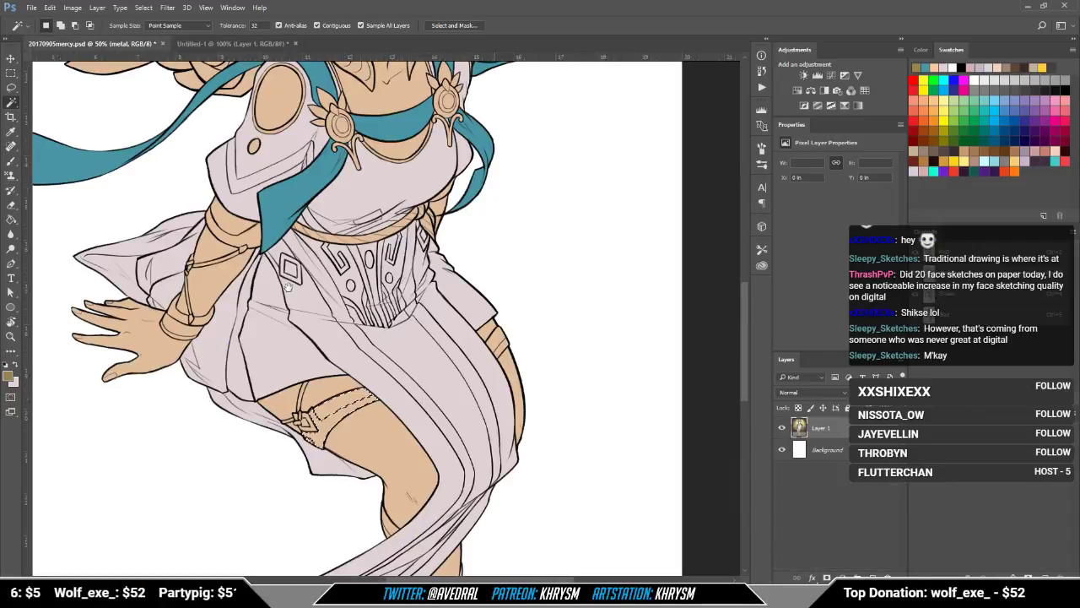
drag(292, 262, 236, 150)
drag(345, 260, 365, 390)
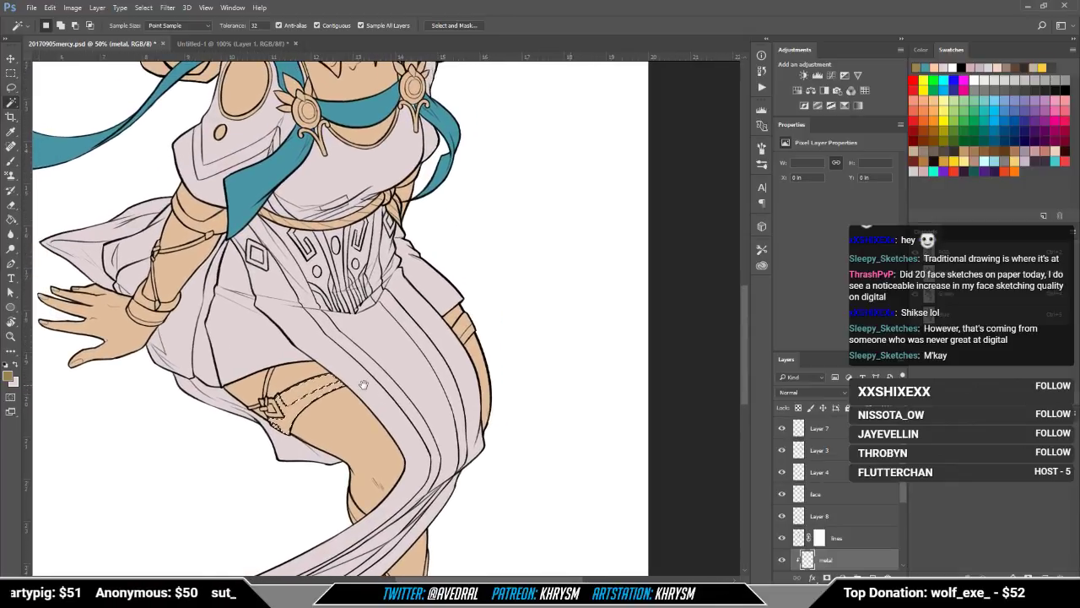
key(ctrl+plus)
key(ctrl+plus)
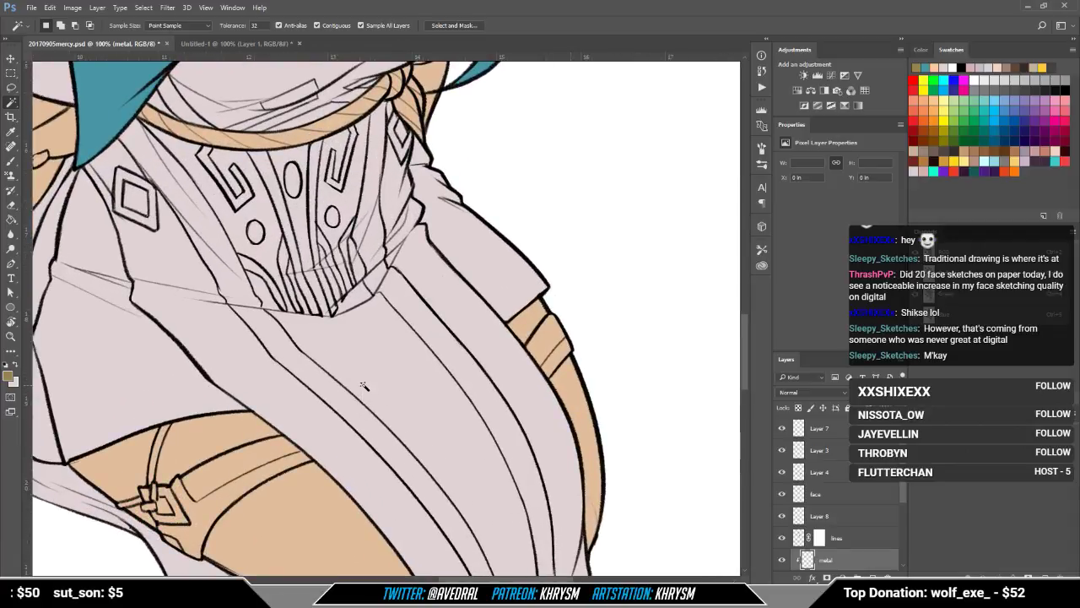
key(l)
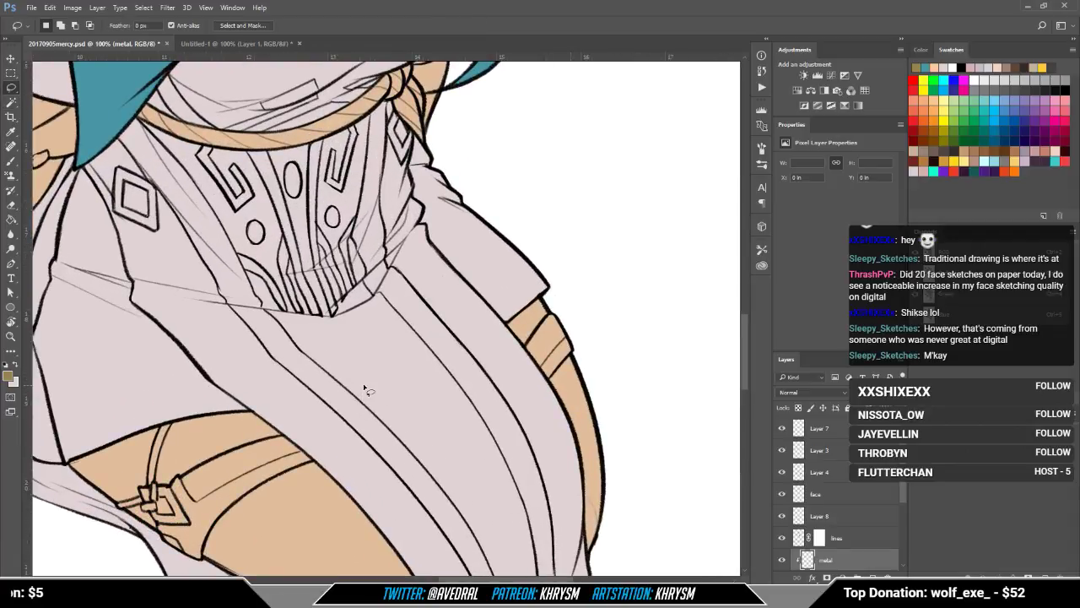
drag(363, 384, 459, 326)
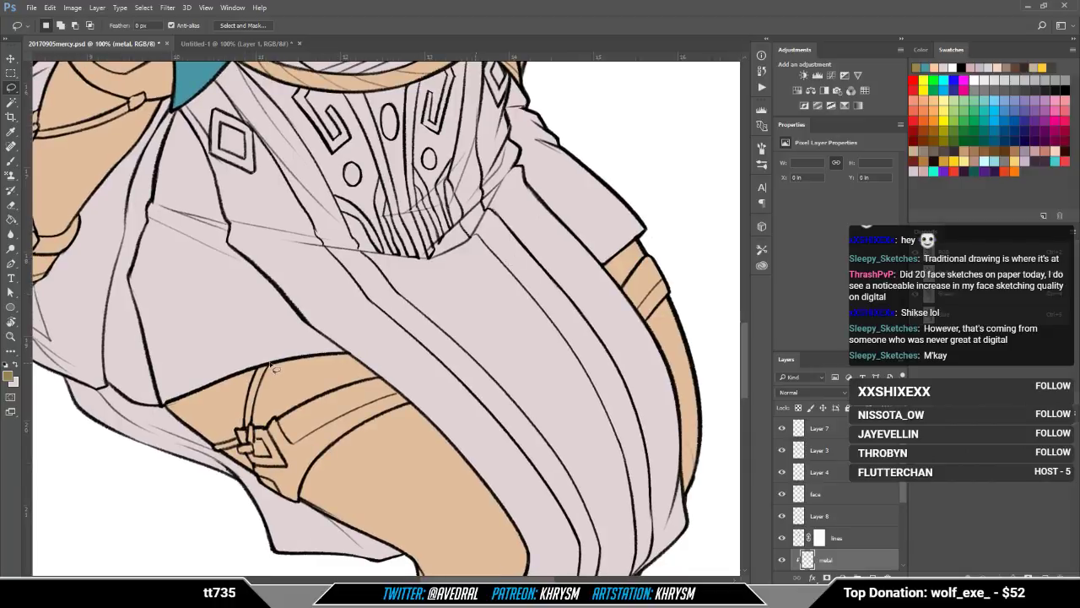
drag(249, 375, 212, 432)
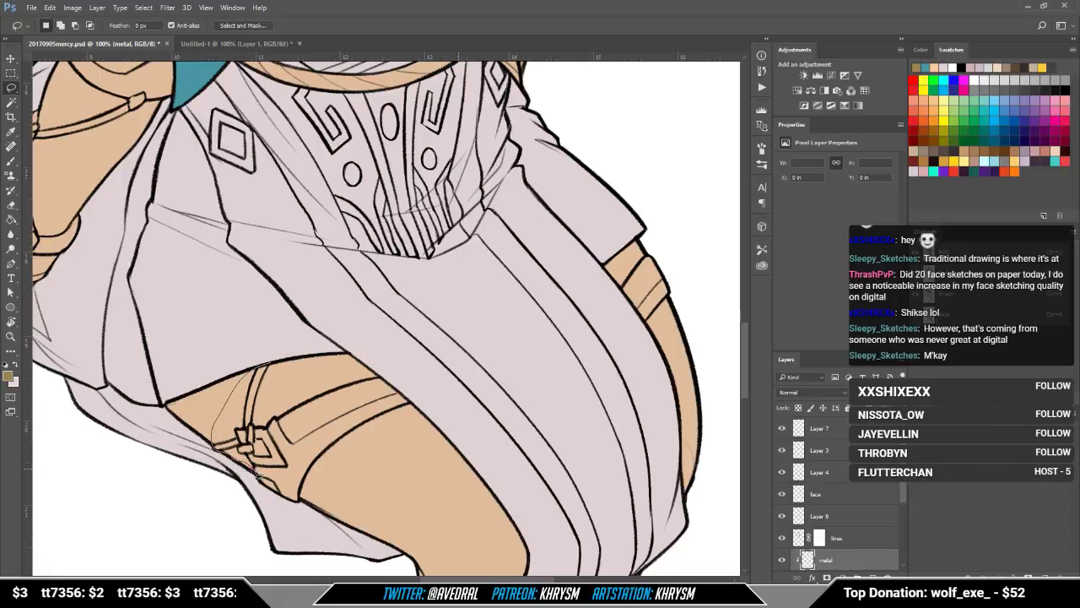
drag(306, 507, 410, 426)
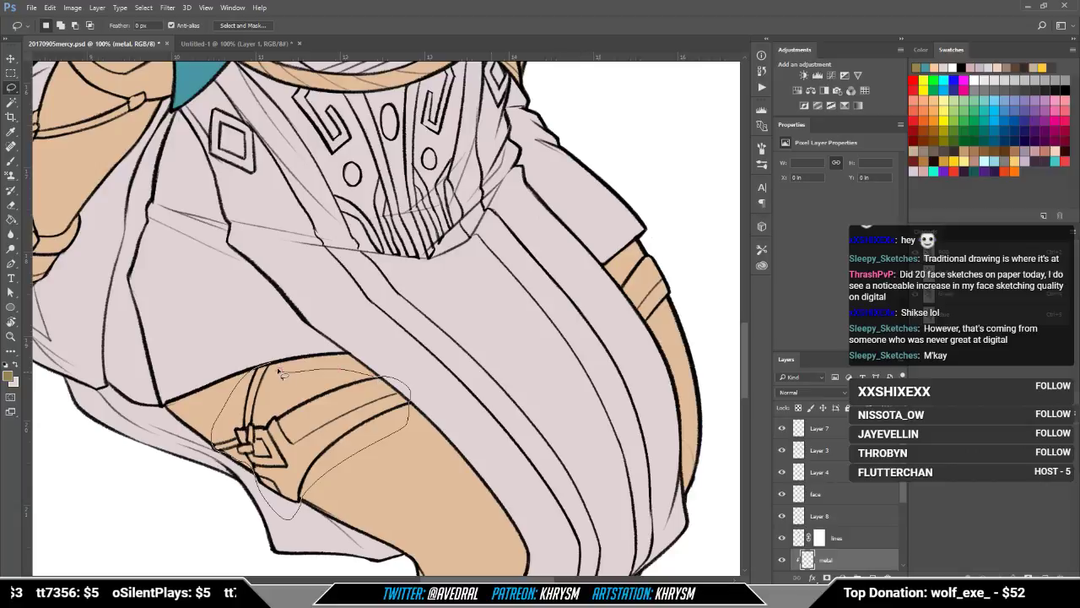
drag(270, 368, 268, 368)
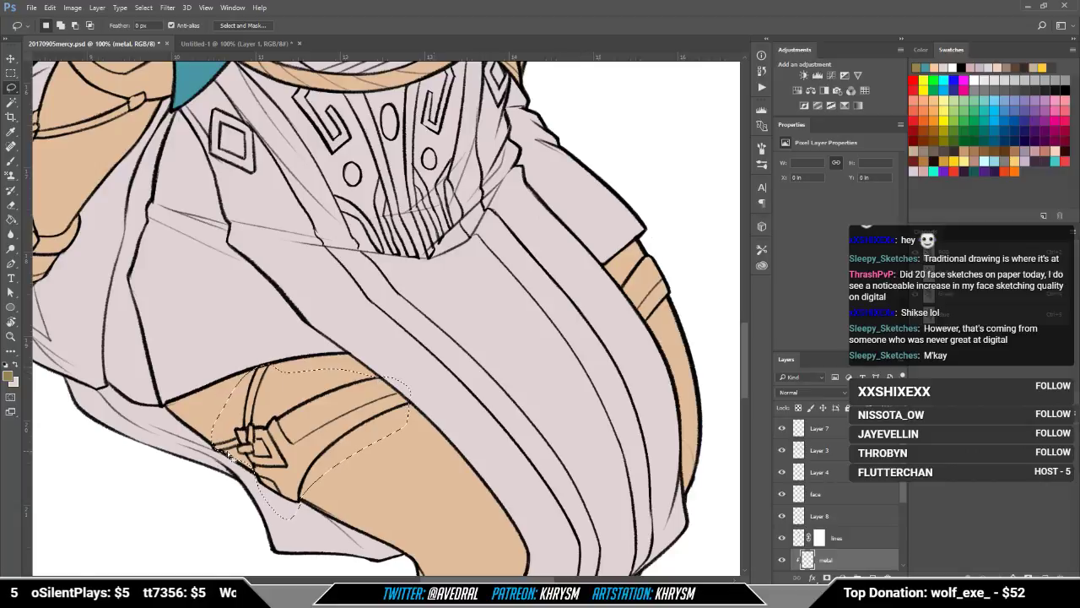
key(alt)
mouse_move(220, 455)
mouse_down()
mouse_move(254, 480)
mouse_move(221, 449)
mouse_up()
key(w)
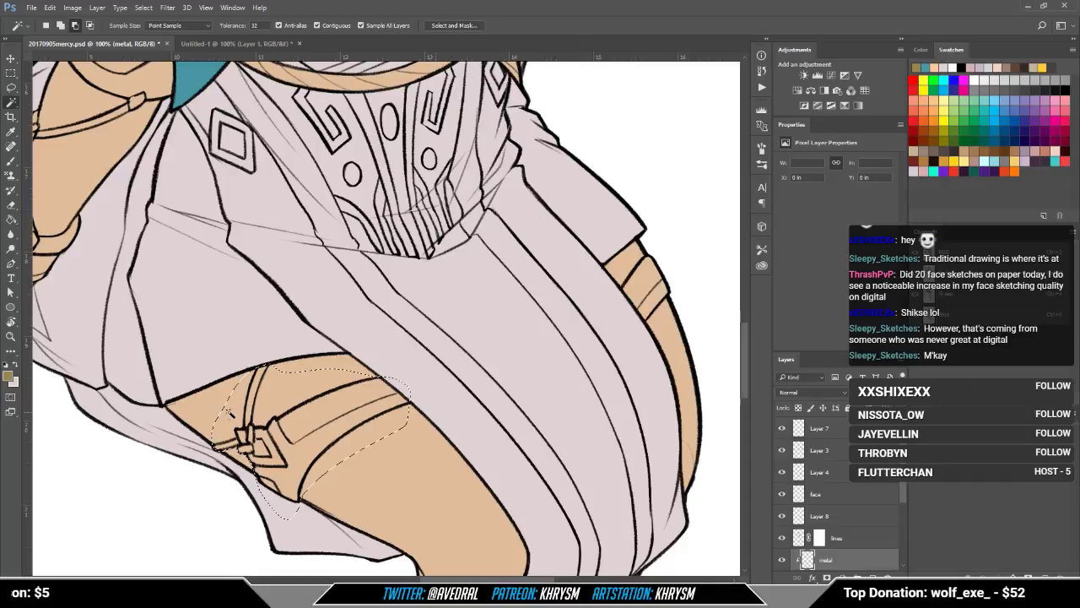
key(ctrl+d)
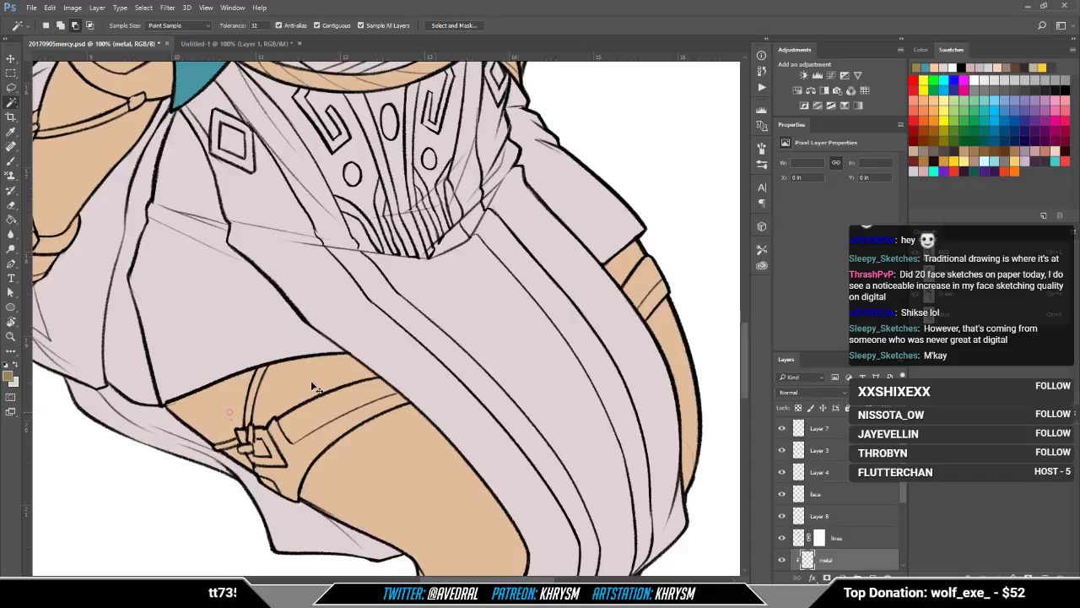
click(325, 380)
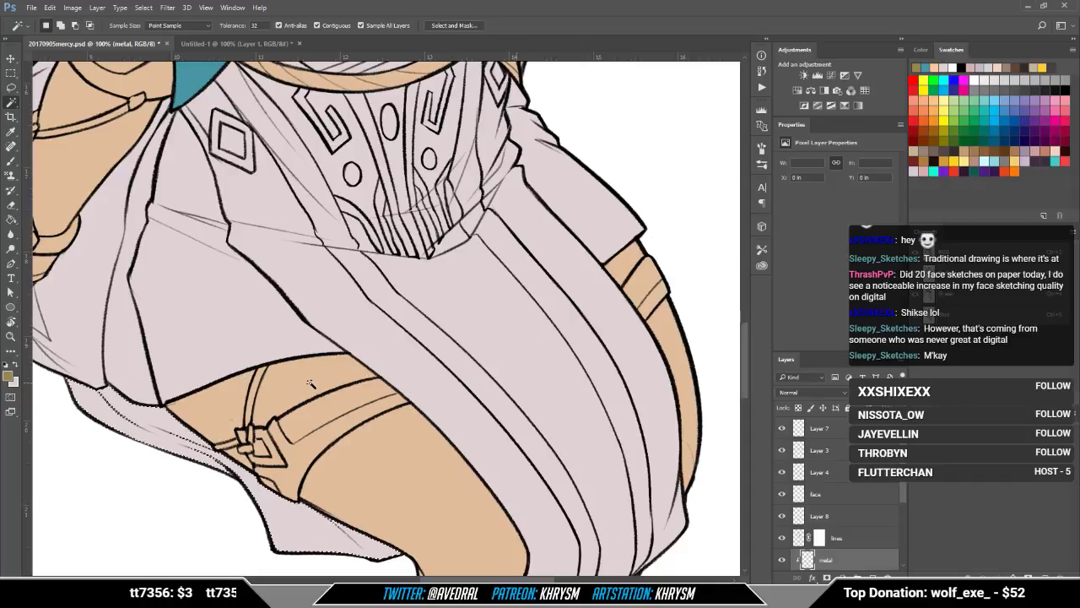
click(328, 371)
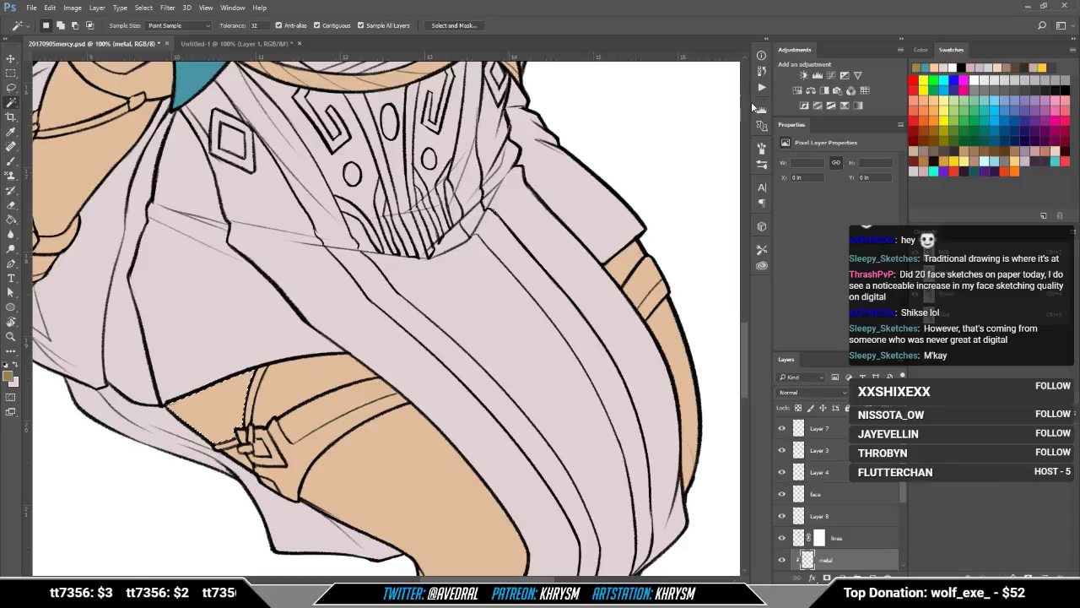
click(763, 71)
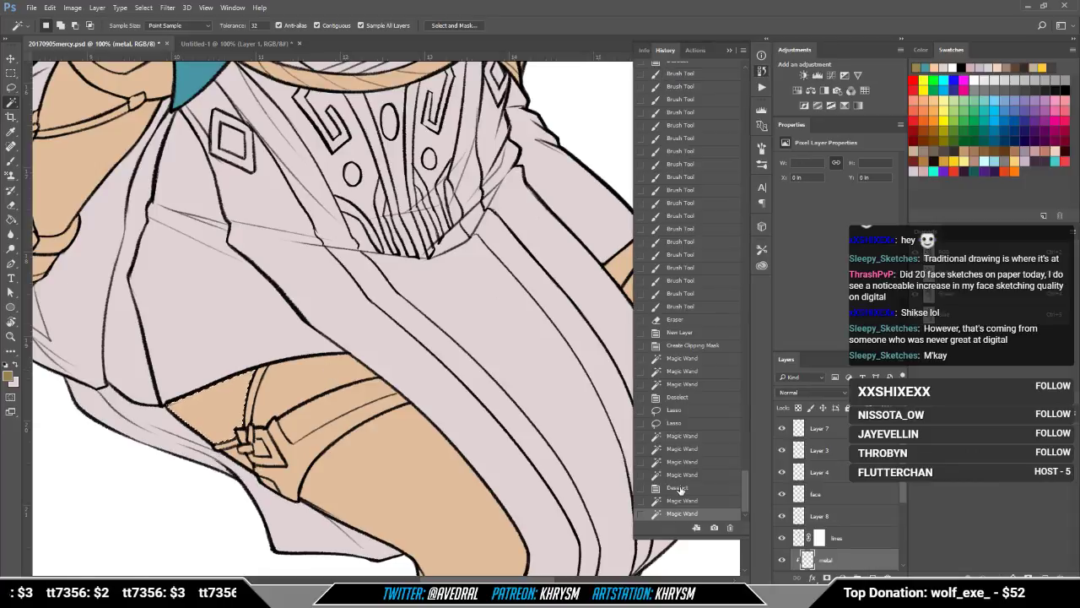
click(675, 436)
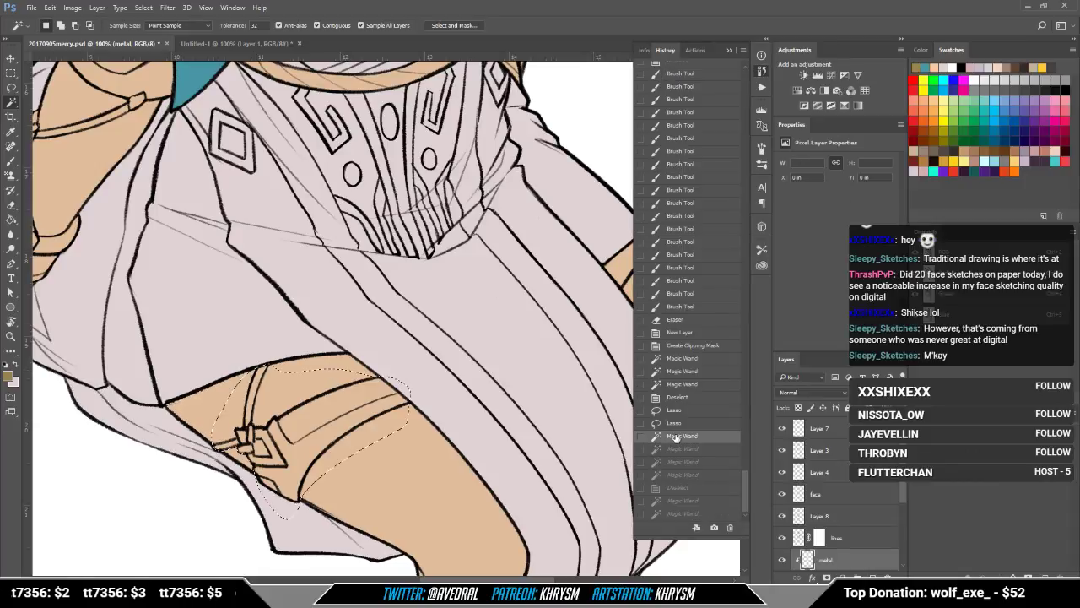
Step: Subtract the skin and cloth areas around the thigh garter and its thin strap from the lassoed selection with the Magic Wand
alt+click(235, 411)
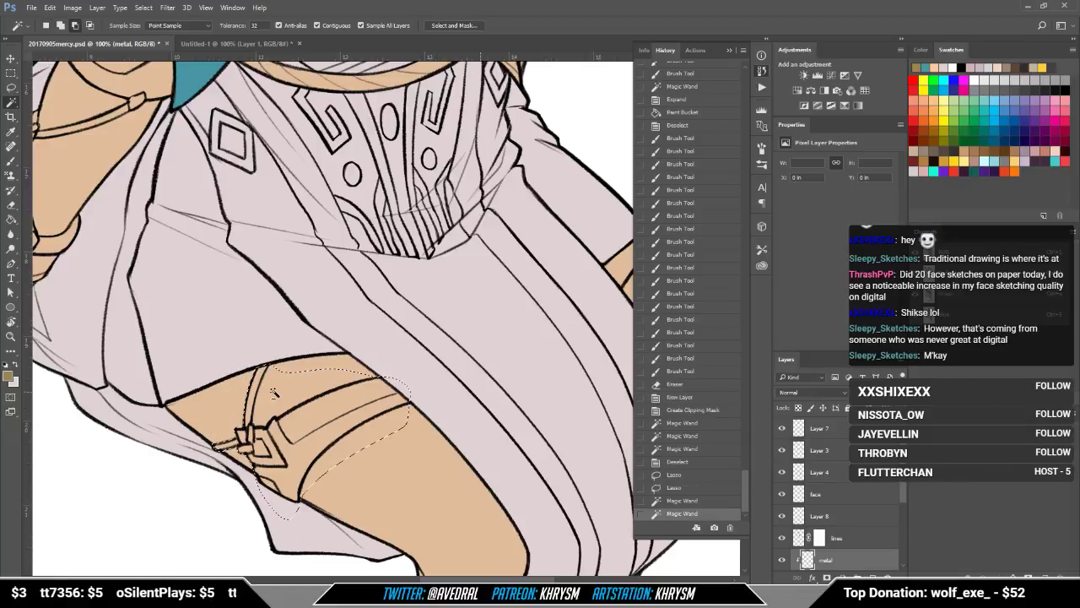
click(378, 422)
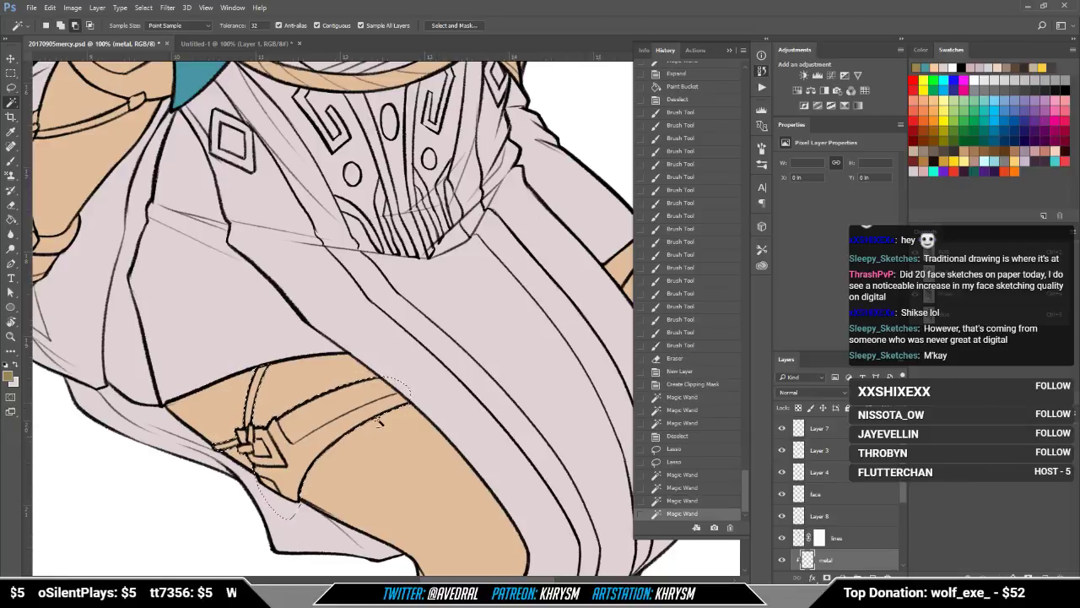
click(336, 463)
alt+click(278, 509)
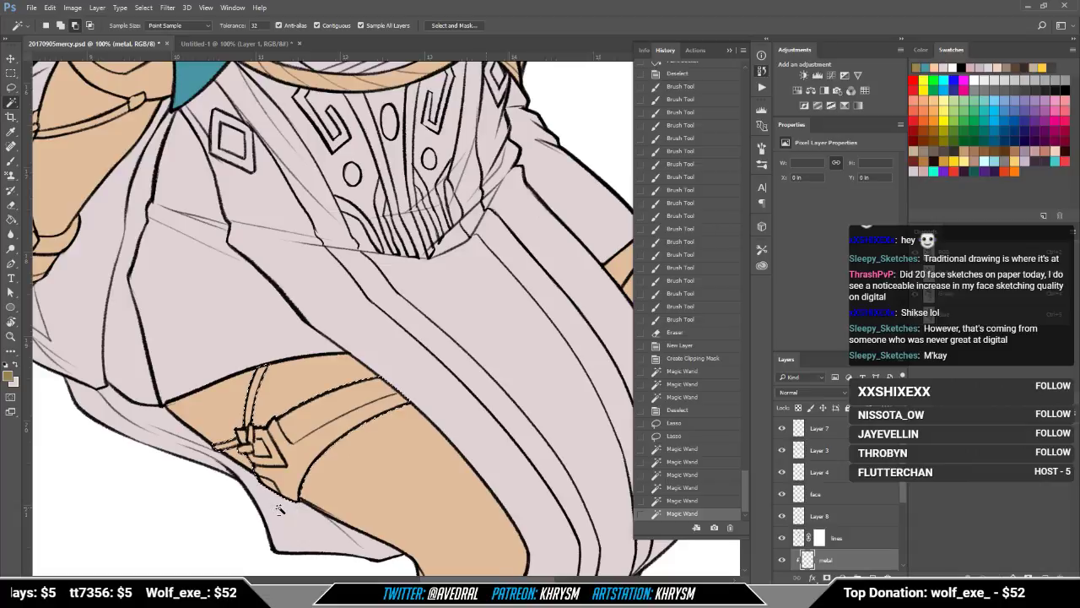
Step: Invert the garter selection, expand it, and invert it back
key(ctrl+shift+i)
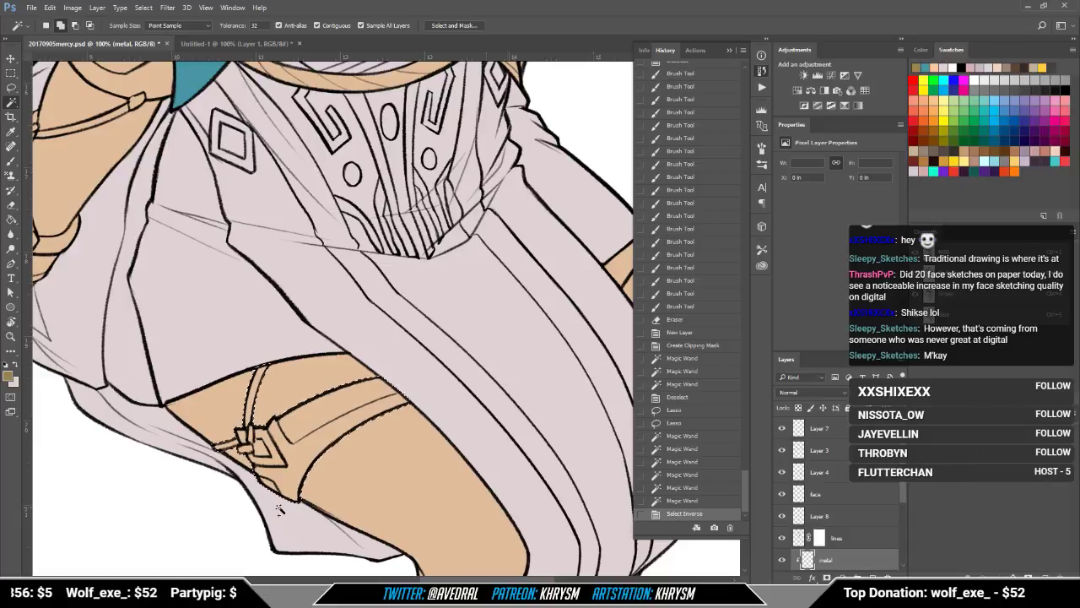
key(alt+s)
key(m)
key(e)
key(Return)
key(ctrl+shift+i)
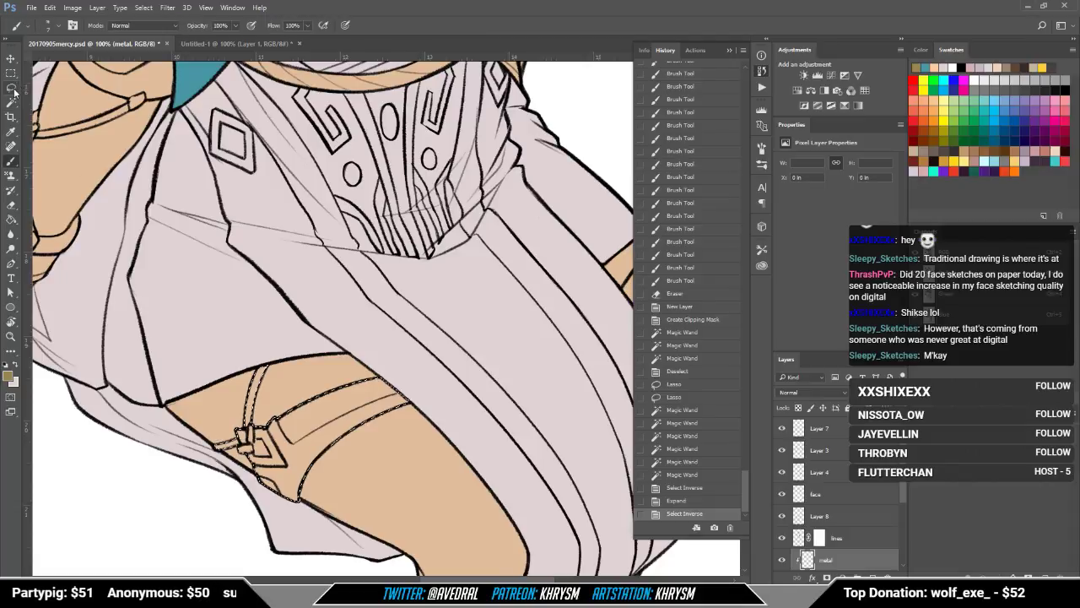
Step: Add the end of the side strap to the selection, fill the garter with the bronze-gold foreground color and deselect
key(l)
key(shift)
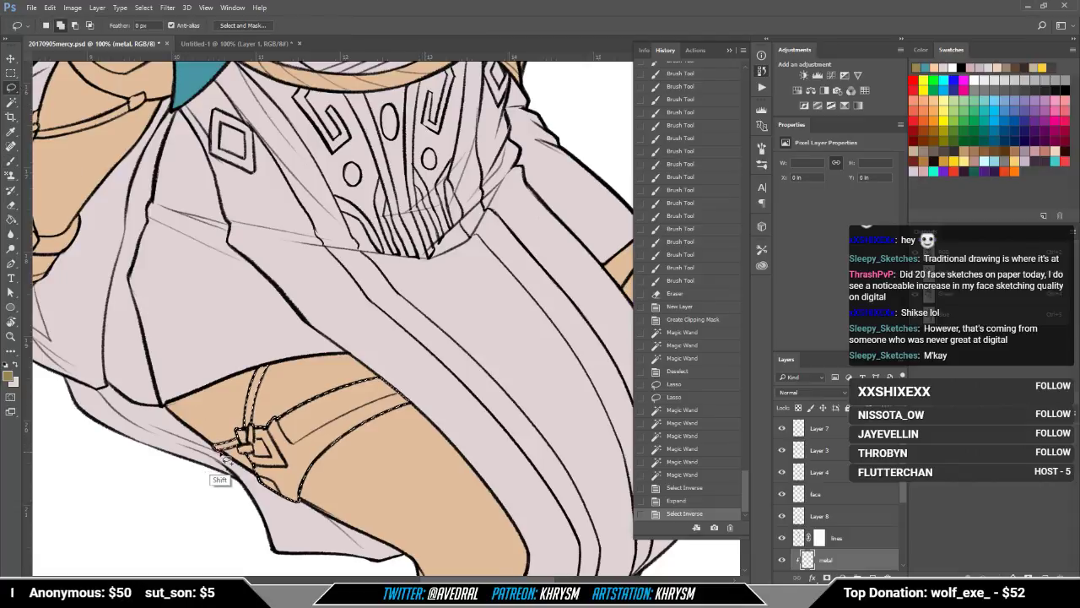
mouse_move(217, 447)
mouse_down()
mouse_move(219, 420)
mouse_move(253, 445)
mouse_up()
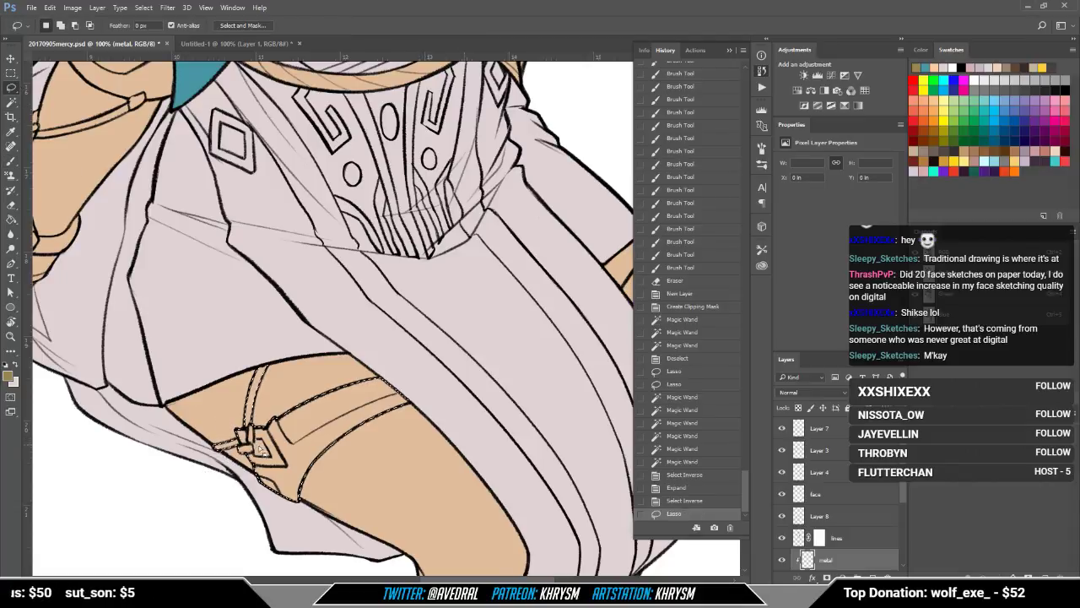
key(g)
click(288, 460)
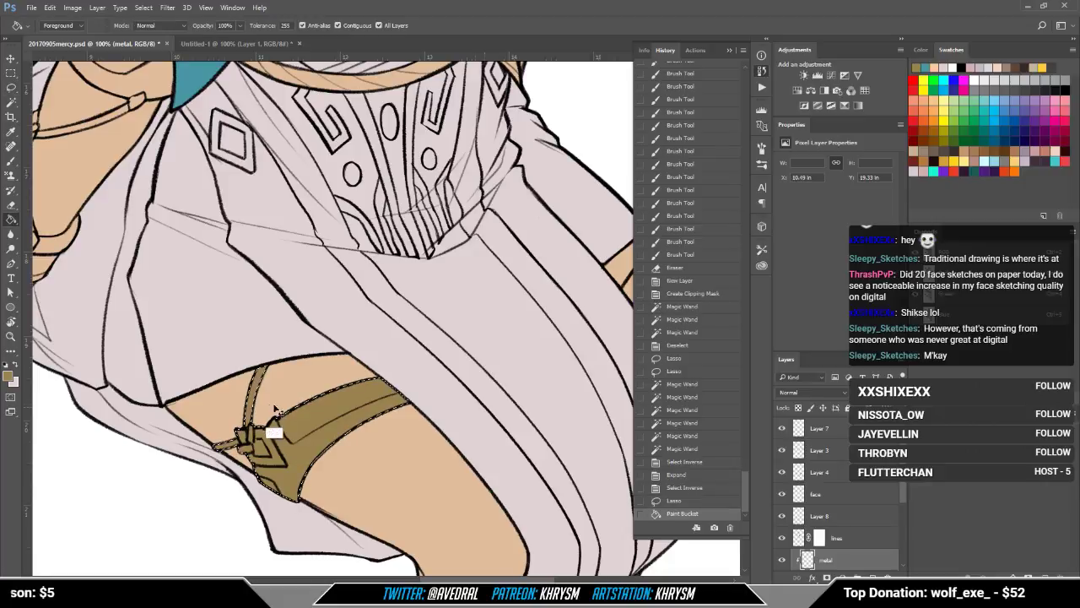
key(ctrl+d)
Step: Clear the bronze-gold from the opening inside the garter's diamond buckle on the metal layer and clean up the remainder with the Eraser
key(w)
click(259, 449)
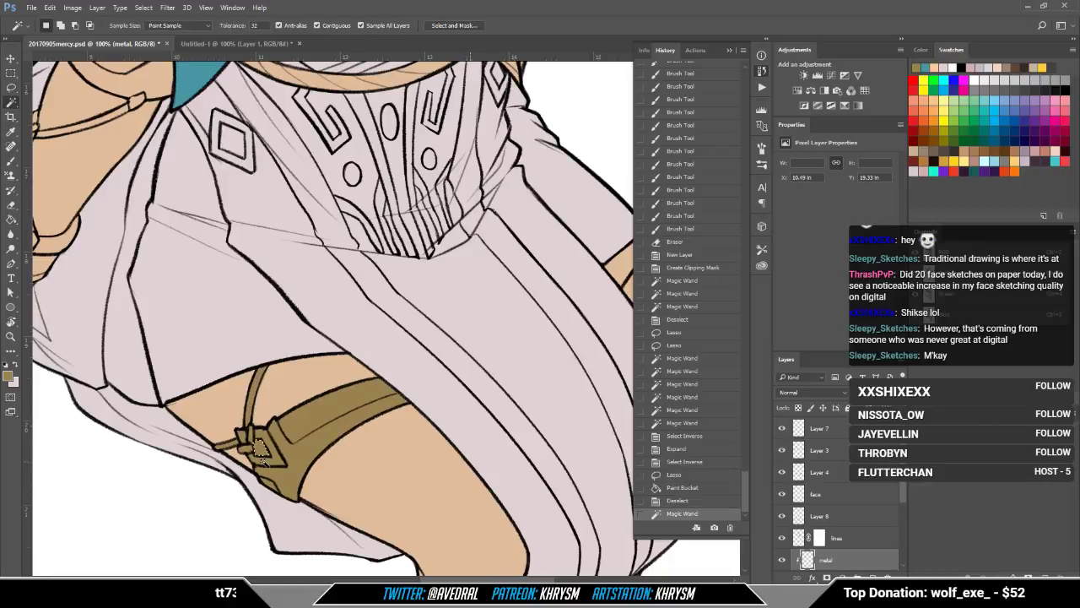
key(Delete)
key(ctrl+d)
key(e)
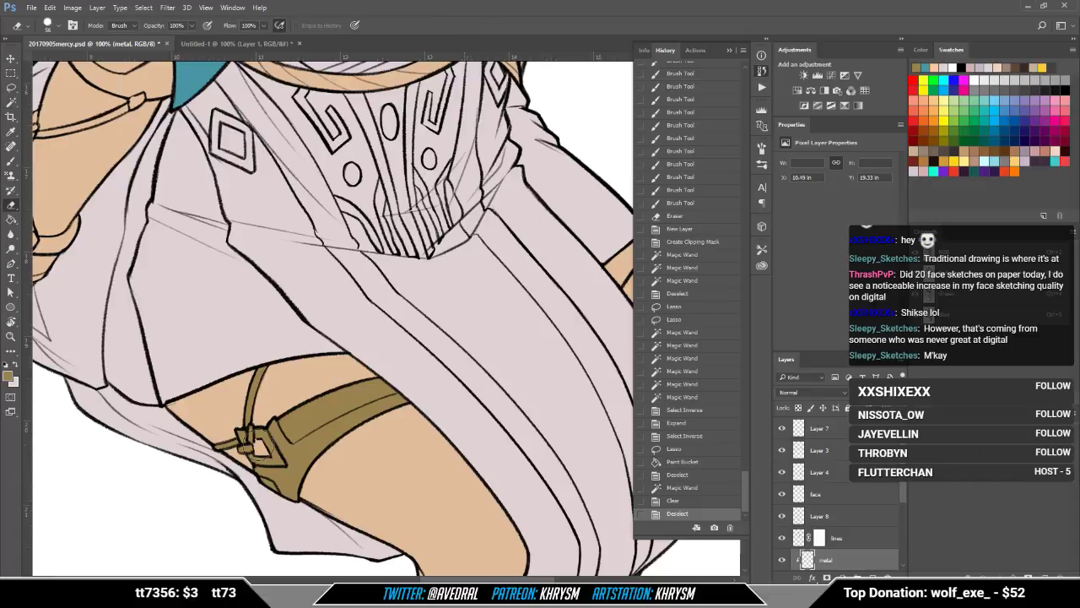
click(263, 448)
Step: Select both sections of the strap on the far thigh, expand the selection, fill it with bronze-gold and deselect
mouse_move(491, 415)
mouse_down()
mouse_move(305, 464)
mouse_move(528, 414)
mouse_up()
drag(488, 319, 516, 314)
key(w)
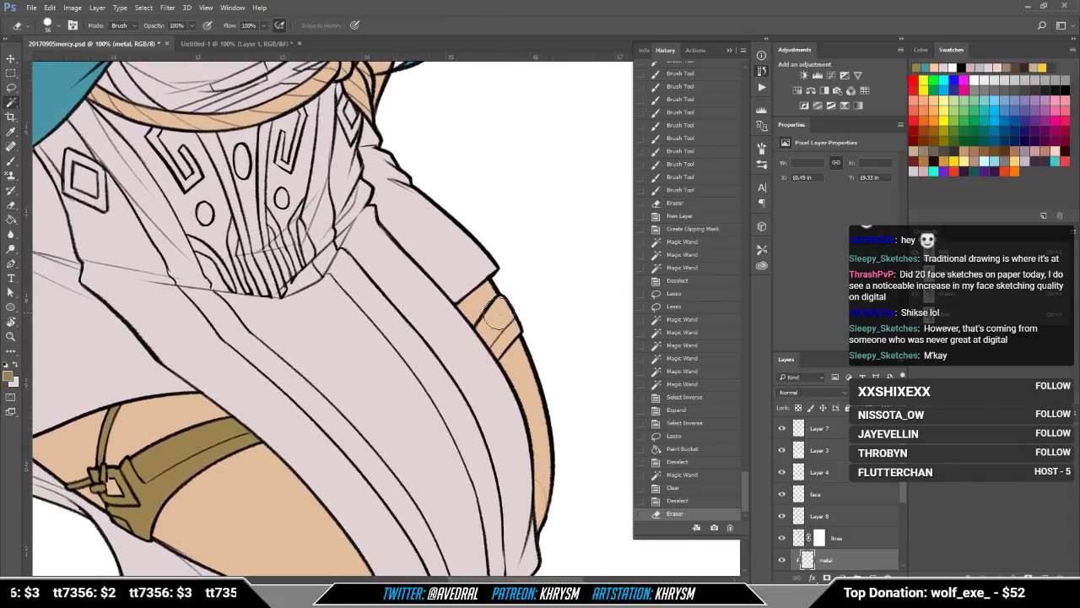
click(497, 321)
click(497, 321)
shift+click(498, 337)
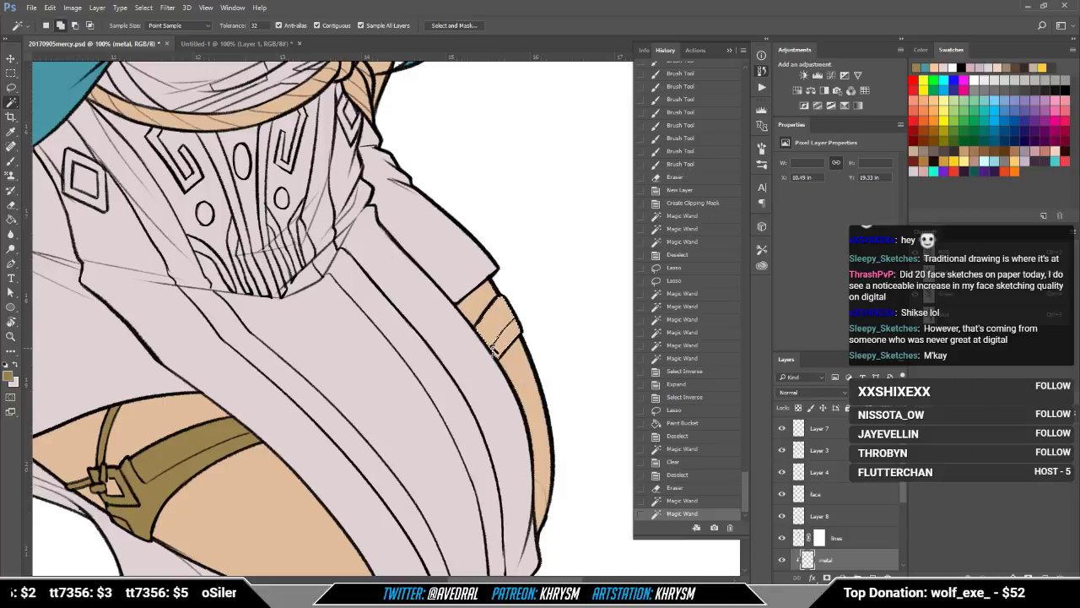
key(alt+s)
key(m)
key(e)
key(Return)
key(g)
click(496, 354)
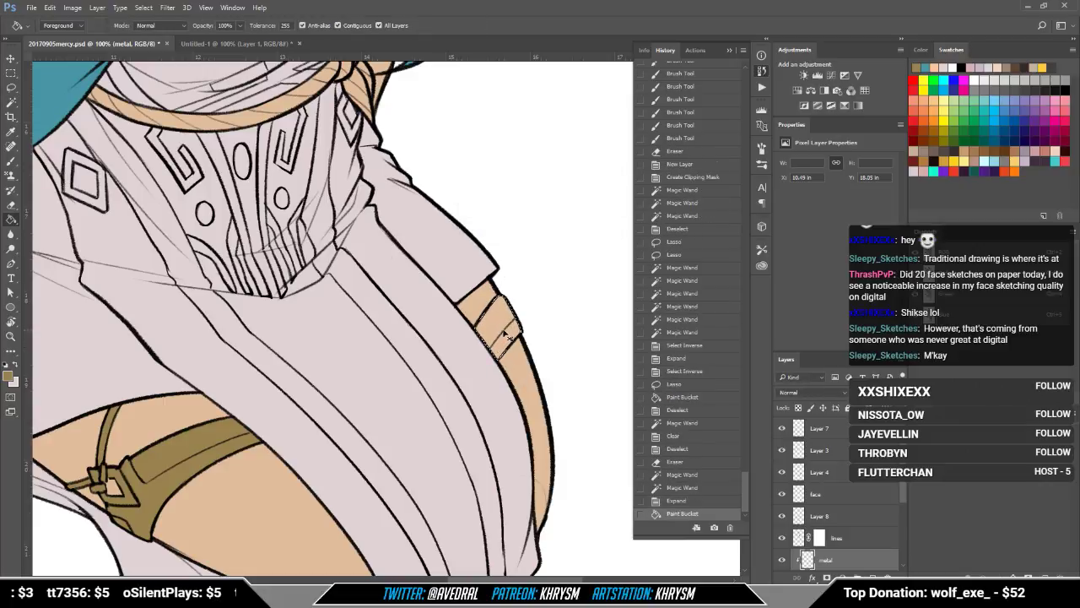
key(ctrl+d)
Step: Select the strap sections below the near knee, expand the selection, fill it with bronze-gold, and touch up the fill with the Brush
drag(471, 413, 507, 176)
drag(445, 345, 449, 204)
key(w)
click(312, 332)
shift+click(309, 342)
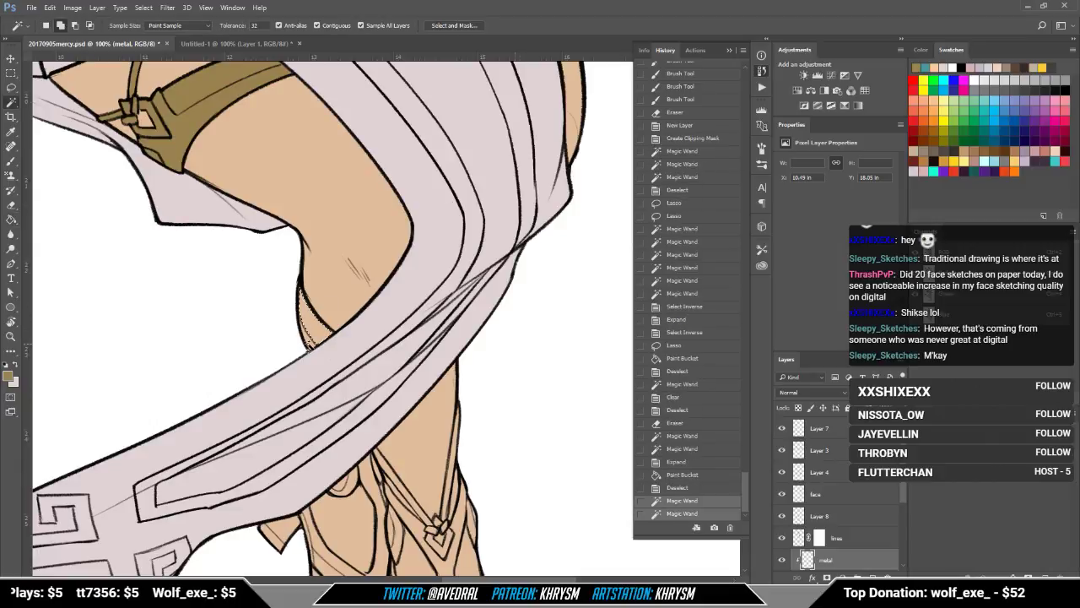
key(F2)
key(Return)
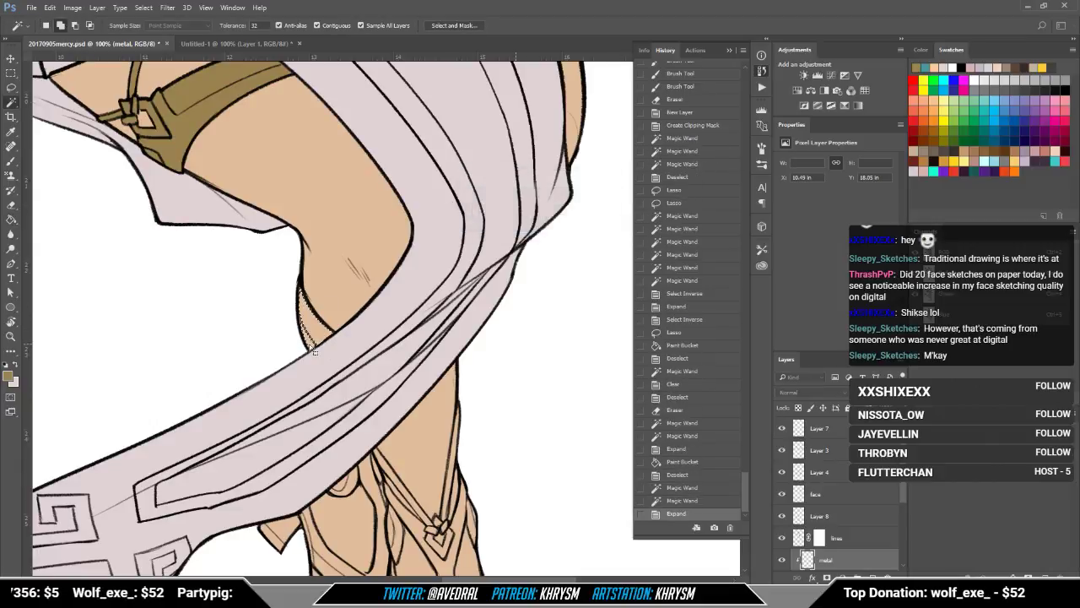
key(g)
click(311, 347)
key(ctrl+d)
key(b)
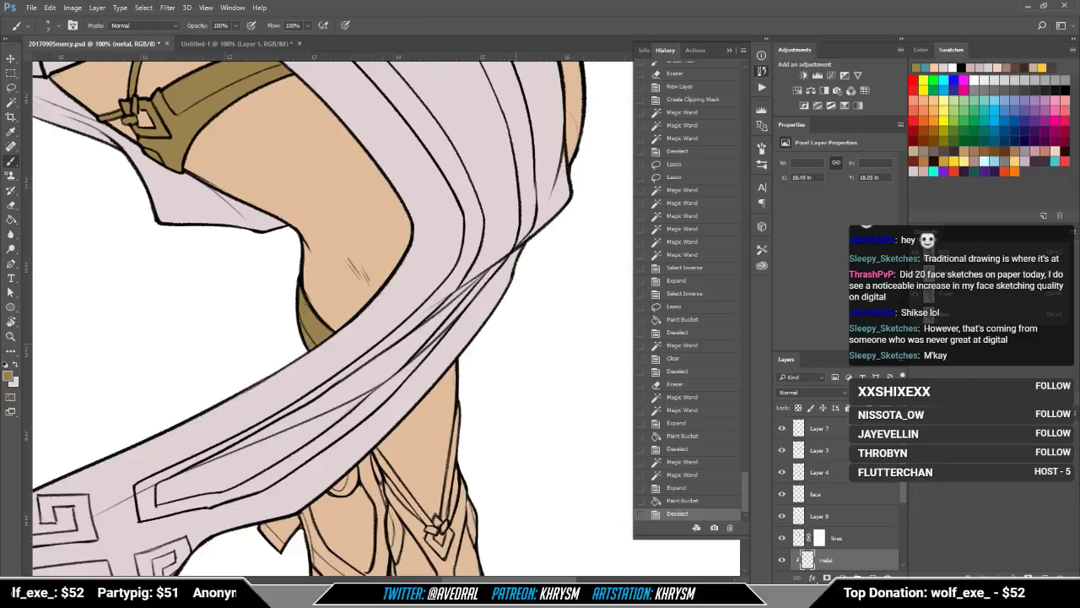
click(303, 325)
drag(505, 405, 482, 280)
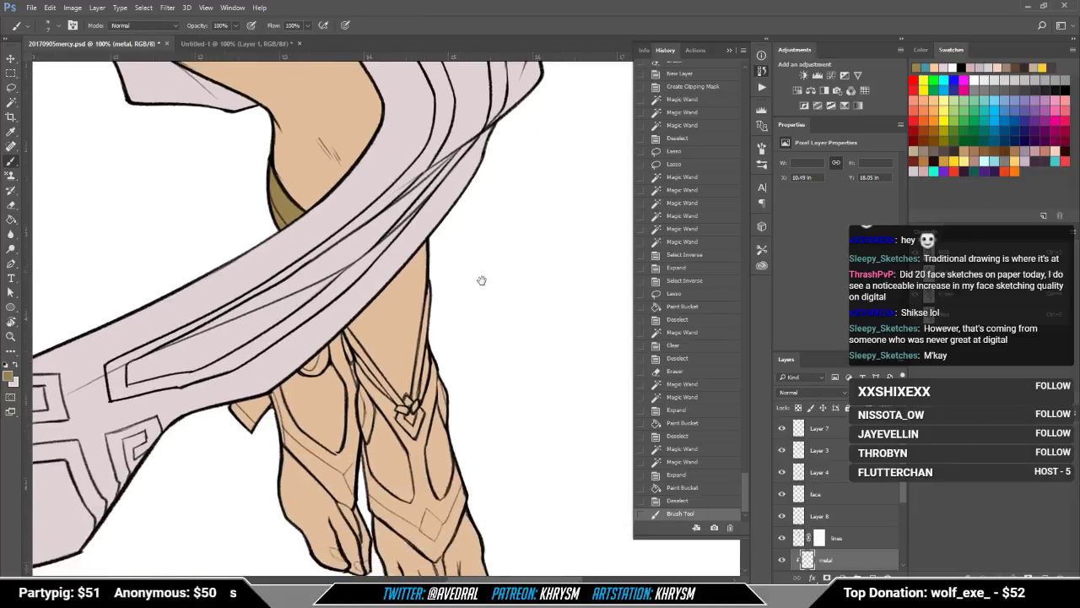
Step: Select the sandal sections on the far foot, expand the selection by 2 pixels, fill it with bronze-gold and deselect
mouse_move(505, 333)
mouse_down()
mouse_move(496, 263)
mouse_move(511, 453)
mouse_move(512, 357)
mouse_move(481, 295)
mouse_move(489, 326)
mouse_up()
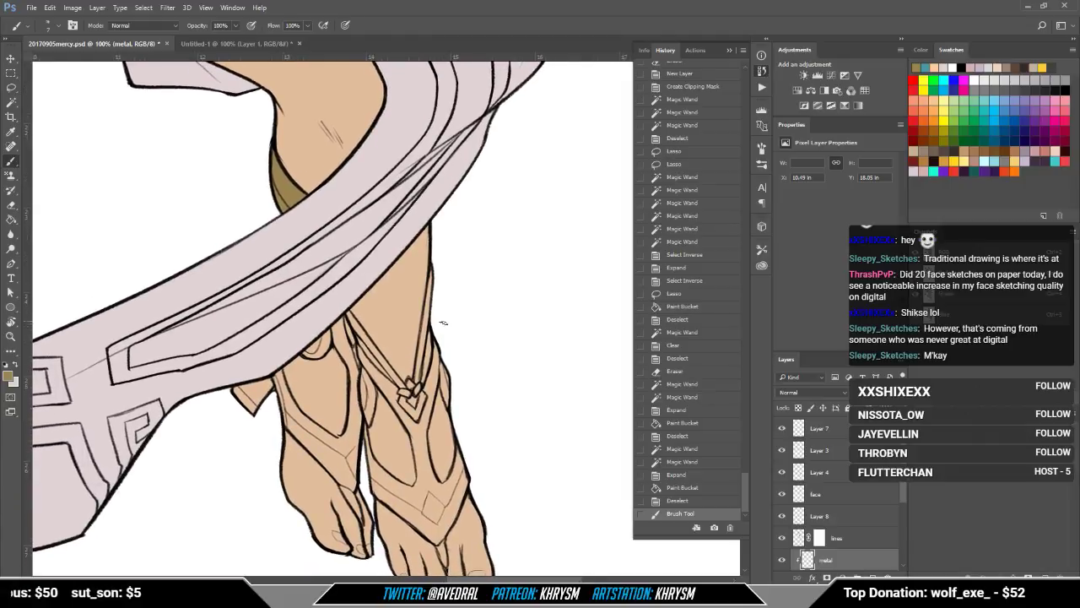
click(339, 436)
key(w)
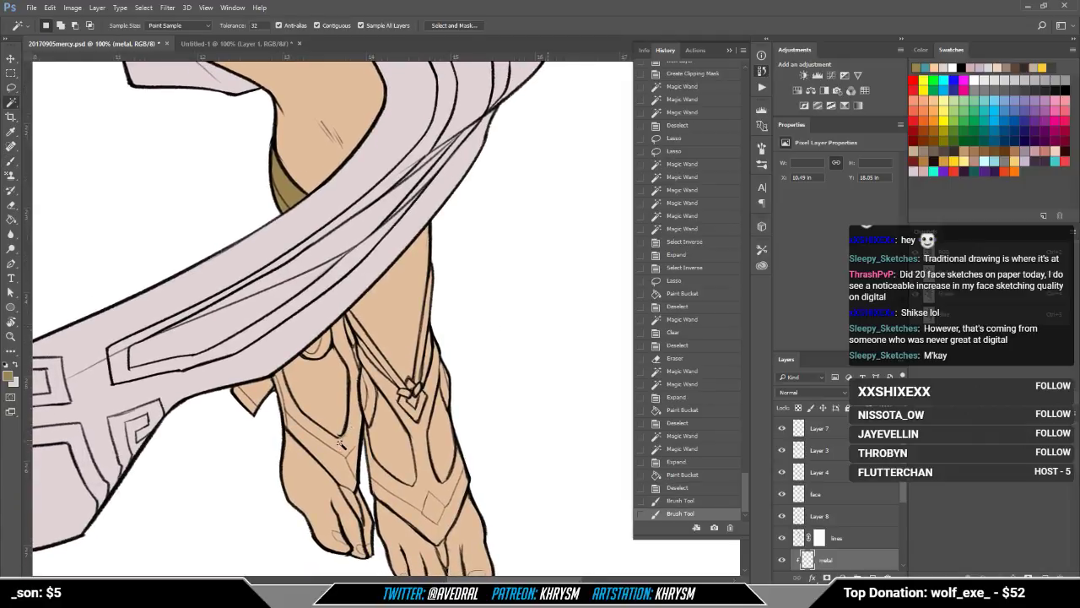
click(342, 447)
shift+click(343, 488)
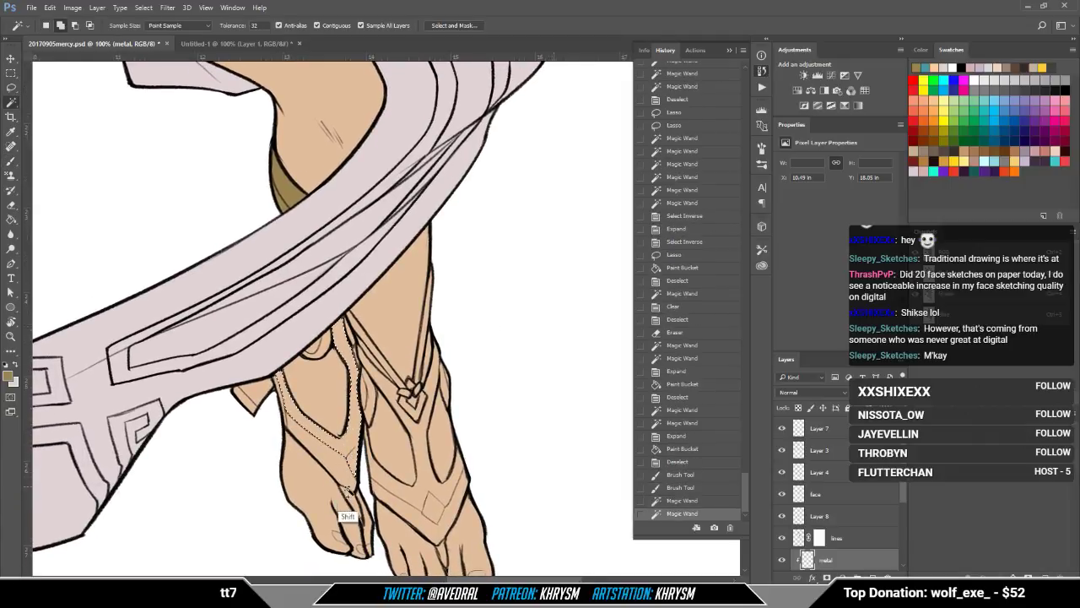
shift+click(350, 516)
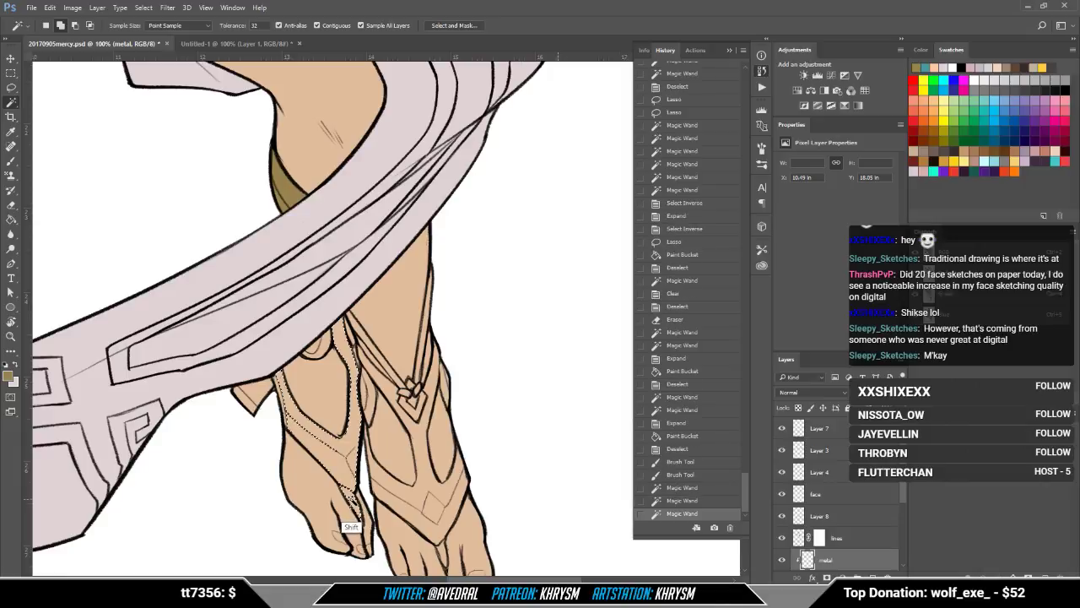
click(320, 375)
key(alt+s)
key(m)
key(e)
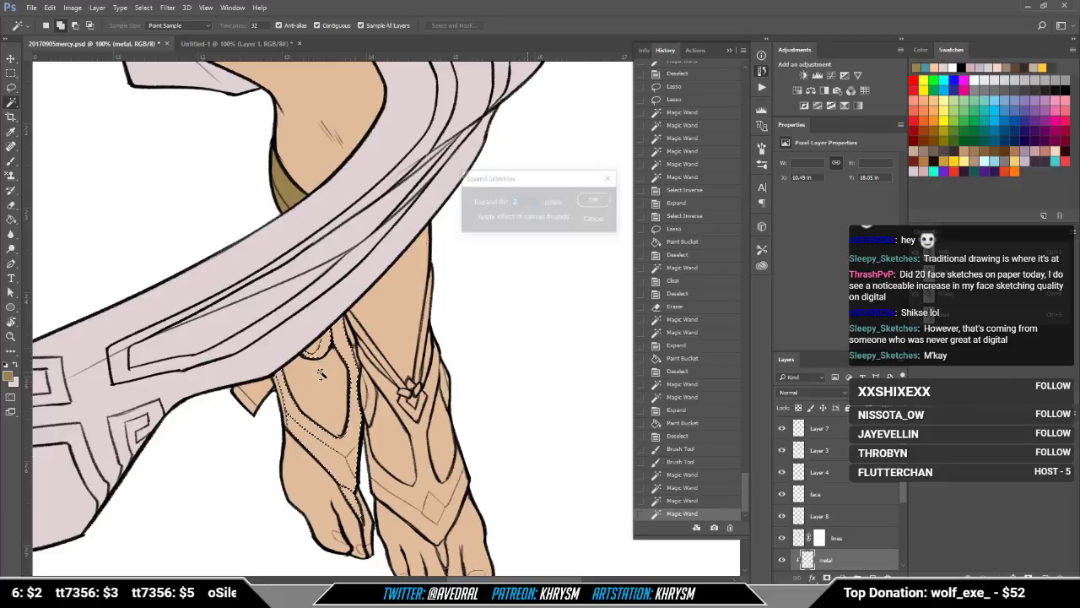
key(Return)
key(Return)
key(g)
click(332, 466)
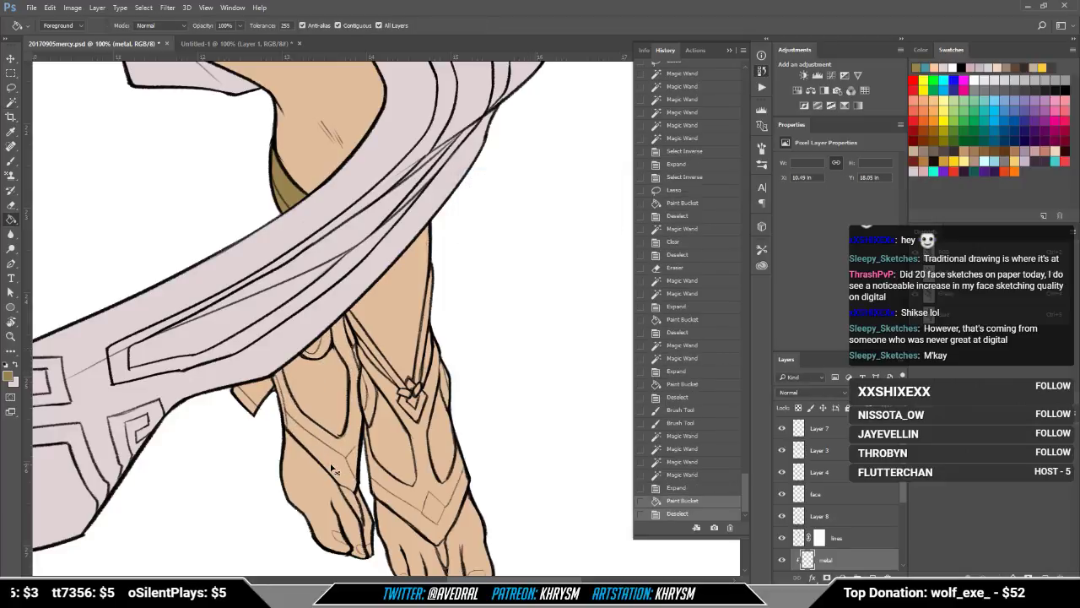
key(ctrl+d)
Step: Lasso the remaining sandal pieces around the far ankle, fill them with bronze-gold, deselect, and touch up the fill with the Brush
key(l)
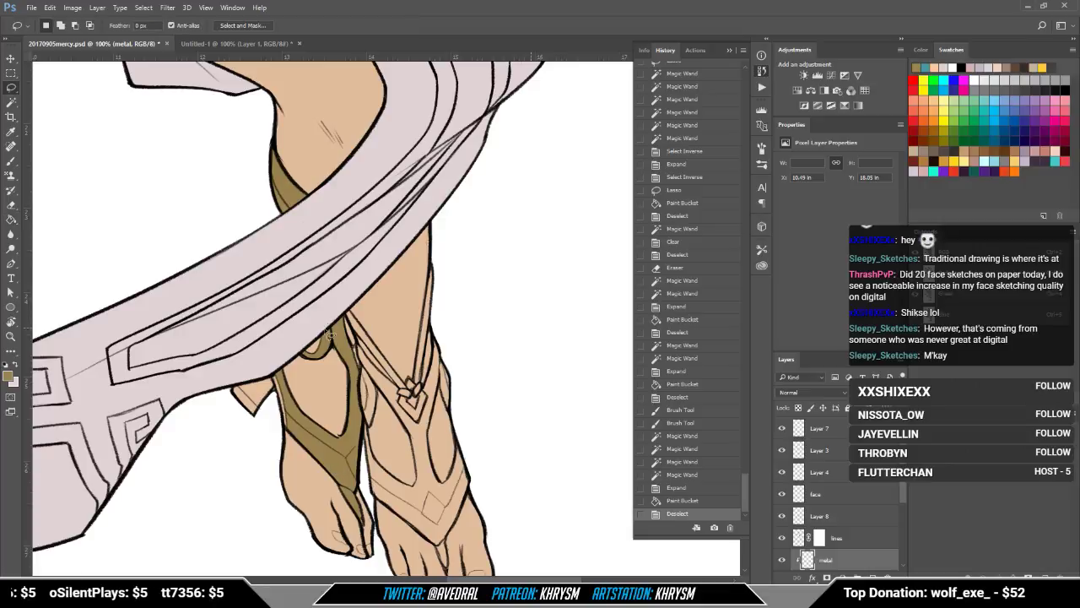
mouse_move(323, 359)
mouse_down()
mouse_move(340, 333)
mouse_move(358, 378)
mouse_up()
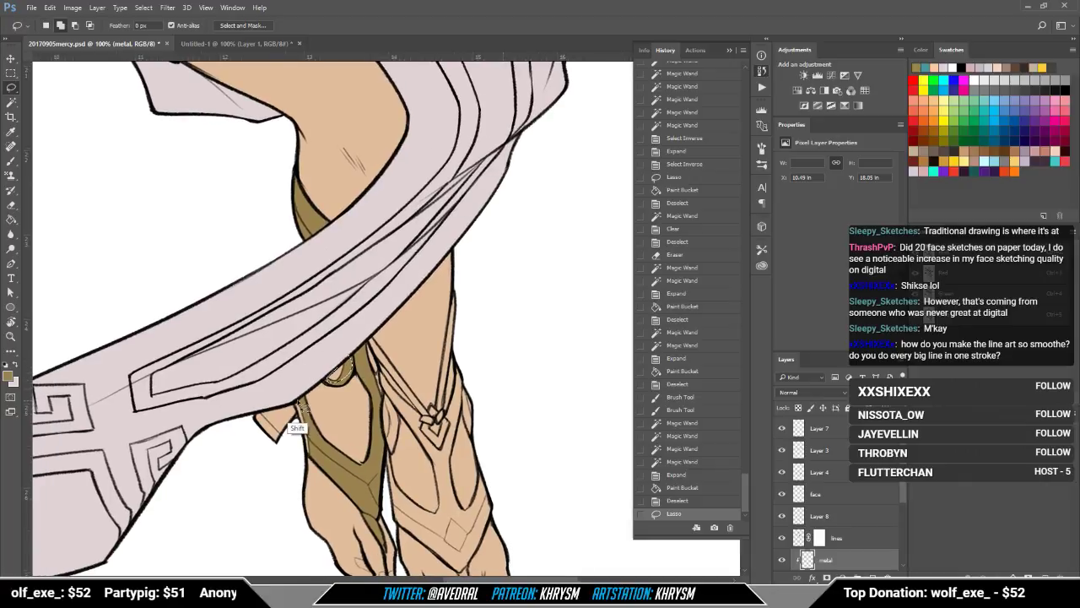
mouse_move(304, 404)
mouse_down()
mouse_move(251, 440)
mouse_move(302, 407)
mouse_move(257, 413)
mouse_move(258, 468)
mouse_move(281, 497)
mouse_move(311, 439)
mouse_move(302, 404)
mouse_up()
key(ctrl+z)
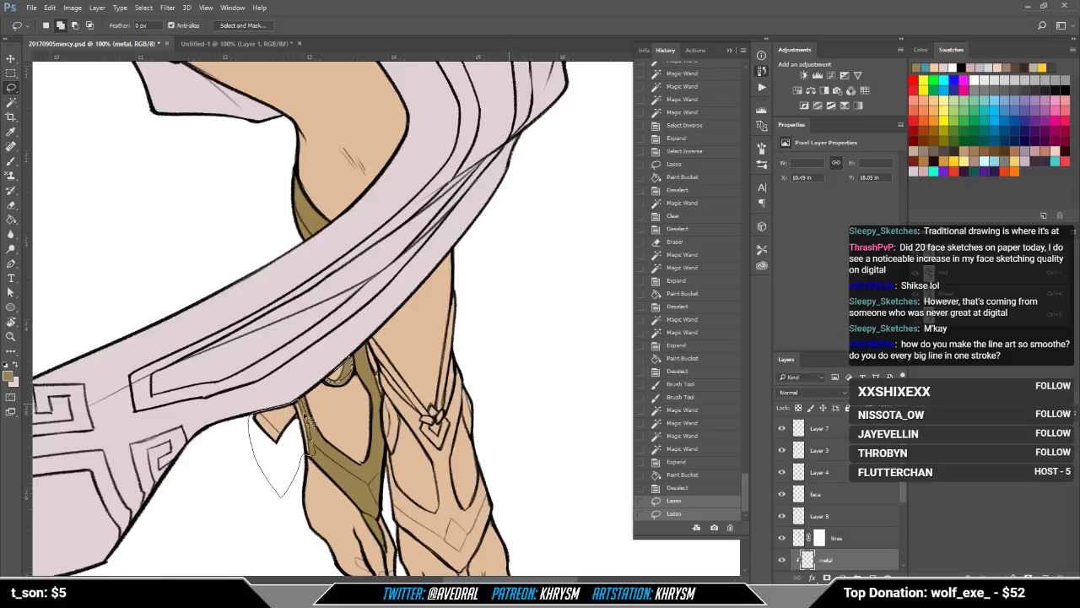
key(g)
click(324, 403)
key(ctrl+d)
scroll(380, 388, right, 3)
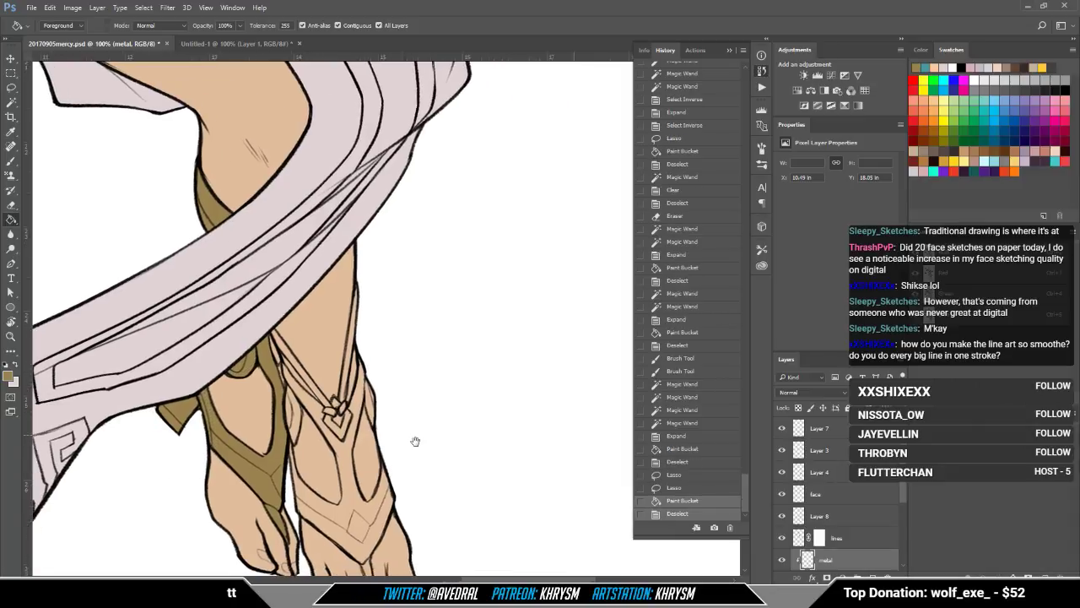
key(b)
drag(280, 368, 284, 409)
Step: Hide the skin-coloured base fill layer so the whole figure shows as bare line art
key(ctrl+minus)
key(ctrl+minus)
key(ctrl+minus)
key(ctrl+minus)
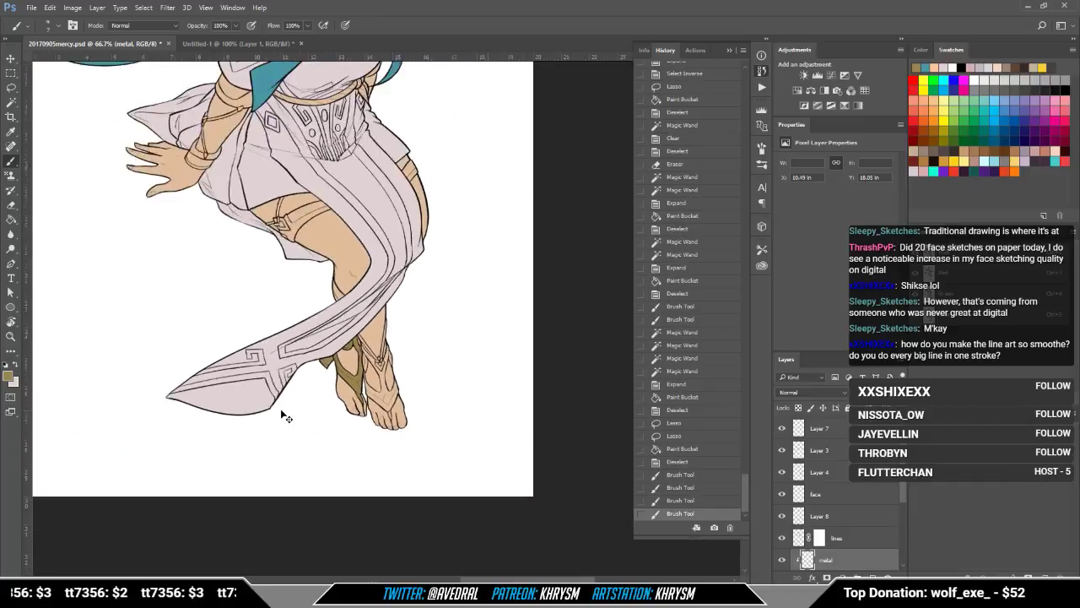
drag(364, 256, 436, 428)
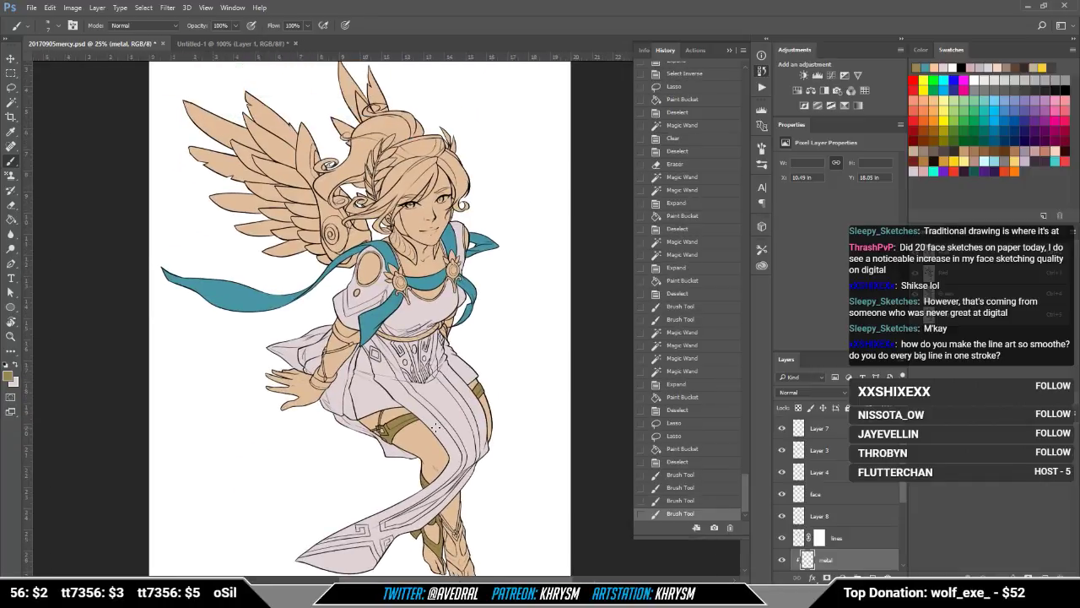
key(ctrl+minus)
scroll(845, 488, down, 5)
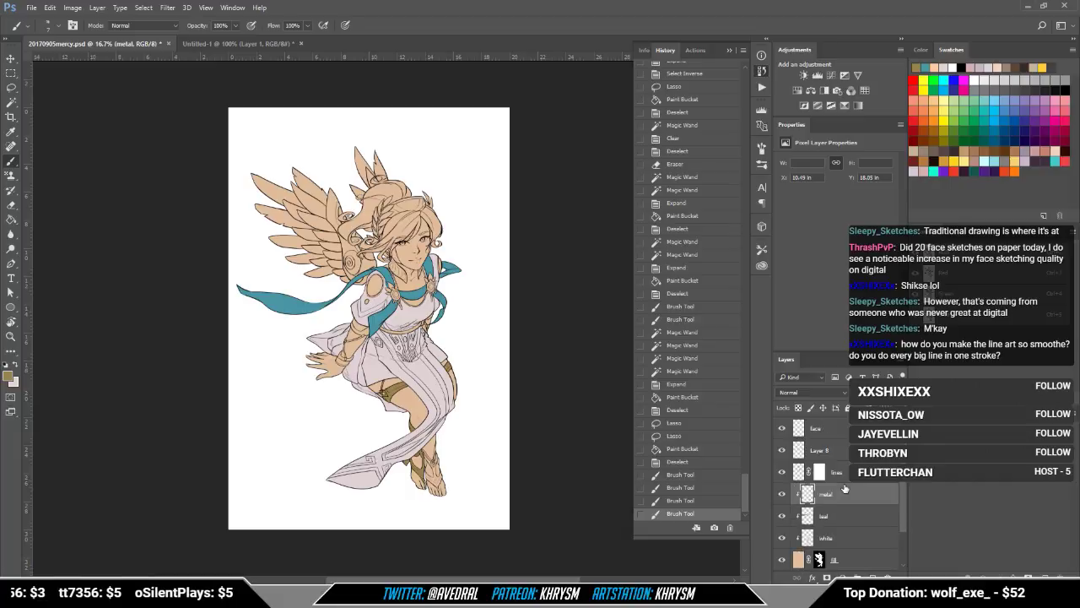
click(784, 517)
scroll(798, 515, up, 2)
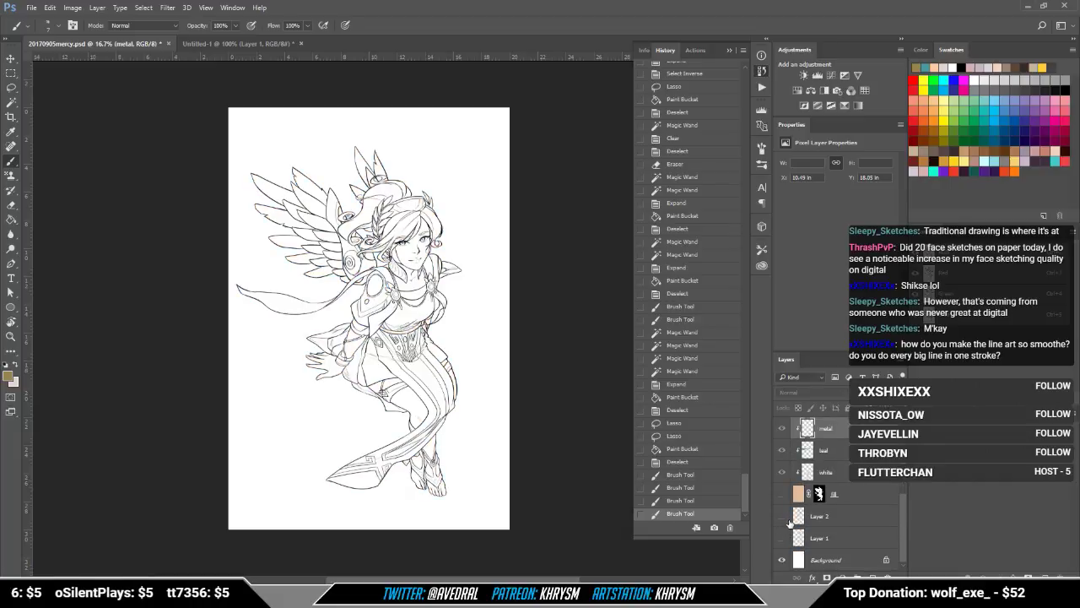
Step: Group the line art layers, from the lines layer up through the layers above it
click(848, 478)
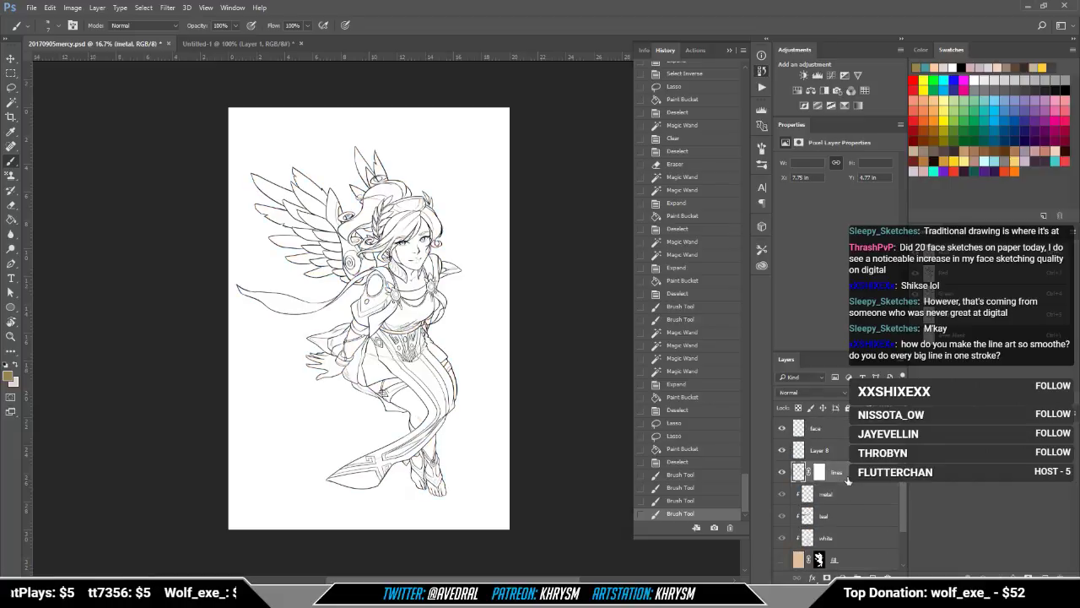
scroll(848, 480, up, 4)
key(ctrl+g)
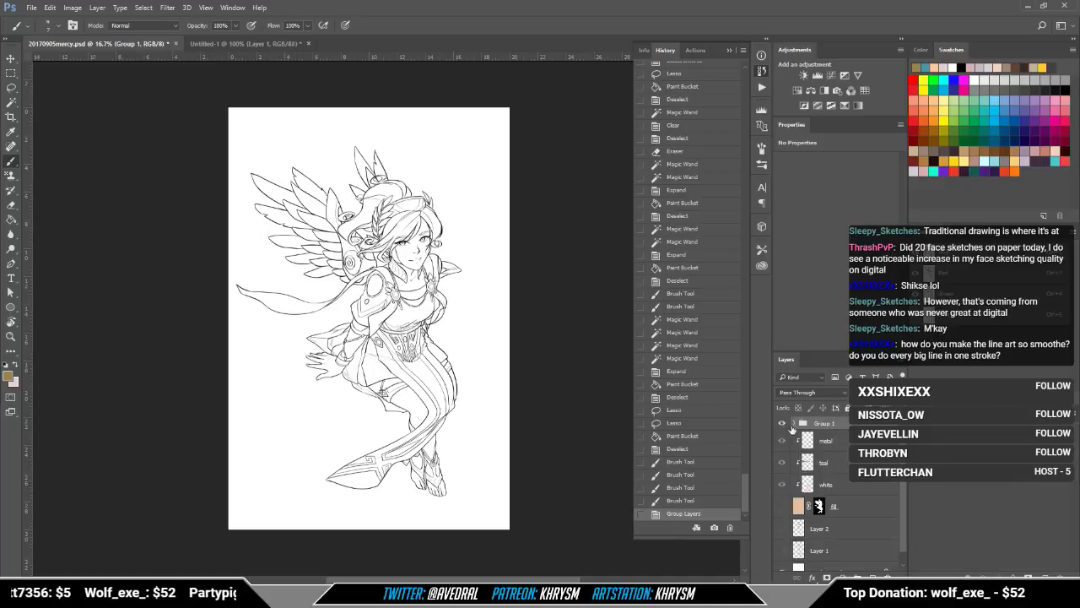
Step: Hide the line art group and show the rough sketch on Layer 1
click(783, 424)
click(782, 423)
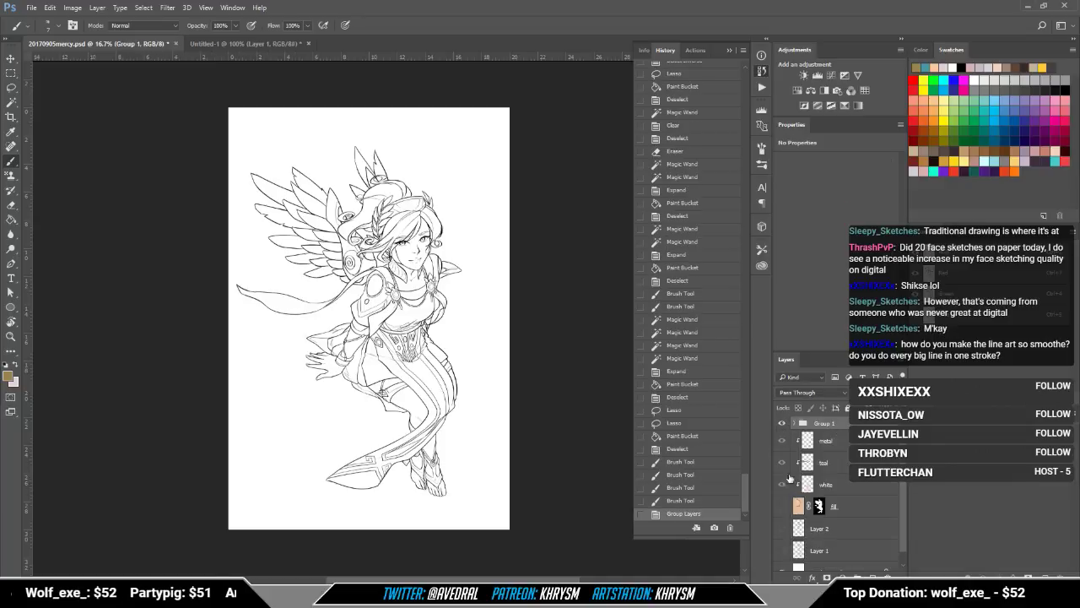
click(781, 423)
click(839, 550)
key(v)
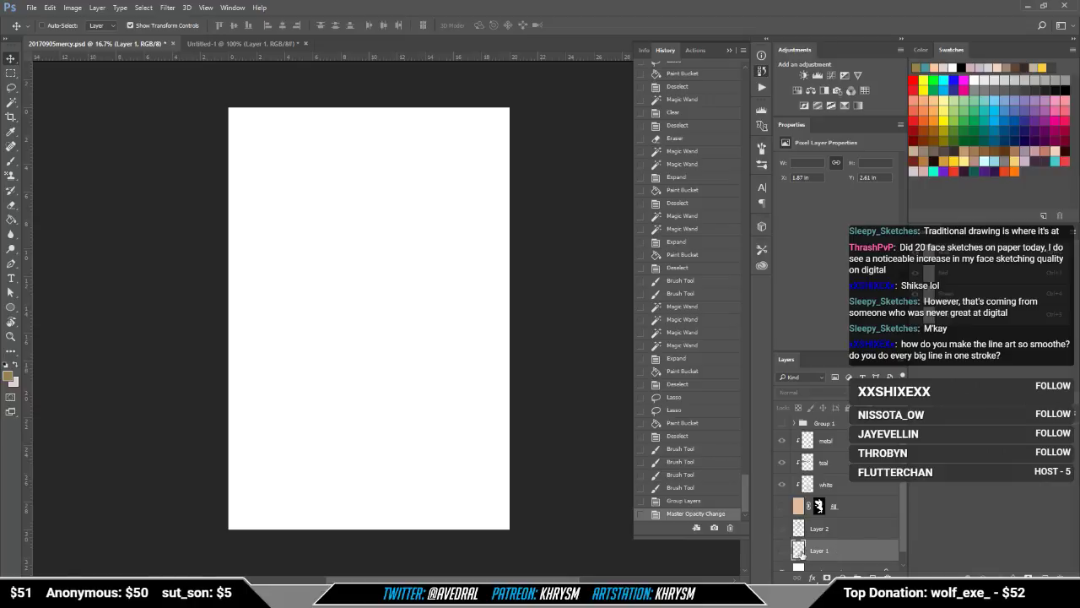
click(782, 550)
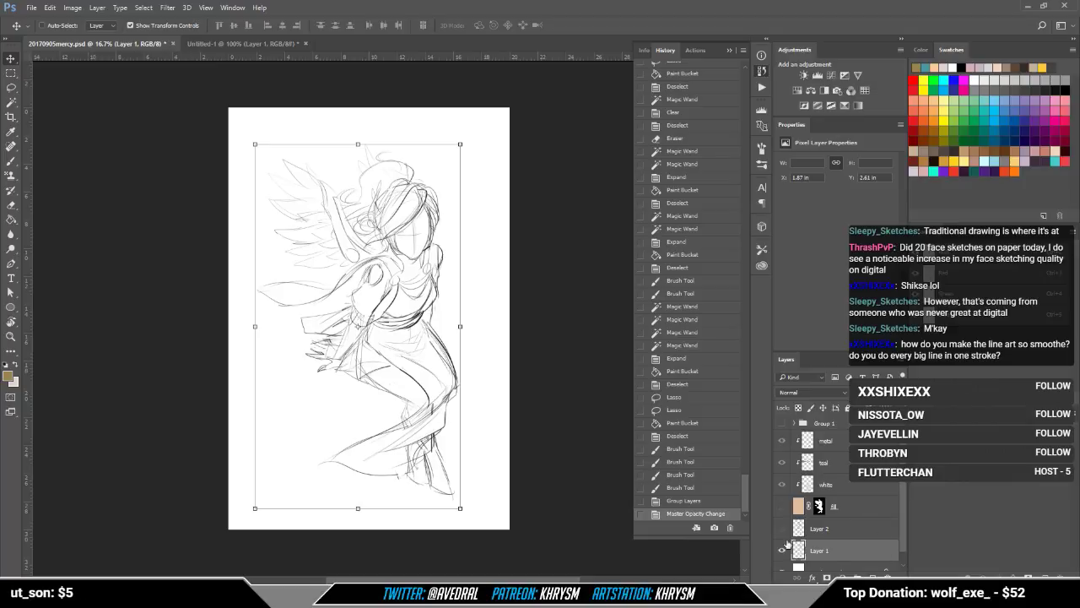
Step: Make the Layer 2 sketch visible and set its opacity to 100%
click(780, 529)
click(848, 530)
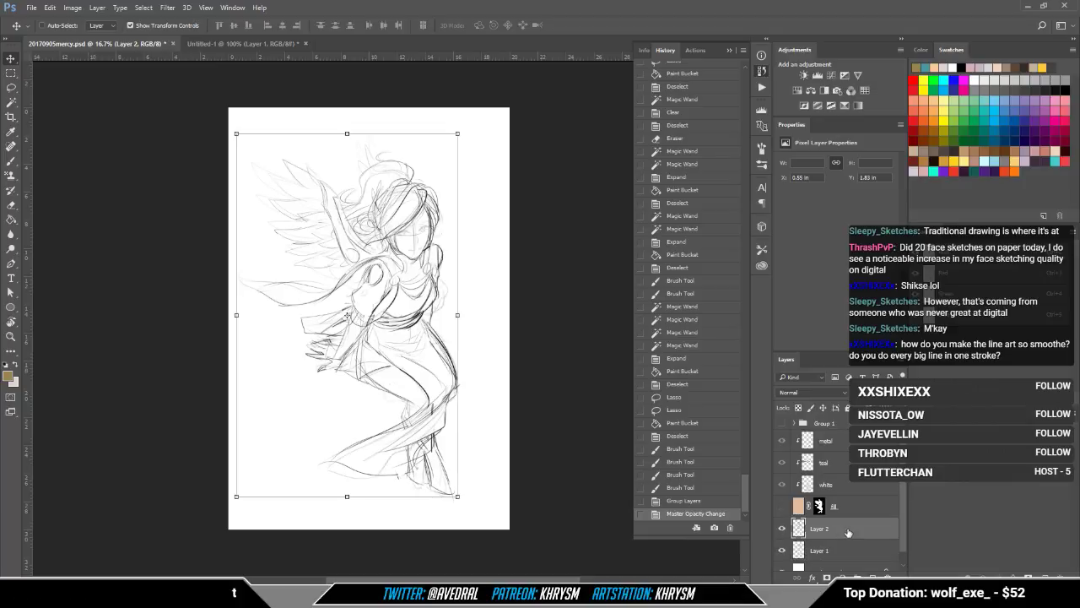
key(0)
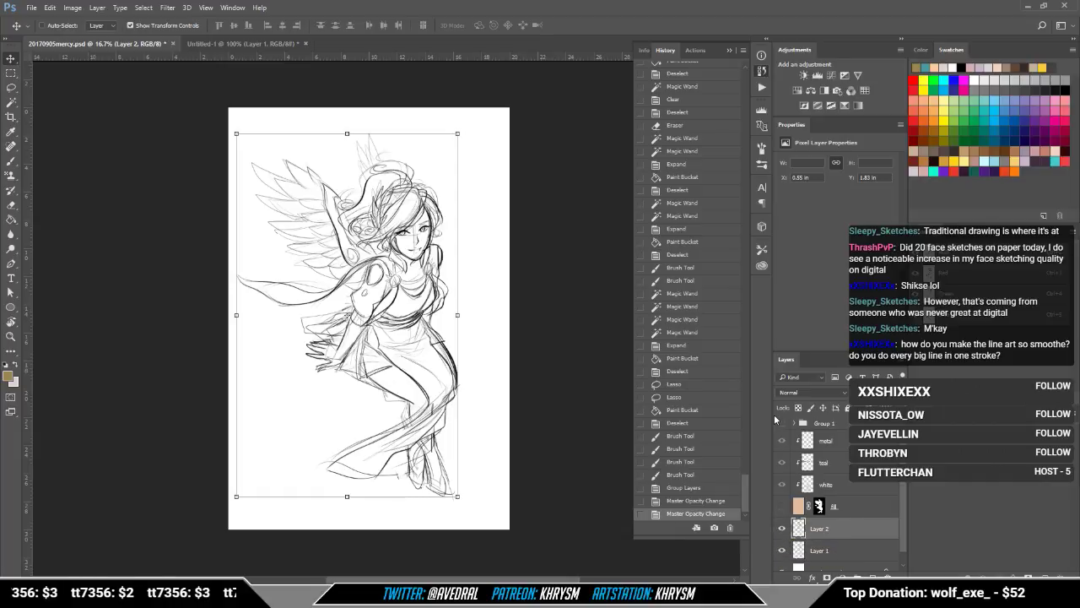
Step: Show Group 1 and the masked fill layer in place of the Layer 1 and Layer 2 sketches, and select the metal layer
click(782, 424)
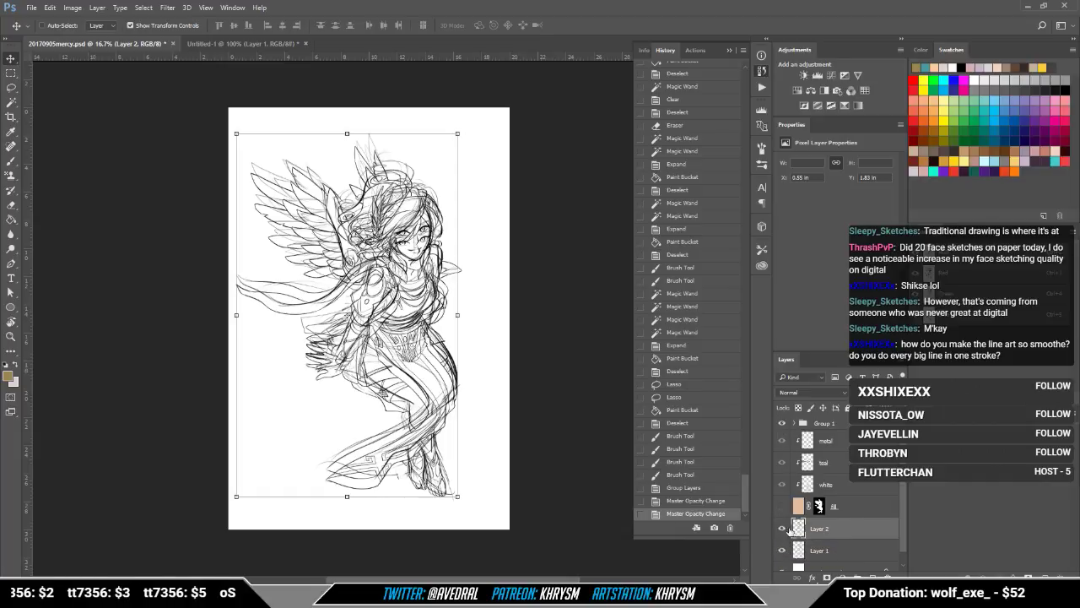
click(783, 529)
drag(782, 531, 782, 550)
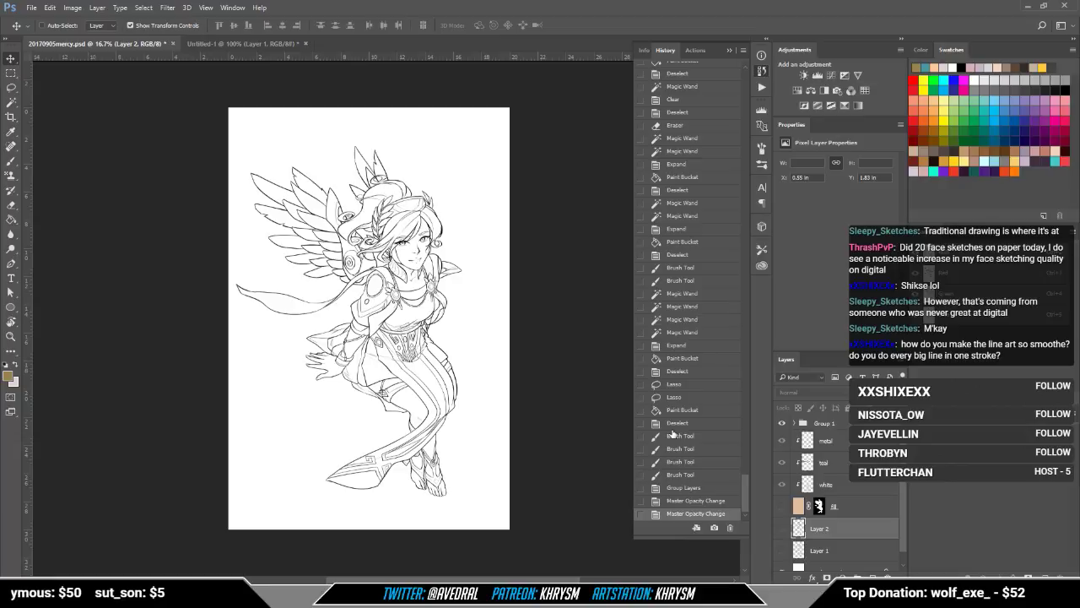
click(782, 506)
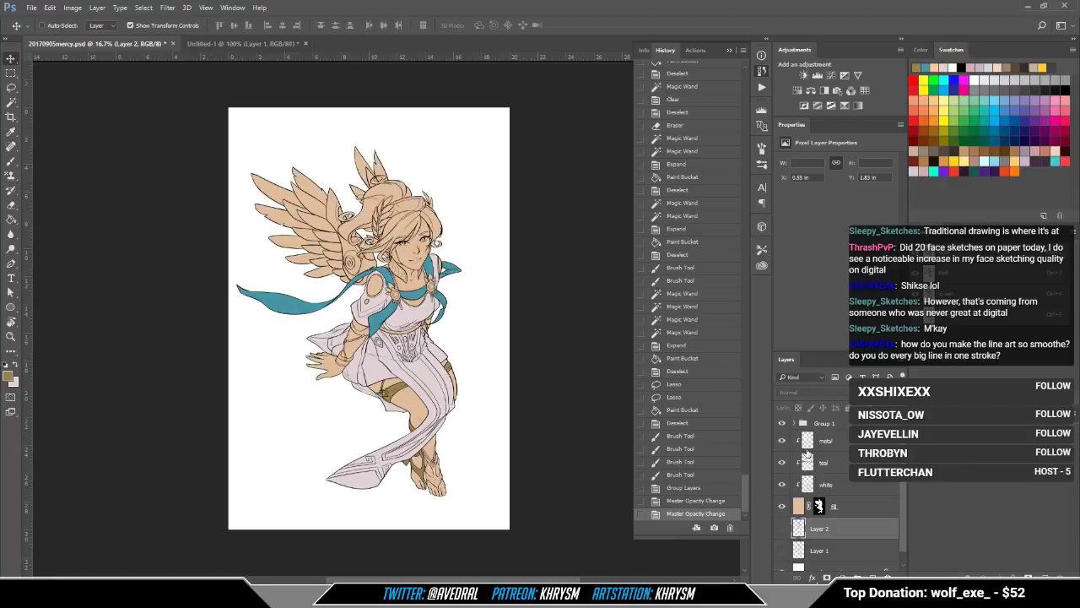
click(807, 445)
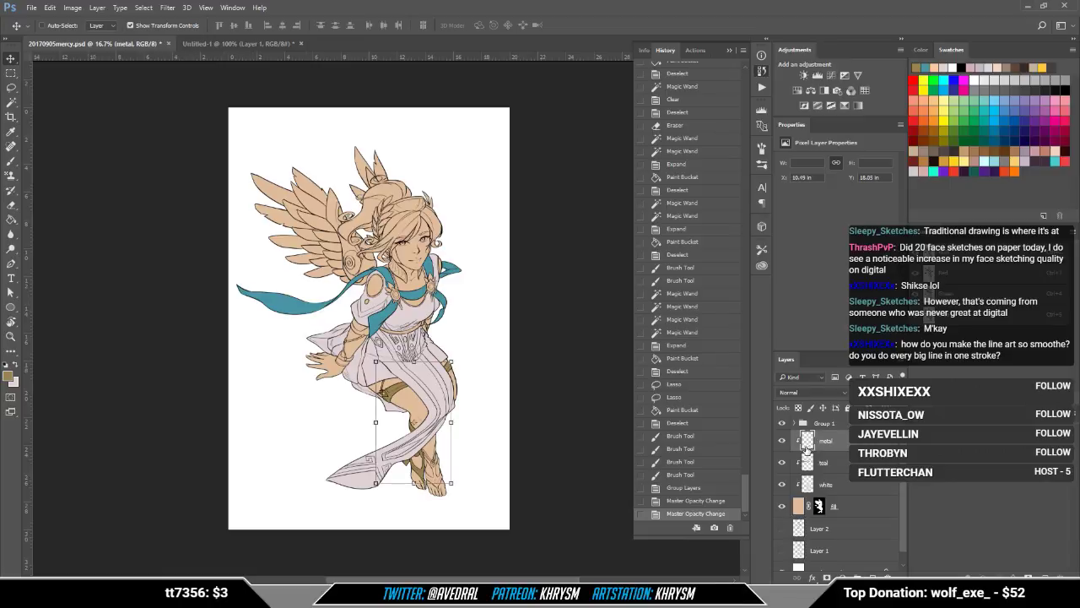
Step: Examine the line art of the arm, corset and skirt folds up close
key(ctrl+plus)
key(ctrl+plus)
key(ctrl+plus)
key(ctrl+plus)
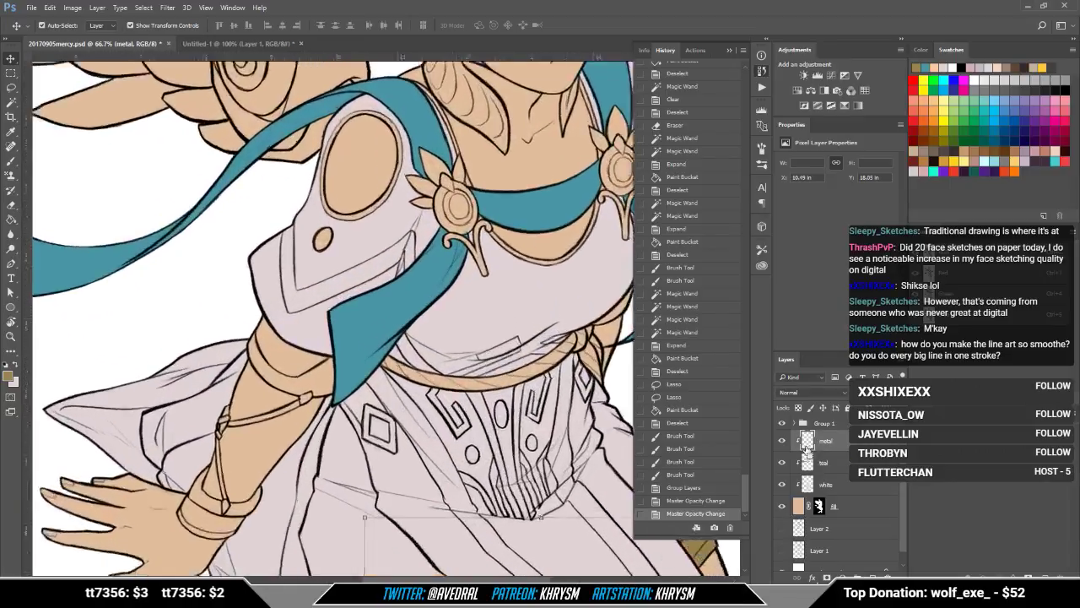
key(ctrl+plus)
drag(436, 393, 476, 290)
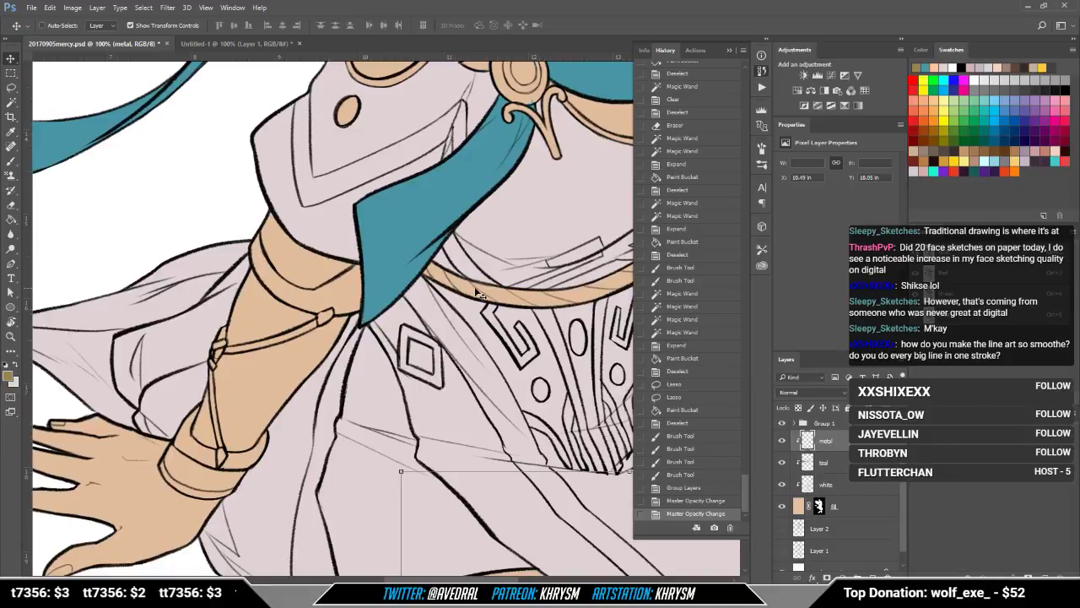
drag(433, 434, 397, 380)
mouse_move(442, 473)
mouse_down()
mouse_move(417, 453)
mouse_move(427, 453)
mouse_up()
key(b)
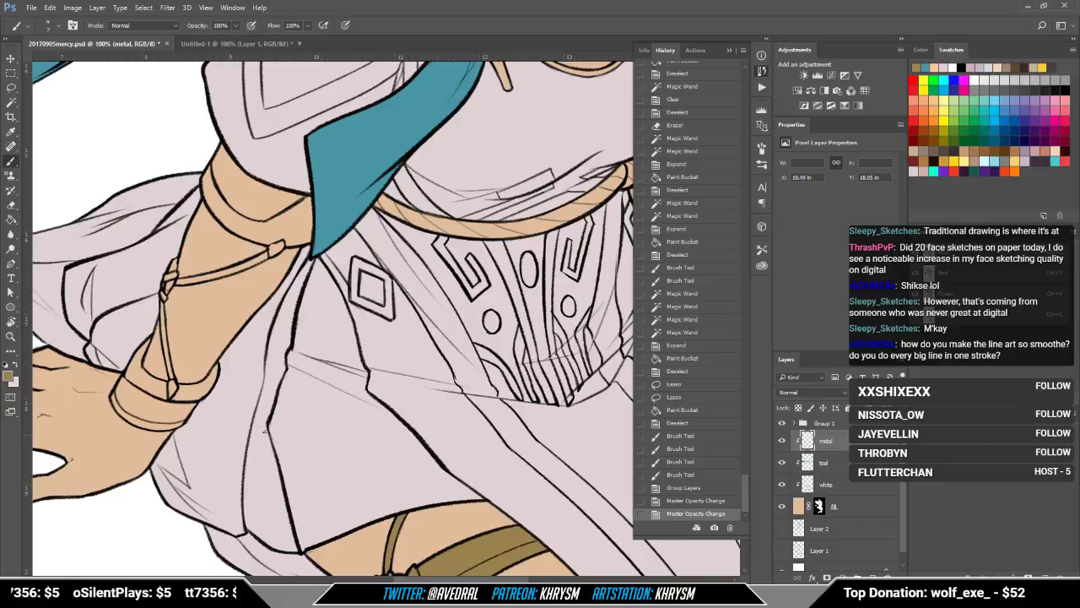
drag(347, 313, 386, 280)
scroll(388, 285, up, 2)
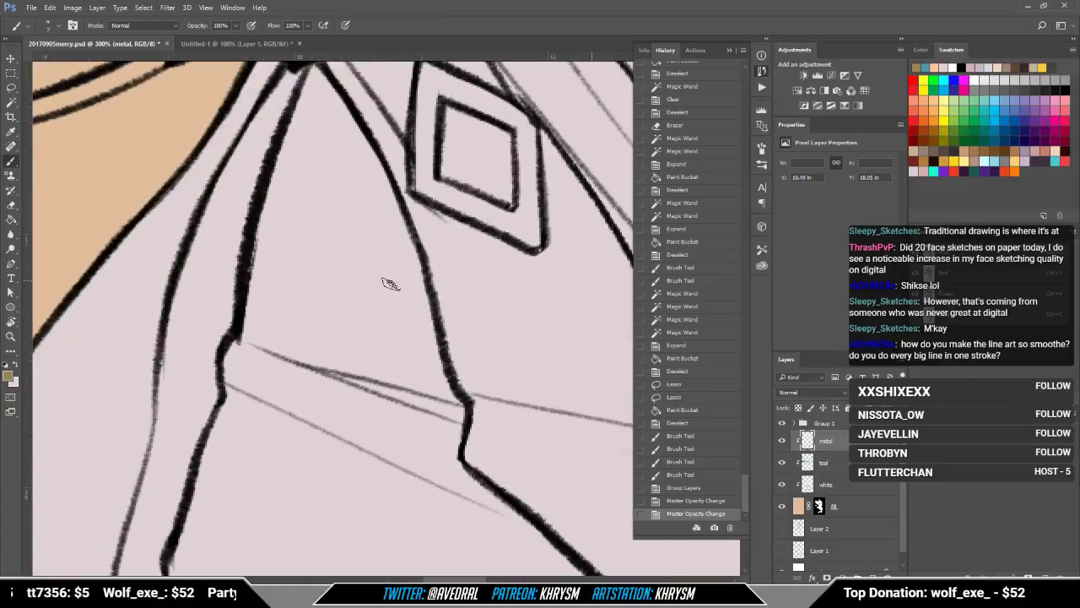
drag(455, 162, 465, 160)
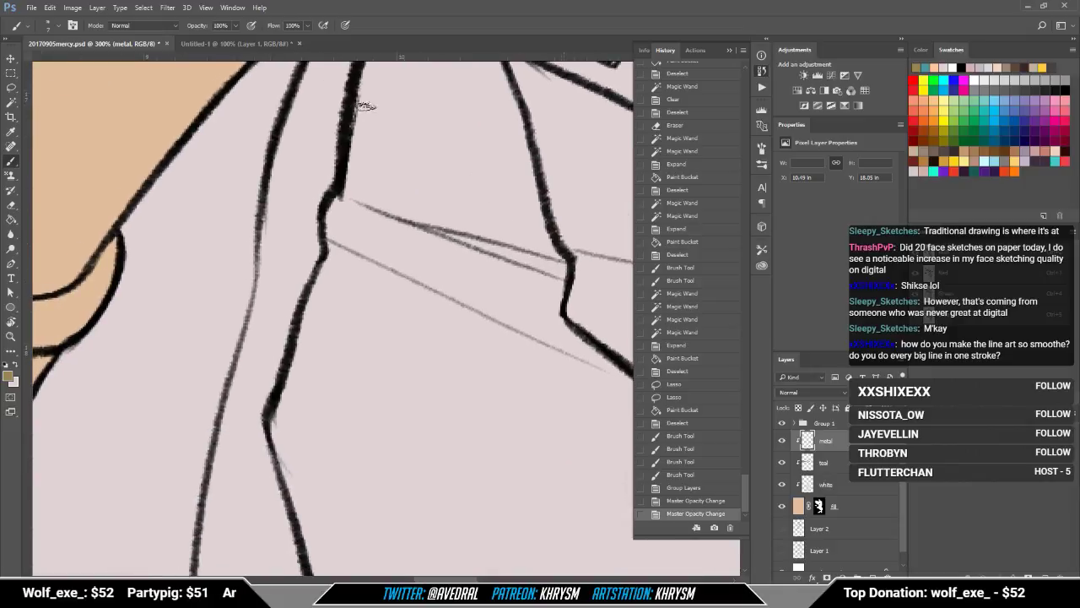
drag(323, 448, 310, 326)
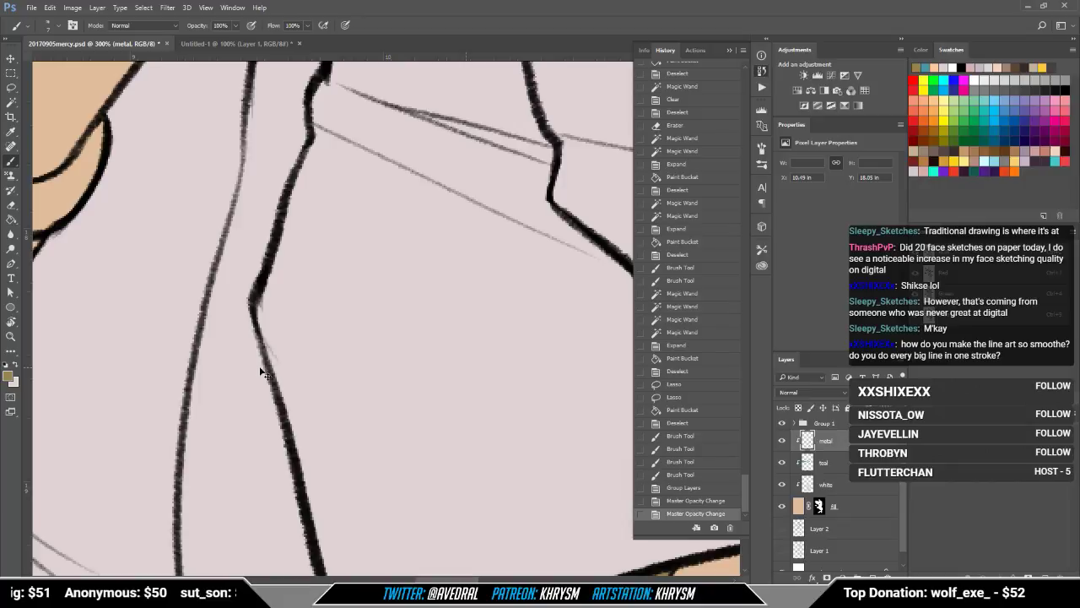
scroll(267, 369, down, 4)
drag(440, 494, 268, 263)
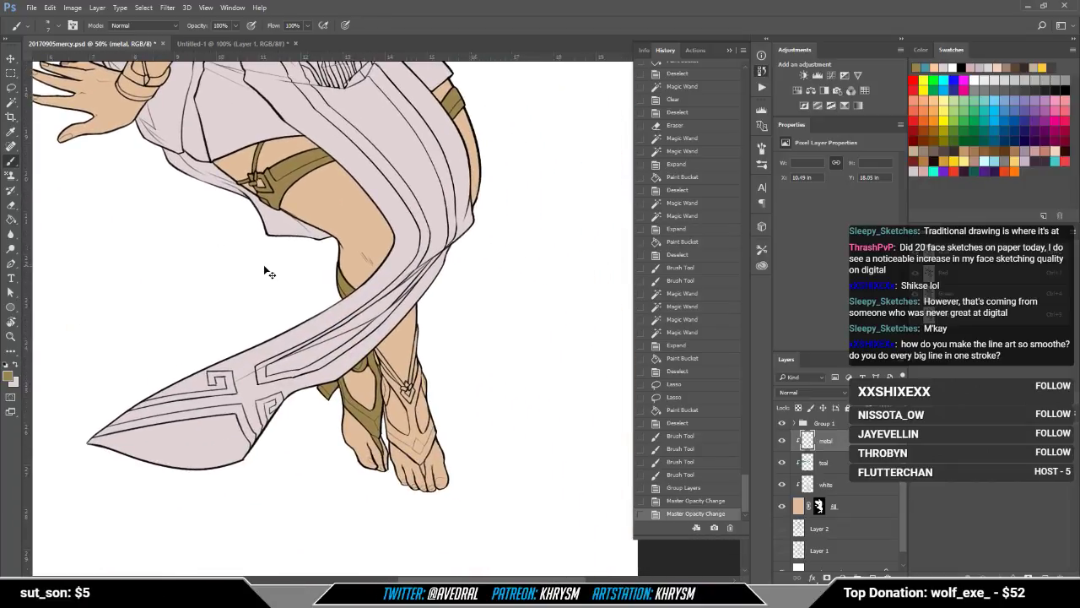
Step: Select the straps and panels of the front foot's sandal with the Magic Wand, adding each region to one selection
key(ctrl+plus)
key(ctrl+plus)
mouse_move(498, 410)
mouse_down()
mouse_move(436, 375)
mouse_move(448, 400)
mouse_move(451, 388)
mouse_move(468, 390)
mouse_move(460, 382)
mouse_up()
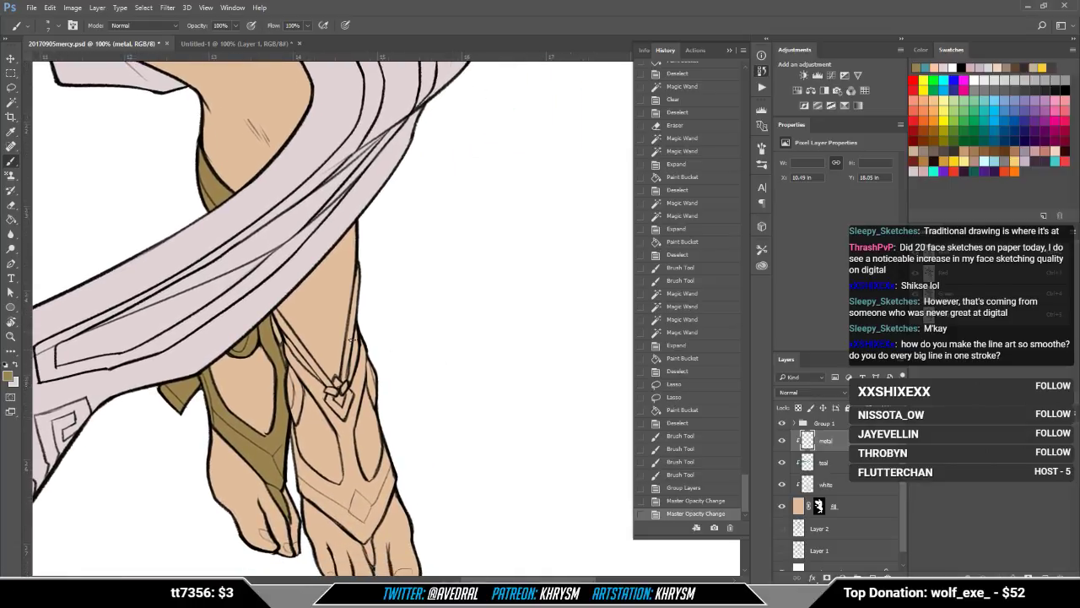
key(w)
click(351, 336)
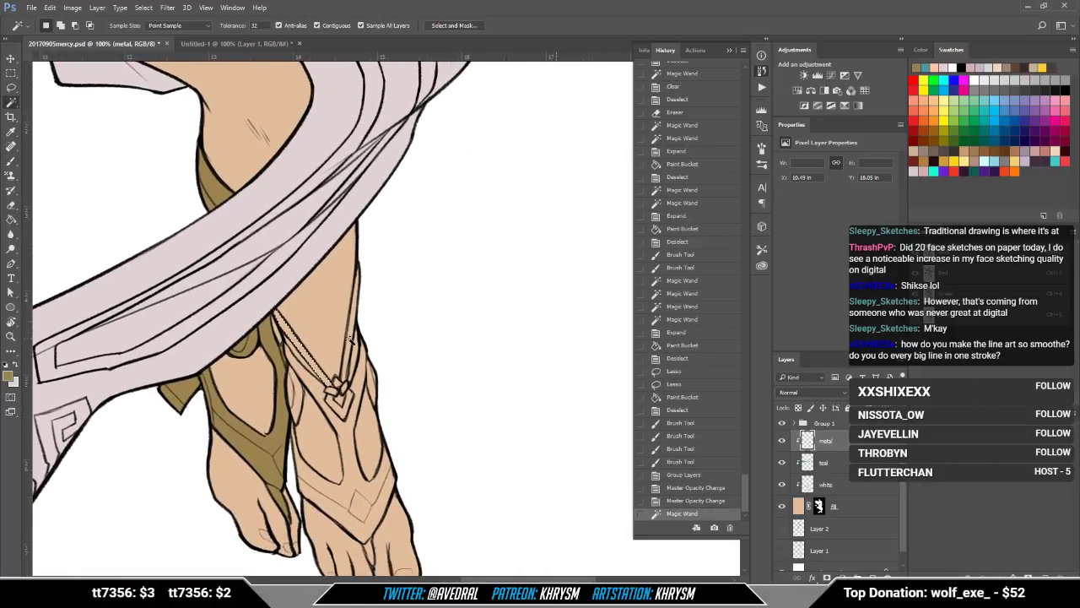
shift+click(352, 342)
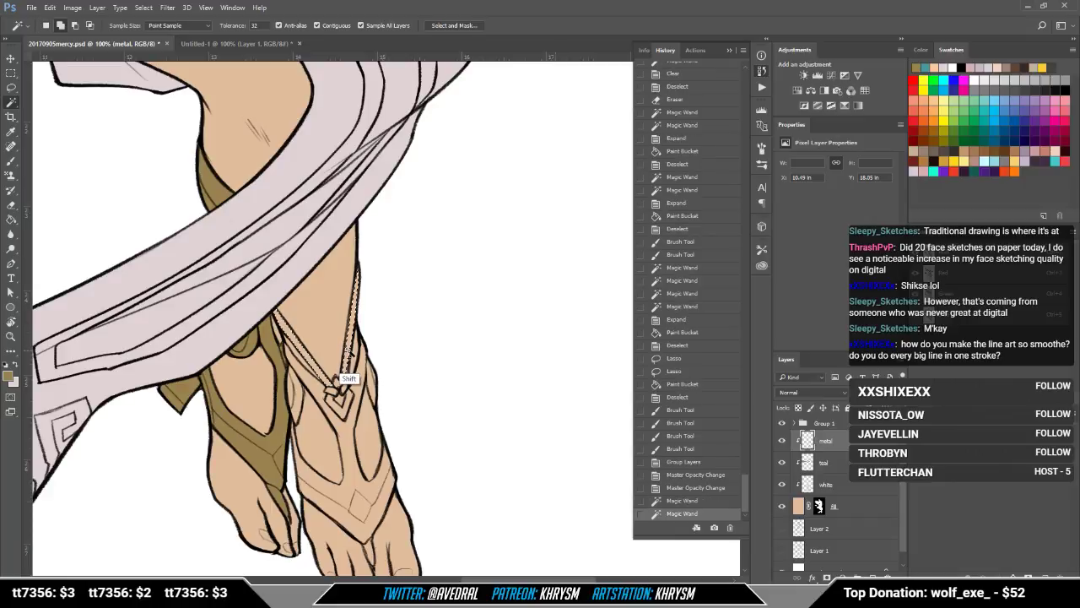
drag(359, 376, 354, 345)
shift+click(298, 363)
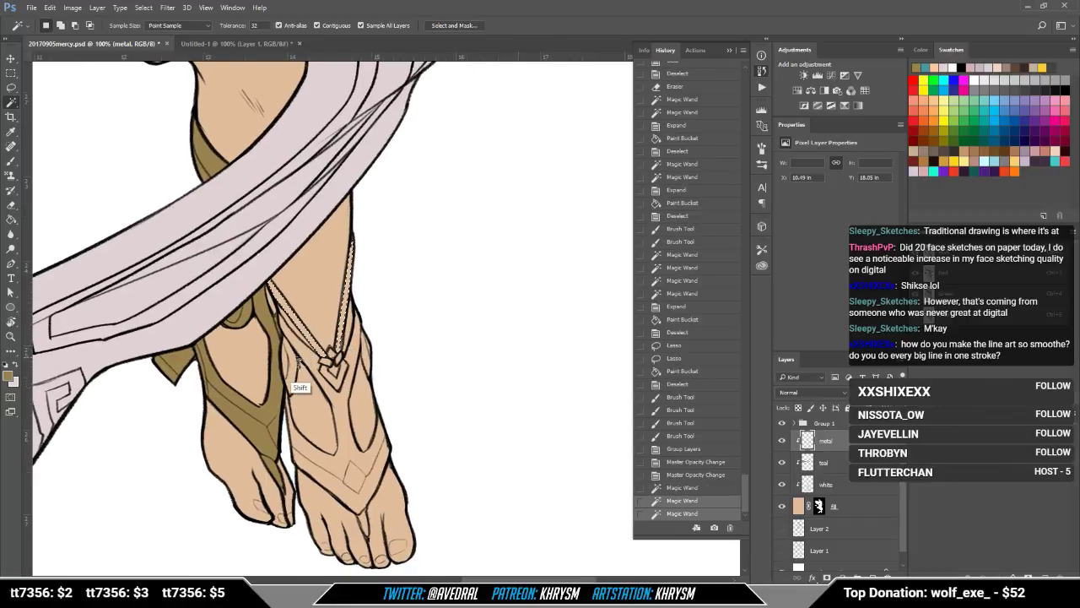
shift+click(292, 365)
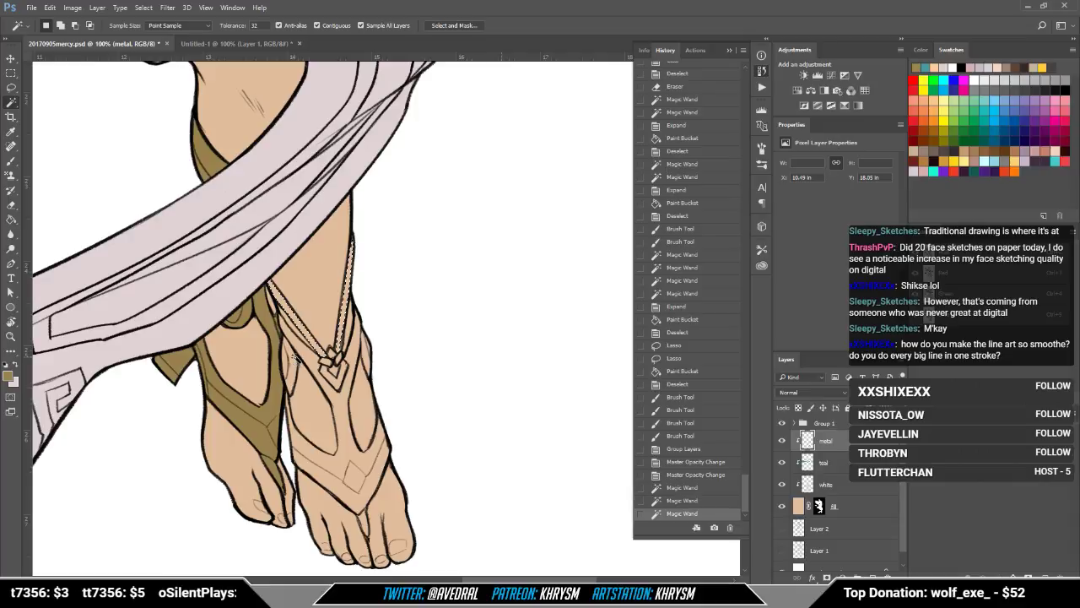
shift+click(294, 373)
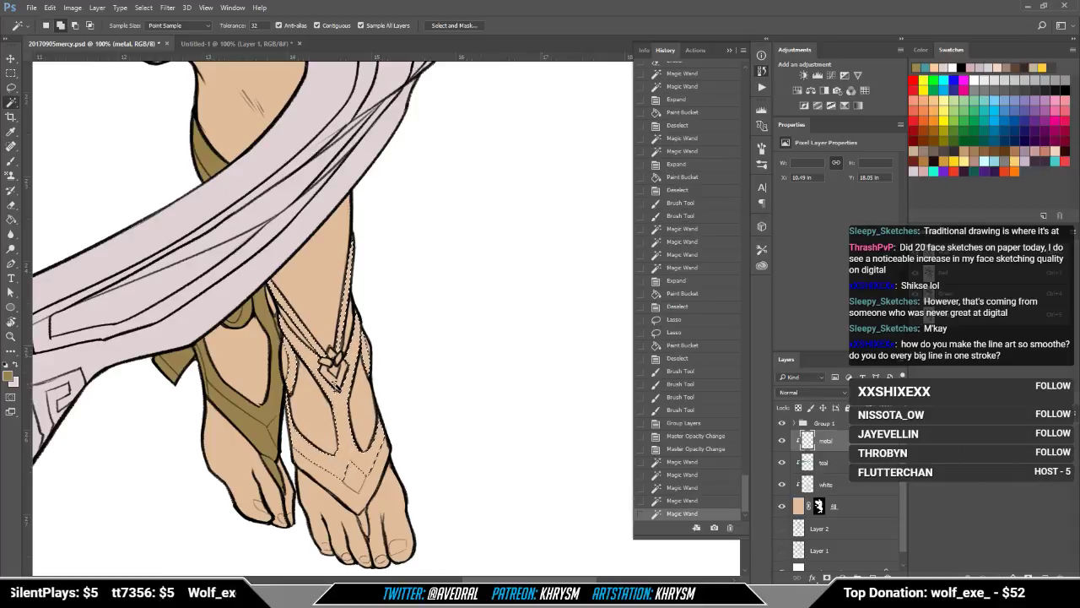
shift+click(329, 351)
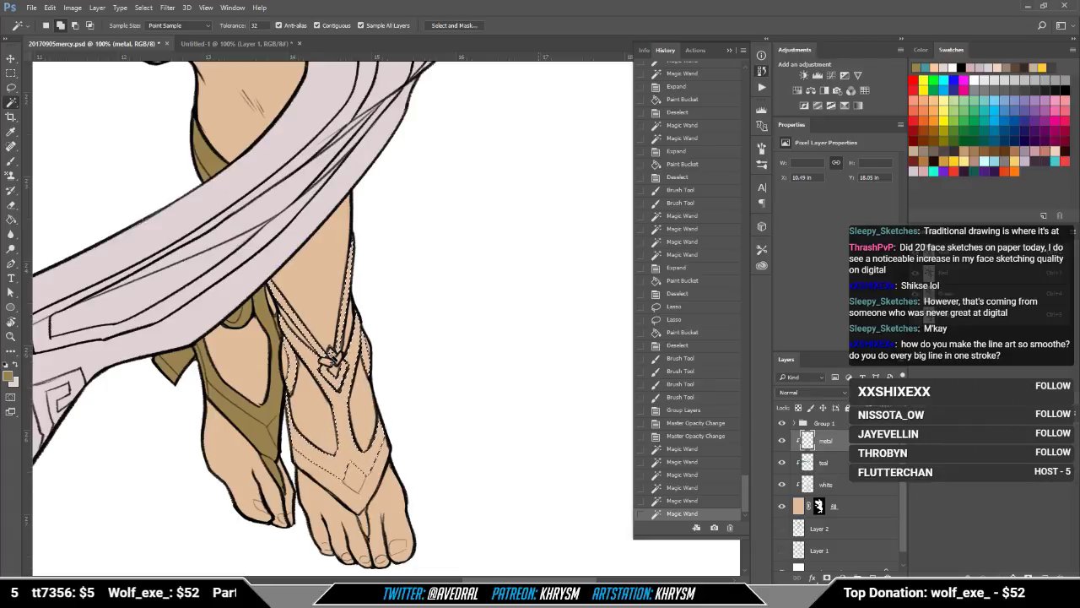
shift+click(345, 481)
shift+click(357, 474)
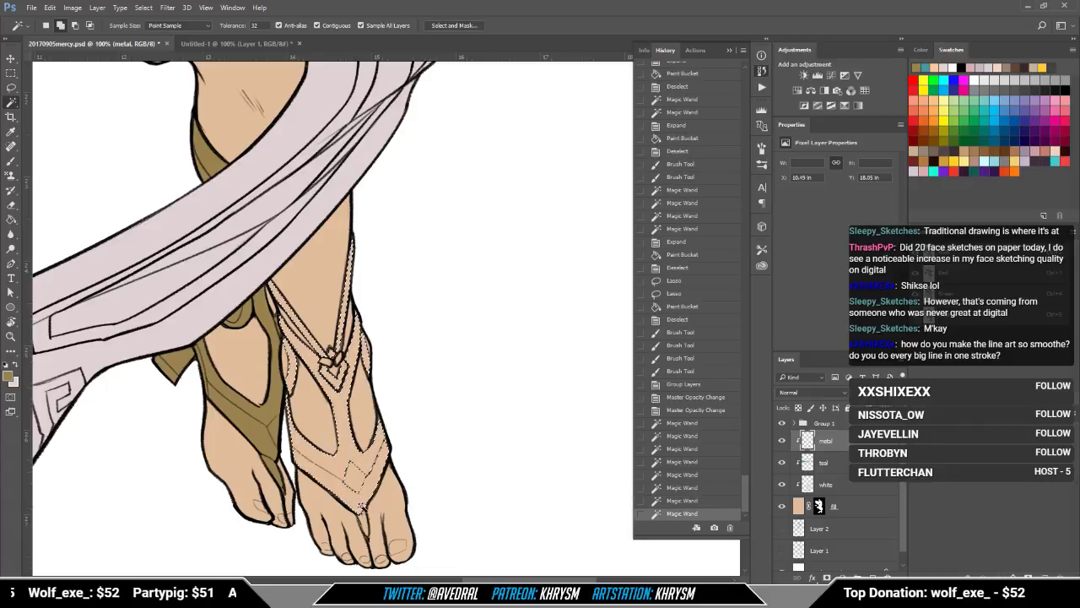
shift+click(365, 523)
Step: Expand the sandal selection by 2 pixels, fill it with the bronze foreground color on the metal layer, and deselect
key(alt+s)
key(m)
key(e)
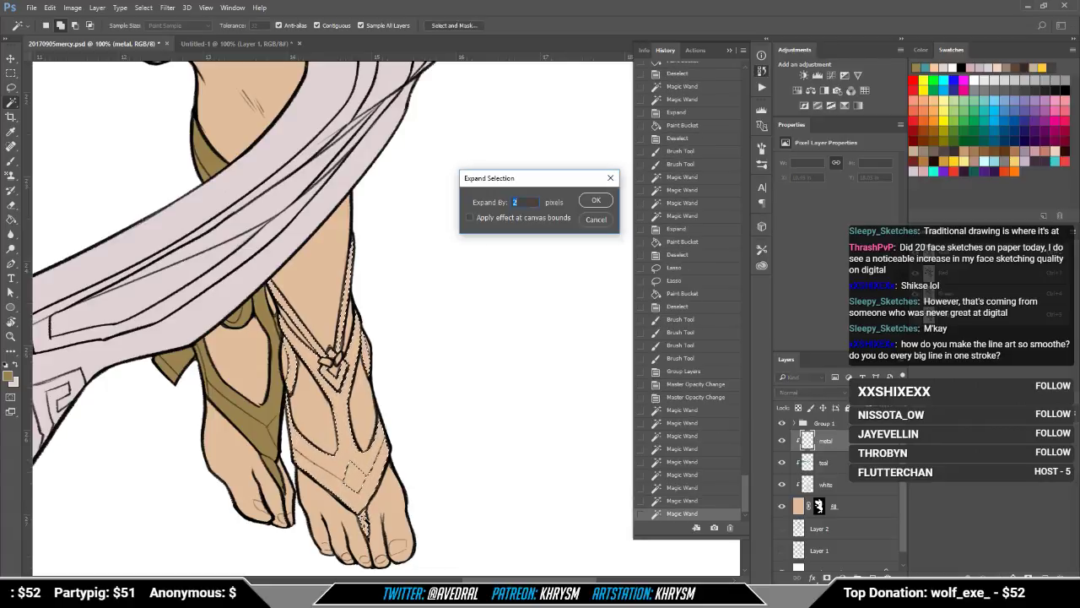
key(Return)
key(g)
click(368, 522)
click(368, 523)
key(ctrl+d)
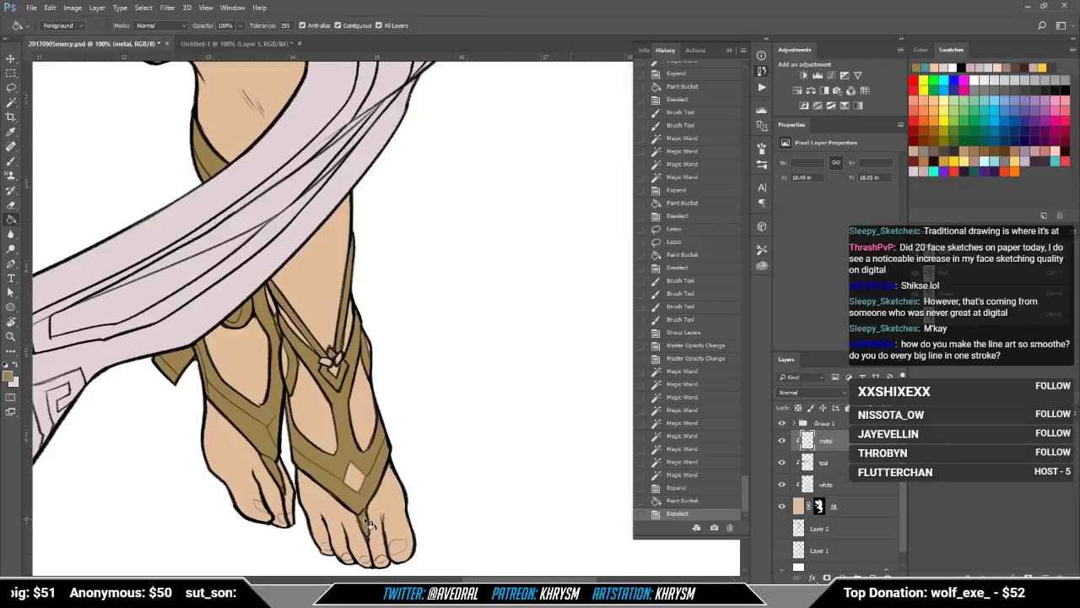
Step: Lasso the gap in the sandal at the front ankle's inner edge and fill it with bronze
scroll(354, 393, up, 1)
key(b)
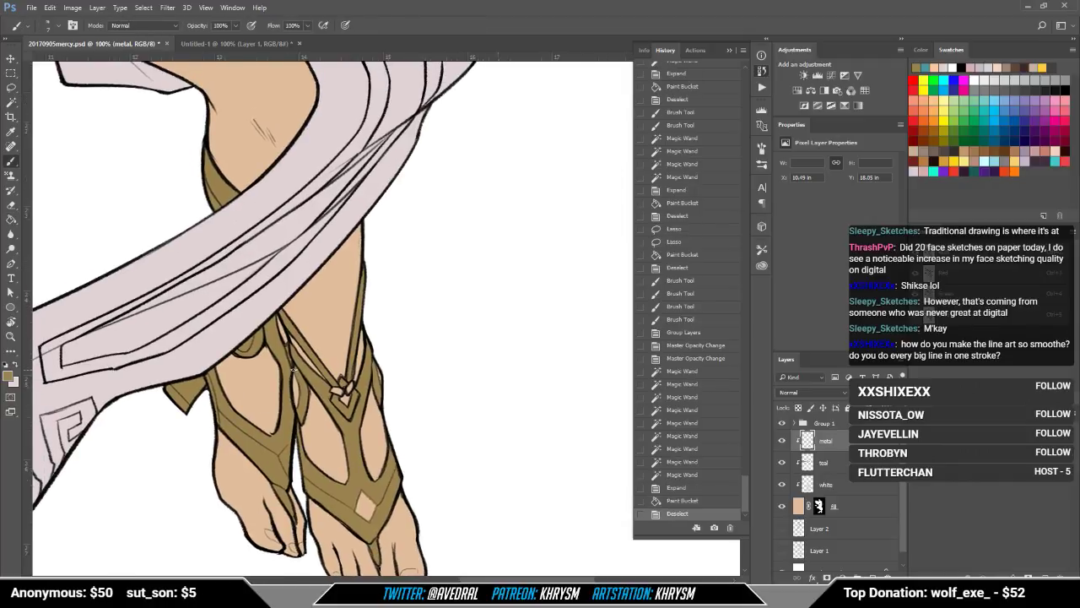
click(12, 88)
drag(290, 364, 296, 415)
key(g)
click(296, 396)
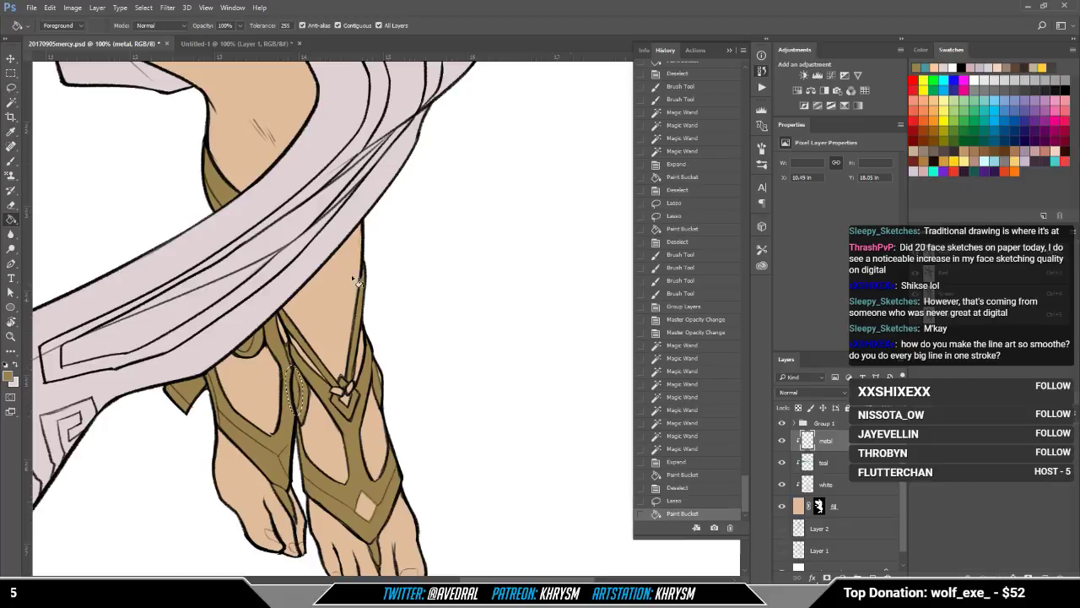
Step: Lasso the sandal sliver along the front ankle's outer edge, fill it with bronze, undo the duplicate fill, and deselect
key(l)
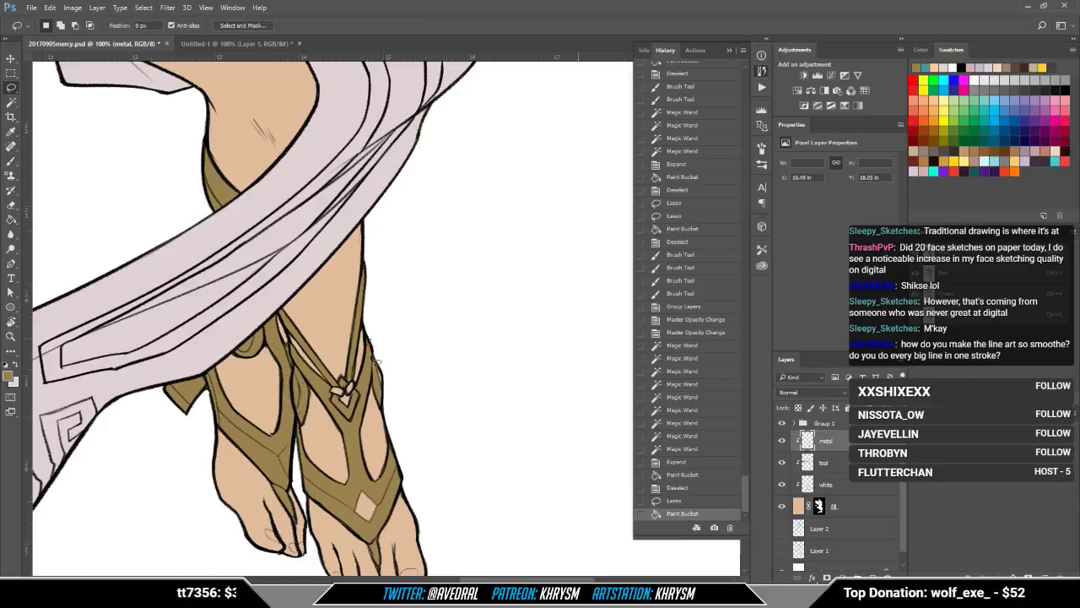
mouse_move(372, 359)
mouse_down()
mouse_move(384, 367)
mouse_move(371, 341)
mouse_up()
key(g)
click(384, 383)
click(384, 371)
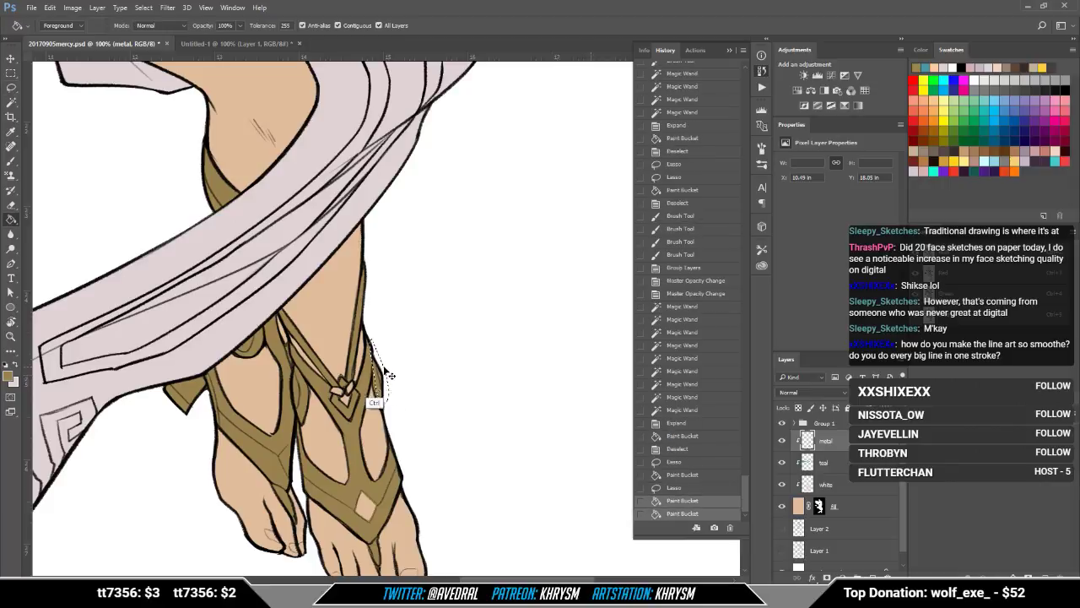
key(ctrl+z)
key(ctrl+d)
Step: Lasso around the diamond ornament on the front foot's sandal, fill it with bronze, and deselect
key(b)
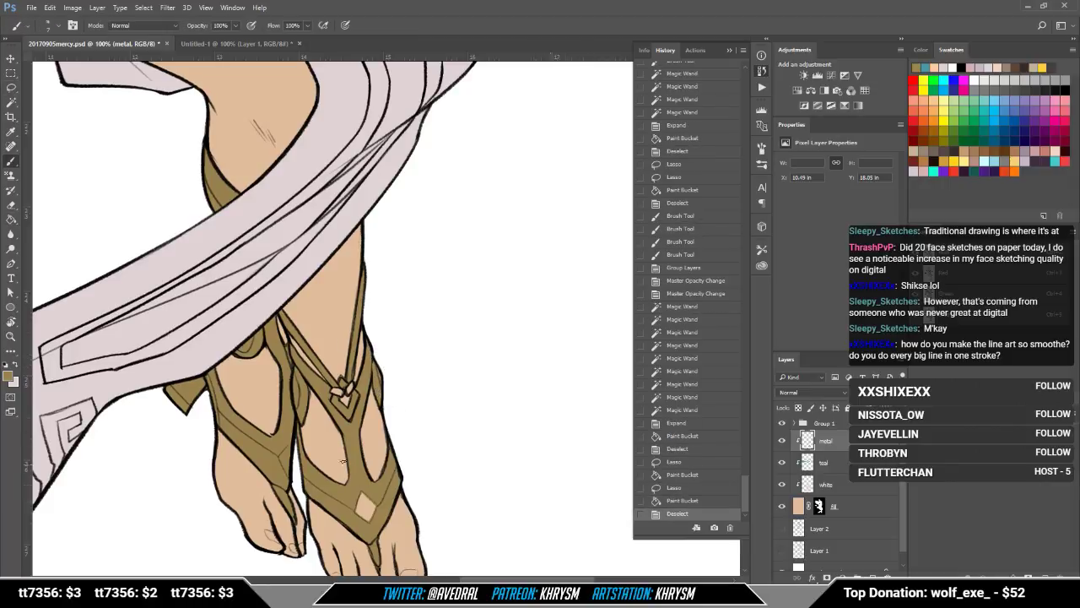
key(l)
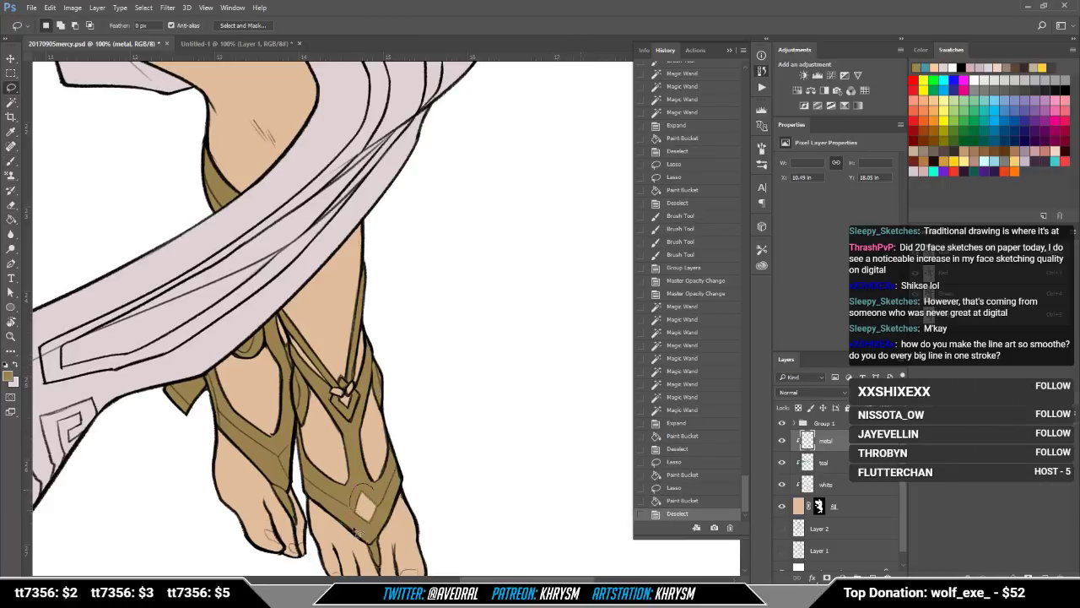
drag(356, 532, 372, 502)
key(g)
click(374, 504)
key(ctrl+d)
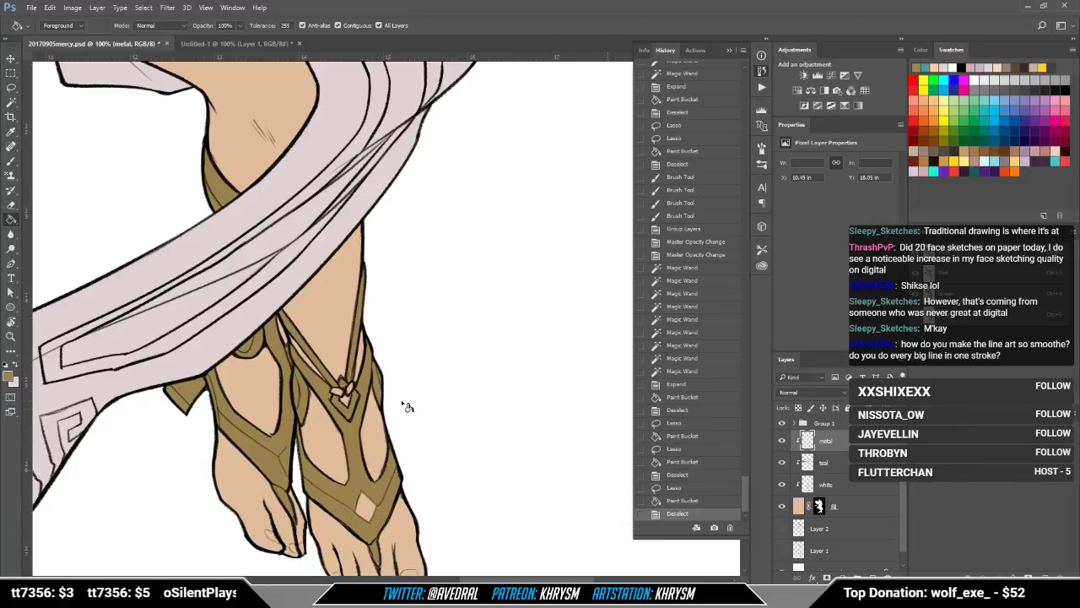
Step: Lasso the small knot ornament where the front ankle straps meet, fill it with bronze, and deselect
key(l)
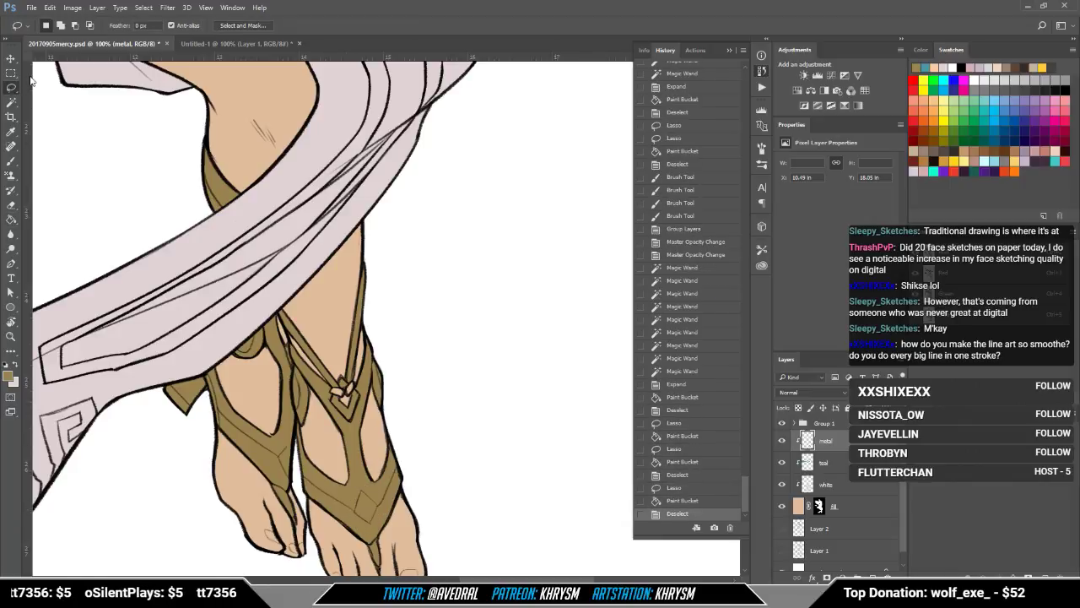
mouse_move(336, 393)
mouse_down()
mouse_move(341, 406)
mouse_move(358, 400)
mouse_move(354, 386)
mouse_up()
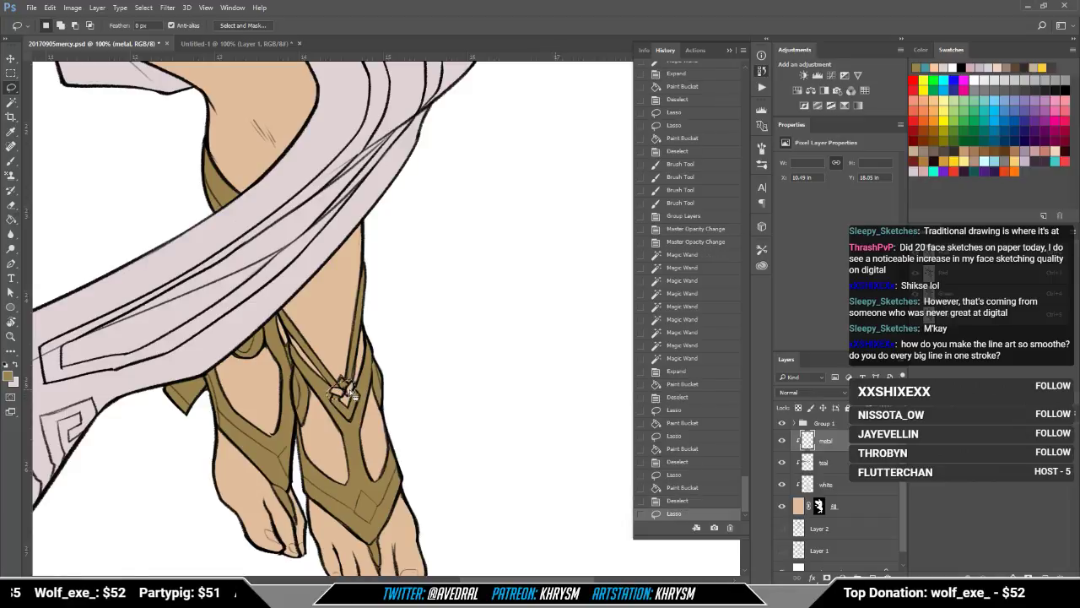
key(g)
click(355, 388)
key(ctrl+d)
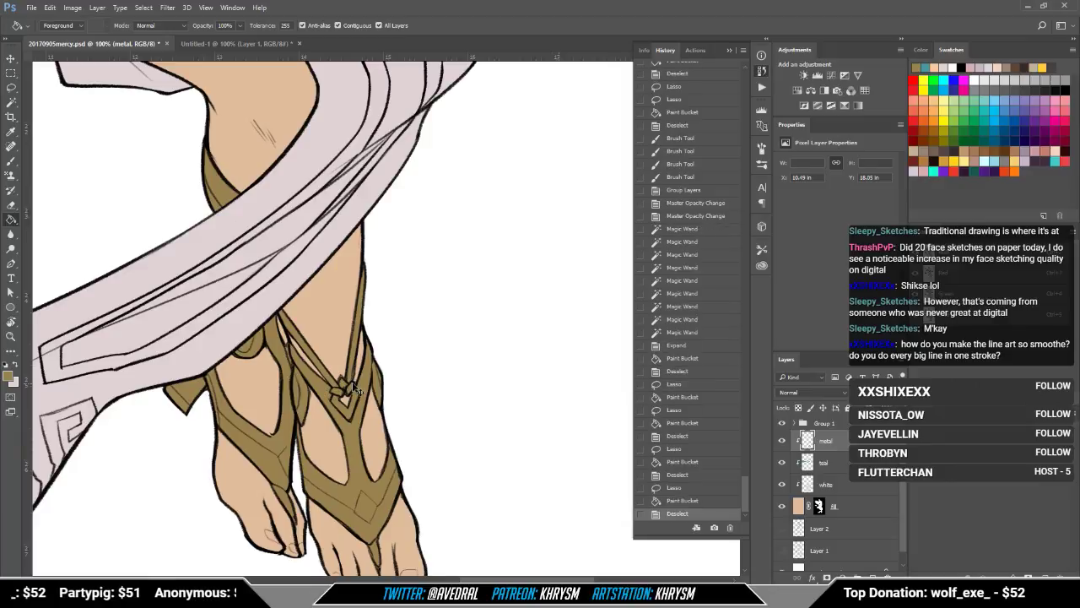
scroll(354, 388, down, 3)
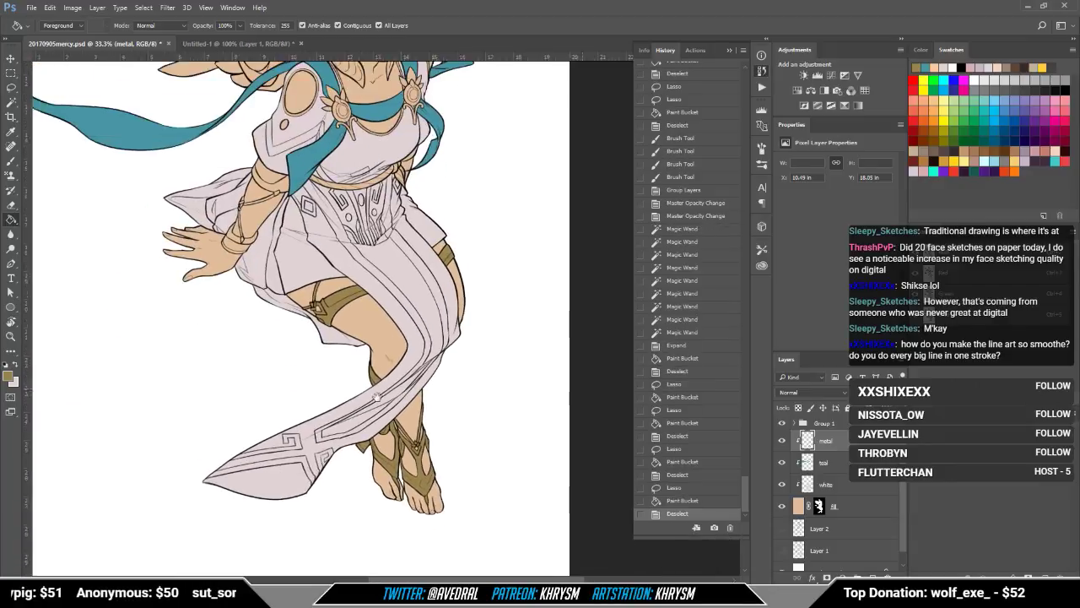
scroll(376, 394, up, 5)
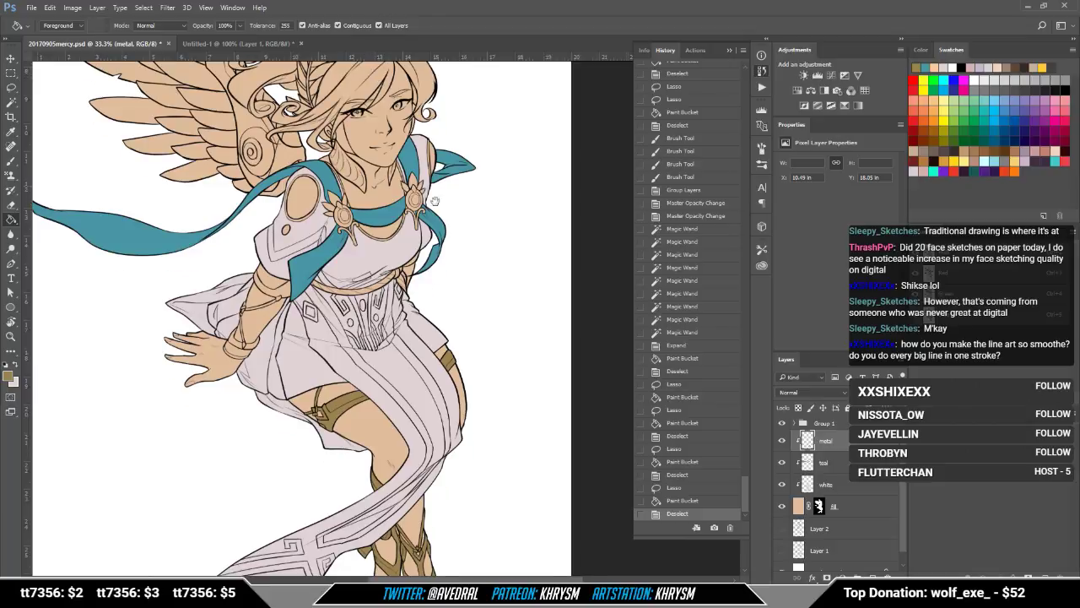
Step: Save the illustration file
drag(427, 162, 457, 270)
scroll(459, 272, down, 2)
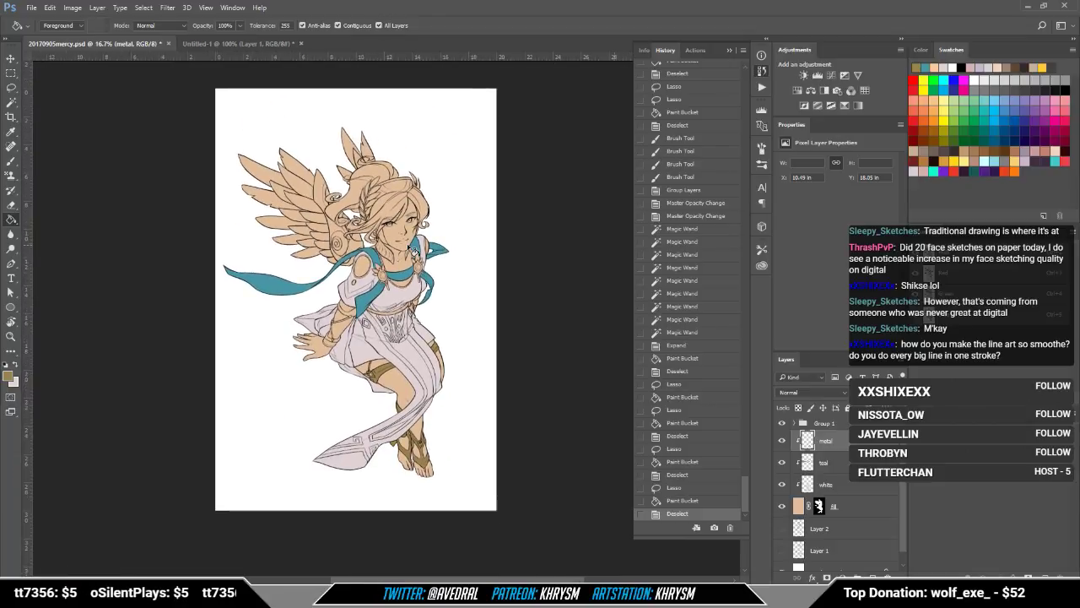
drag(407, 243, 406, 255)
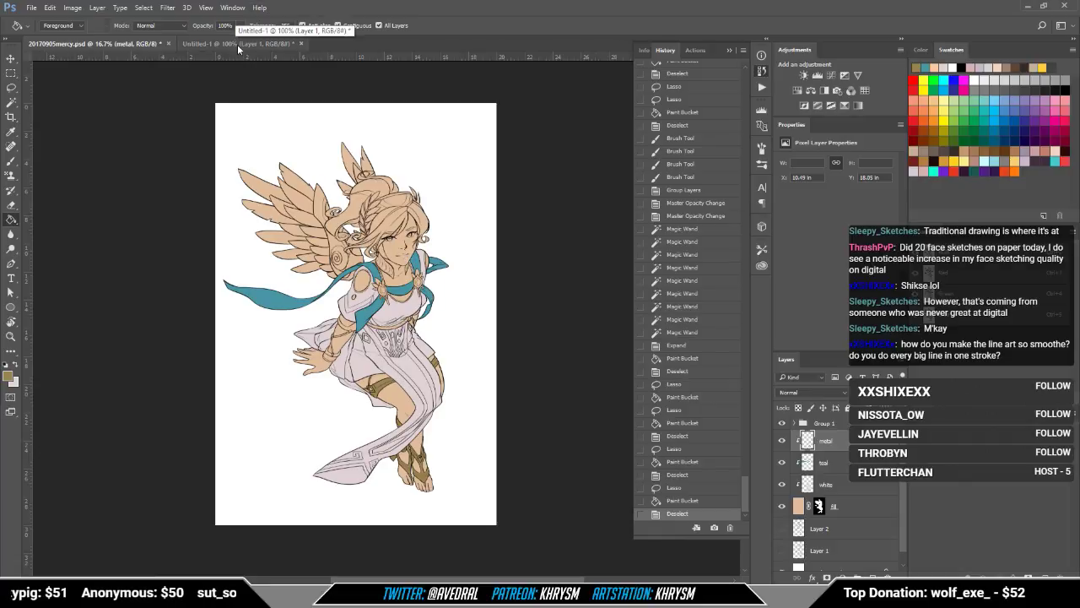
key(ctrl+s)
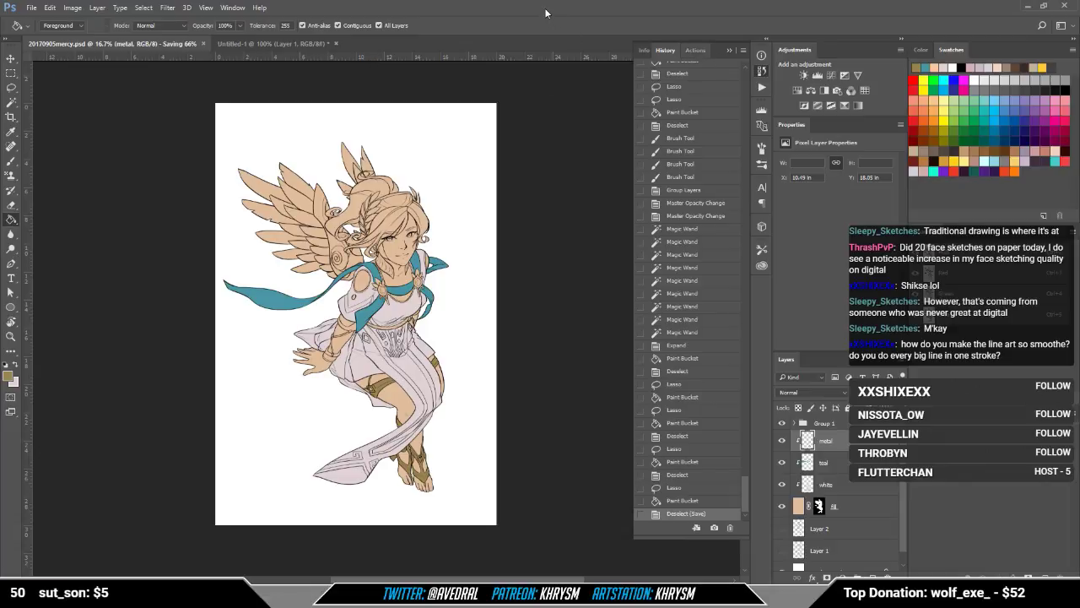
Step: Select the segments of the wrist cuff on the outstretched arm with the Magic Wand
key(ctrl+plus)
key(ctrl+plus)
key(ctrl+plus)
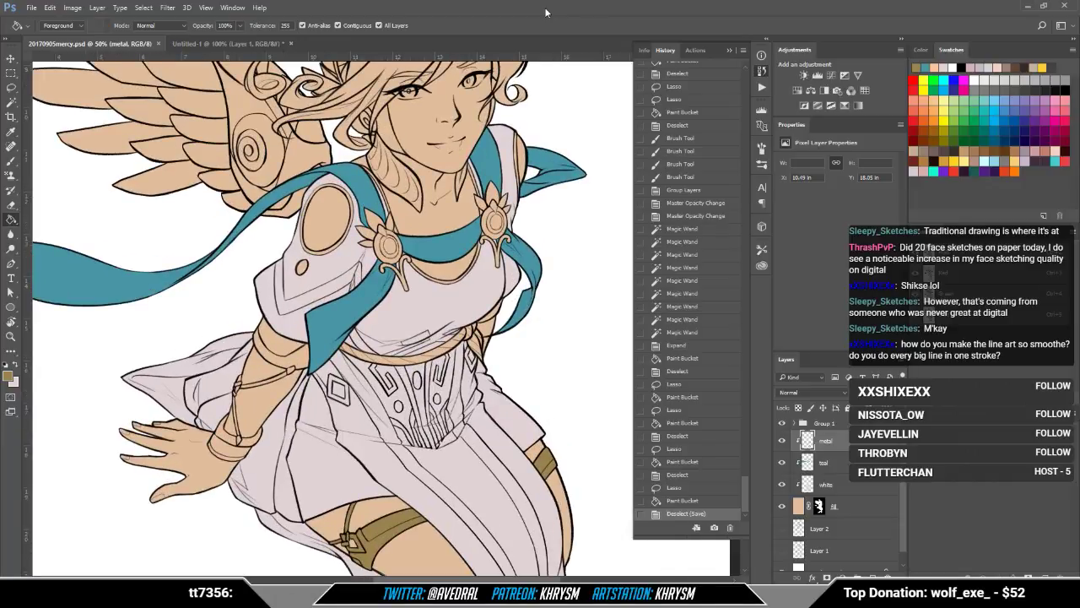
key(ctrl+plus)
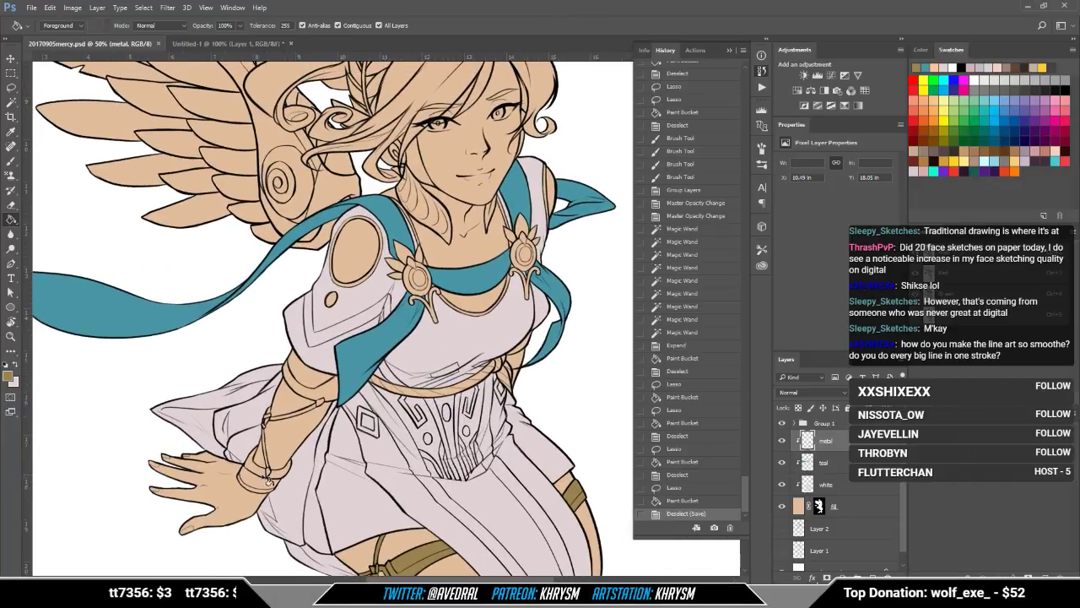
key(w)
click(263, 493)
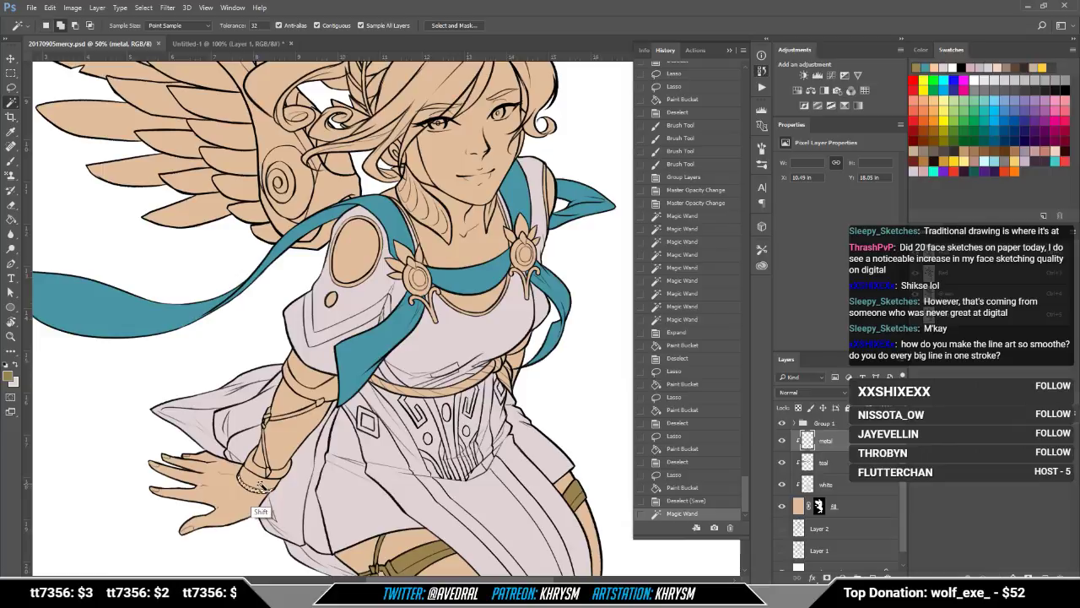
shift+click(256, 489)
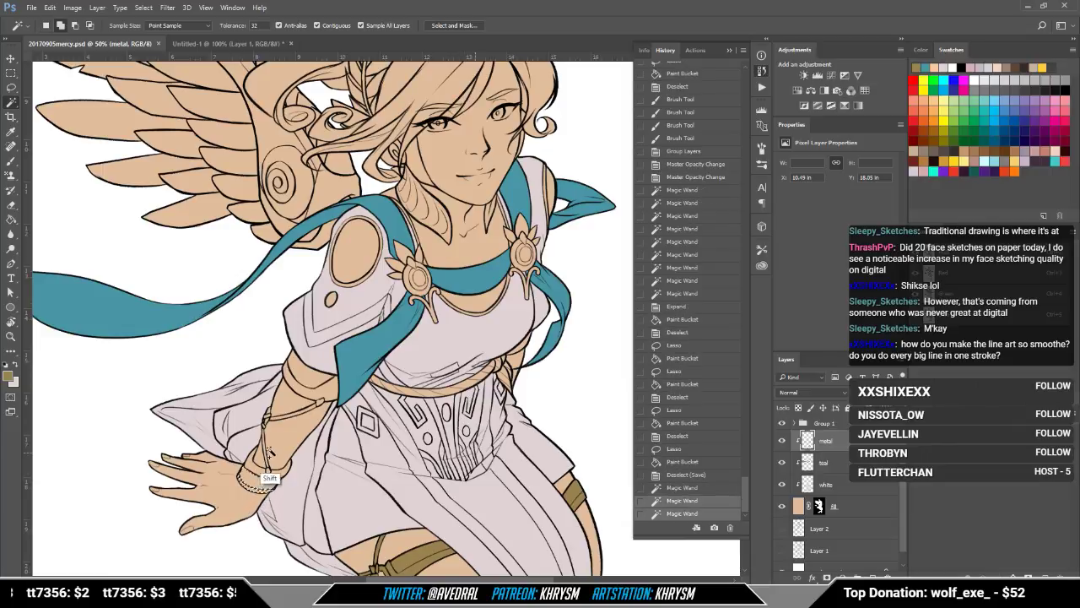
shift+click(286, 432)
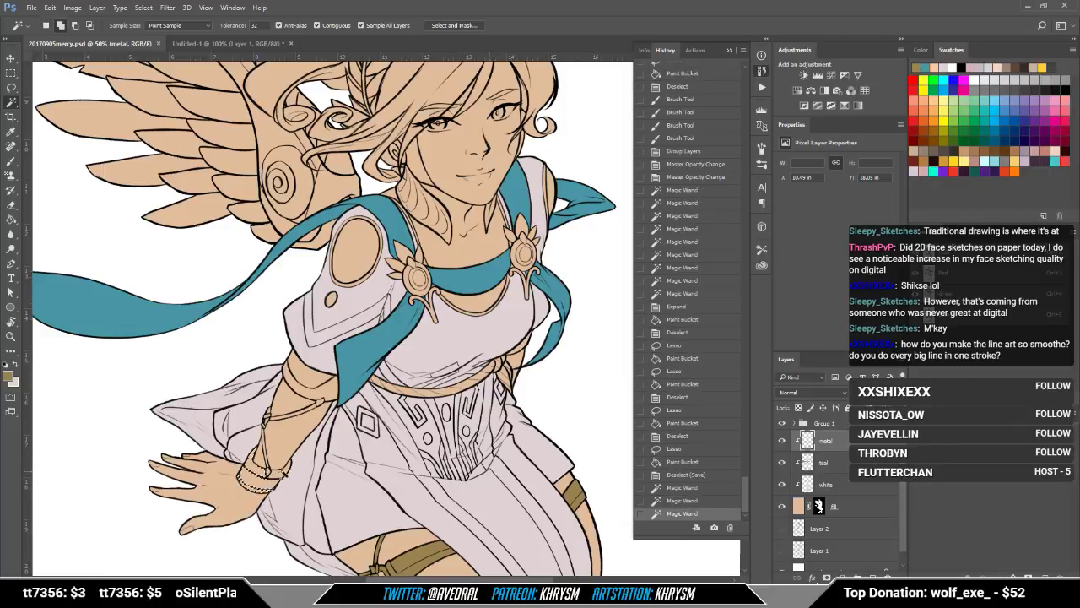
shift+click(283, 473)
Step: Add the upper armband, the sleeve's oval stud and the shoulder cutout's rim to the selection
shift+click(308, 390)
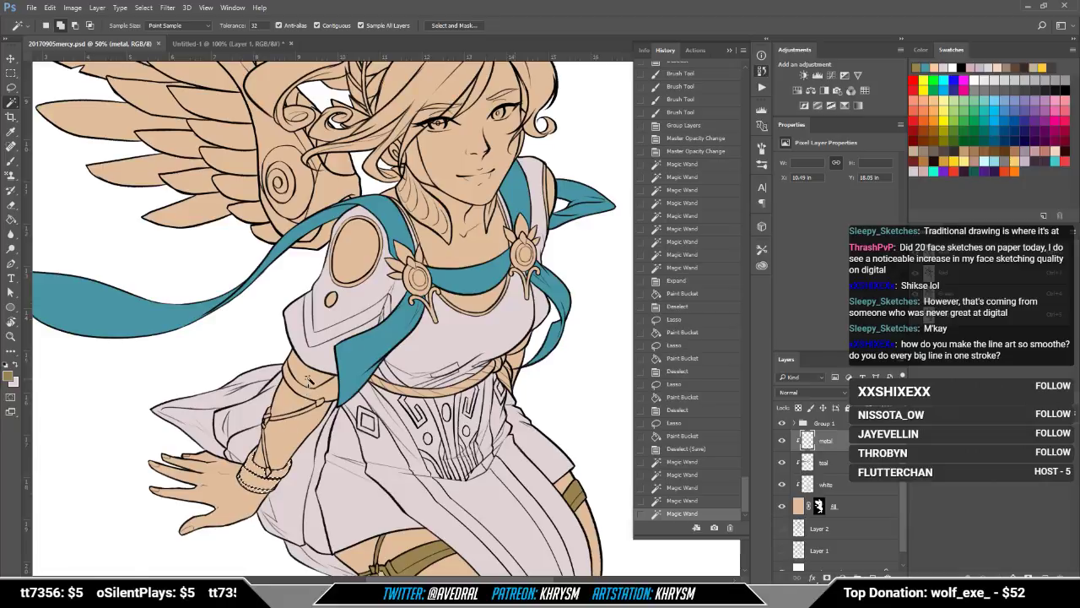
shift+click(292, 371)
shift+click(332, 302)
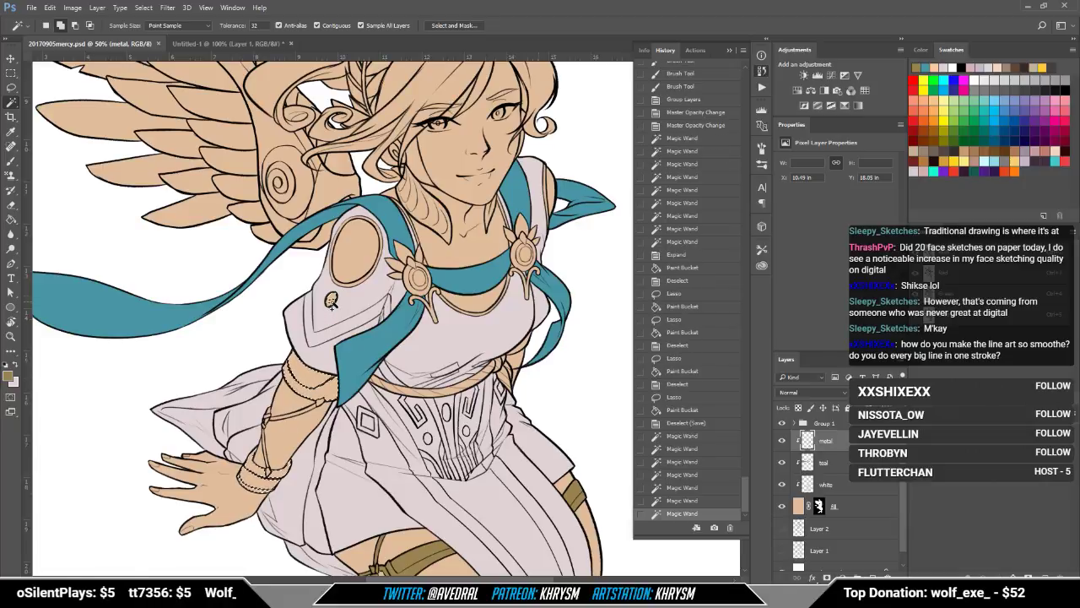
shift+click(352, 283)
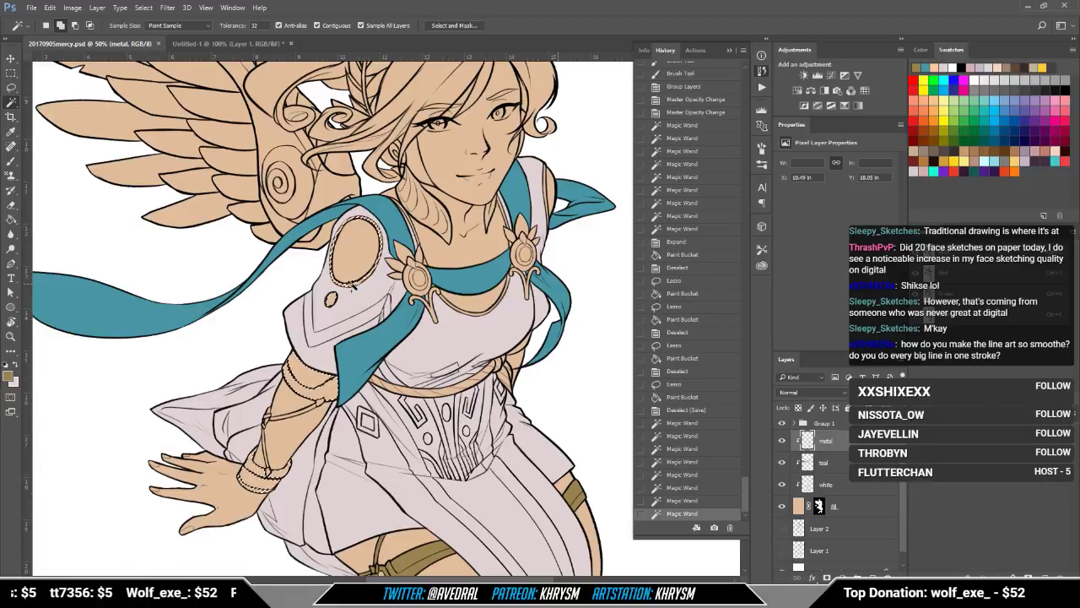
Step: Expand the arm and sleeve ornament selection, fill it with bronze on the metal layer, and deselect
key(alt+s)
key(m)
key(e)
key(Return)
key(g)
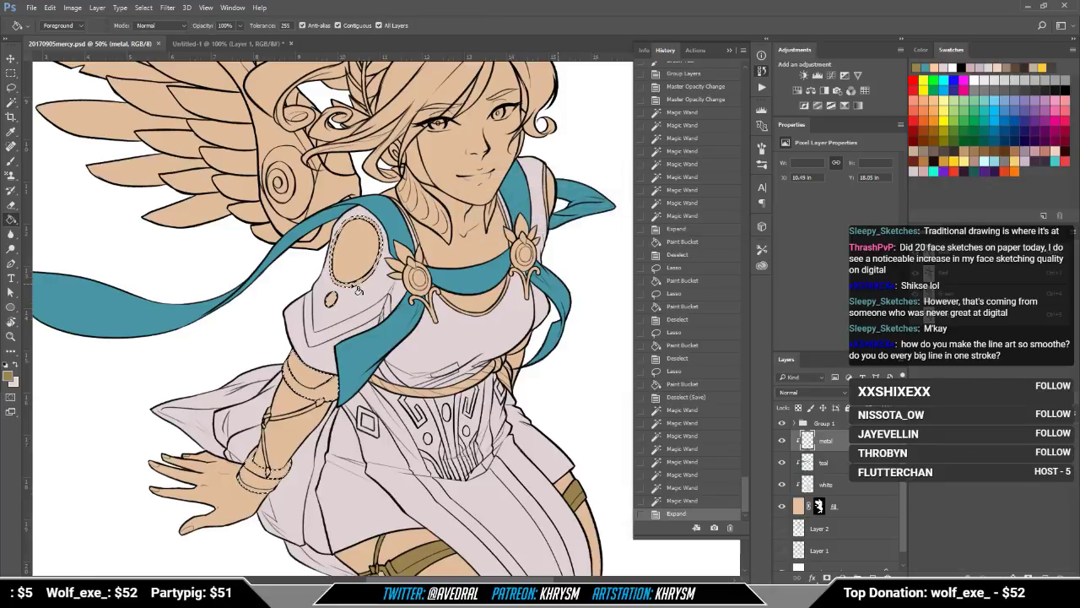
click(356, 290)
key(ctrl+d)
Step: Hide the teal layer and Magic Wand select the outer ring and forked stem of the brooch beside the shoulder cutout
drag(387, 297, 361, 301)
scroll(361, 301, up, 1)
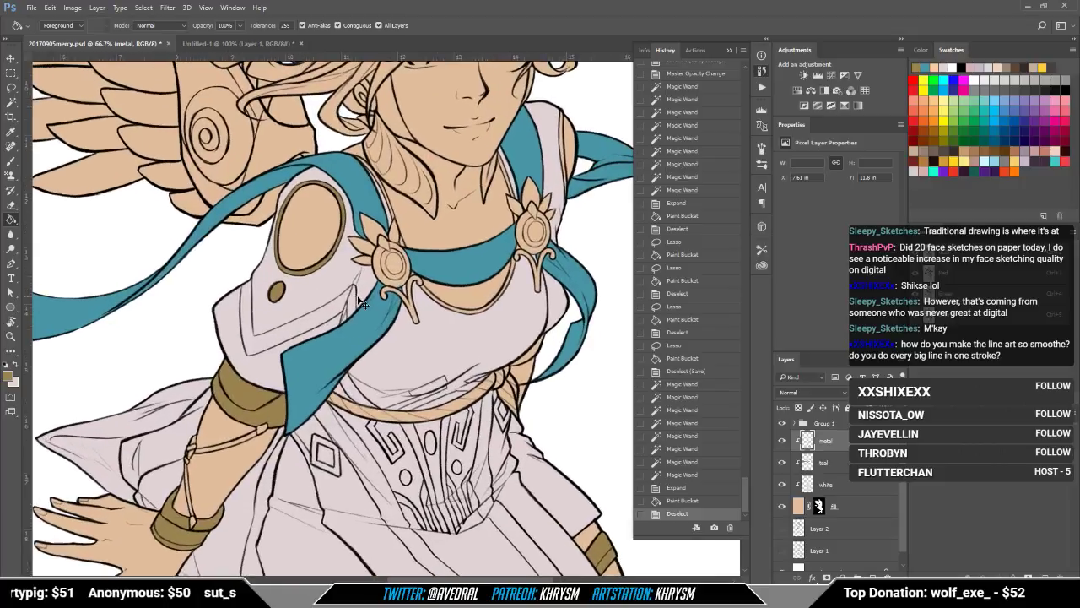
drag(298, 264, 317, 319)
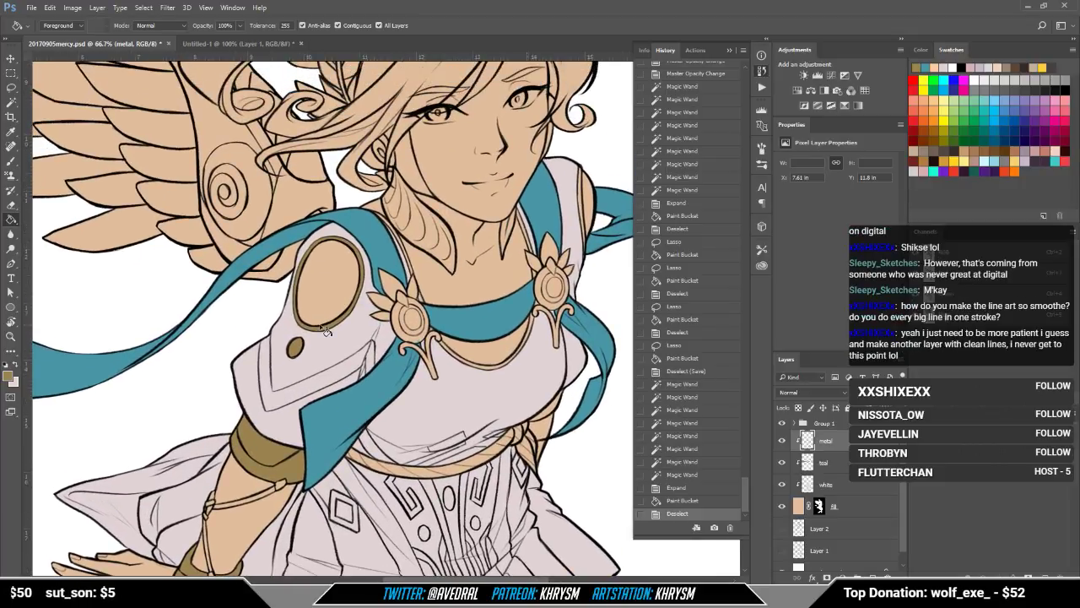
scroll(326, 331, up, 1)
drag(328, 304, 214, 403)
drag(374, 450, 353, 477)
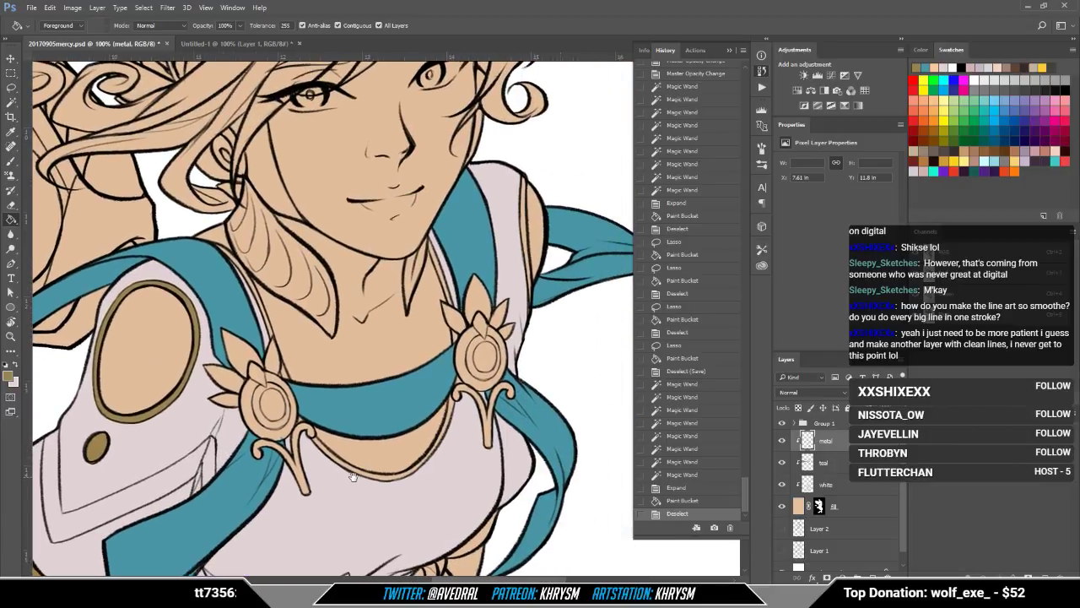
click(783, 463)
key(w)
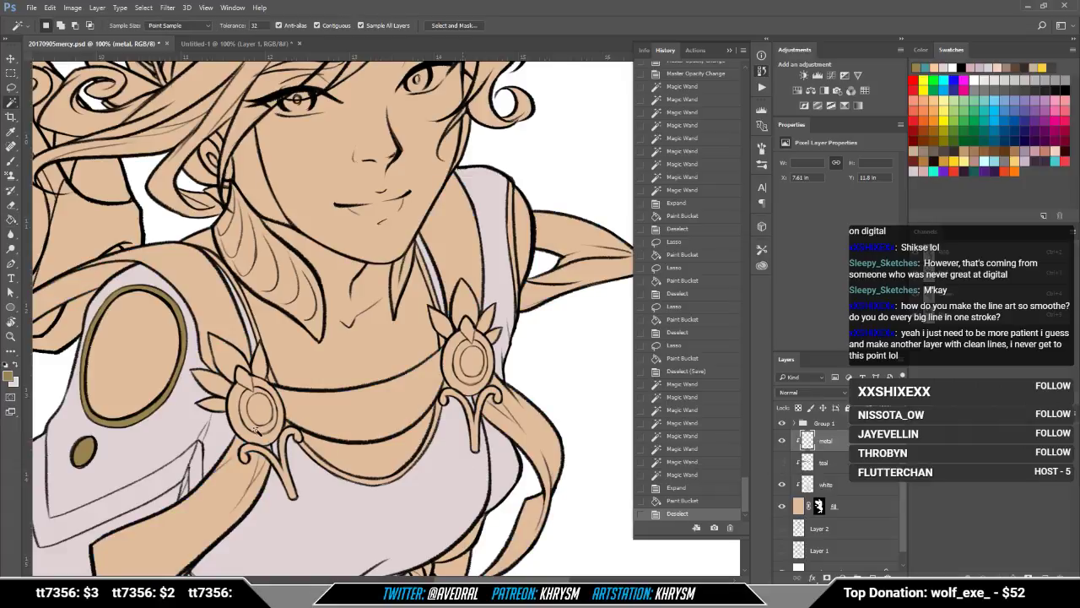
click(258, 438)
shift+click(282, 472)
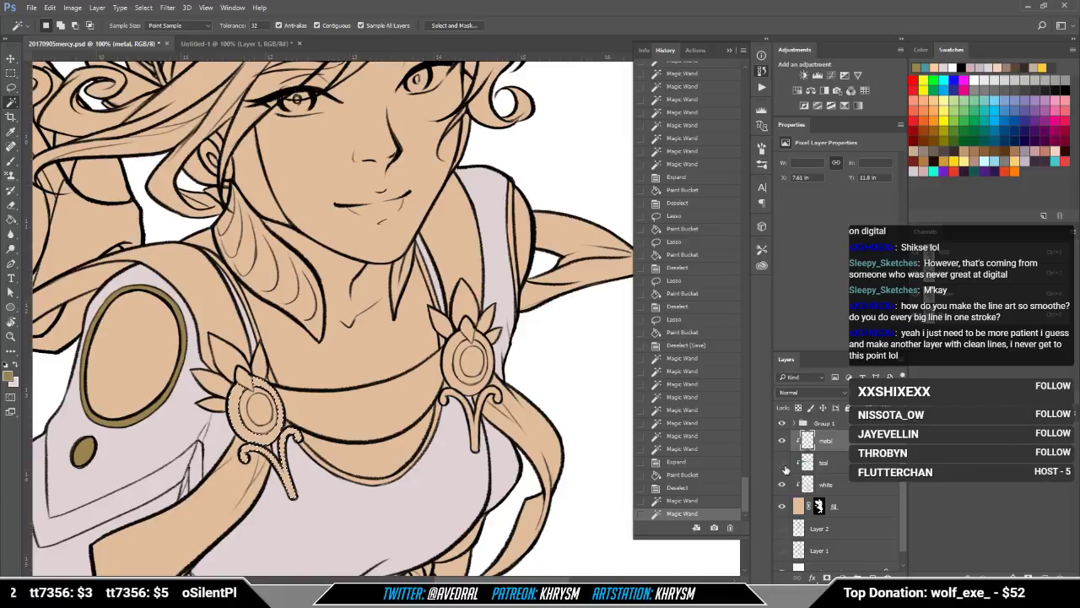
Step: Show the teal layer again and add the second brooch's stem and ring plus the curved neckline trim to the selection
click(782, 464)
shift+click(472, 420)
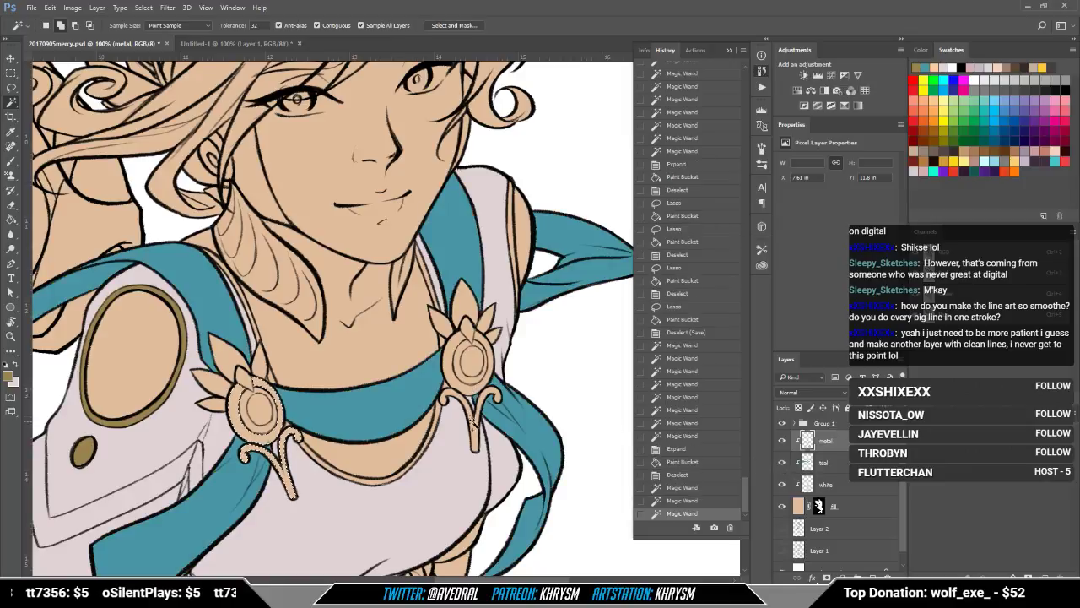
shift+click(474, 427)
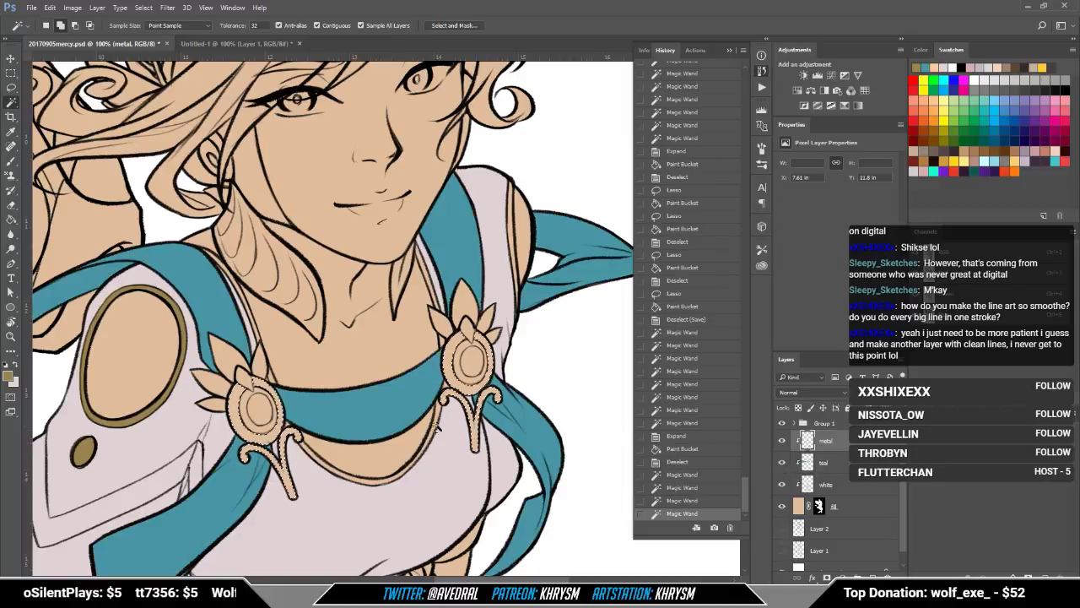
shift+click(439, 417)
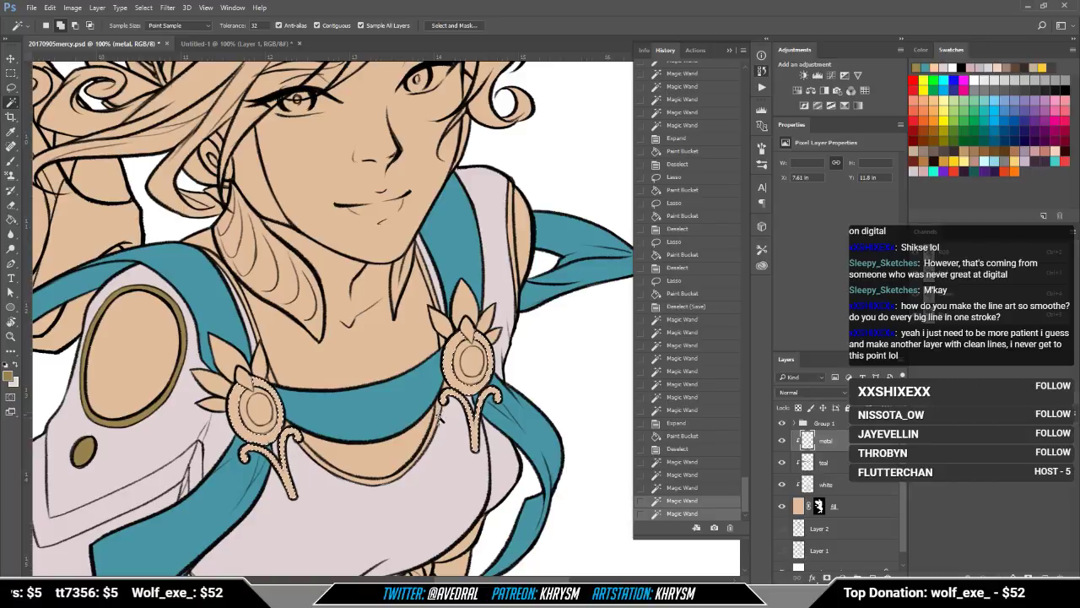
shift+click(436, 413)
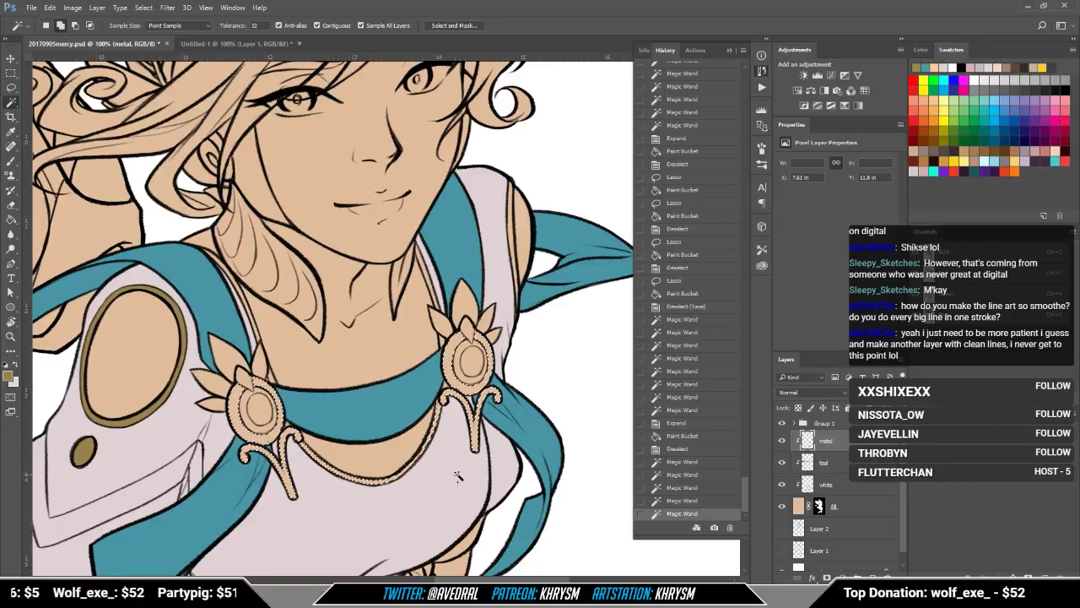
Step: Expand the selection of the brooches and neckline trim, fill it with bronze, and deselect
key(alt+s)
key(m)
key(e)
key(Return)
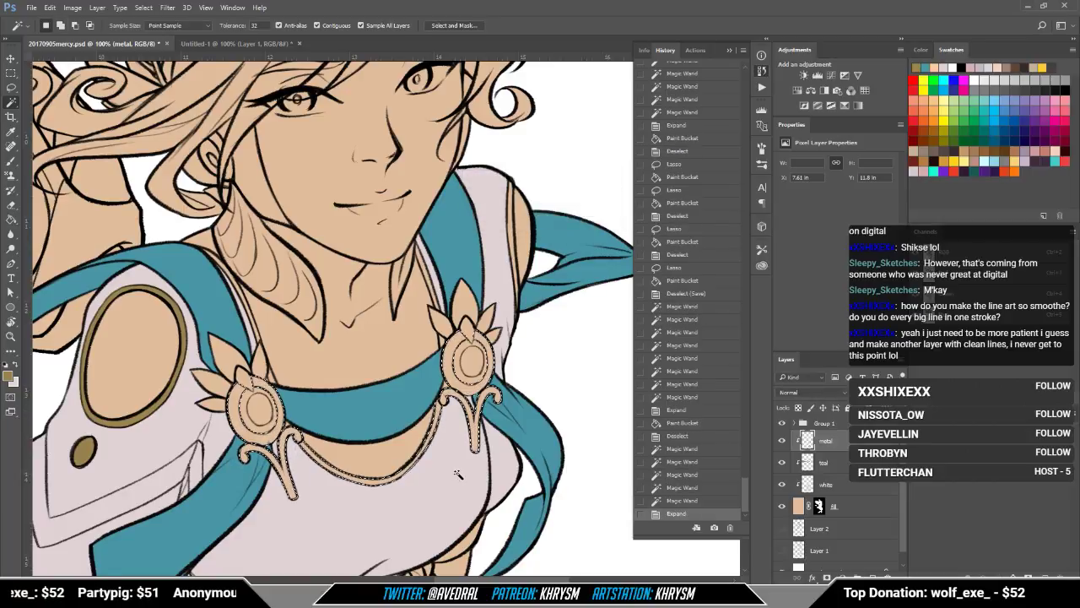
key(g)
click(436, 472)
key(ctrl+d)
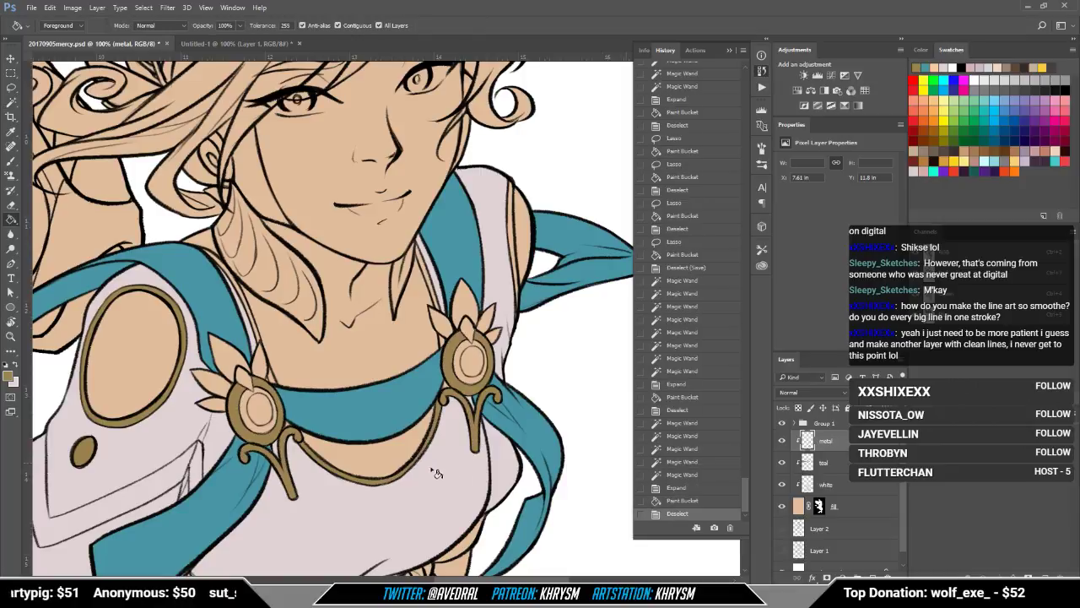
Step: Touch up the inner edges of both brooch rings with bronze brush dabs
key(b)
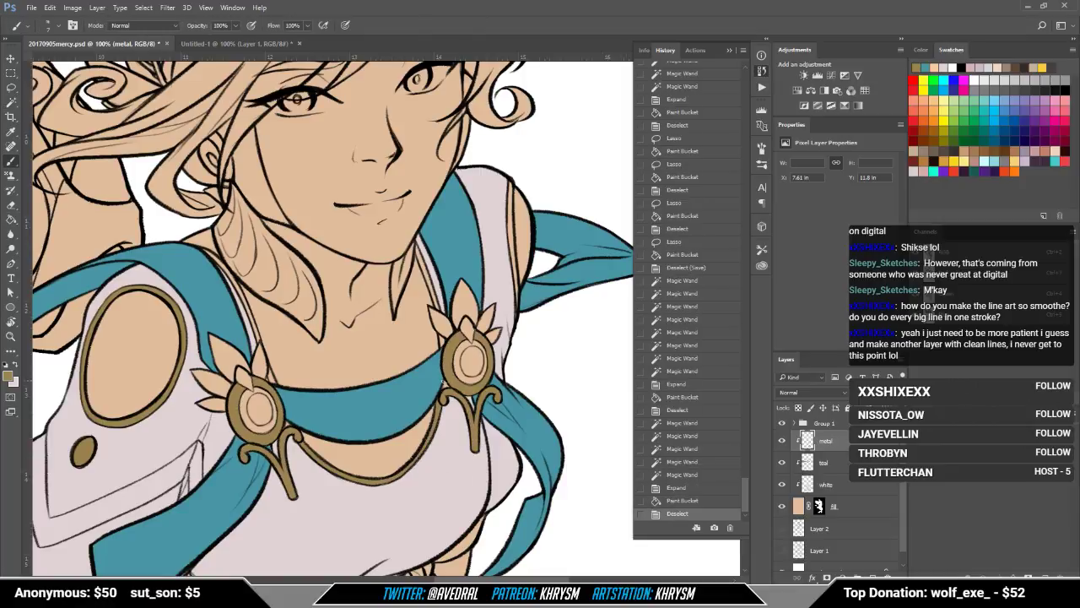
click(451, 383)
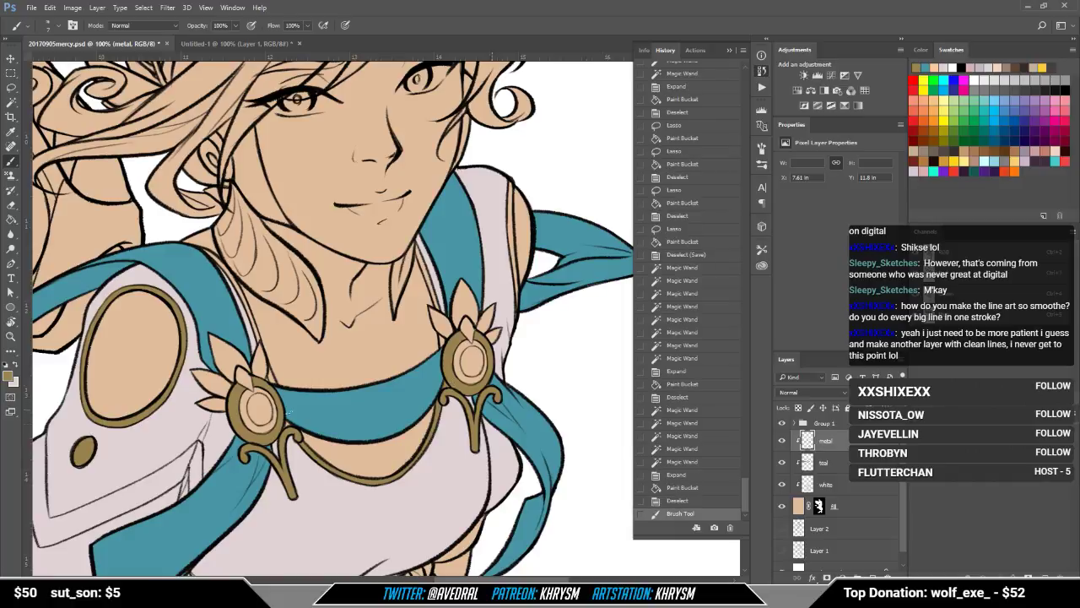
click(286, 422)
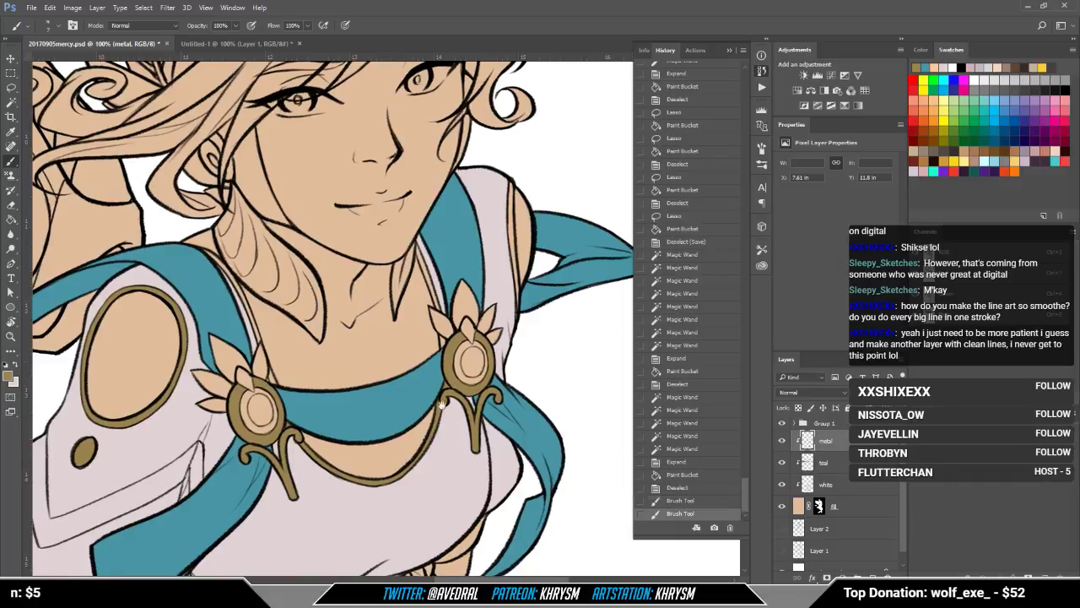
Step: On the white layer, brush the pale garment color into the small gap above the brooch nearest the shoulder cutout
drag(440, 343, 439, 390)
scroll(902, 496, down, 1)
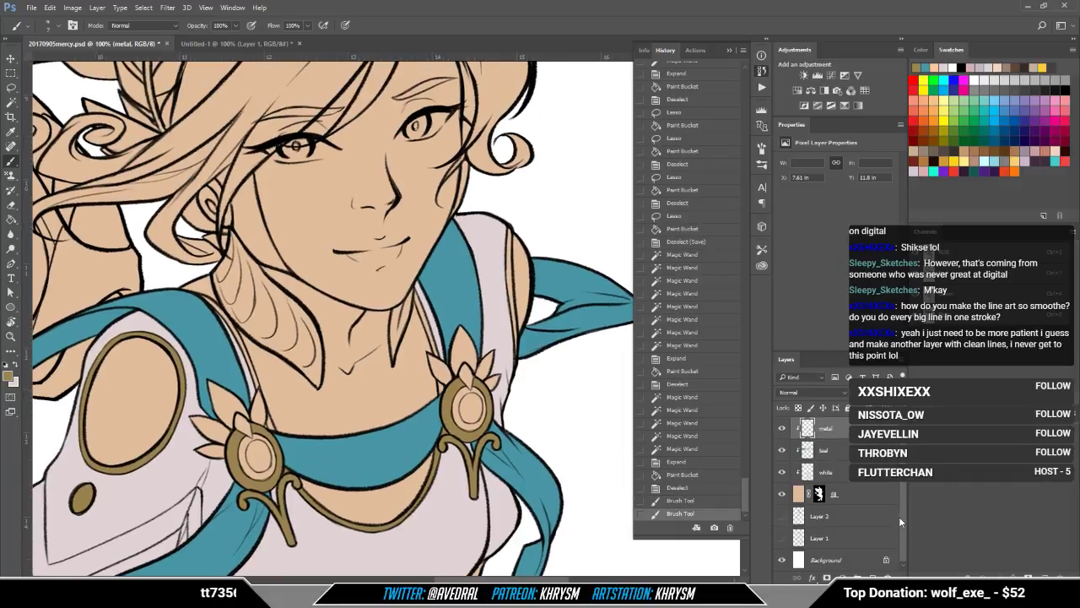
click(810, 472)
key(x)
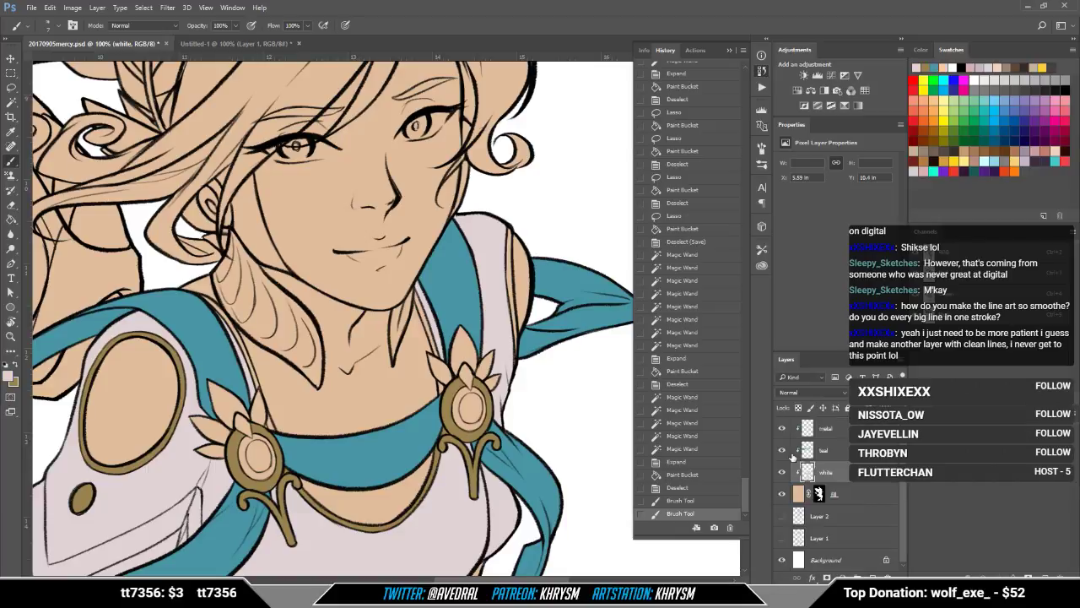
click(267, 425)
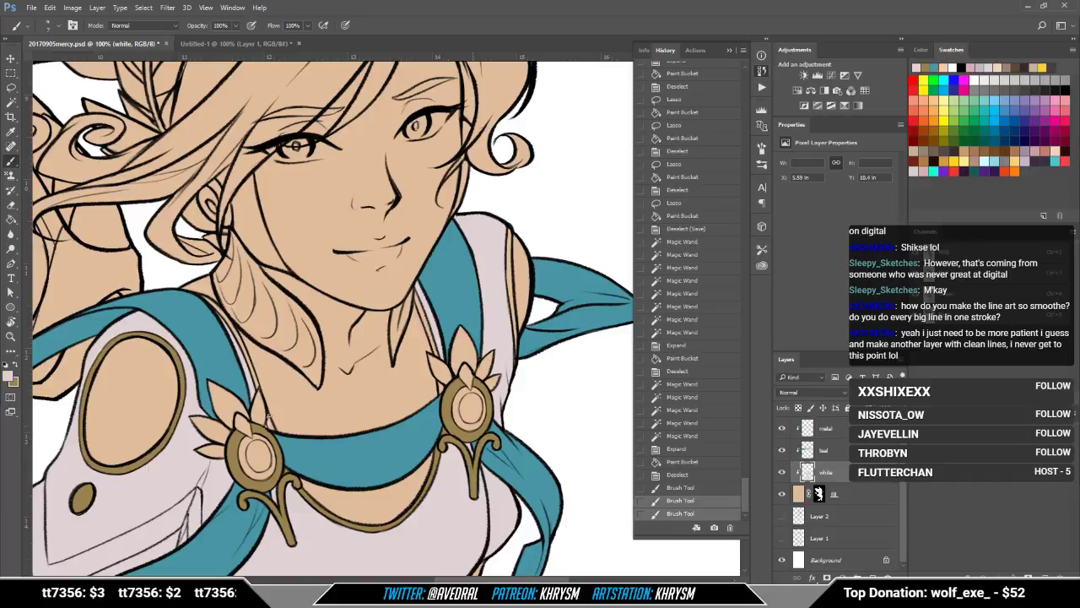
click(268, 421)
click(270, 419)
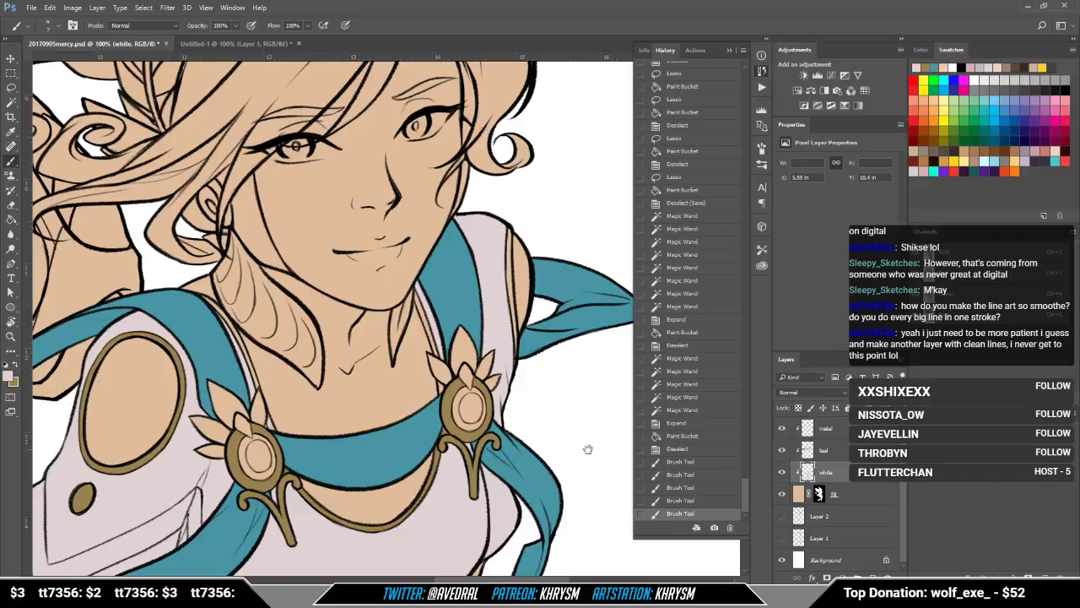
Step: Return to the metal layer and dab bronze along the narrow collar edge just above the same brooch
drag(588, 448, 569, 453)
click(838, 431)
key(x)
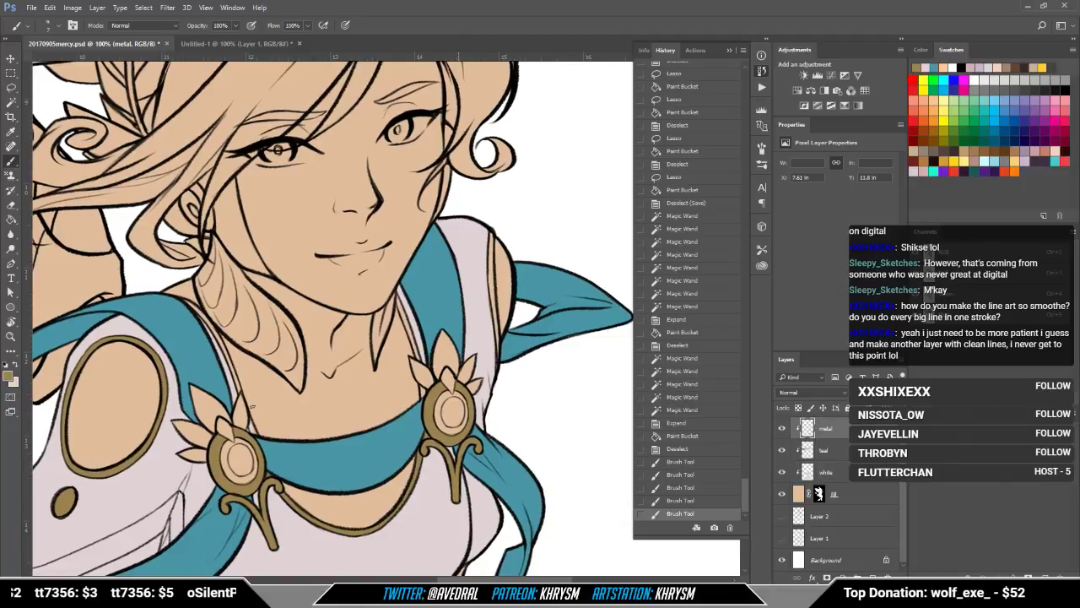
click(250, 426)
click(248, 418)
click(250, 422)
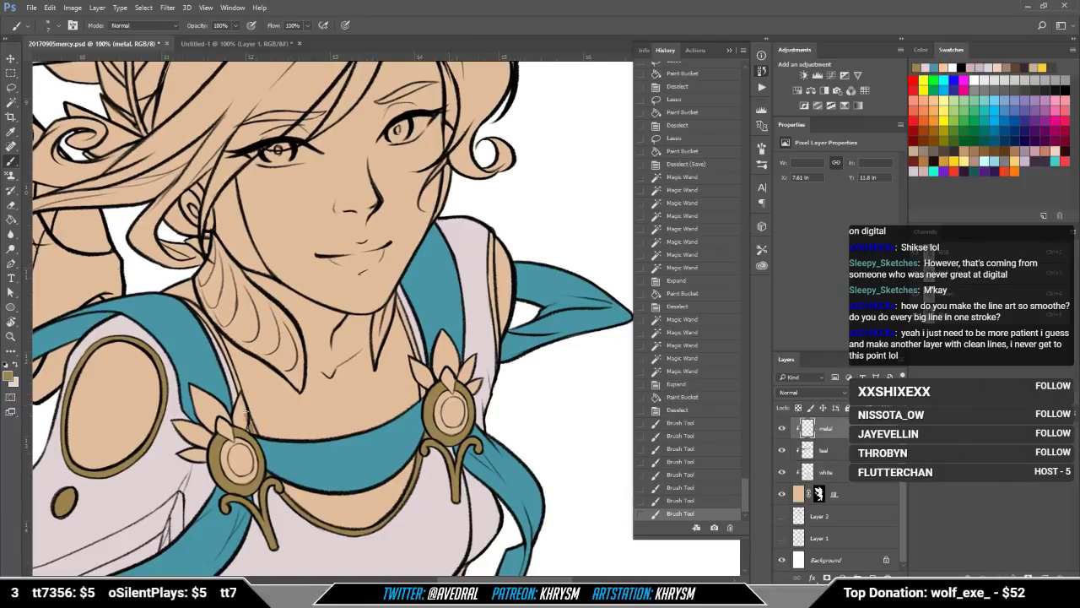
click(246, 414)
click(245, 412)
click(253, 428)
click(252, 425)
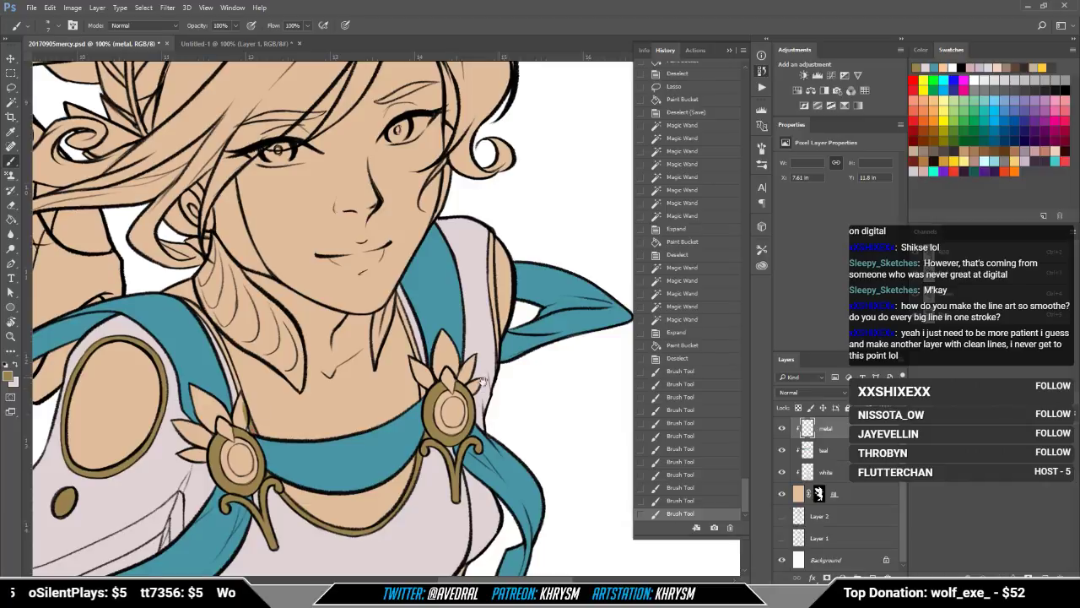
Step: Magic-wand select the narrow collar strip and all the scalloped sections of the large neck piece below the ear
mouse_move(483, 386)
mouse_down()
mouse_move(488, 407)
mouse_move(506, 387)
mouse_up()
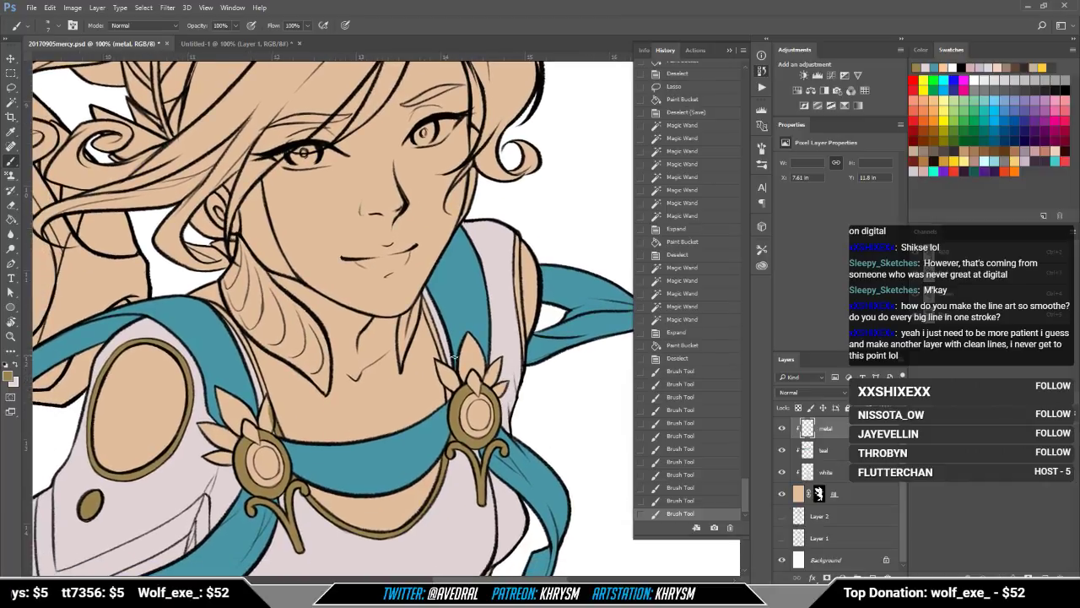
key(w)
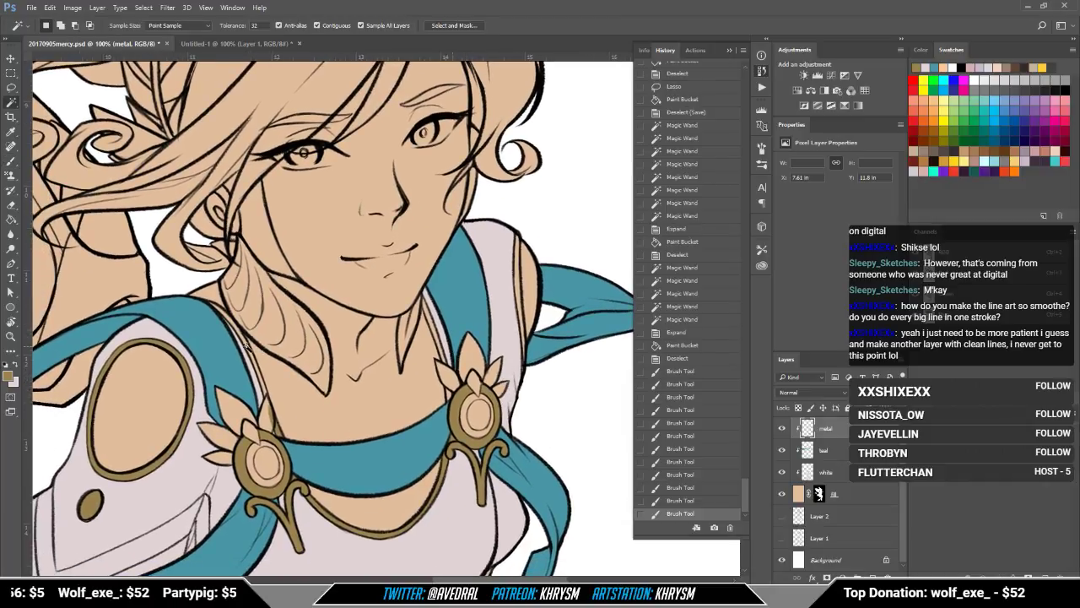
click(246, 347)
shift+click(260, 353)
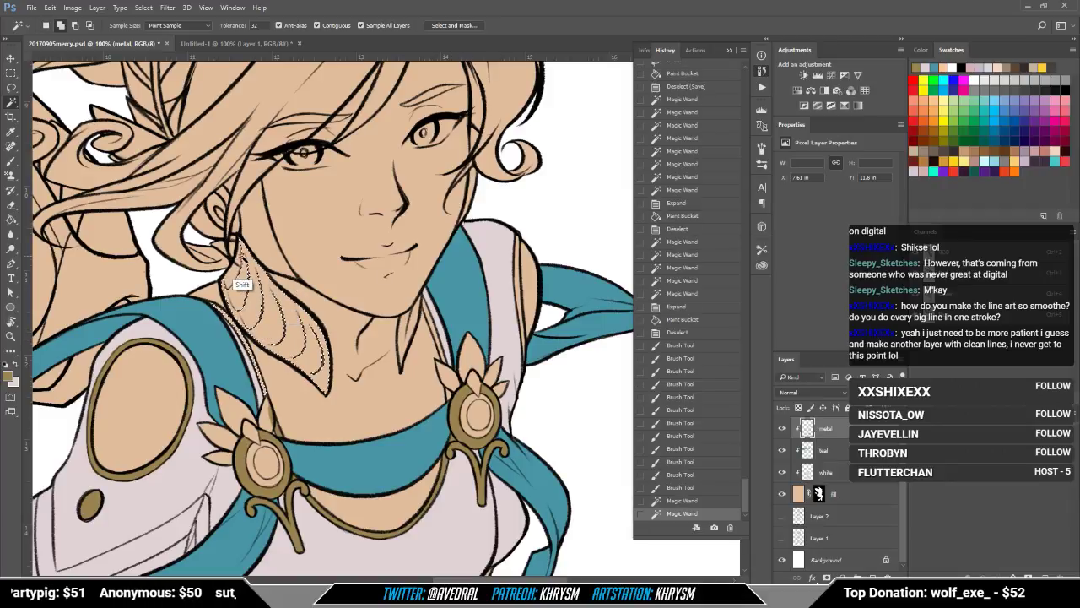
shift+click(249, 245)
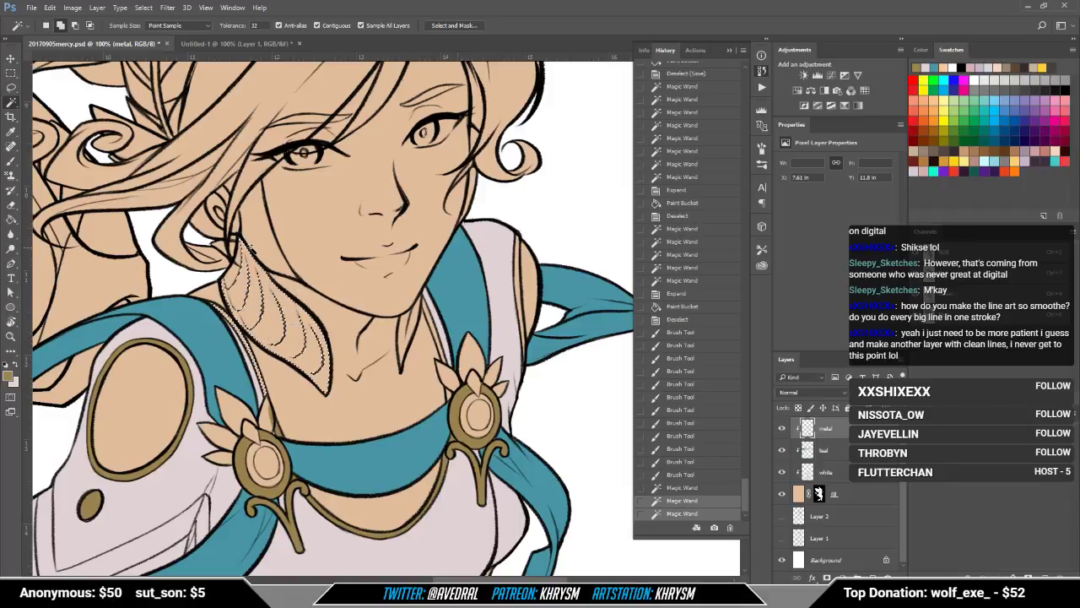
shift+click(241, 248)
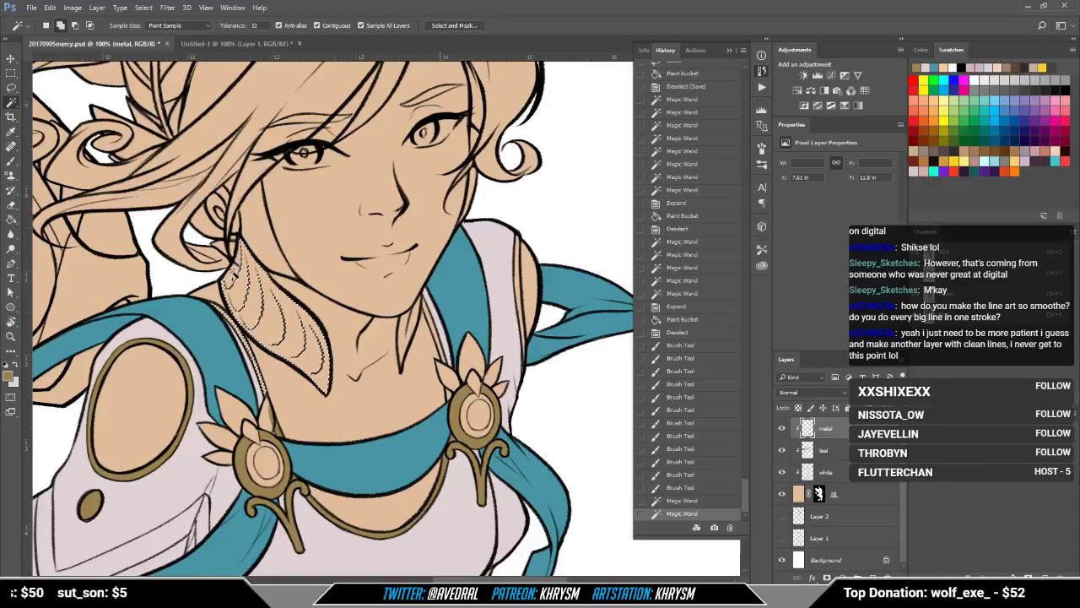
shift+click(238, 262)
shift+click(247, 275)
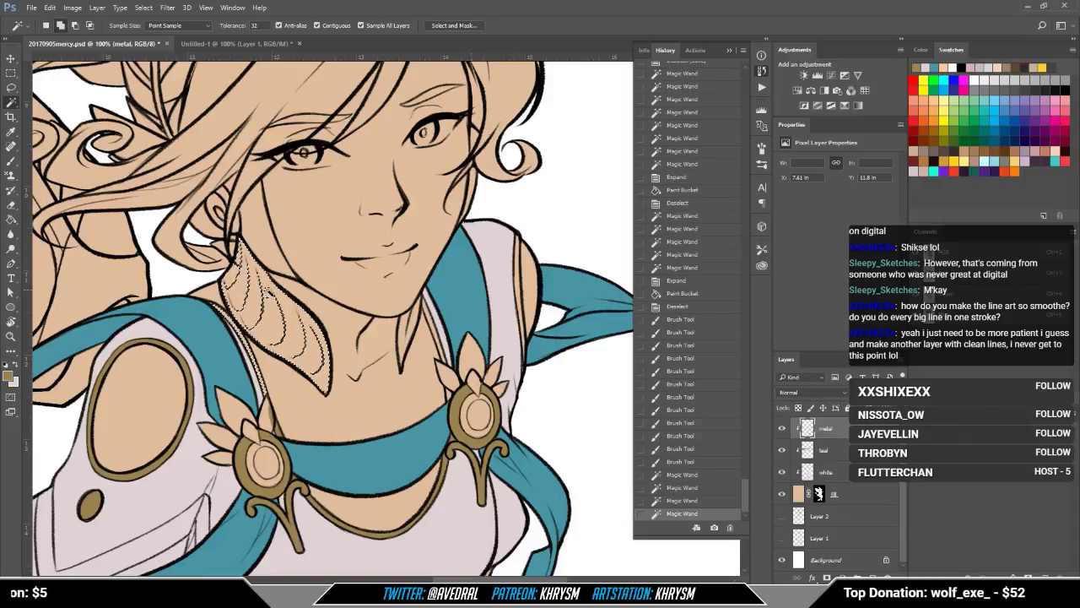
Step: Add the smaller neck piece on the opposite side and the narrow collar-edge slivers beside both brooches to the selection
shift+click(404, 340)
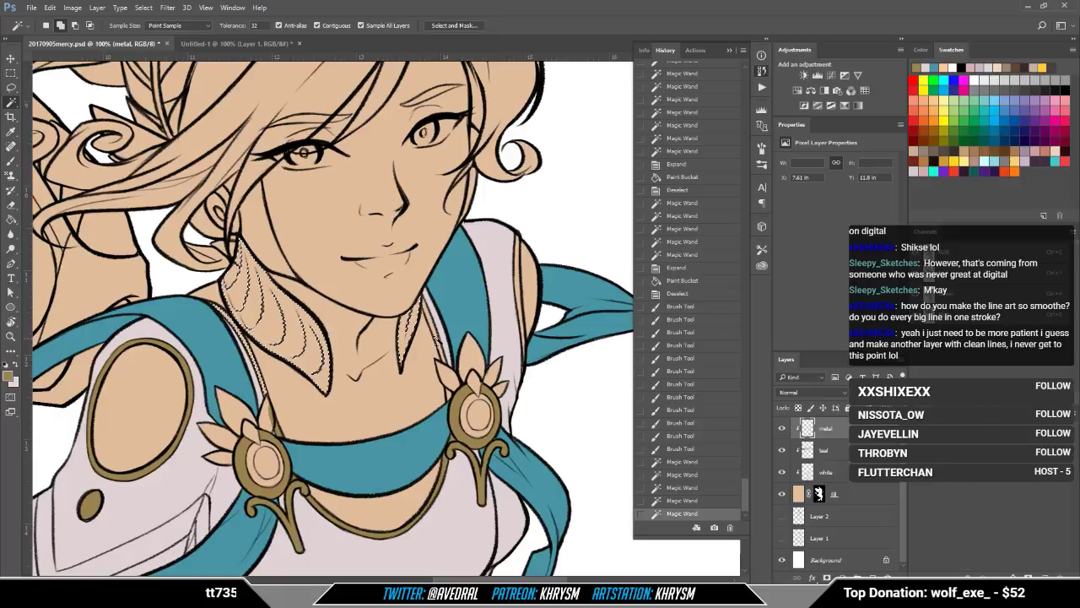
shift+click(445, 378)
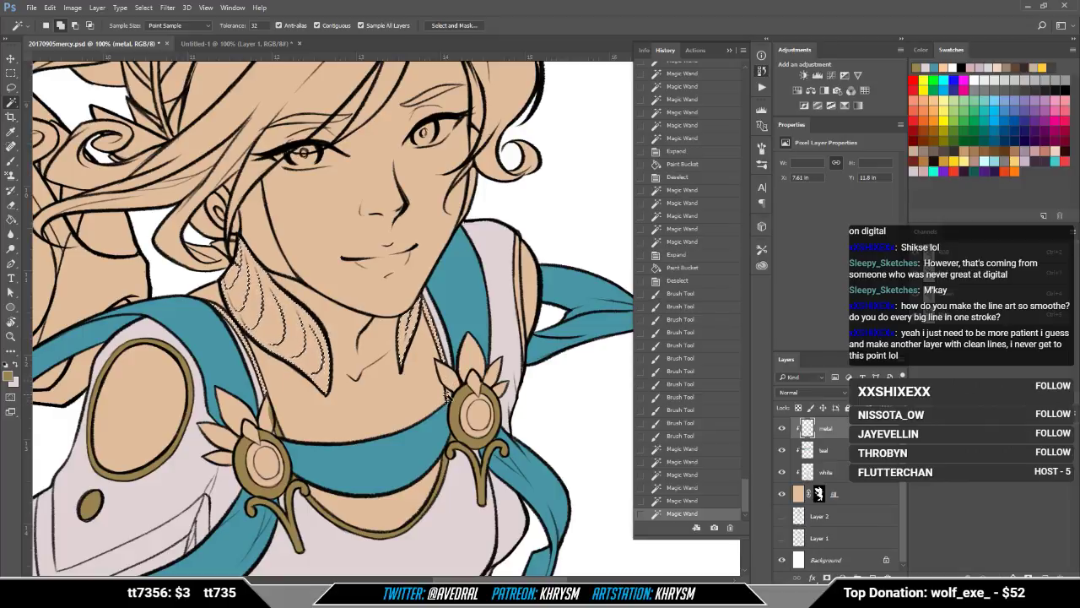
shift+click(447, 395)
shift+click(253, 414)
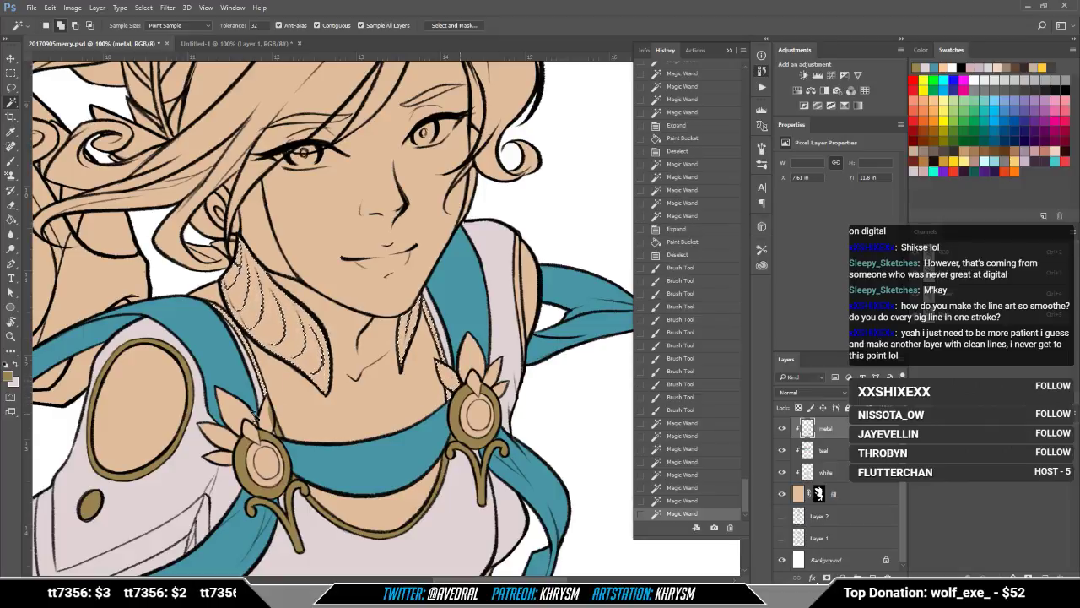
shift+click(253, 418)
shift+click(261, 421)
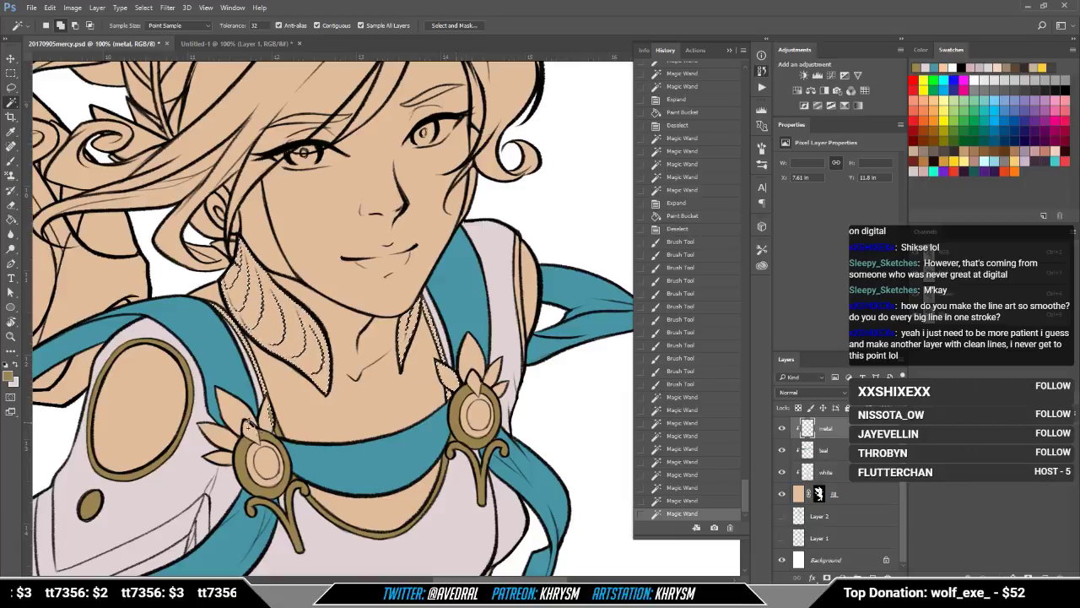
Step: Add the leaf petals and inner ovals of the brooch nearest the shoulder cutout to the selection
shift+click(240, 430)
shift+click(221, 438)
shift+click(241, 449)
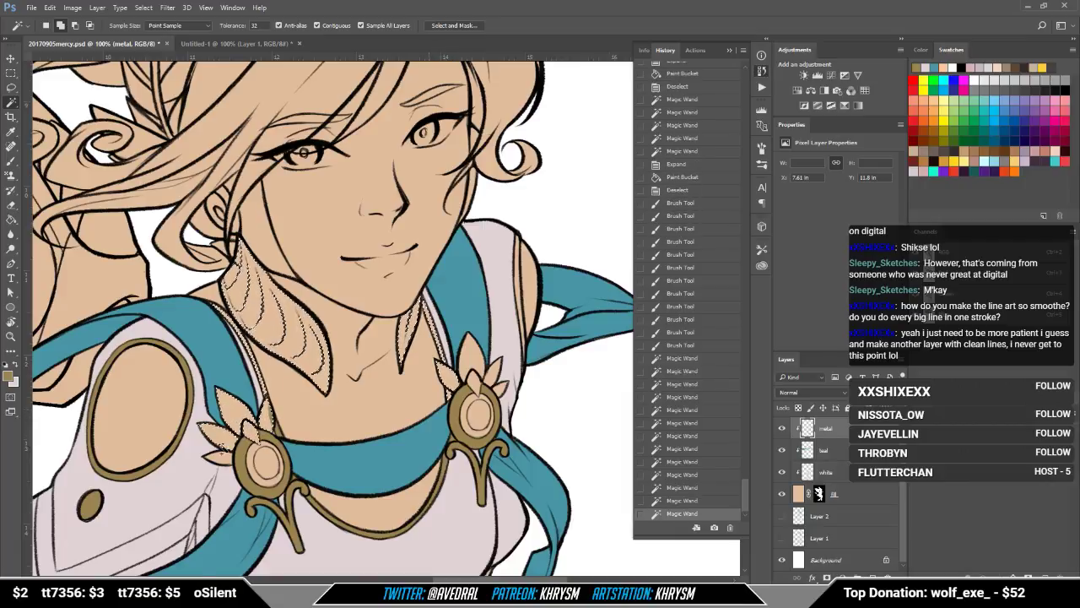
shift+click(260, 462)
shift+click(260, 462)
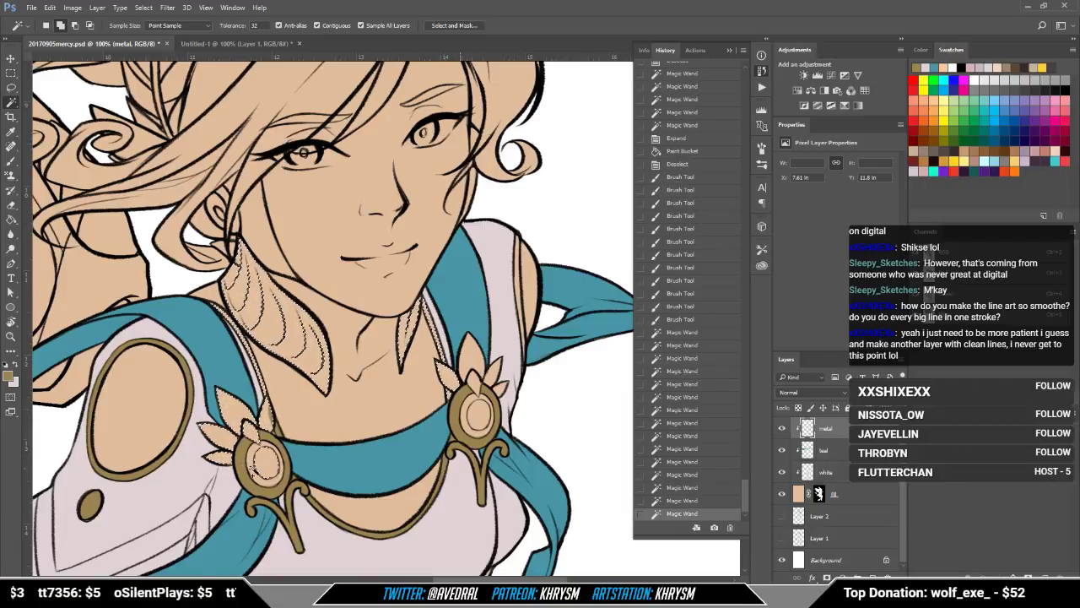
shift+click(266, 464)
Step: Add the other brooch's inner ovals and leaf petals, plus the thin armhole trim on that shoulder, to the selection
shift+click(477, 422)
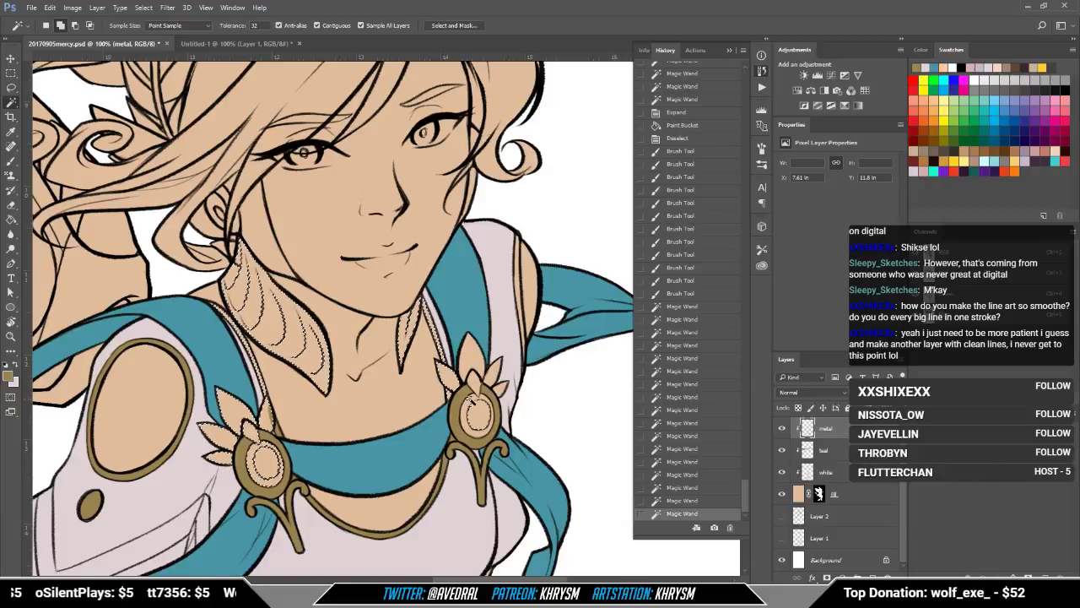
shift+click(479, 422)
shift+click(478, 384)
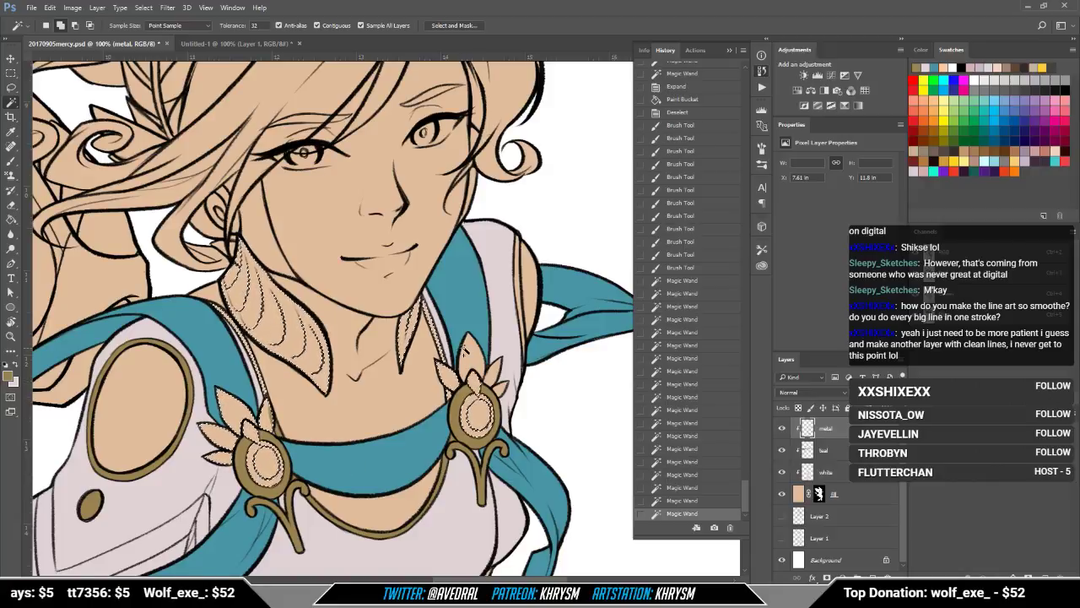
shift+click(494, 380)
shift+click(500, 394)
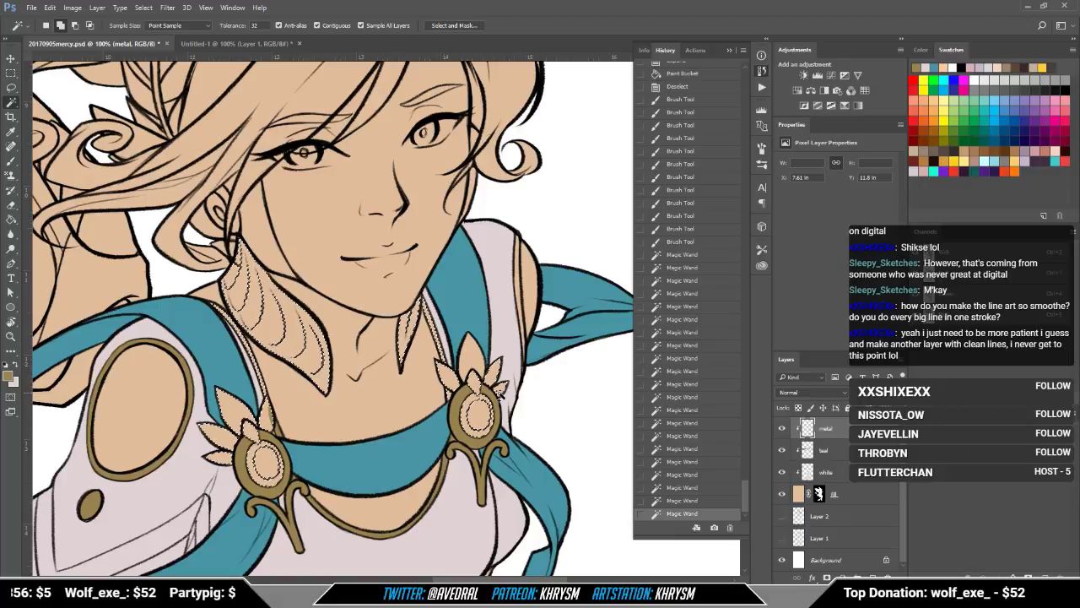
shift+click(517, 278)
shift+click(469, 365)
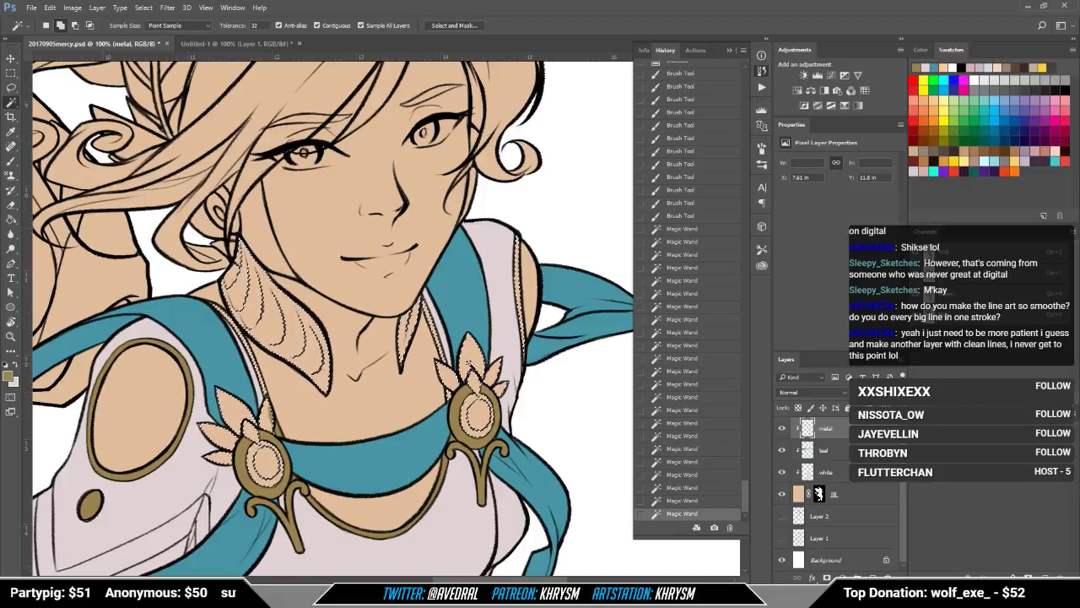
Step: Expand the selection of neck pieces, brooch petals and trim, fill it with bronze, and deselect
key(alt+s)
key(m)
key(e)
key(Return)
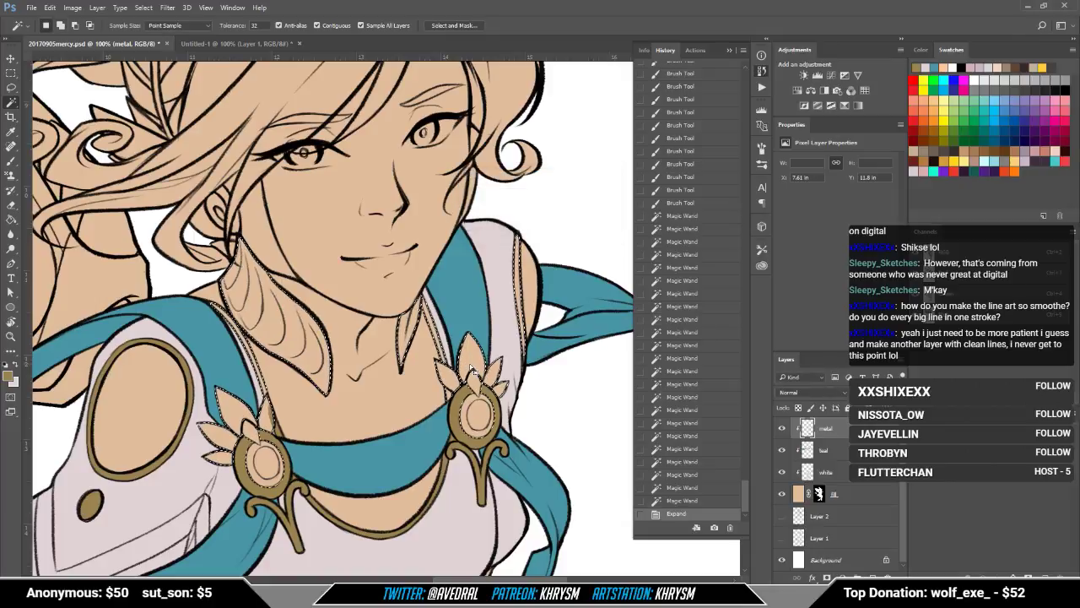
key(g)
click(470, 364)
key(ctrl+d)
Step: Brush bronze into the lower tip of the armhole trim on the shoulder beside the trailing teal ribbon
drag(443, 390, 458, 387)
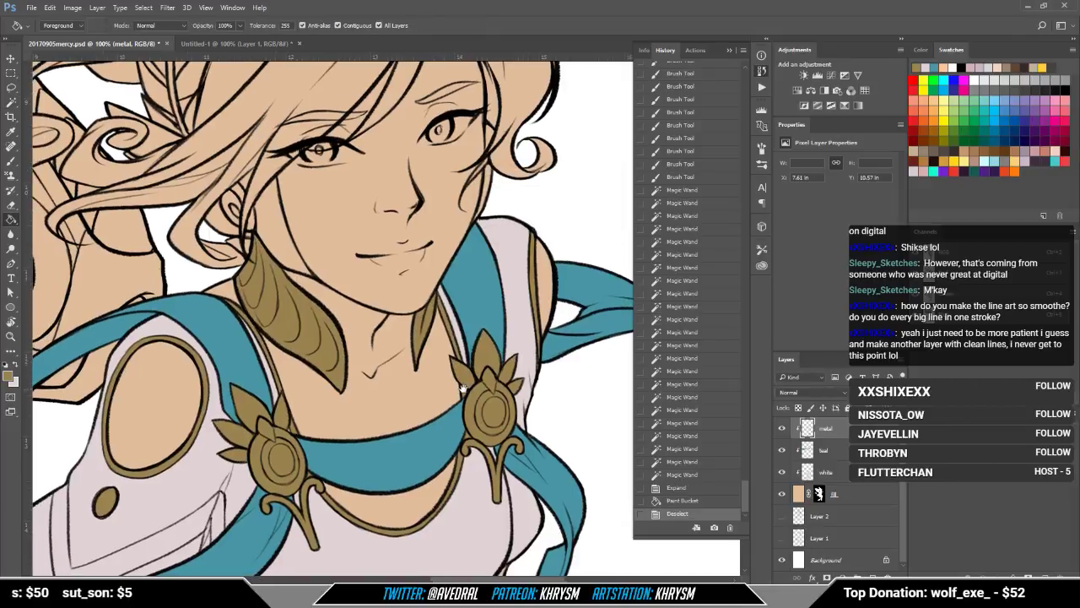
scroll(469, 393, right, 4)
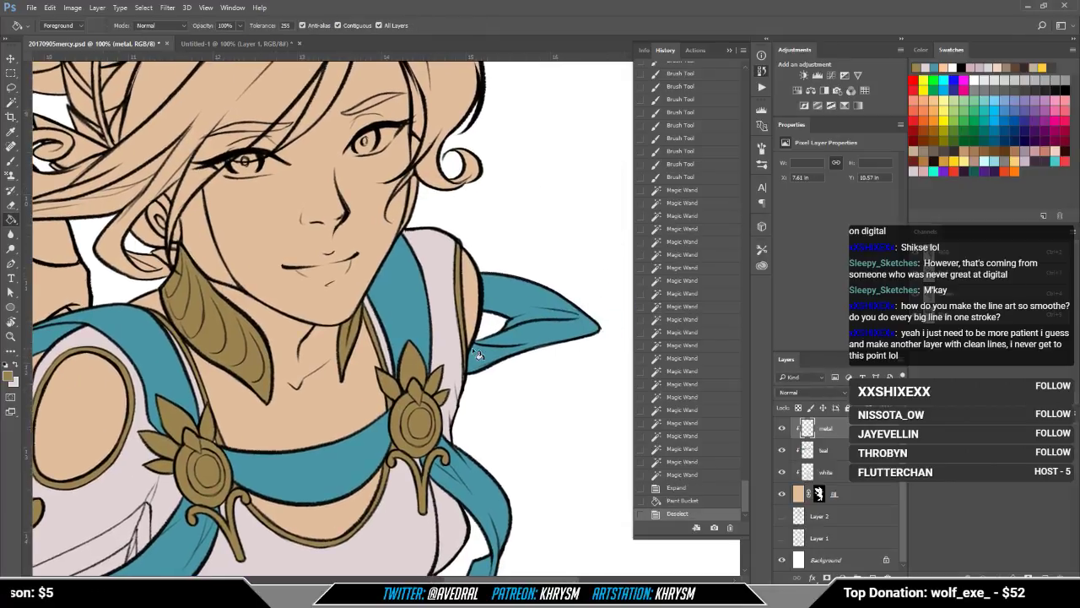
key(b)
click(466, 355)
drag(463, 387, 463, 365)
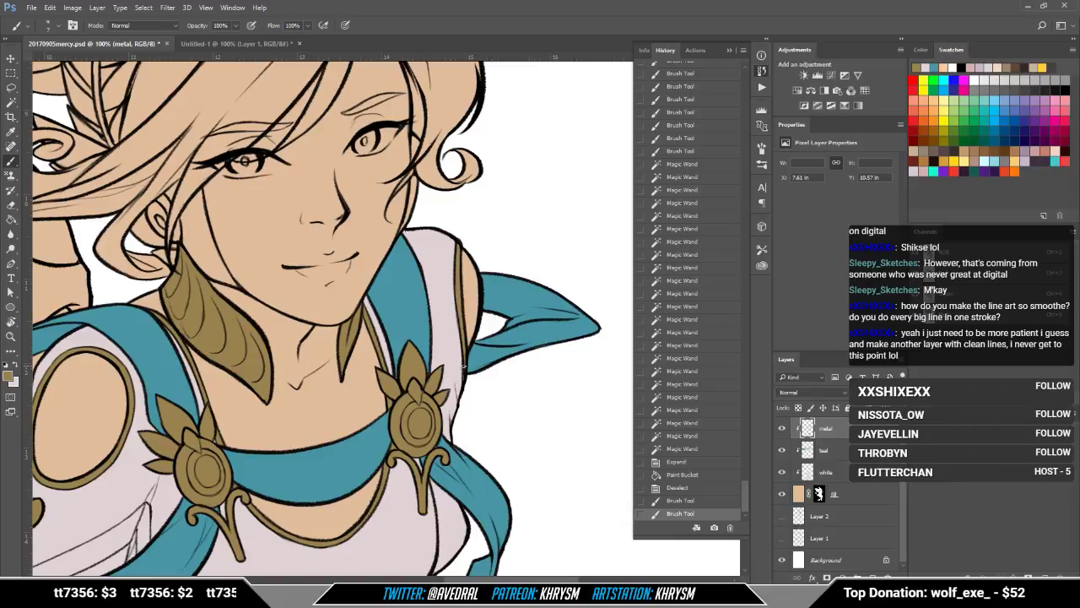
Step: Magic-wand select the curled leaf ornament at the base of the laurel wreath in the hair
drag(224, 278, 257, 425)
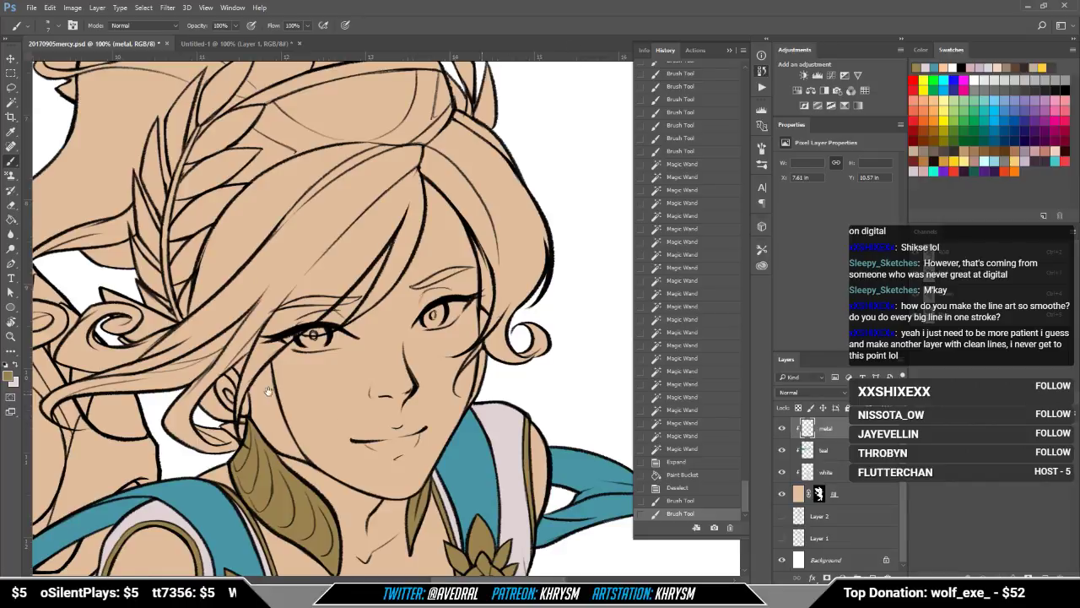
drag(269, 391, 297, 412)
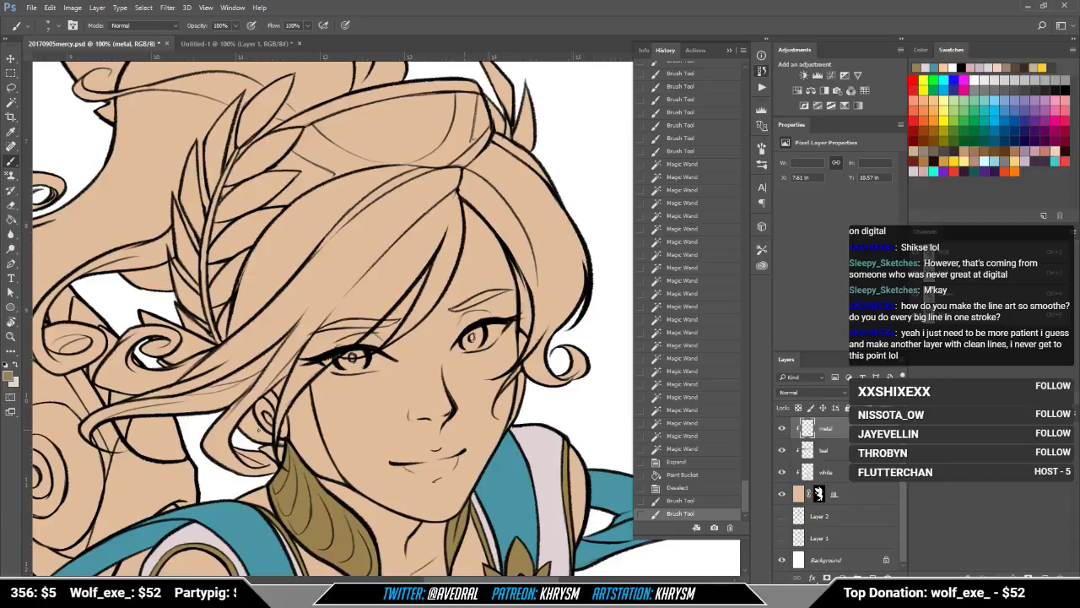
key(w)
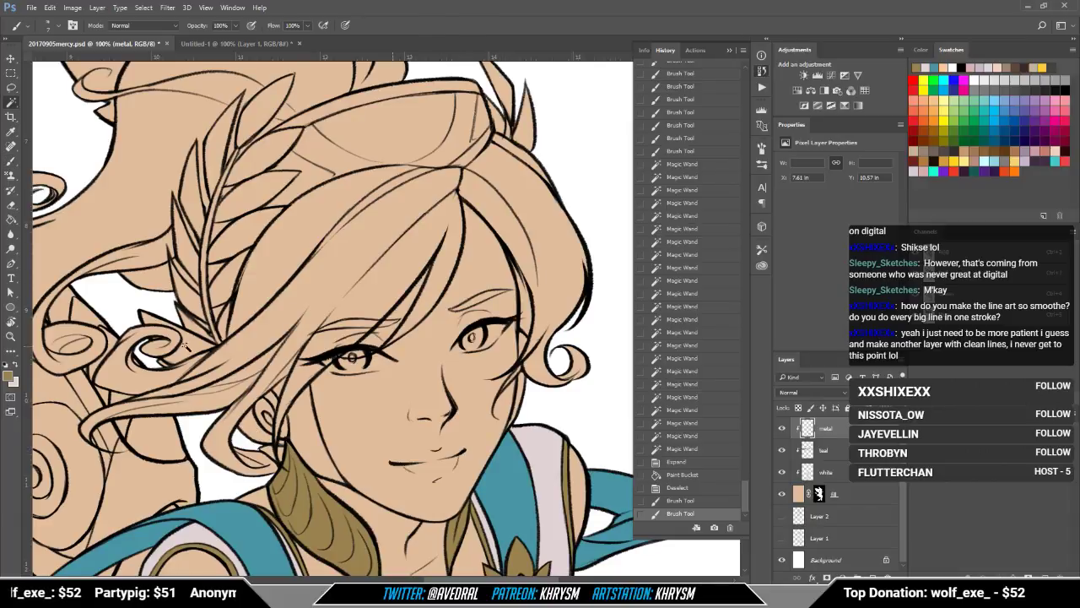
click(196, 353)
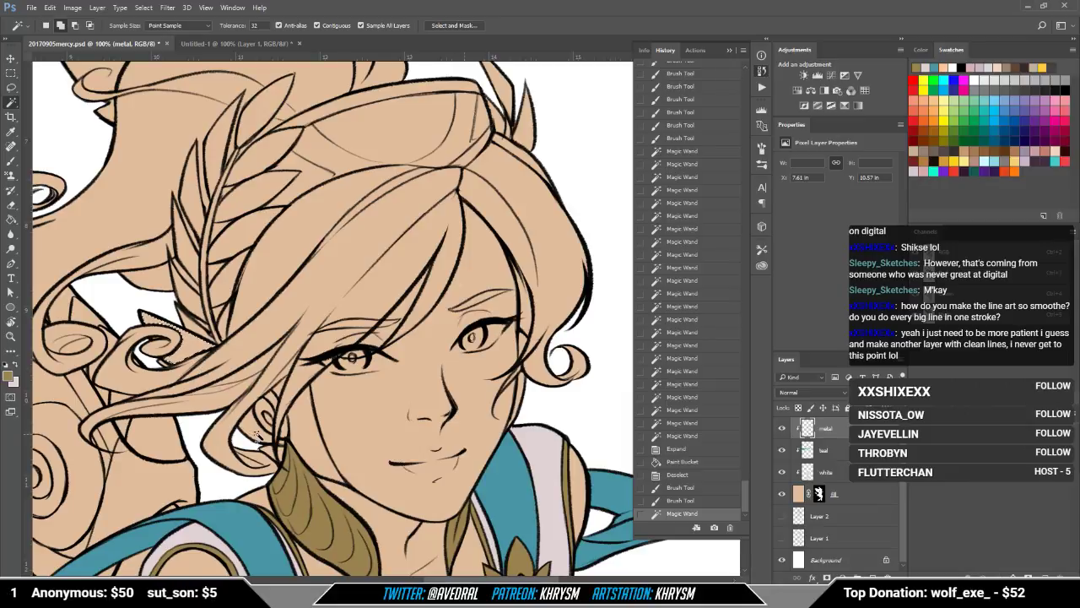
Step: Expand Group 1 and toggle the visibility of its line layers to check which lines each one holds
key(ctrl+g)
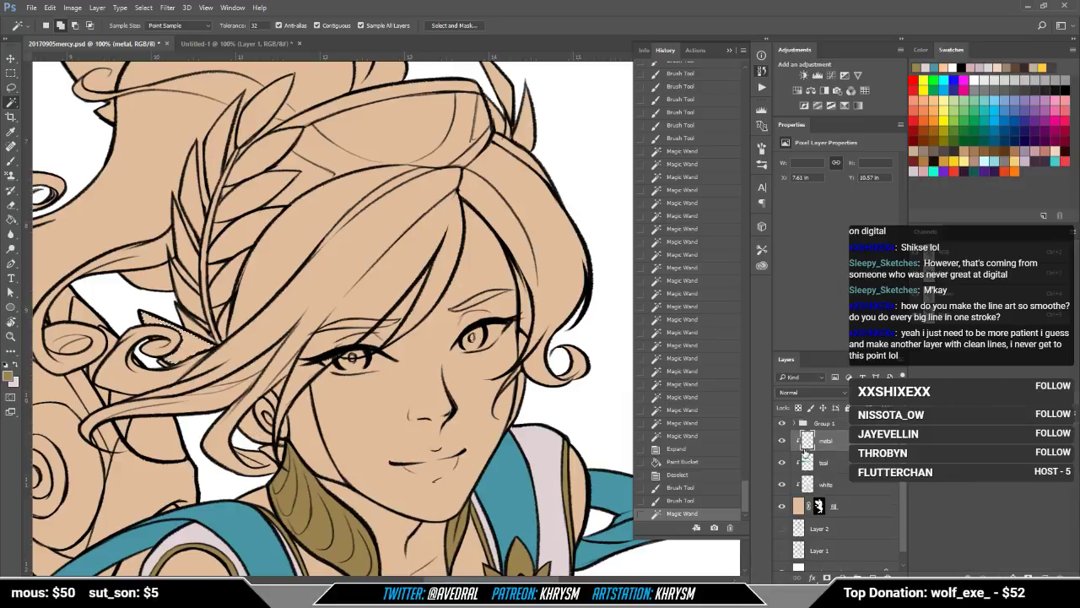
click(793, 423)
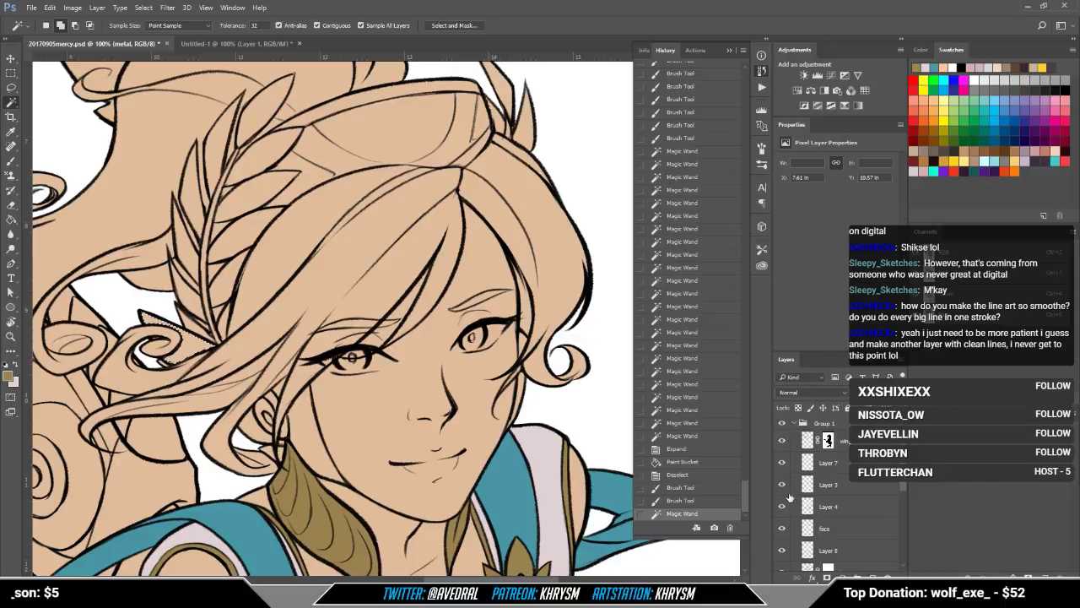
click(781, 464)
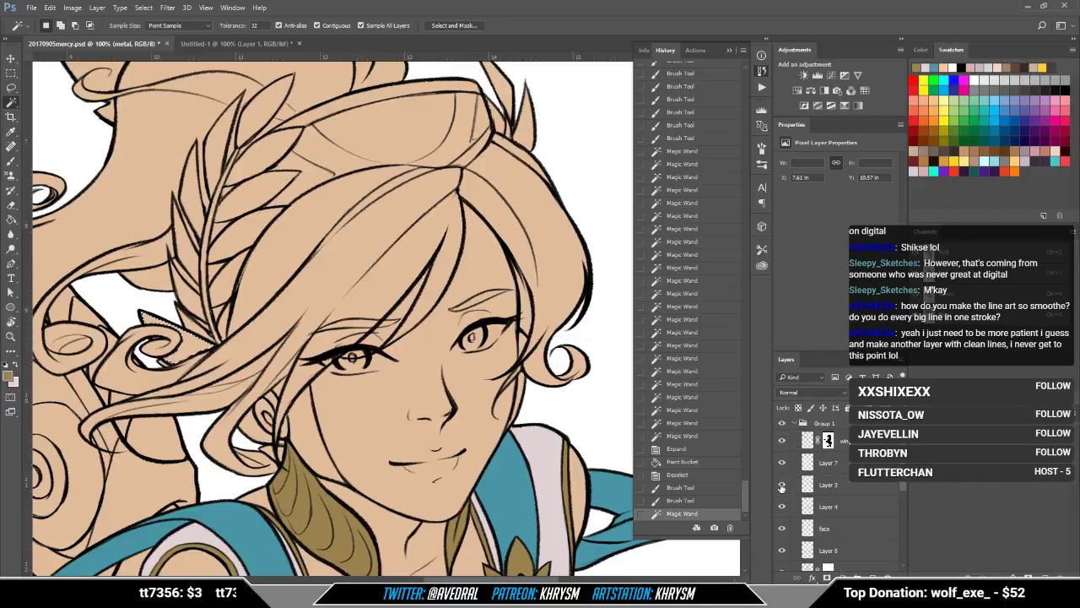
click(782, 486)
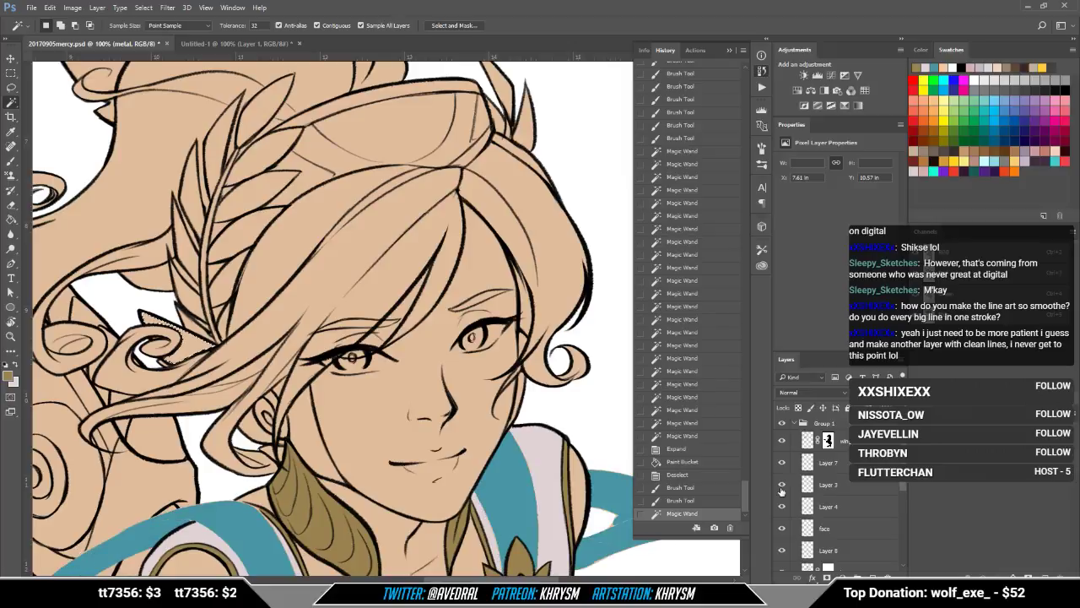
click(782, 440)
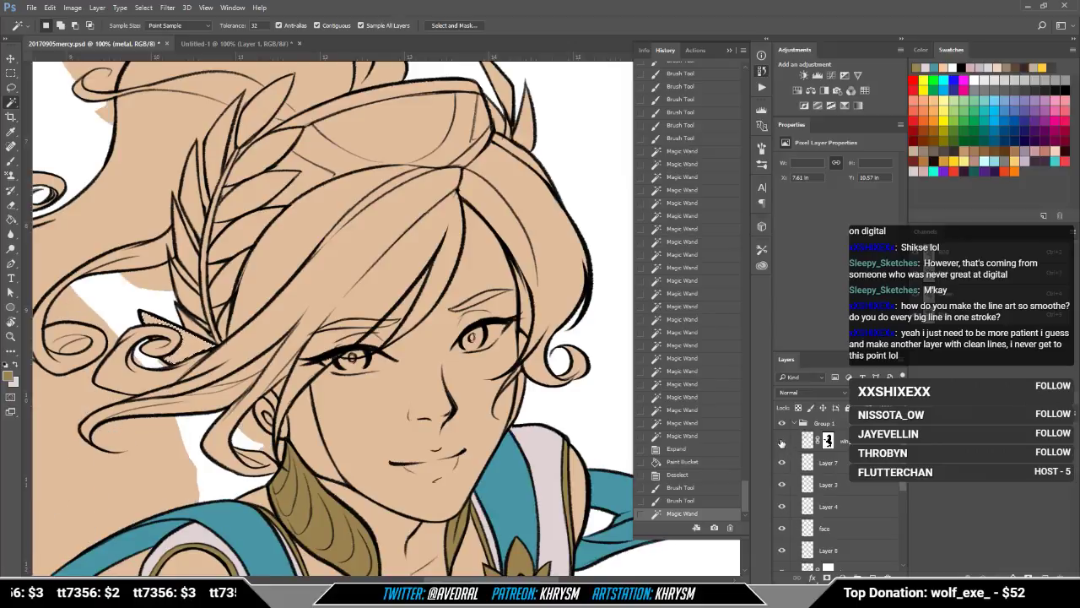
click(781, 441)
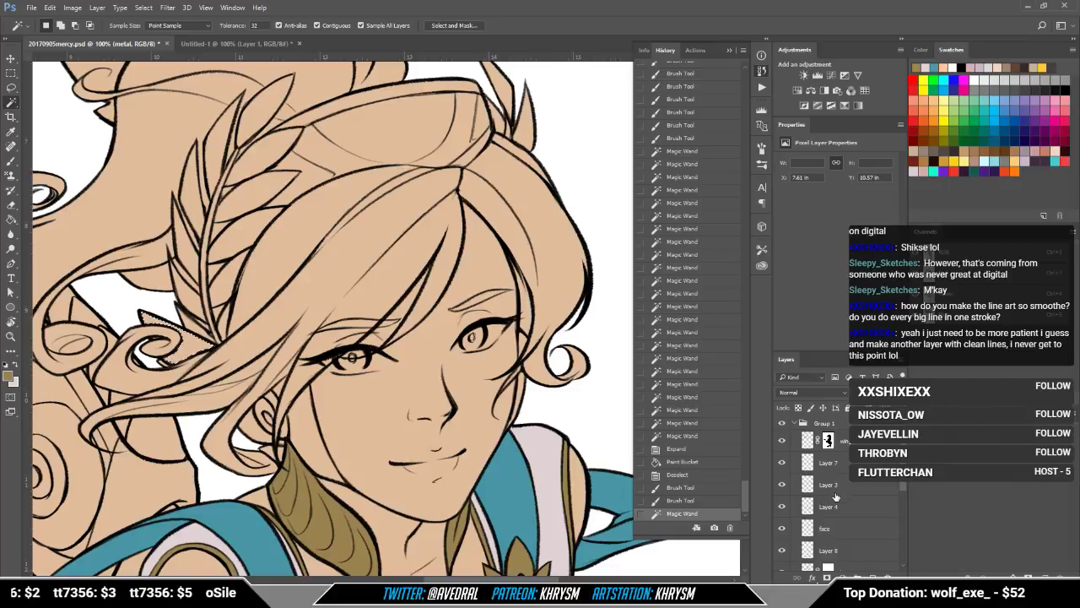
scroll(835, 498, down, 3)
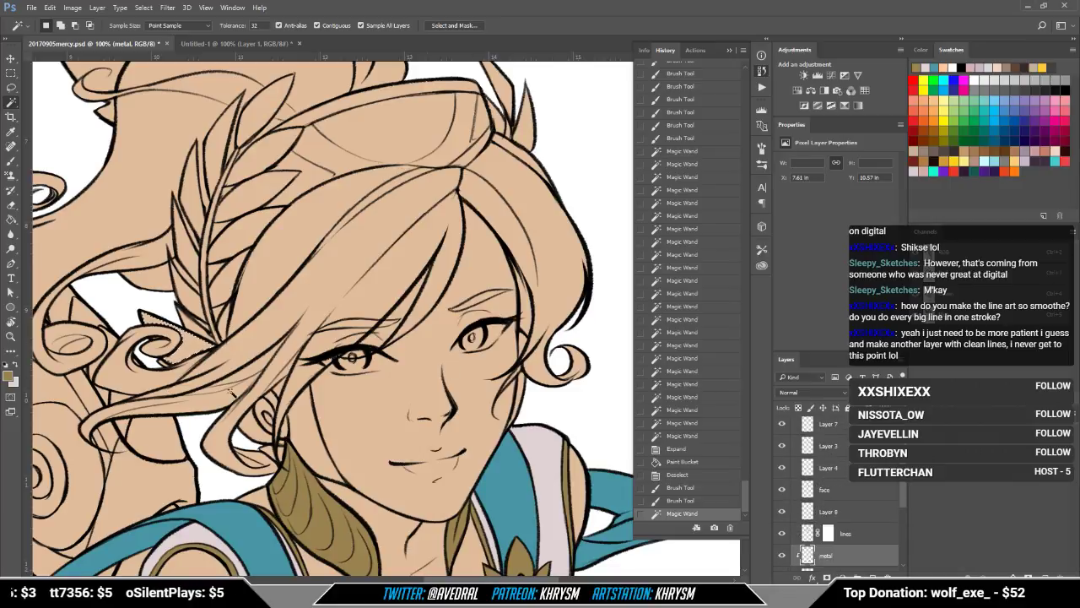
Step: Add the sections around the ear and the area along the side of the cheek to the selection
shift+click(261, 414)
shift+click(272, 400)
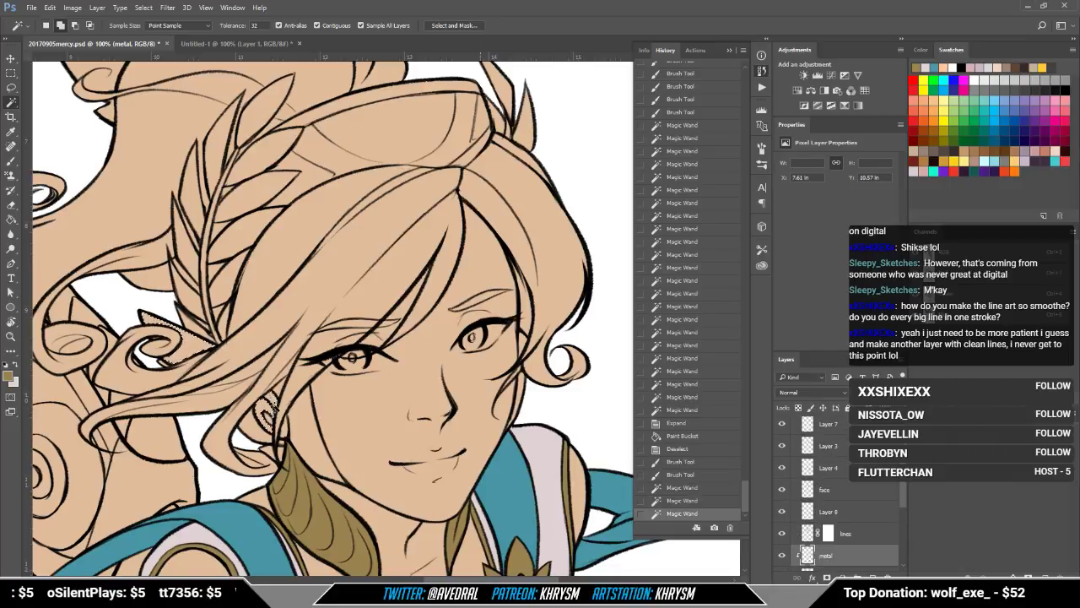
click(281, 392)
click(308, 430)
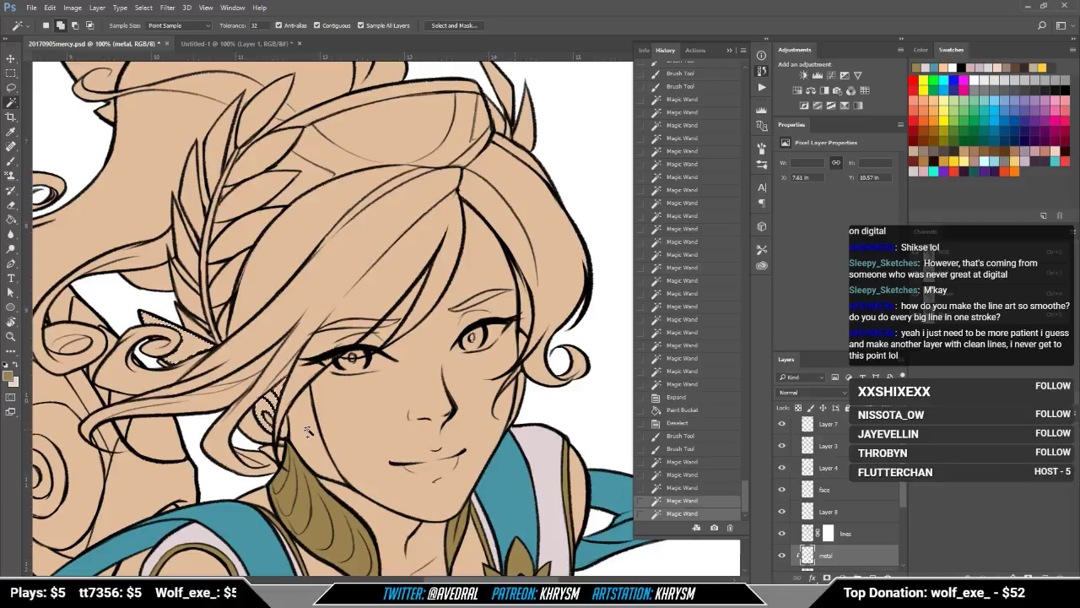
shift+click(307, 432)
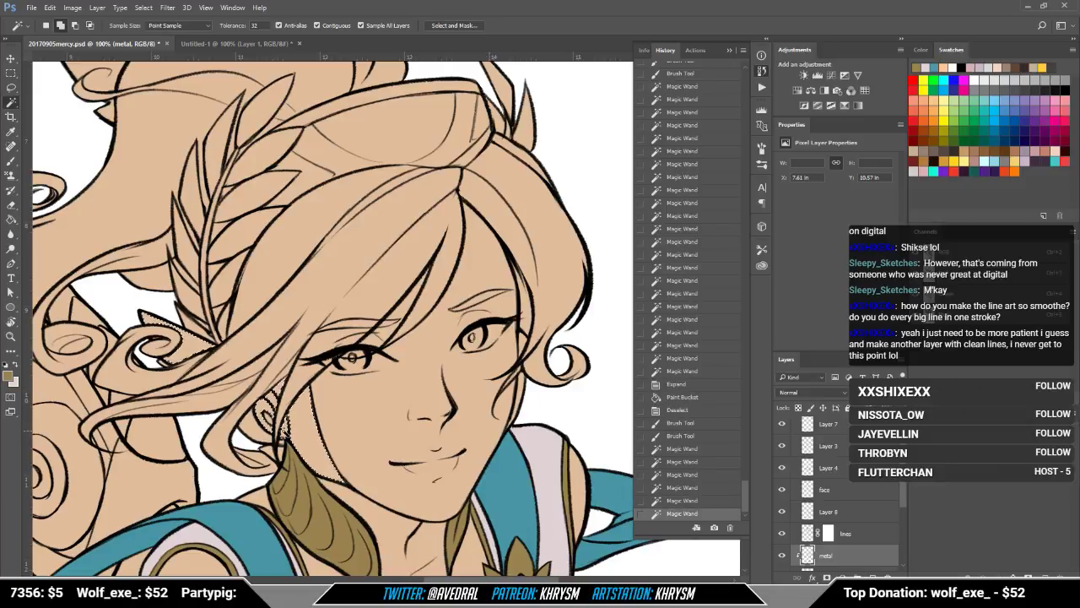
Step: Expand the selection and fill the curled leaf ornament, ear sections and cheek piece with bronze, then deselect
key(alt+s)
key(m)
key(e)
key(Return)
key(g)
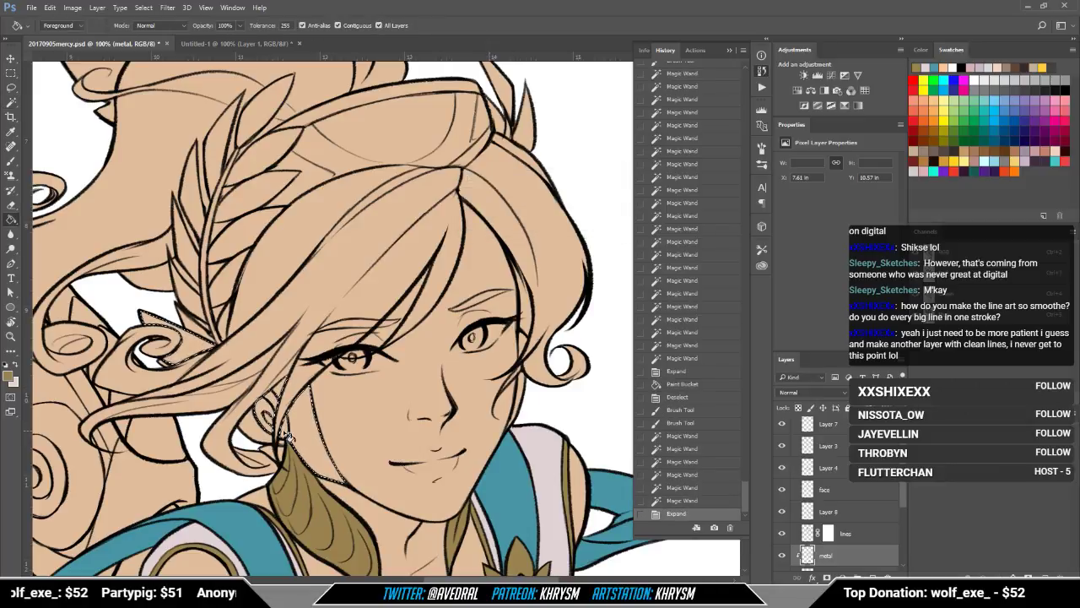
click(287, 436)
key(ctrl+d)
Step: Brush bronze into the unfilled gaps around the ear piece and the curled leaf ornament below the wreath
key(b)
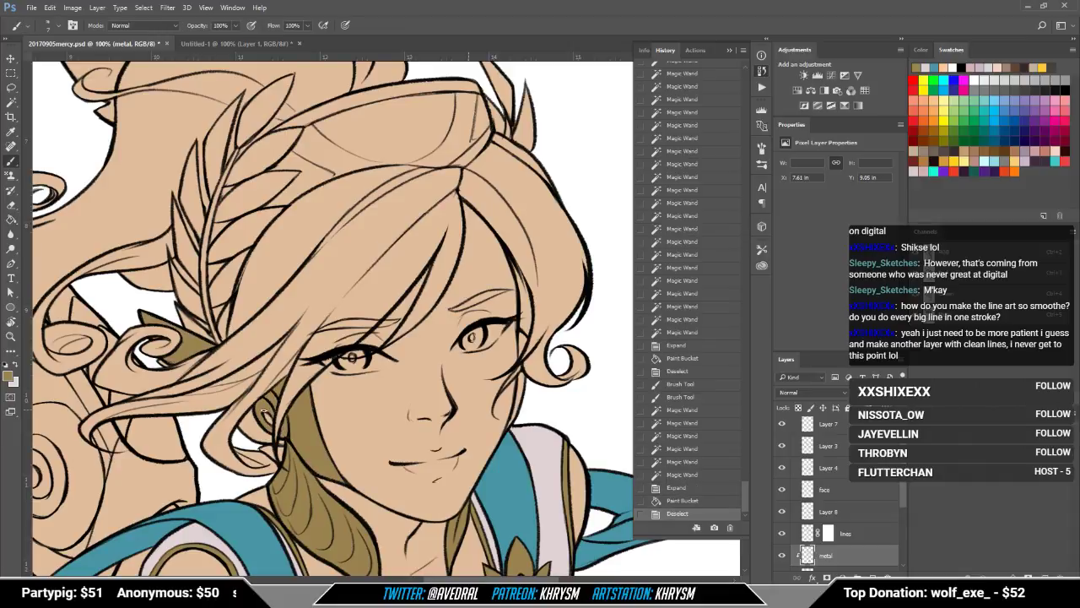
click(272, 427)
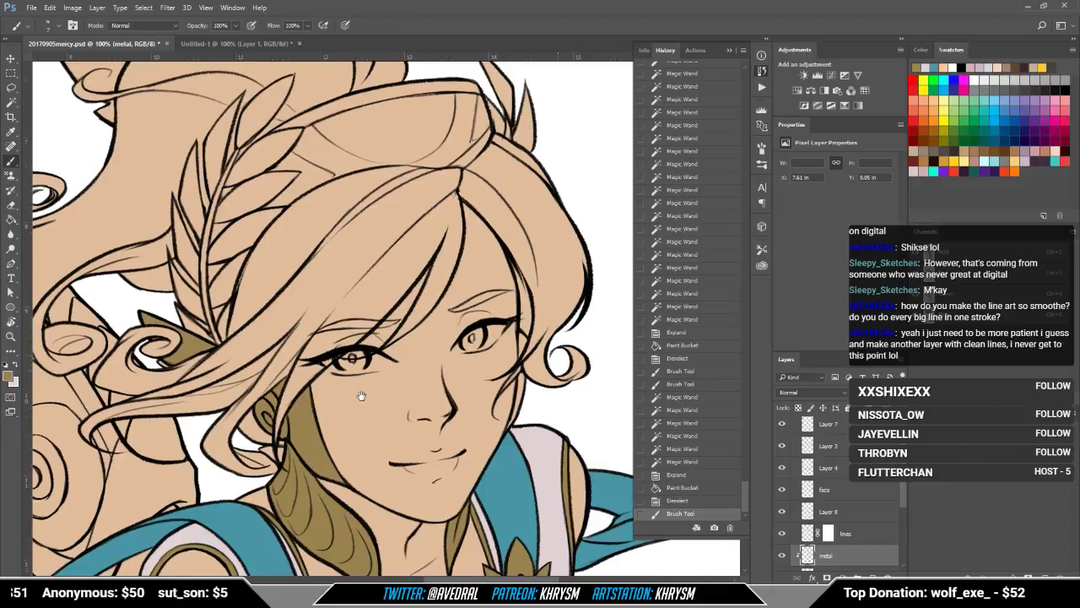
drag(362, 393, 375, 430)
click(171, 372)
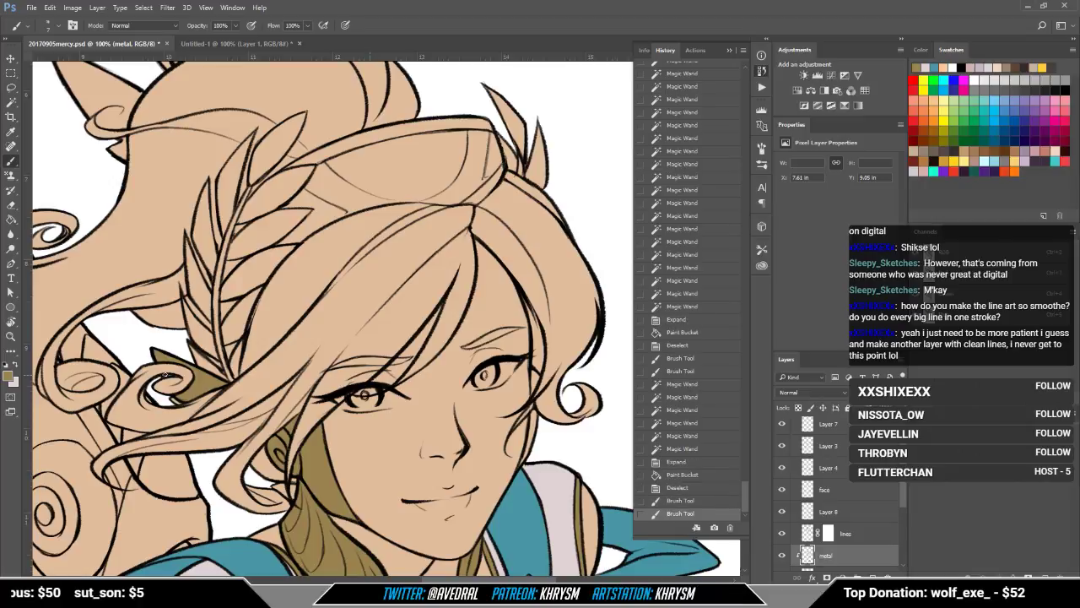
click(177, 368)
click(155, 351)
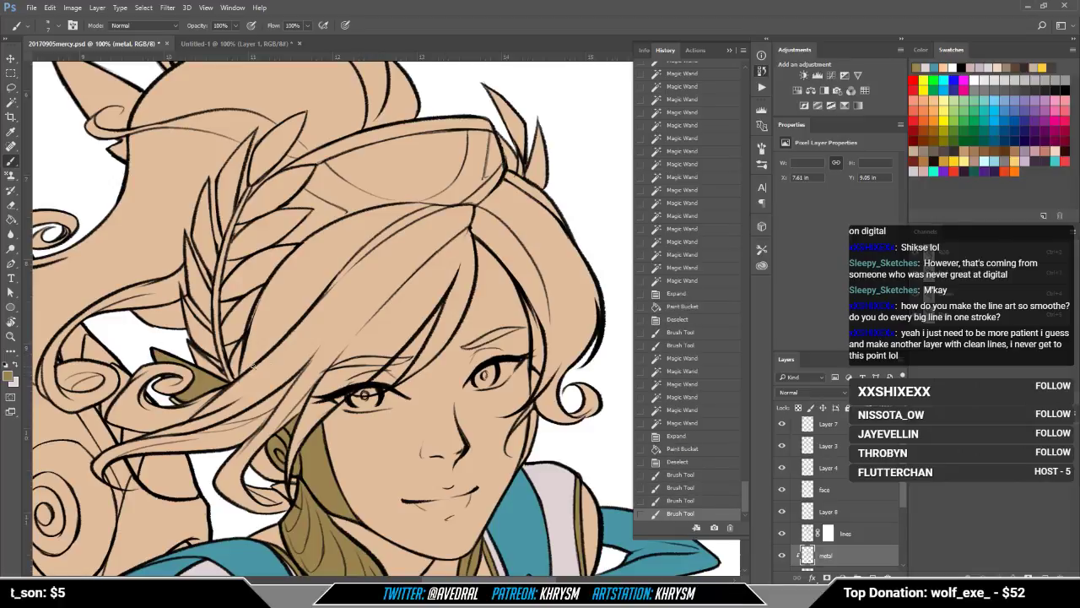
Step: Brush bronze into the small gaps between the laurel leaves beside the wreath's stem
mouse_move(494, 451)
mouse_down()
mouse_move(446, 513)
mouse_move(460, 588)
mouse_up()
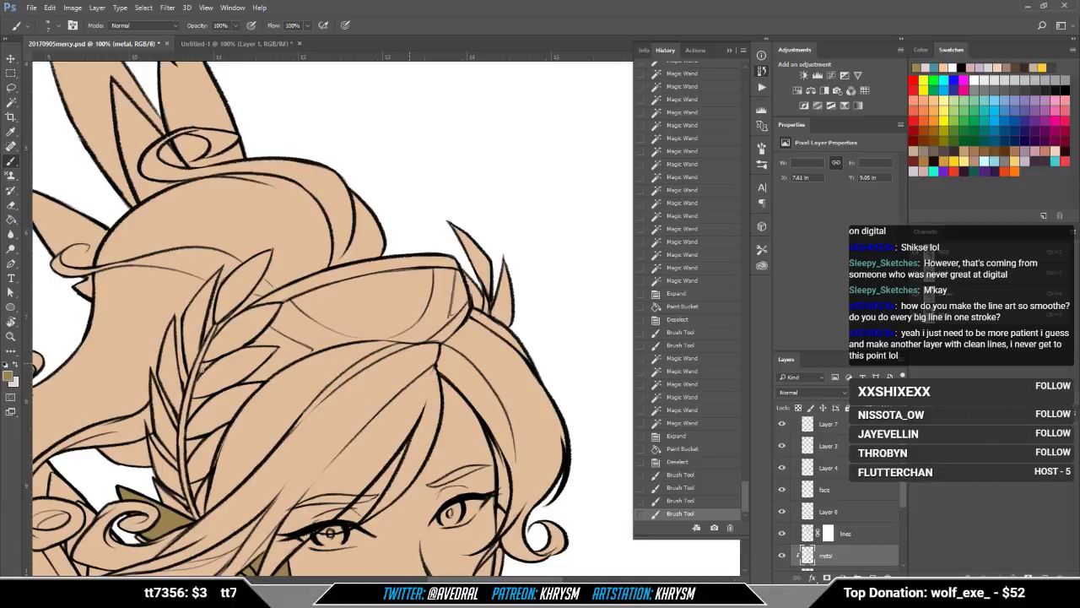
click(246, 334)
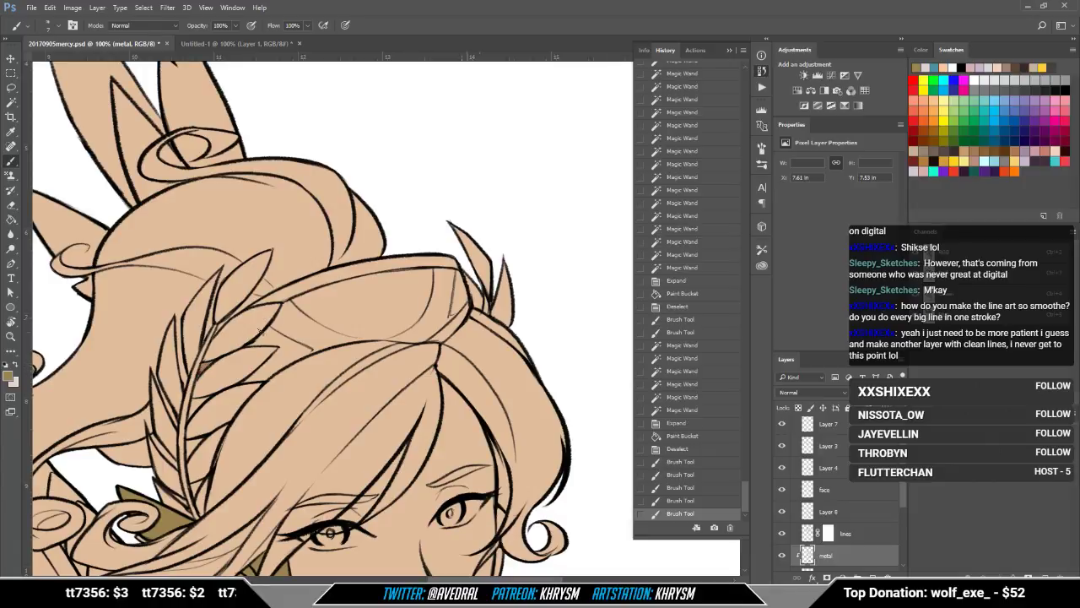
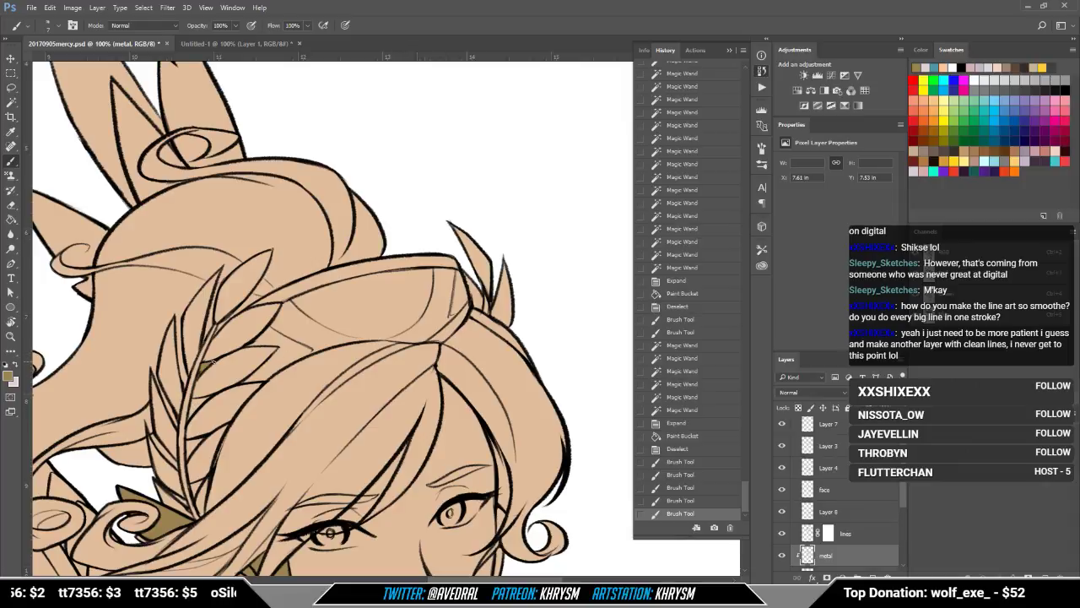
click(203, 371)
Step: Magic-wand select all sections of the tiara band, from the laurel wreath across to its far end
key(w)
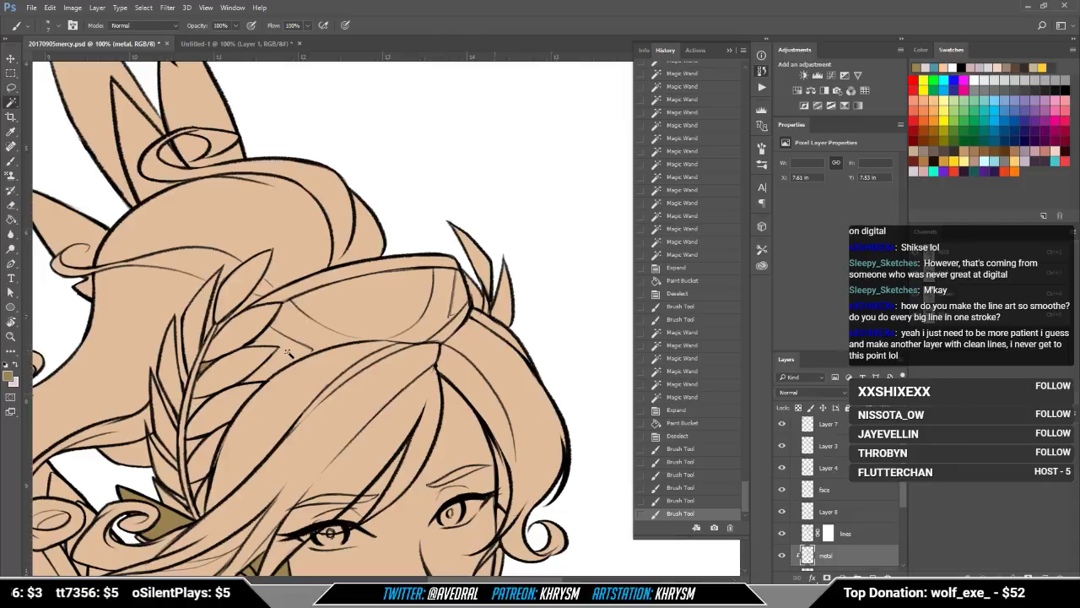
click(292, 351)
shift+click(324, 289)
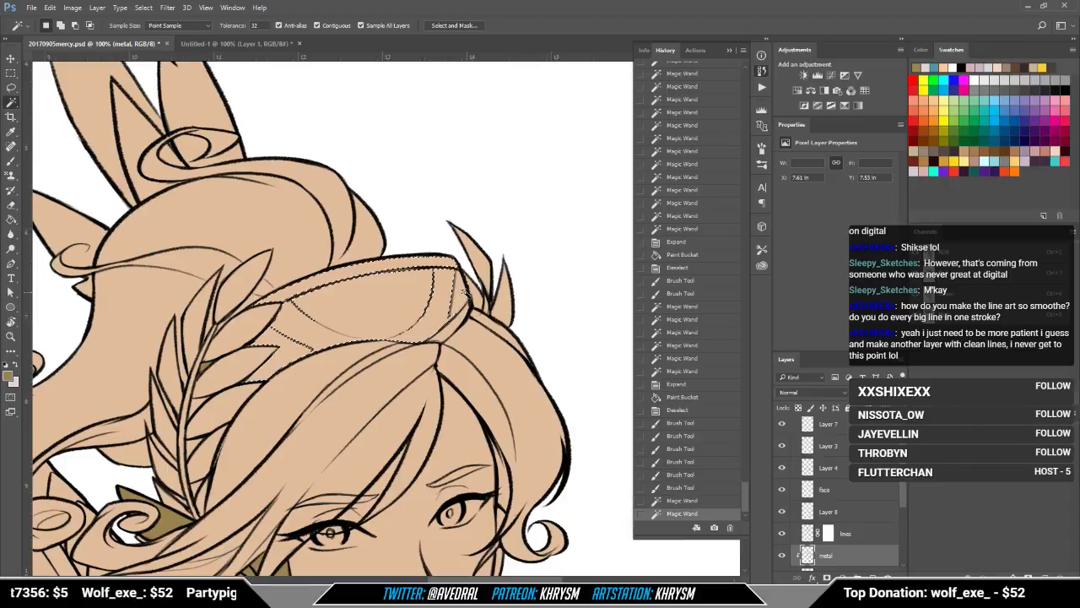
shift+click(460, 296)
shift+click(462, 296)
shift+click(454, 331)
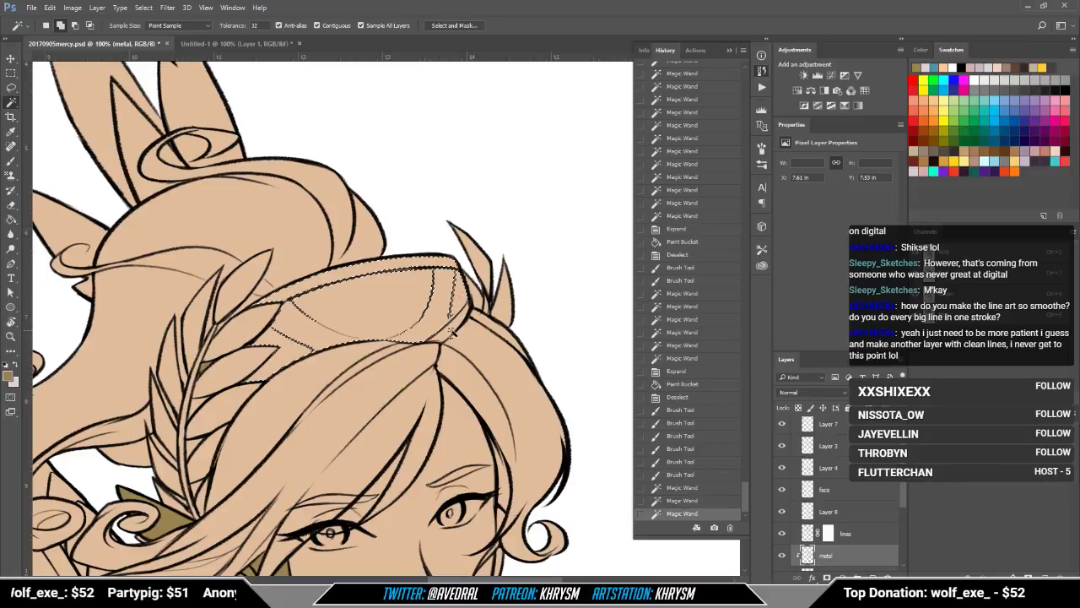
Step: Expand the tiara selection by 2 pixels, fill it with bronze and deselect
key(alt+s)
key(m)
key(e)
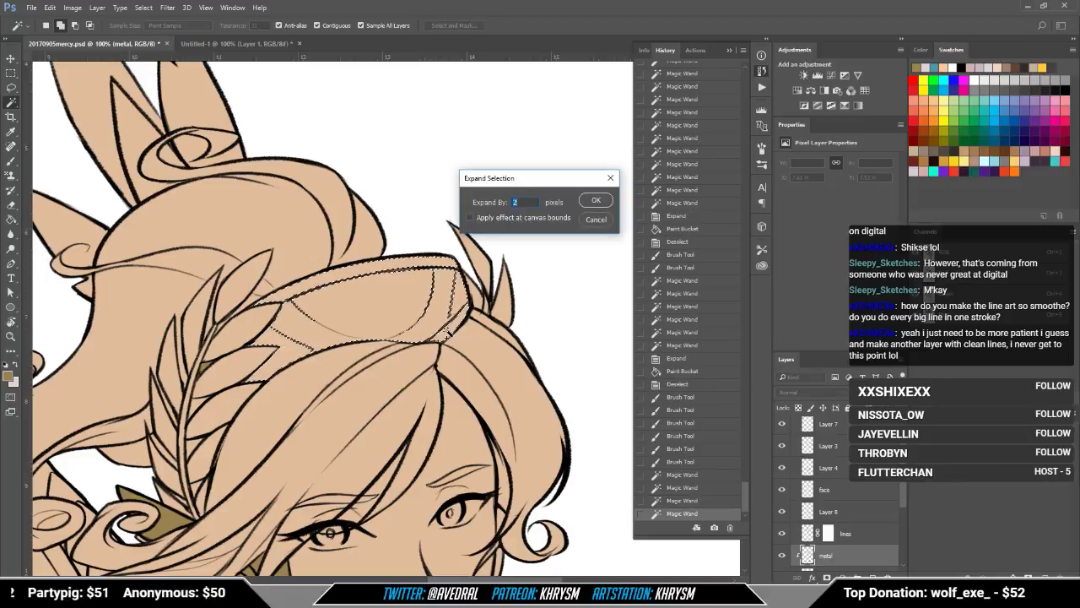
key(Return)
key(g)
click(452, 334)
key(ctrl+d)
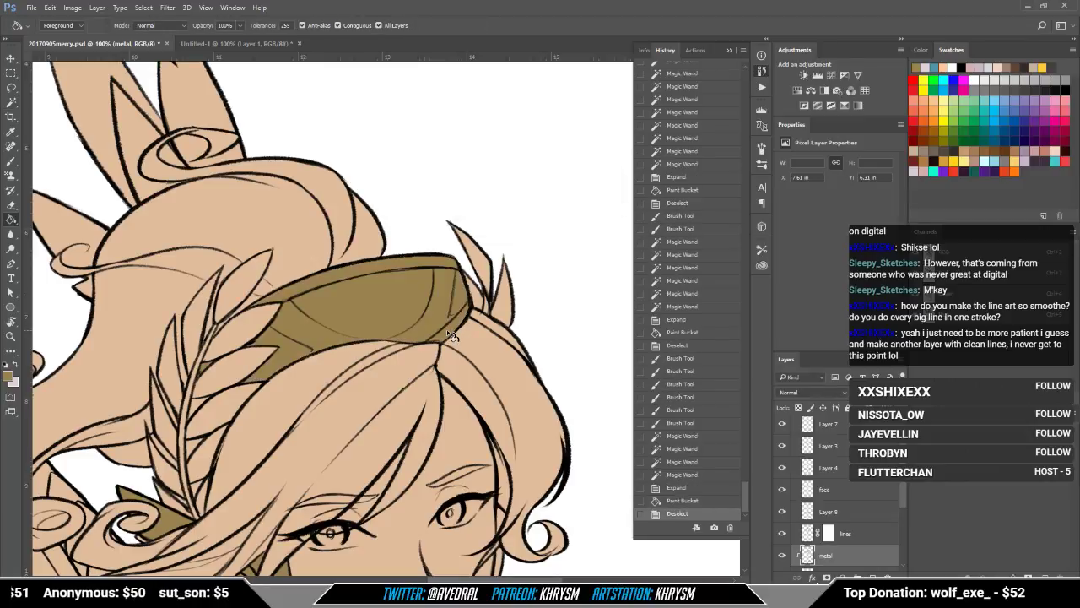
Step: Brush bronze along the tiara's upper edge and far corner to close the remaining gaps
key(b)
drag(408, 268, 456, 263)
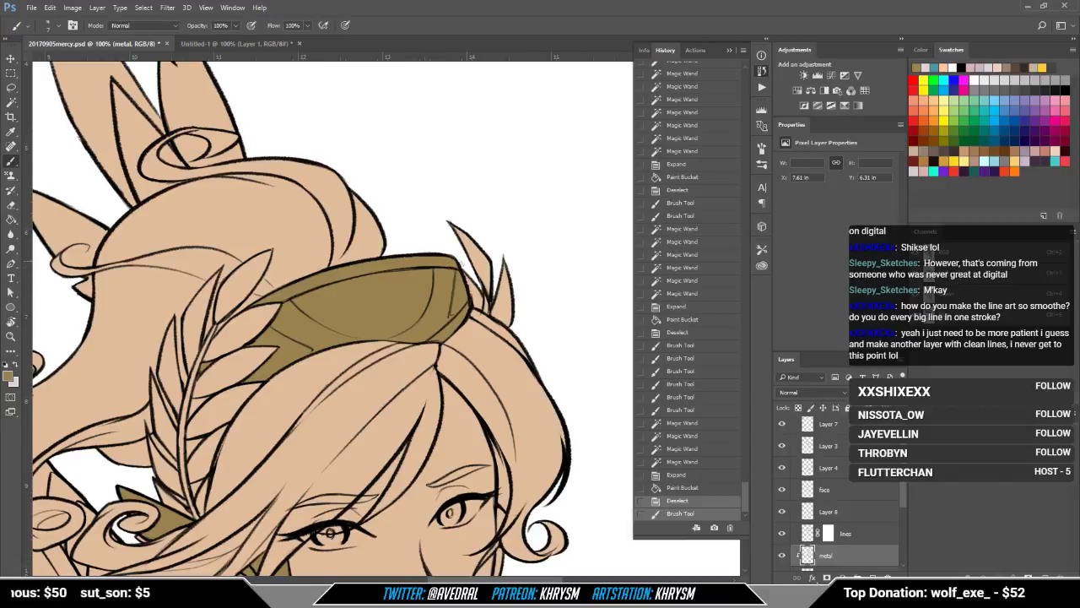
drag(462, 300, 466, 310)
Step: Brush bronze into the narrow cheek piece along the far side of the face, beside the loose hair strands
drag(465, 338, 496, 225)
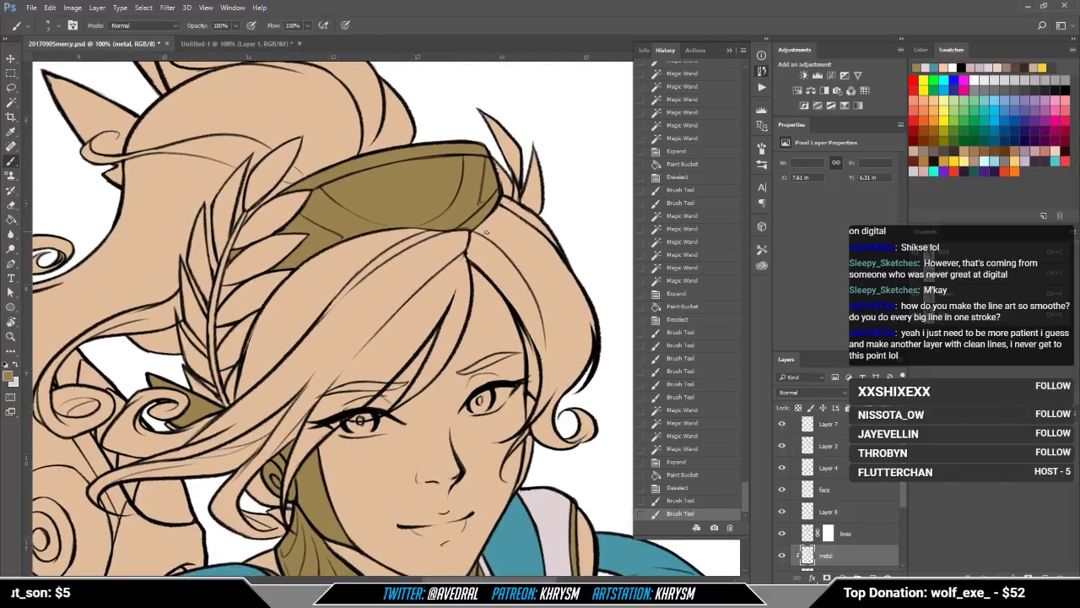
key(ctrl+minus)
key(ctrl+minus)
key(ctrl+plus)
key(ctrl+plus)
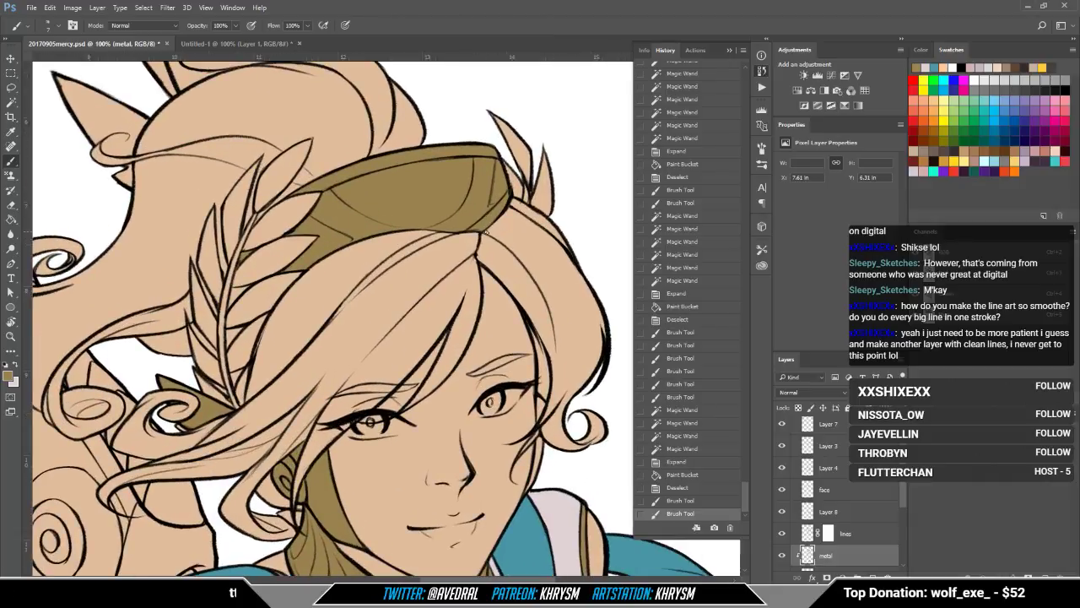
drag(485, 230, 454, 178)
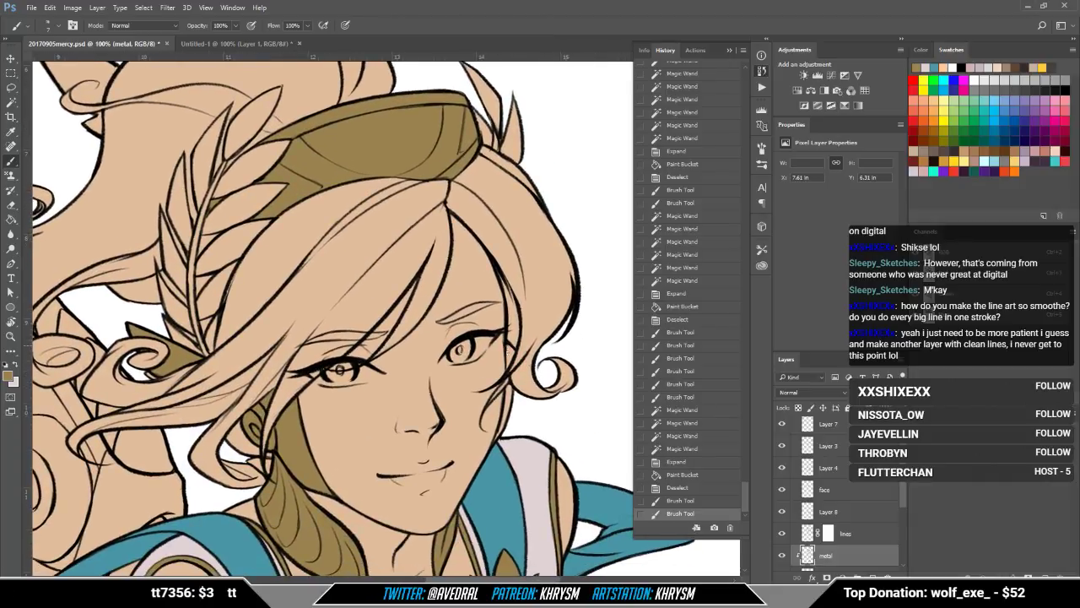
click(508, 371)
scroll(507, 363, down, 1)
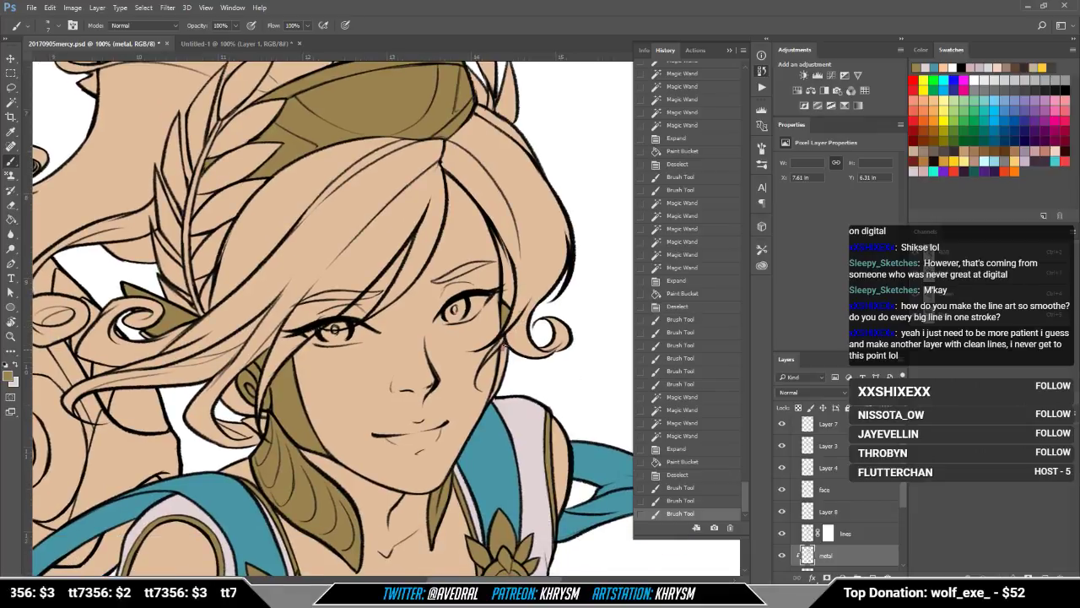
drag(502, 364, 488, 412)
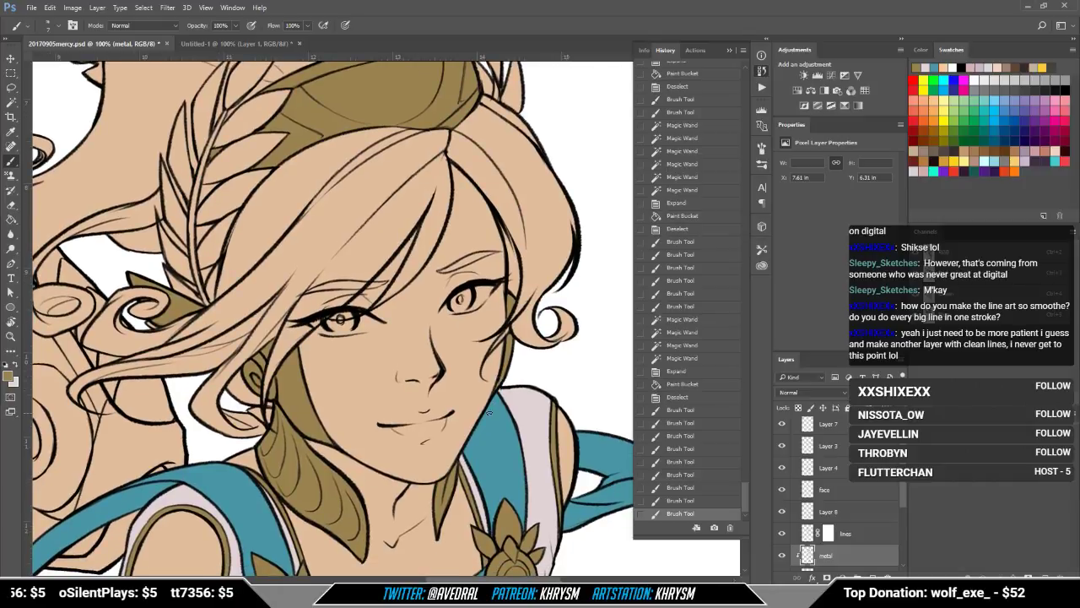
Step: Magic-wand select the stripe and Greek-key trim sections on the long front panel of the skirt
scroll(488, 413, down, 3)
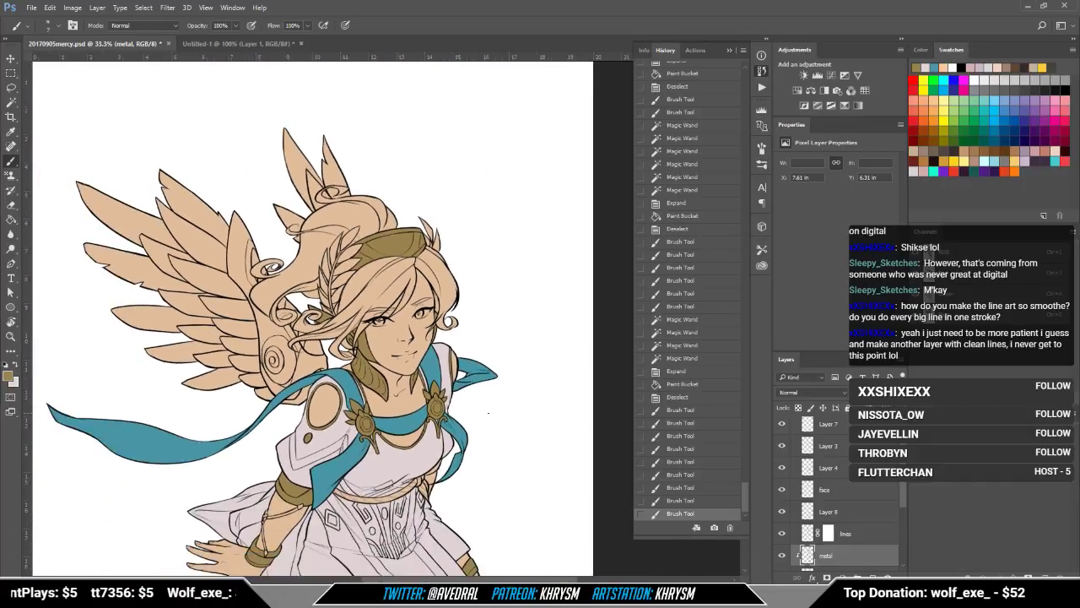
drag(488, 413, 475, 290)
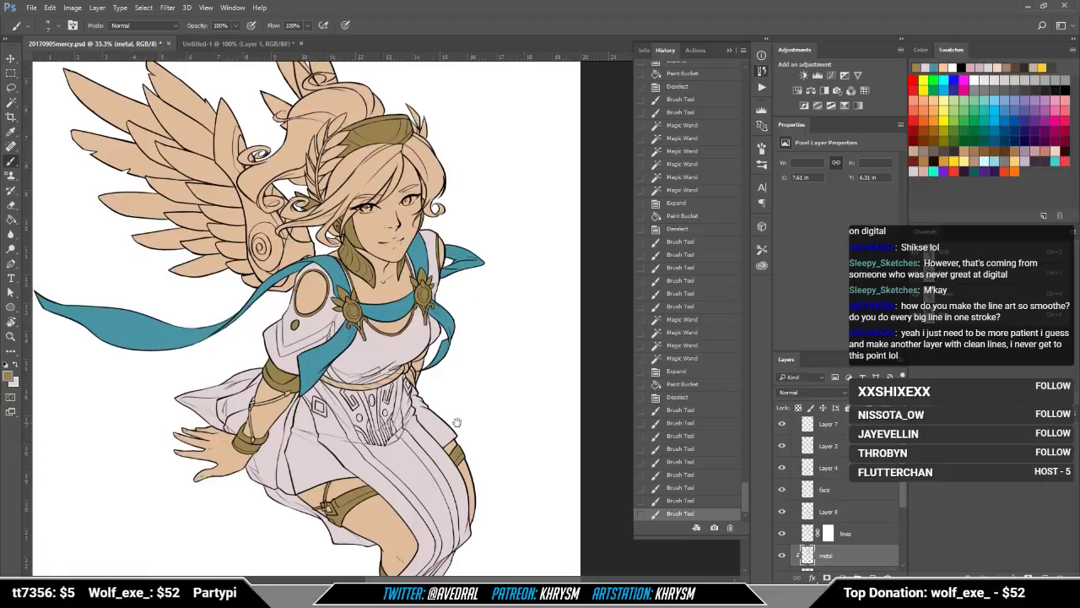
drag(457, 423, 438, 255)
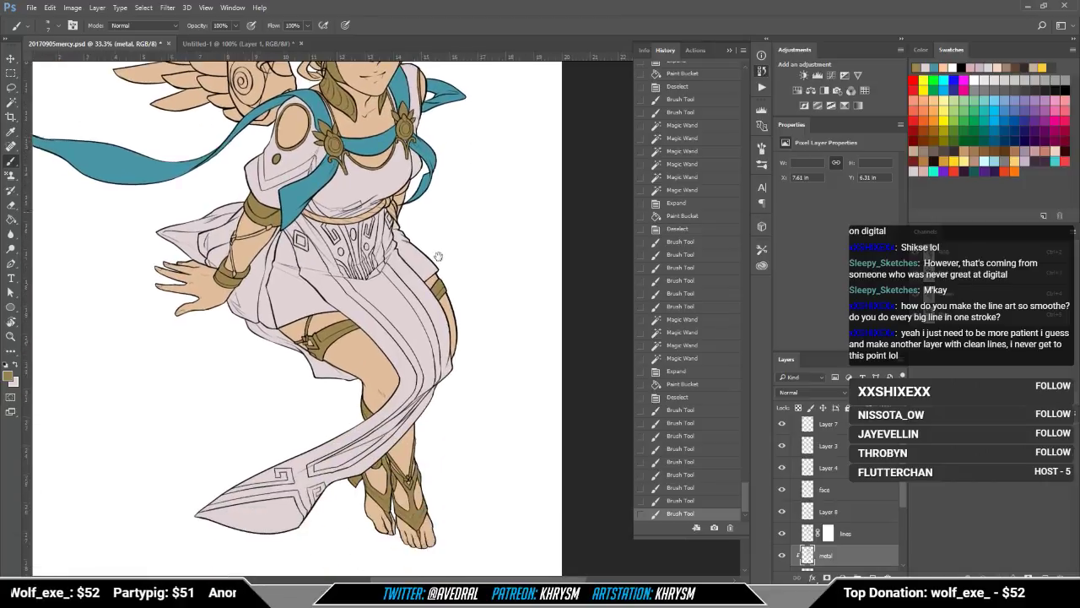
key(w)
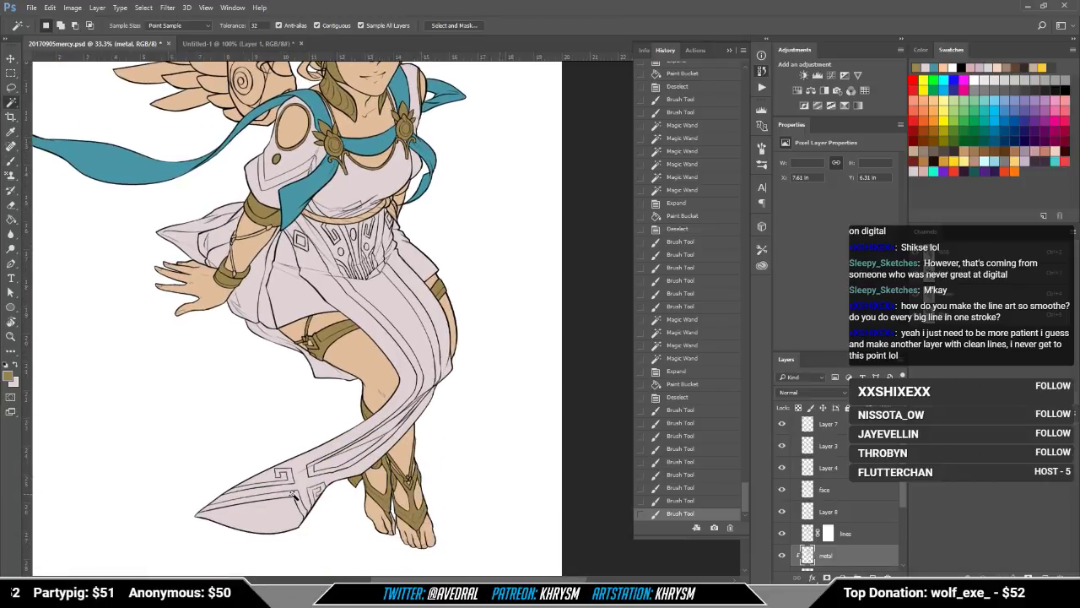
click(293, 495)
shift+click(302, 497)
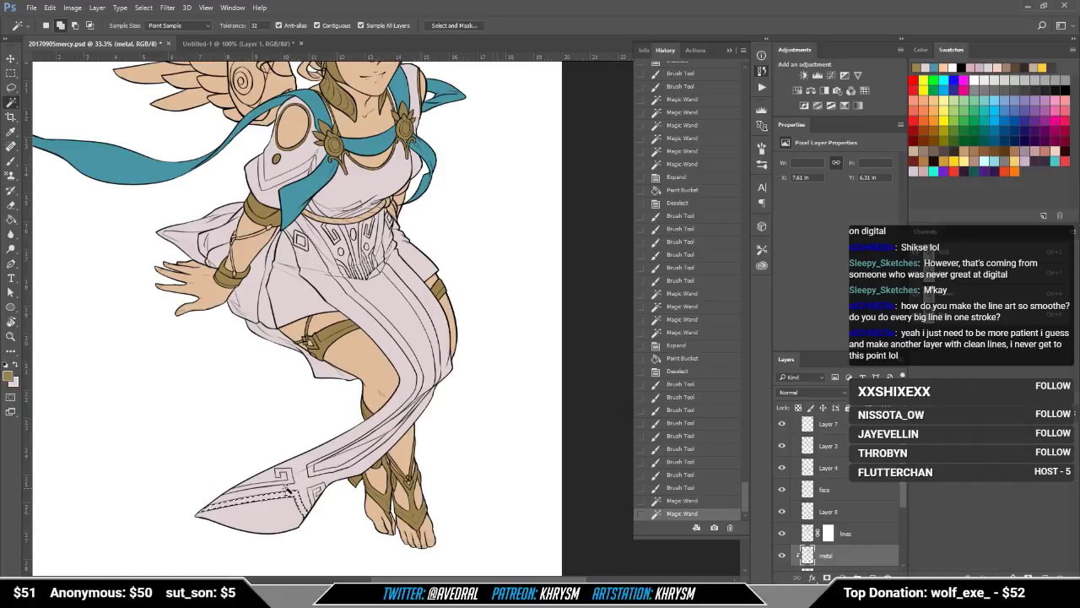
key(ctrl+z)
shift+click(314, 491)
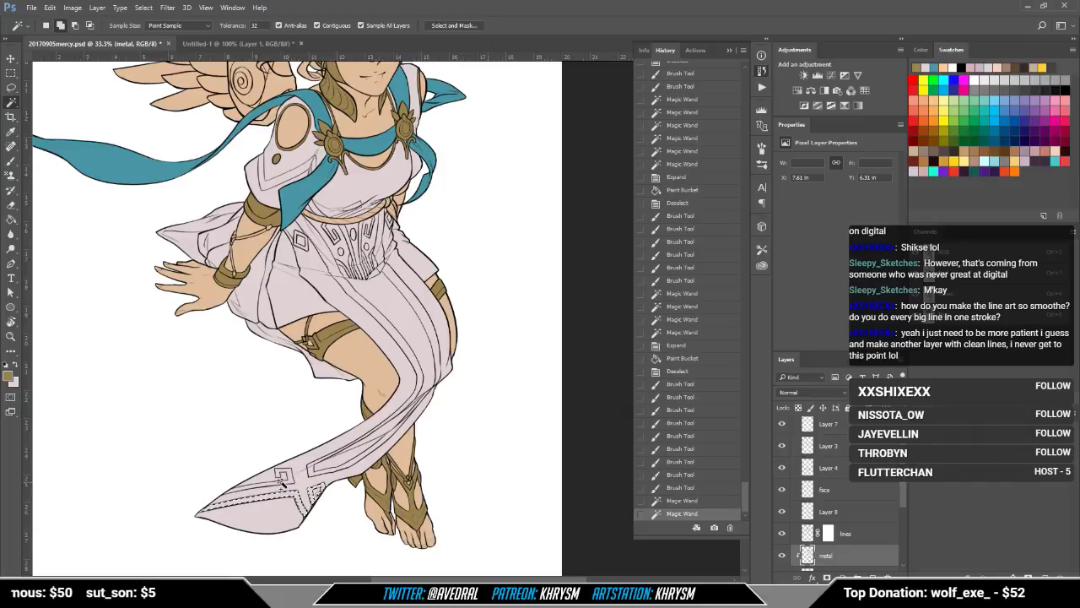
shift+click(288, 477)
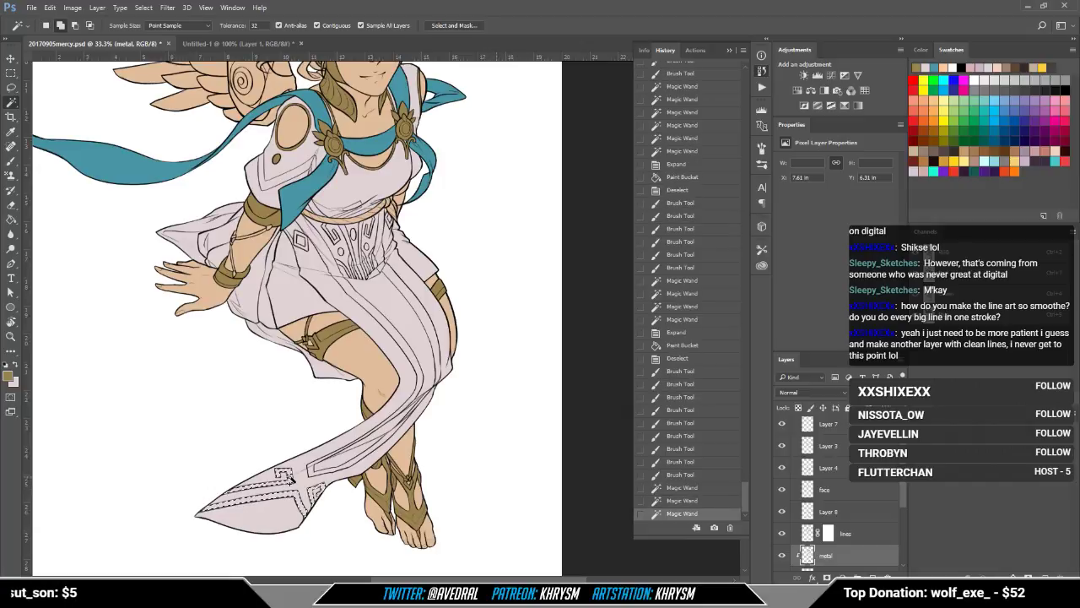
shift+click(312, 474)
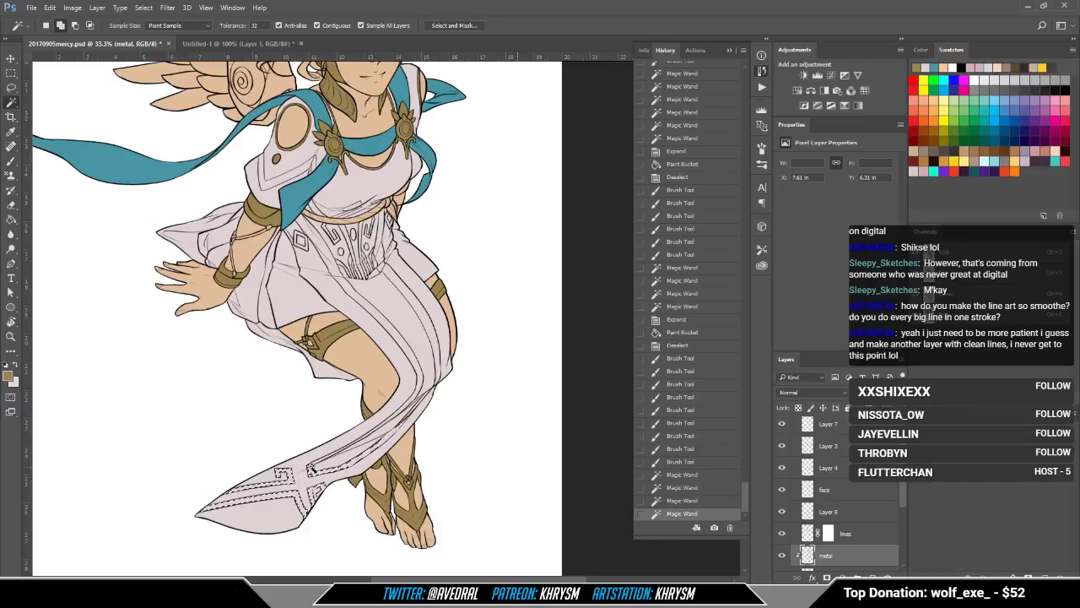
click(310, 466)
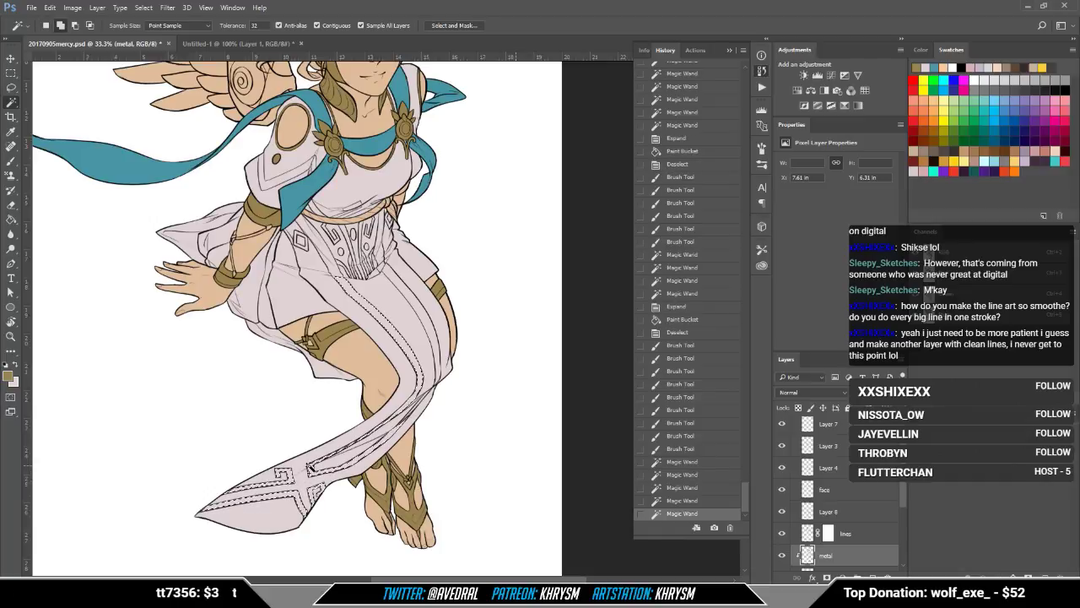
Step: Expand the skirt trim selection, fill it with bronze and deselect
key(alt+s)
key(m)
key(e)
key(Return)
key(g)
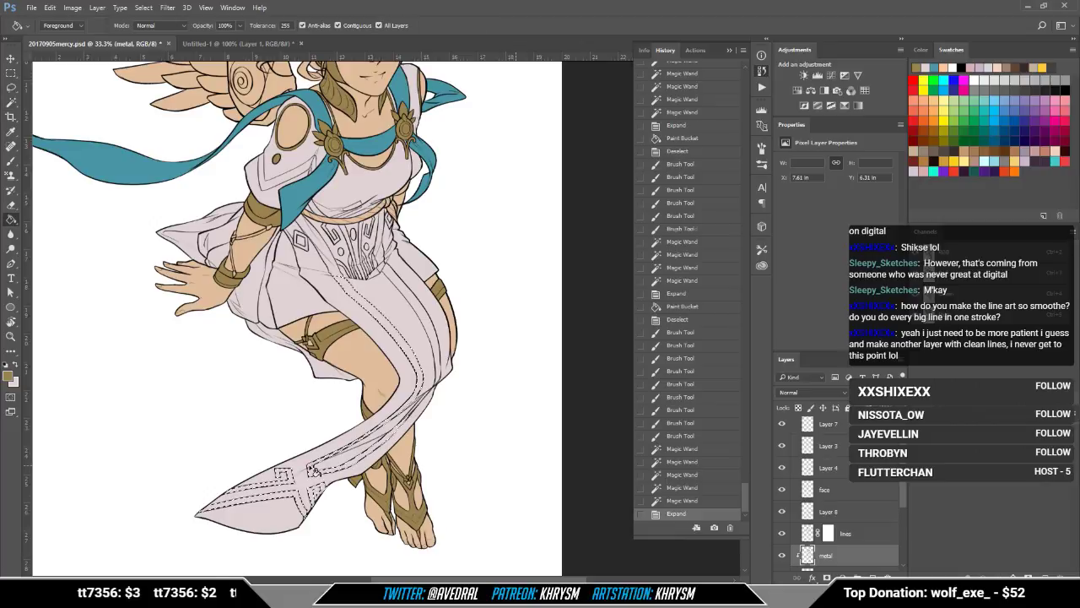
click(309, 470)
key(ctrl+d)
Step: Brush bronze into the missed slivers of the front panel's trim where the cloth folds below the knee
scroll(374, 435, right, 2)
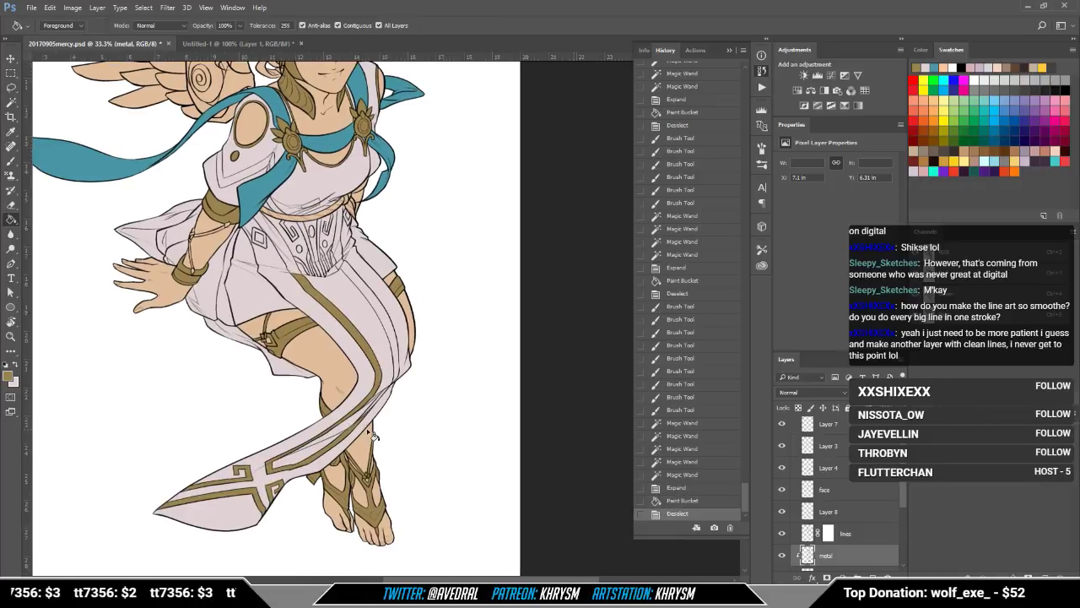
key(ctrl+plus)
key(ctrl+plus)
key(ctrl+plus)
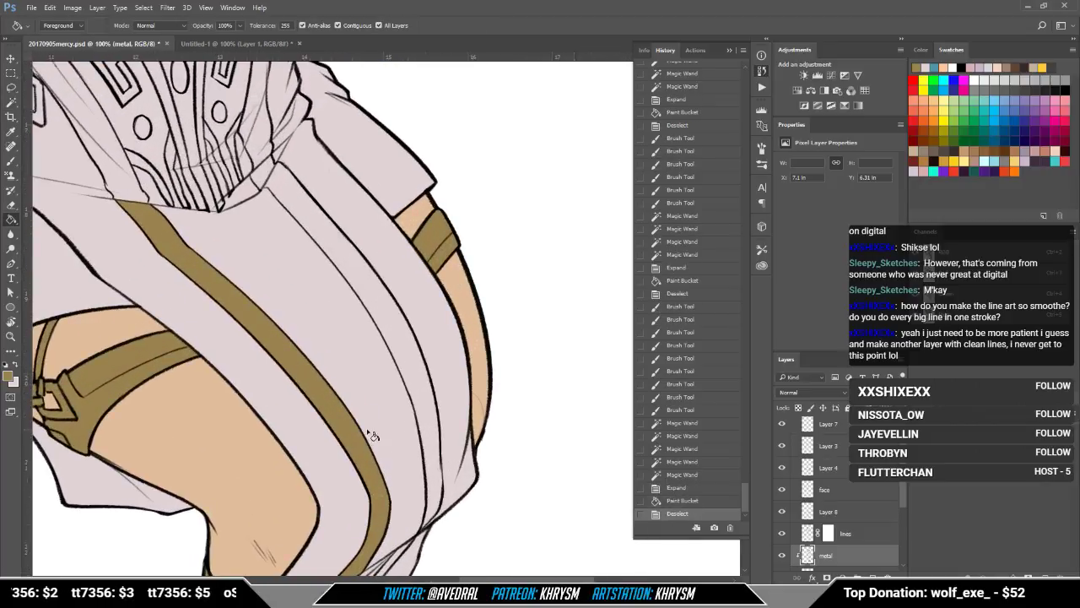
drag(459, 392, 540, 127)
drag(316, 367, 518, 449)
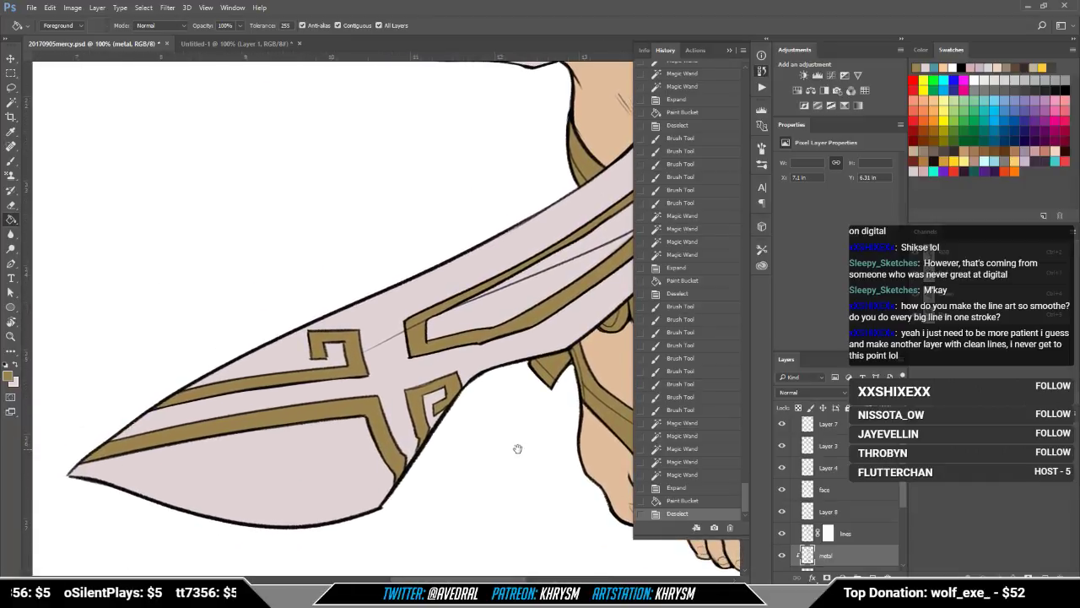
drag(517, 448, 98, 607)
mouse_move(397, 468)
mouse_down()
mouse_move(417, 410)
mouse_move(428, 540)
mouse_move(415, 575)
mouse_up()
key(b)
drag(296, 471, 364, 390)
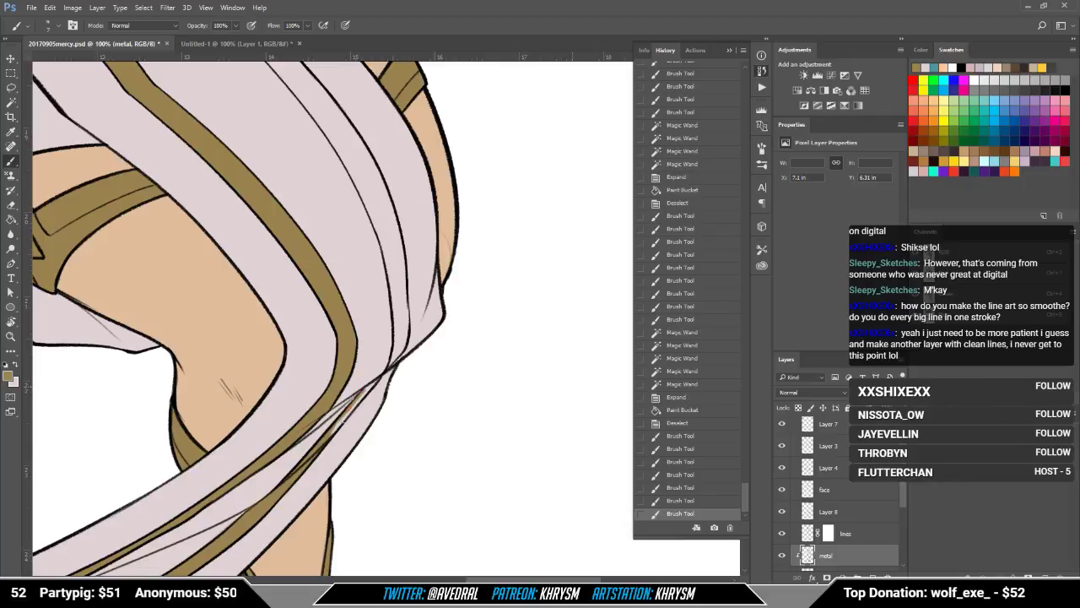
drag(335, 429, 349, 406)
drag(386, 300, 361, 346)
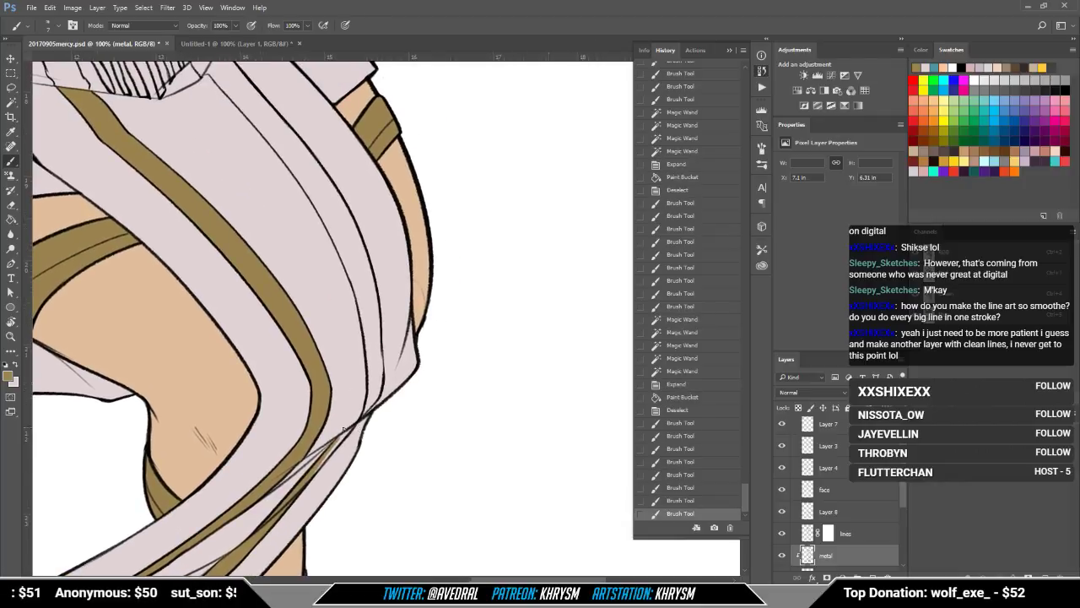
mouse_move(335, 435)
mouse_down()
mouse_move(321, 463)
mouse_move(355, 424)
mouse_move(385, 459)
mouse_up()
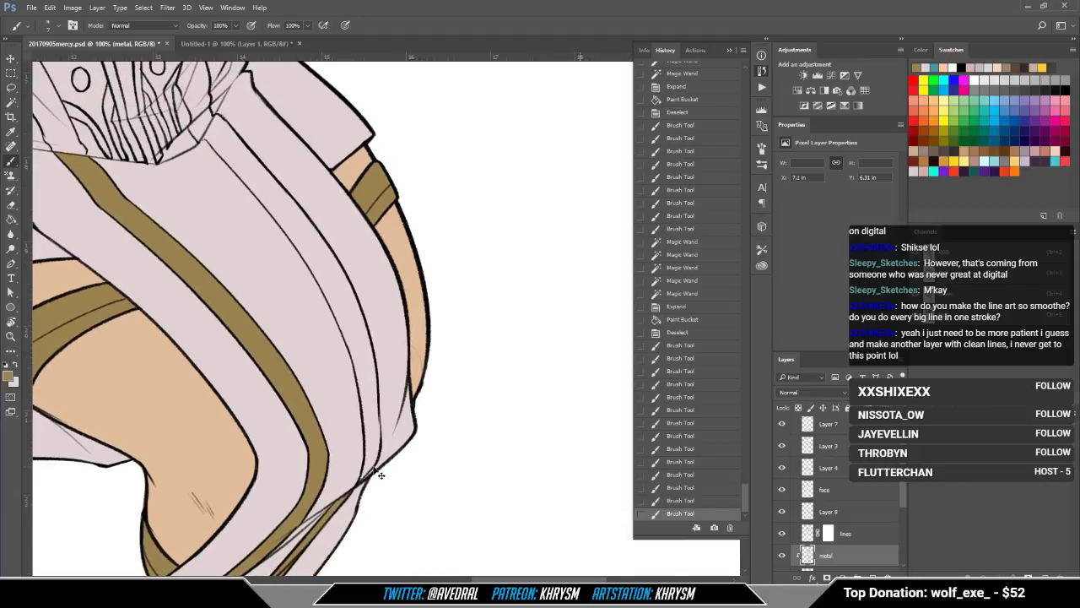
Step: Magic-wand select the long unfilled stripe along the far side of the front skirt panel
scroll(380, 476, down, 1)
drag(379, 415, 397, 498)
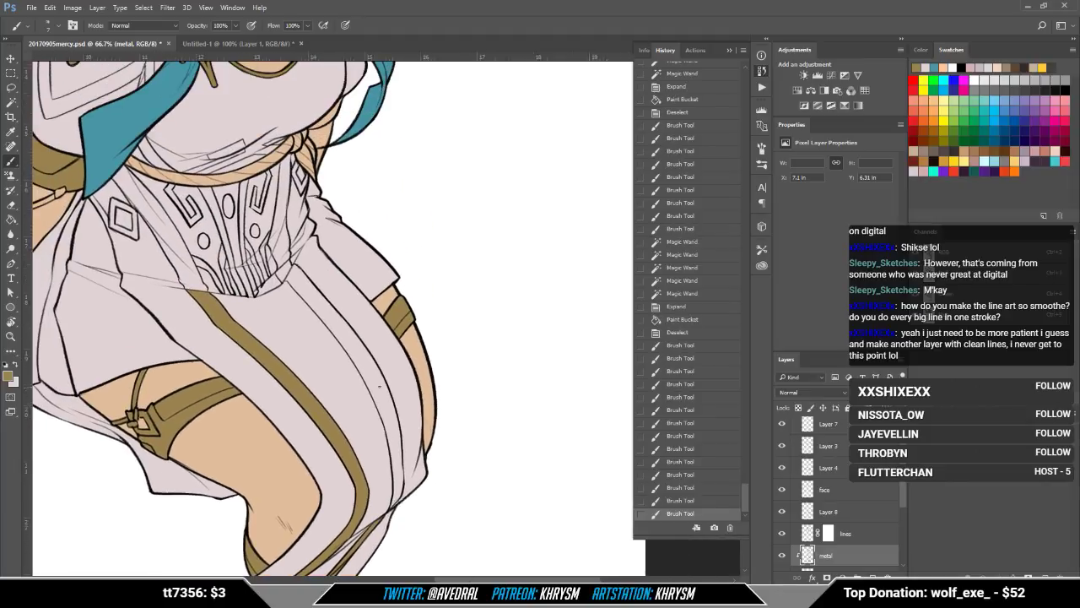
key(w)
click(379, 386)
drag(379, 387, 447, 486)
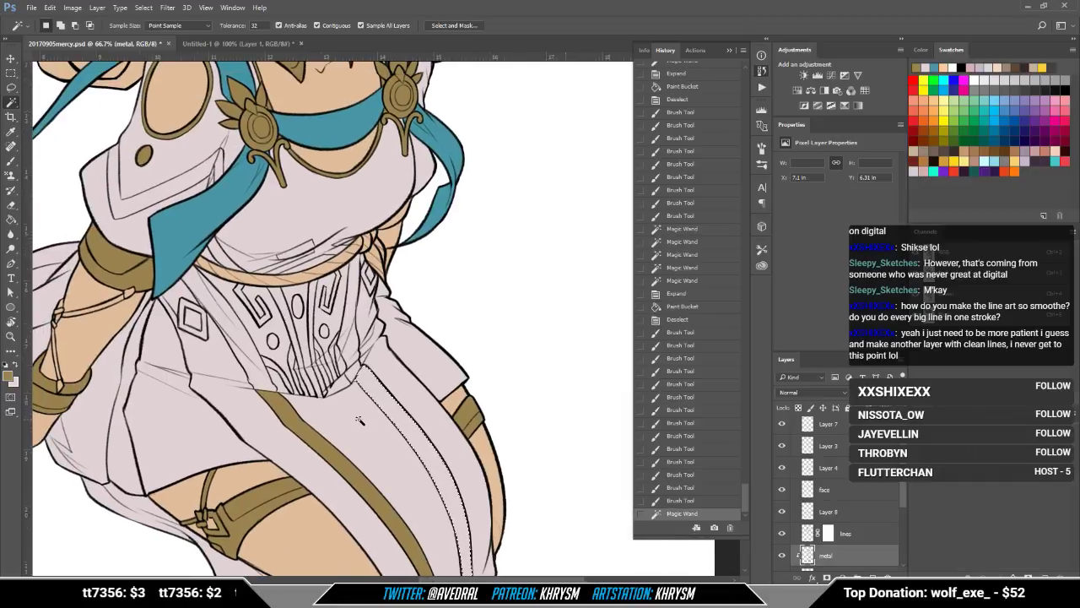
Step: Add the corset's side bands and the trim around the diamond ornament to the magic-wand selection
key(ctrl+plus)
drag(350, 339, 432, 423)
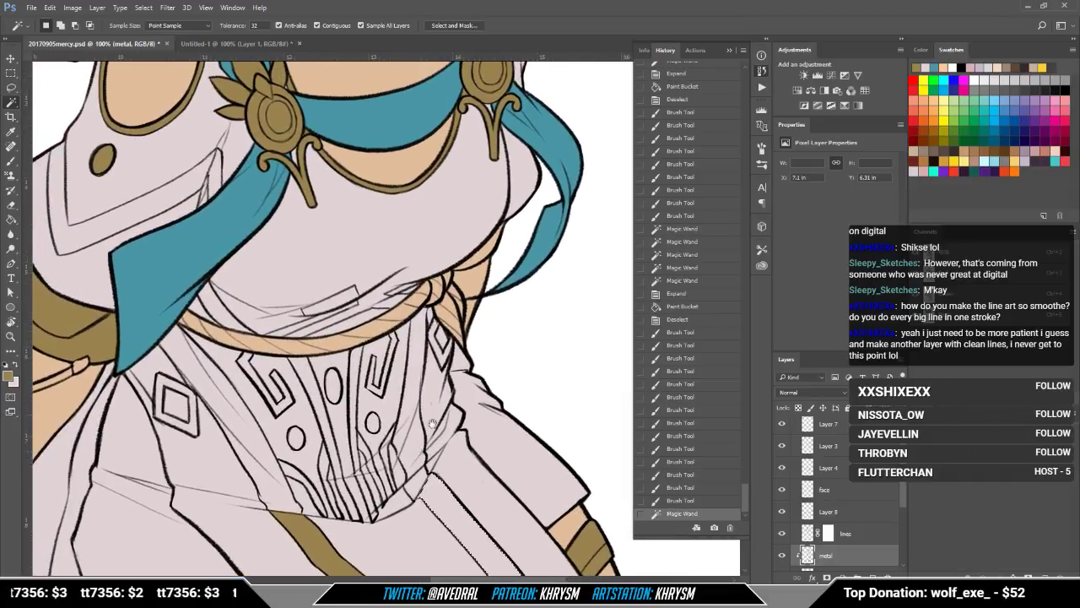
shift+click(429, 319)
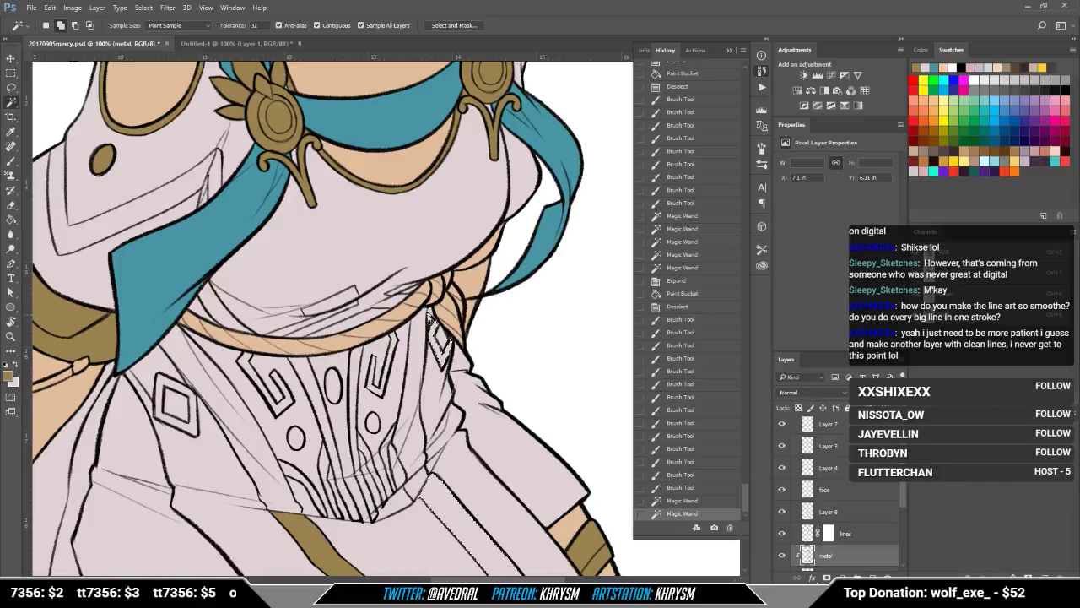
shift+click(416, 361)
shift+click(412, 368)
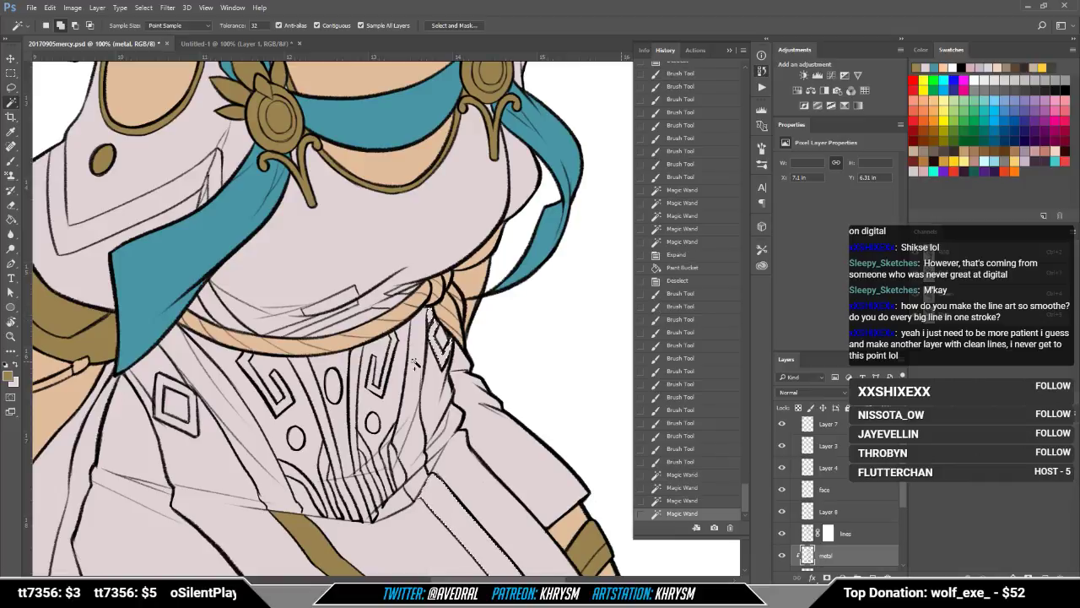
shift+click(146, 373)
shift+click(169, 381)
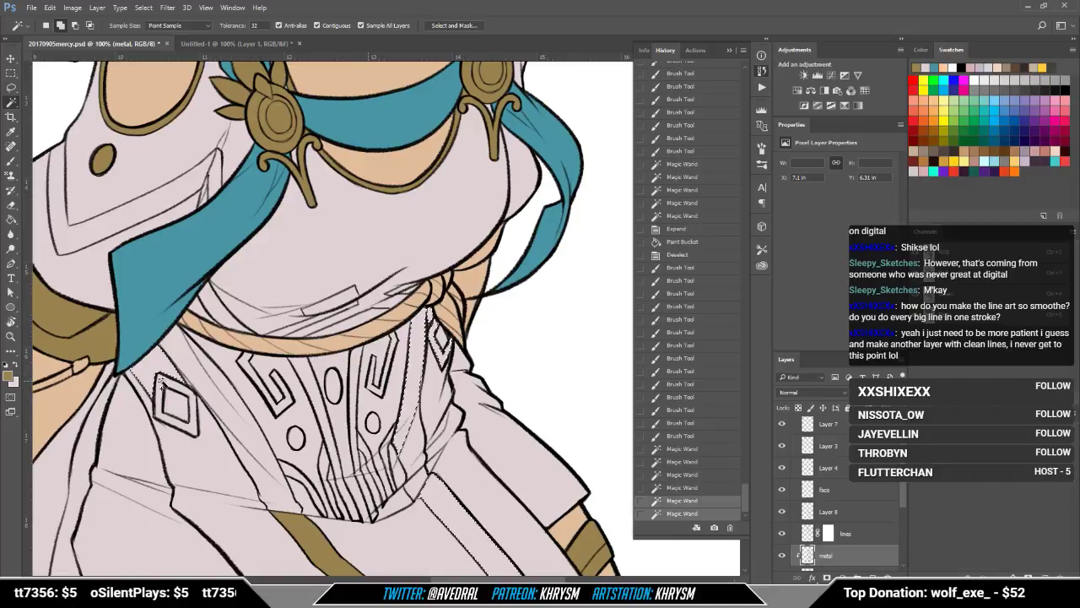
shift+click(192, 378)
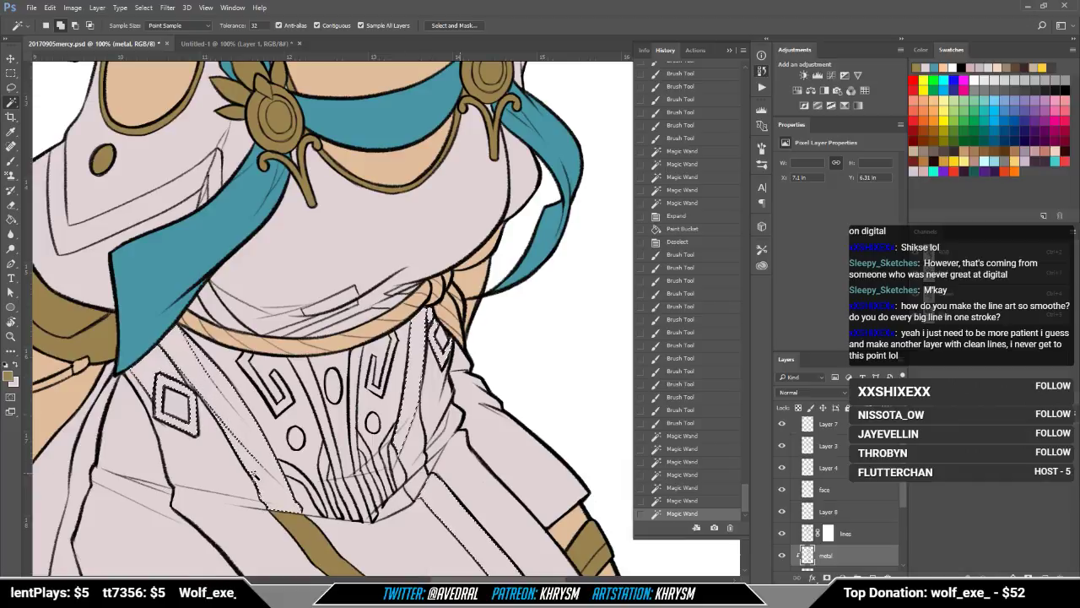
Step: Add the curved trim at the corset's lower edge and the oval ornaments on its front to the selection
shift+click(294, 473)
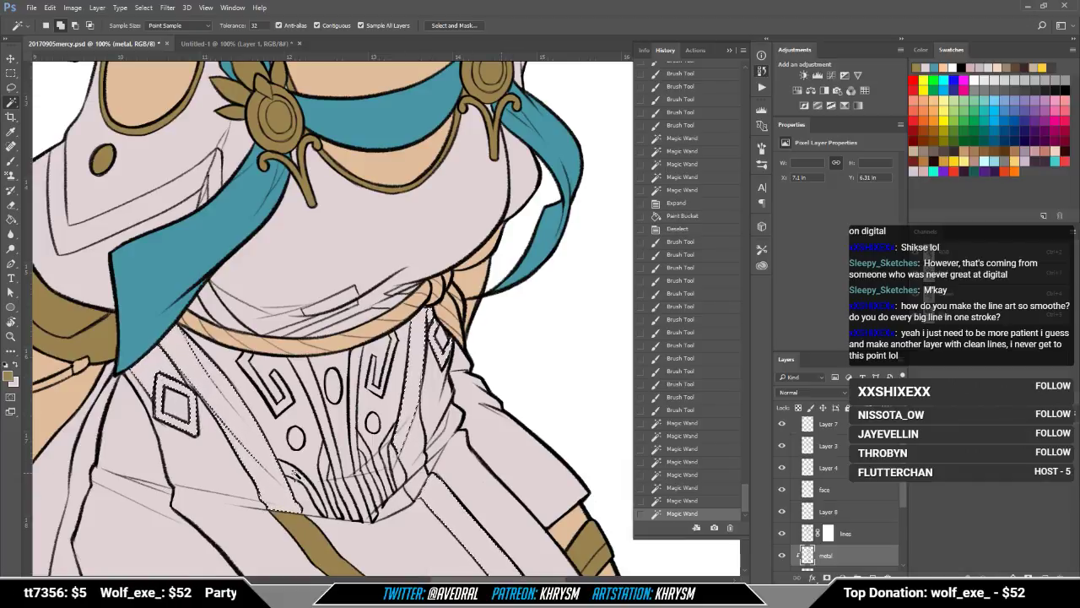
shift+click(323, 462)
shift+click(328, 493)
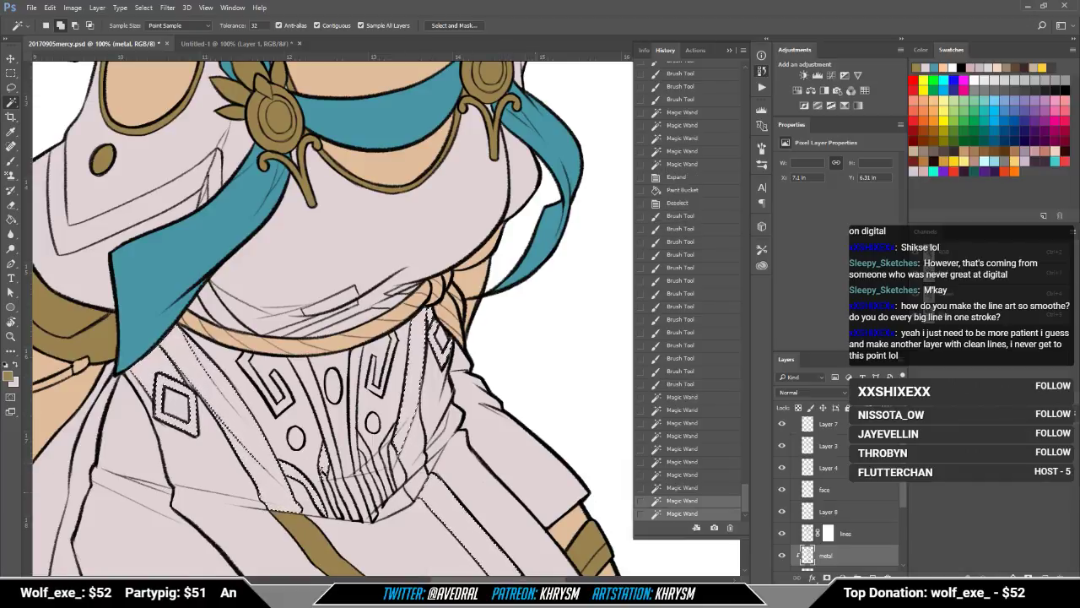
shift+click(331, 396)
shift+click(333, 390)
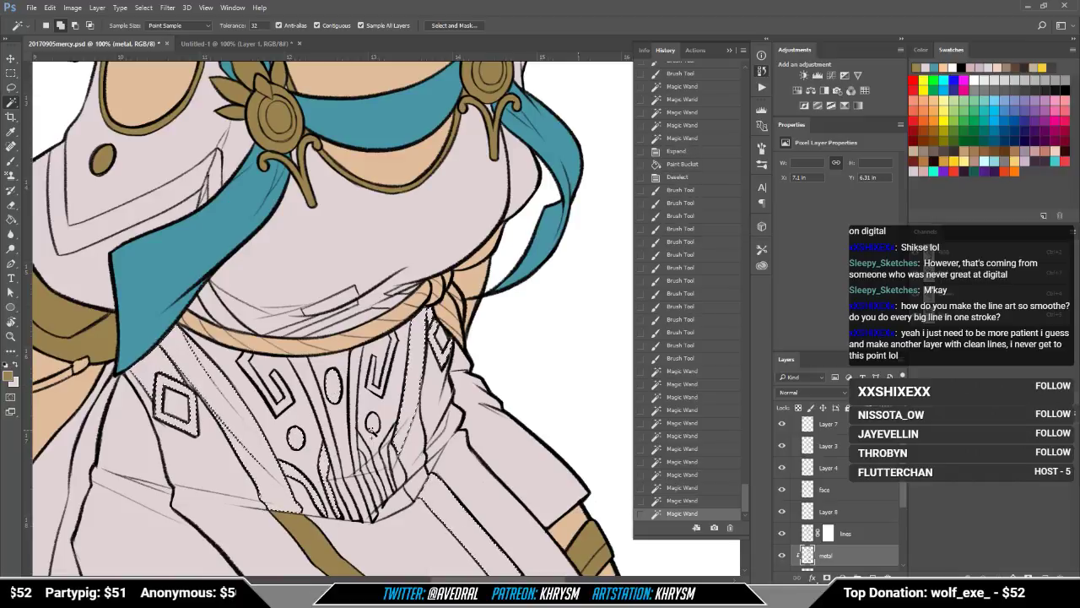
shift+click(371, 425)
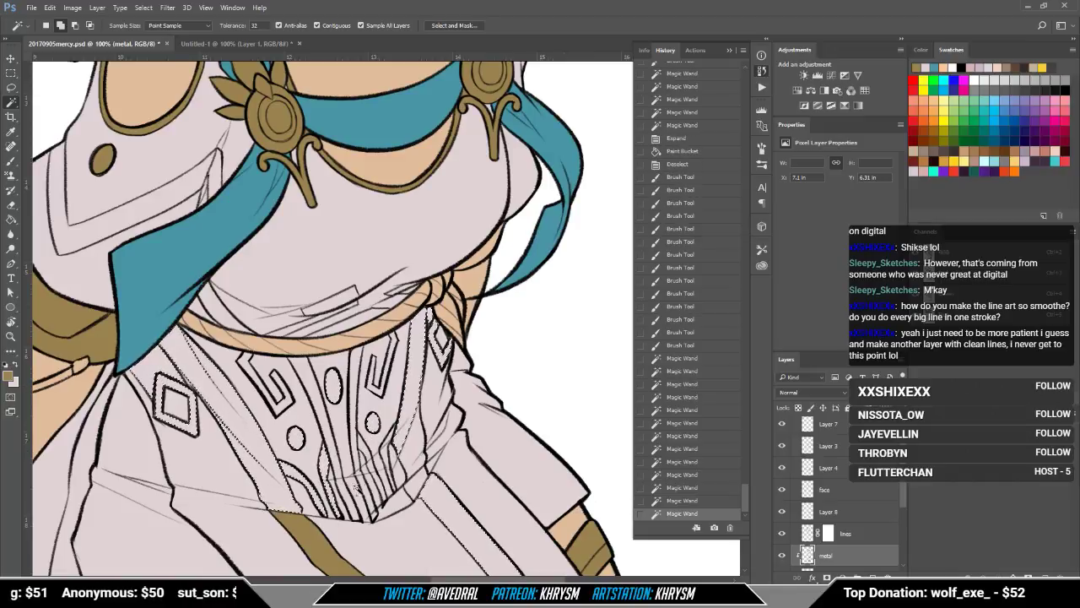
Step: Add the corset's central vertical bands, Greek-key motifs and the small trim piece above the skirt stripe to the selection
shift+click(337, 456)
shift+click(314, 434)
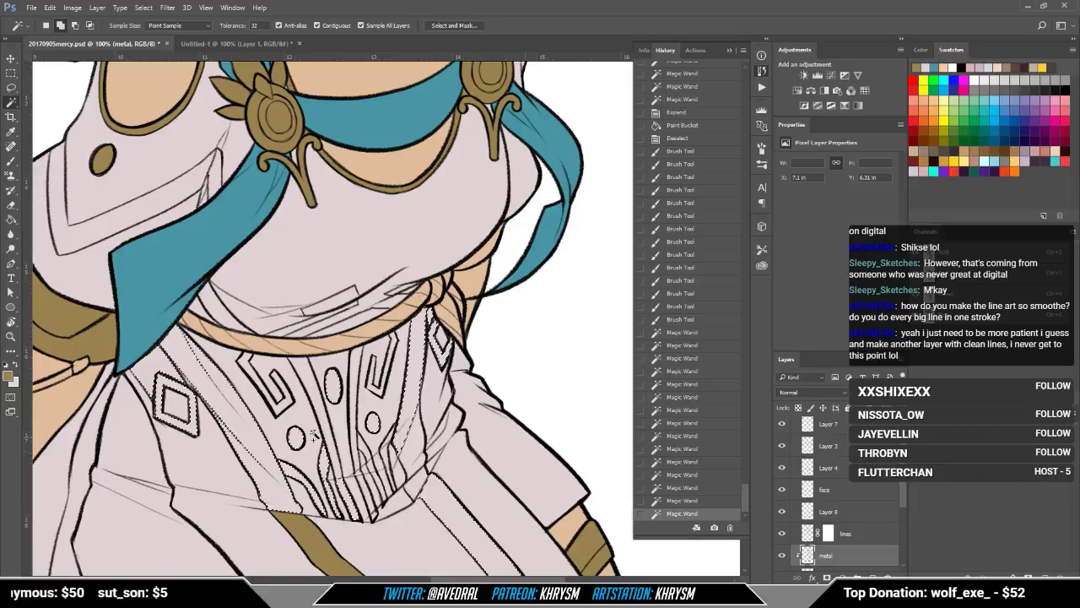
shift+click(275, 409)
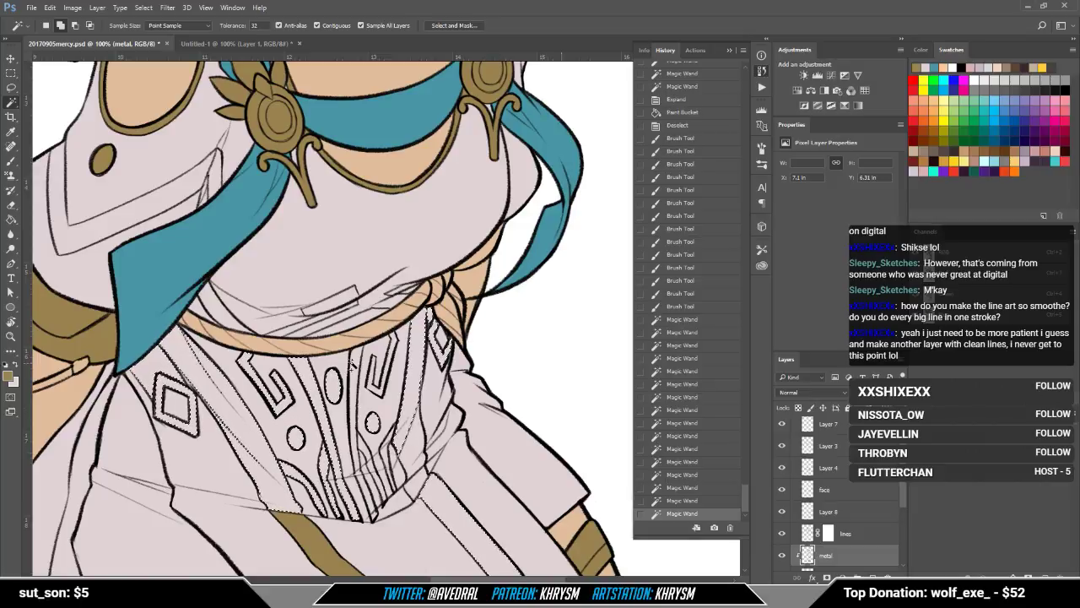
shift+click(366, 391)
shift+click(376, 390)
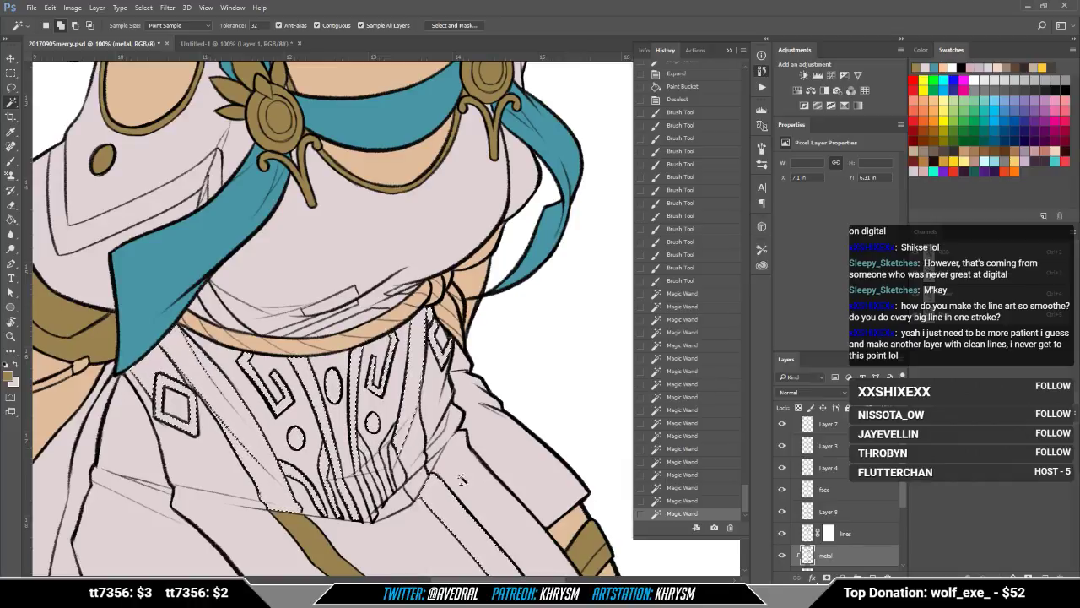
shift+click(415, 473)
shift+click(414, 485)
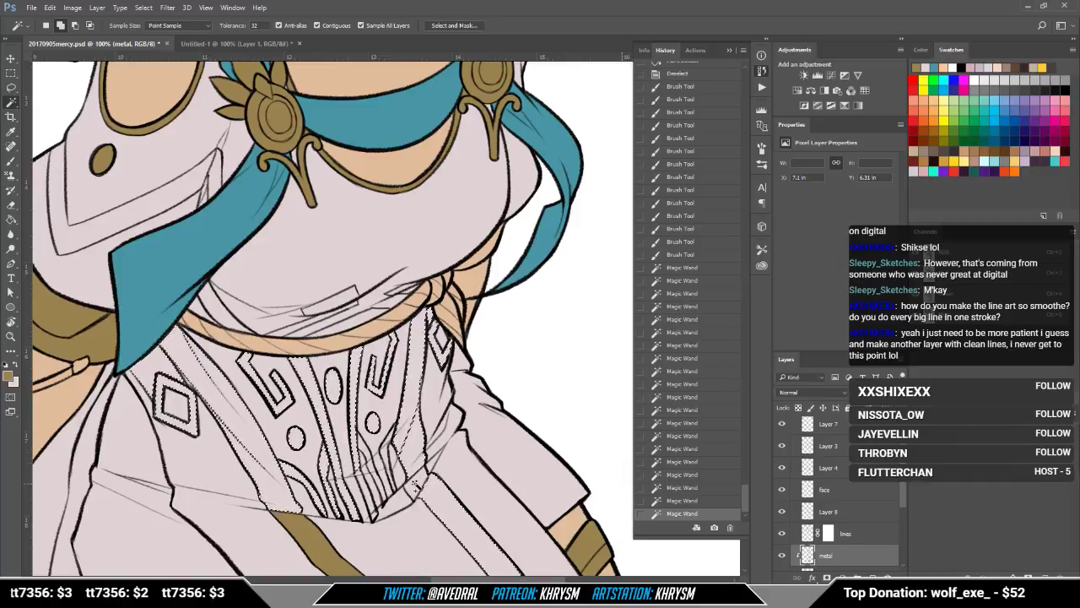
Step: Expand the corset and skirt stripe selection, fill it with bronze, deselect, and brush over missed slivers in the corset trim
key(alt+s)
key(m)
key(e)
key(Return)
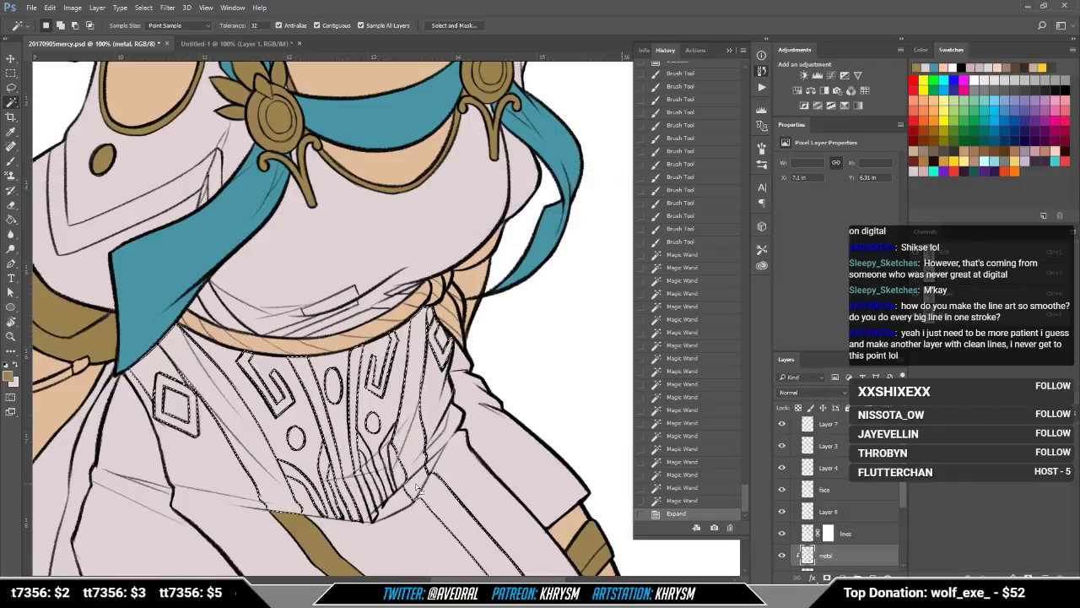
key(g)
click(417, 487)
click(417, 487)
key(ctrl+d)
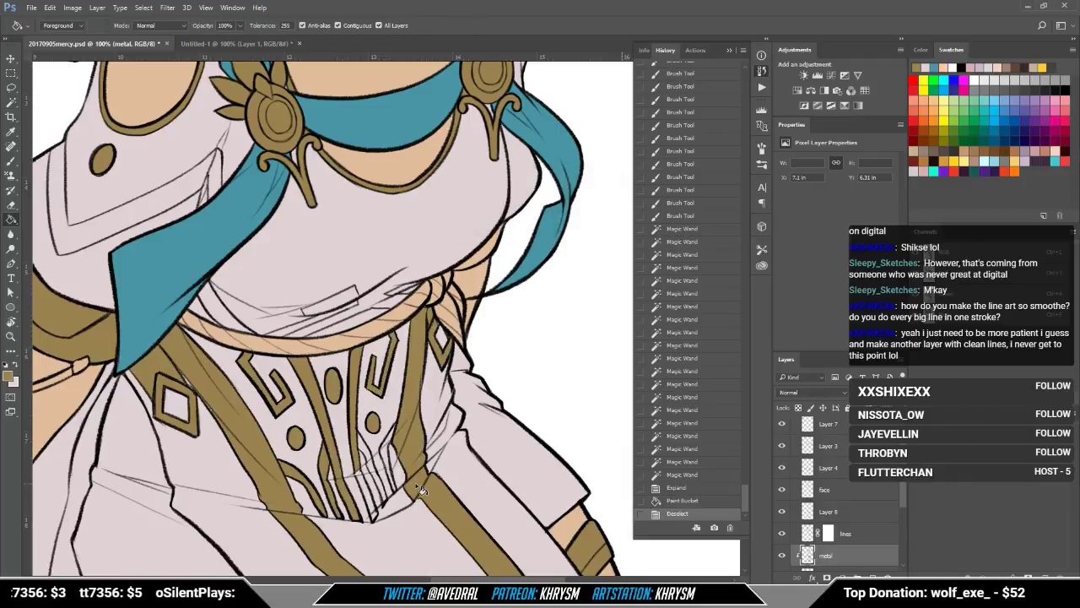
key(b)
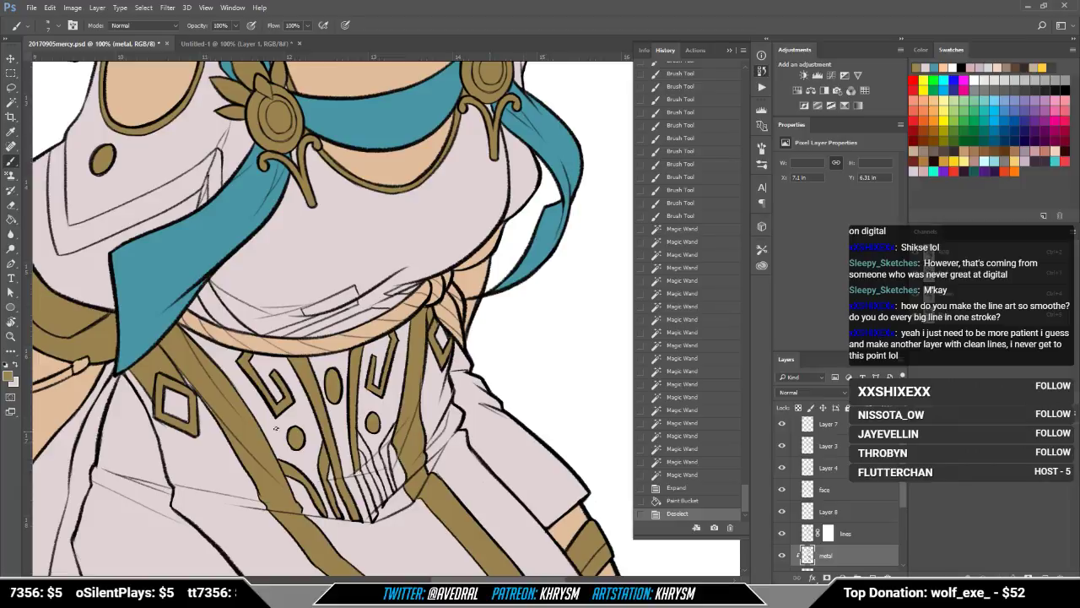
drag(191, 384, 236, 435)
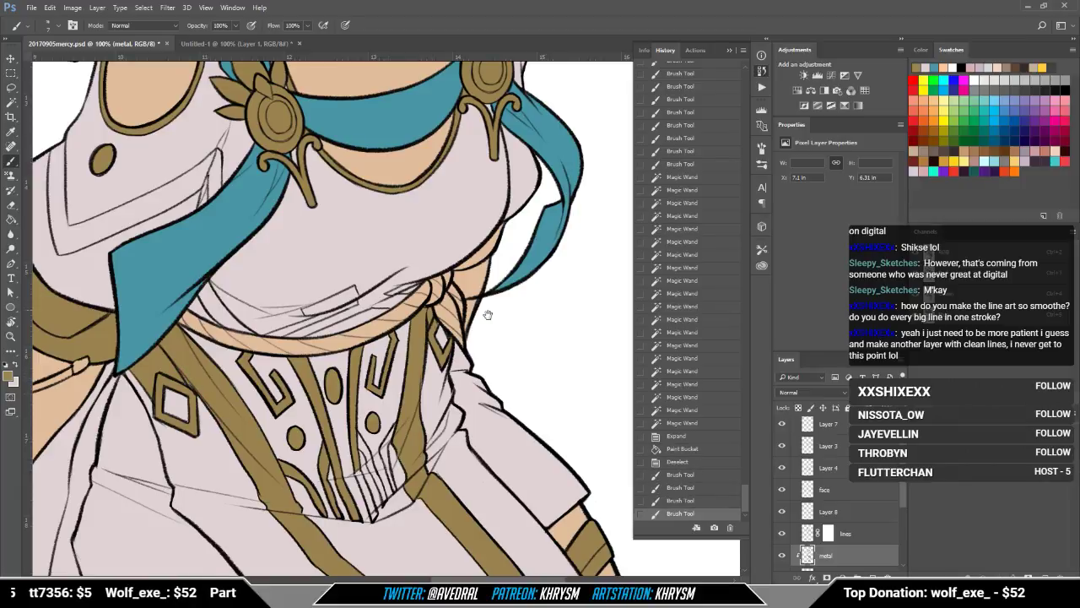
Step: Magic-wand select the small rectangular motif and the trim strips under the bust, just above the rope belt
drag(487, 315, 441, 256)
drag(335, 325, 358, 408)
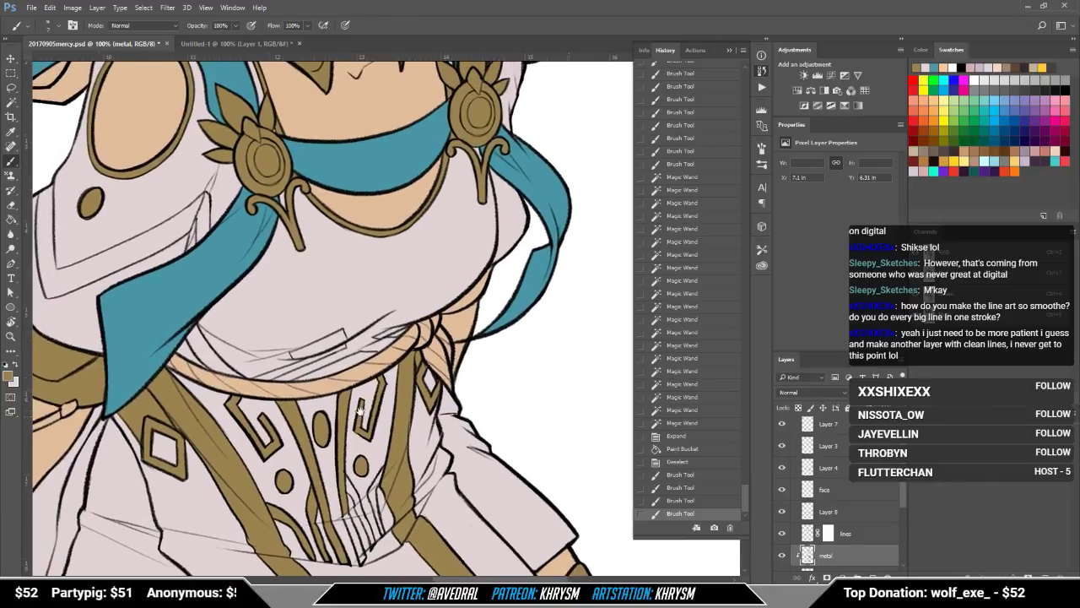
key(w)
click(342, 342)
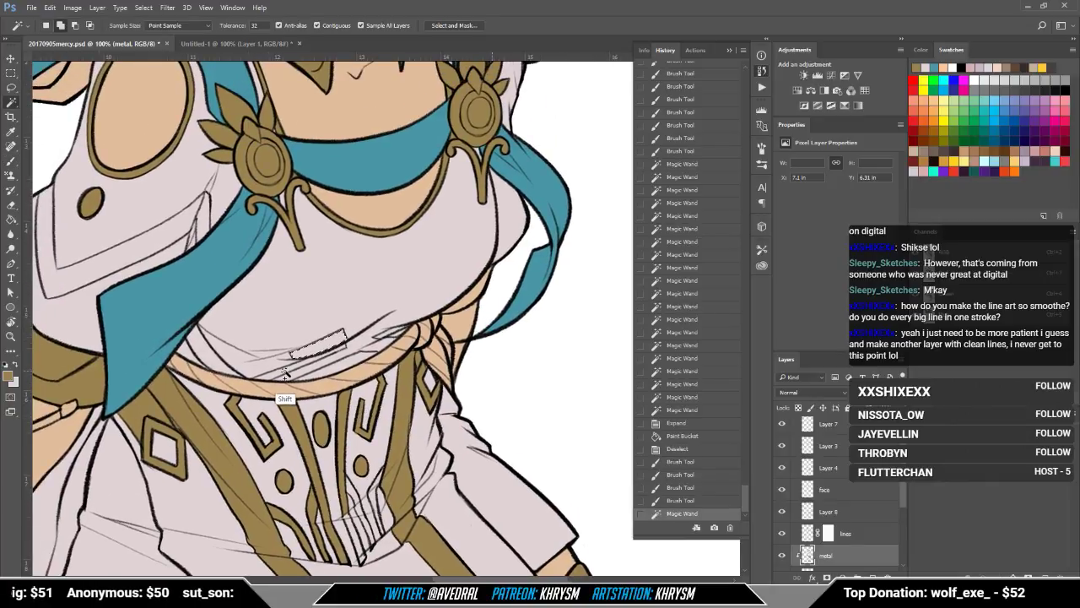
shift+click(238, 361)
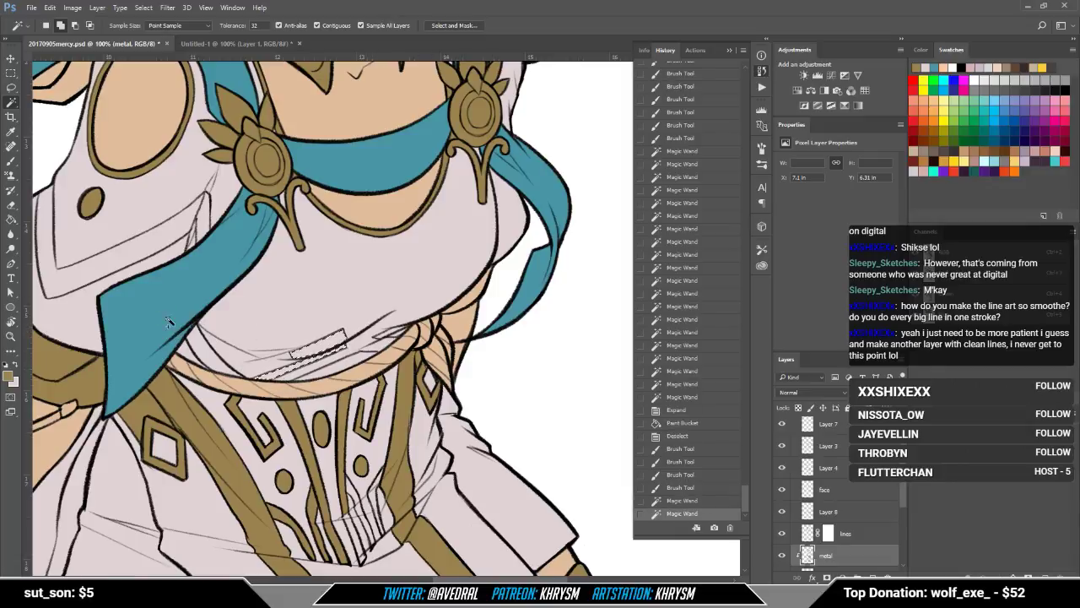
shift+click(203, 358)
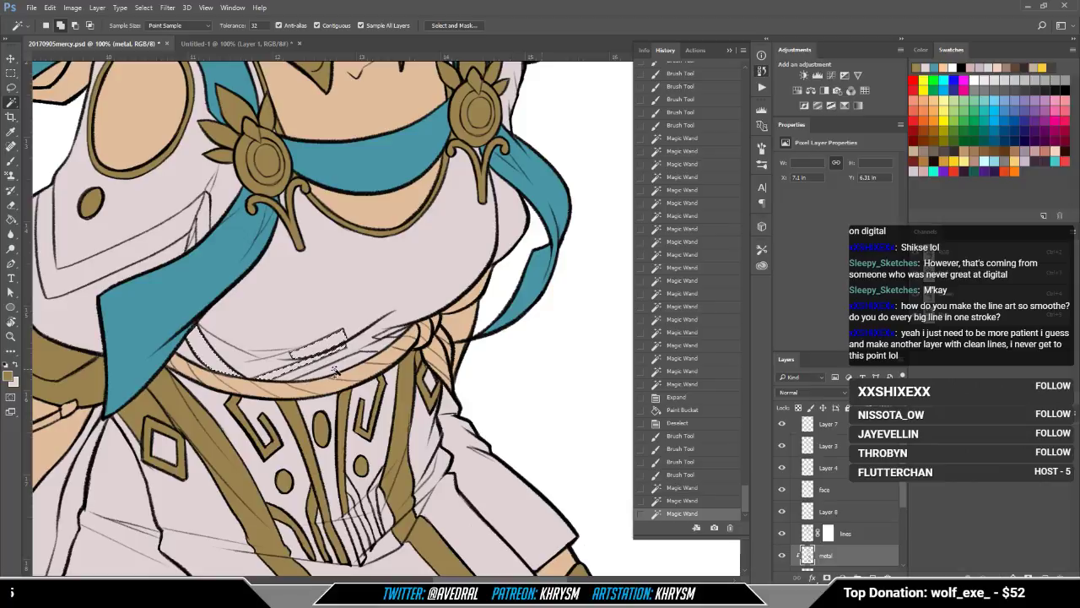
shift+click(342, 370)
shift+click(390, 337)
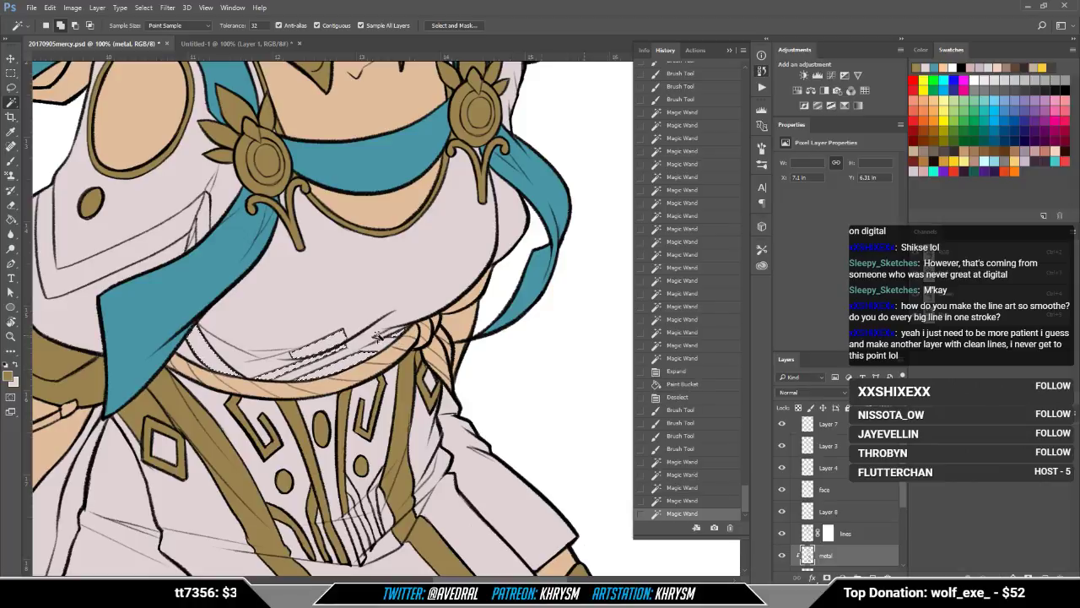
shift+click(382, 334)
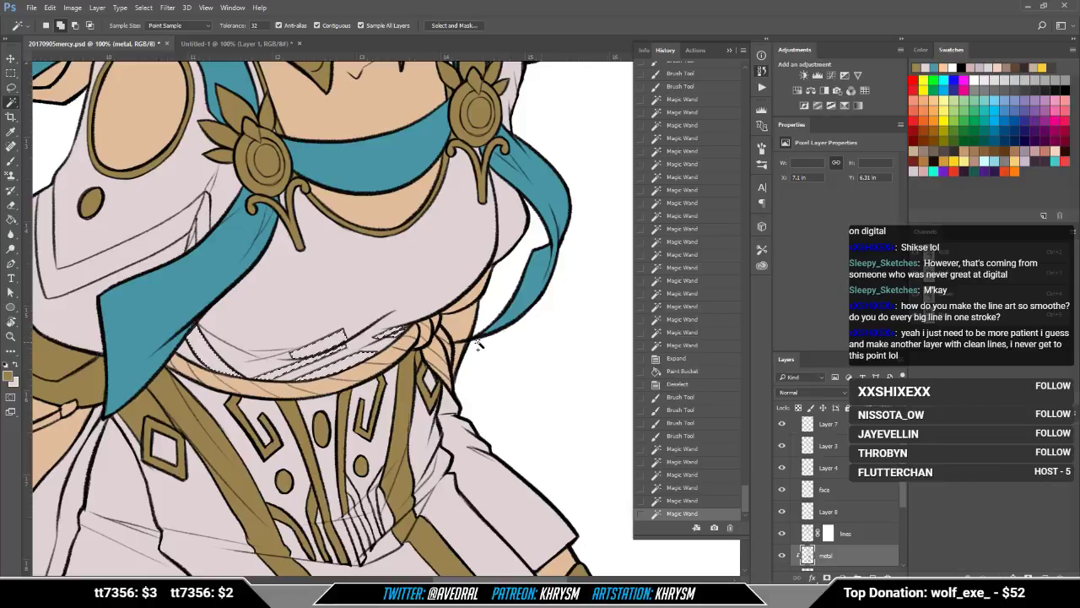
Step: Expand the under-bust trim selection, fill it with bronze, deselect, and brush over the gaps left along the fold lines
key(alt+s)
key(m)
key(e)
key(Return)
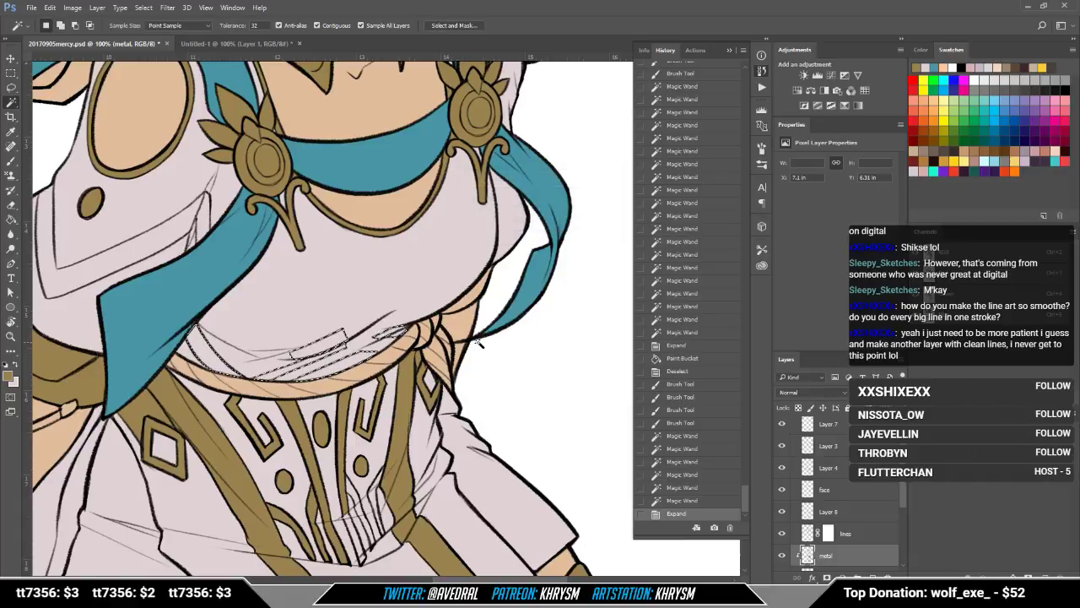
key(g)
click(203, 361)
key(ctrl+d)
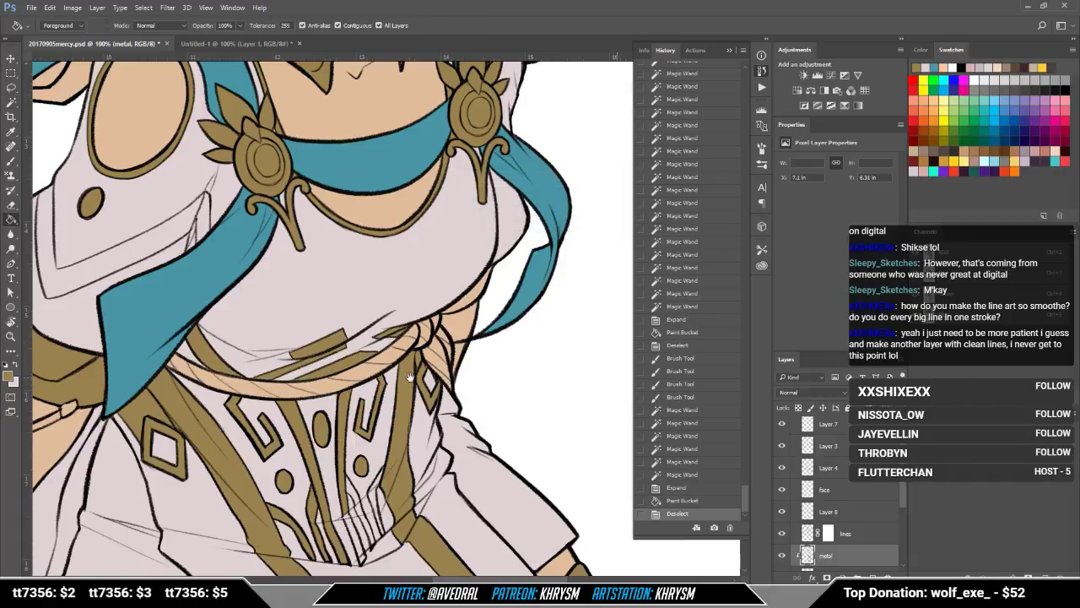
drag(410, 376, 400, 375)
key(b)
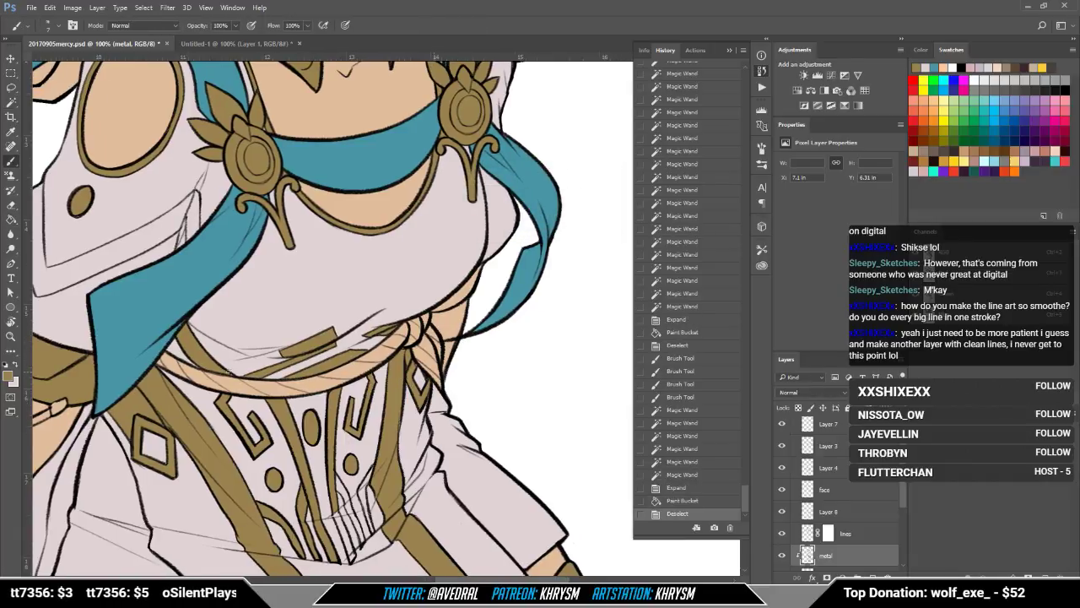
drag(228, 370, 248, 364)
Step: Magic-wand select the narrow folded trim segments at the corset's lower point, below the small oval
mouse_move(450, 405)
mouse_down()
mouse_move(437, 380)
mouse_move(424, 392)
mouse_up()
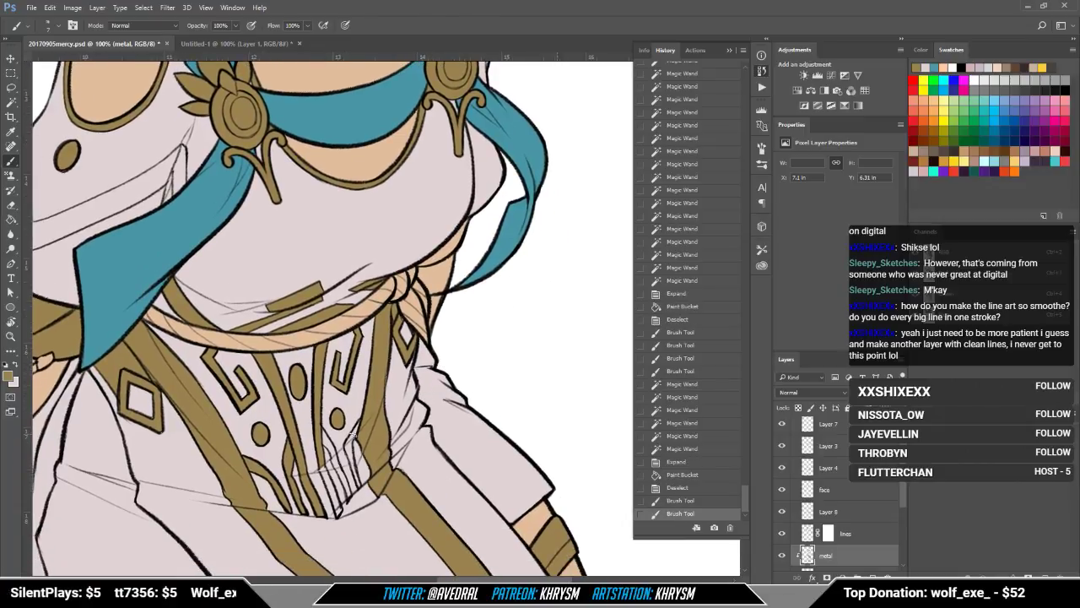
key(w)
click(353, 435)
shift+click(353, 472)
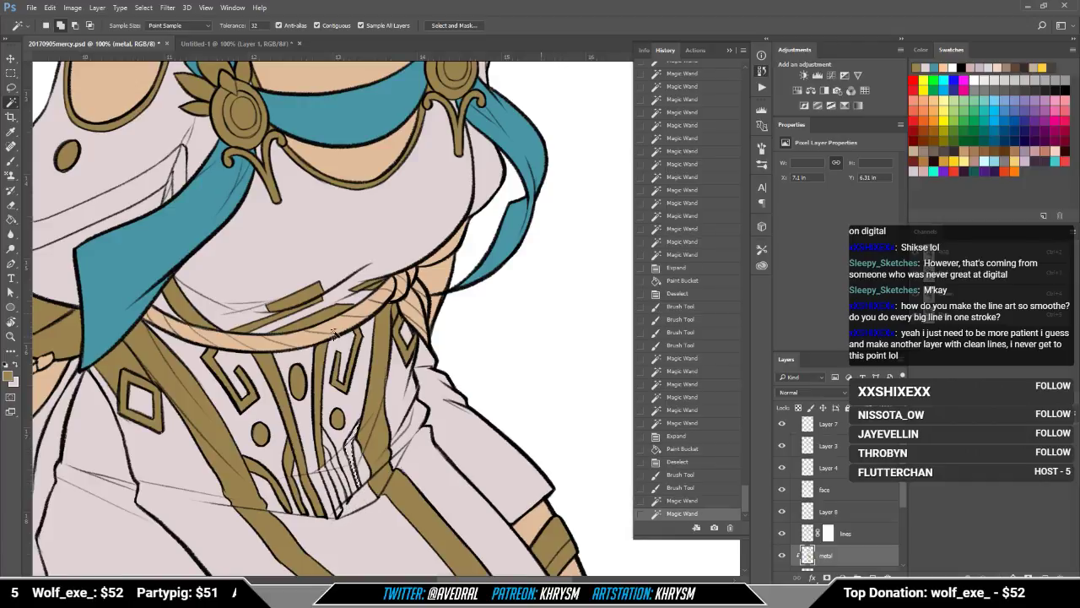
shift+click(332, 443)
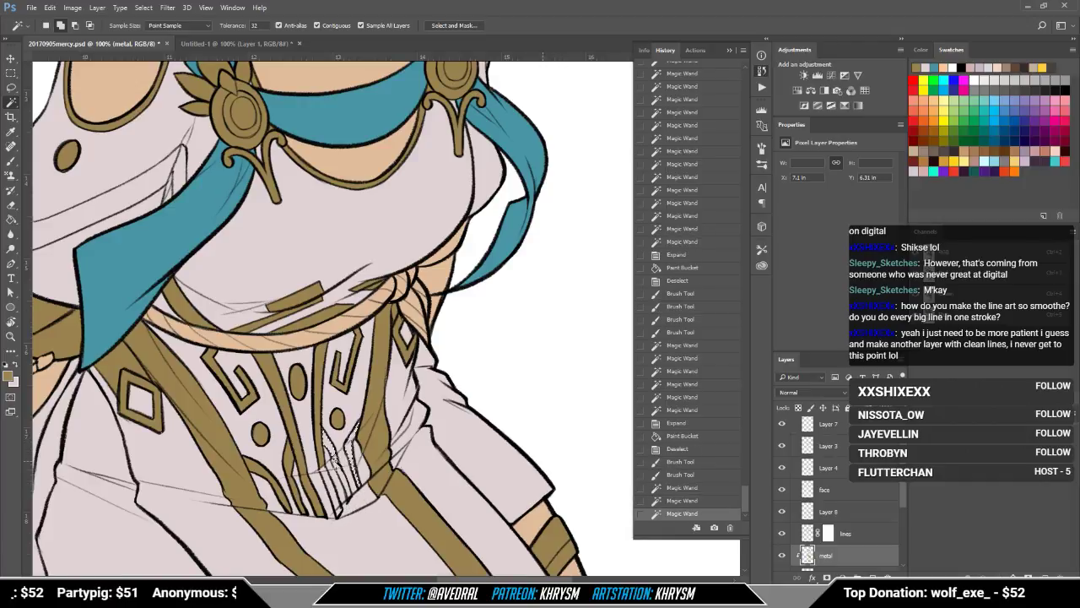
shift+click(342, 462)
shift+click(343, 479)
shift+click(331, 496)
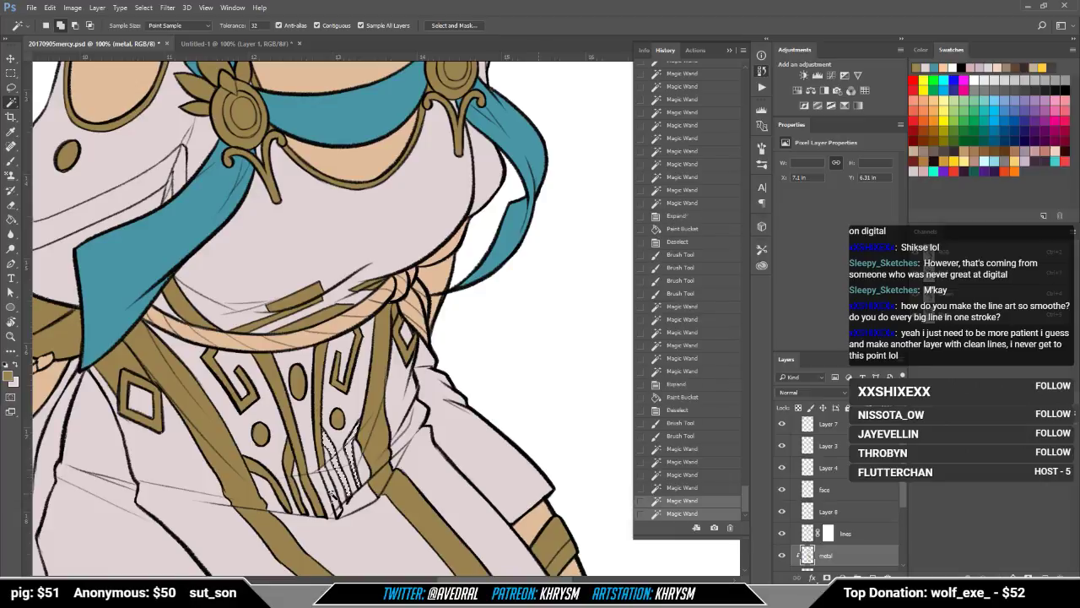
shift+click(338, 504)
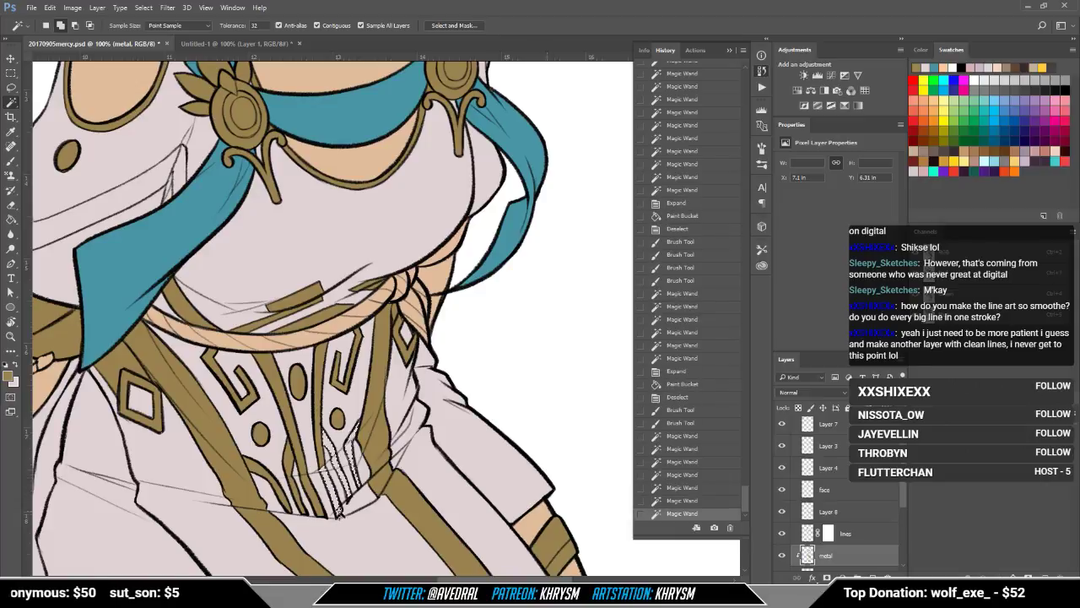
shift+click(337, 509)
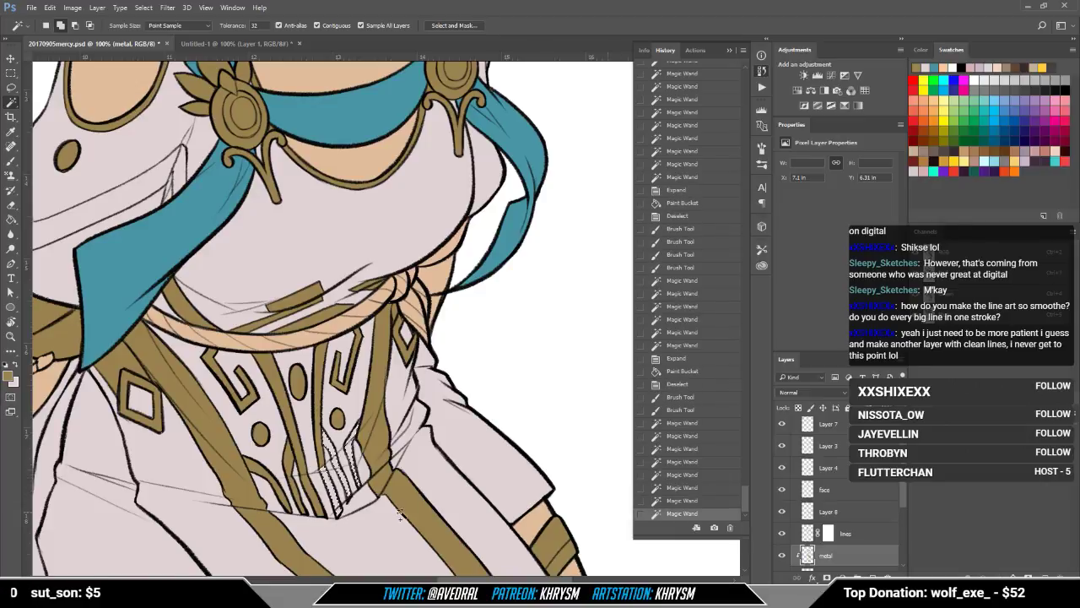
Step: Expand the selection of folded trim segments at the corset's lower point, fill it with bronze, and deselect
key(alt+s)
key(m)
key(e)
key(Return)
key(g)
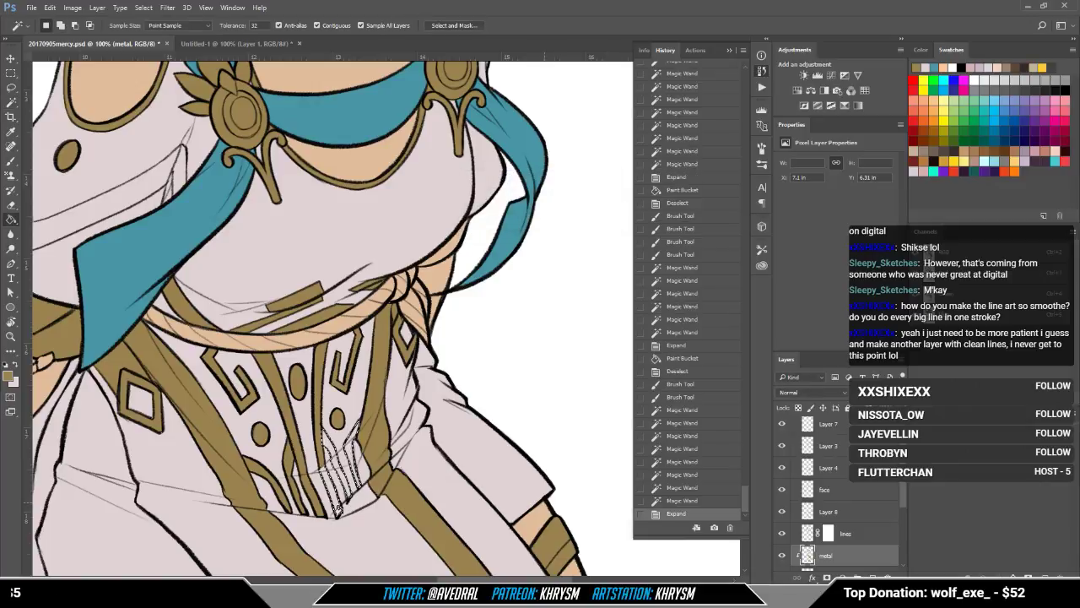
click(338, 498)
key(ctrl+d)
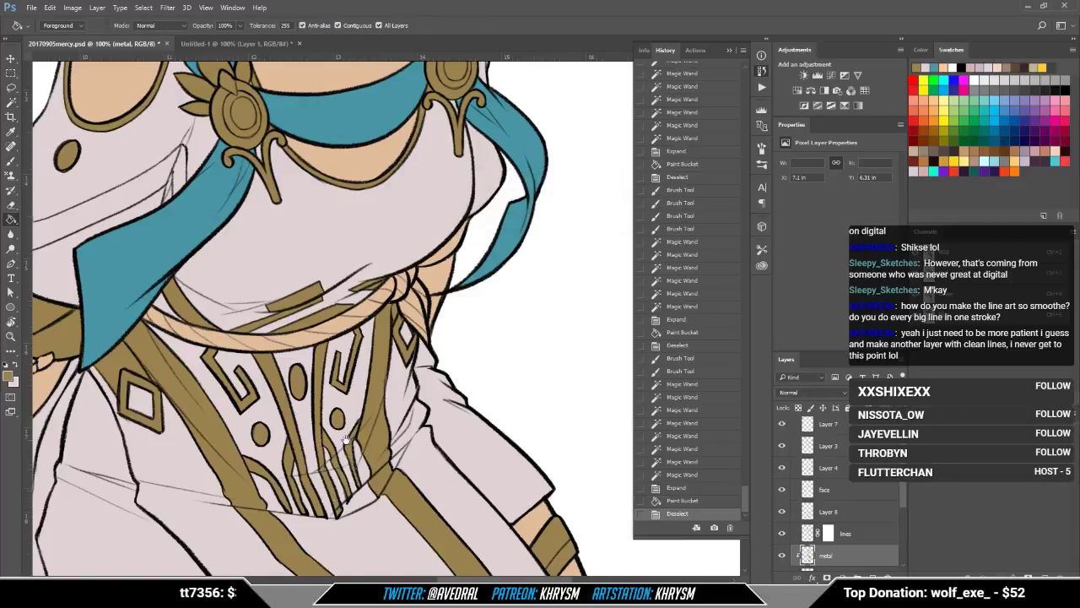
Step: Lasso a loose selection around the thin crossed straps on the forearm, between the upper armband and the wrist cuff
drag(345, 439, 376, 403)
scroll(401, 453, down, 2)
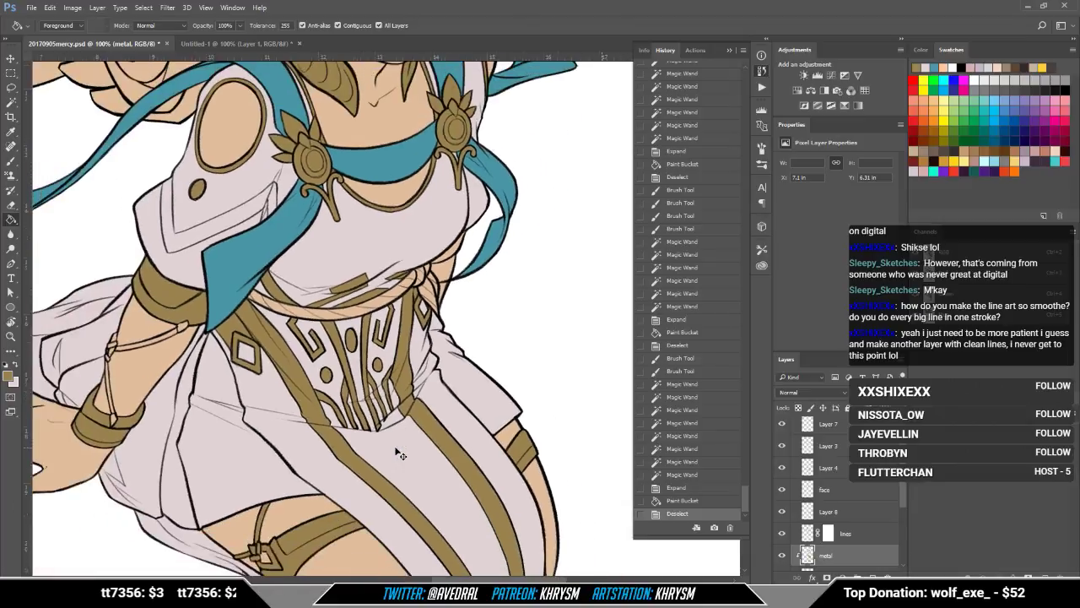
scroll(401, 453, up, 1)
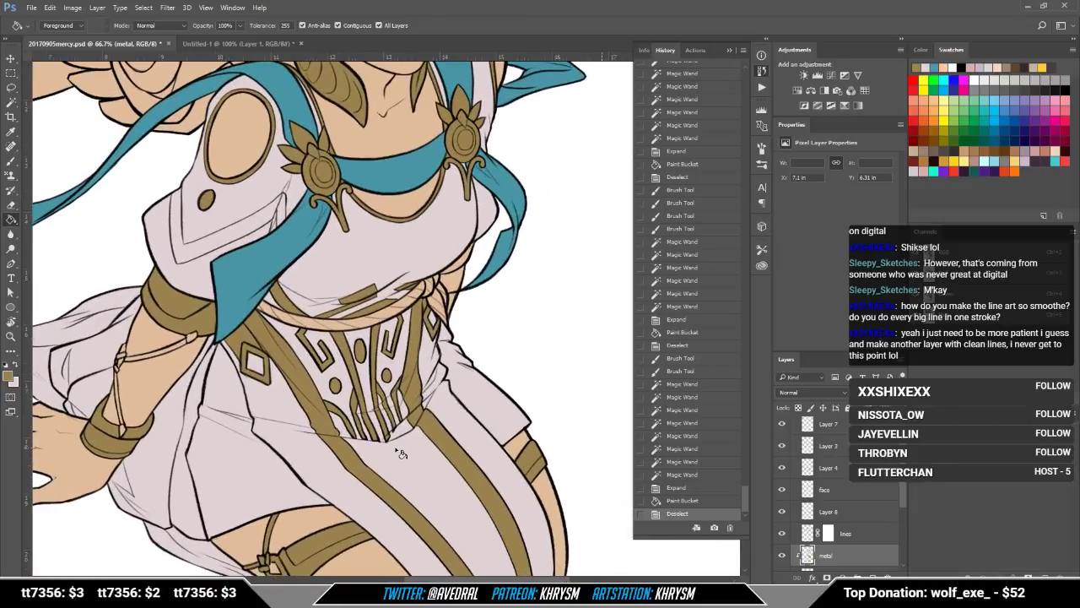
drag(317, 405, 413, 404)
key(ctrl+plus)
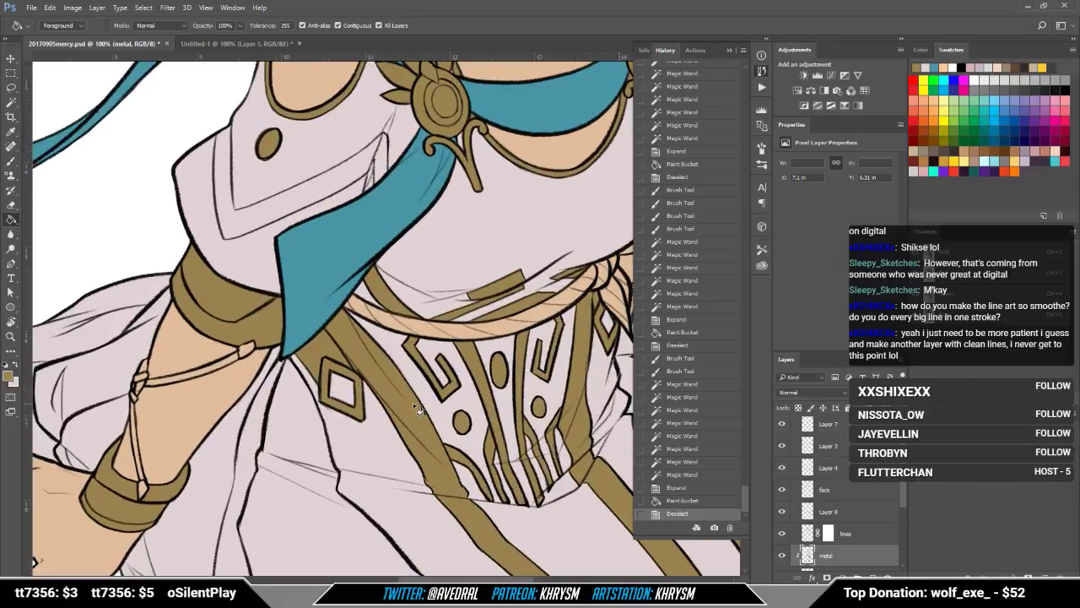
key(l)
scroll(325, 366, left, 2)
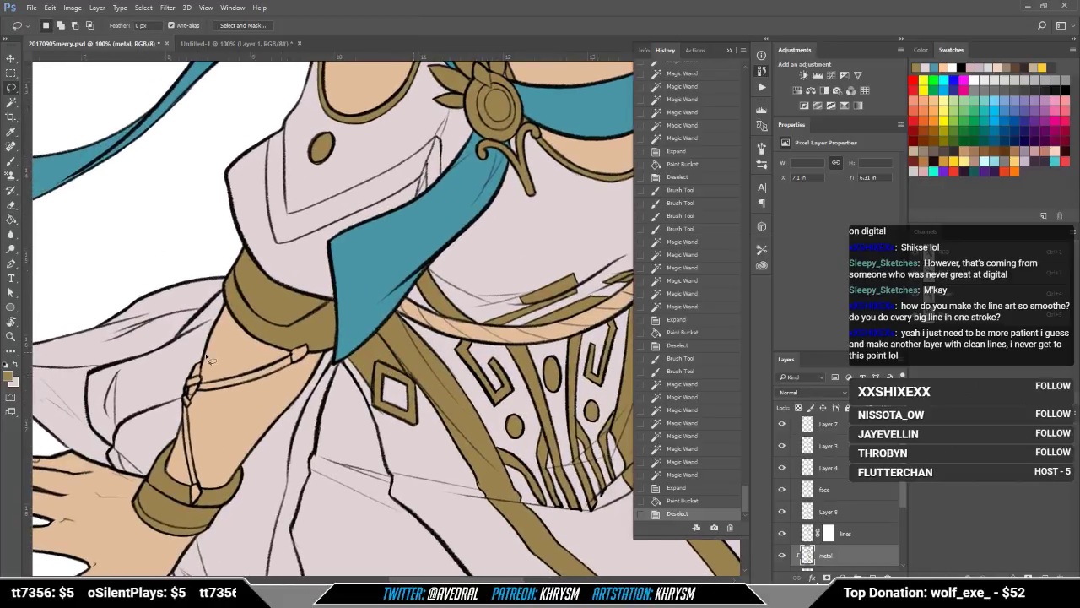
mouse_move(206, 366)
mouse_down()
mouse_move(175, 384)
mouse_move(187, 427)
mouse_move(186, 524)
mouse_move(204, 519)
mouse_move(210, 499)
mouse_move(199, 490)
mouse_move(301, 375)
mouse_up()
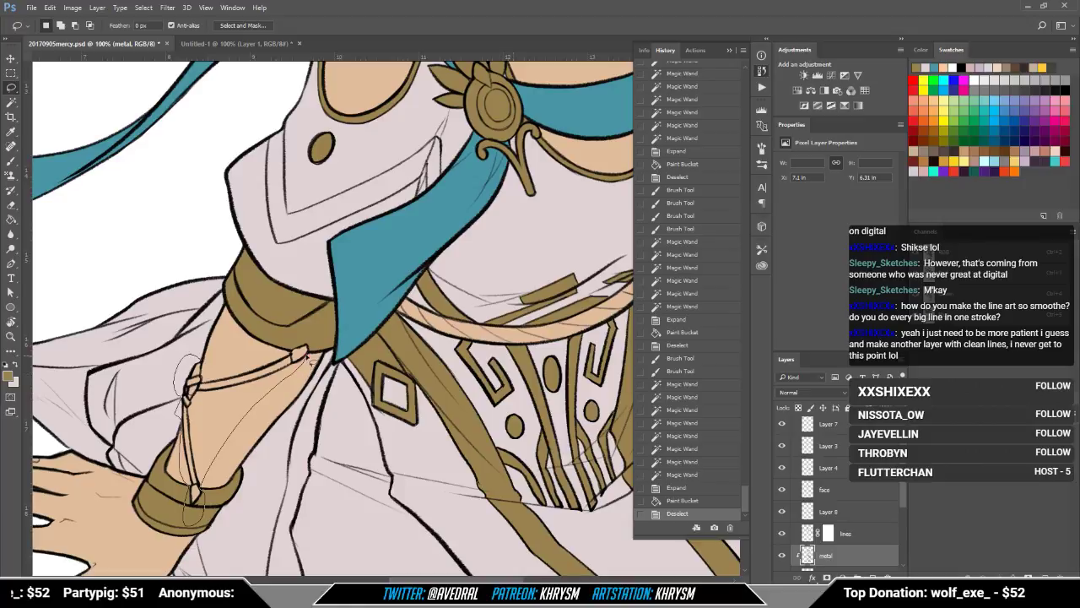
drag(314, 331, 297, 330)
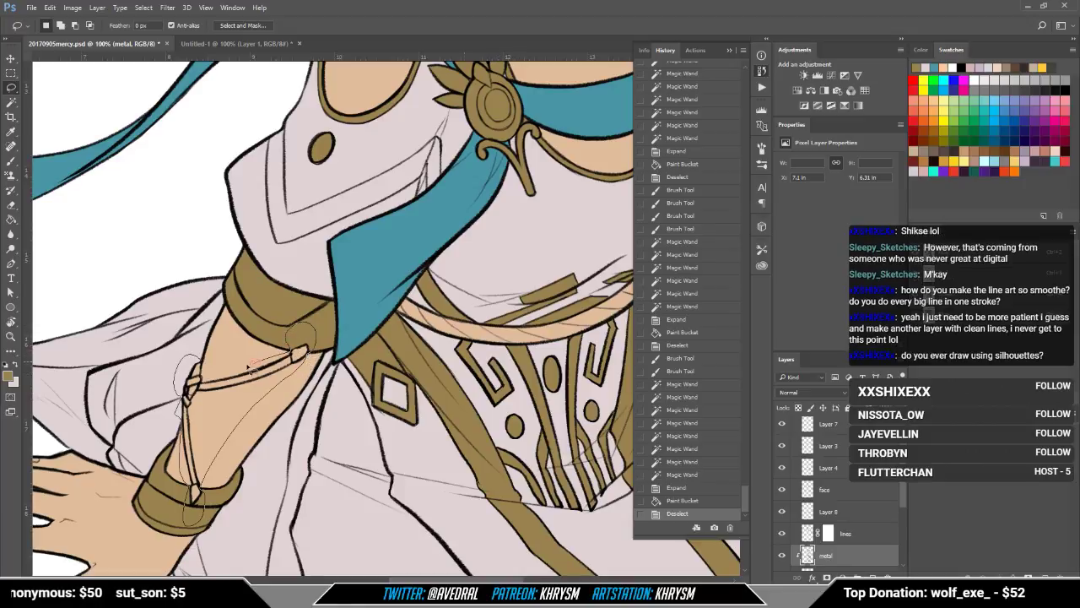
drag(228, 354, 226, 359)
Step: Subtract the skin and background areas around the forearm straps from the lasso selection with the Magic Wand
key(w)
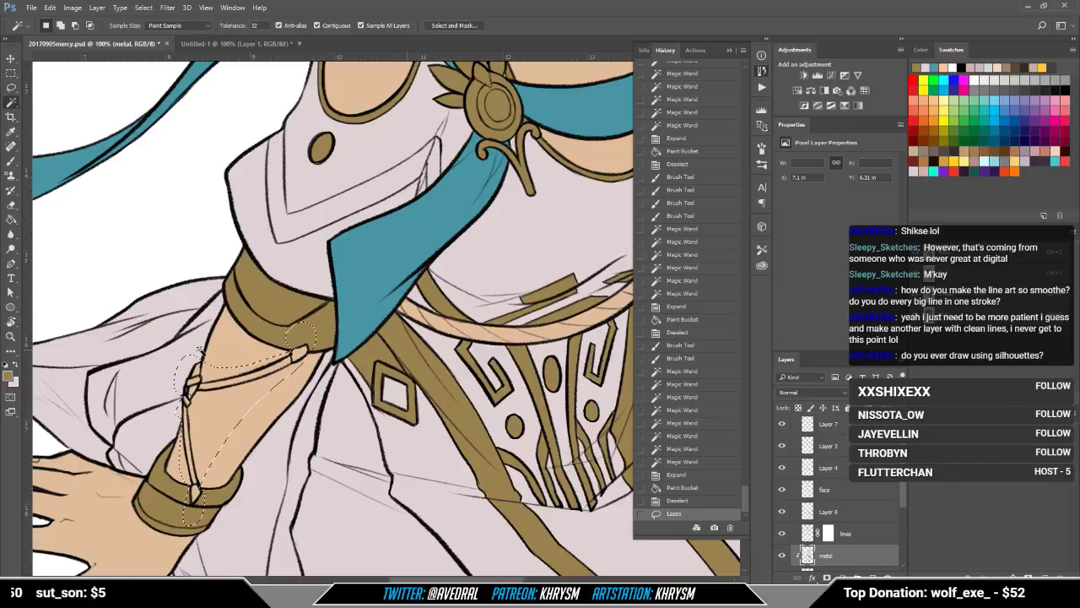
alt+click(187, 358)
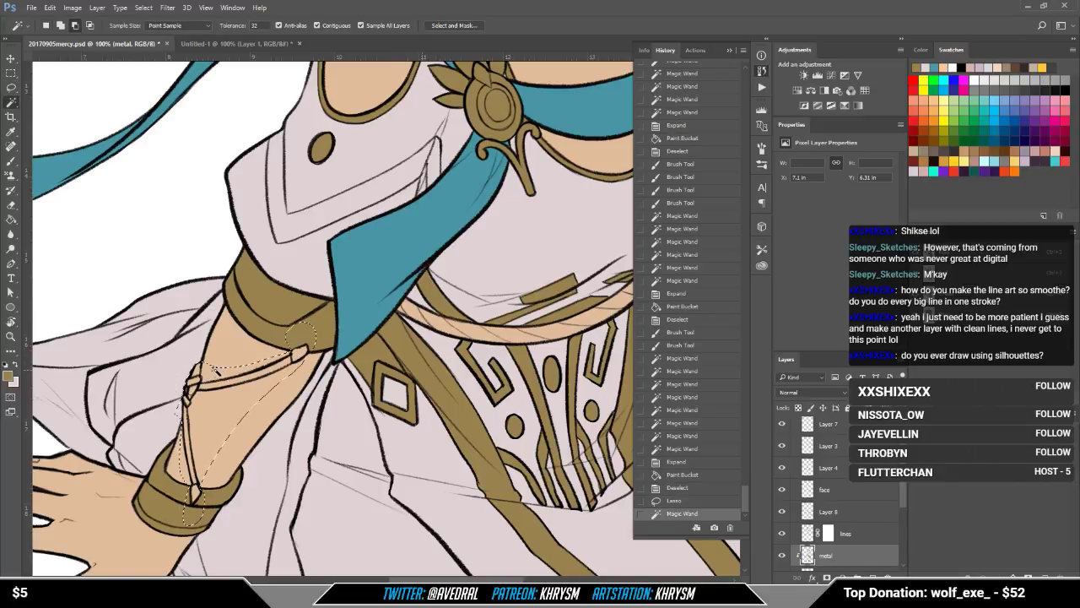
click(215, 370)
click(269, 386)
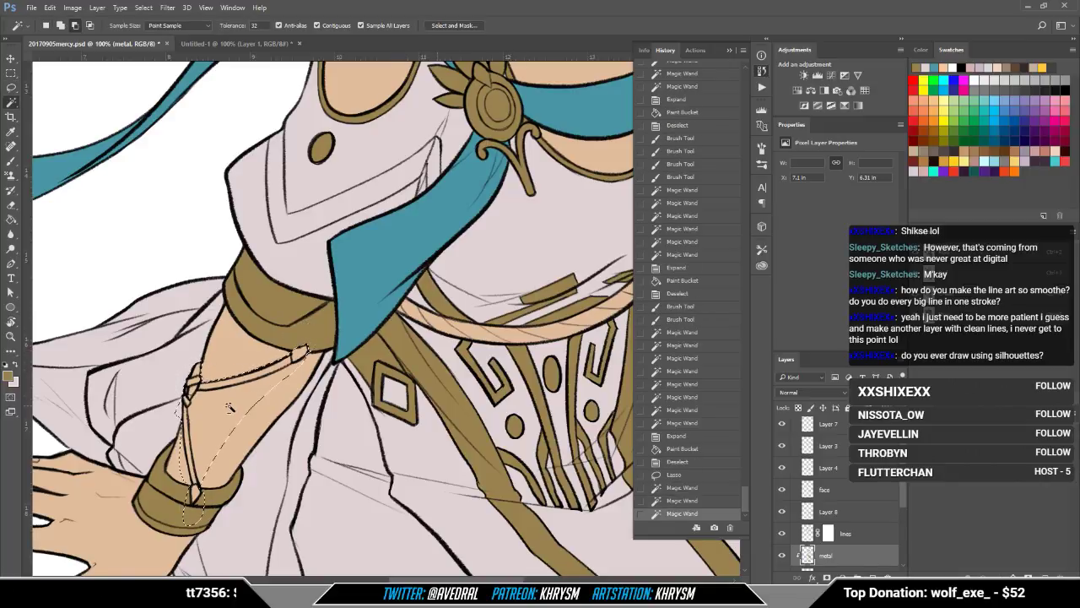
click(223, 413)
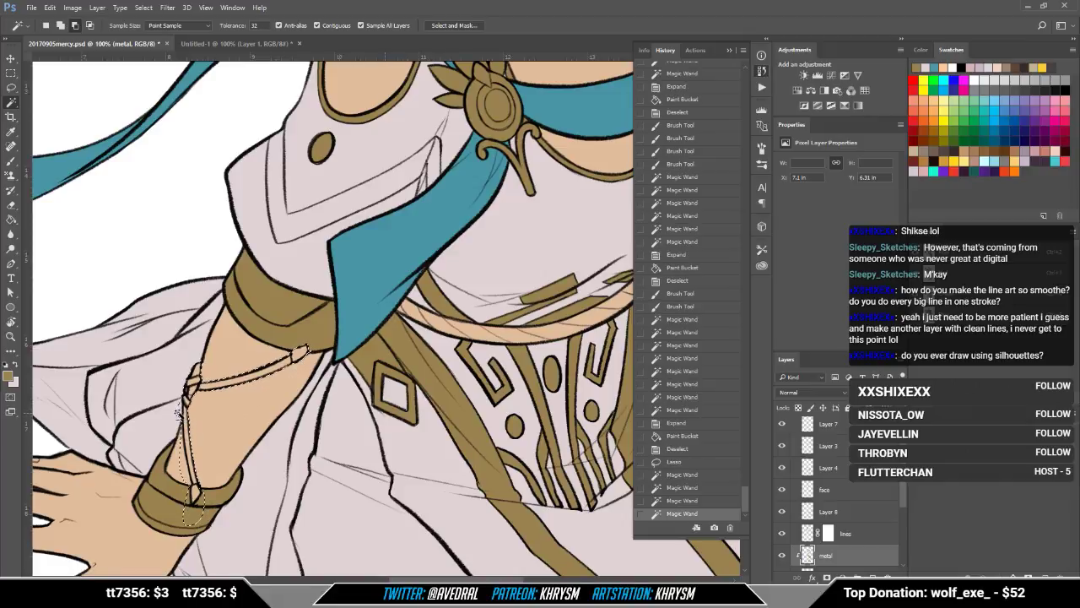
click(179, 434)
click(180, 469)
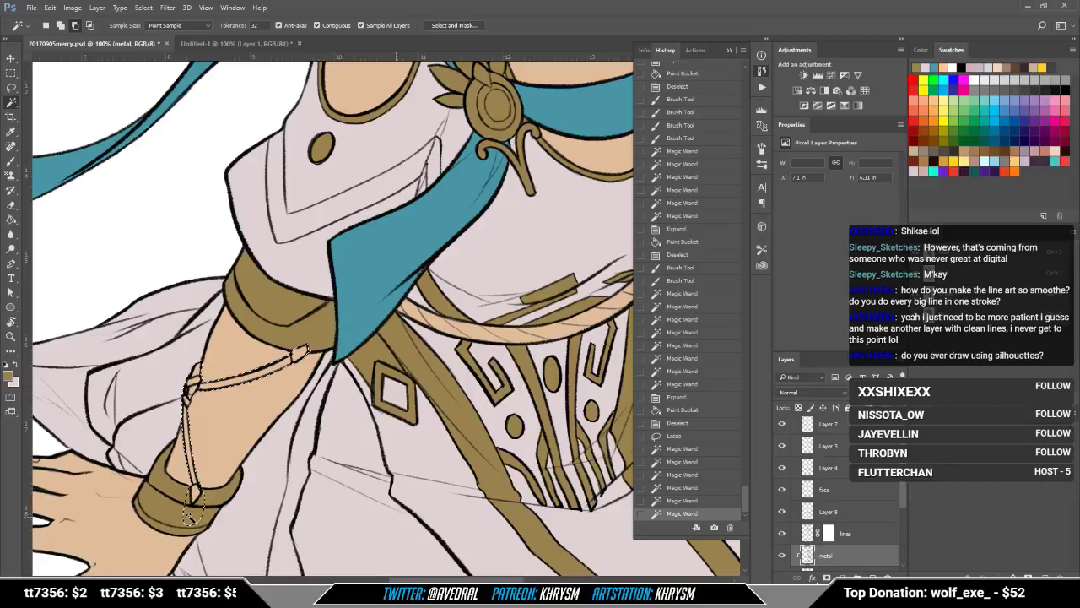
Step: Tighten the strap selection by expanding its inverse 2 pixels, fill it with bronze, deselect, and dab over the gap at the straps' upper end
key(ctrl+shift+i)
key(alt+s)
key(m)
key(e)
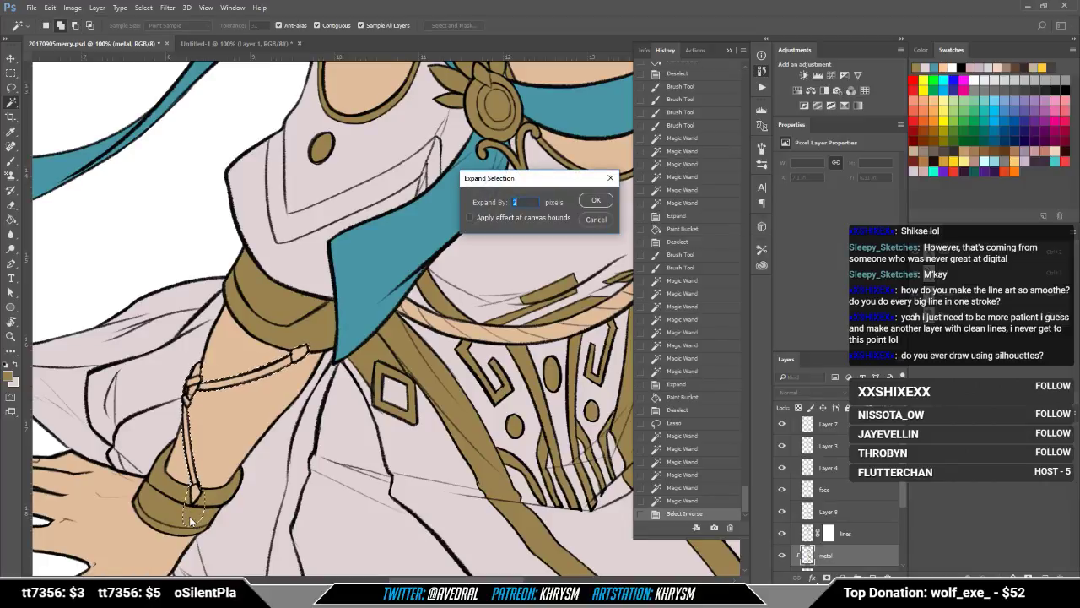
key(Return)
key(ctrl+shift+i)
key(g)
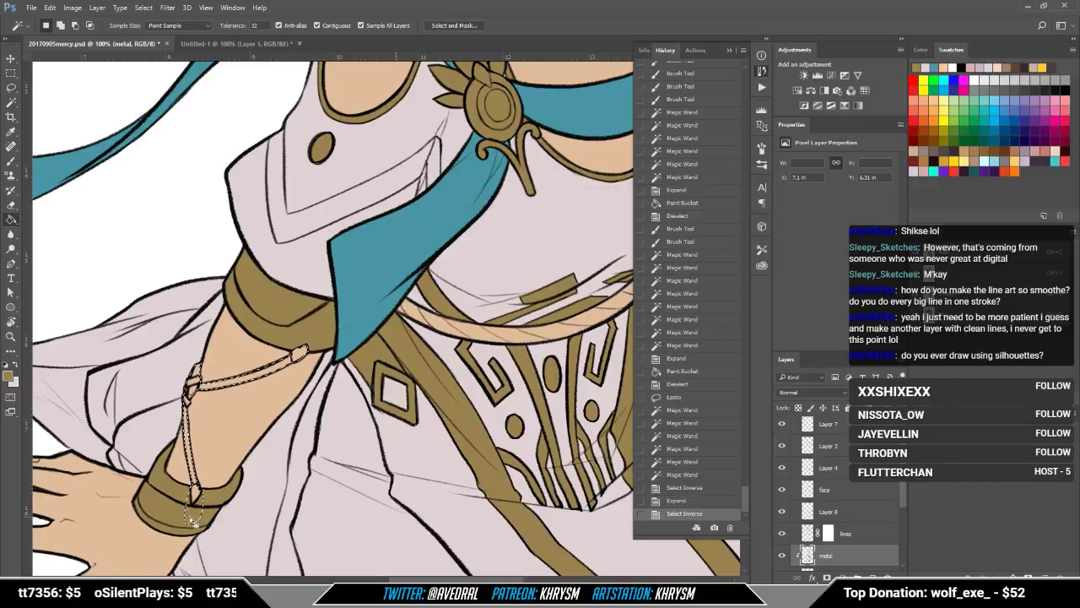
click(195, 513)
key(ctrl+d)
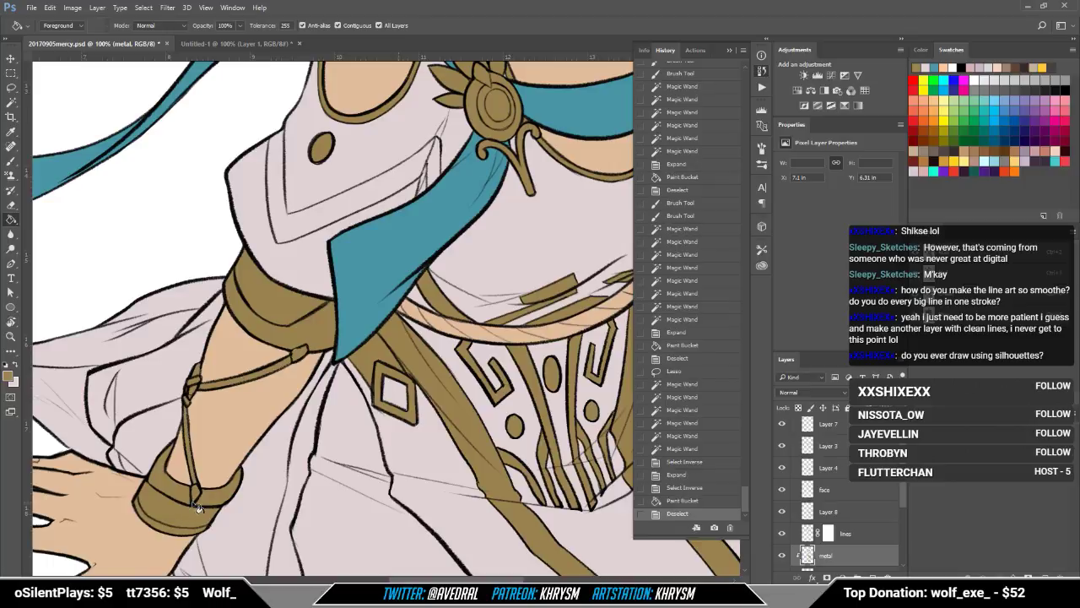
drag(427, 466, 373, 487)
key(b)
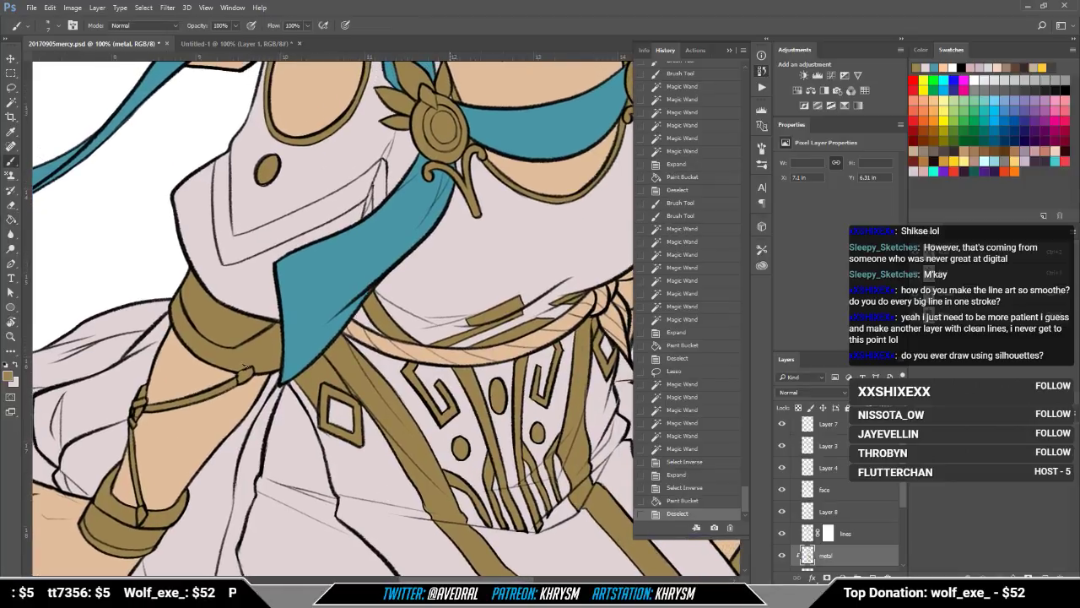
click(244, 372)
Step: Magic-wand select the angled trim band along the sleeve edge, including its folded segment beside the teal sash
drag(331, 429, 173, 325)
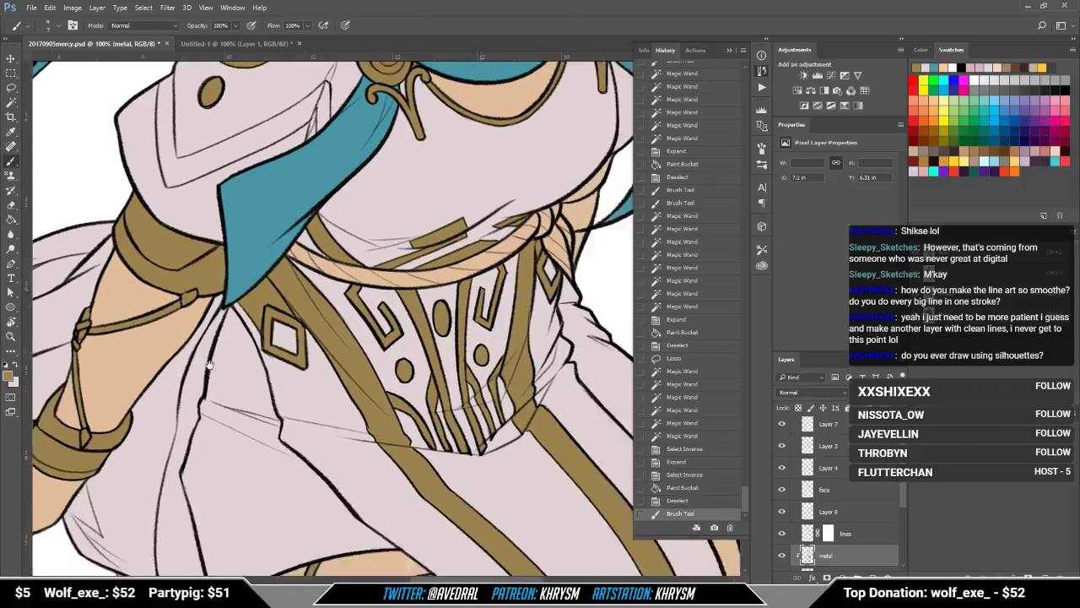
mouse_move(557, 396)
mouse_down()
mouse_move(456, 331)
mouse_move(496, 503)
mouse_up()
mouse_move(435, 405)
mouse_down()
mouse_move(478, 456)
mouse_move(521, 465)
mouse_move(549, 548)
mouse_up()
key(w)
click(256, 316)
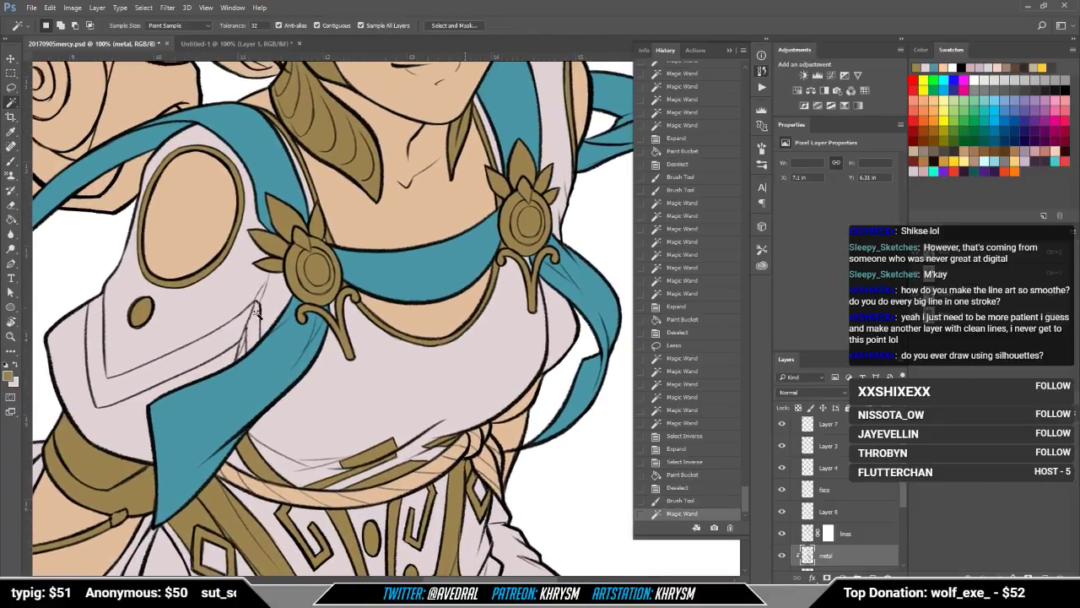
shift+click(251, 337)
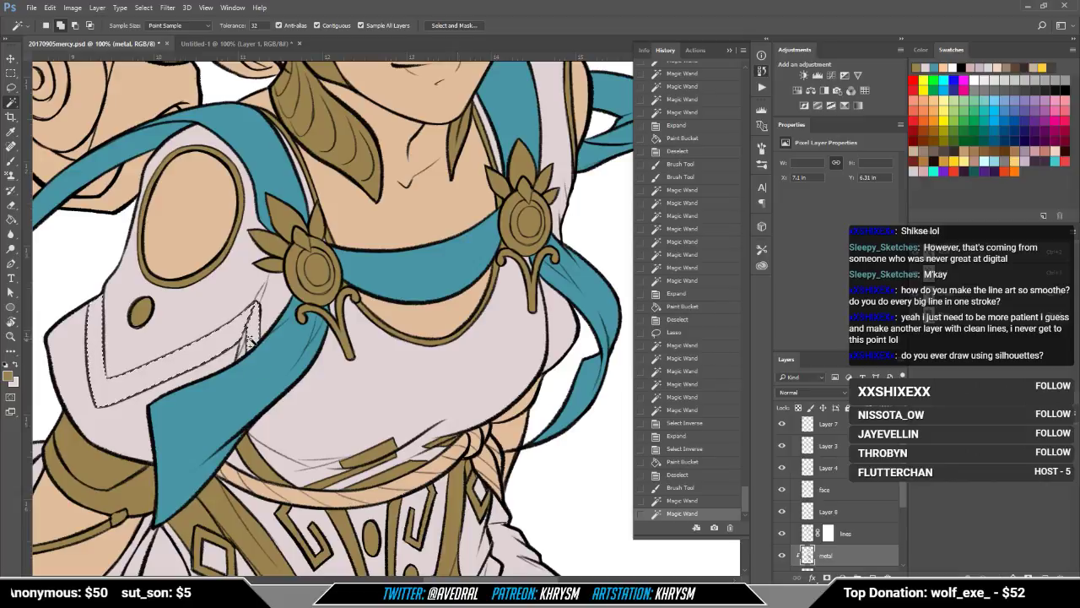
Step: Expand the sleeve trim selection, fill it with bronze, and deselect
key(alt+s)
key(m)
key(e)
key(Return)
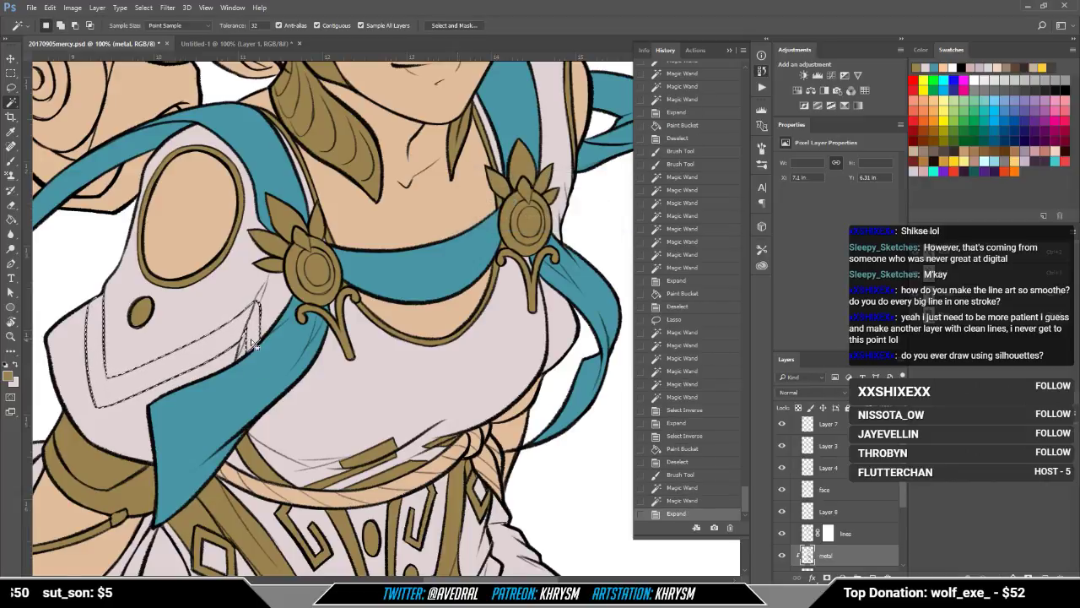
key(g)
click(251, 342)
key(ctrl+d)
Step: Select the small area beside the bust above the rope knot, expand it, fill it with bronze, deselect, and brush over its edge
drag(391, 362, 328, 376)
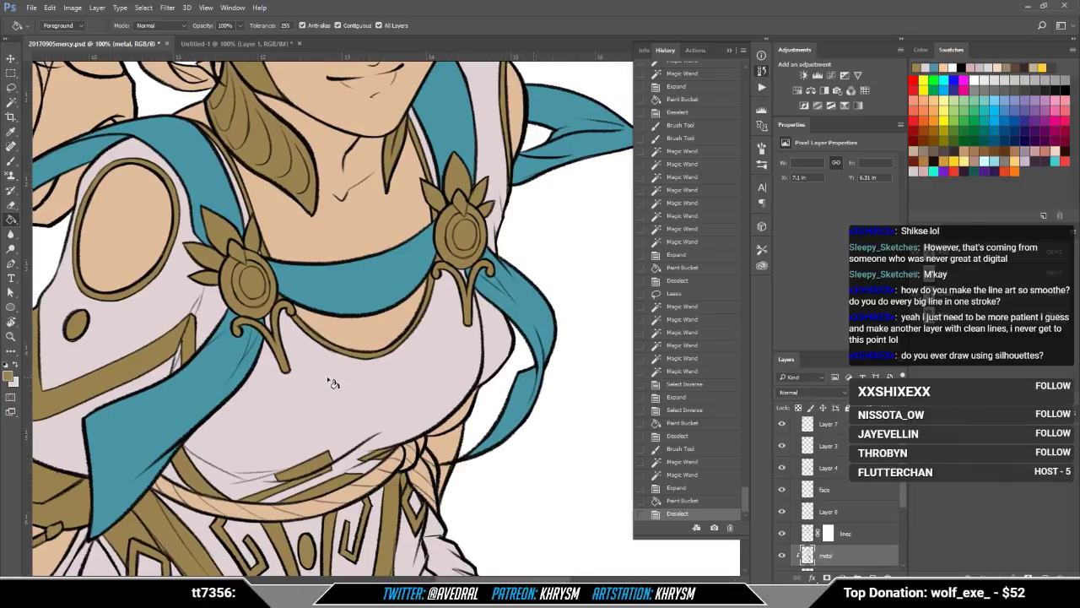
key(w)
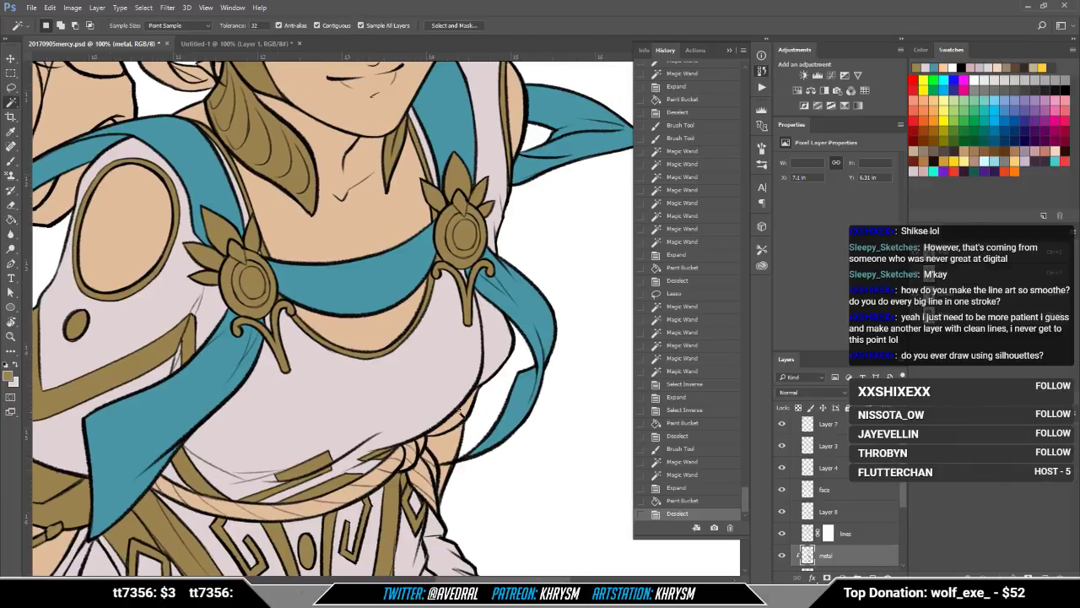
click(454, 419)
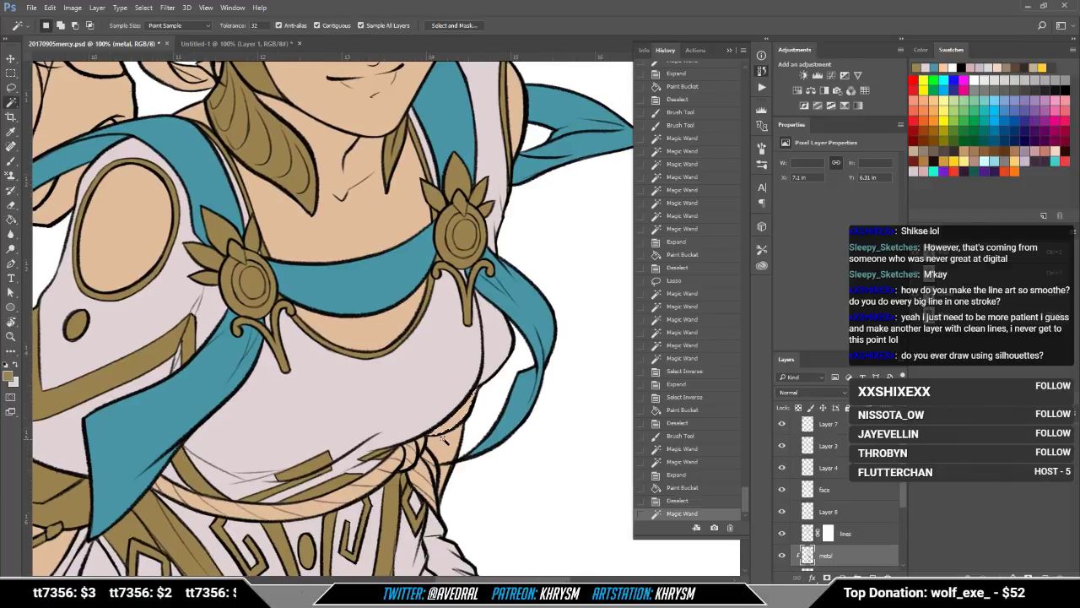
key(shift+F3)
key(Return)
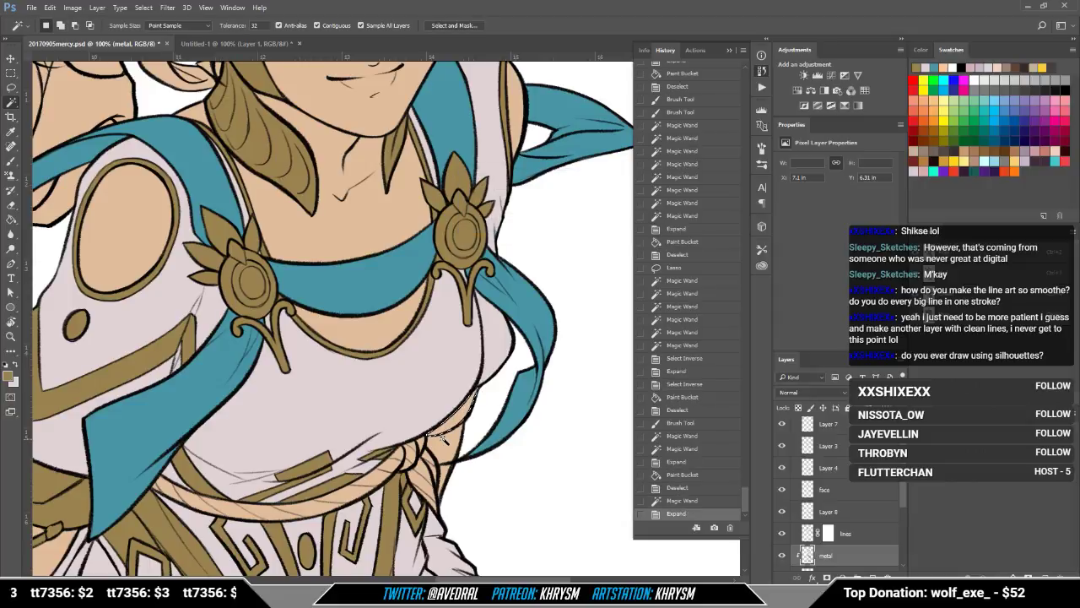
key(g)
click(456, 420)
key(ctrl+d)
drag(496, 336, 481, 372)
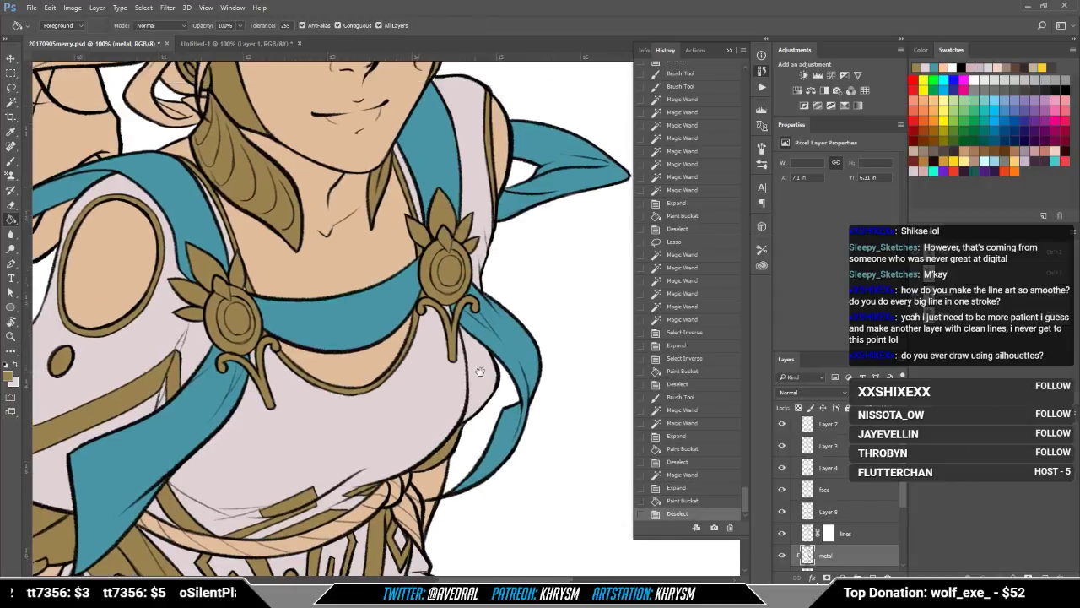
key(b)
drag(467, 422, 459, 426)
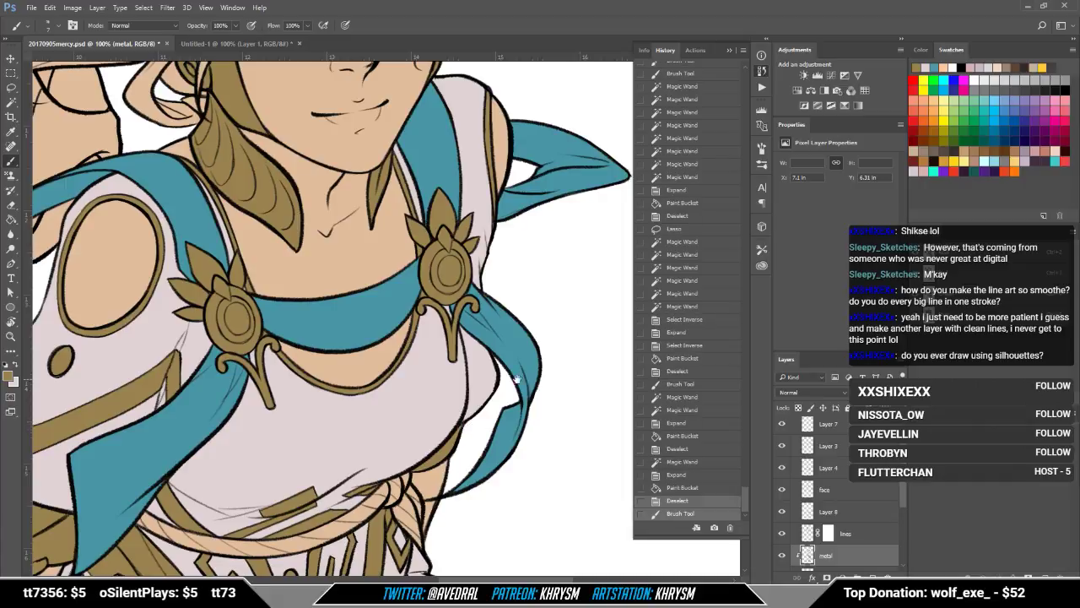
Step: Toggle the visibility of Layer 4 to check its line art, and make it the active layer
drag(519, 338, 510, 414)
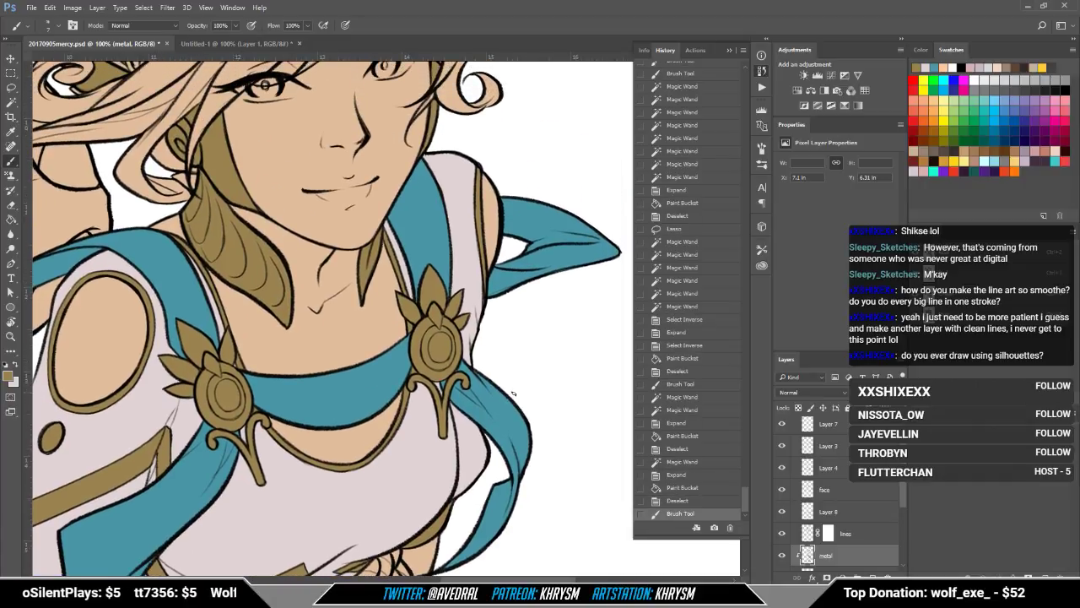
scroll(513, 393, down, 3)
scroll(512, 393, up, 4)
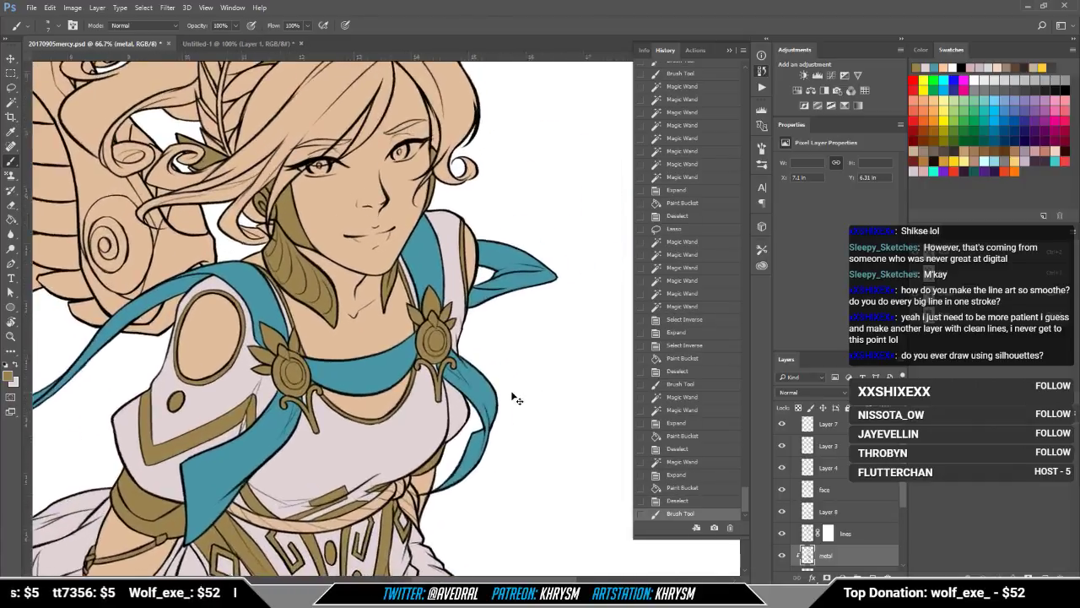
drag(540, 416, 445, 408)
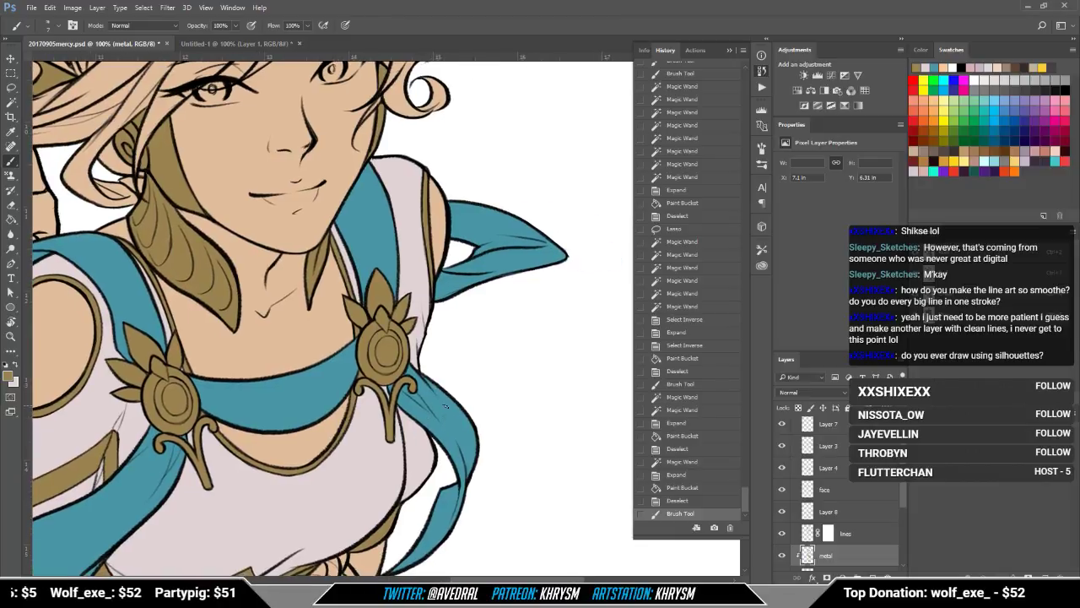
click(781, 468)
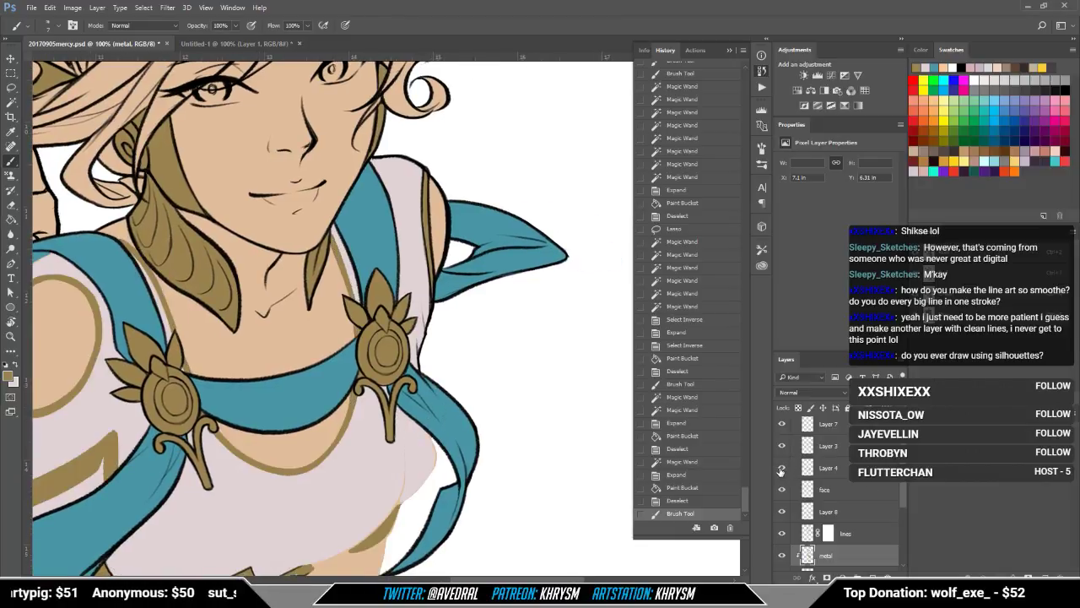
click(781, 469)
click(814, 467)
Step: Set the foreground color to black and brush a short dress line beside the far shoulder's brooch, undoing the first stroke and redrawing it
drag(504, 460, 439, 461)
key(x)
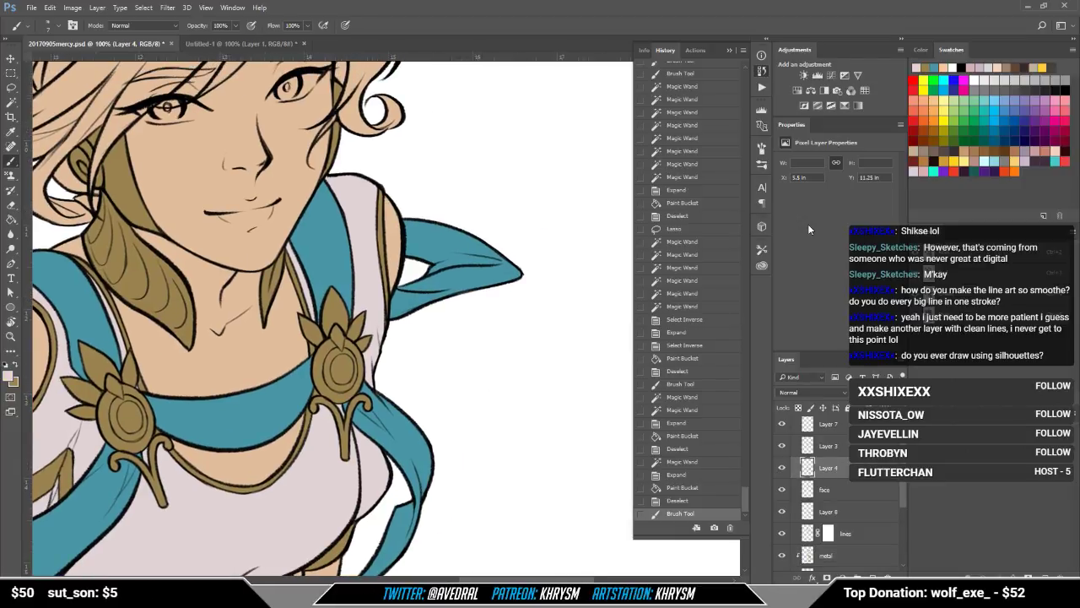
click(1067, 87)
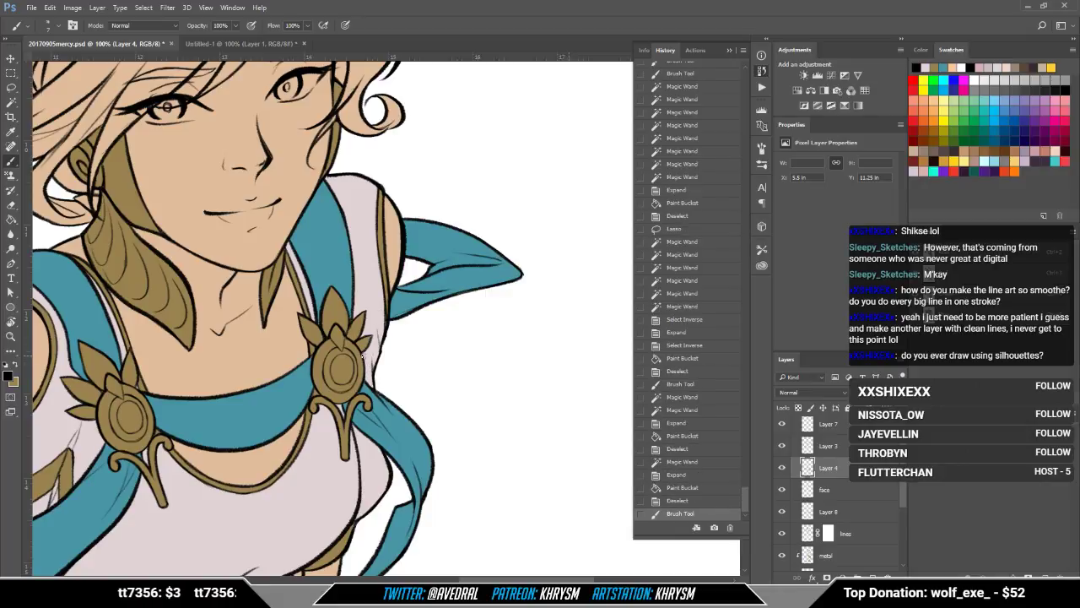
drag(364, 356, 374, 381)
key(ctrl+z)
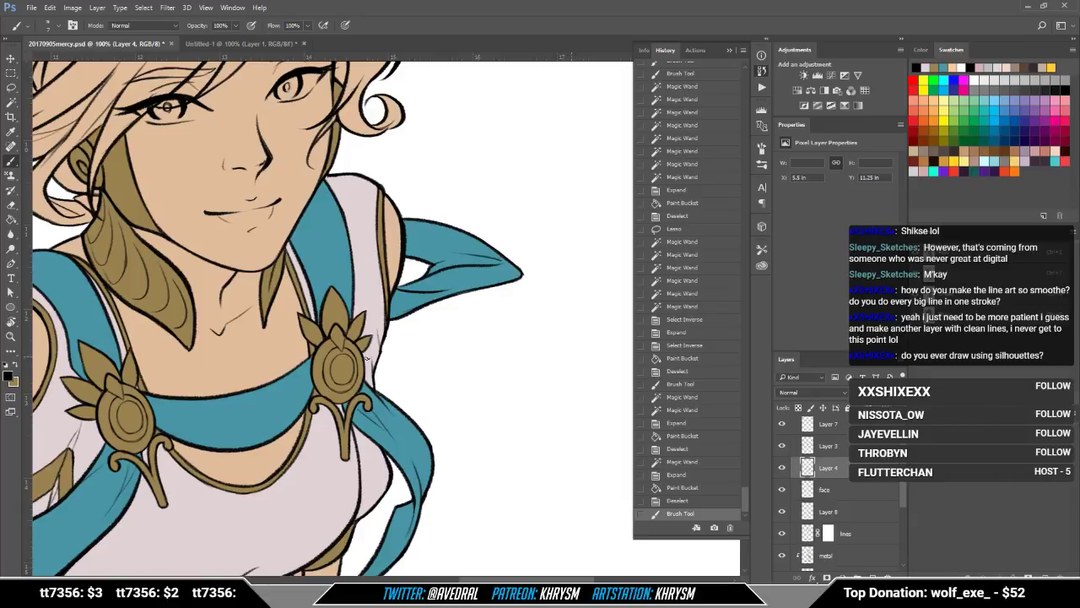
drag(374, 381, 378, 328)
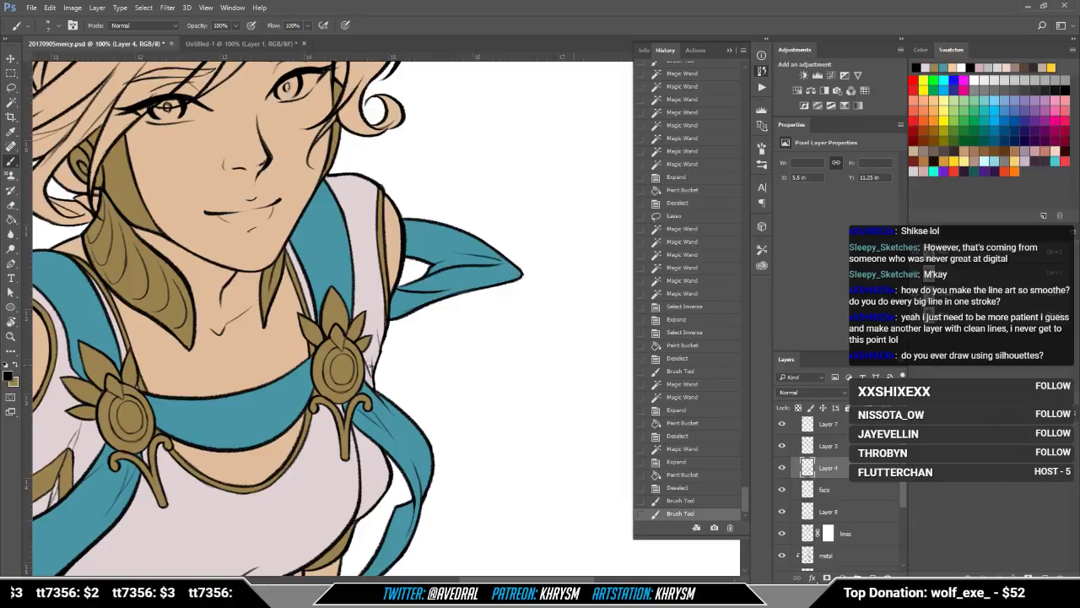
Step: Redraw the short black dress line beside the far shoulder's brooch on Layer 4, undoing strokes and adding short ones to close the outline
key(ctrl+z)
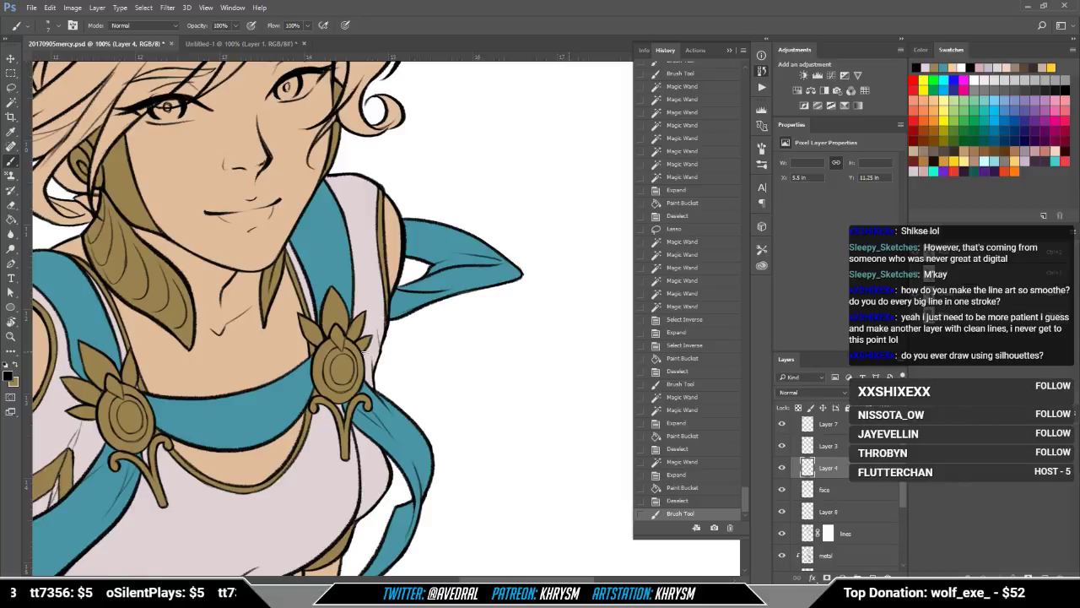
drag(365, 353, 372, 361)
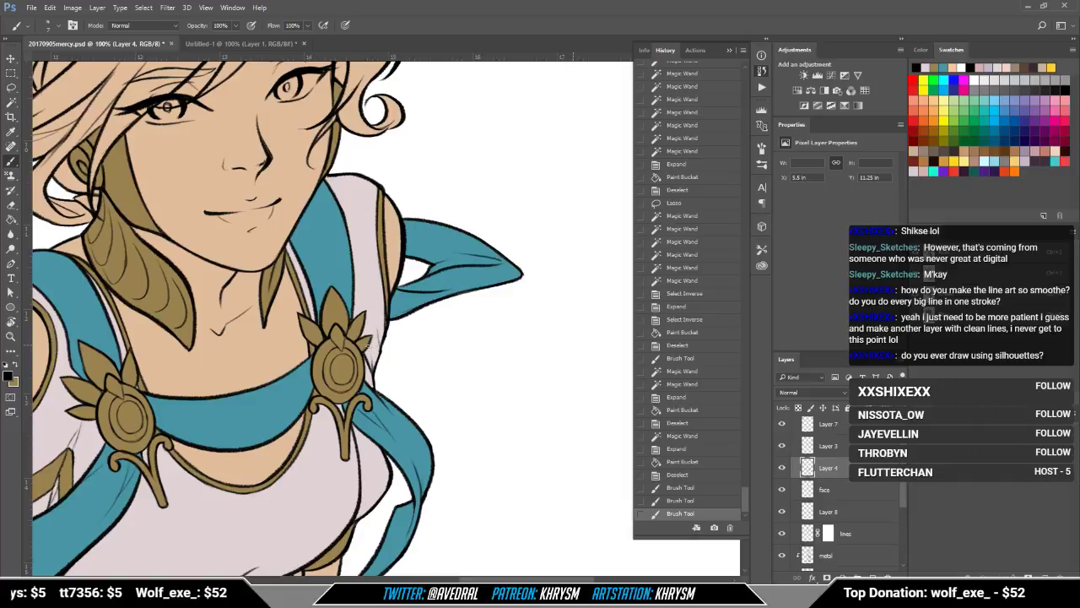
key(ctrl+z)
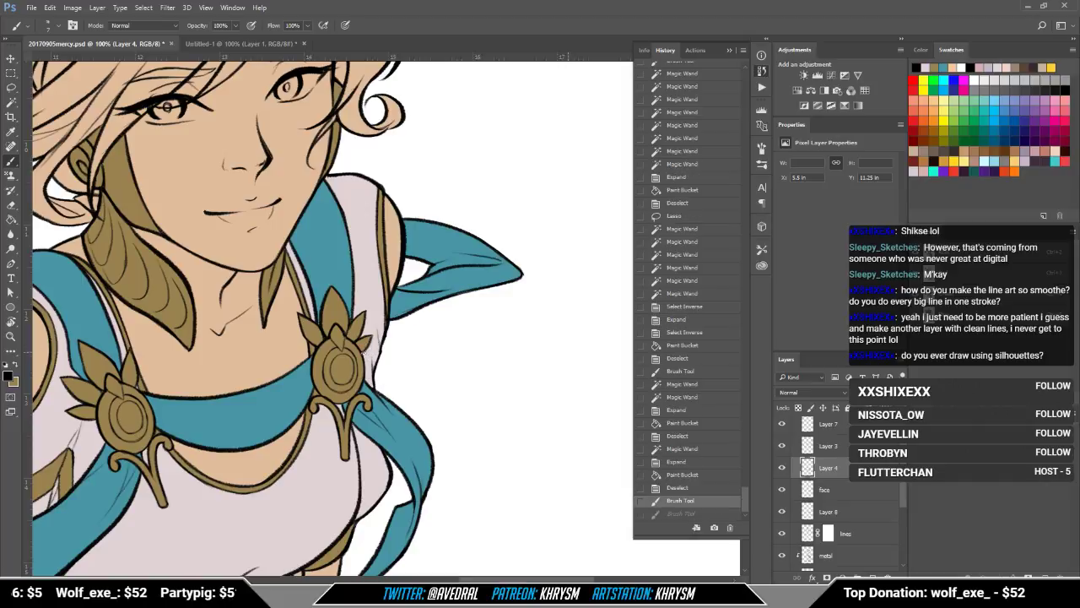
key(ctrl+shift+z)
drag(372, 384, 371, 368)
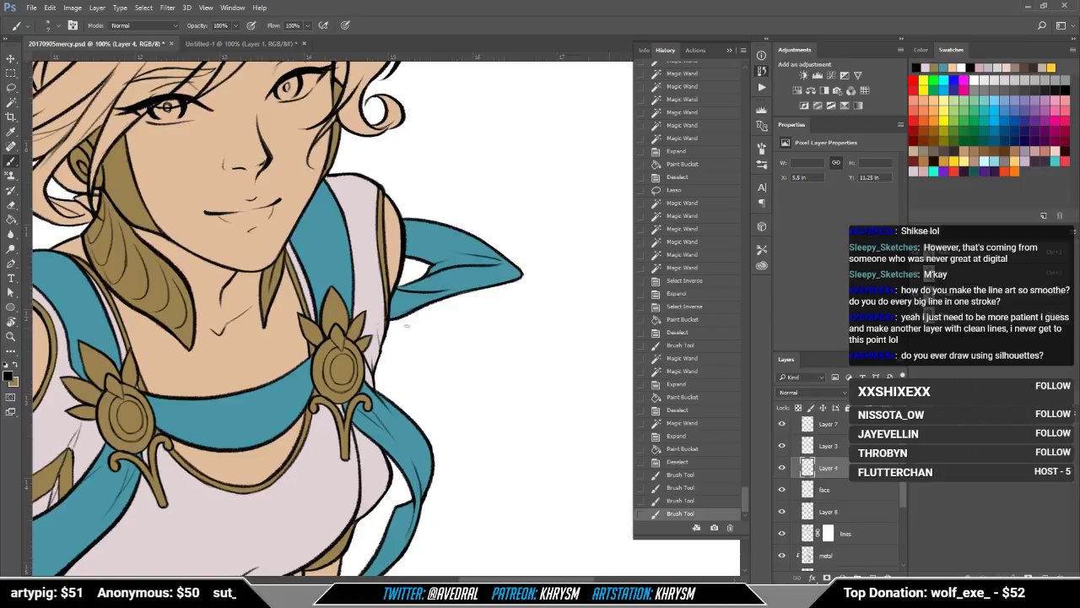
Step: On the metal layer, select the small gap beside the far brooch, expand it by 2 pixels, fill it with bronze, deselect, and brush over its edge
alt+click(370, 365)
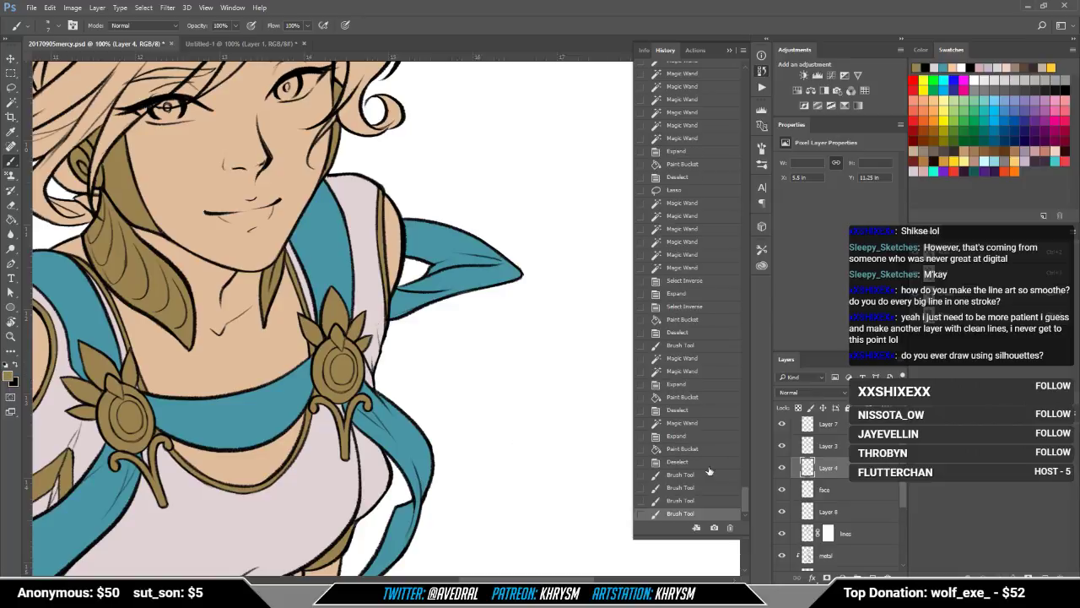
click(820, 554)
key(w)
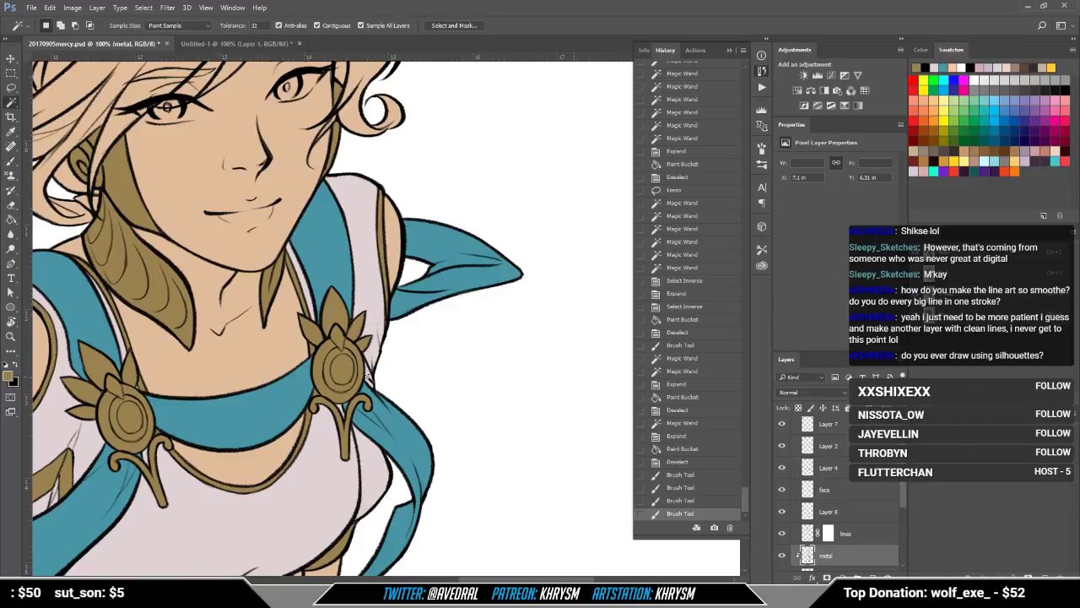
click(368, 381)
key(ctrl+shift+e)
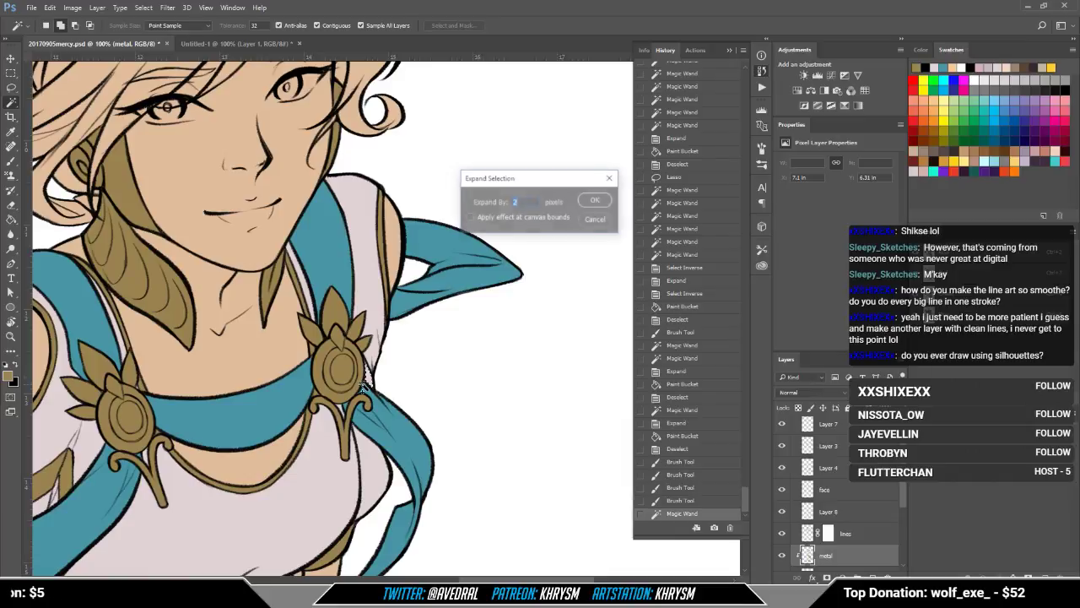
key(Return)
key(g)
click(365, 370)
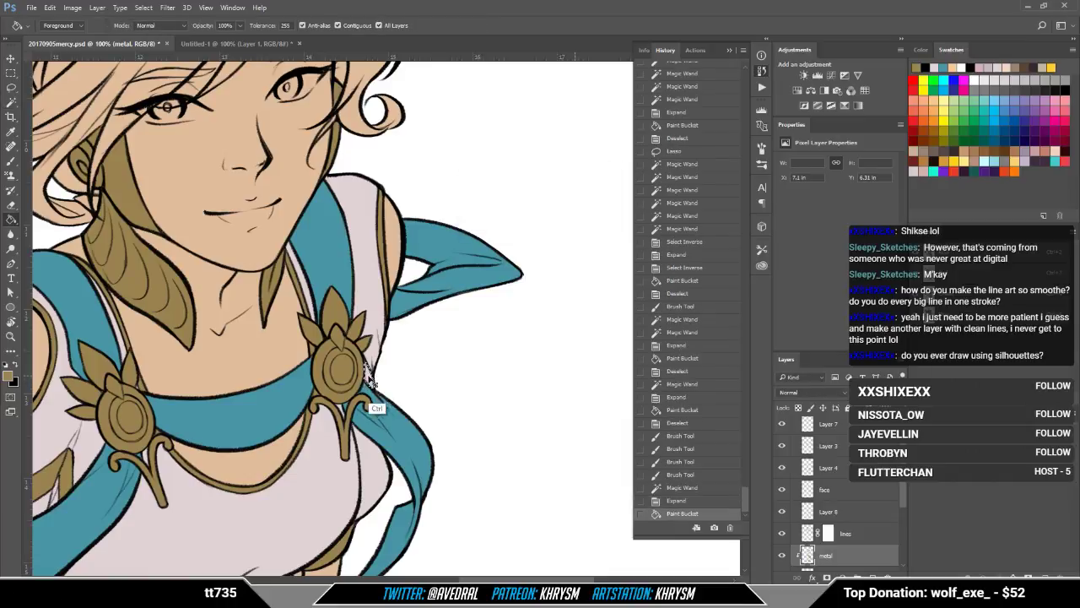
key(ctrl+d)
click(368, 367)
click(367, 365)
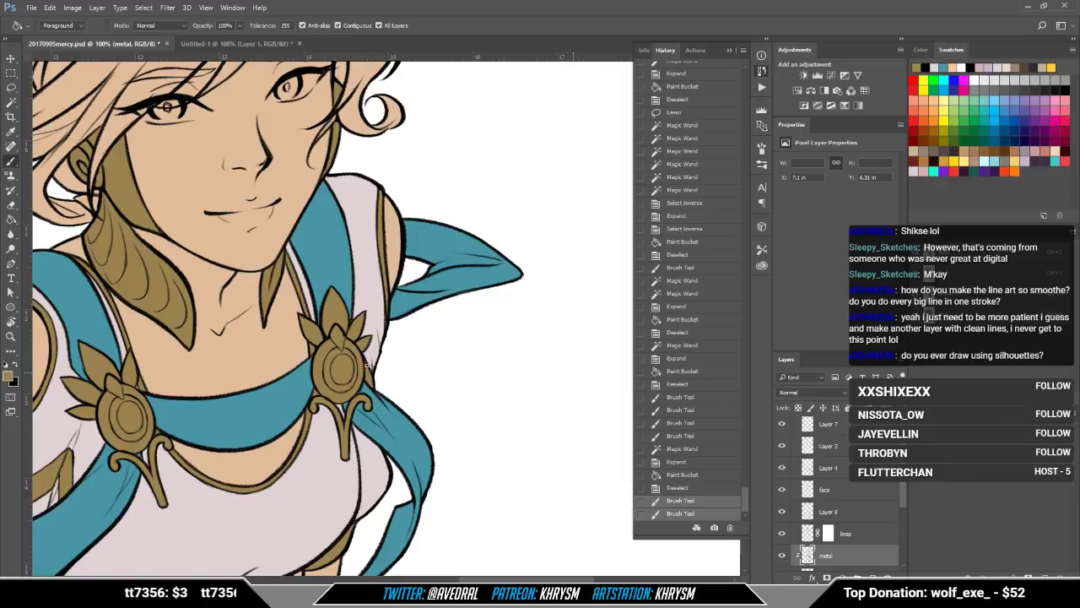
click(364, 362)
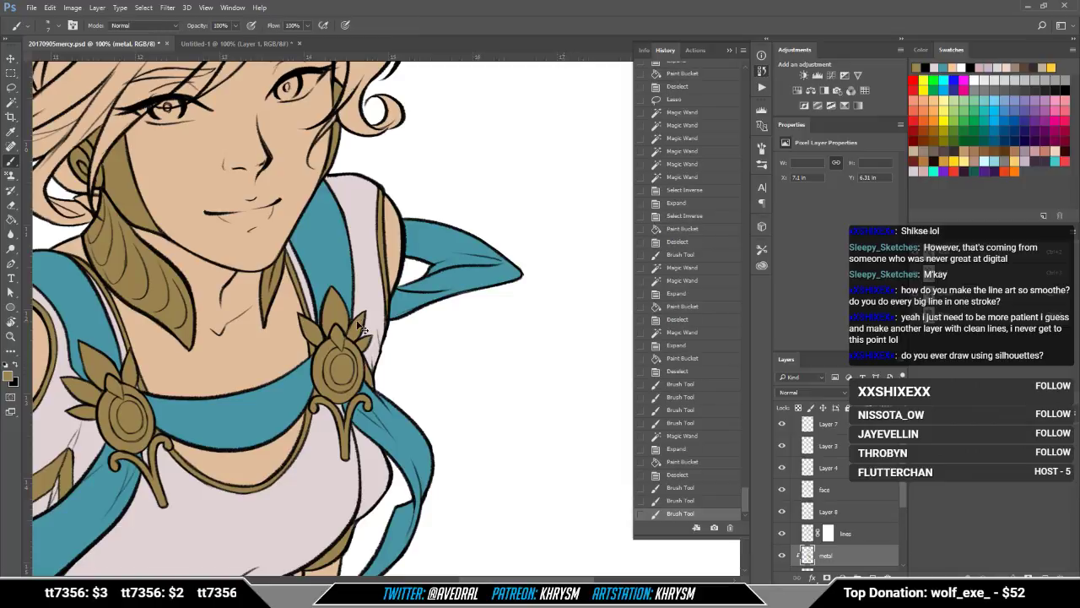
Step: Add a new layer named "wing metal" directly above the skin-colored fill layer, clipped to it
scroll(361, 327, down, 3)
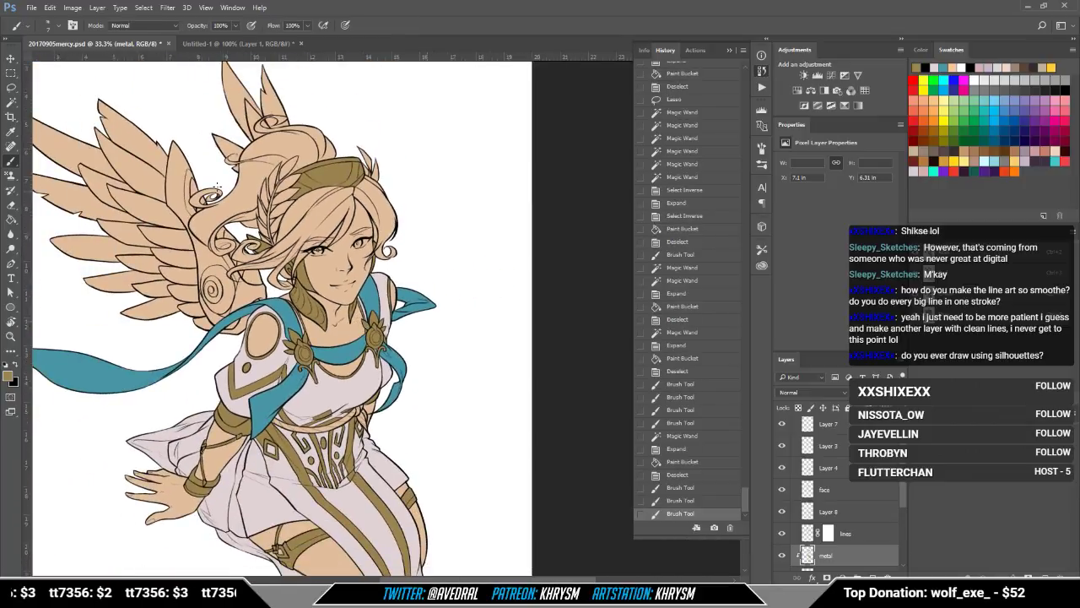
drag(221, 252, 303, 221)
drag(455, 483, 421, 264)
drag(361, 72, 388, 348)
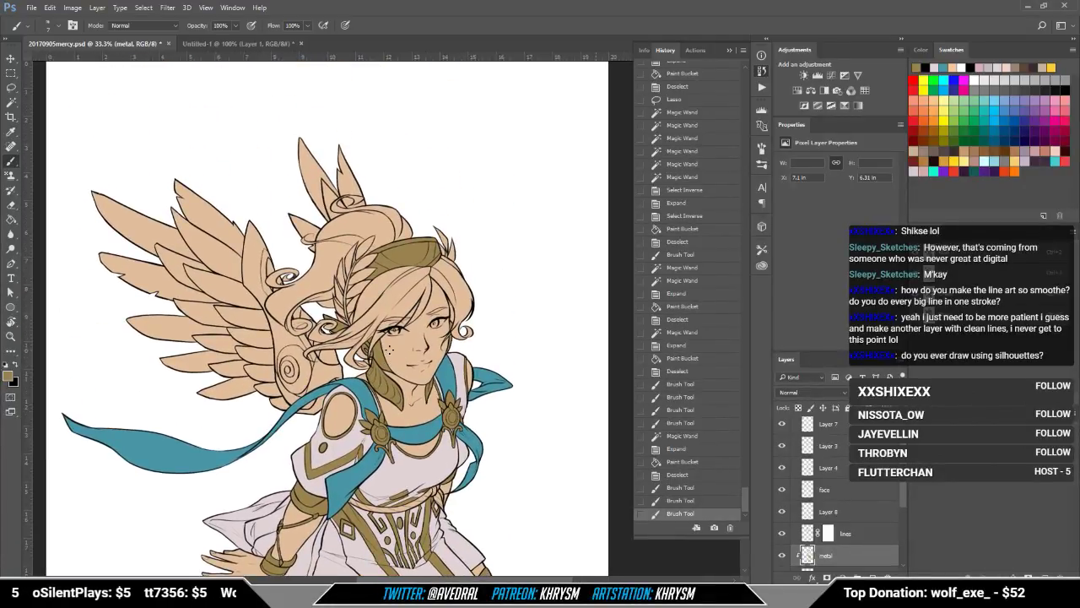
scroll(829, 504, down, 3)
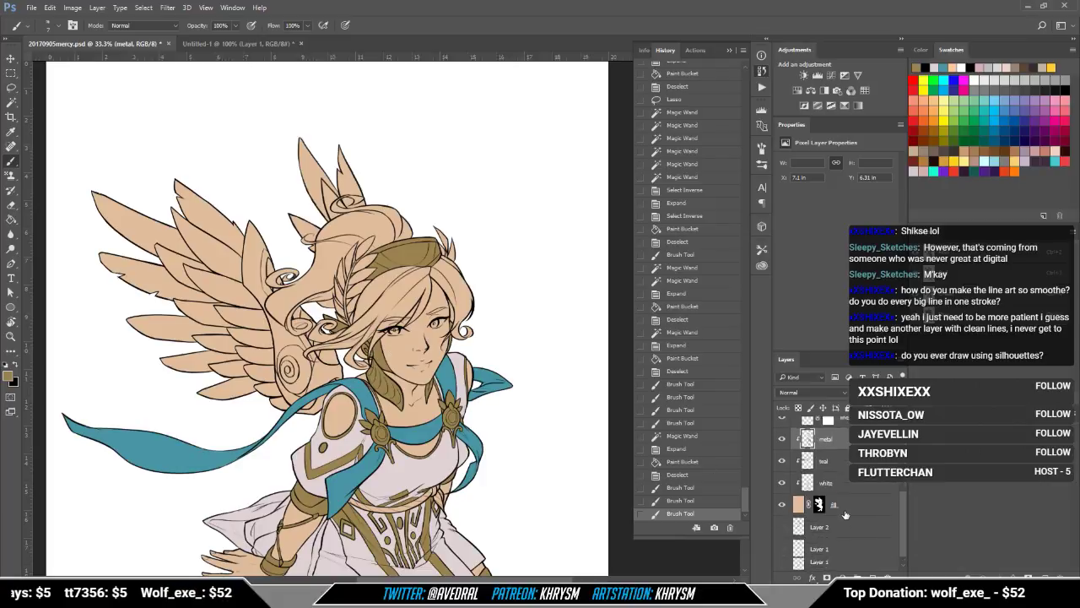
click(845, 515)
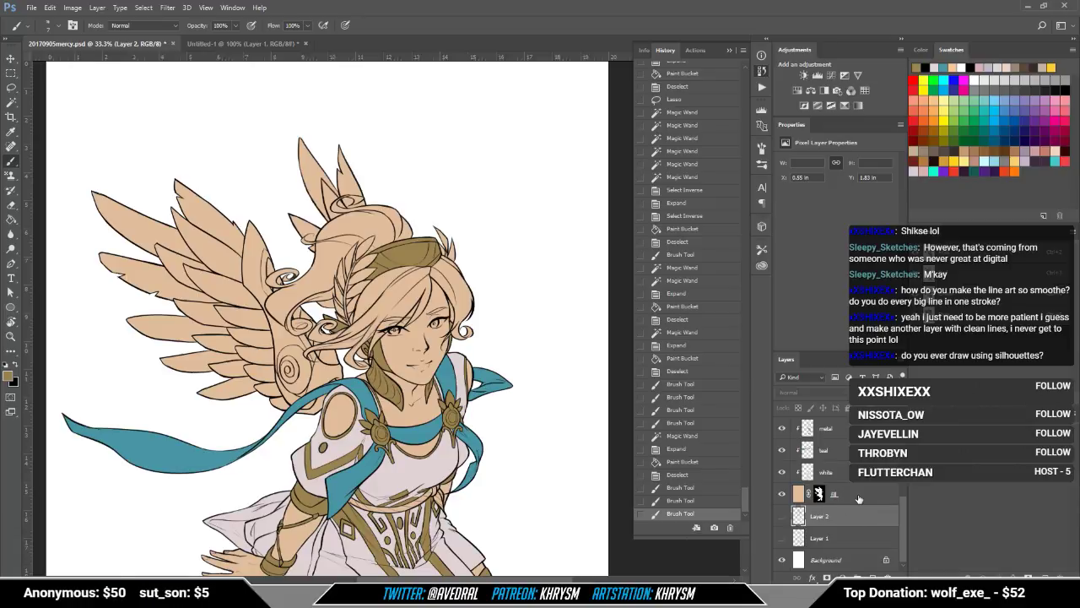
click(859, 498)
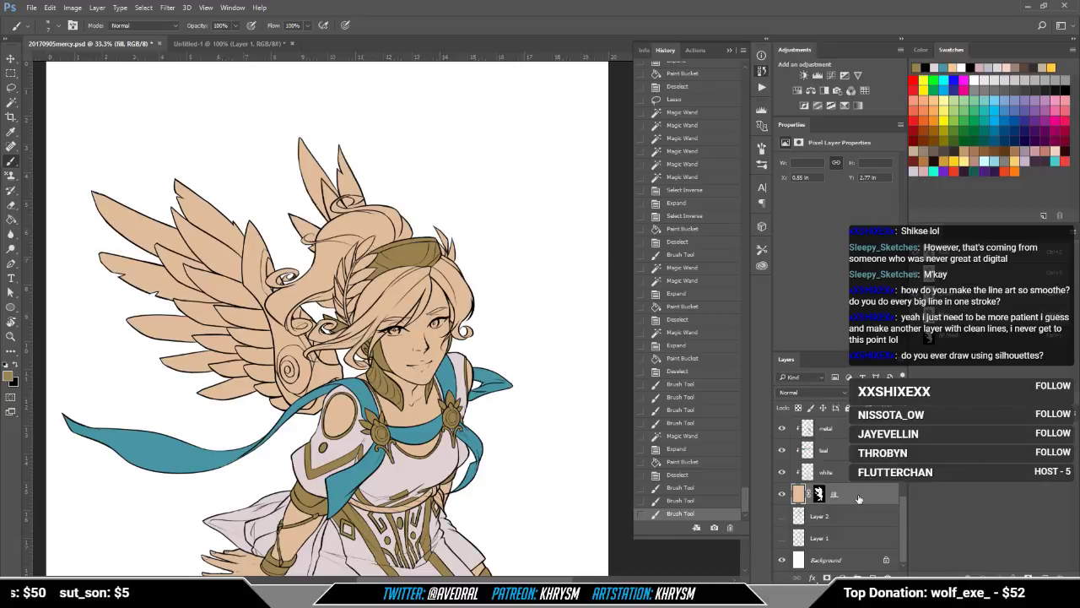
key(ctrl+shift+n)
text(wings)
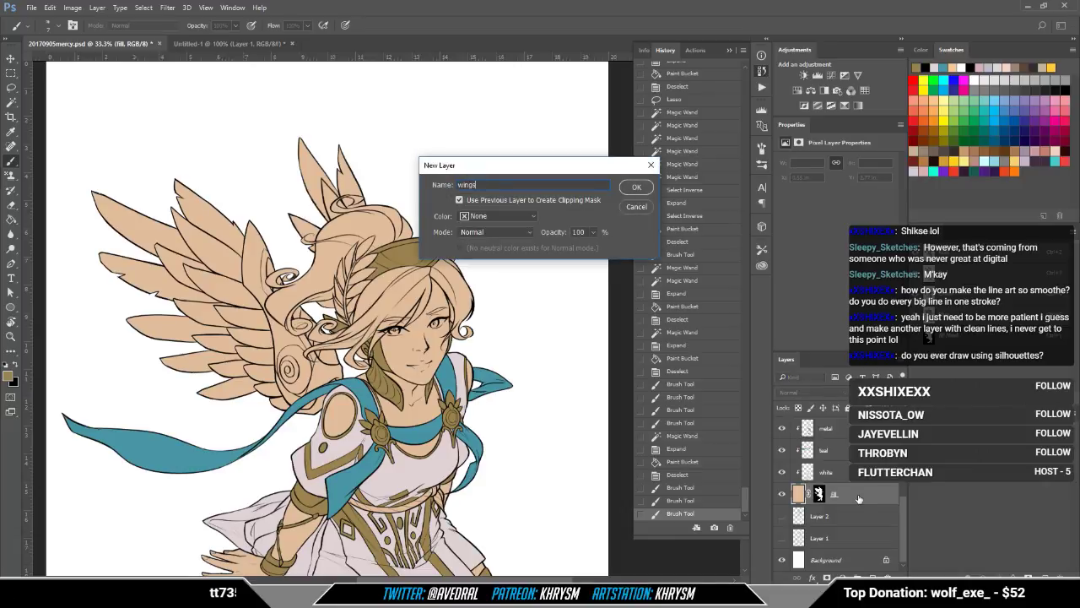
key(BackSpace)
key(Return)
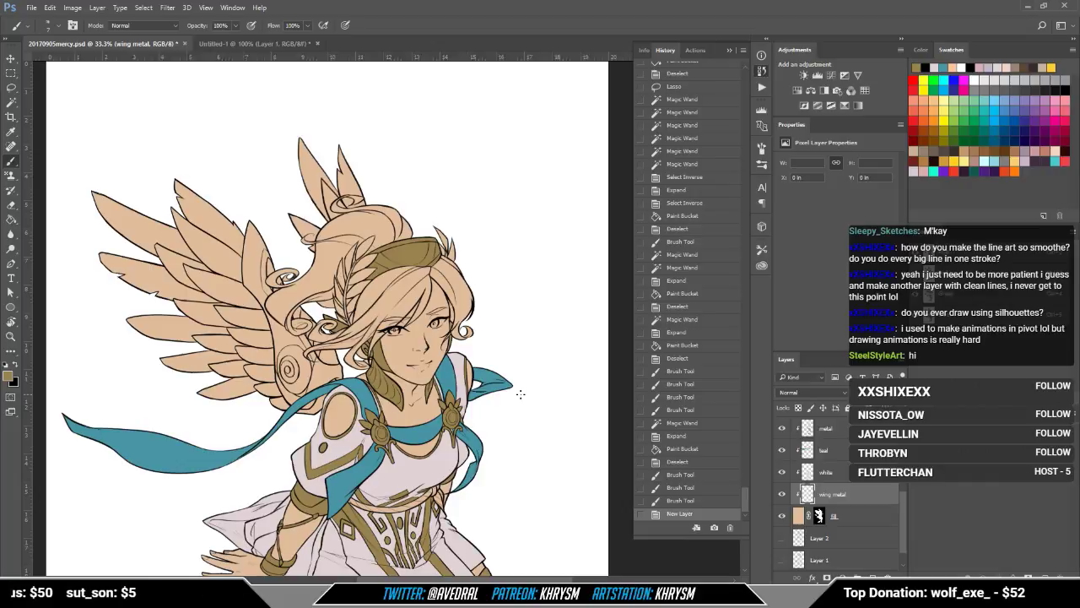
Step: Draw a freehand Lasso selection around the near wing's metal frame, from its upper tip down to the scarf
drag(460, 179, 467, 181)
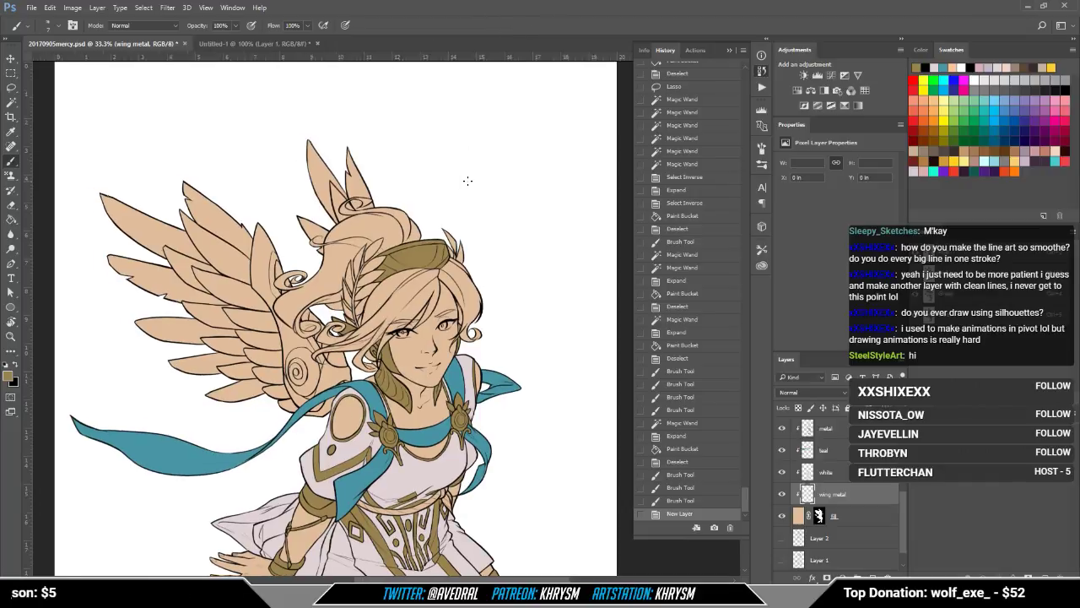
key(ctrl+plus)
key(ctrl+plus)
drag(135, 246, 179, 258)
drag(271, 310, 282, 312)
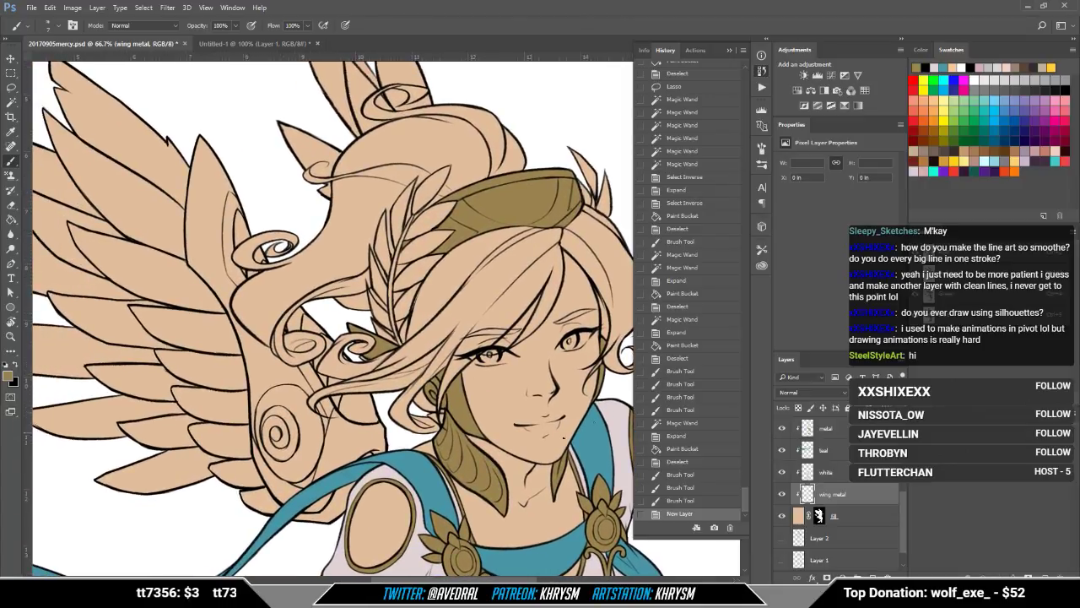
drag(302, 400, 289, 390)
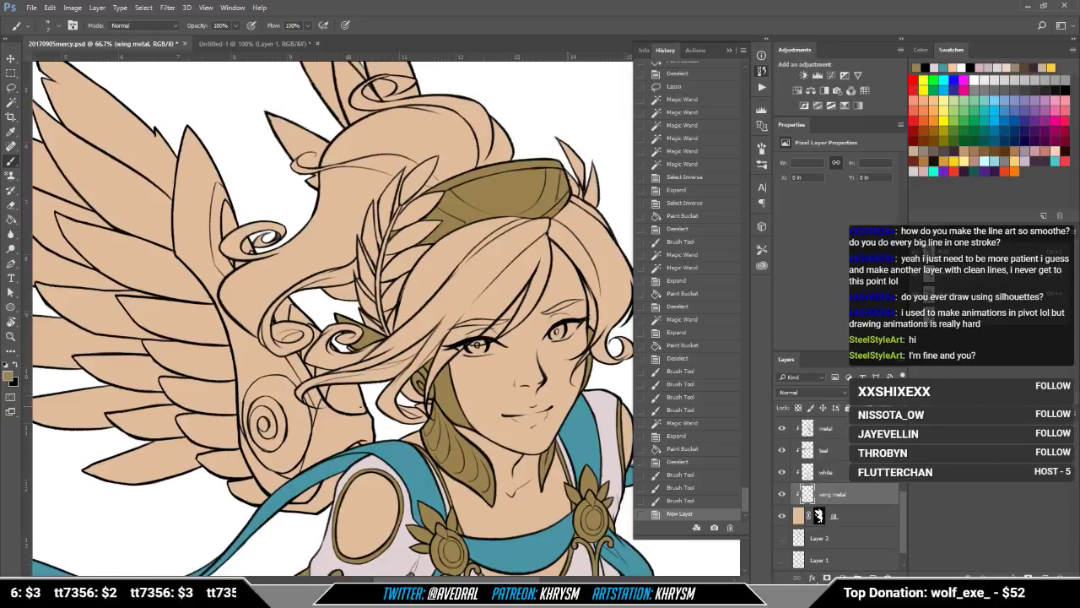
click(13, 89)
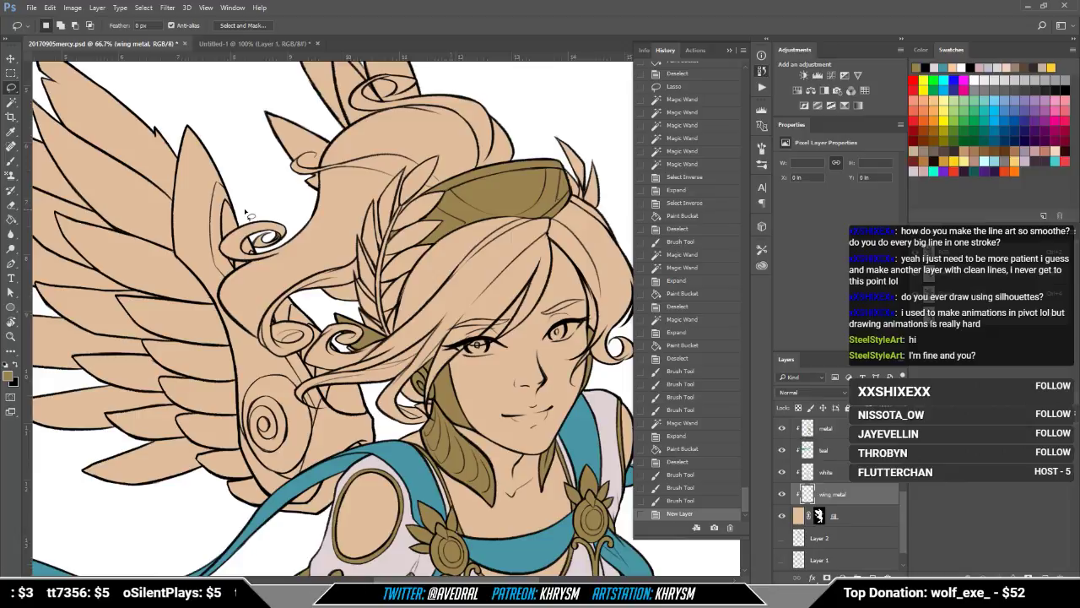
mouse_move(245, 211)
mouse_down()
mouse_move(226, 242)
mouse_move(238, 221)
mouse_up()
key(ctrl+z)
drag(258, 175, 268, 174)
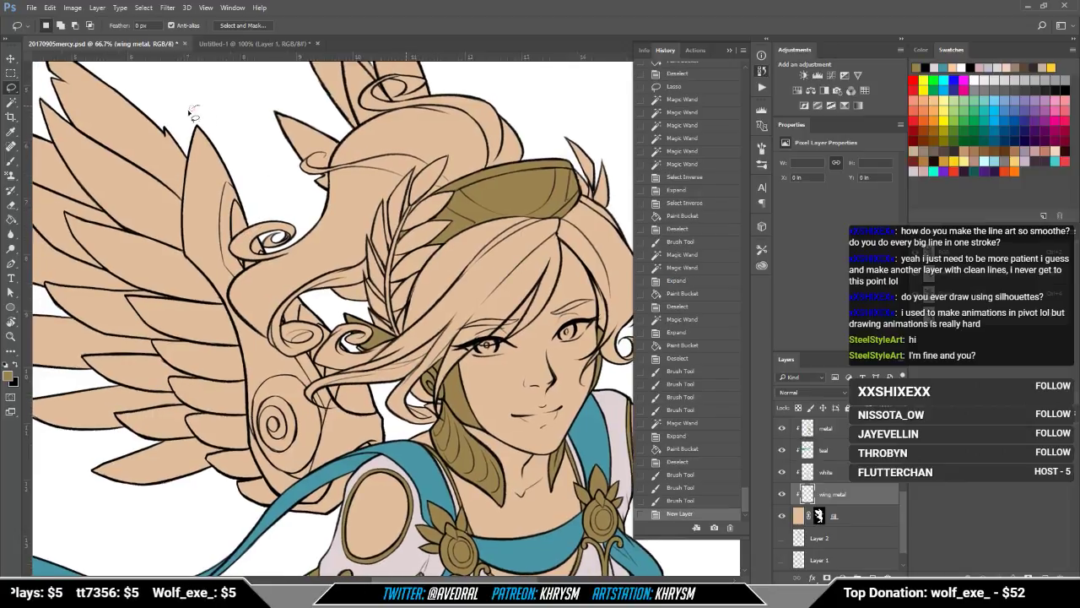
mouse_move(194, 112)
mouse_down()
mouse_move(189, 160)
mouse_move(174, 222)
mouse_move(194, 289)
mouse_move(225, 309)
mouse_move(227, 340)
mouse_move(241, 348)
mouse_move(241, 446)
mouse_move(268, 490)
mouse_move(312, 515)
mouse_move(329, 510)
mouse_move(348, 464)
mouse_move(392, 437)
mouse_move(392, 425)
mouse_move(261, 192)
mouse_up()
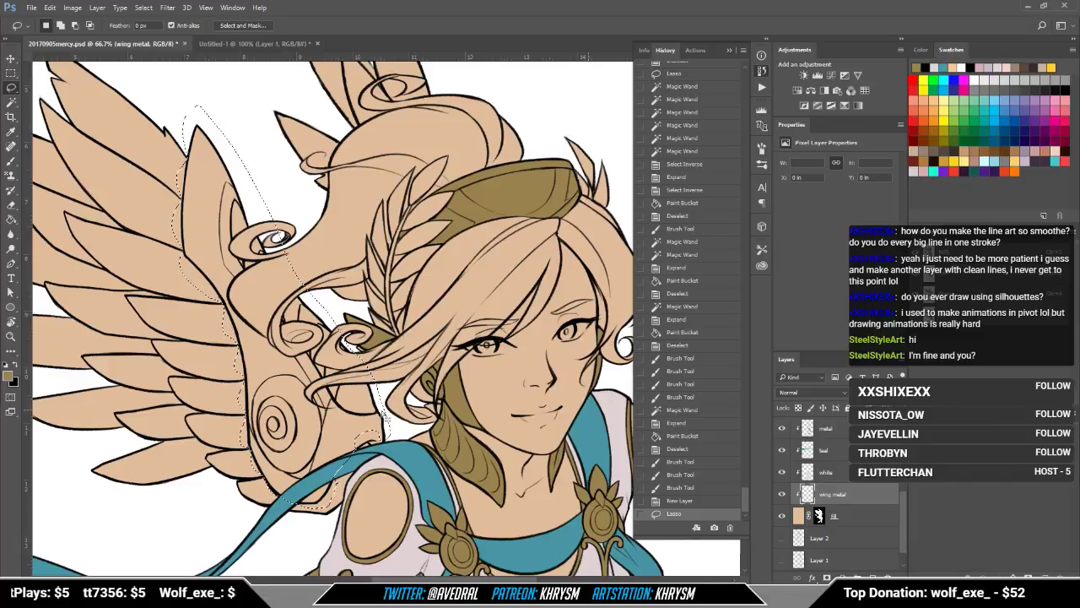
Step: Refine the wing frame selection along the scarf with Magic Wand and Lasso, adding the missed wing base and subtracting the scarf area
key(w)
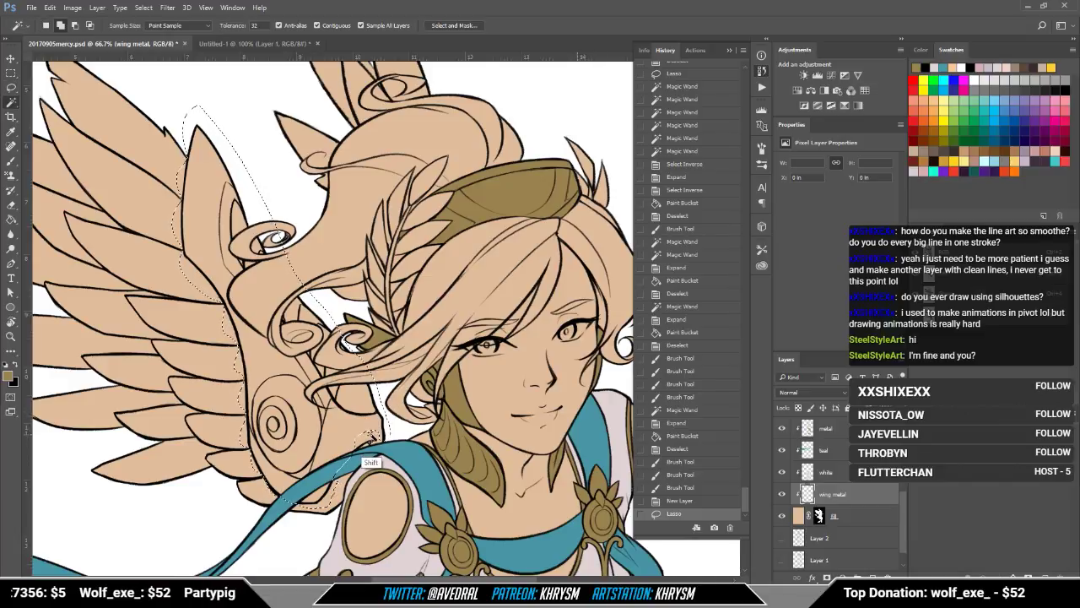
shift+click(369, 437)
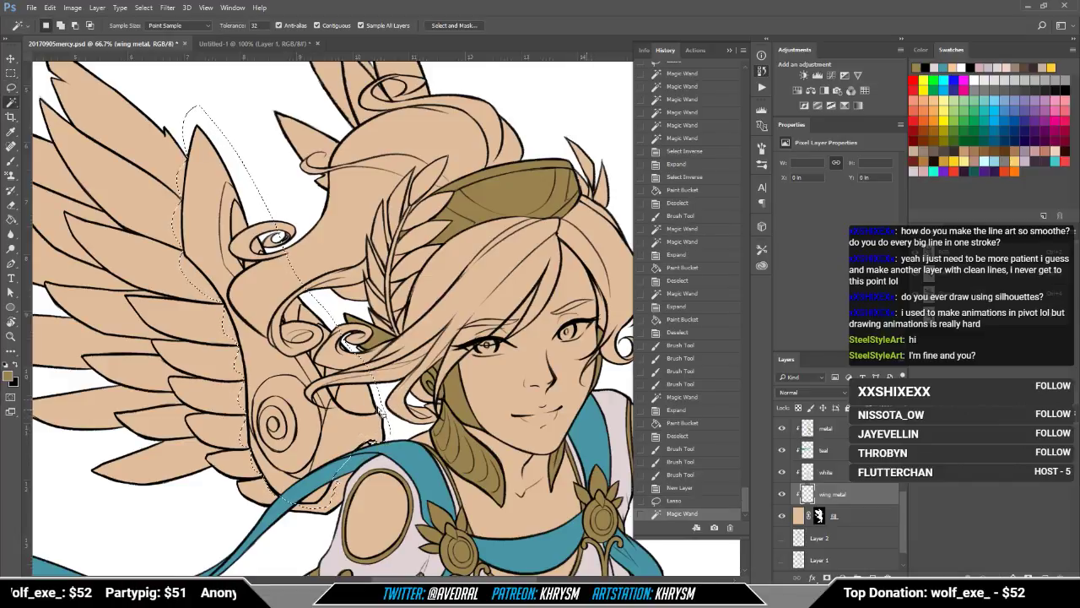
key(l)
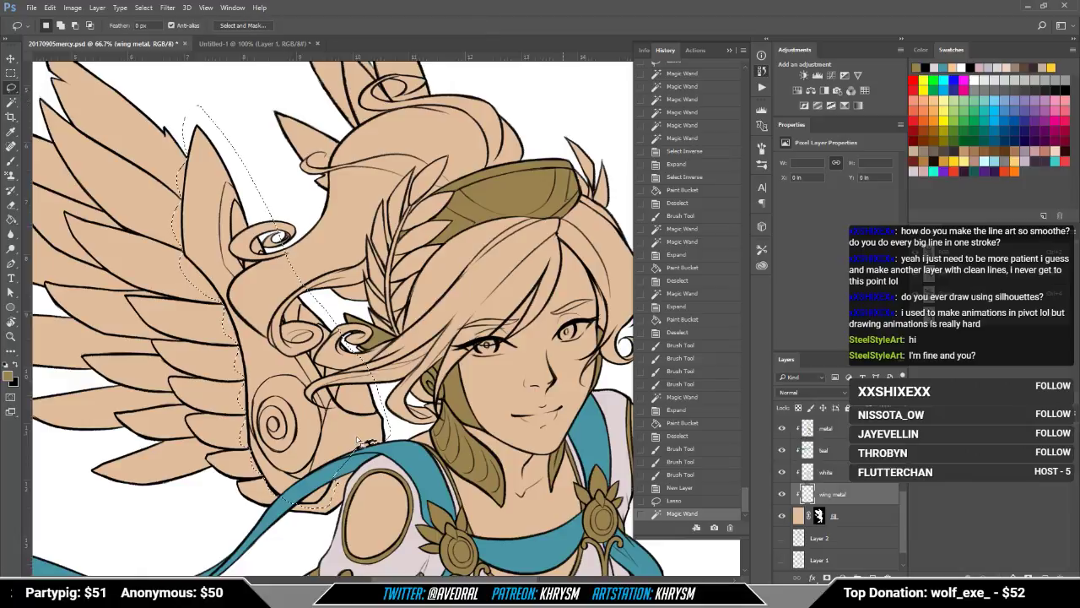
mouse_move(348, 451)
mouse_down()
mouse_move(362, 440)
mouse_move(380, 451)
mouse_move(336, 487)
mouse_up()
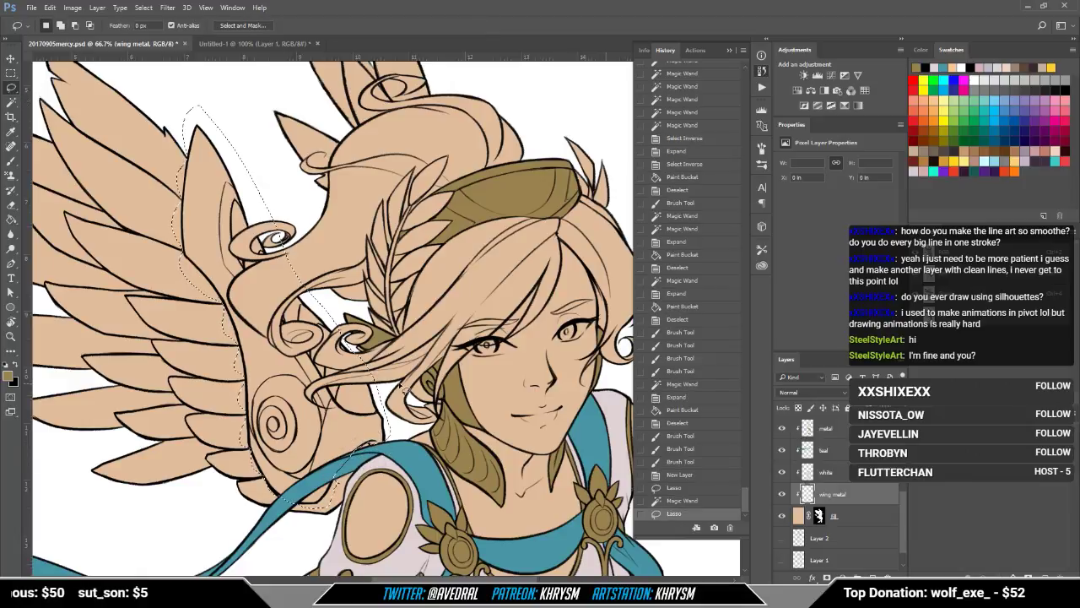
click(11, 102)
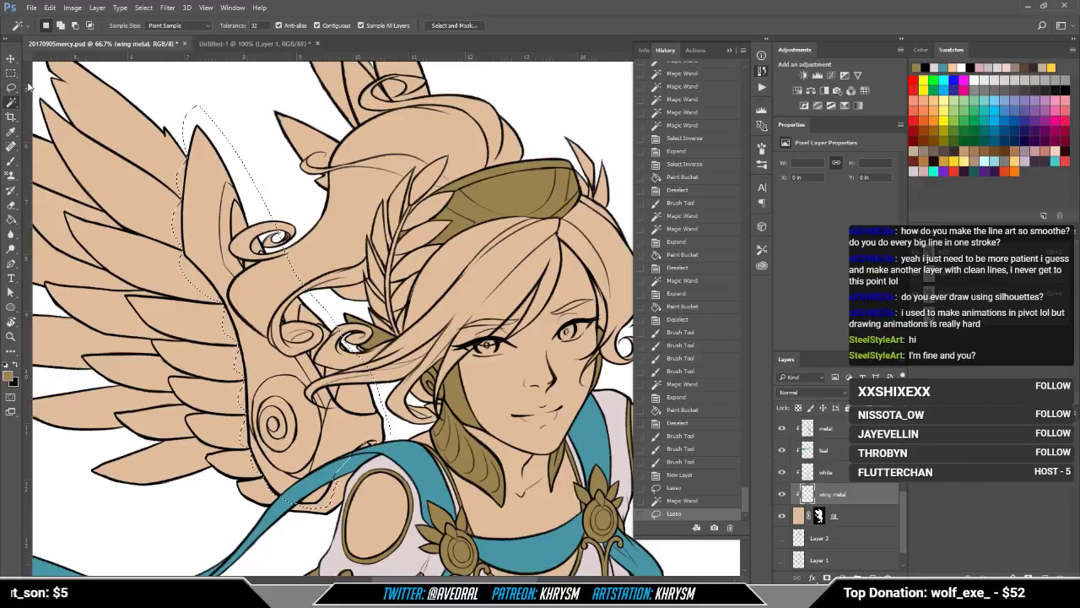
alt+click(325, 479)
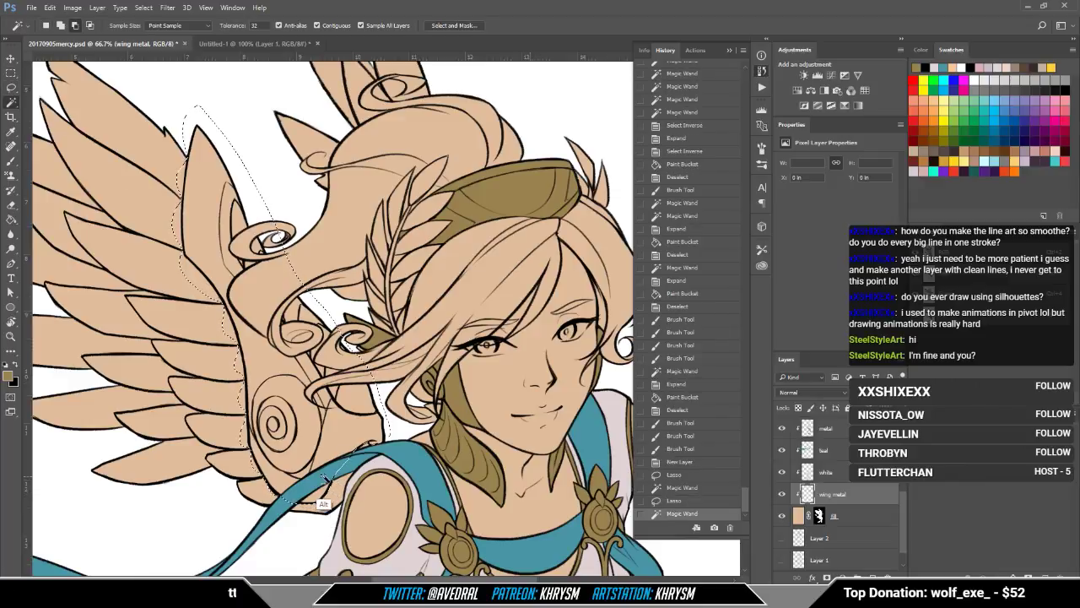
alt+click(326, 479)
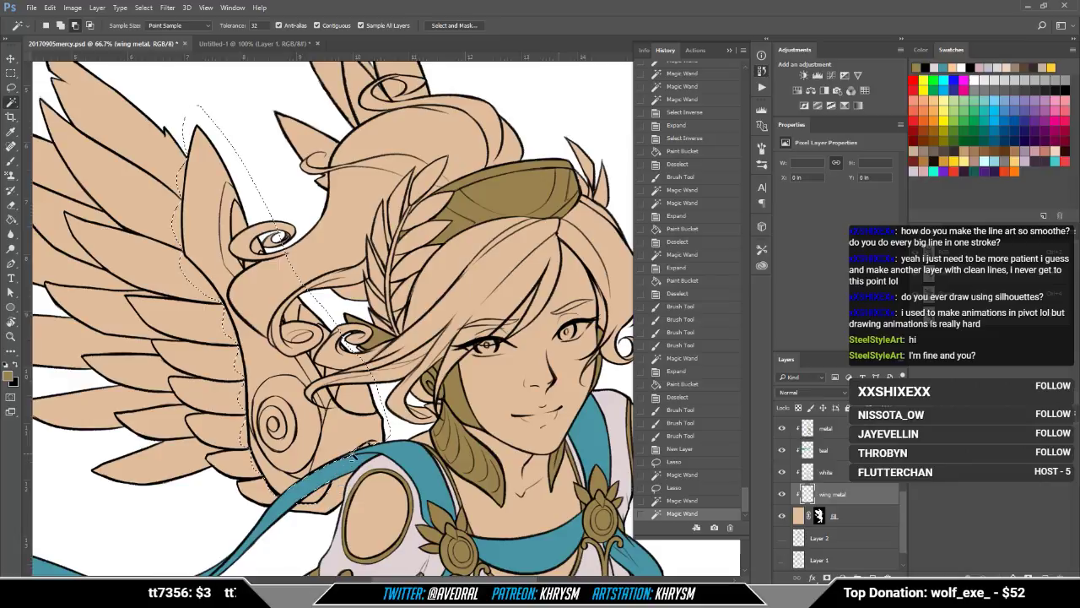
click(11, 87)
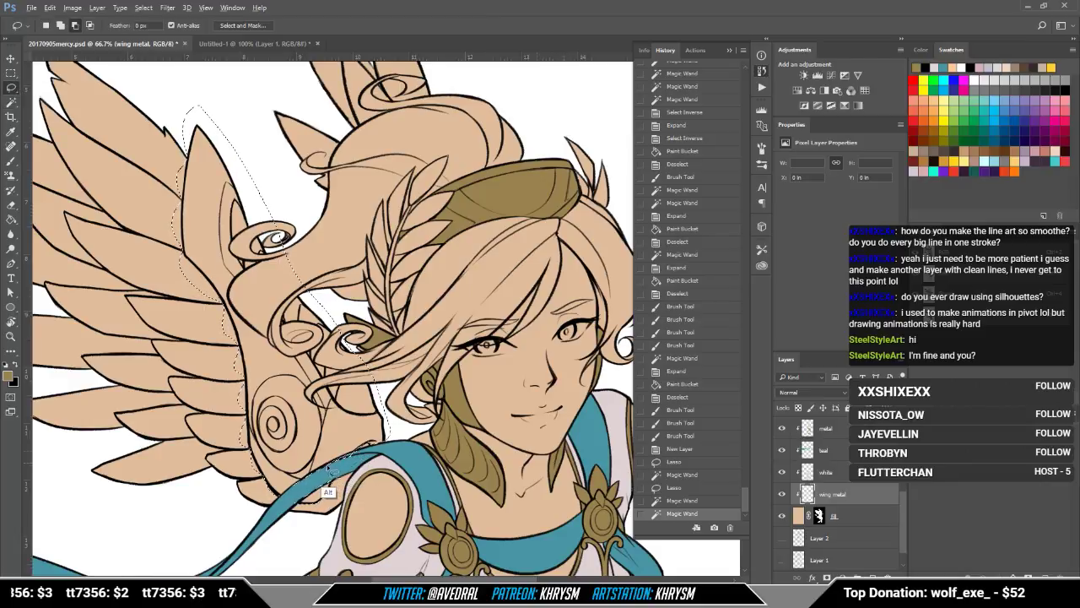
mouse_move(327, 464)
alt+mouse_down()
mouse_move(360, 468)
mouse_move(367, 441)
alt+mouse_up()
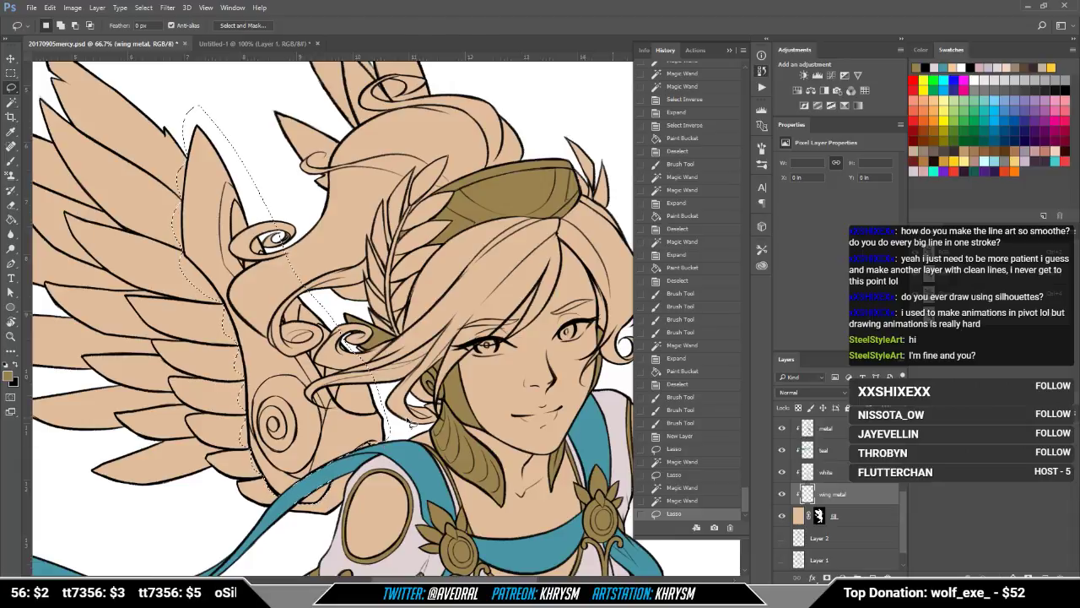
Step: Subtract the feather areas along the wing frame's outer edge from the selection with the Magic Wand, from the upper tip down to the scarf
key(w)
alt+click(175, 210)
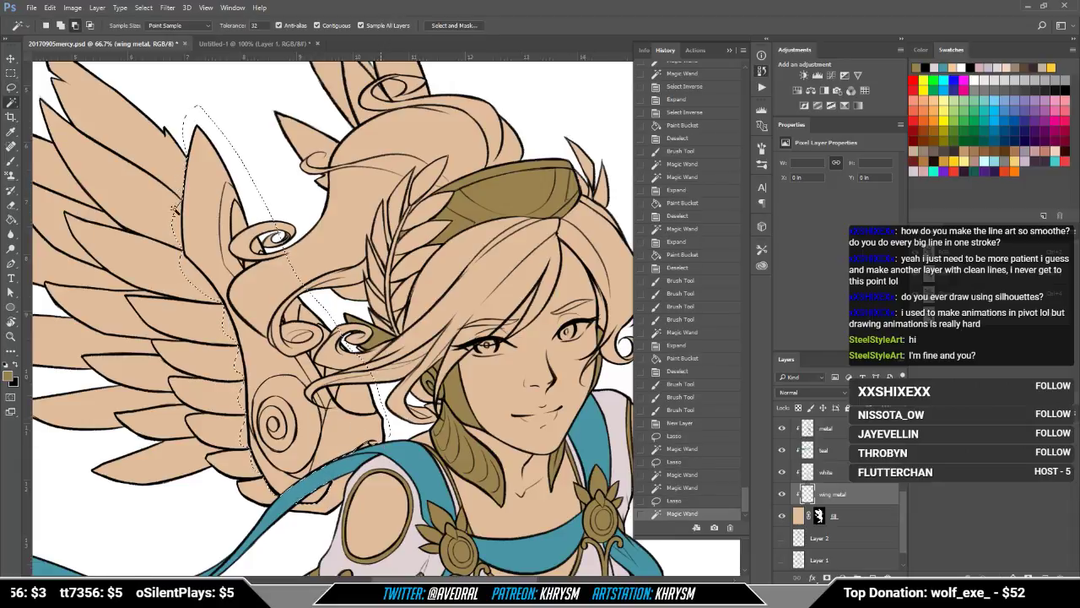
alt+click(177, 218)
alt+click(196, 282)
alt+click(224, 328)
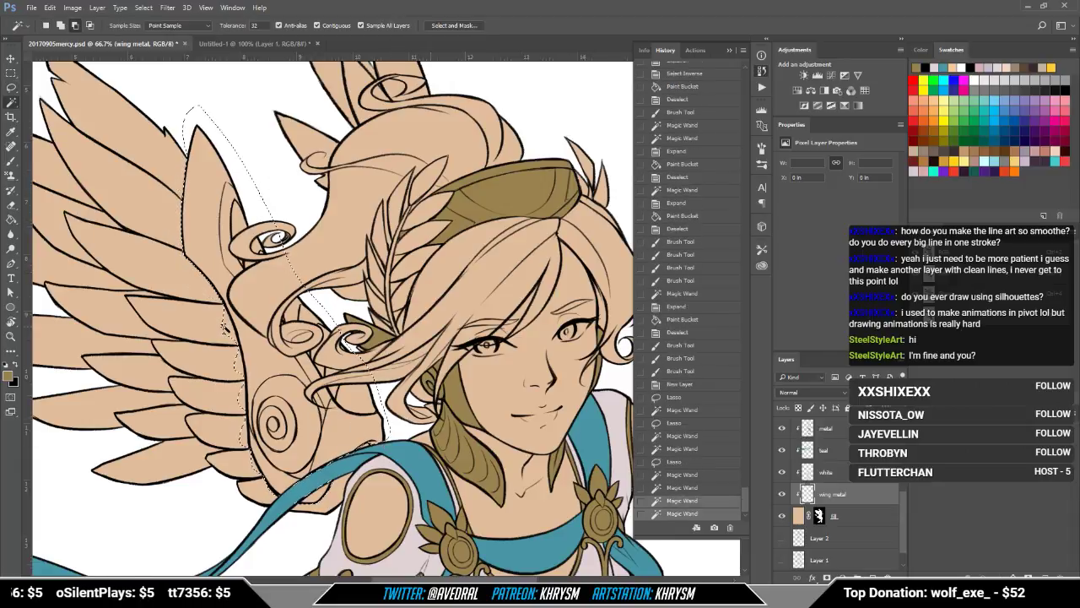
click(235, 379)
click(241, 426)
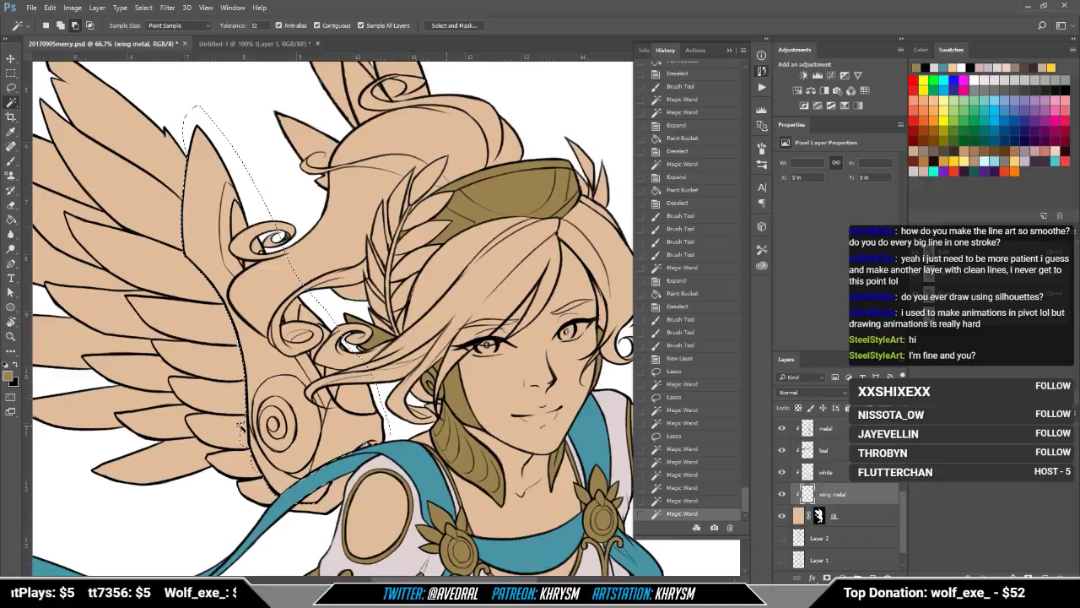
click(247, 440)
click(255, 468)
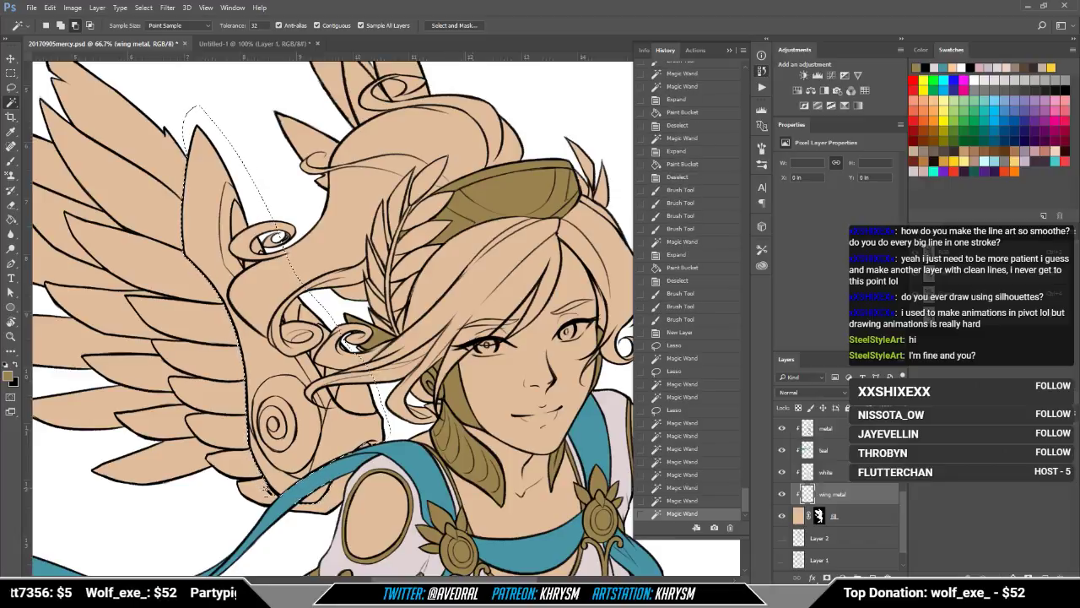
click(272, 494)
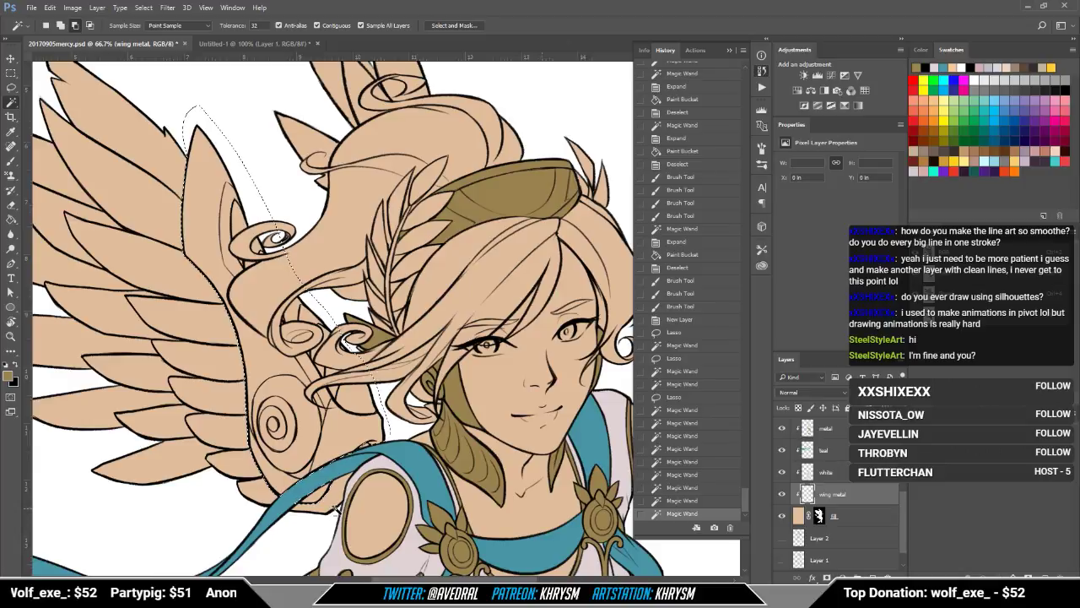
Step: Tighten the wing frame selection by inverting, expanding and inverting it again, fill it with bronze, and deselect
key(ctrl+shift+i)
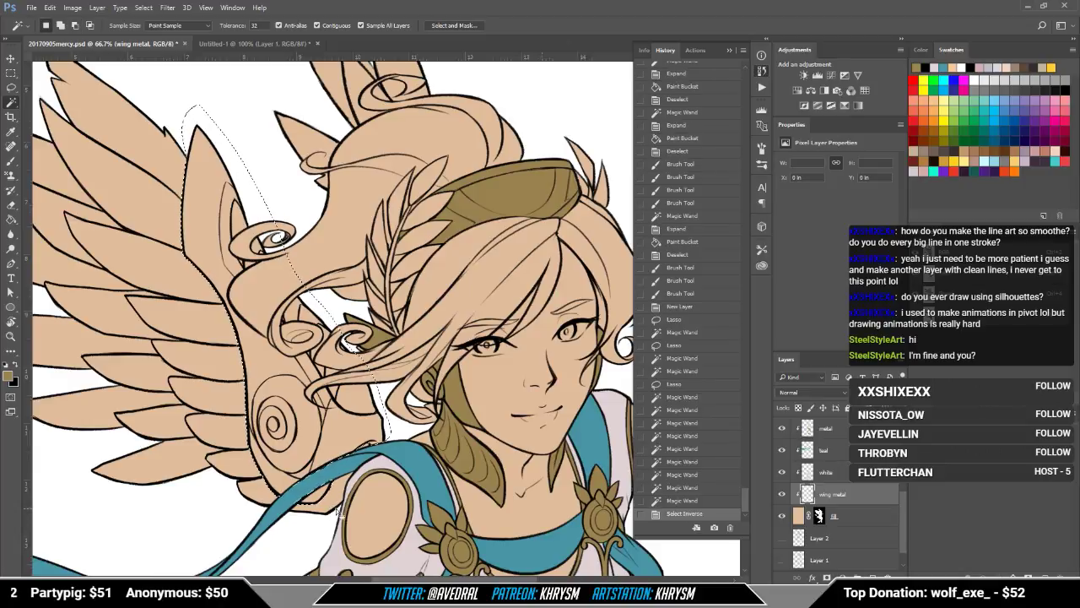
key(alt+s)
key(m)
key(e)
key(Return)
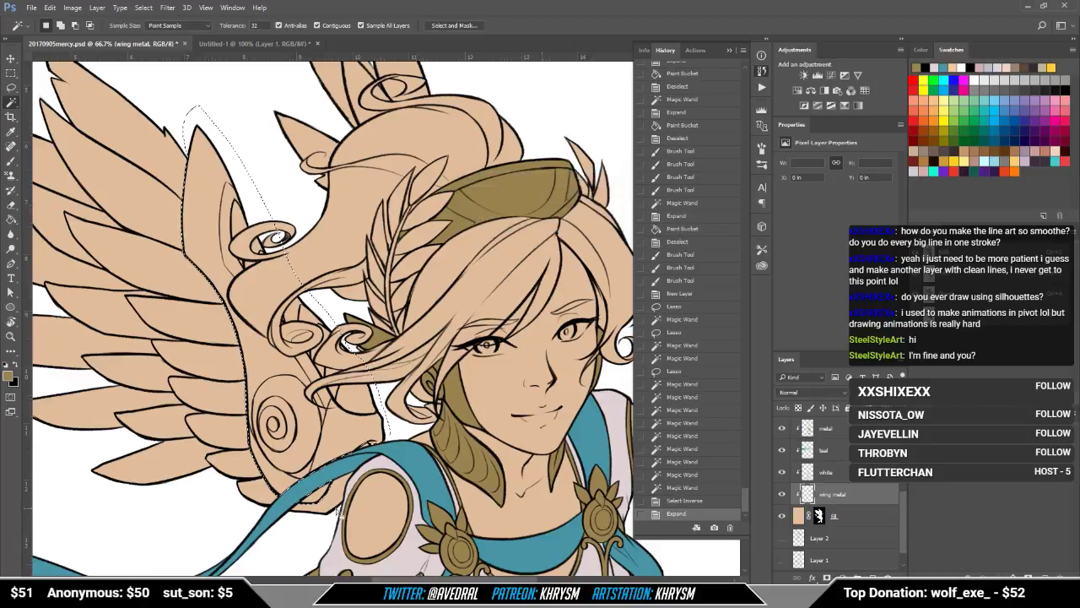
key(ctrl+shift+i)
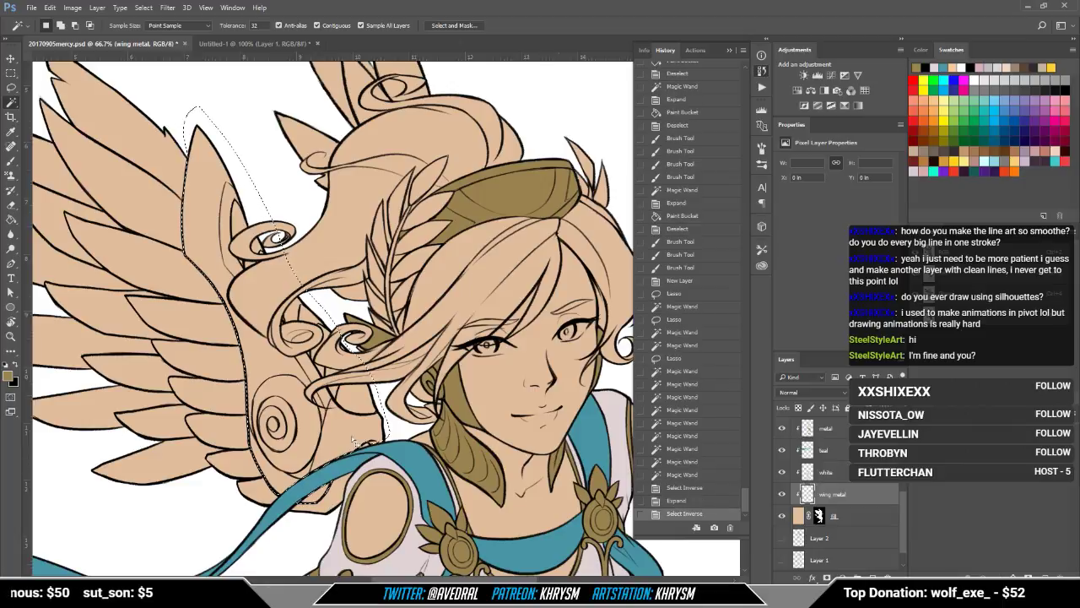
key(g)
click(362, 371)
key(ctrl+d)
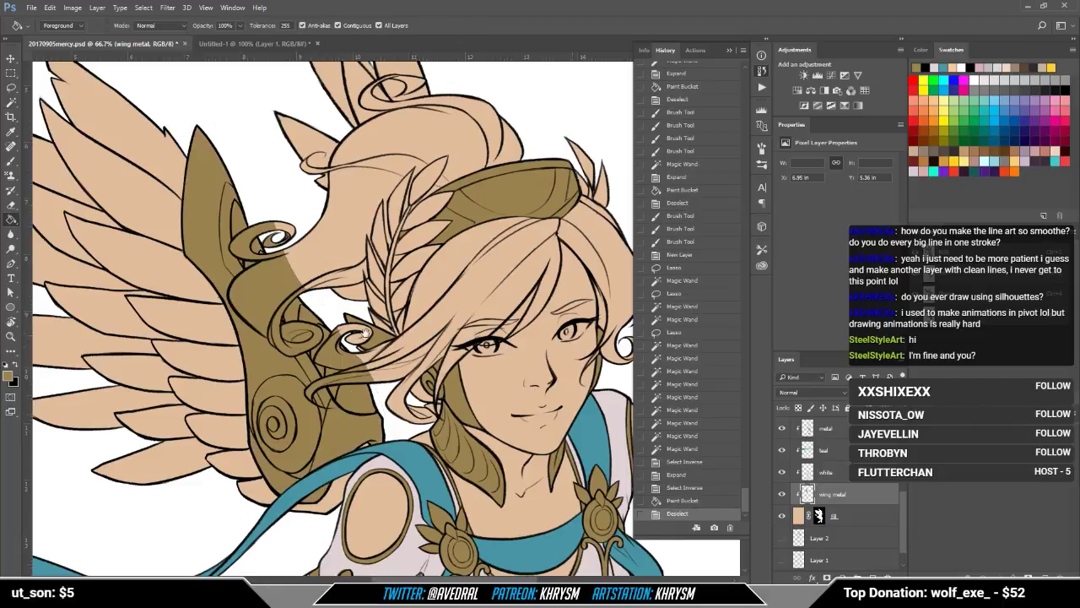
Step: Add a new layer named "hair" directly above the metal layer
drag(365, 333, 397, 354)
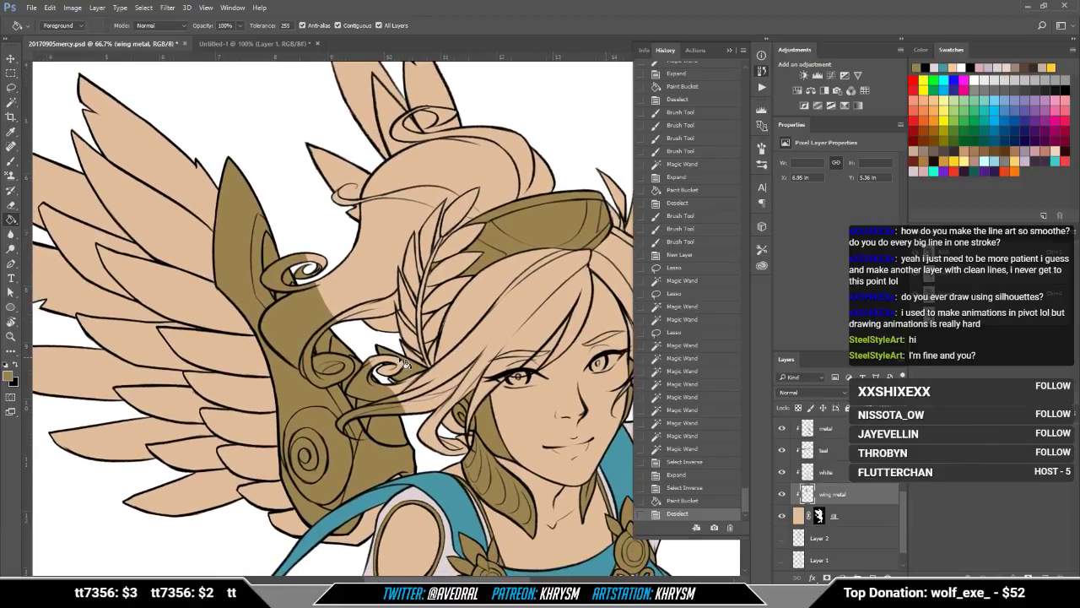
drag(398, 355, 356, 364)
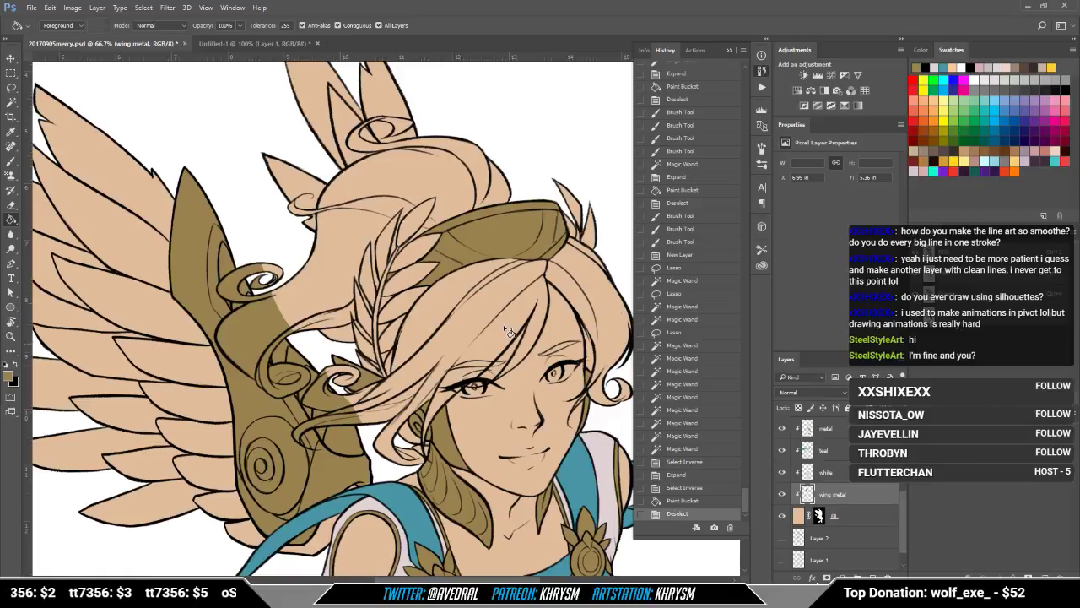
scroll(841, 458, up, 1)
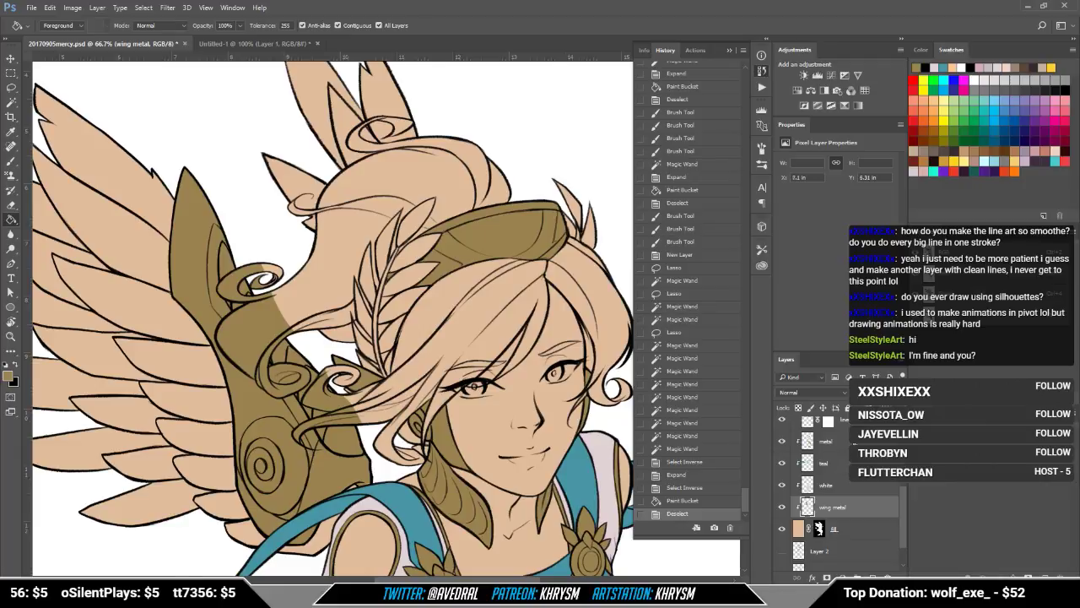
click(855, 442)
scroll(855, 443, up, 2)
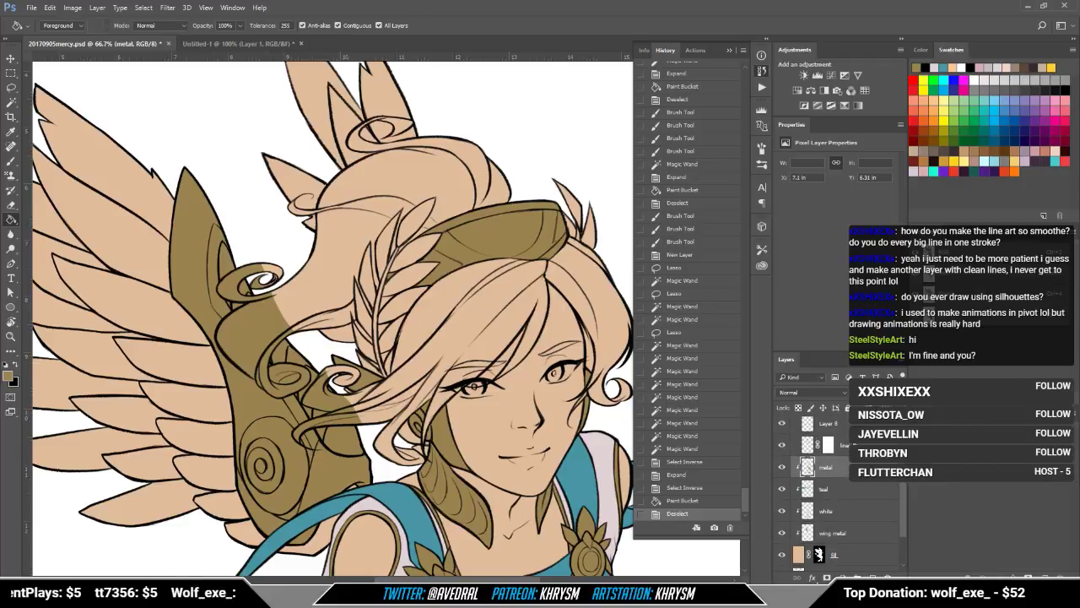
key(ctrl+shift+n)
text(hair)
key(Return)
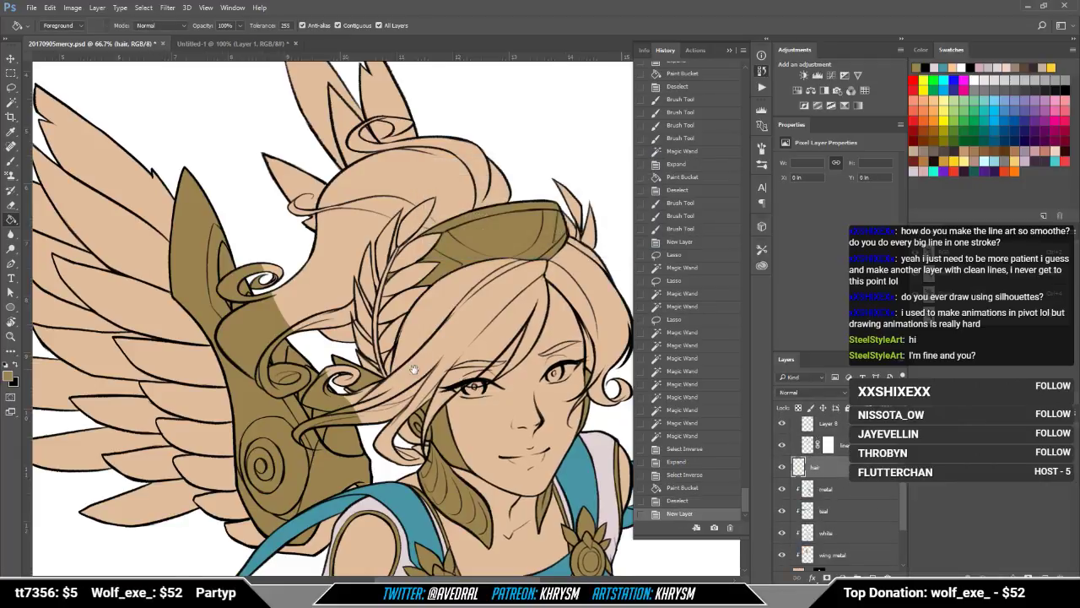
Step: Hide the wing metal layer and Magic Wand select the lower ponytail, its curled locks, and the loose strands beside the laurel and ear
drag(413, 369, 396, 381)
click(783, 556)
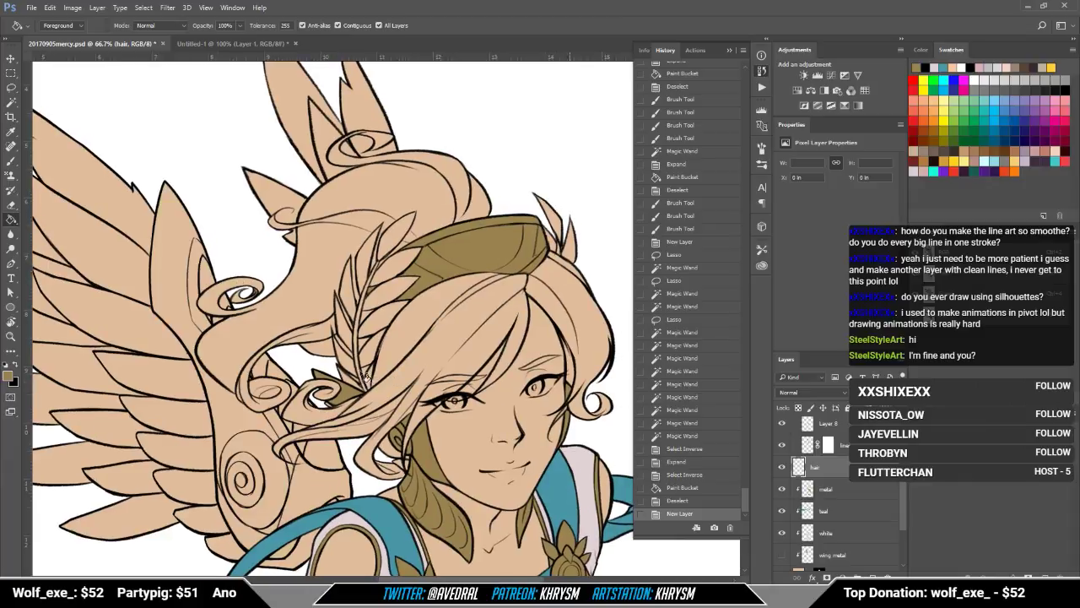
key(w)
click(346, 286)
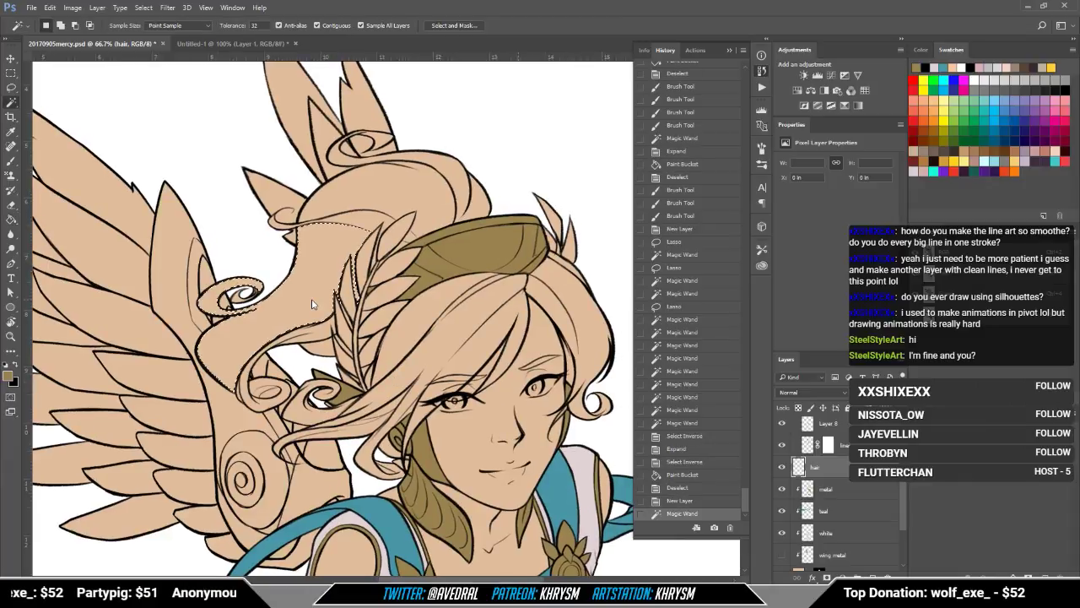
shift+click(249, 393)
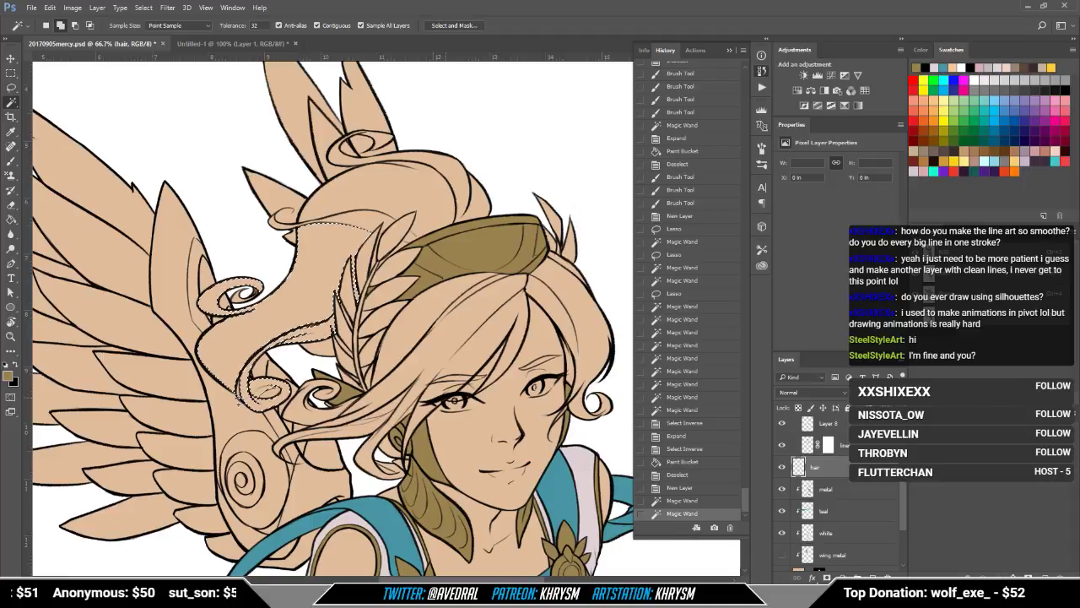
shift+click(306, 434)
shift+click(346, 424)
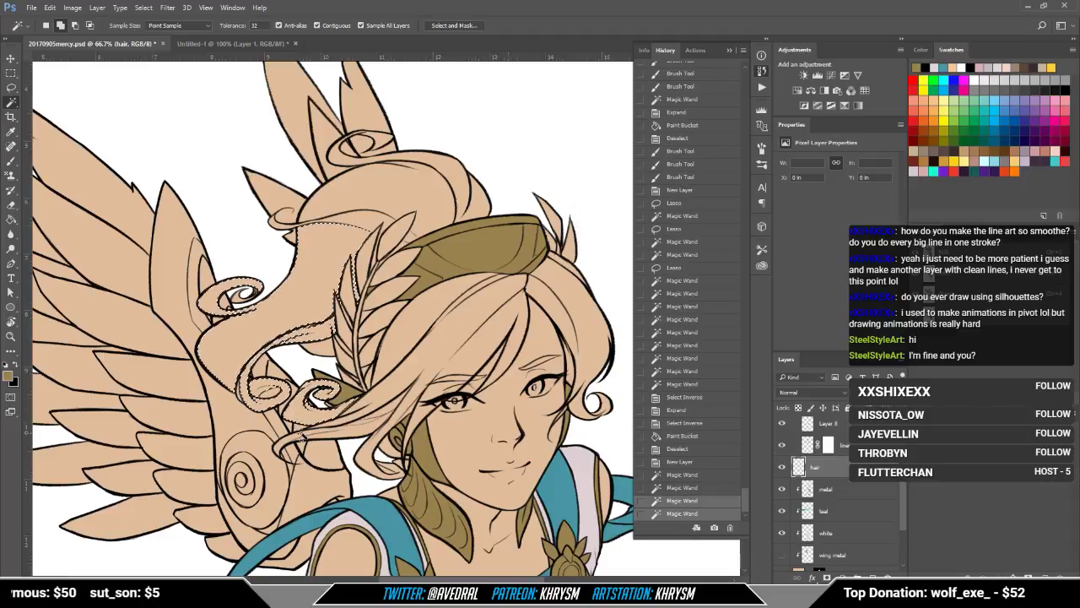
shift+click(376, 407)
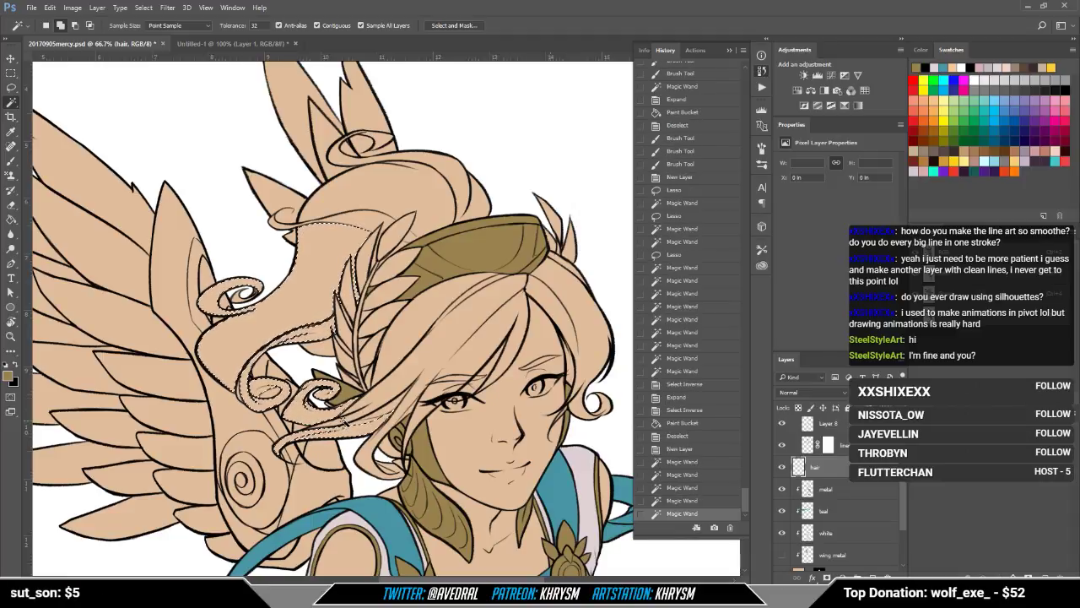
Step: Add the upper ponytail sections and the curls at its top to the hair selection
shift+click(358, 221)
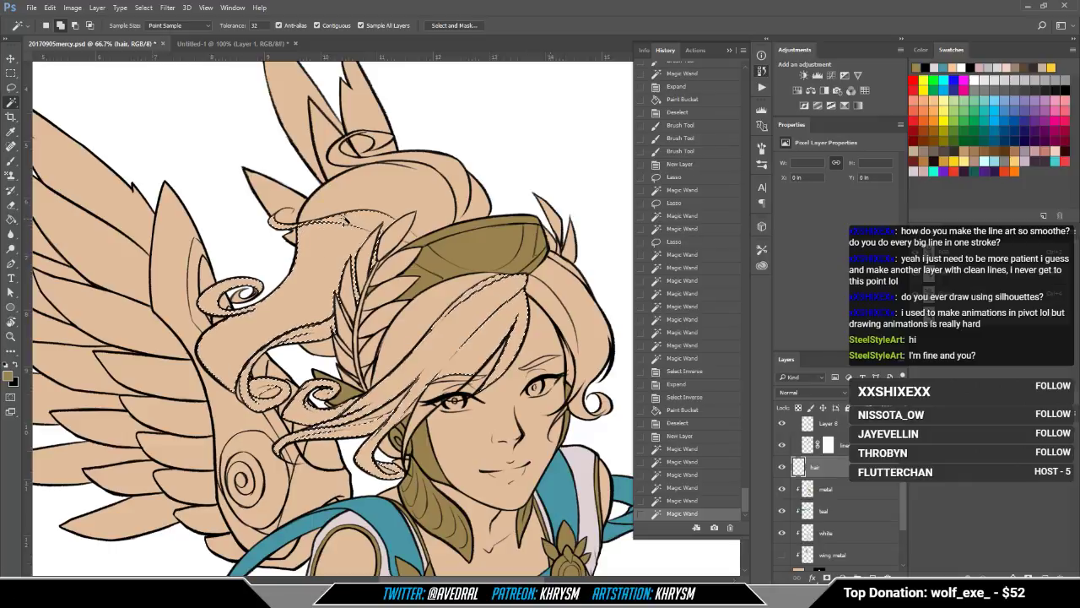
shift+click(449, 175)
shift+click(435, 164)
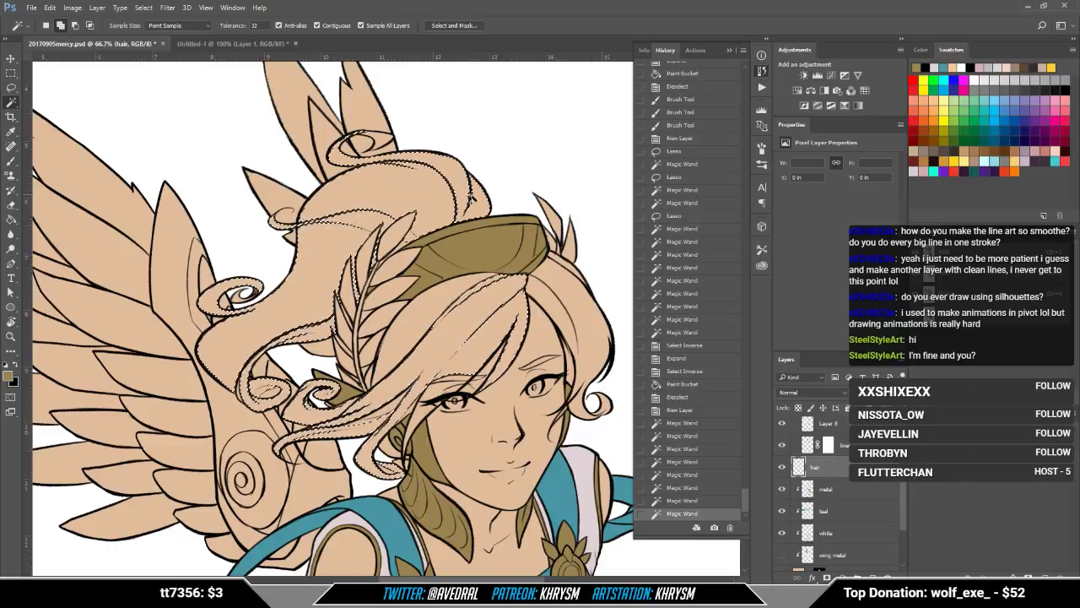
shift+click(377, 140)
shift+click(377, 137)
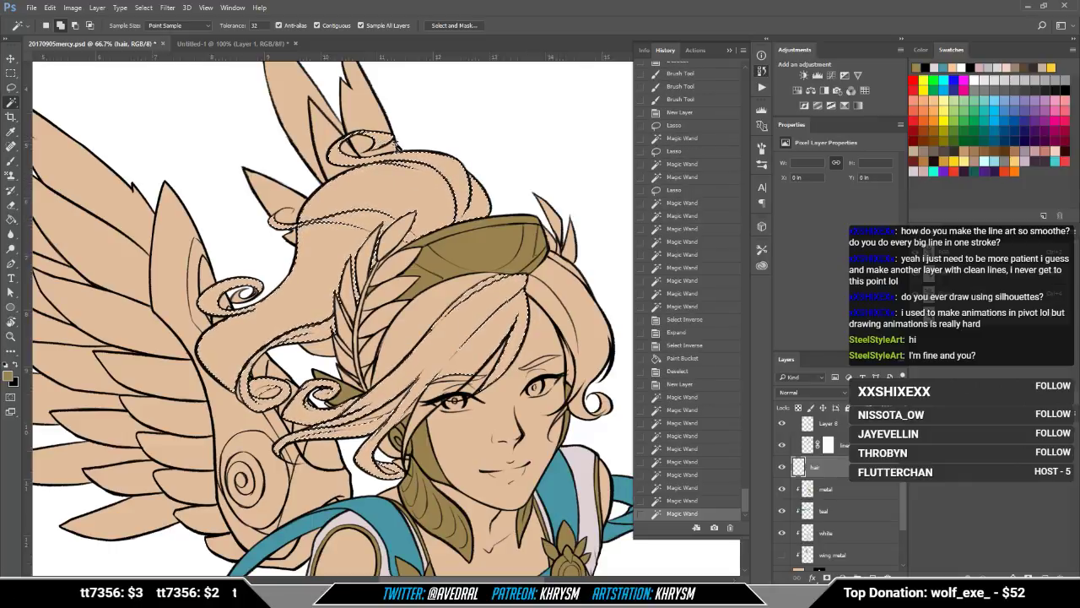
Step: Hide the face layer and add the remaining fringe strands and the hair on the far side of the face to the selection
drag(483, 277, 426, 251)
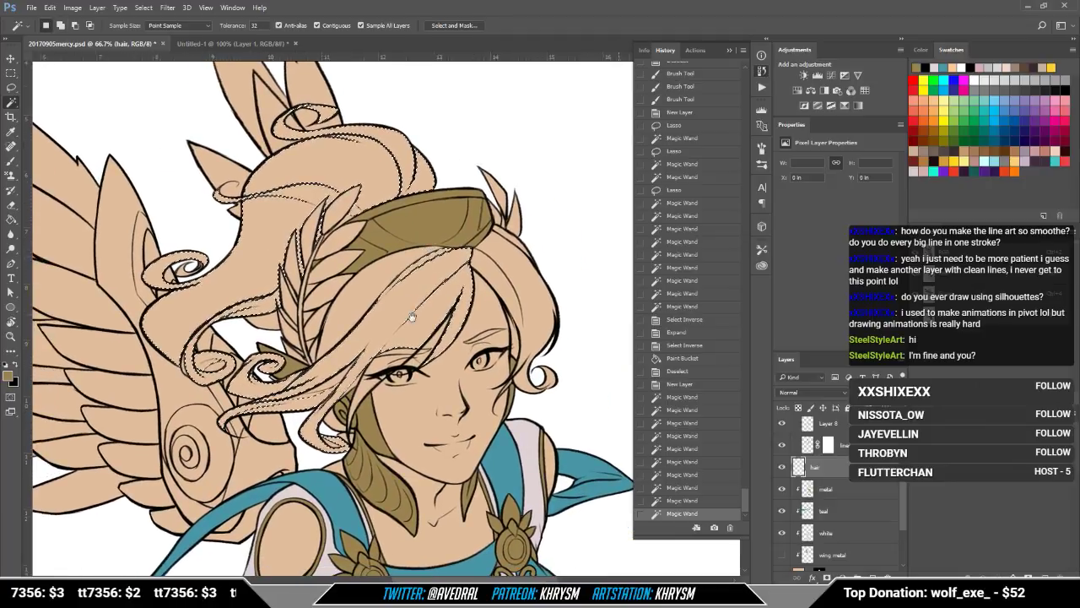
scroll(803, 476, up, 2)
scroll(802, 476, up, 2)
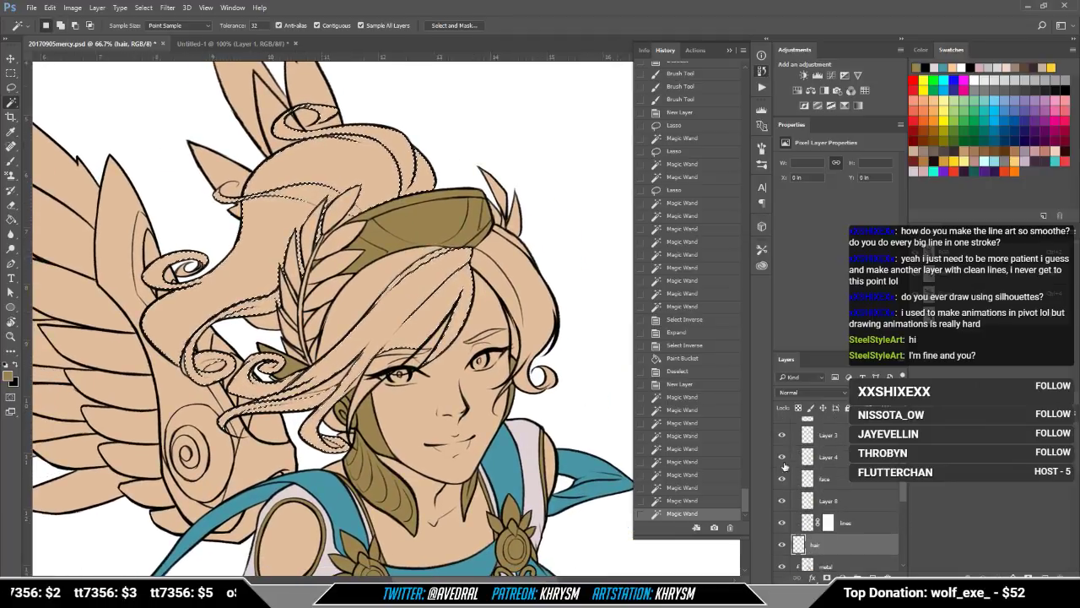
click(782, 479)
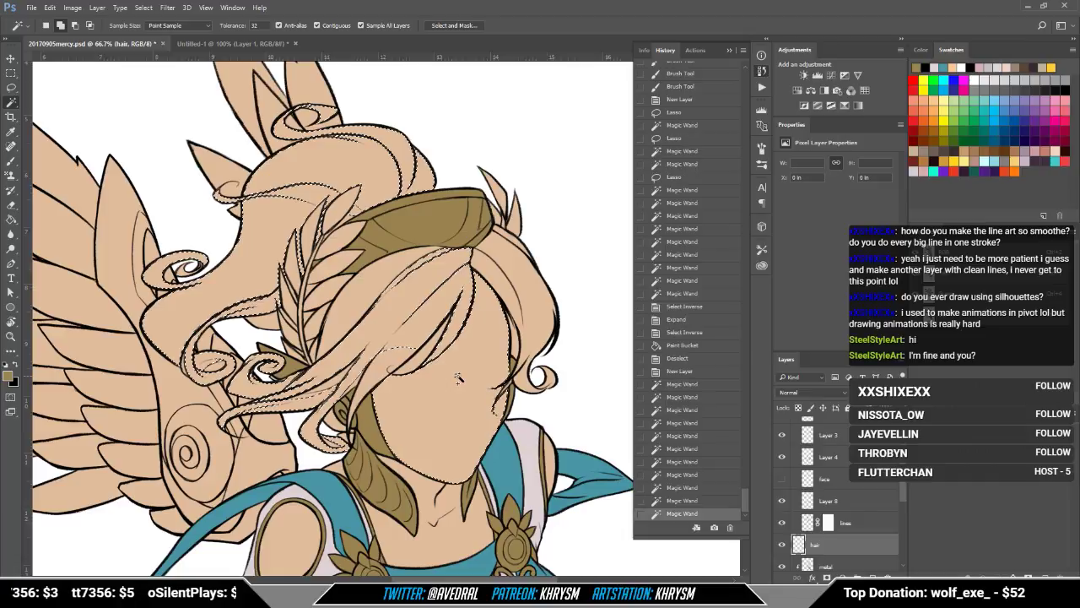
shift+click(388, 365)
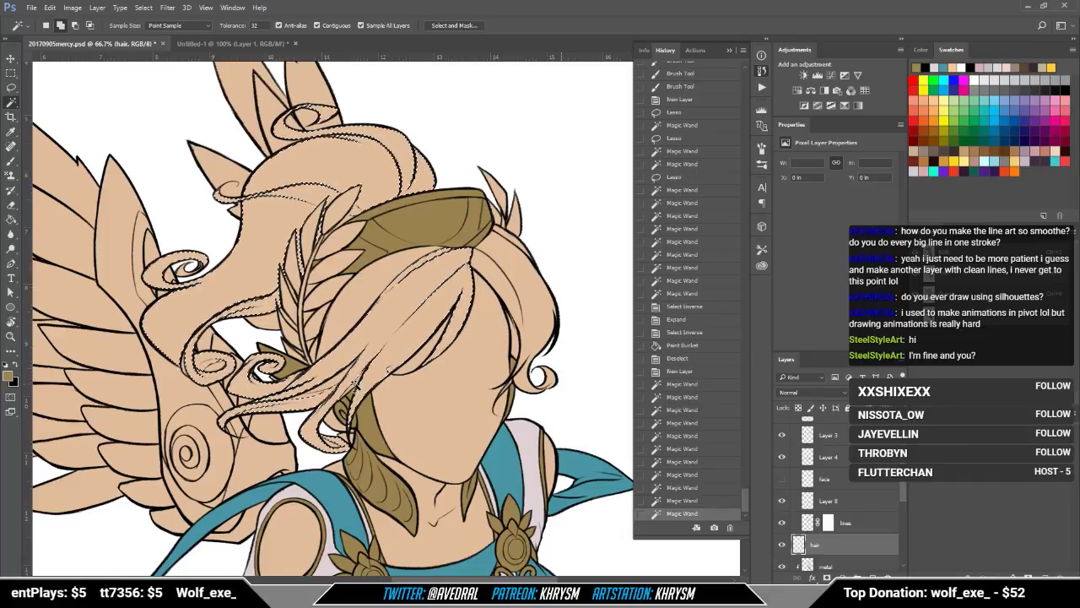
shift+click(356, 386)
shift+click(529, 334)
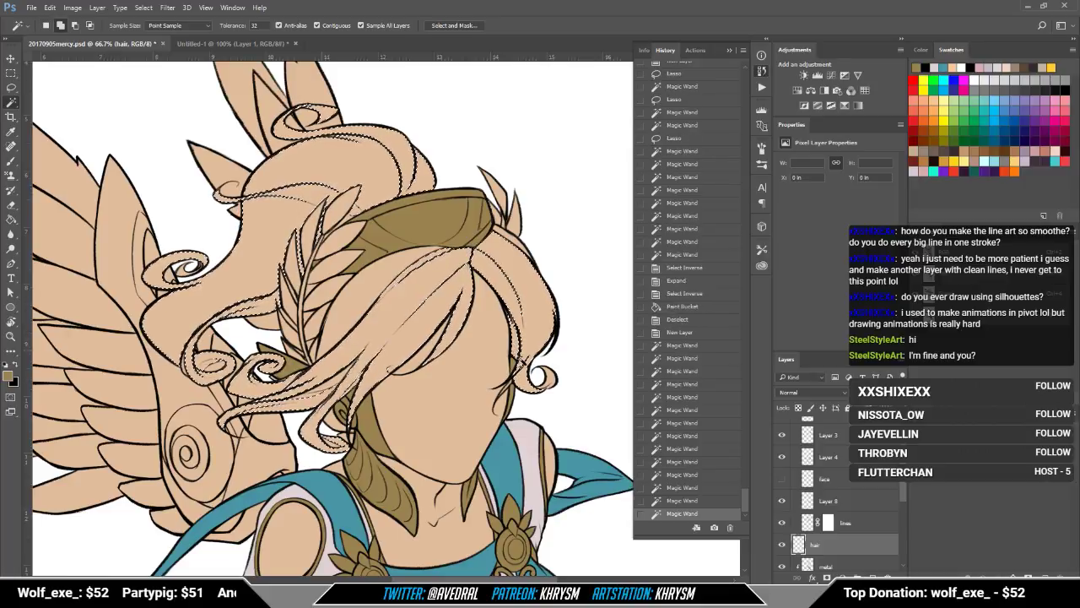
Step: Add the small leftover hair areas between the laurel leaves, around the nearby locks, and in the fringe to the selection
mouse_move(428, 312)
mouse_down()
mouse_move(451, 317)
mouse_move(433, 312)
mouse_up()
key(ctrl+h)
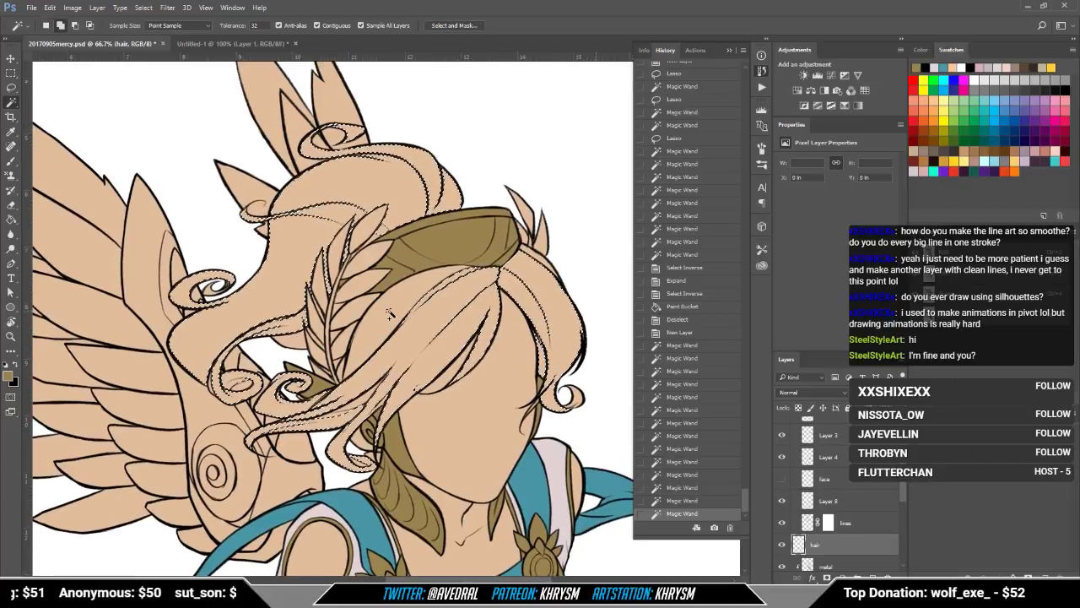
shift+click(433, 314)
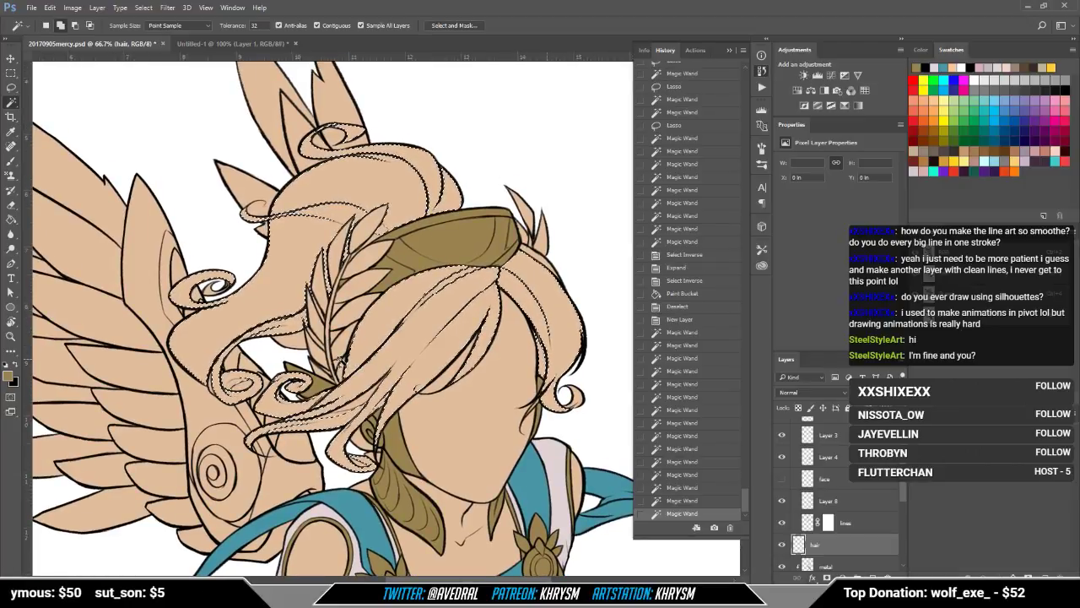
click(334, 310)
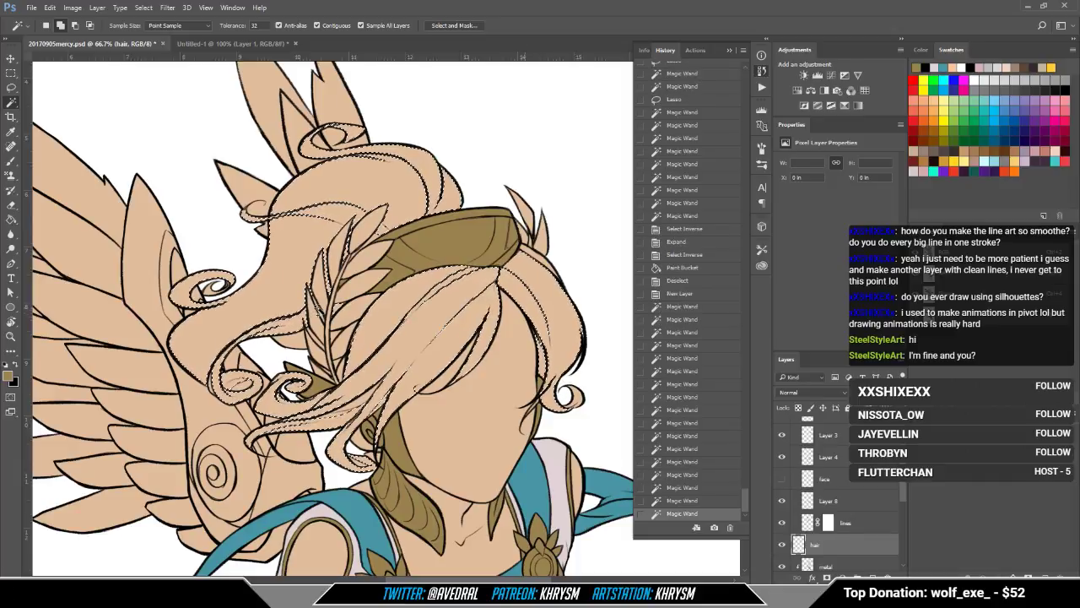
click(317, 340)
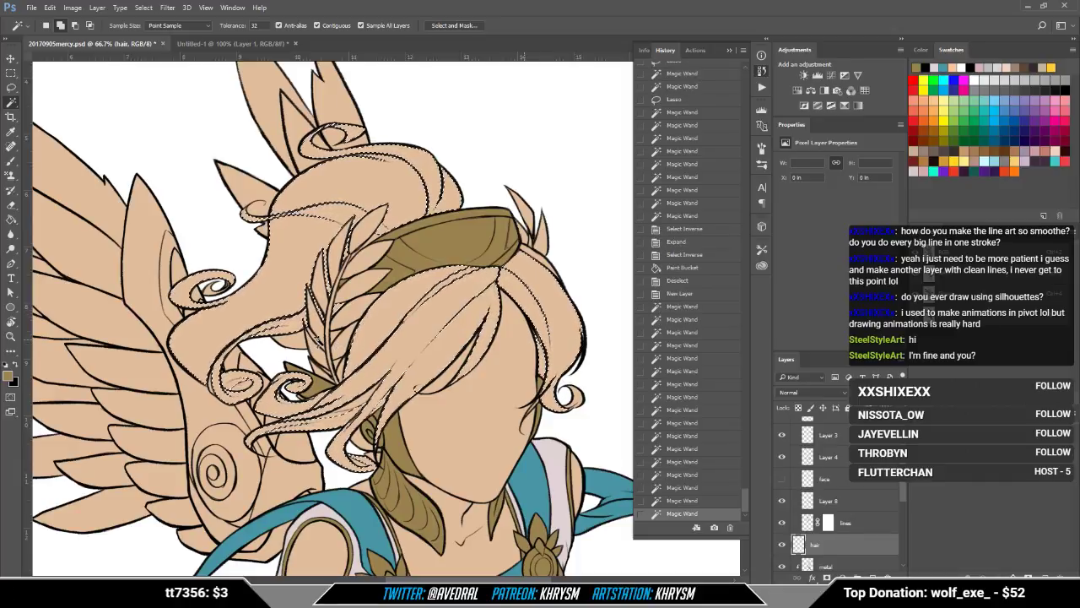
click(296, 340)
click(295, 341)
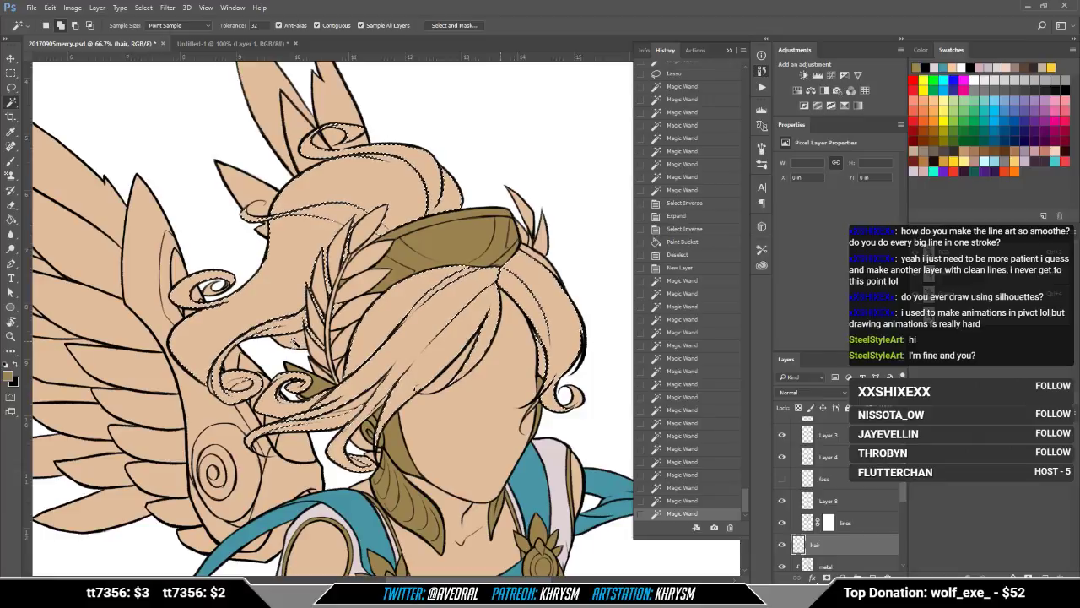
click(335, 337)
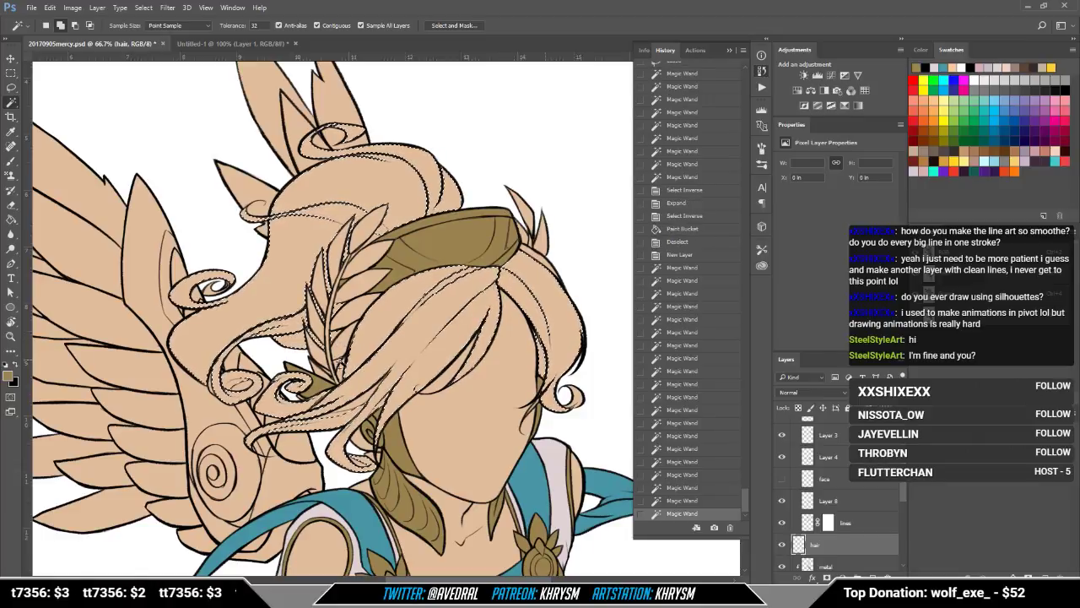
click(322, 395)
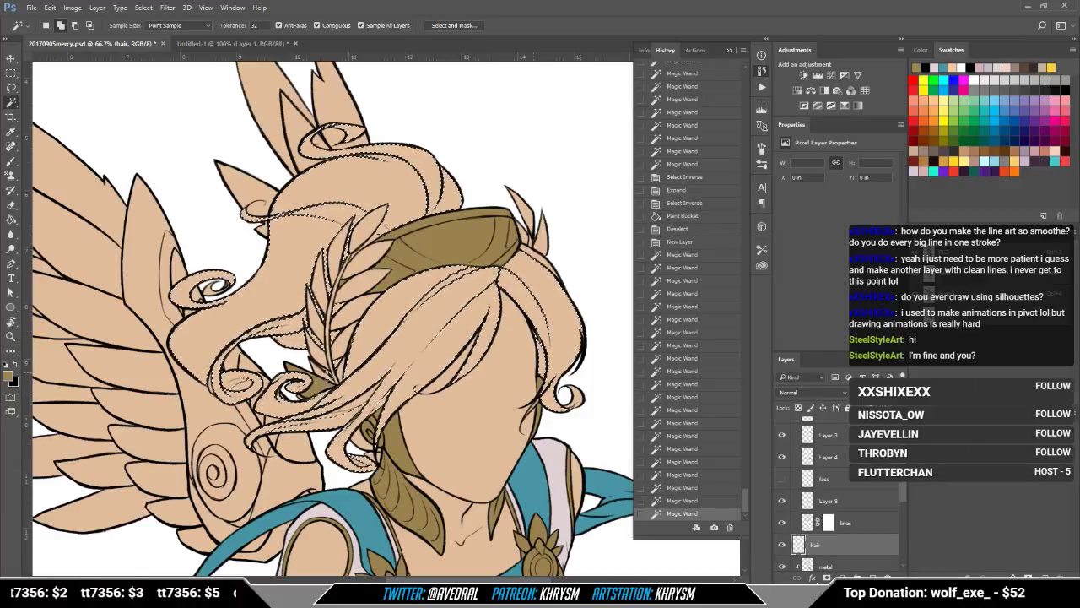
click(493, 283)
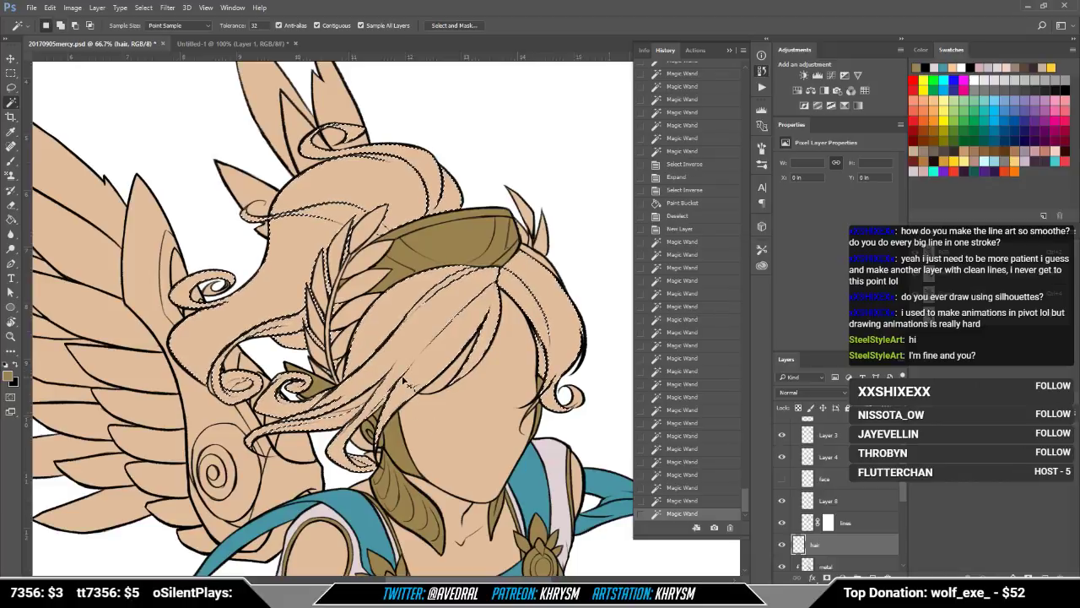
Step: Undo the last Magic Wand addition and expand the hair selection
key(ctrl+z)
key(ctrl+shift+e)
key(Return)
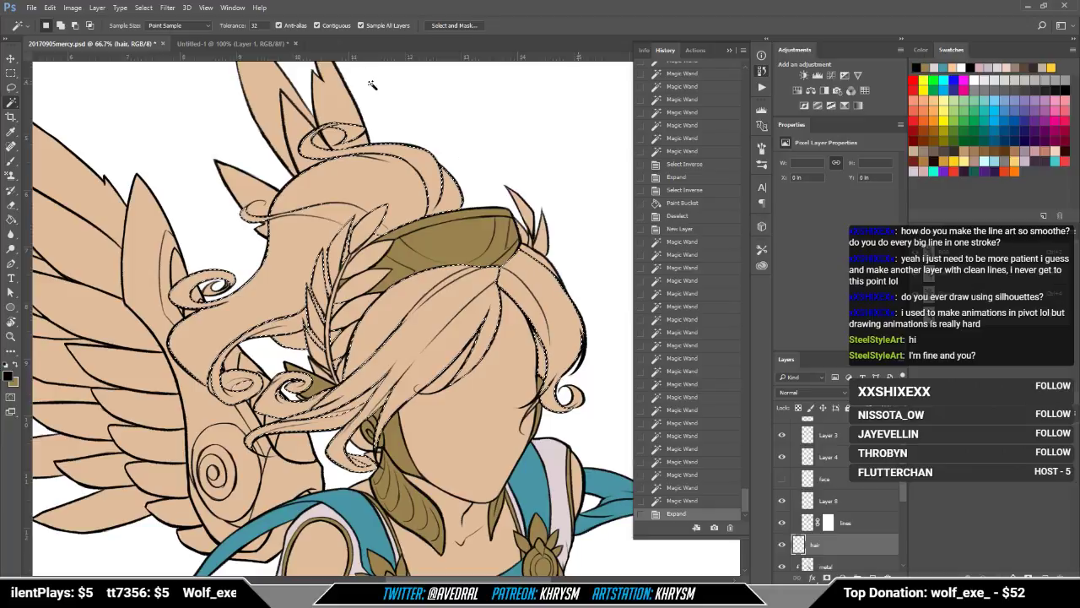
Step: Sample the pale blonde hair color from the character reference image and return to the drawing
click(222, 44)
drag(422, 118, 427, 332)
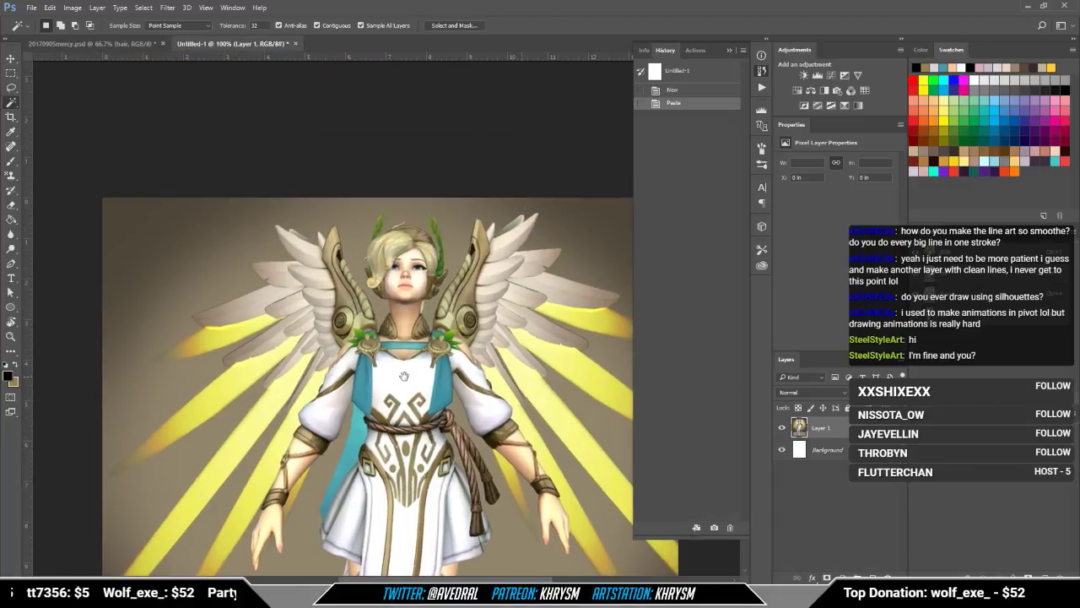
key(b)
scroll(439, 246, up, 2)
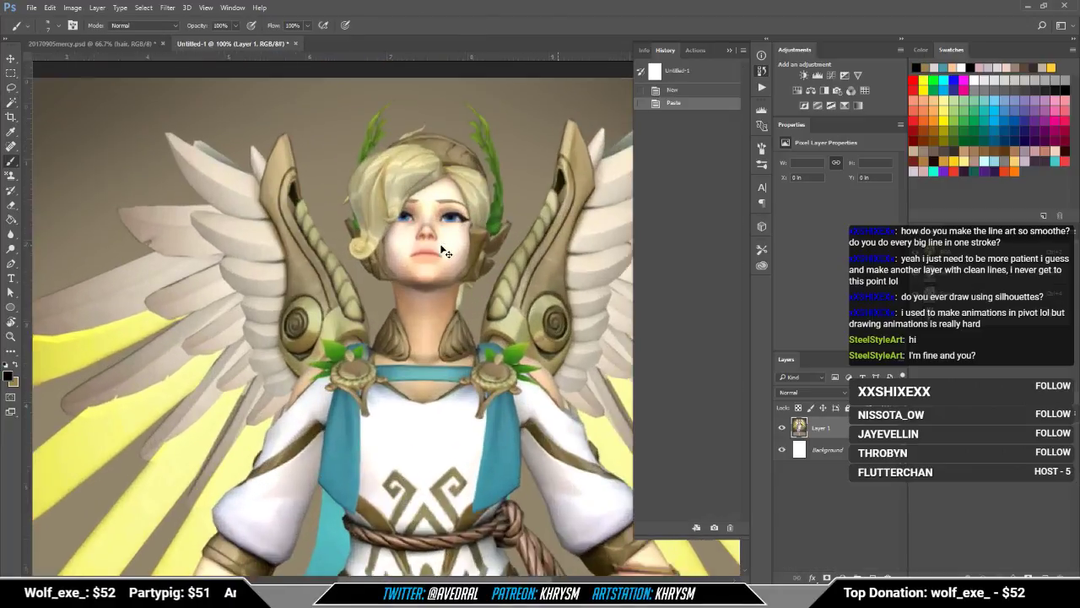
drag(437, 248, 393, 517)
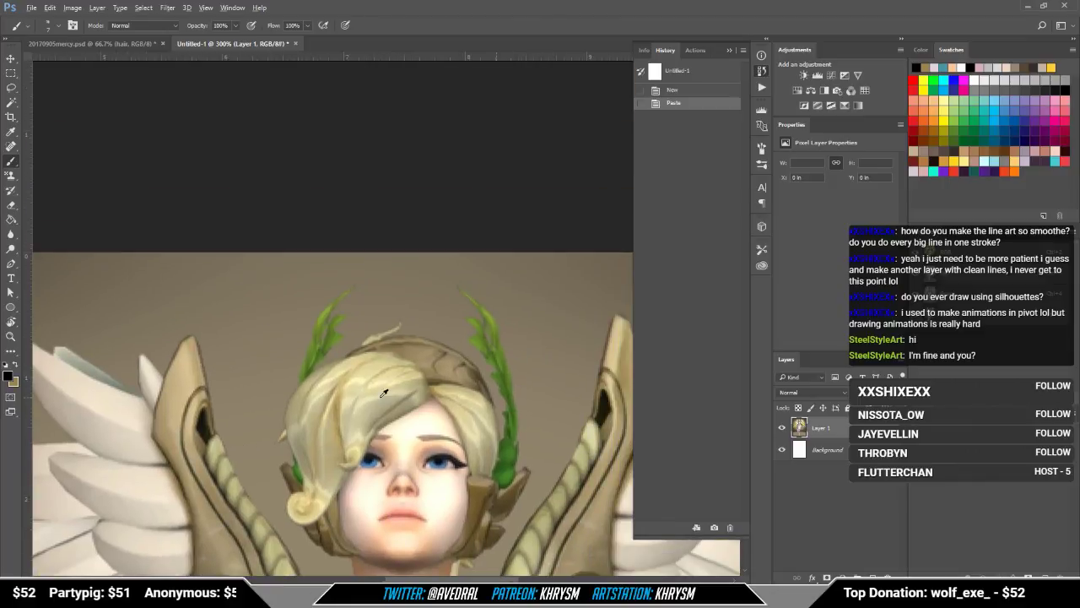
click(88, 40)
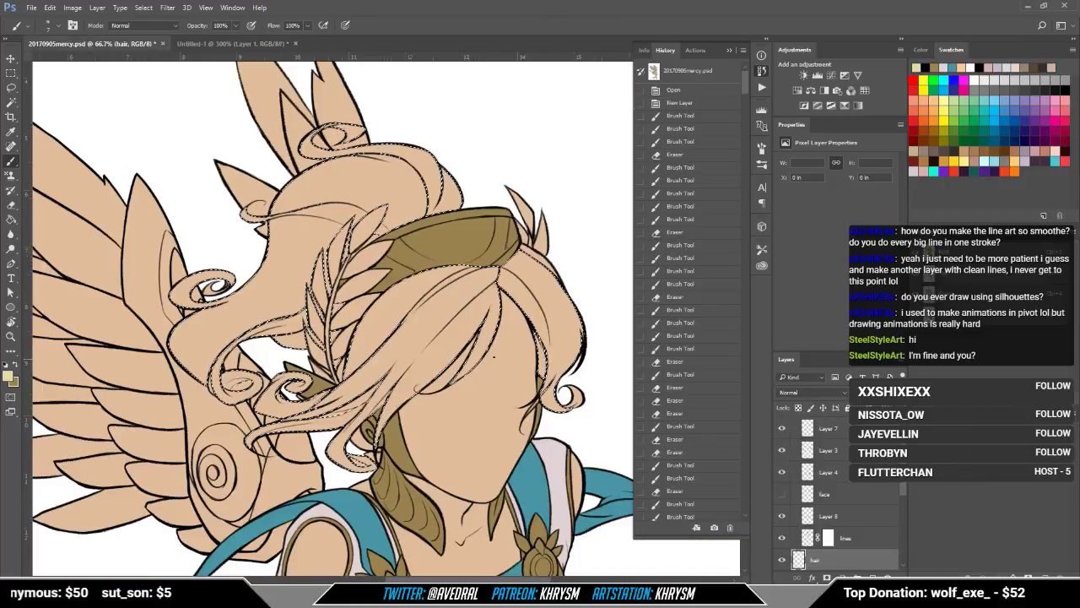
Step: Try a pale blonde Paint Bucket fill on the hair selection, and undo it
key(g)
click(451, 318)
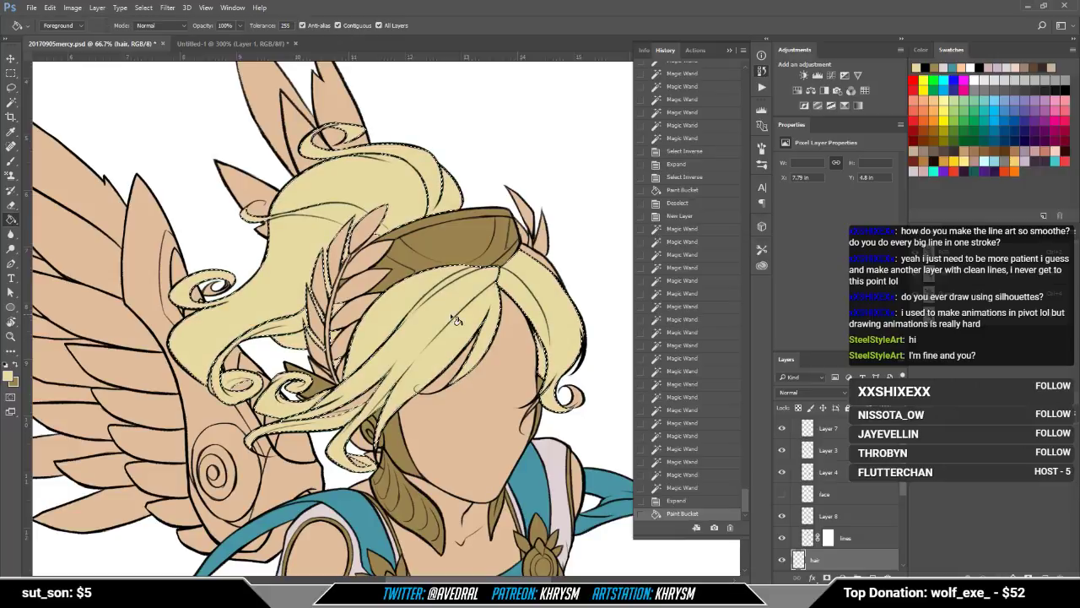
key(ctrl+d)
mouse_move(432, 327)
mouse_down()
mouse_move(429, 346)
mouse_move(431, 324)
mouse_up()
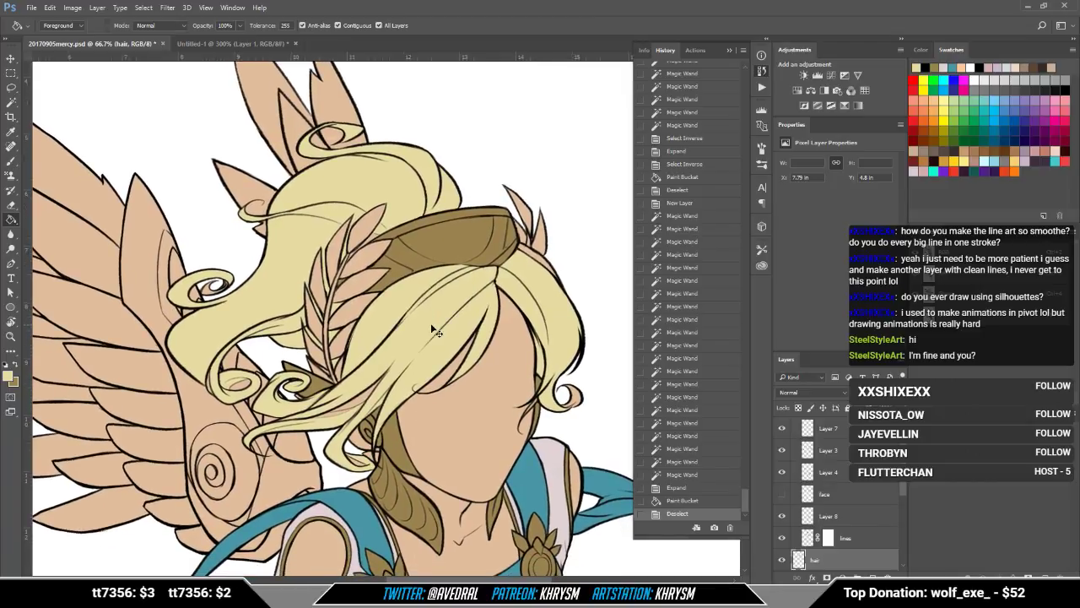
key(ctrl+alt+z)
key(ctrl+alt+z)
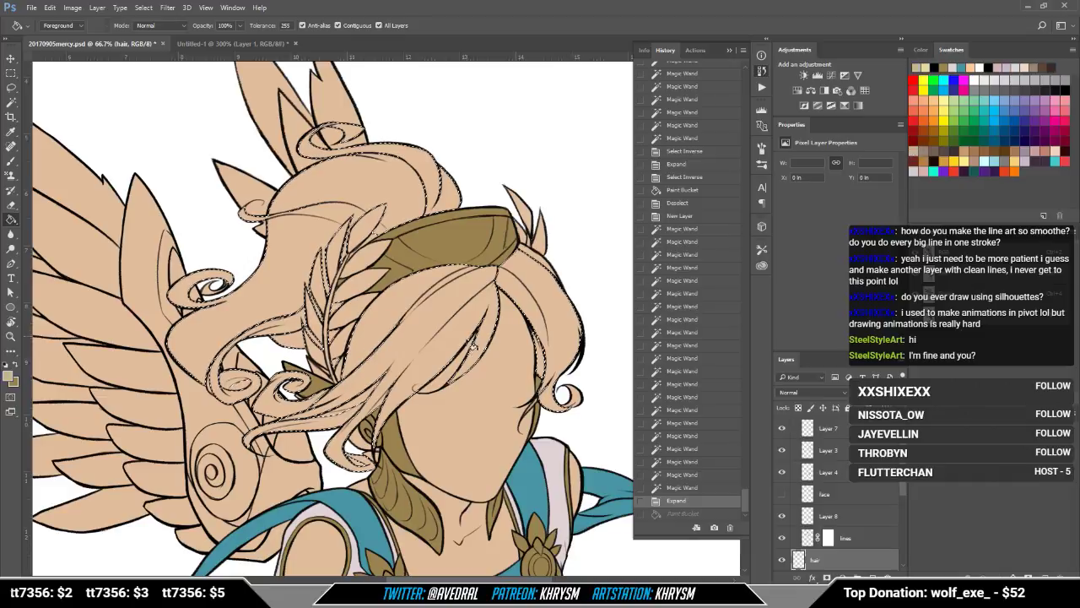
Step: Try a grayish beige Paint Bucket fill on the hair selection, and undo it
click(432, 344)
key(ctrl+d)
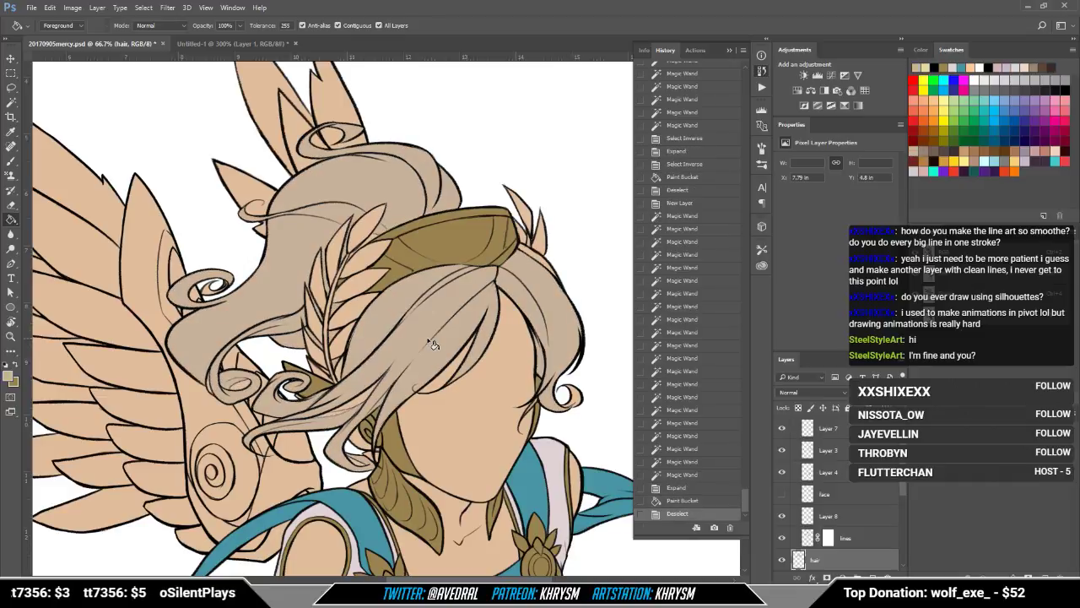
mouse_move(411, 325)
mouse_down()
mouse_move(420, 347)
mouse_move(419, 328)
mouse_up()
key(ctrl+alt+z)
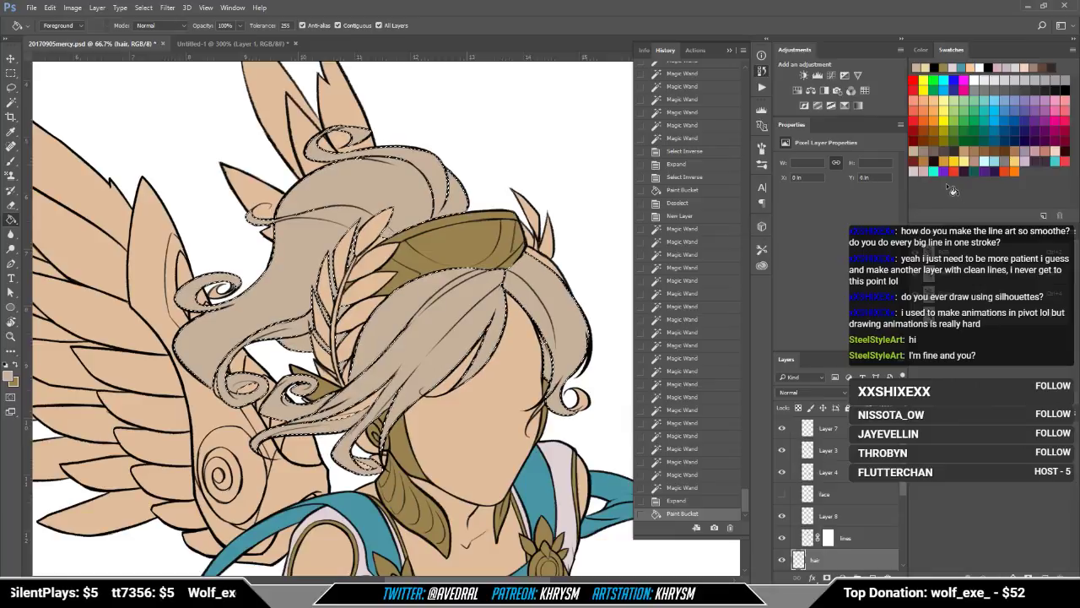
key(ctrl+alt+z)
Step: Fill the hair selection with a golden yellow swatch and deselect
click(955, 160)
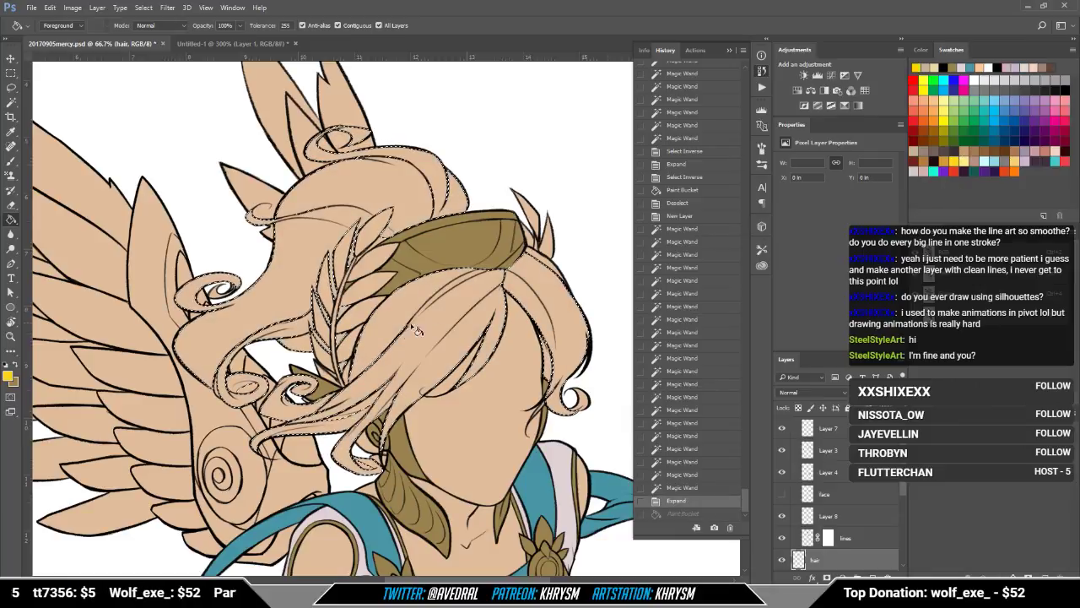
click(406, 335)
key(ctrl+d)
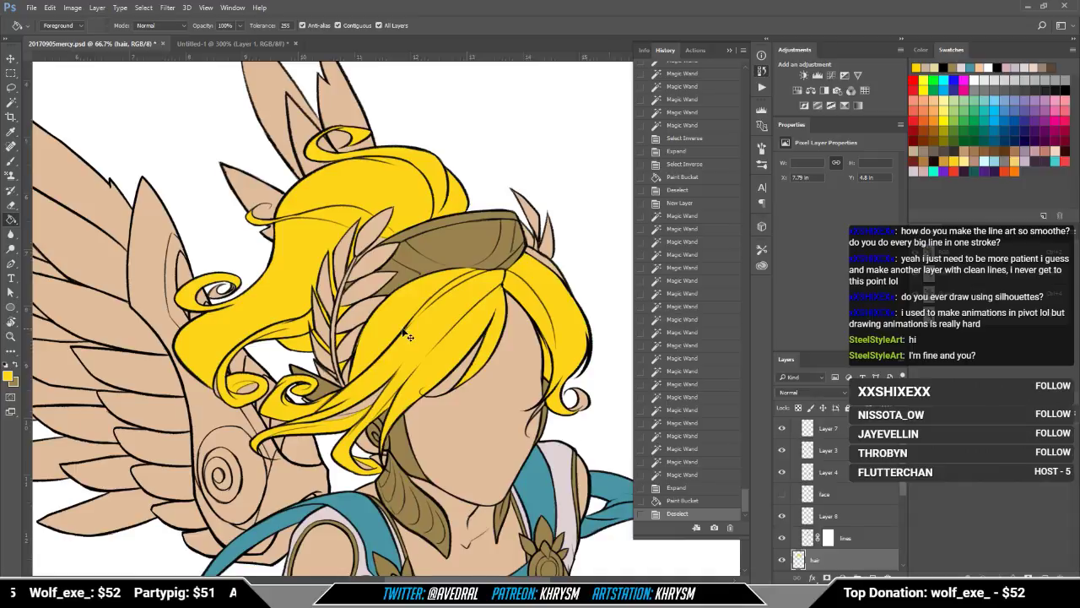
Step: Lasso the inner end of the spiral curl on the outer edge of the ponytail and fill it with the yellow
scroll(406, 335, up, 1)
drag(403, 328, 505, 370)
key(b)
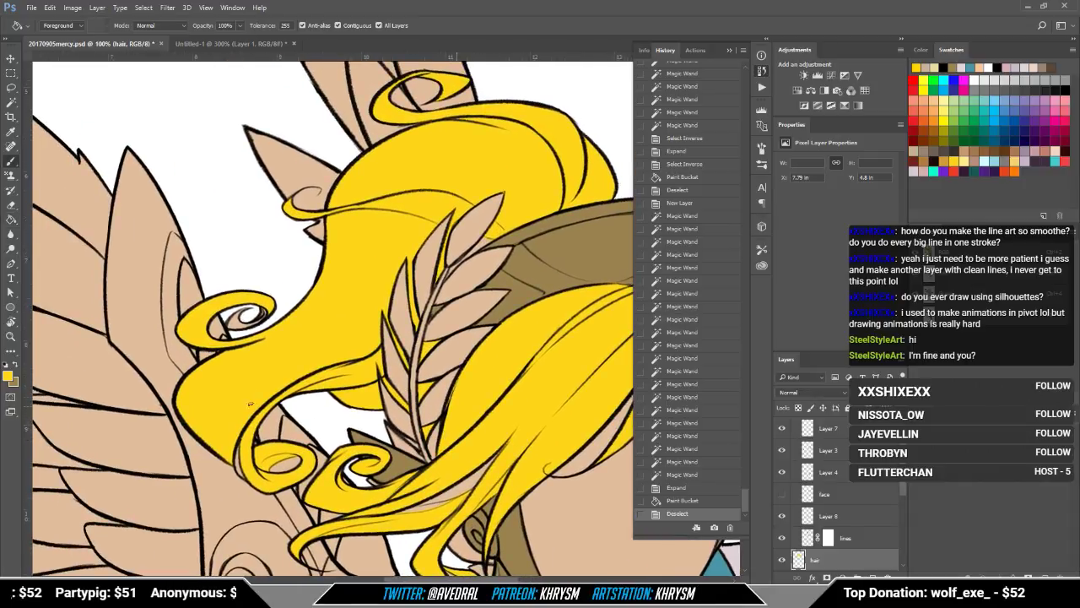
click(11, 88)
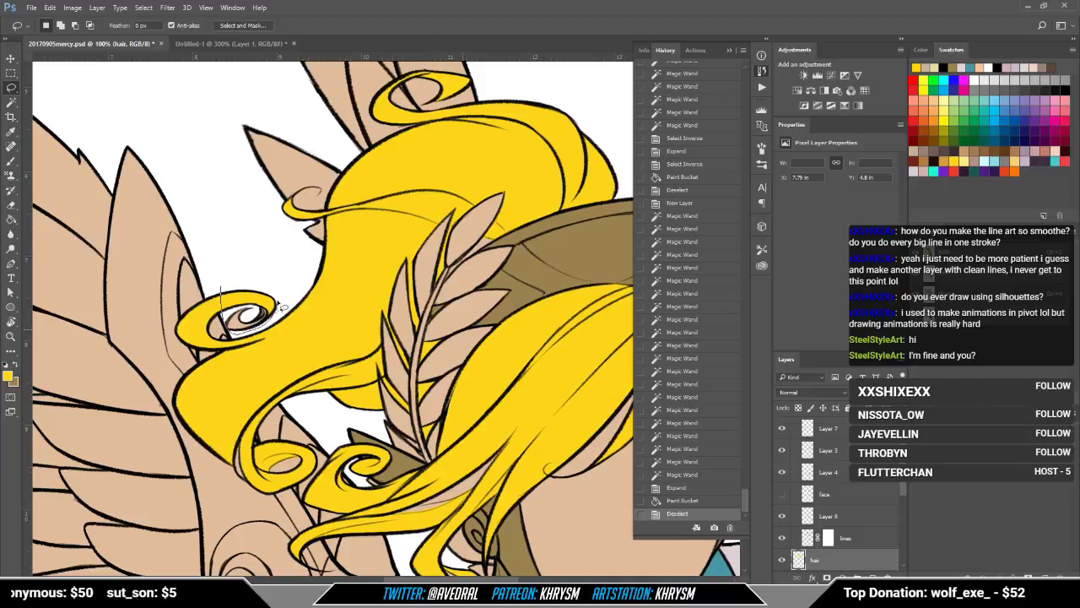
drag(281, 307, 274, 312)
key(g)
click(274, 304)
key(ctrl+d)
Step: Clip the hair layer to the base like the metal layer beneath it, and reset the canvas rotation
key(r)
drag(338, 477, 419, 480)
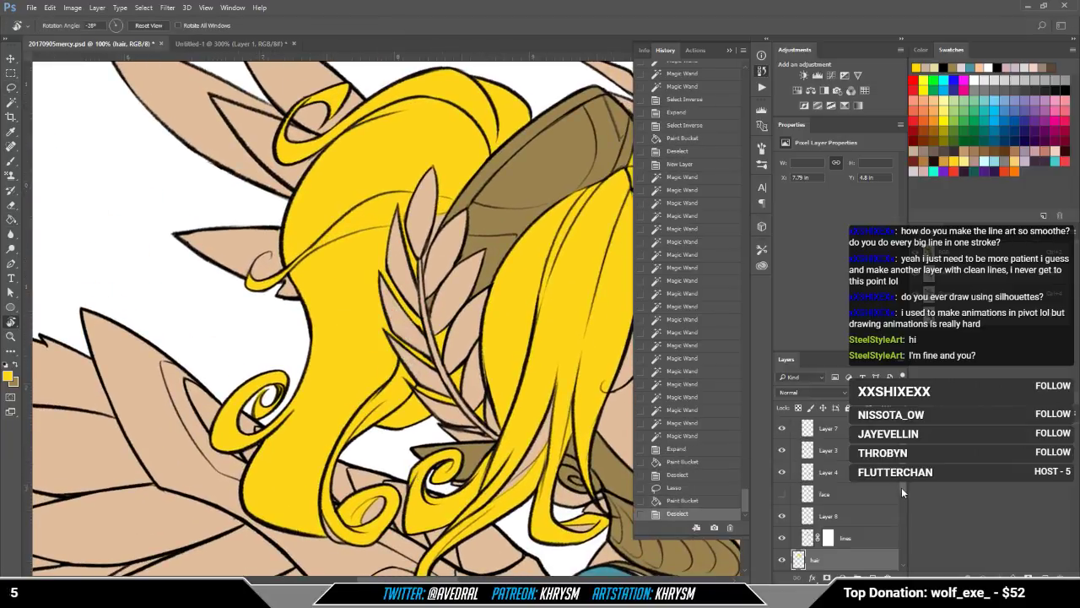
scroll(899, 507, down, 3)
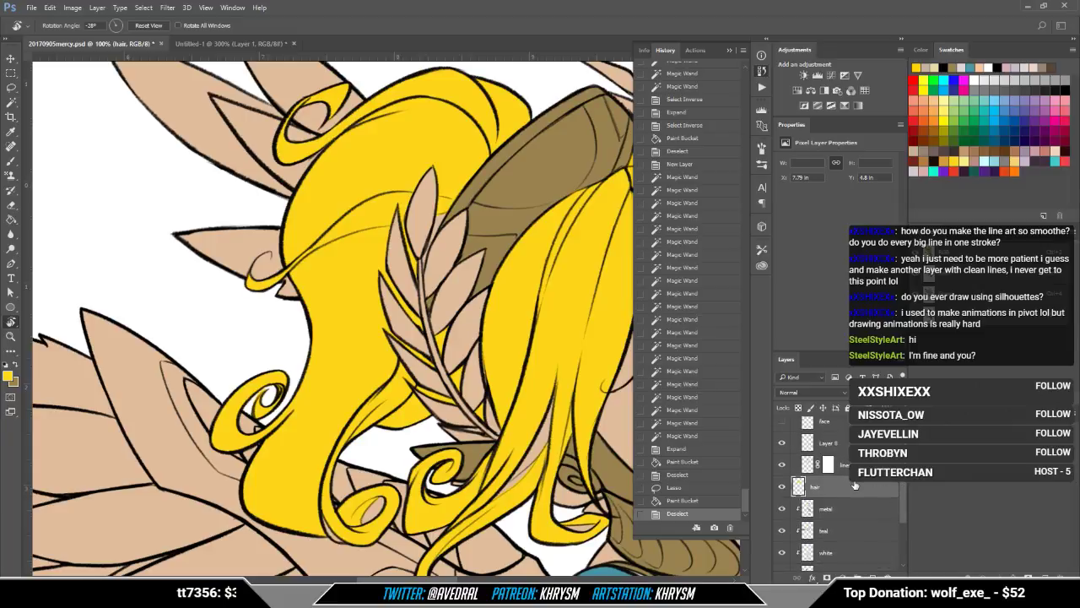
key(ctrl+alt+g)
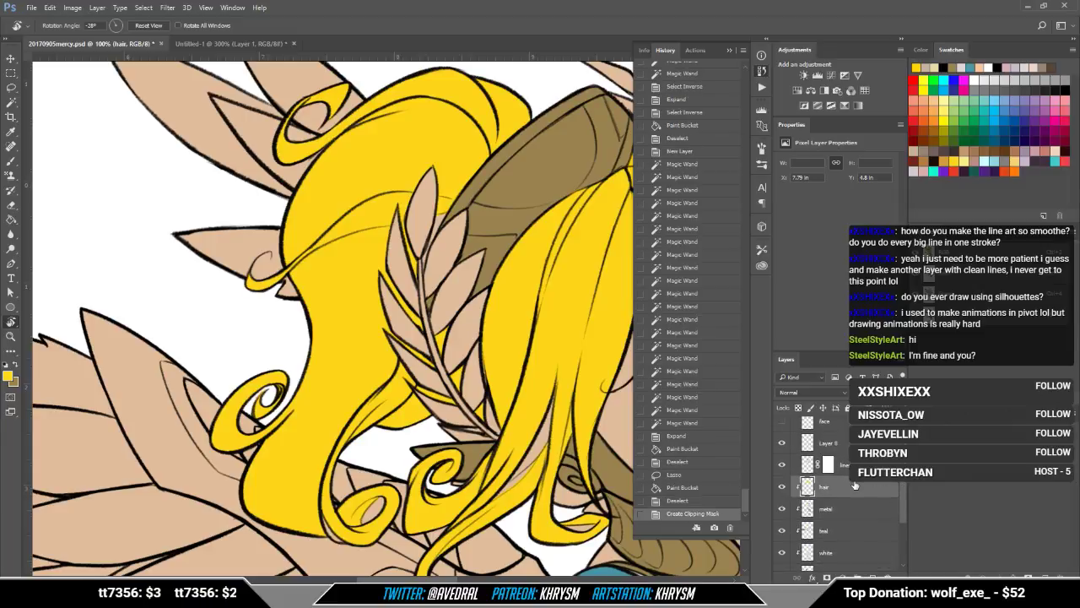
key(Escape)
Step: Lasso the curl at the ponytail's lower tip, subtract the area outside the hair, and fill its unpainted center with yellow
drag(441, 449, 396, 395)
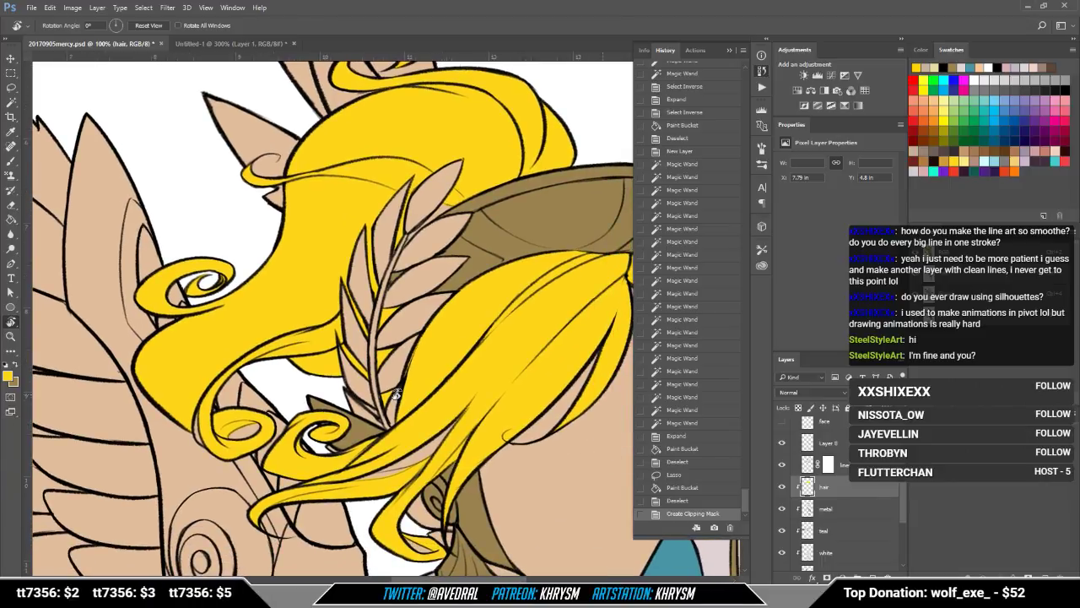
drag(397, 394, 320, 315)
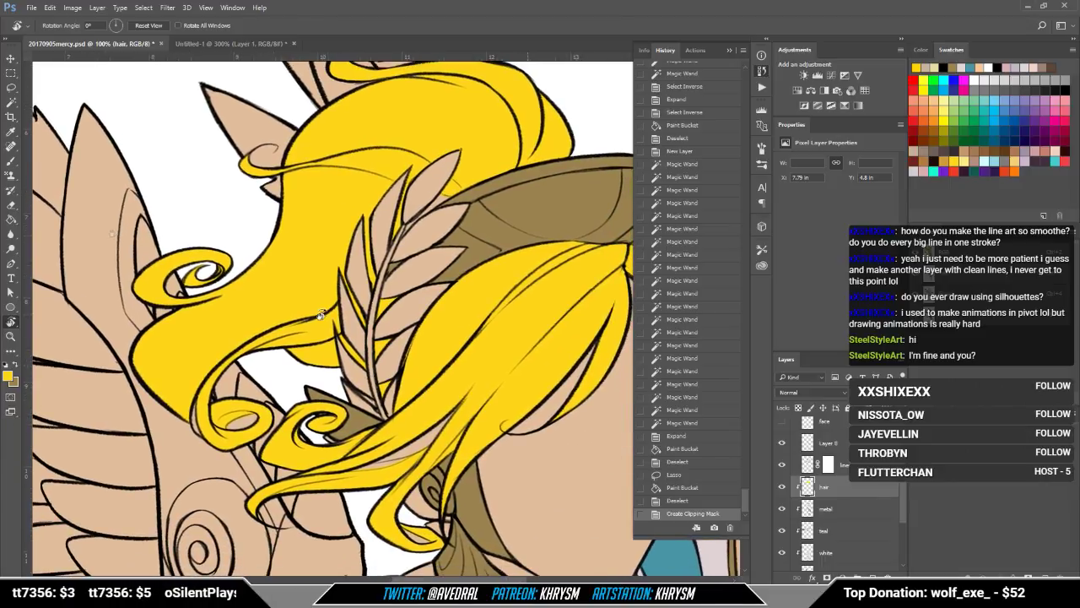
click(11, 87)
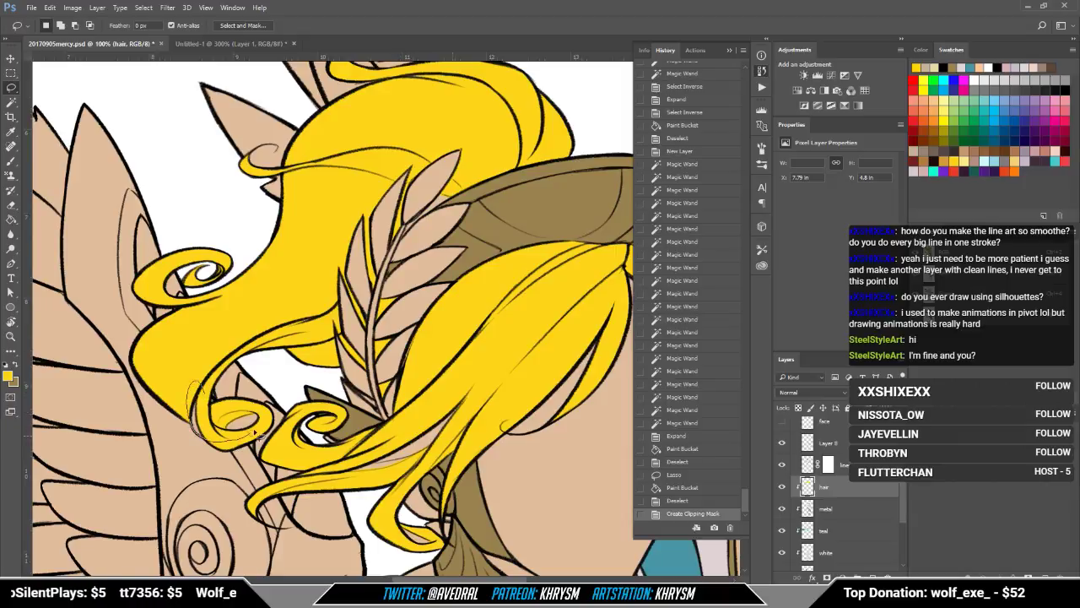
drag(250, 406, 253, 419)
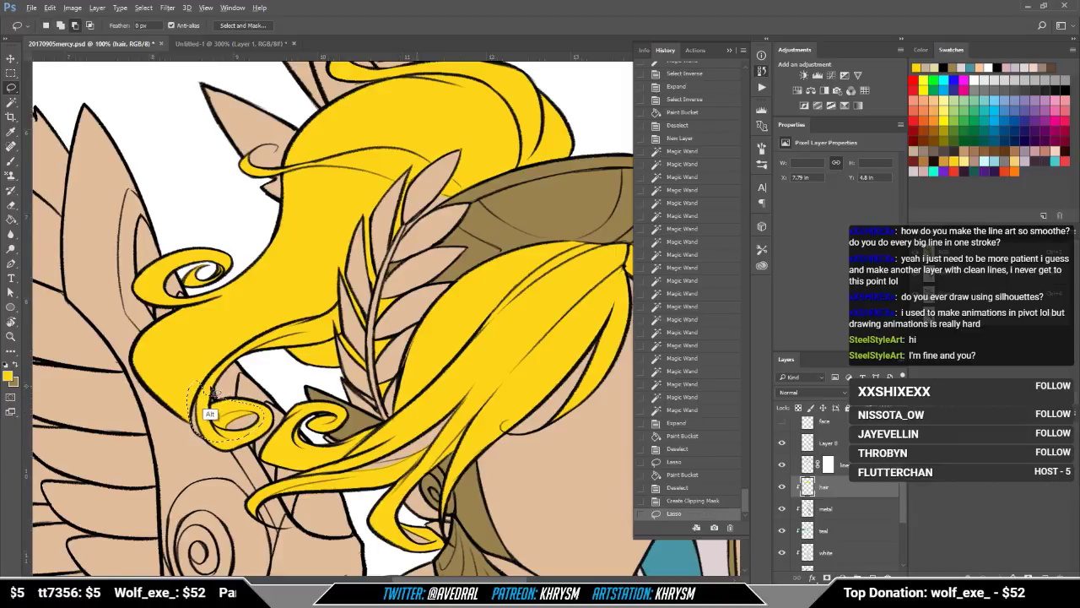
drag(230, 385, 234, 405)
key(g)
click(242, 417)
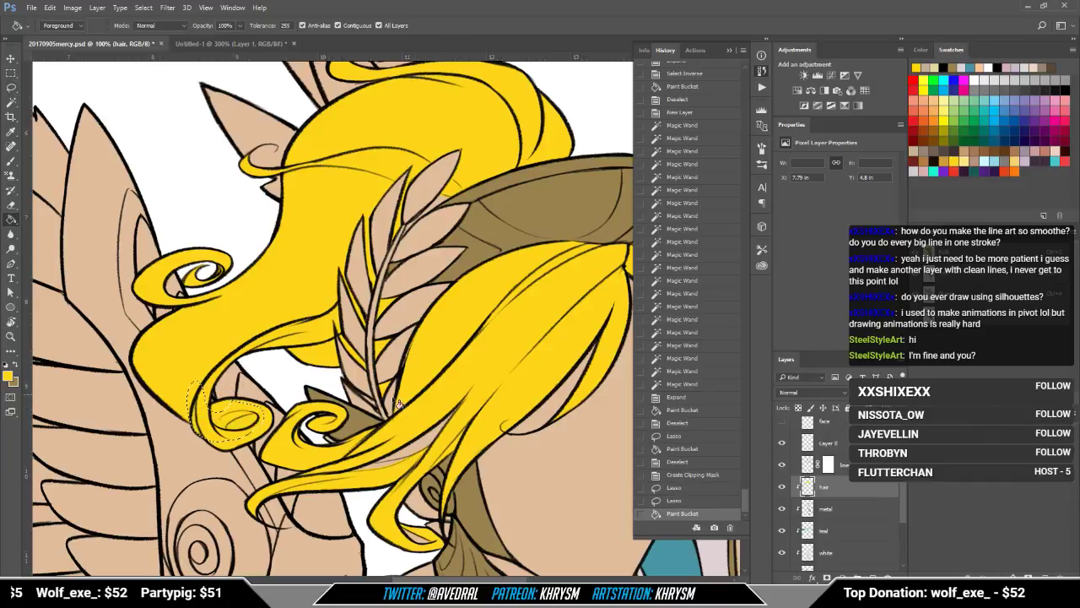
drag(437, 413, 395, 372)
key(ctrl+d)
Step: Brush yellow over the tiny unpainted hair gaps between the lower laurel leaves
drag(545, 441, 469, 482)
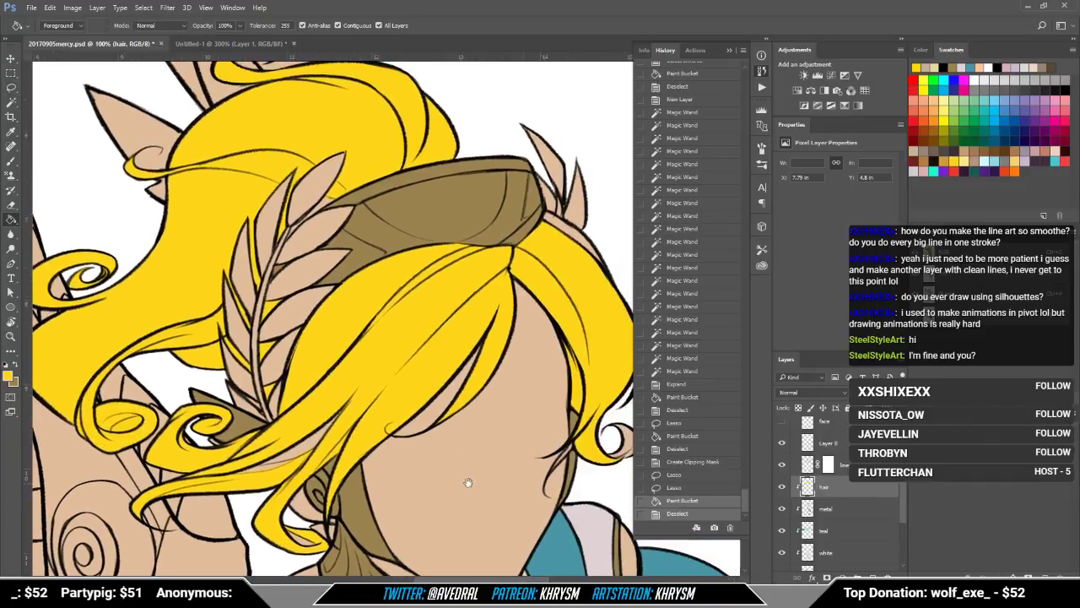
key(b)
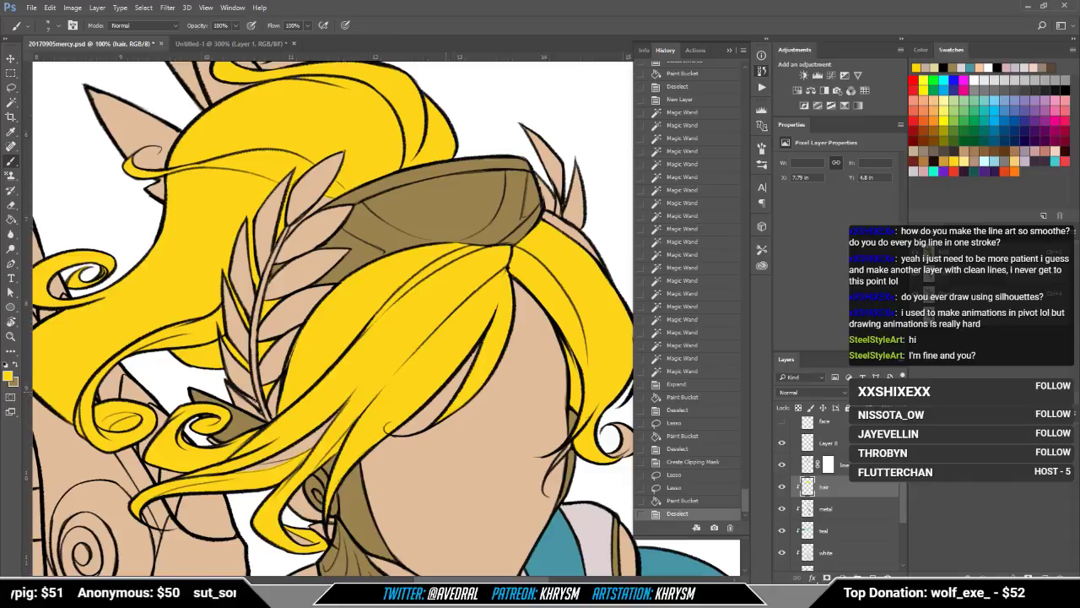
click(253, 400)
click(259, 406)
click(258, 405)
Step: Lasso the unpainted gap between the loose fringe strands in front of the ear and fill it with yellow
mouse_move(409, 351)
mouse_down()
mouse_move(412, 326)
mouse_move(388, 297)
mouse_move(241, 422)
mouse_move(277, 437)
mouse_move(333, 383)
mouse_up()
click(11, 88)
key(g)
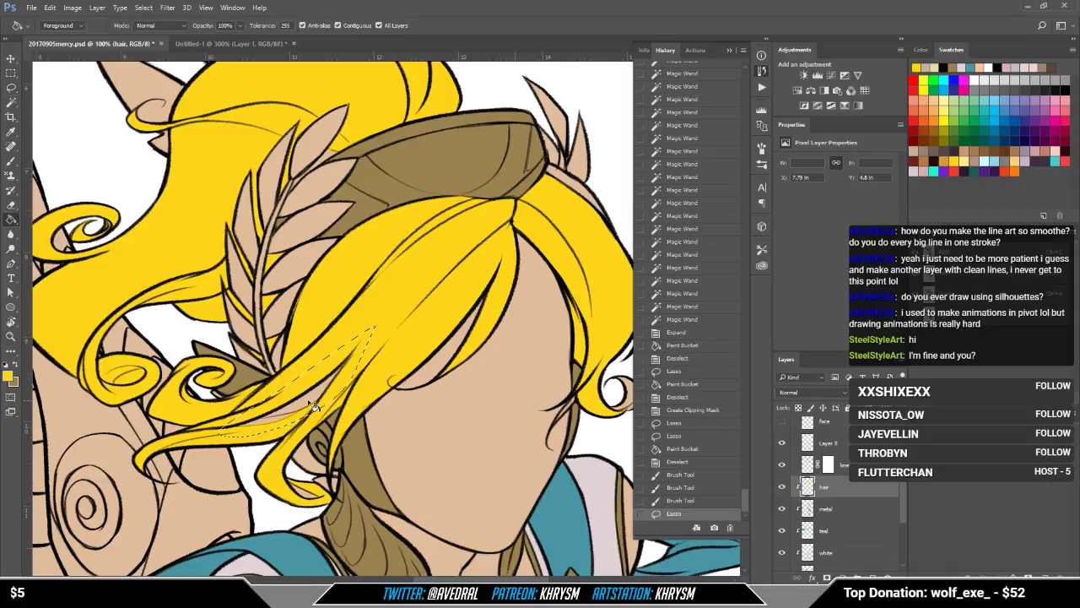
click(312, 405)
key(ctrl+d)
Step: Magic Wand select the thin hair strip below the far-side laurel leaves, expand the selection, and fill it with yellow
drag(477, 438, 315, 493)
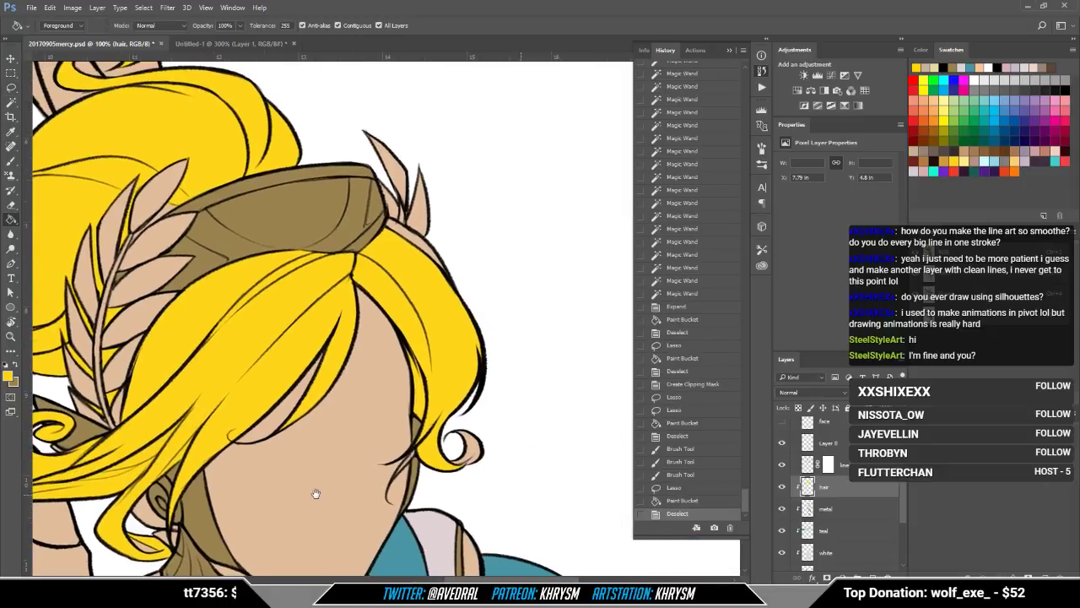
drag(455, 380, 432, 448)
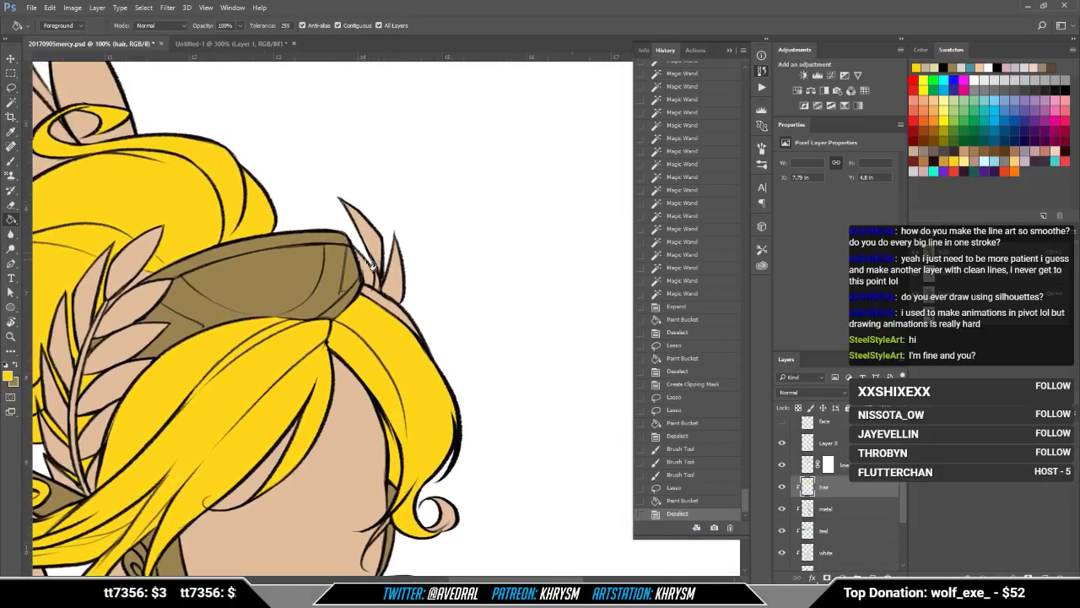
key(w)
click(381, 308)
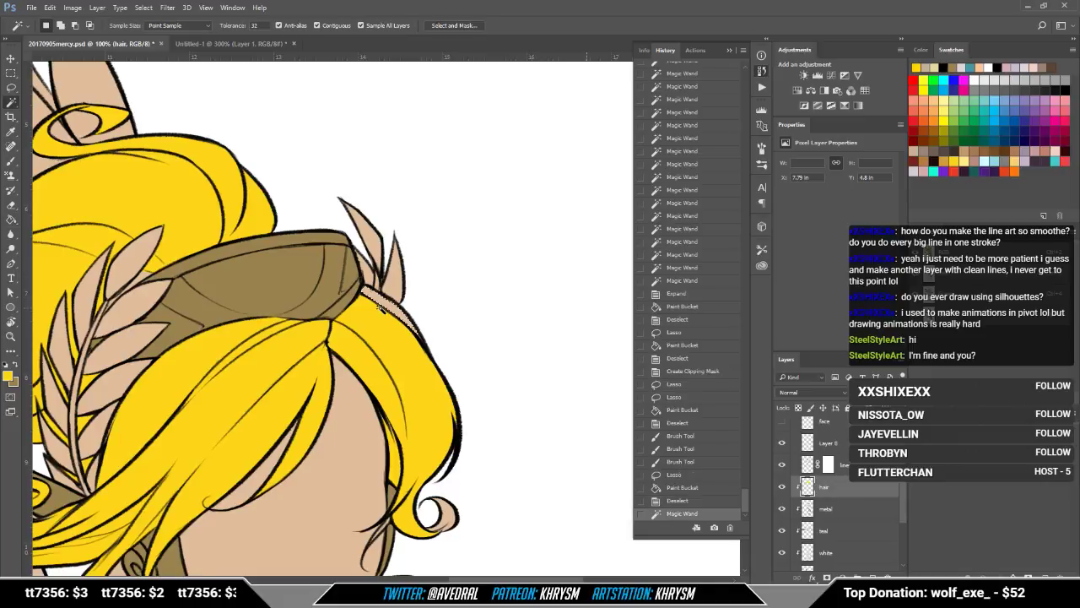
key(shift+F6)
key(Return)
key(g)
click(381, 308)
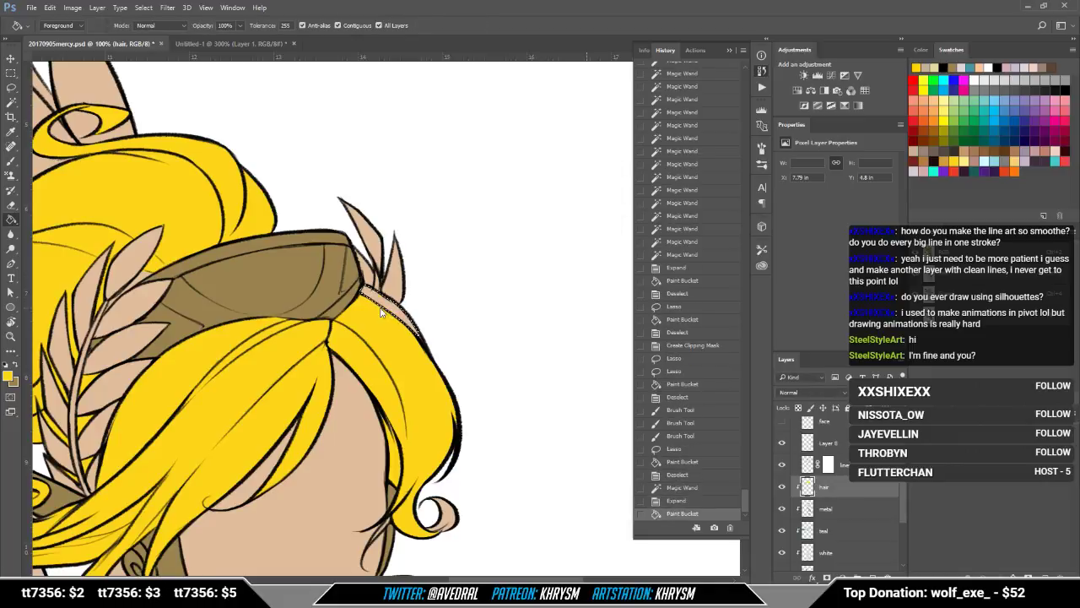
key(ctrl+d)
Step: Lasso around the far-side lock and fill its unpainted curled tip with yellow
key(l)
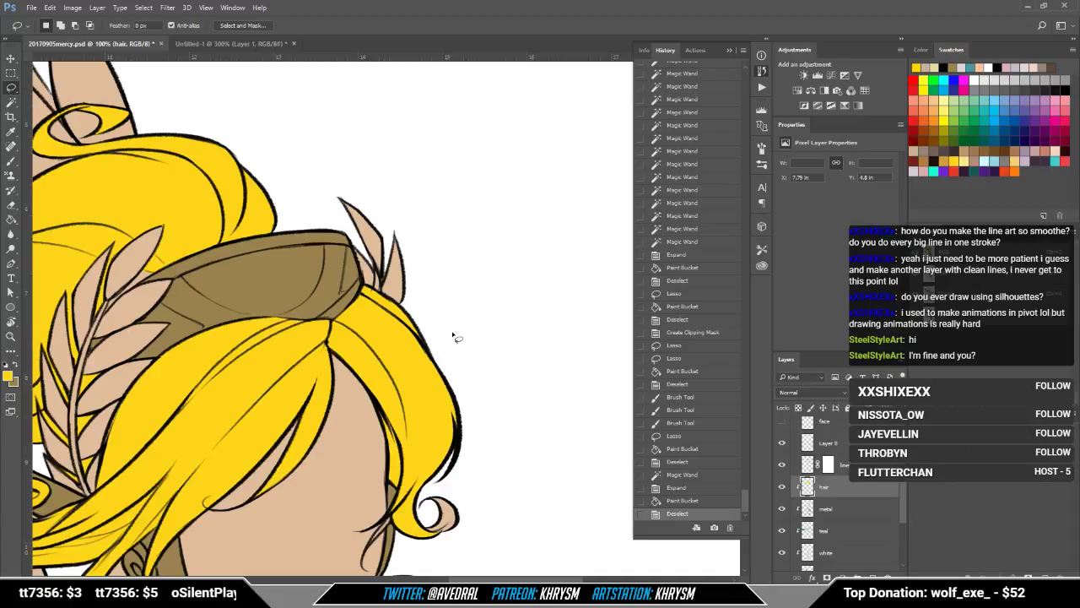
mouse_move(426, 309)
mouse_down()
mouse_move(411, 530)
mouse_move(466, 371)
mouse_move(428, 310)
mouse_up()
key(g)
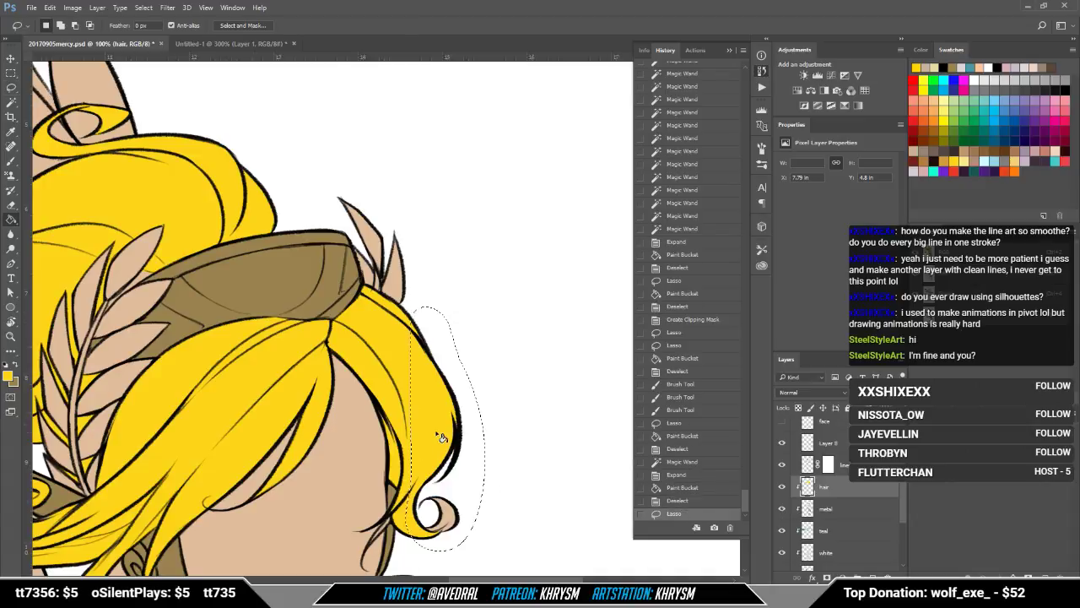
click(446, 503)
key(ctrl+d)
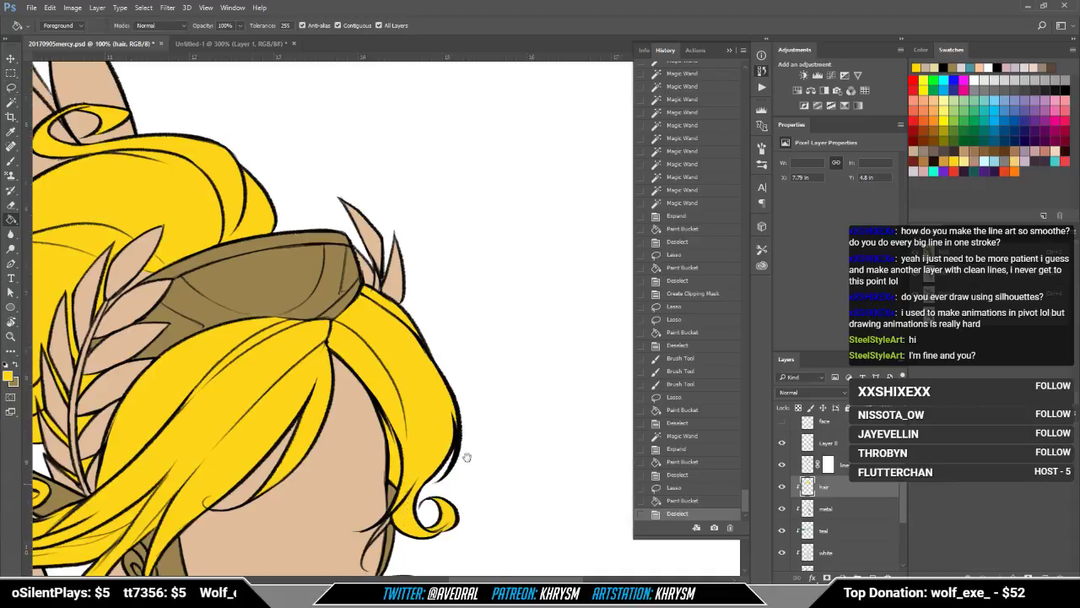
Step: Brush yellow into the small leftover spots in the far-side strands and the fringe over the face
drag(467, 457, 478, 387)
key(b)
mouse_move(402, 441)
mouse_down()
mouse_move(380, 474)
mouse_move(401, 442)
mouse_up()
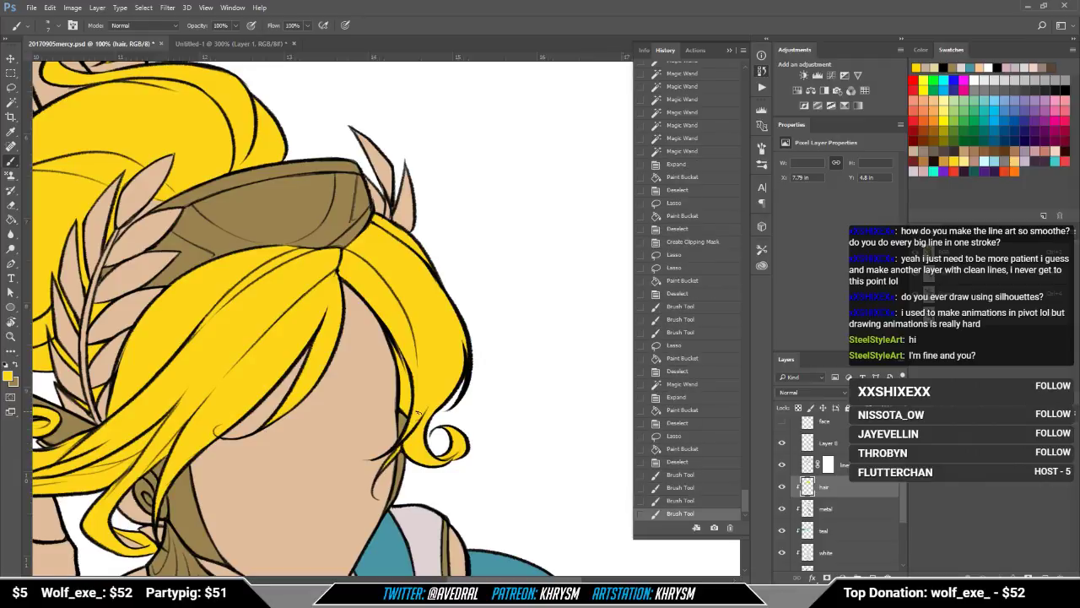
drag(272, 420, 277, 411)
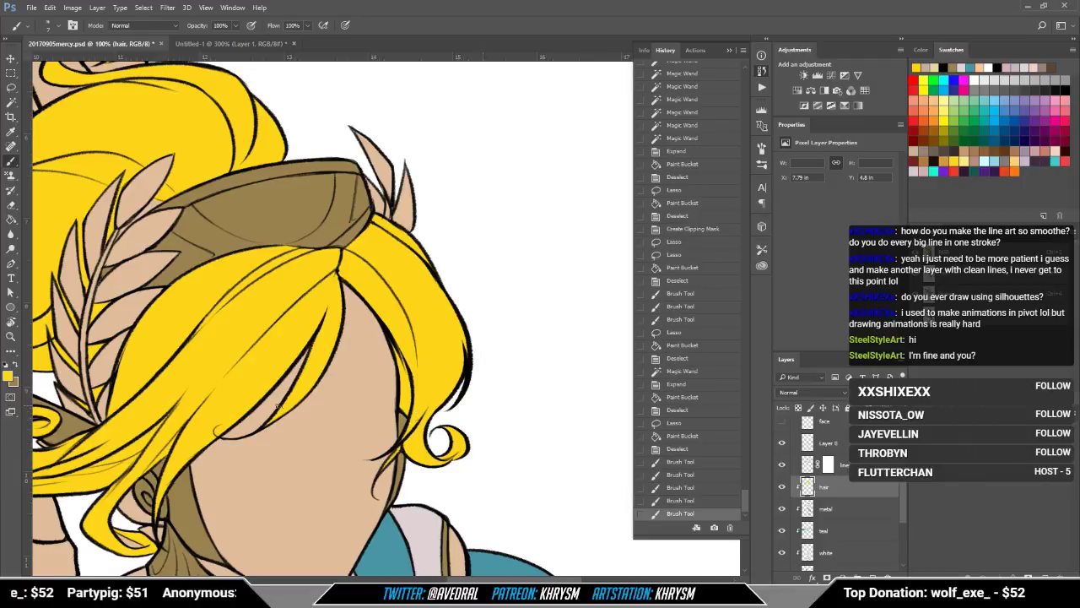
key(ctrl+minus)
key(ctrl+minus)
key(ctrl+plus)
key(ctrl+plus)
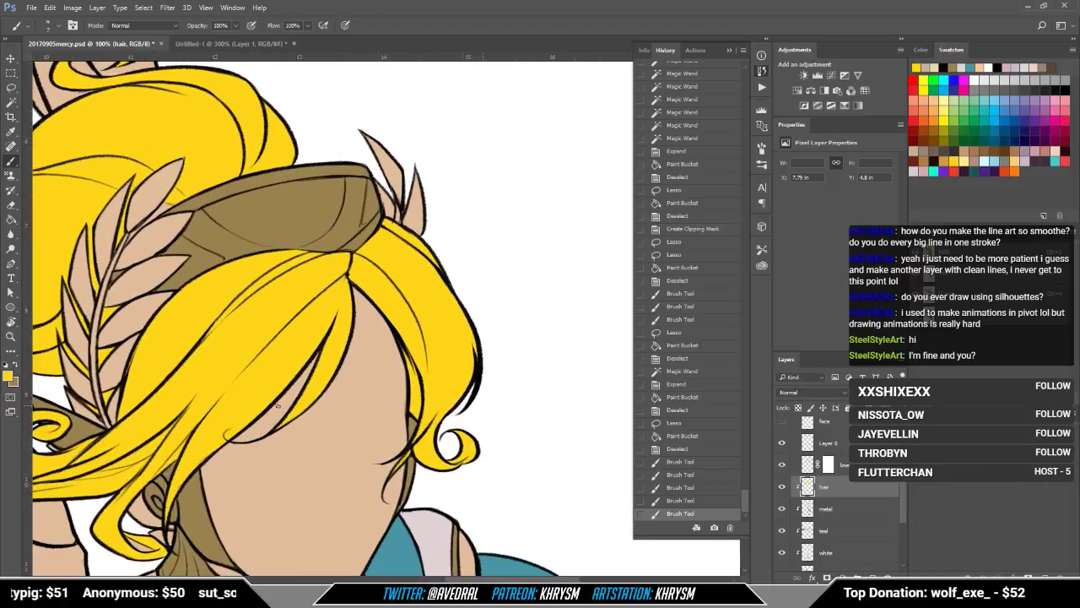
Step: Magic Wand select the small gaps between the near-side laurel leaves beside the headpiece, expand the selection, and fill it with yellow
drag(275, 405, 427, 592)
key(w)
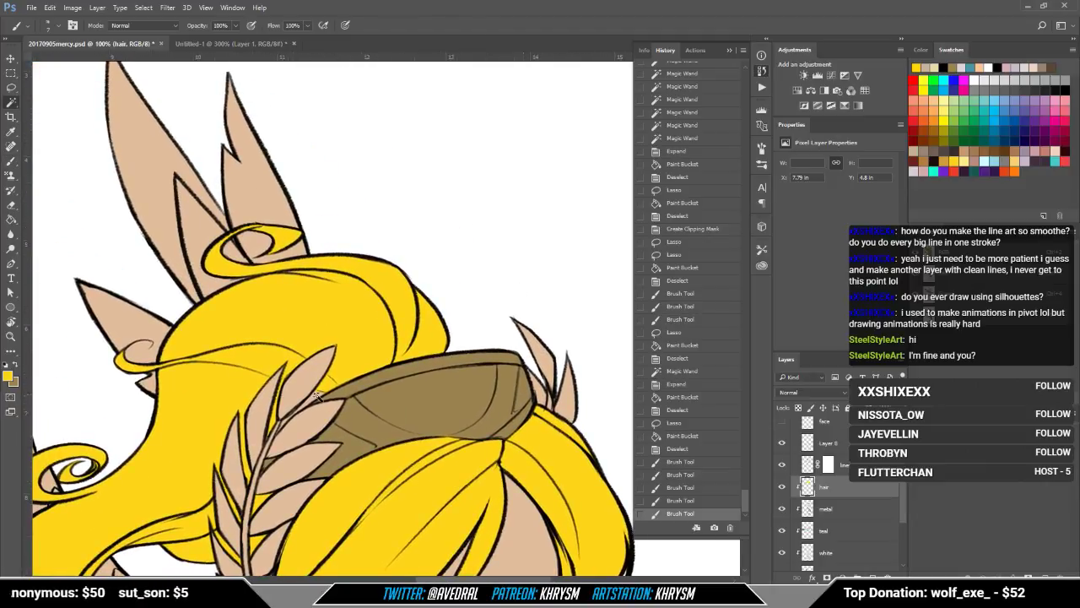
click(316, 395)
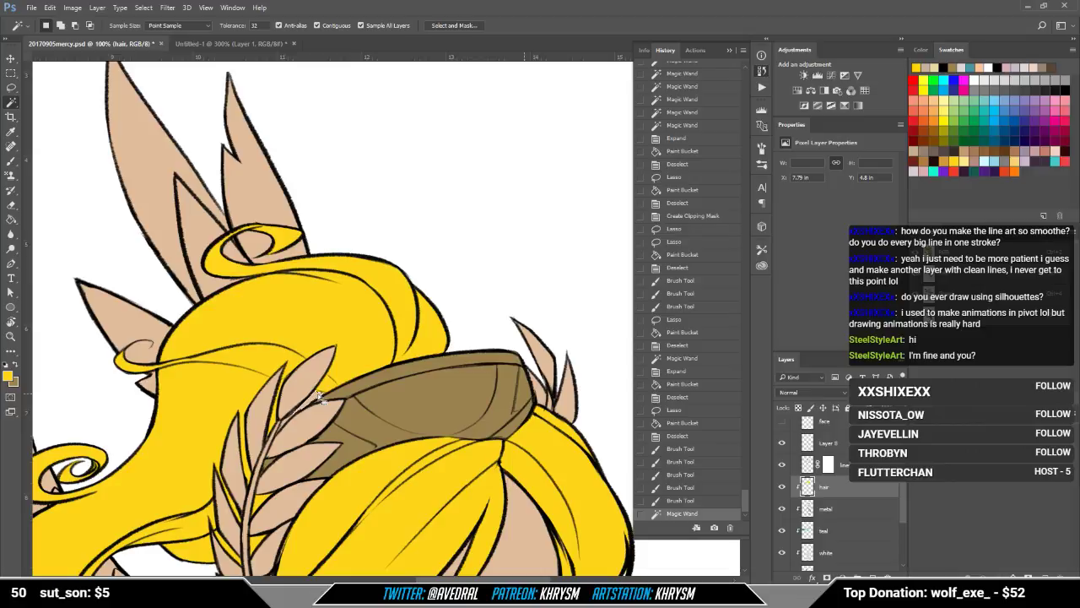
shift+click(284, 427)
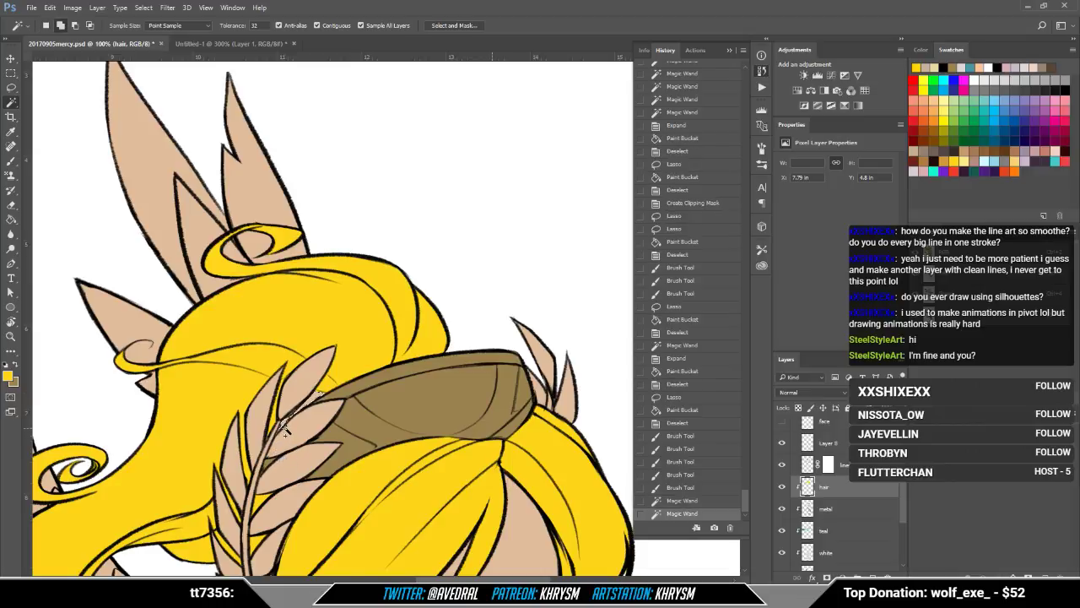
key(ctrl+shift+e)
key(Return)
key(g)
click(318, 398)
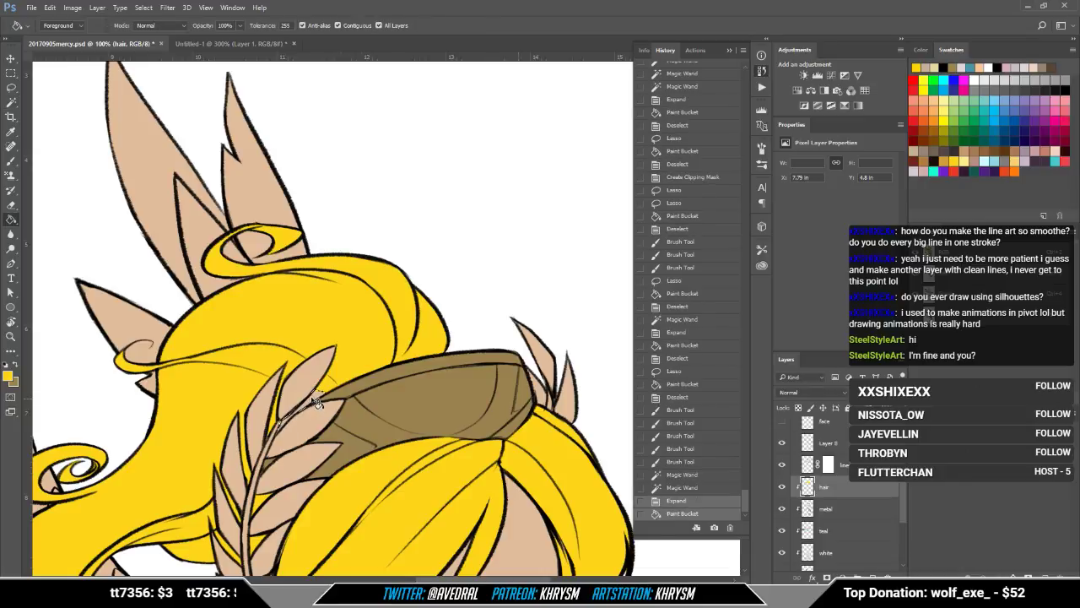
key(ctrl+d)
Step: Brush yellow into the leftover slivers along the near-side laurel stem
key(b)
click(281, 427)
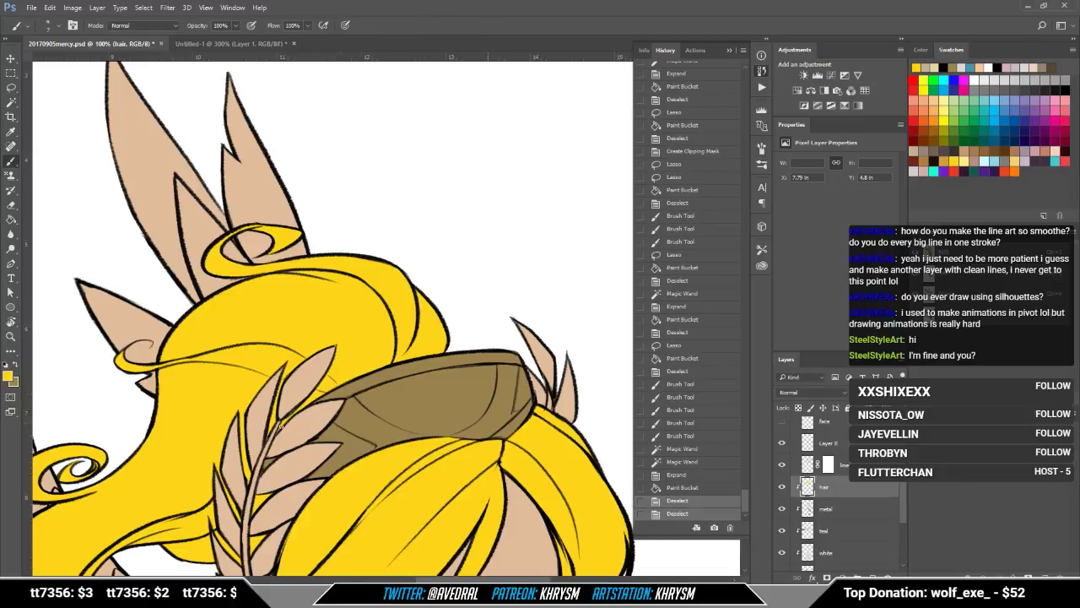
click(267, 431)
click(269, 429)
click(271, 427)
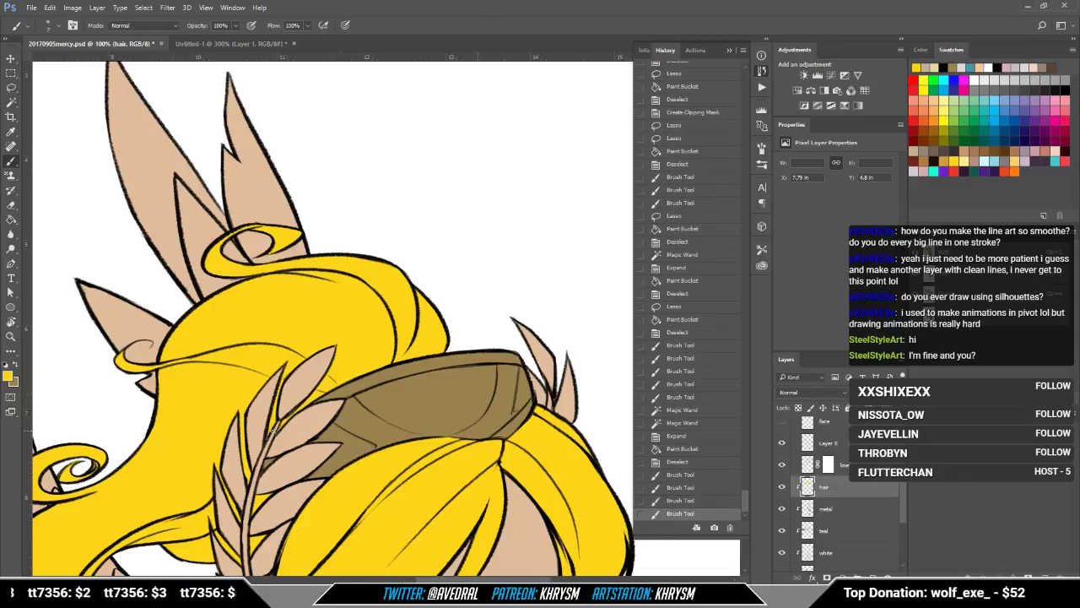
Step: Lock the hair layer's transparent pixels and mute the yellow by filling over it with skin tan at 50% opacity, followed by pale peach
key(ctrl+minus)
key(ctrl+minus)
key(ctrl+minus)
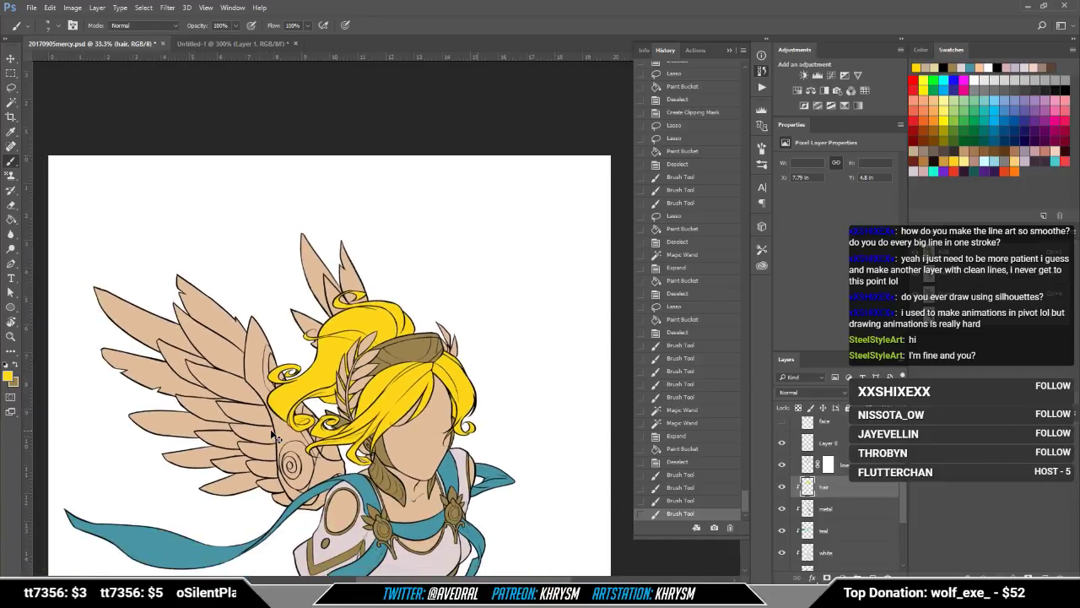
key(ctrl+minus)
key(ctrl+plus)
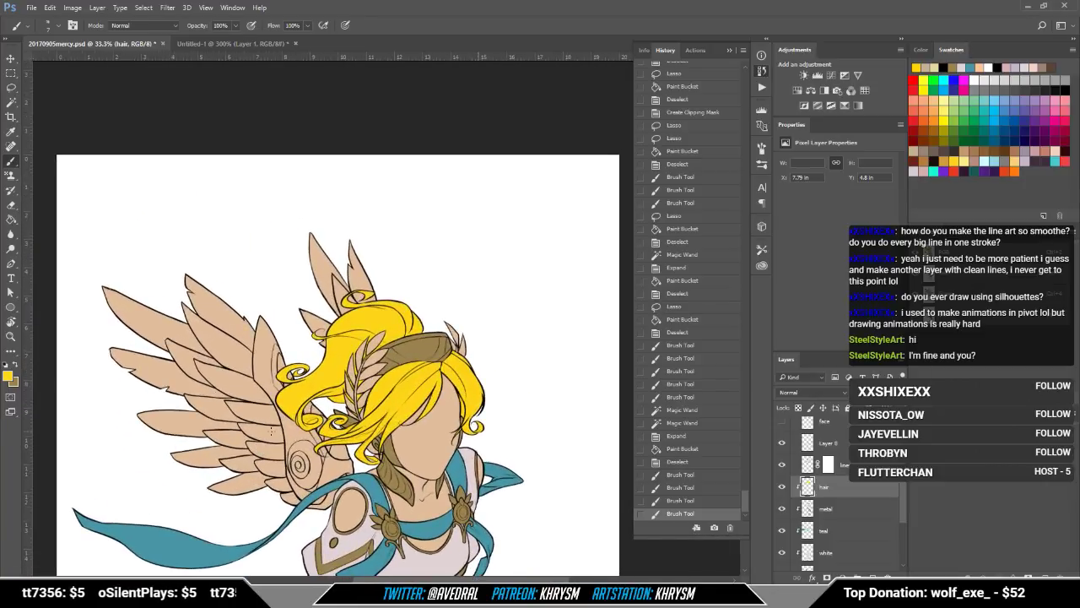
drag(331, 443, 308, 417)
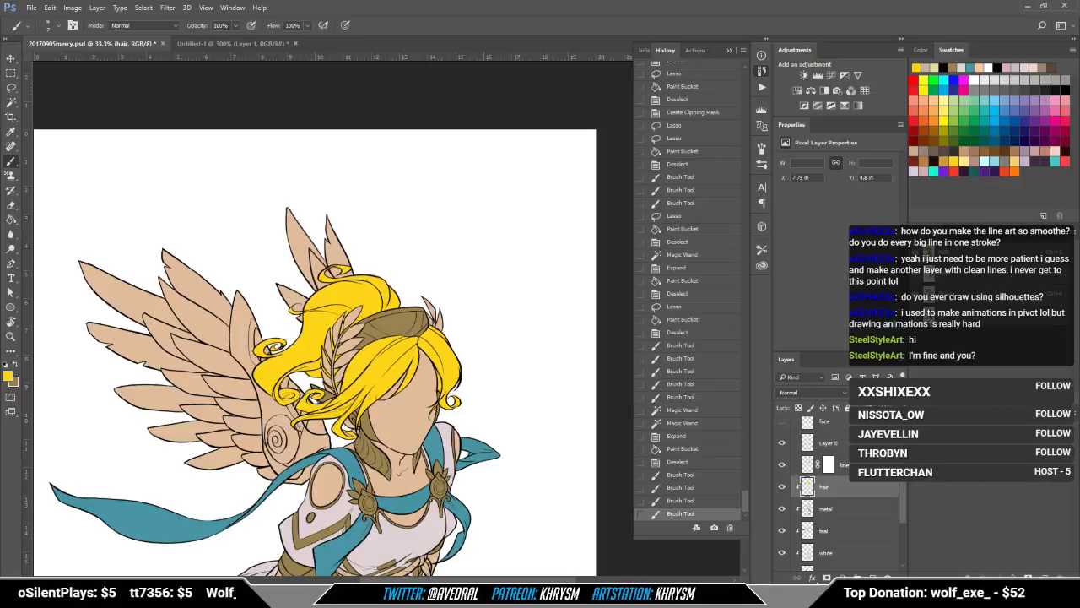
click(798, 409)
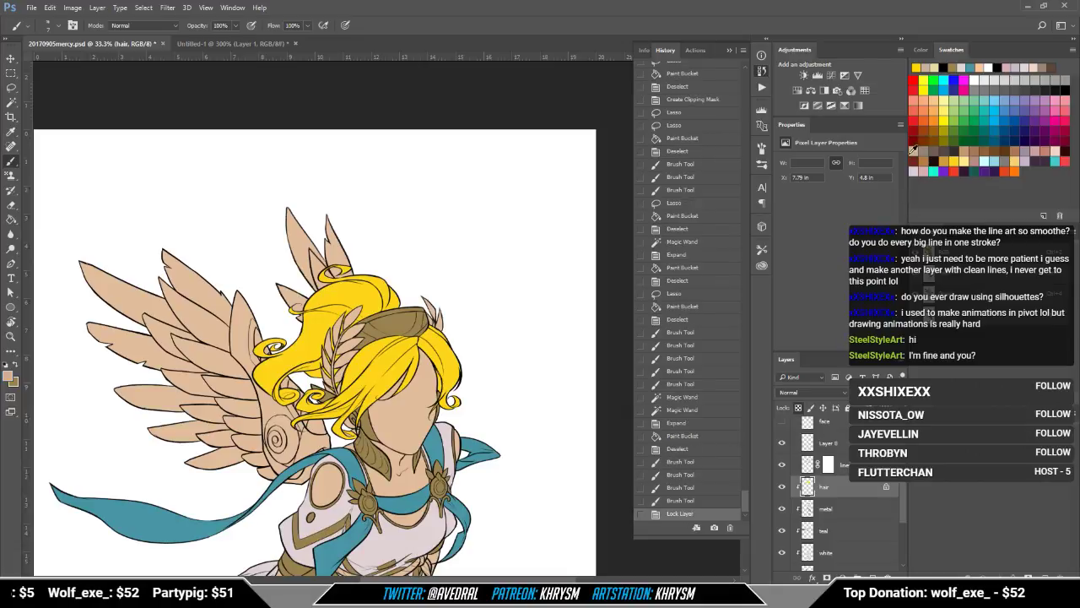
key(g)
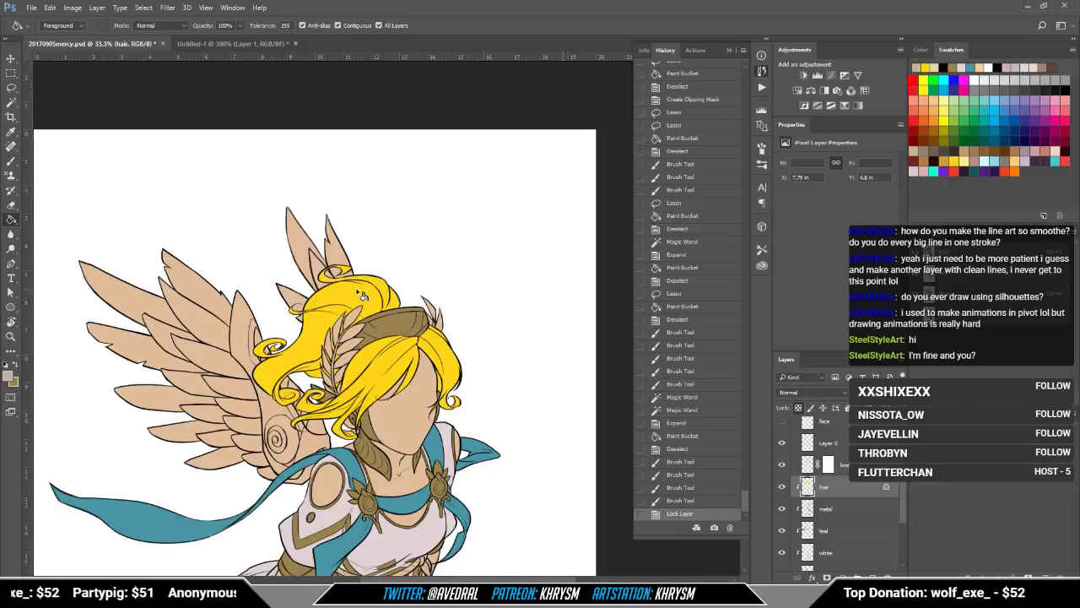
click(362, 294)
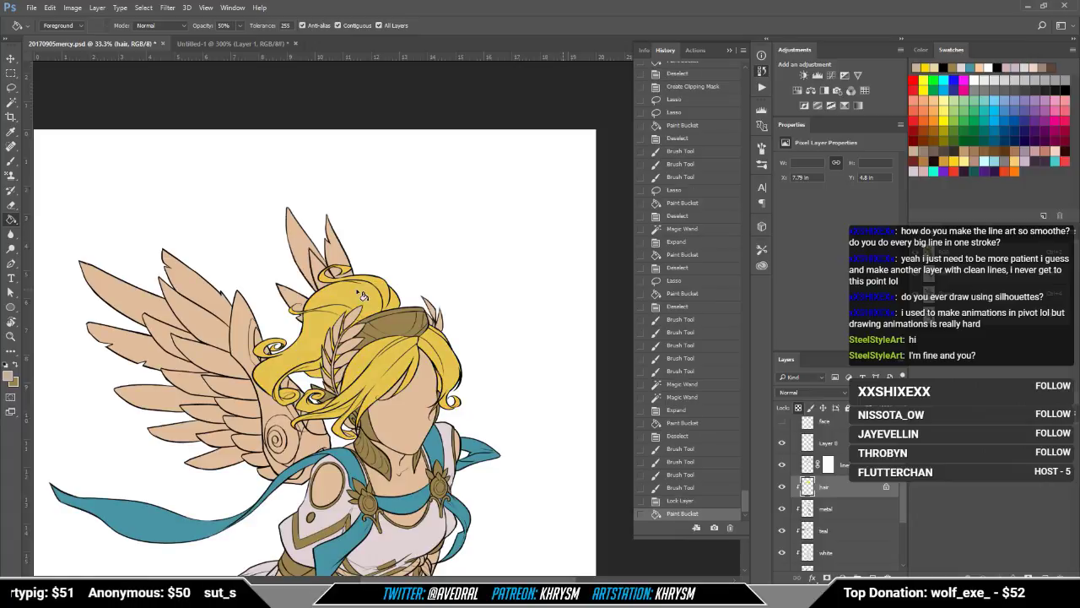
click(1052, 149)
click(365, 294)
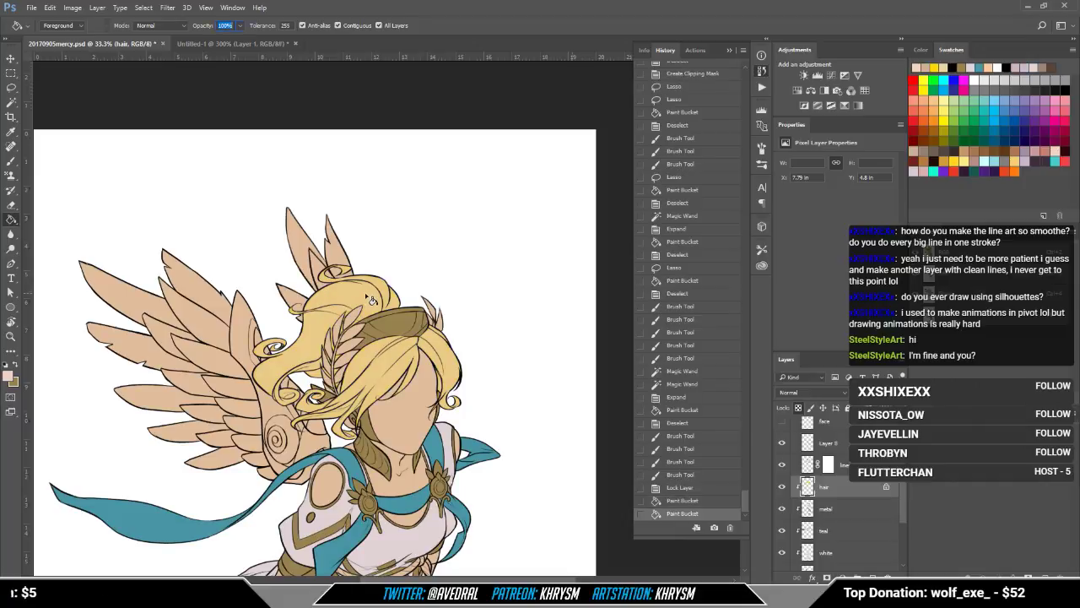
Step: Turn on the visibility of the wing metal layer
scroll(415, 358, down, 5)
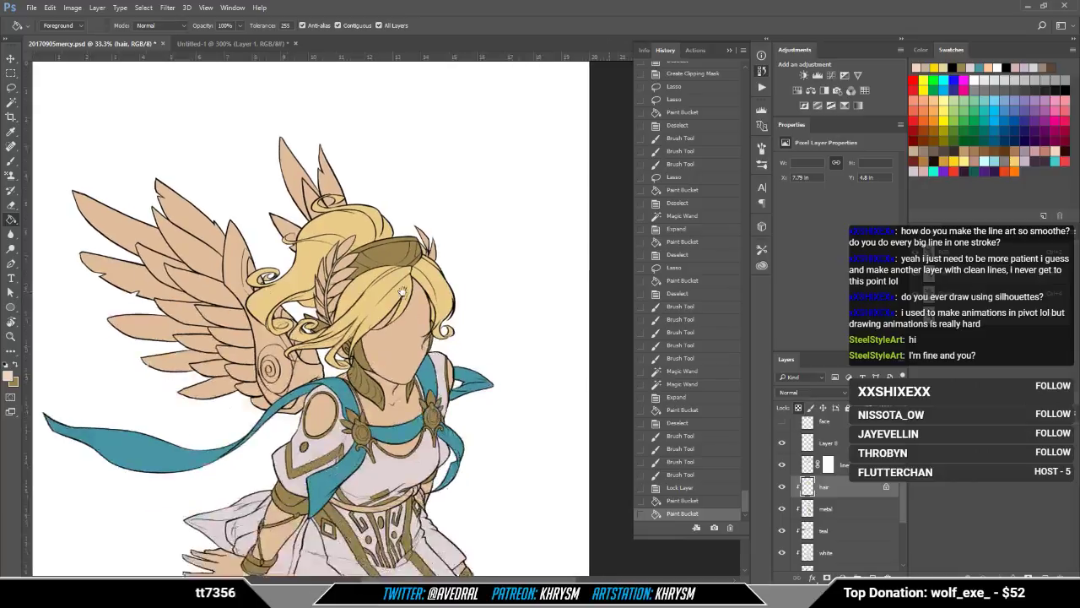
drag(445, 383, 456, 439)
drag(426, 308, 420, 318)
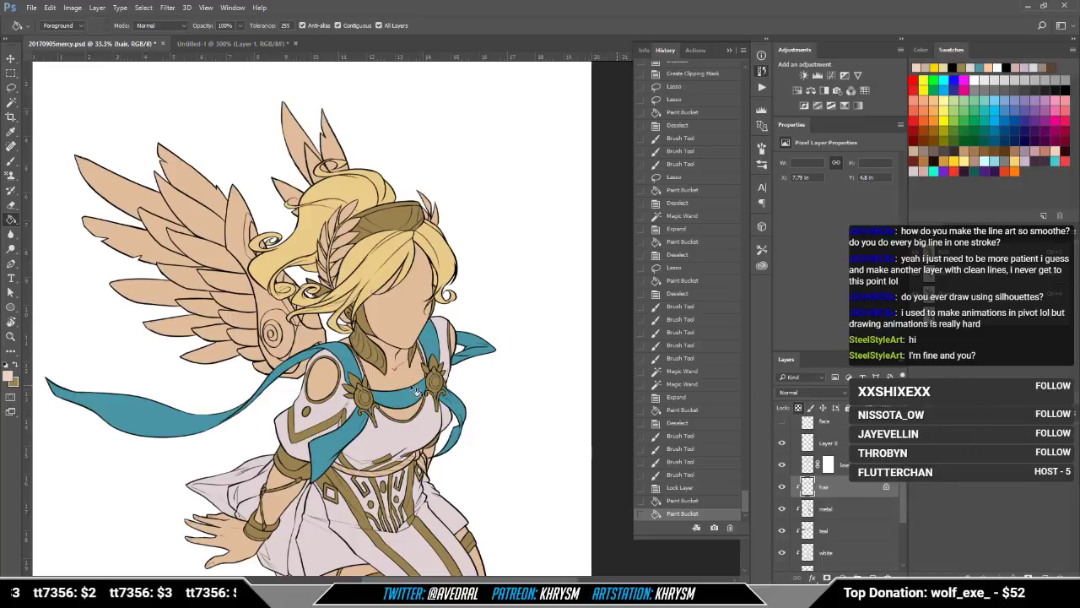
scroll(817, 525, down, 3)
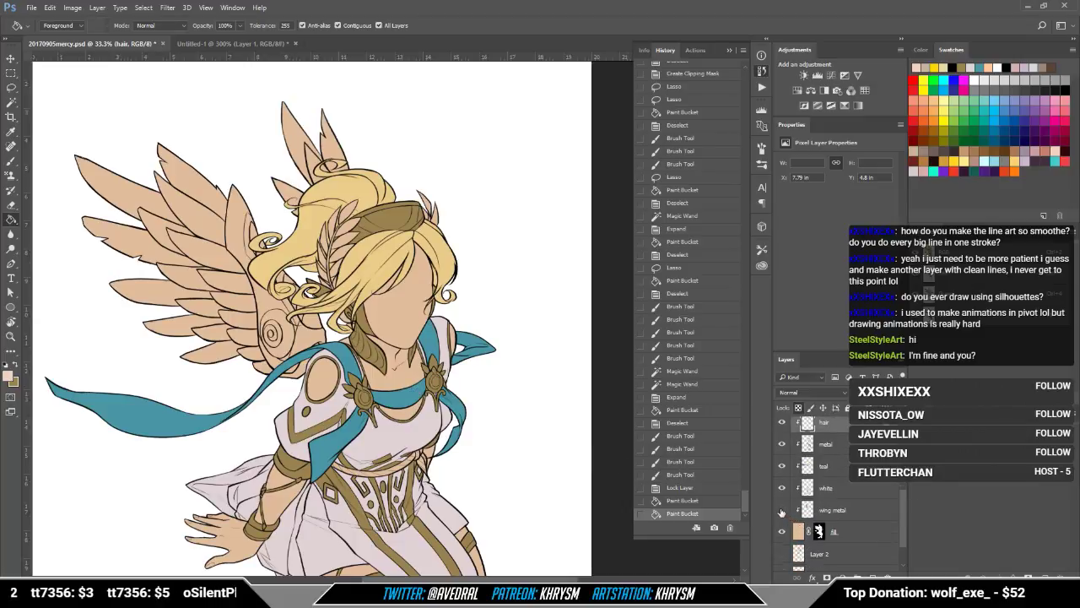
click(782, 510)
drag(325, 377, 334, 392)
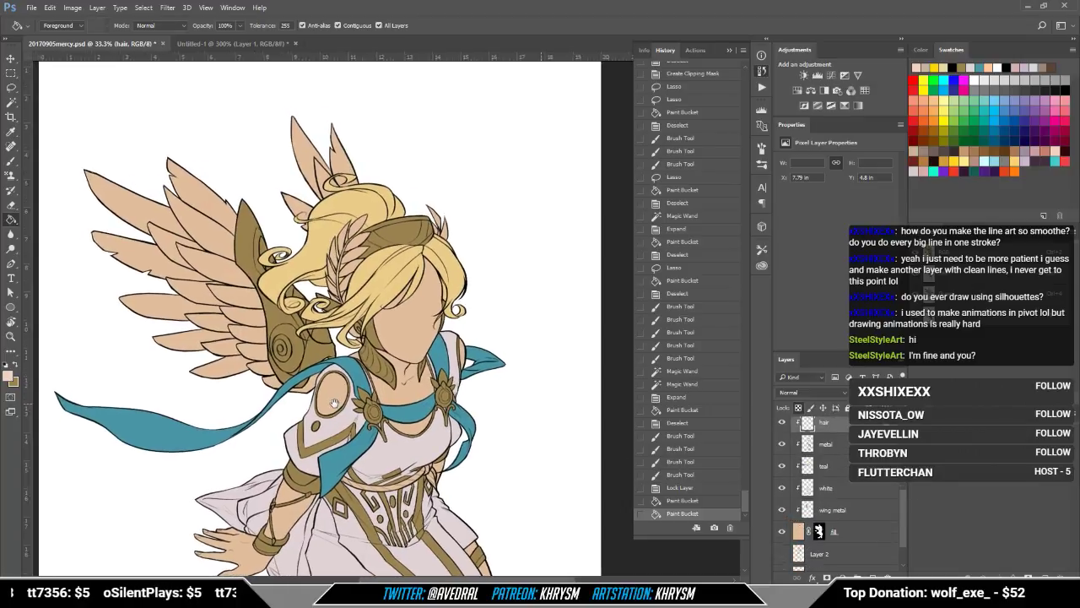
Step: Add a new clipped layer named "wing feathers" directly above the skin-colored fill layer
click(853, 529)
key(ctrl+shift+n)
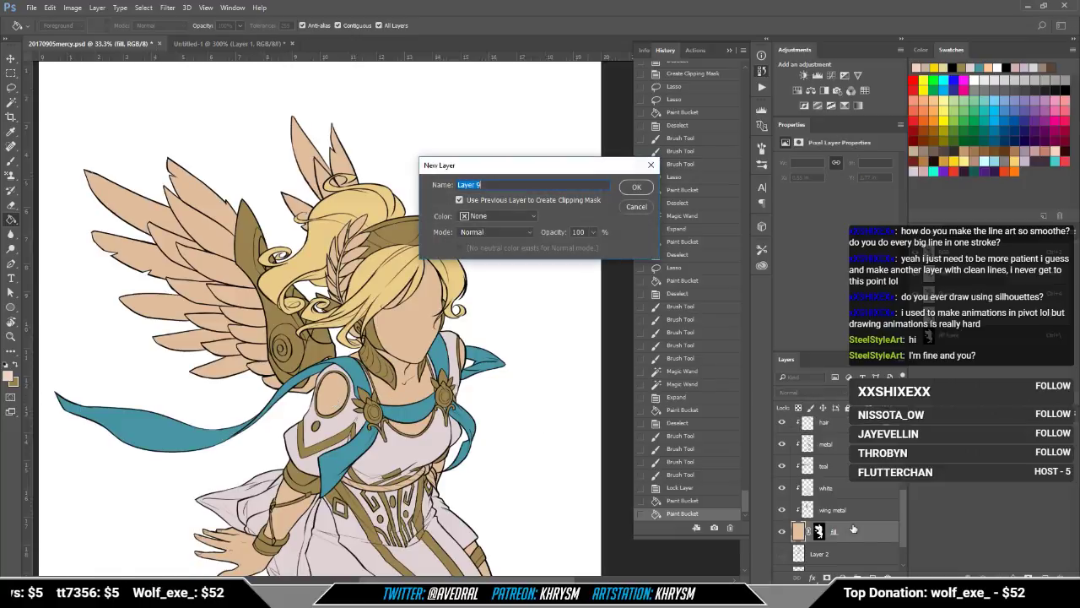
text(wing)
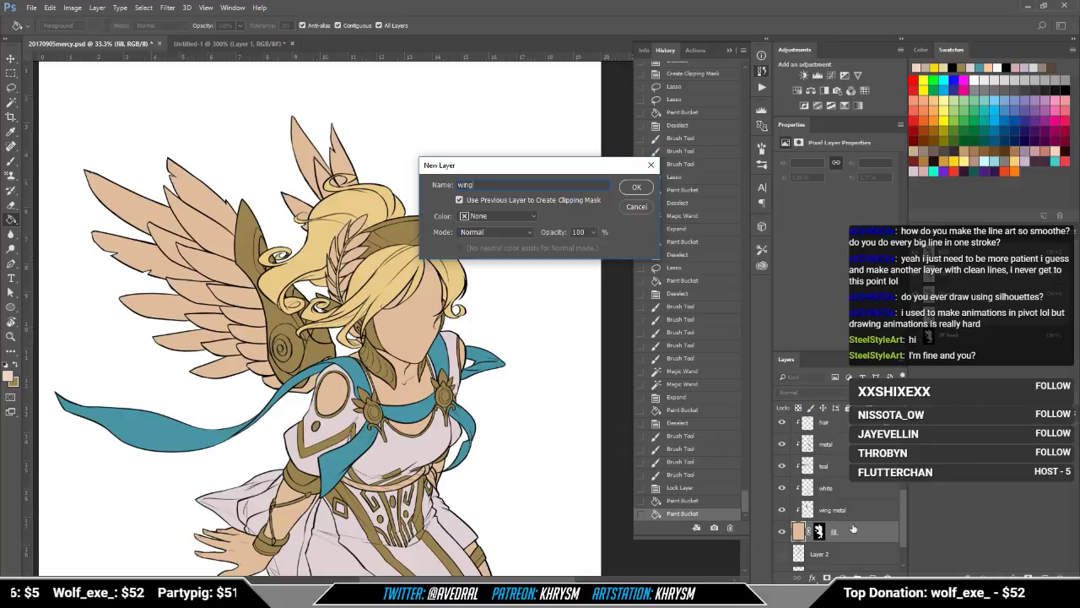
text( feathers)
key(Return)
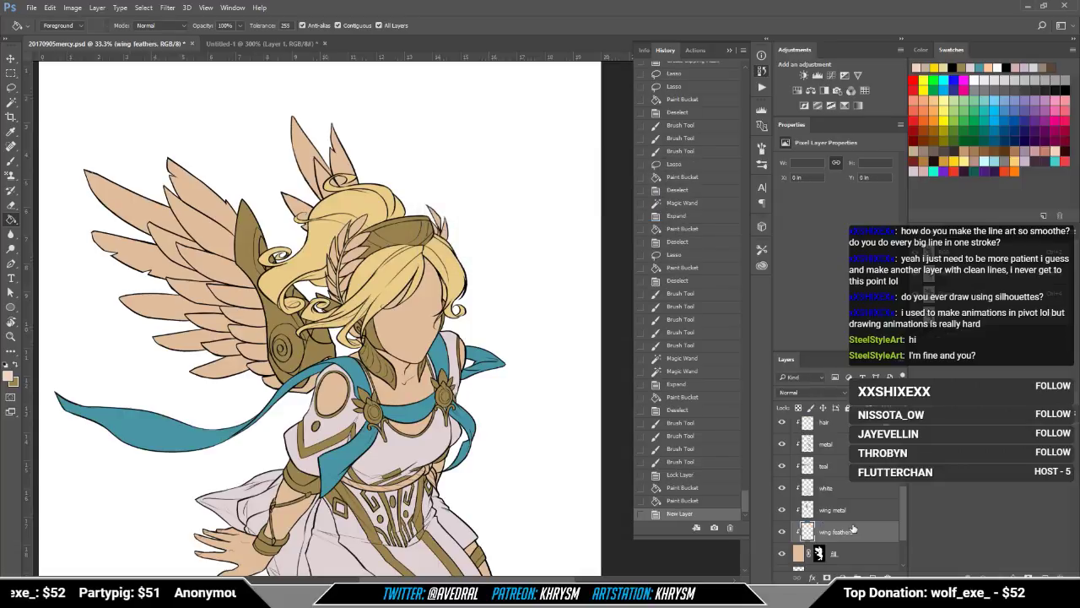
Step: Sample the off-white feather color from the reference image, lasso around the wings in the mercy drawing, and fill them with it
click(220, 43)
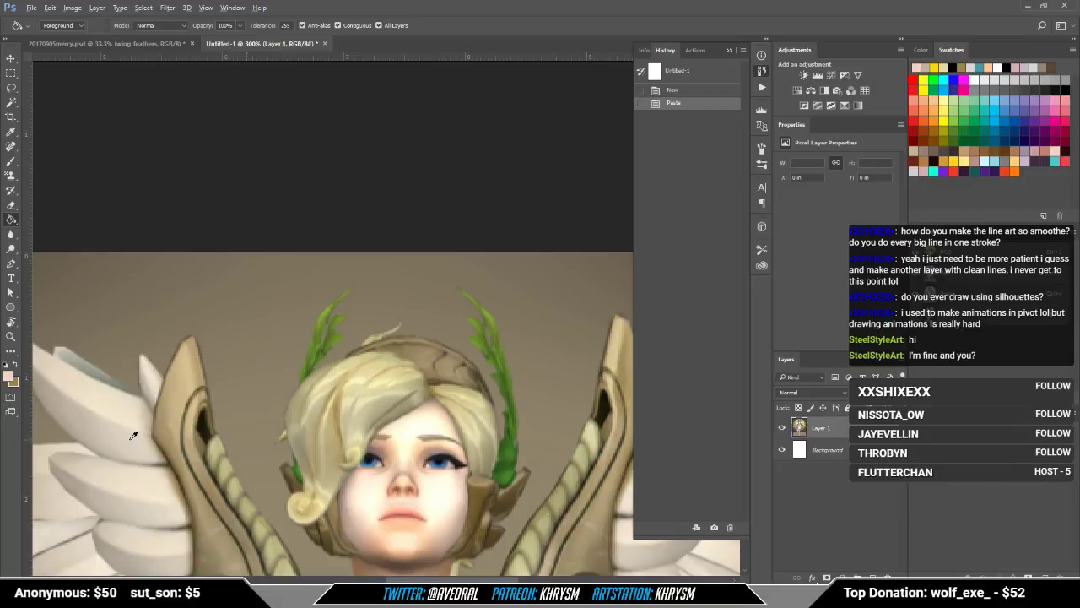
click(118, 46)
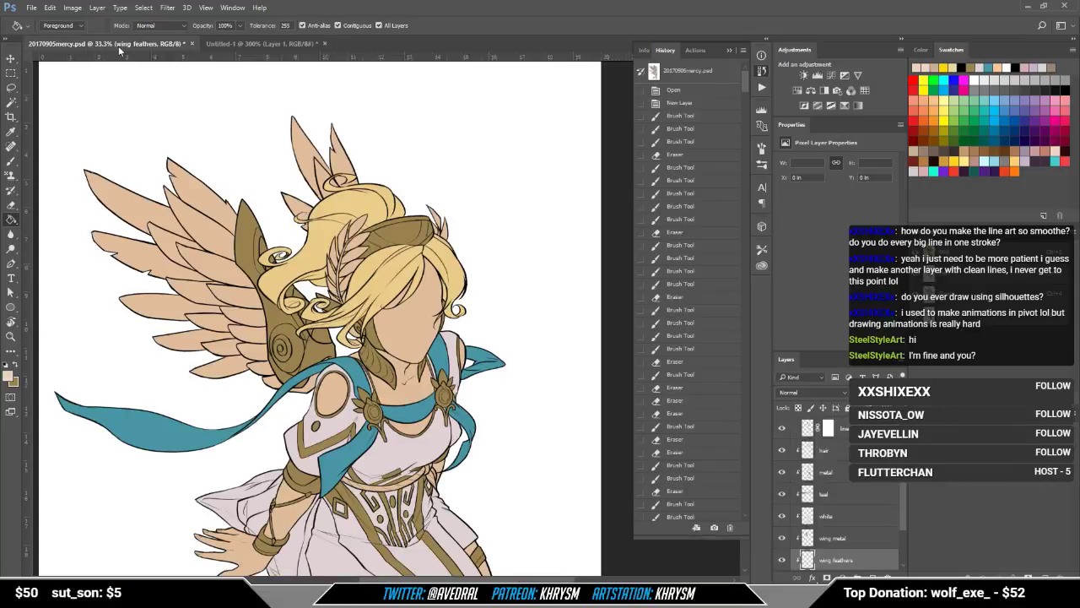
key(l)
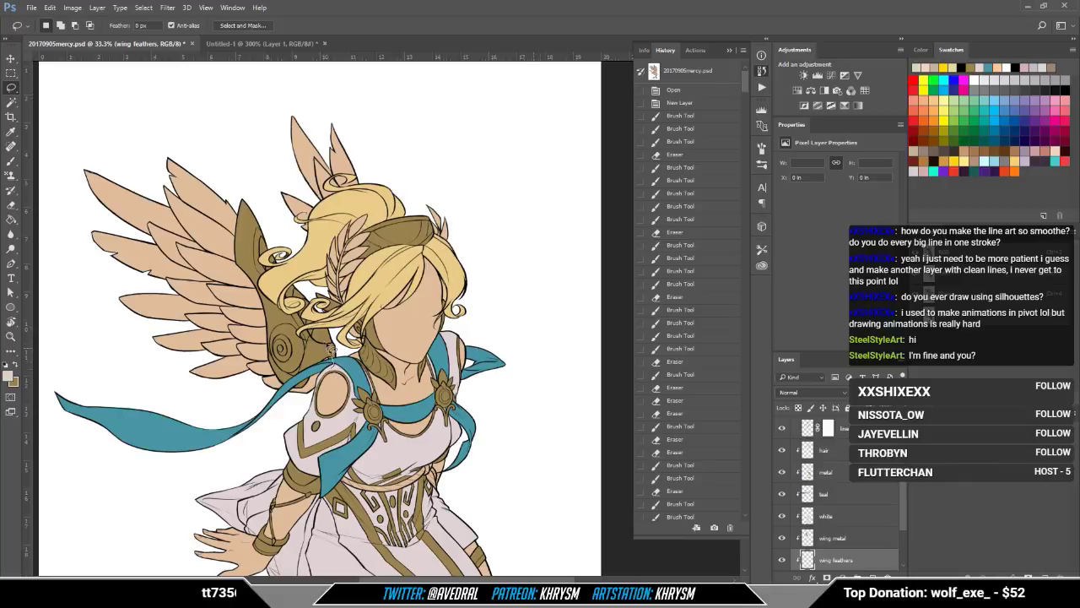
mouse_move(308, 288)
mouse_down()
mouse_move(363, 192)
mouse_move(334, 107)
mouse_move(125, 116)
mouse_move(60, 199)
mouse_move(126, 358)
mouse_move(215, 416)
mouse_move(262, 419)
mouse_move(322, 375)
mouse_up()
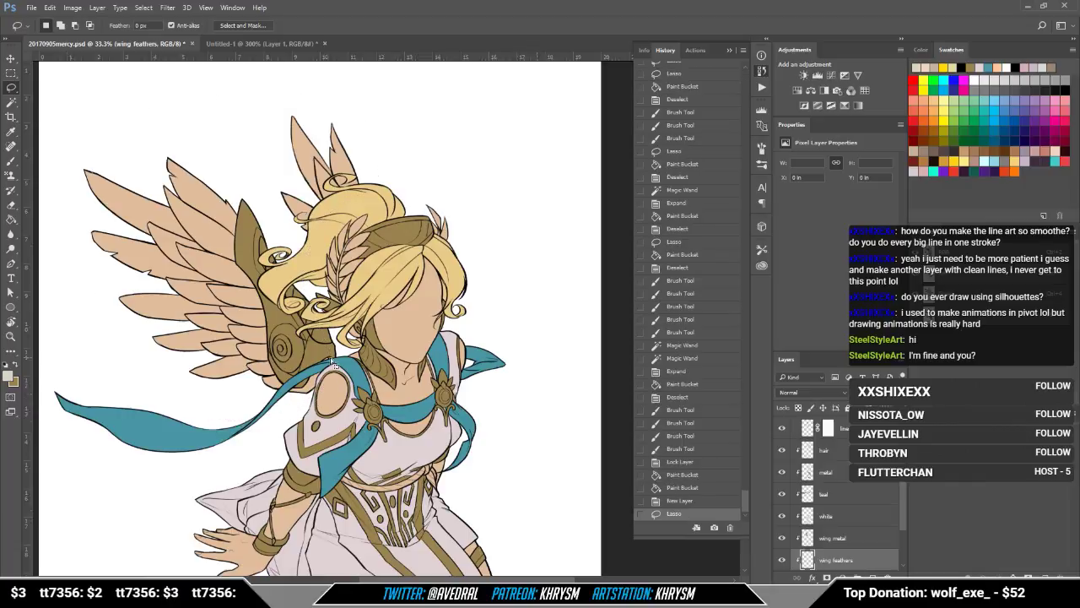
key(g)
click(315, 418)
key(ctrl+d)
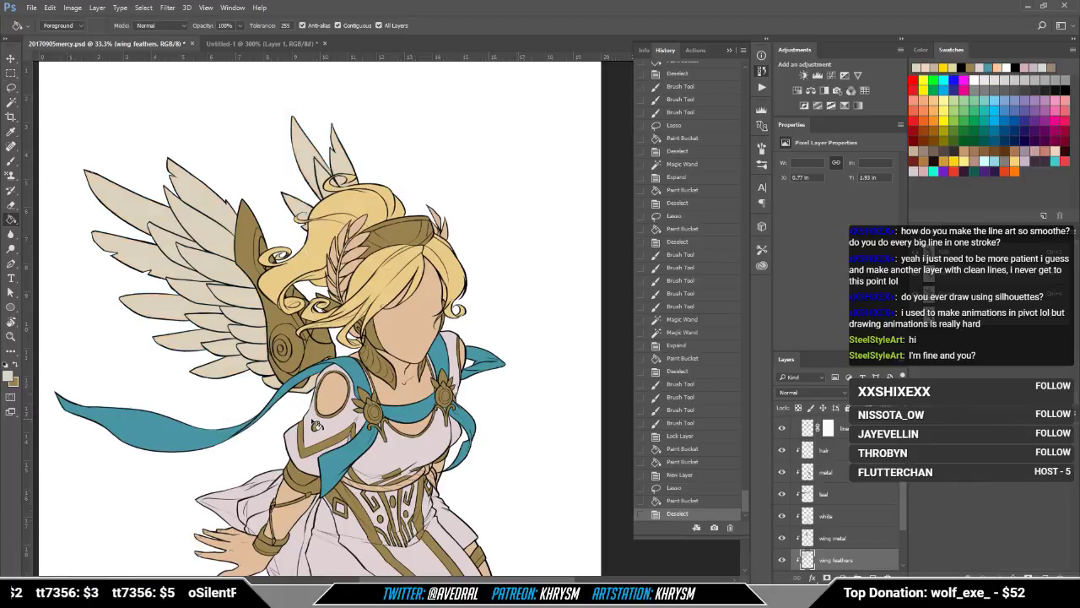
Step: Lasso the skin-colored gaps by the curled lock below the laurel and the lock beside the ear, and fill them with the feather off-white
key(ctrl+plus)
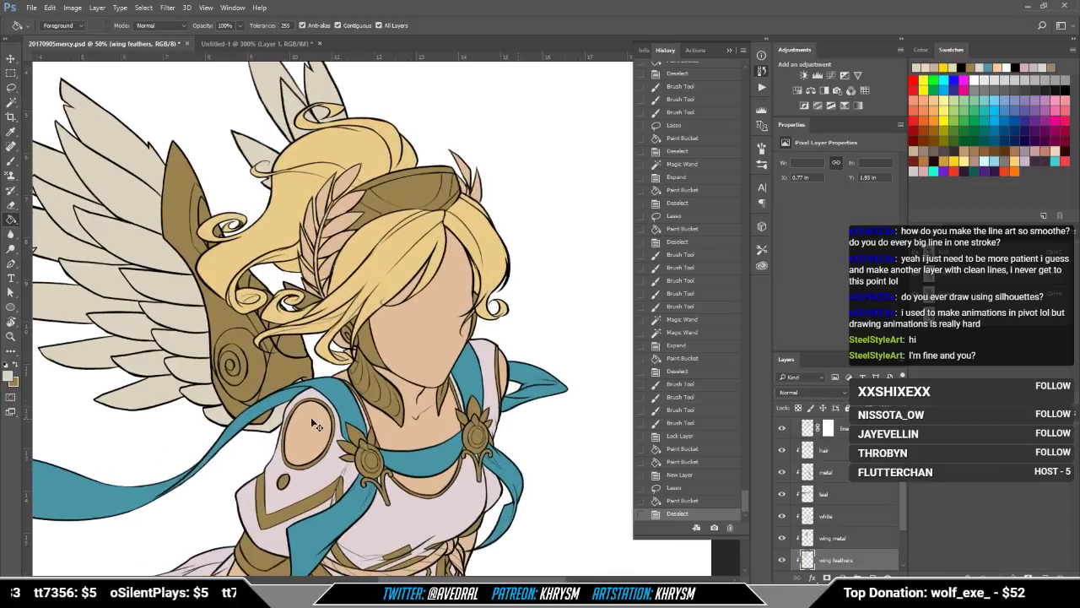
key(ctrl+plus)
drag(466, 376, 446, 438)
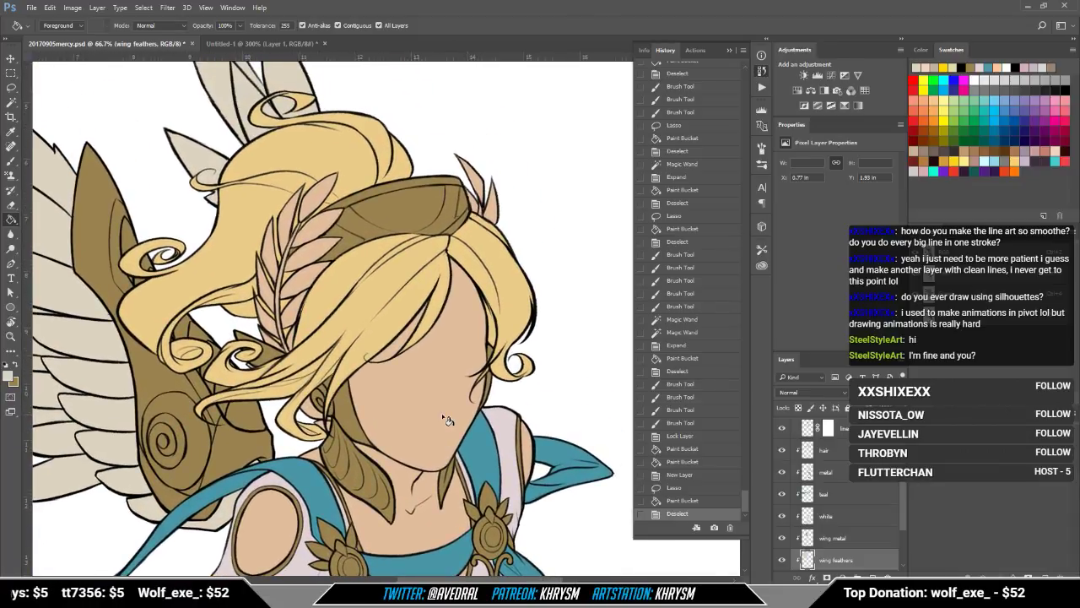
click(11, 87)
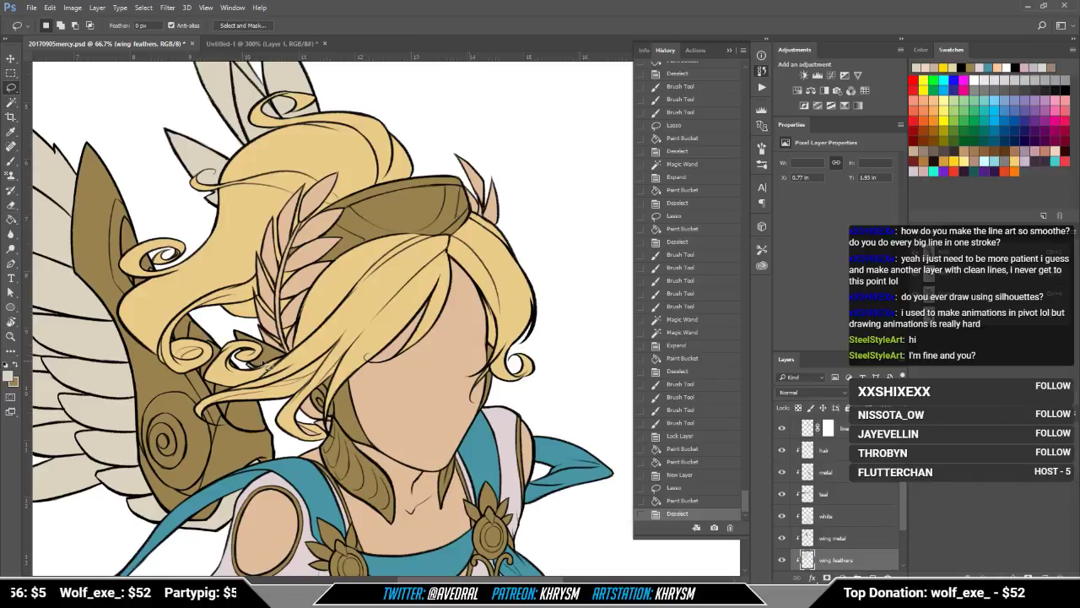
drag(250, 362, 254, 366)
key(shift)
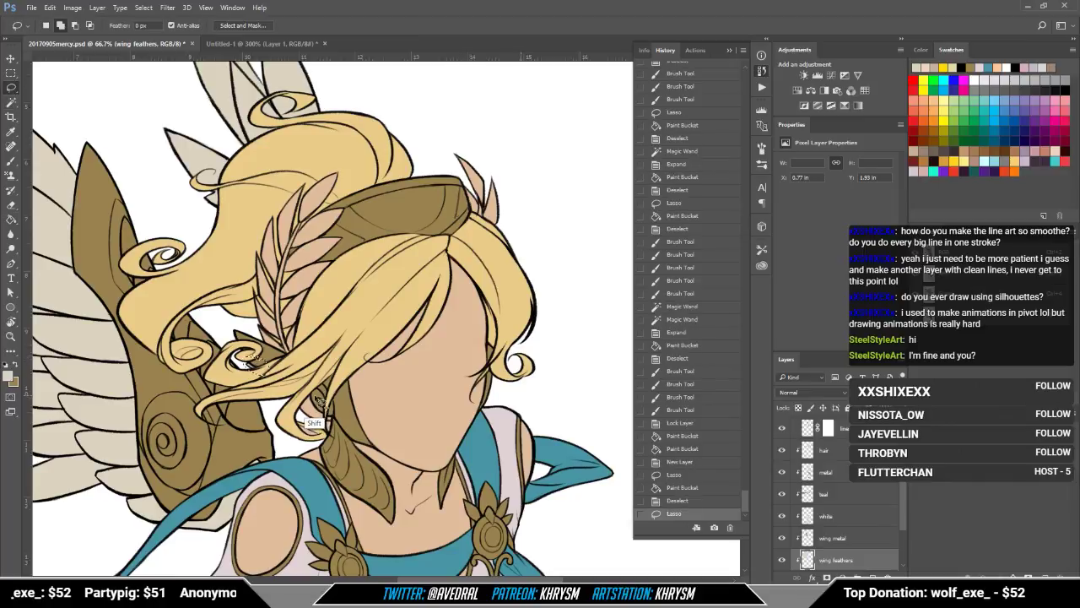
mouse_move(324, 436)
mouse_down()
mouse_move(336, 451)
mouse_move(342, 418)
mouse_move(319, 416)
mouse_up()
key(g)
click(319, 416)
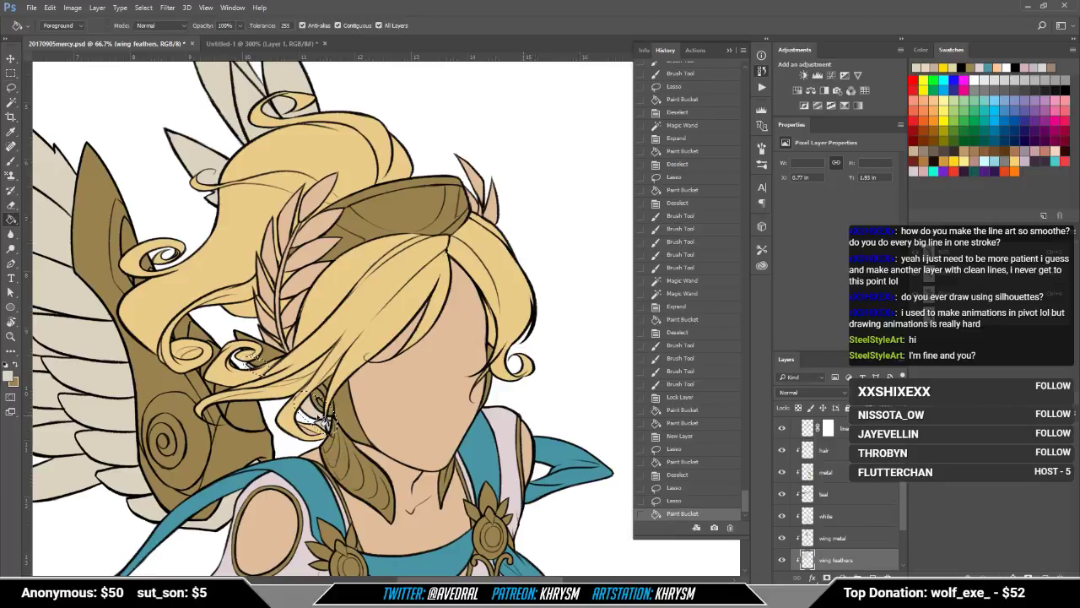
key(ctrl+d)
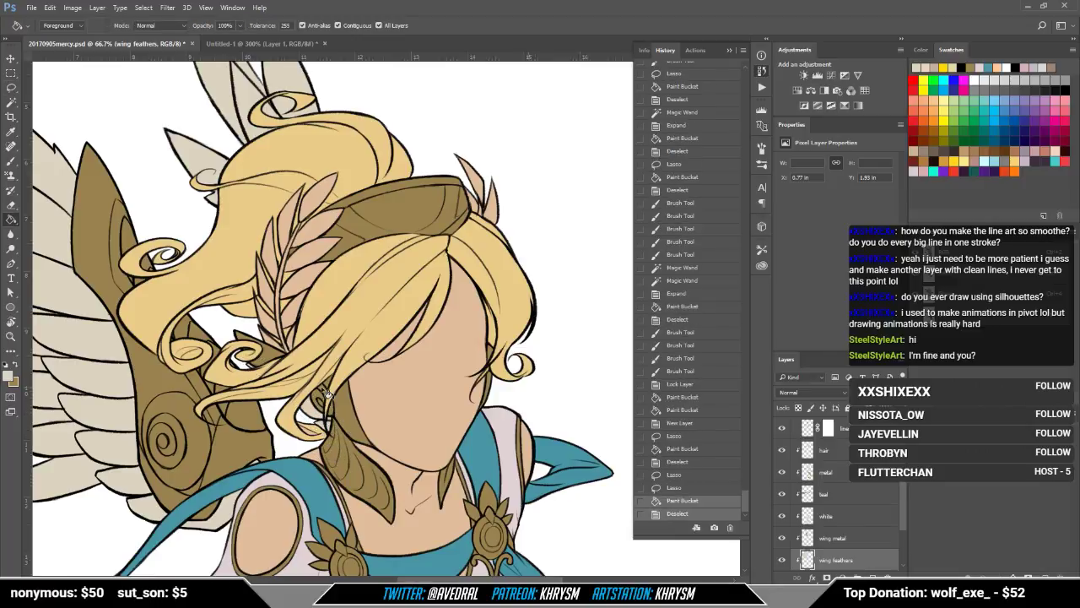
Step: Unlock the hair layer's transparency, sample the blonde hair color, and brush it into the unpainted part of the lock beside the ear
click(808, 450)
key(/)
key(b)
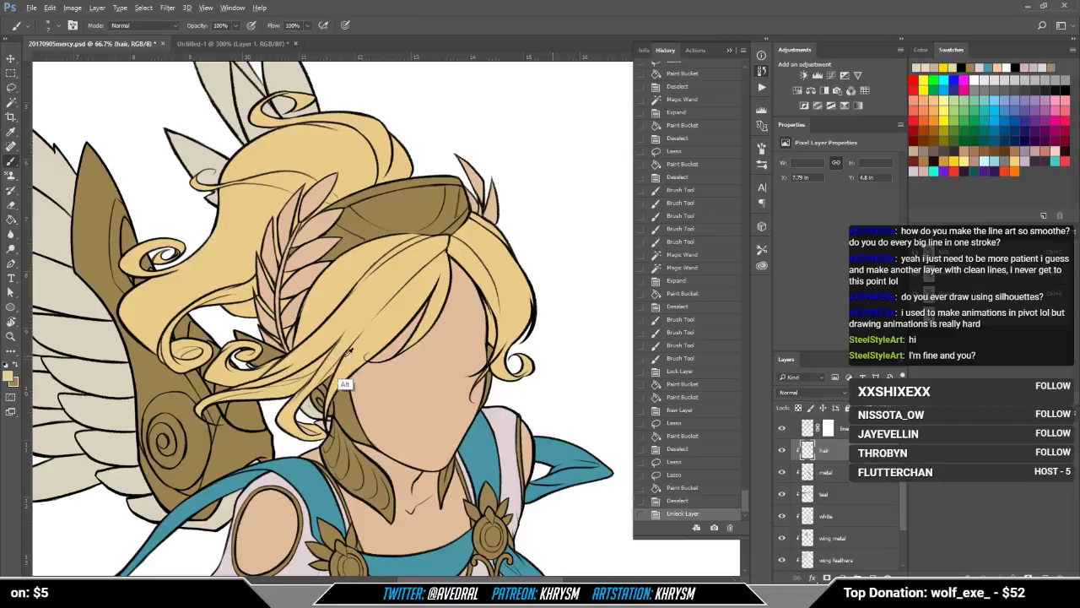
alt+click(347, 385)
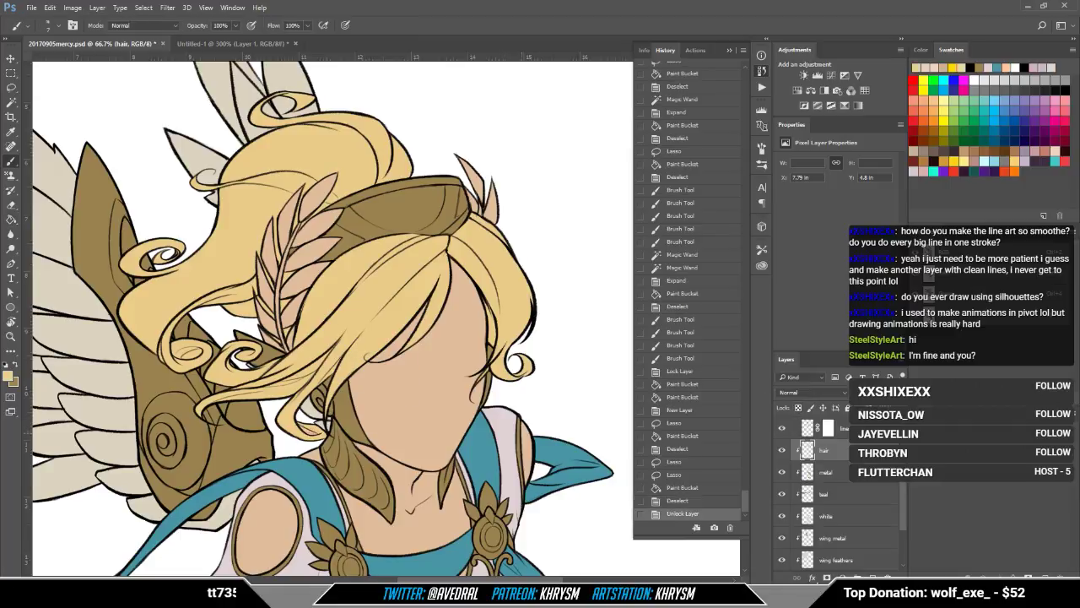
drag(314, 429, 305, 427)
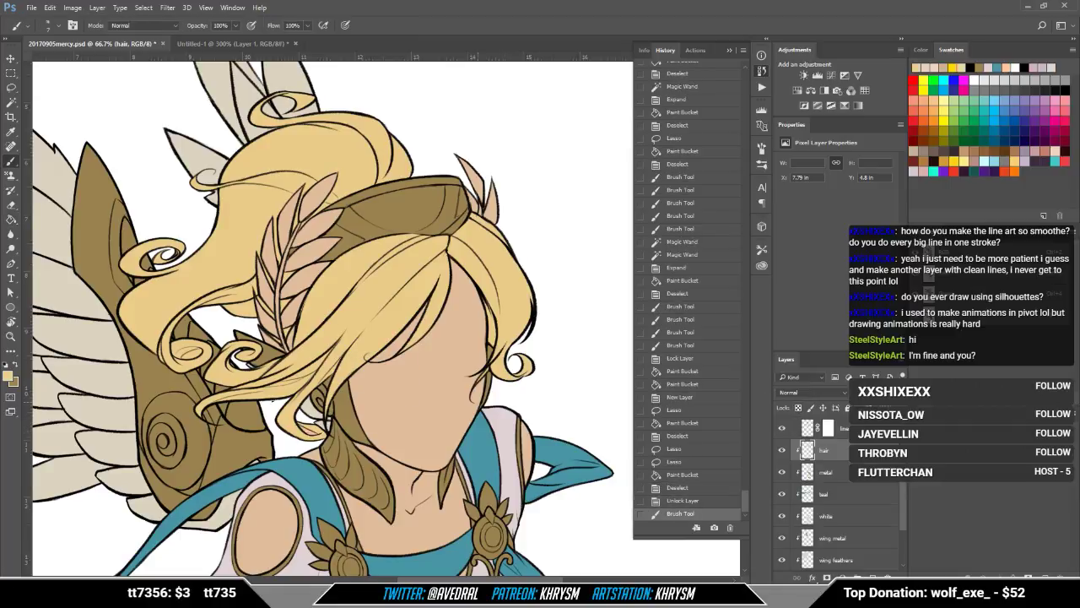
key(ctrl+minus)
key(ctrl+minus)
key(ctrl+minus)
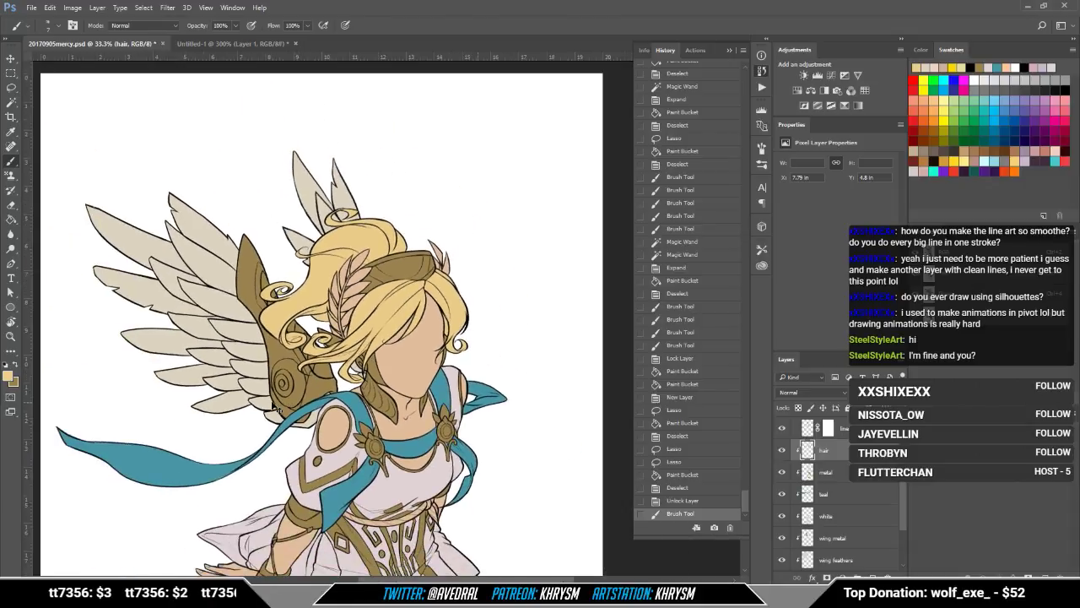
Step: Save the mercy drawing and add a new clipped layer named "garland" directly above the hair layer
drag(271, 401, 286, 238)
key(ctrl+s)
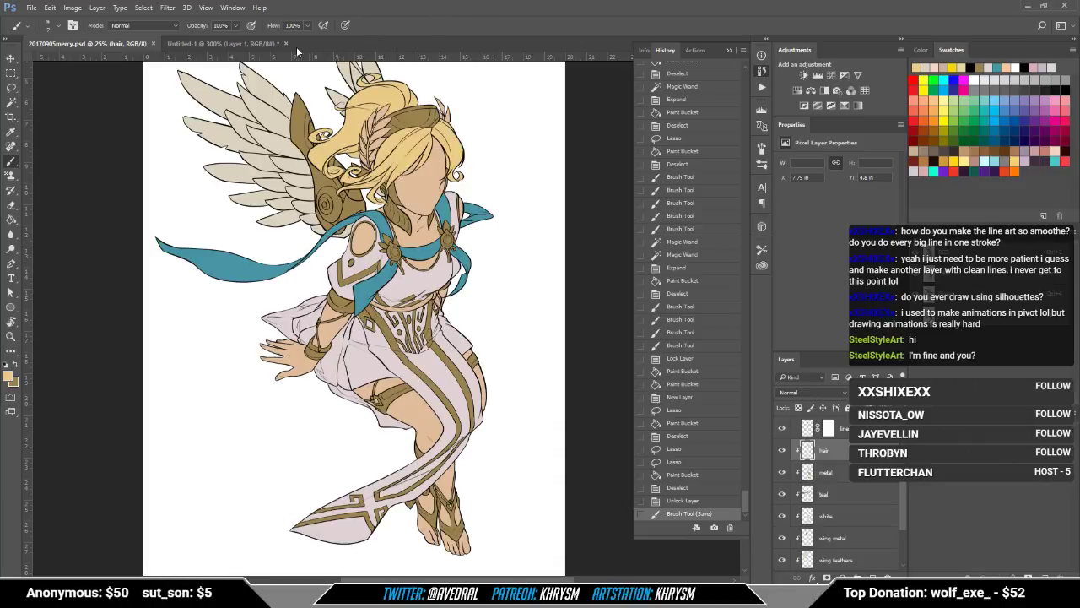
drag(437, 213, 400, 415)
key(ctrl+plus)
scroll(401, 346, up, 1)
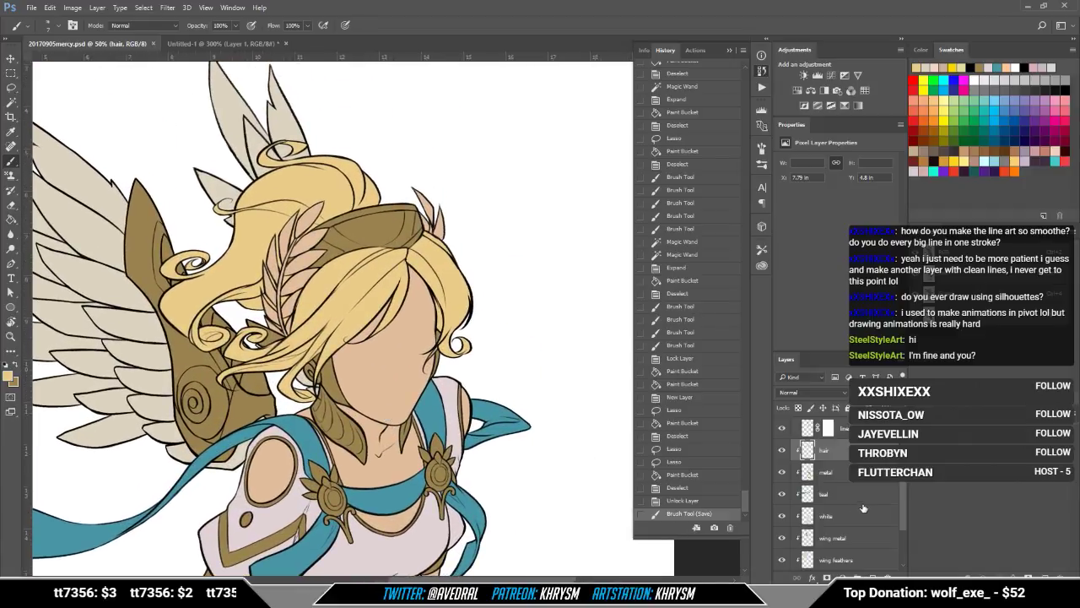
key(ctrl+shift+n)
text(garla)
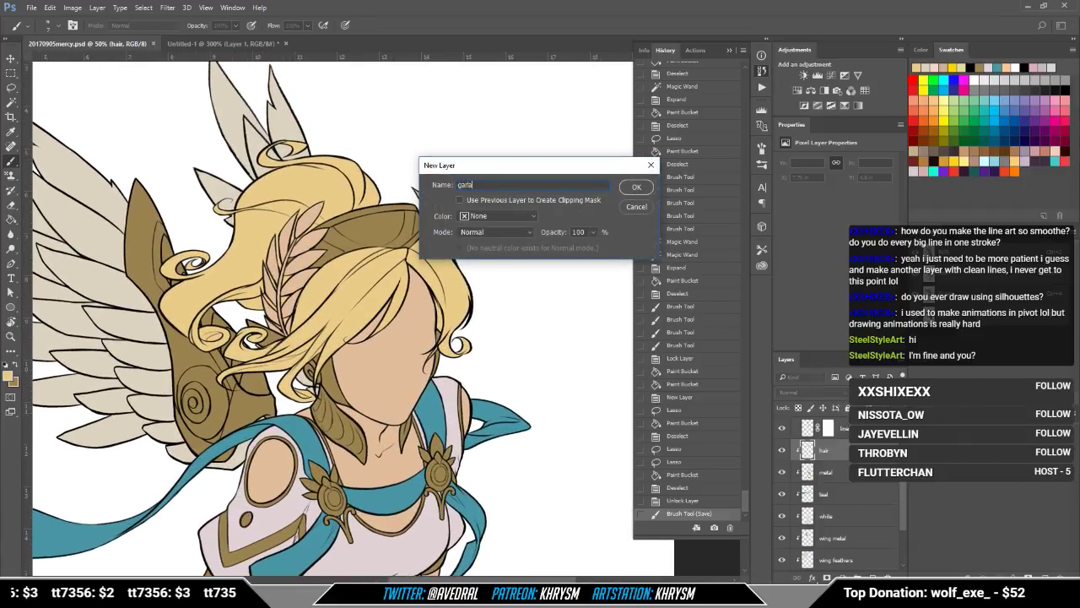
text(nd)
key(Return)
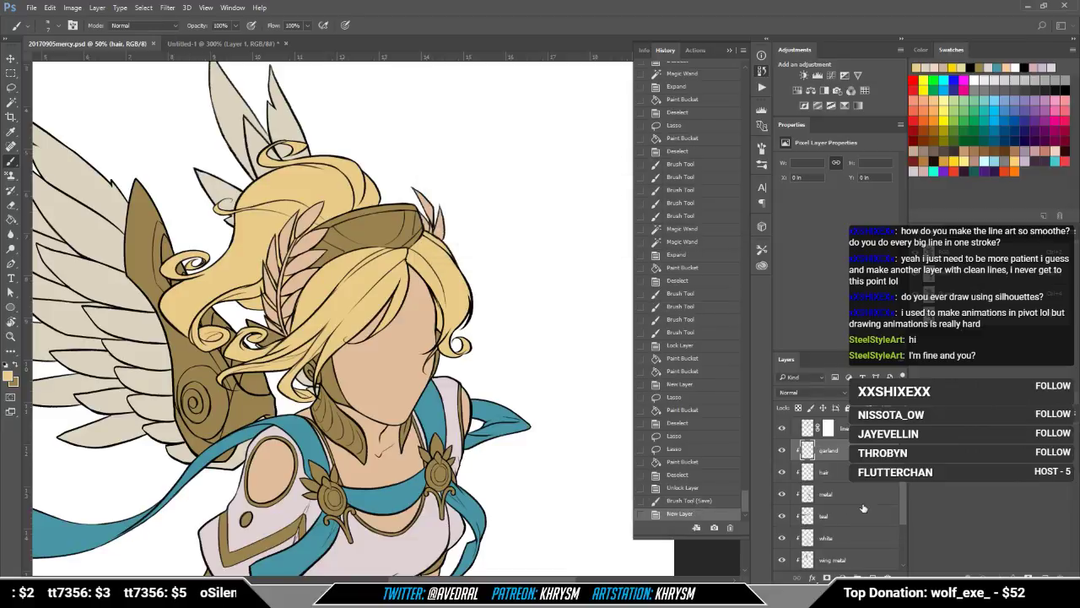
Step: Lasso around the laurel leaves on both sides of the head, and subtract the hair and metal layers' painted areas from the selection
drag(379, 395, 376, 433)
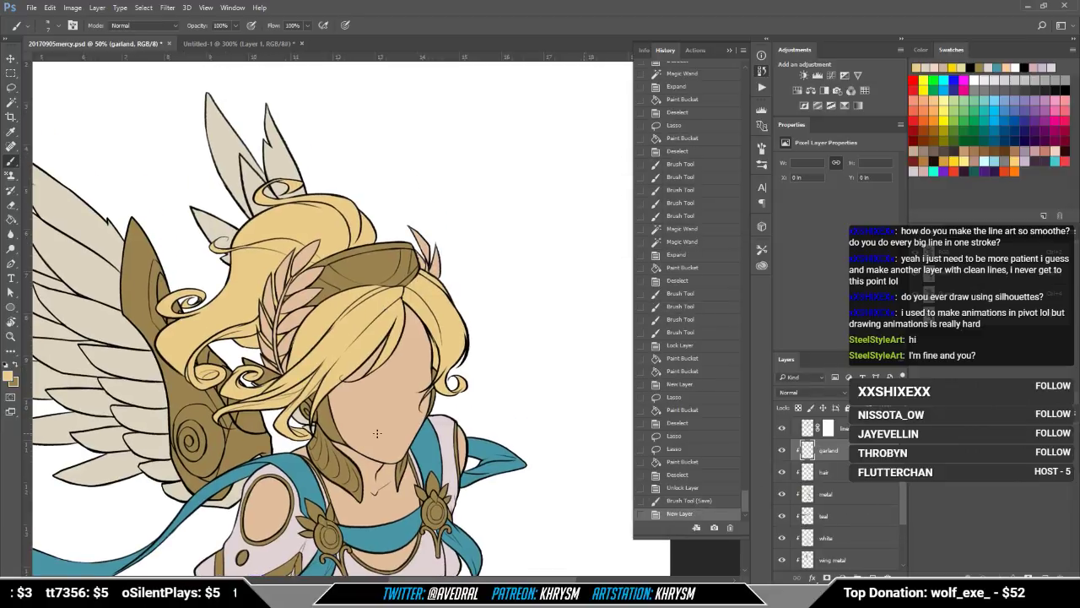
key(l)
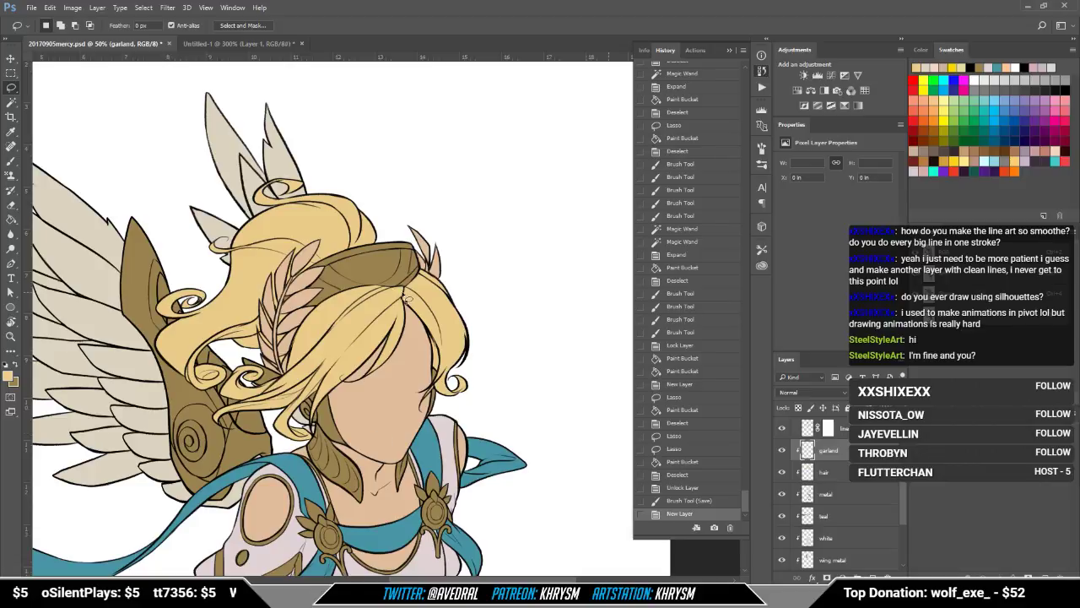
mouse_move(464, 277)
mouse_down()
mouse_move(390, 203)
mouse_move(303, 223)
mouse_move(246, 296)
mouse_move(256, 371)
mouse_move(281, 386)
mouse_move(319, 353)
mouse_up()
key(w)
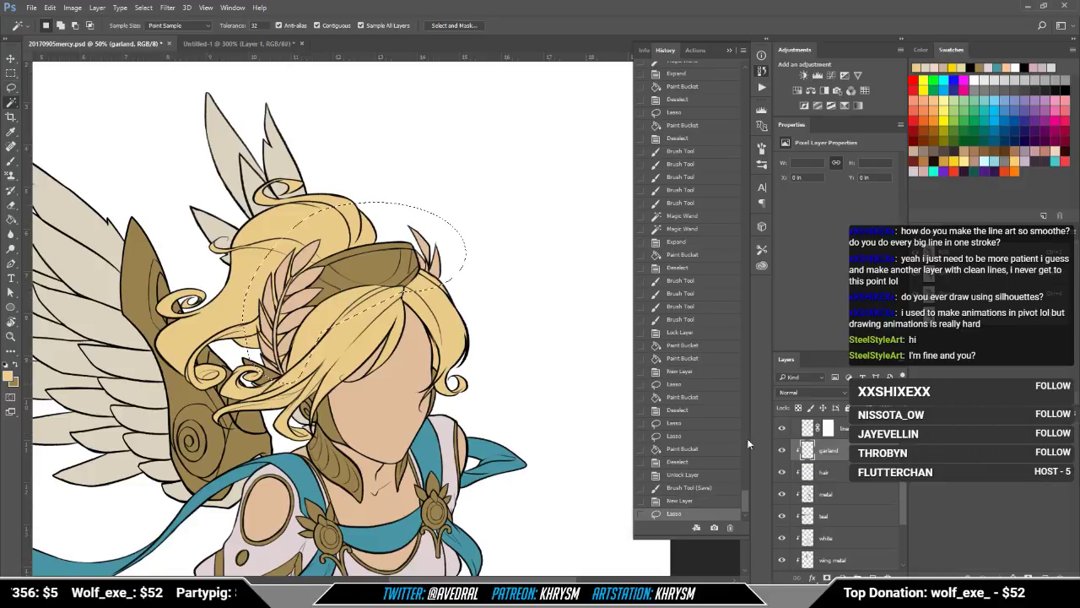
ctrl+click(806, 474)
ctrl+click(806, 496)
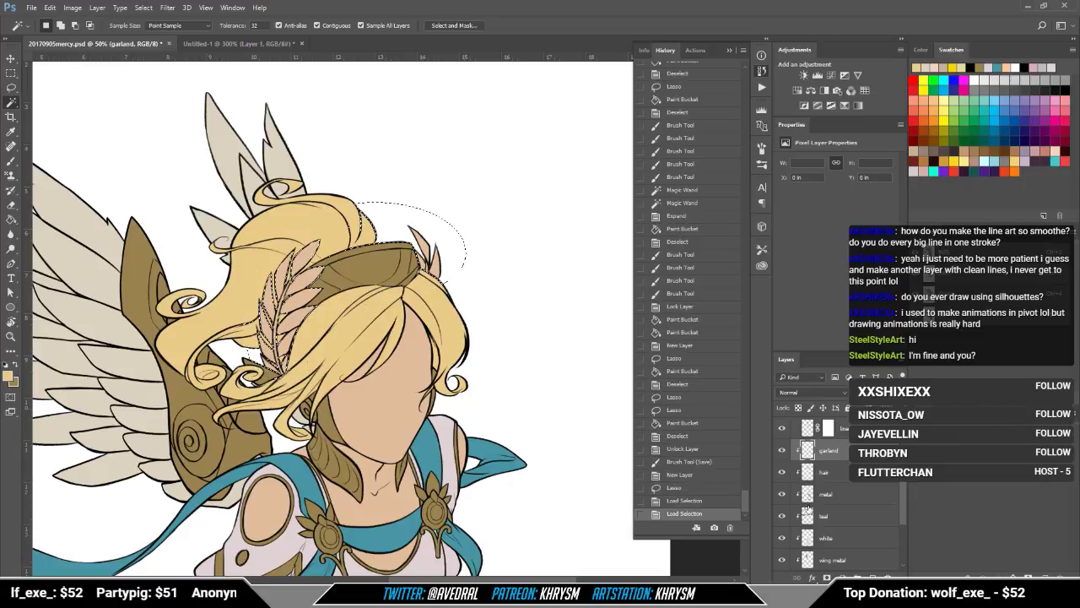
Step: Subtract the stray areas around the ponytail, headpiece and fringe from the laurel selection with the Lasso
scroll(498, 266, up, 1)
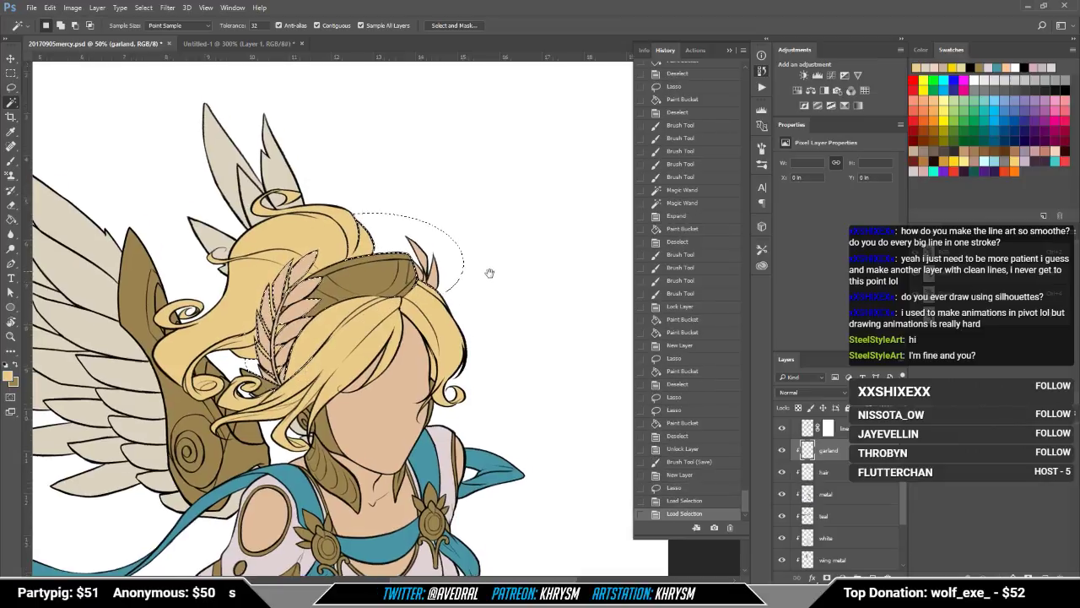
key(l)
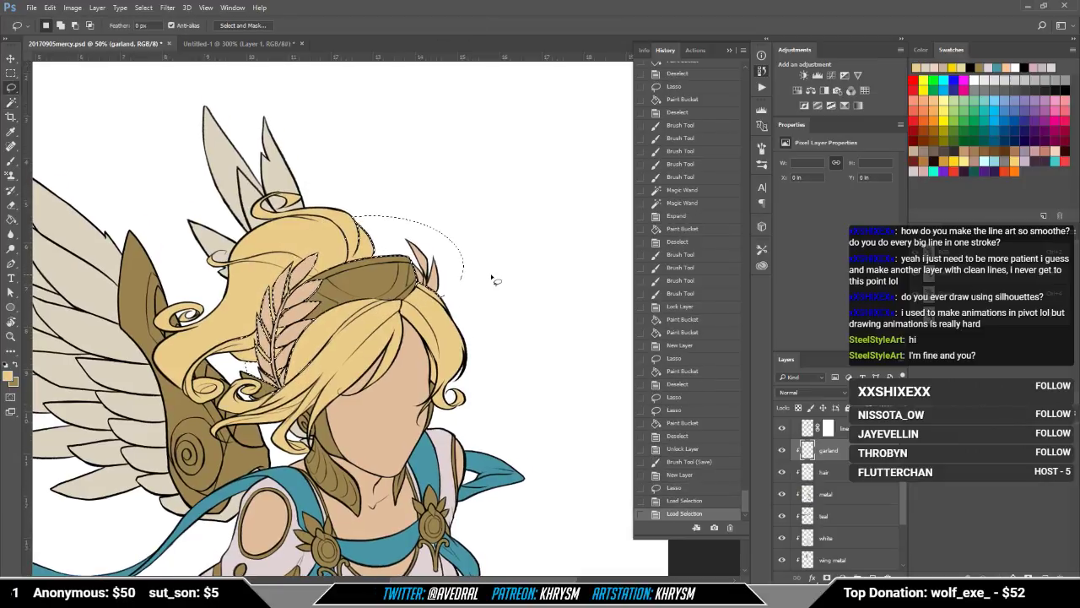
mouse_move(247, 352)
mouse_down()
mouse_move(255, 370)
mouse_move(238, 376)
mouse_move(246, 330)
mouse_up()
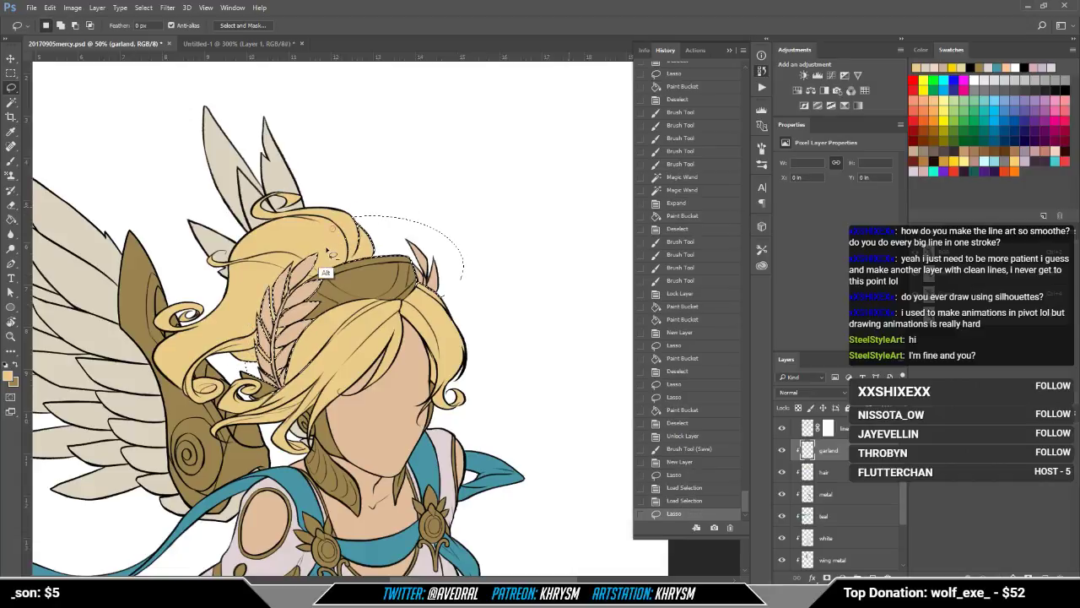
mouse_move(326, 253)
mouse_down()
mouse_move(331, 273)
mouse_move(398, 278)
mouse_up()
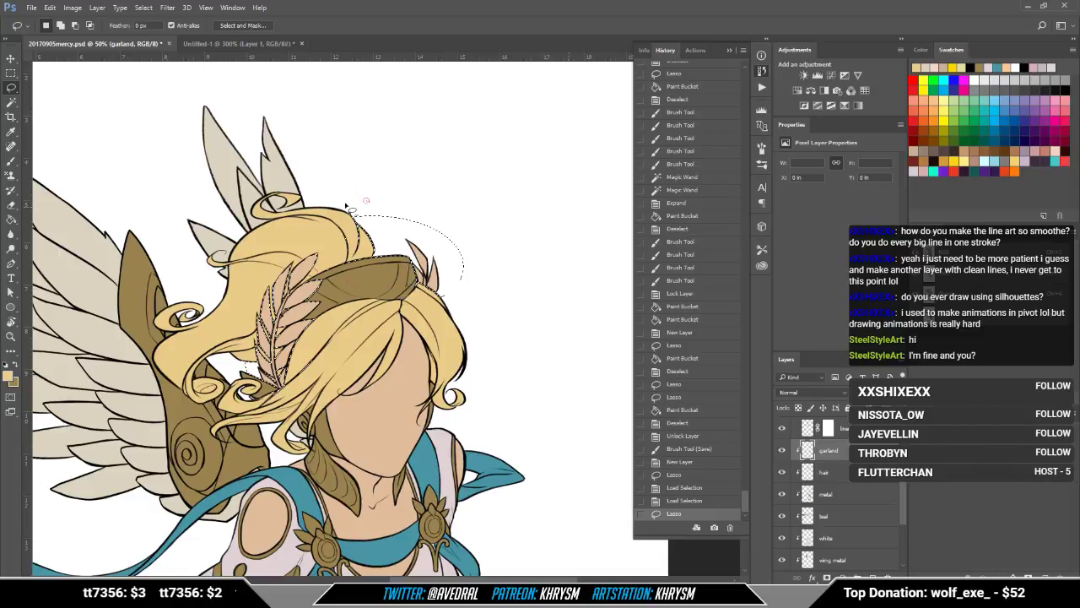
mouse_move(346, 205)
mouse_down()
mouse_move(396, 274)
mouse_move(358, 207)
mouse_up()
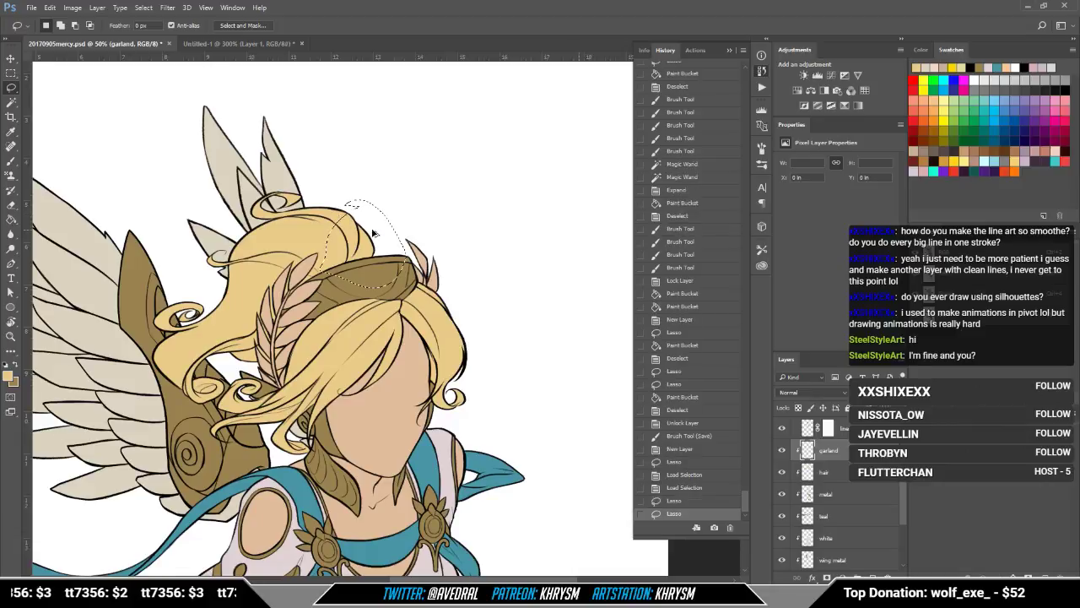
key(ctrl+z)
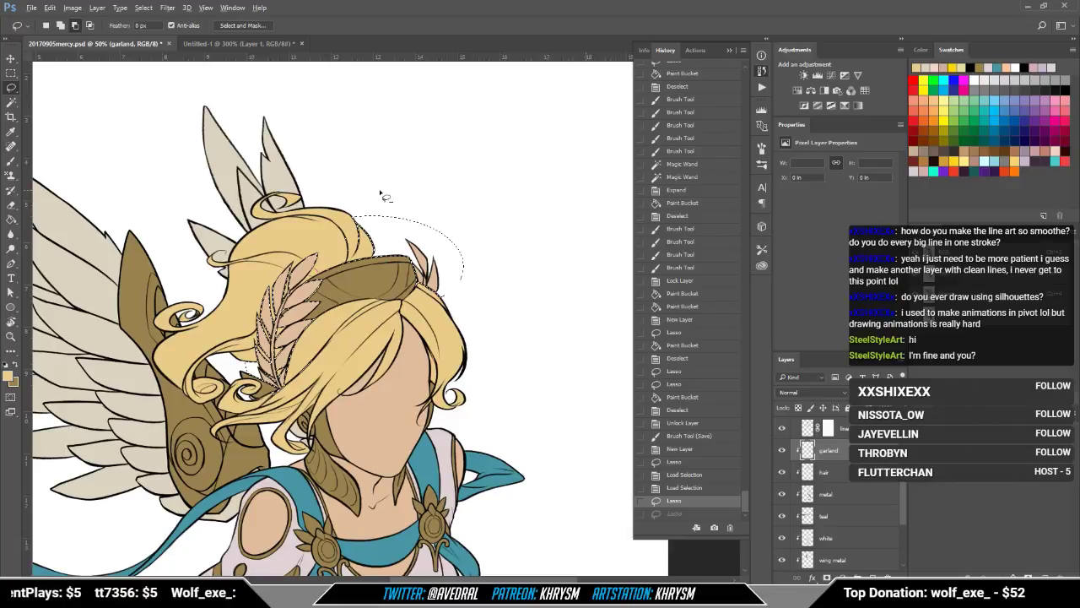
key(ctrl+z)
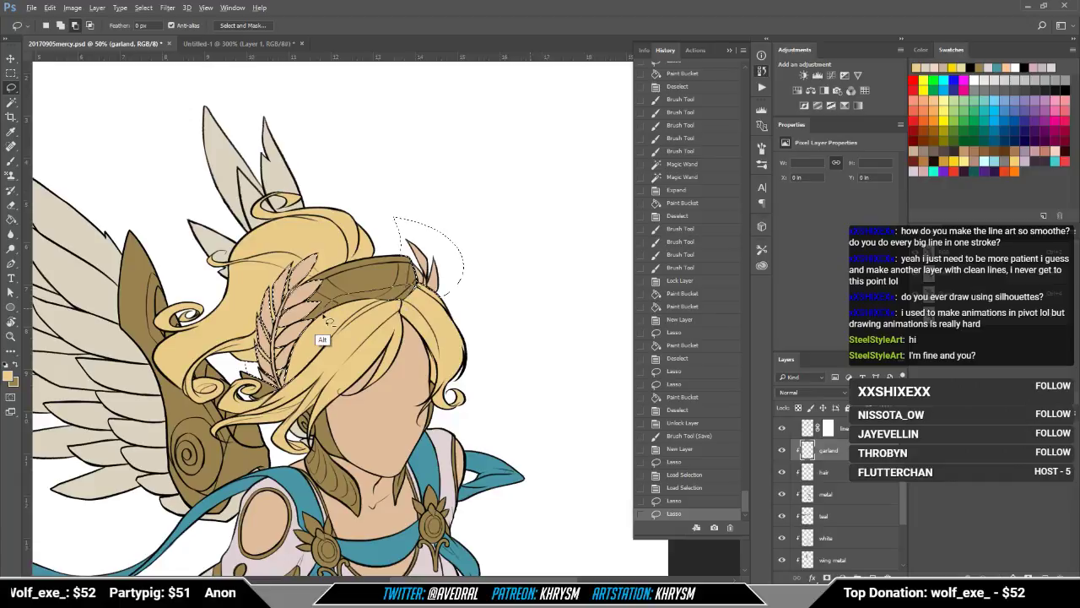
mouse_move(328, 321)
mouse_down()
mouse_move(457, 269)
mouse_move(447, 294)
mouse_up()
Step: Switch to the Untitled-1 reference image showing the character's green garland
click(238, 44)
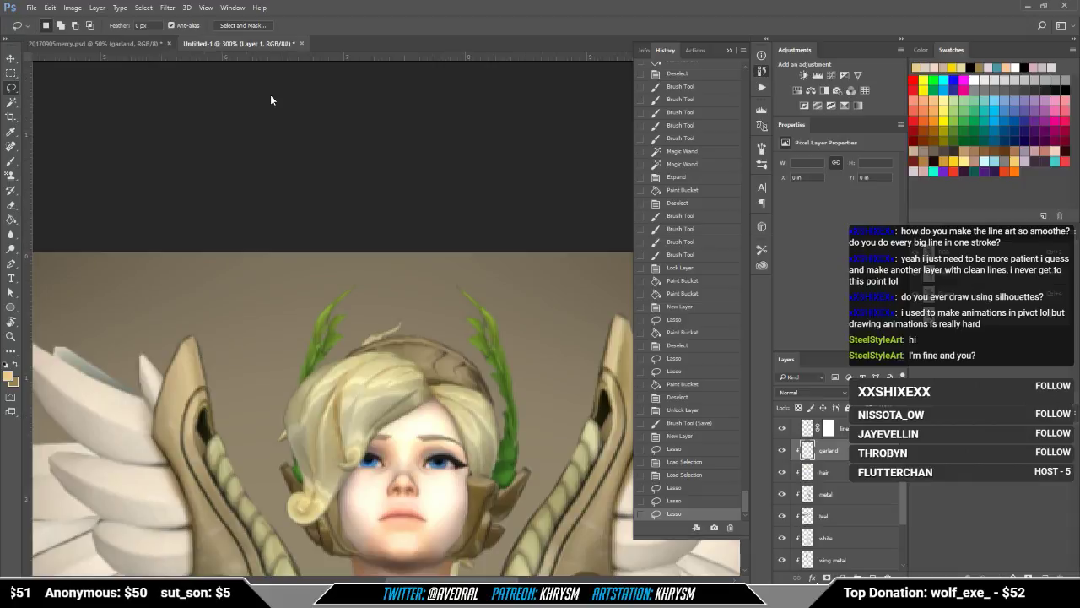